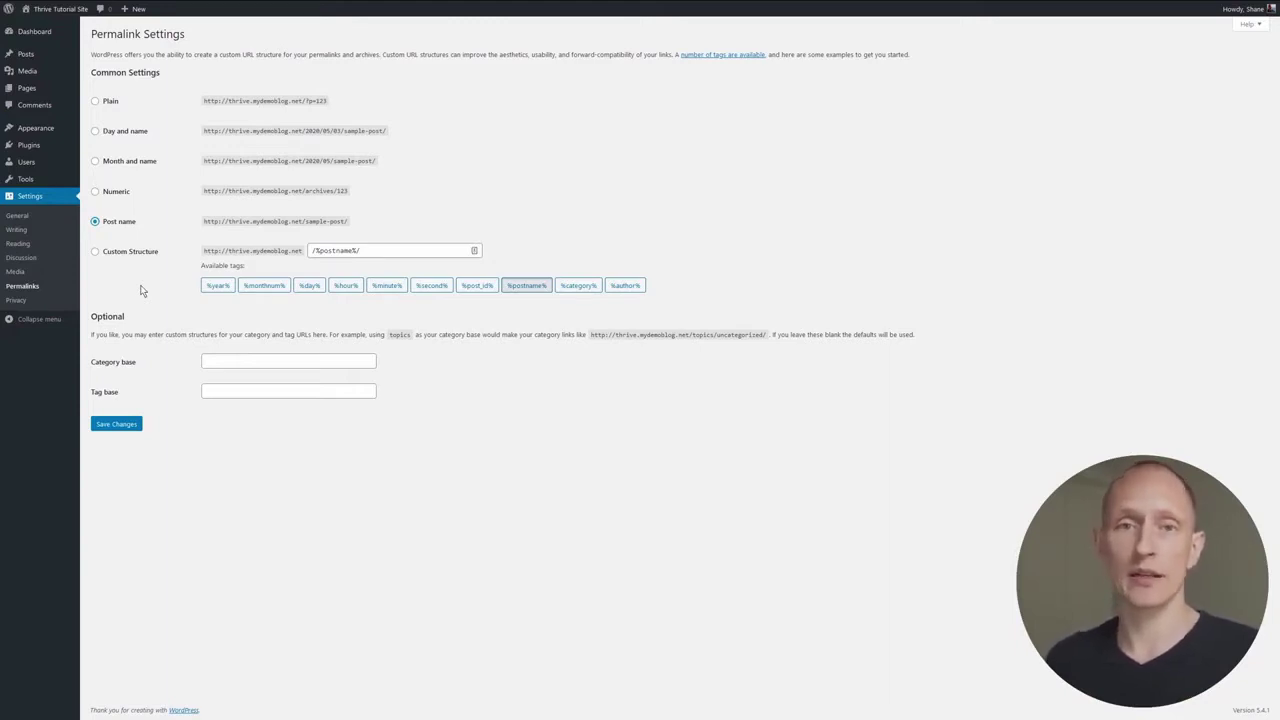
- Install the Akismet Anti-Spam plugin from the featured plugins for adding new ones
mouse_move(37, 146)
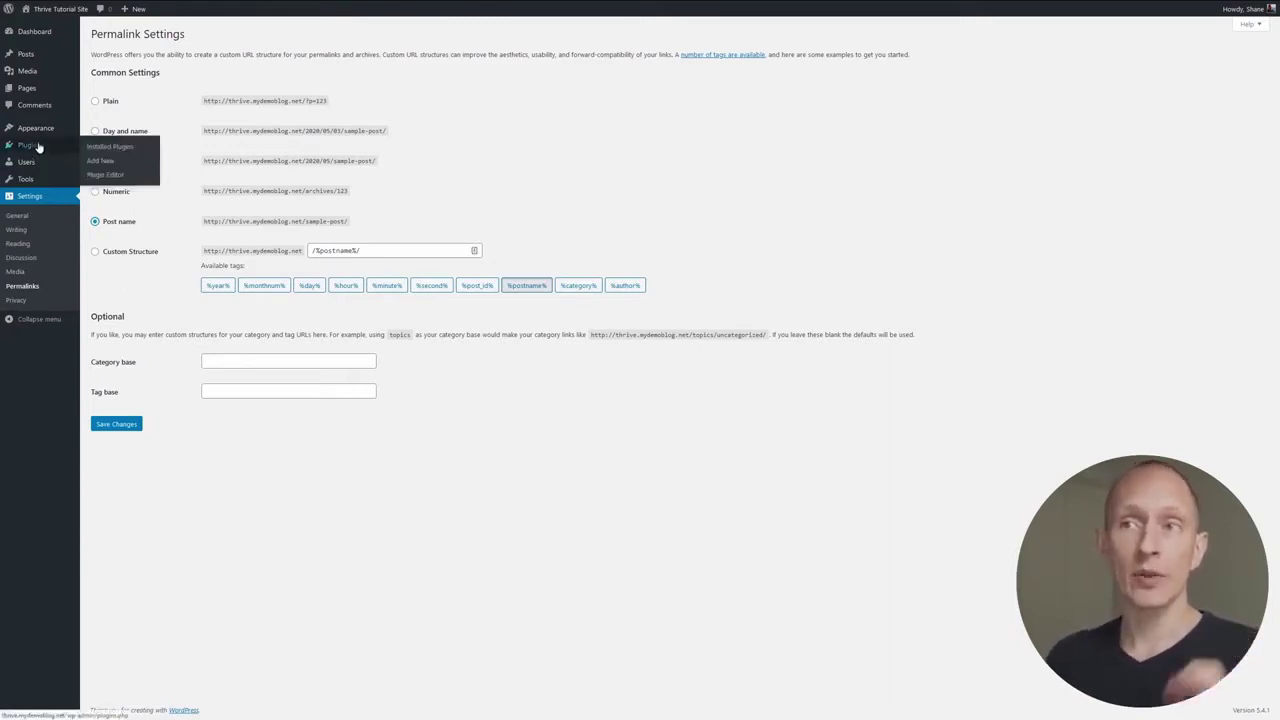
left_click(37, 146)
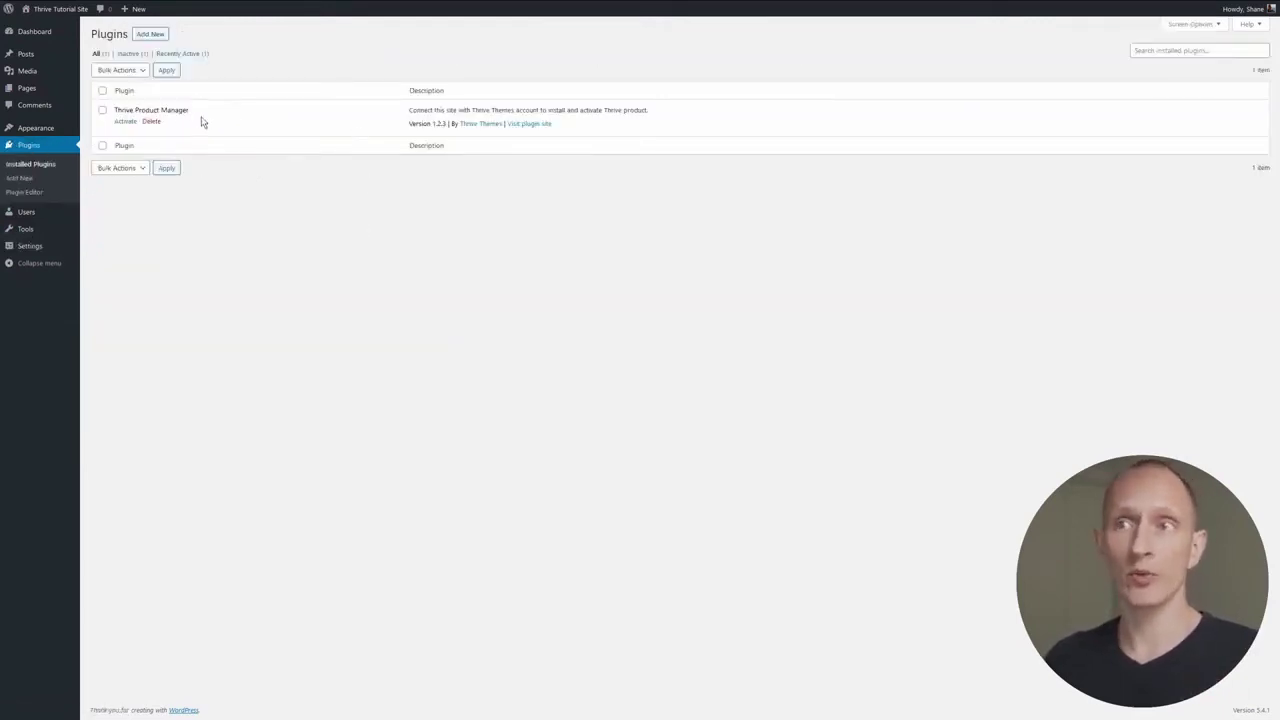
left_click(158, 33)
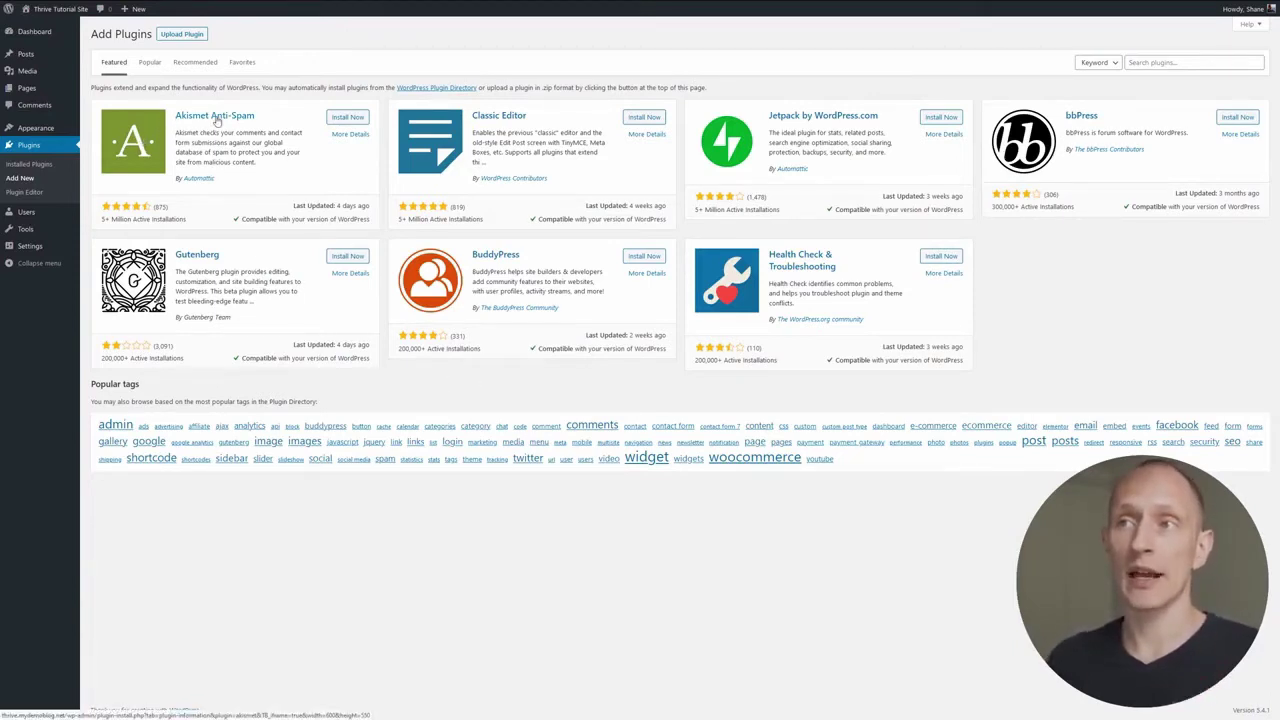
left_click(348, 117)
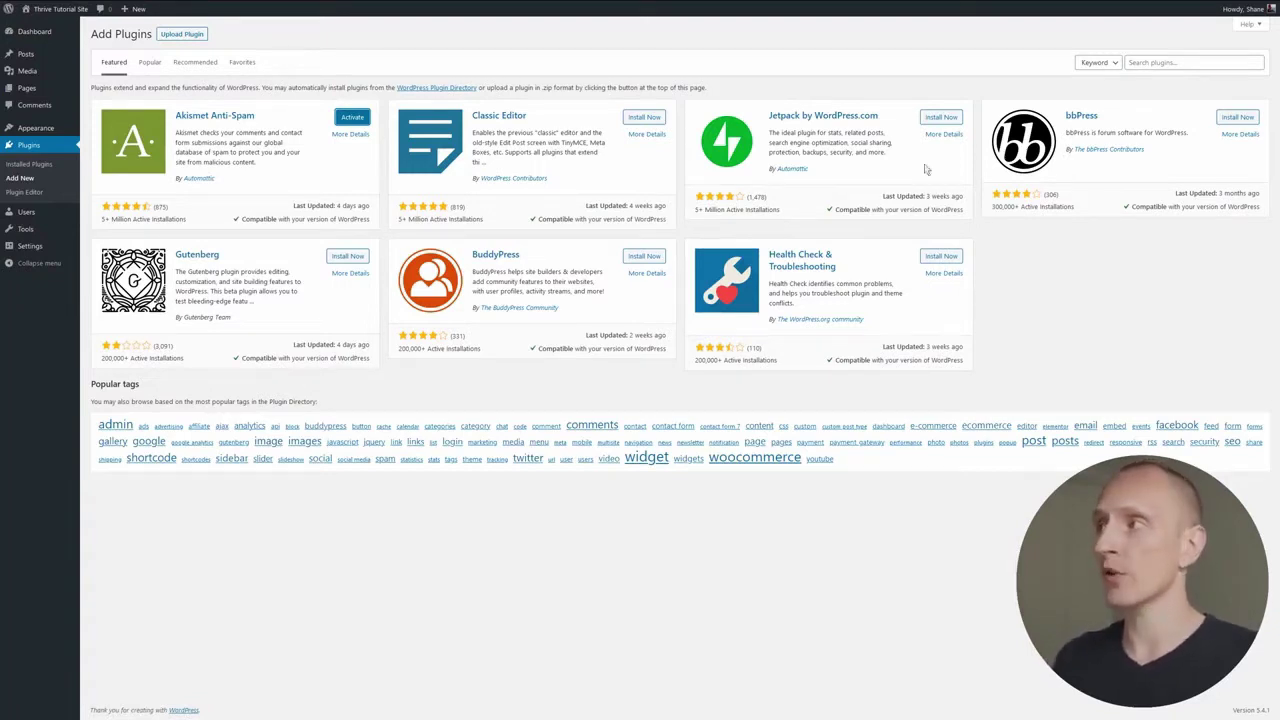
- Search the plugin directory for "yoast" and for "seopress" to look at SEO plugins
left_click(1148, 63)
type("yoast")
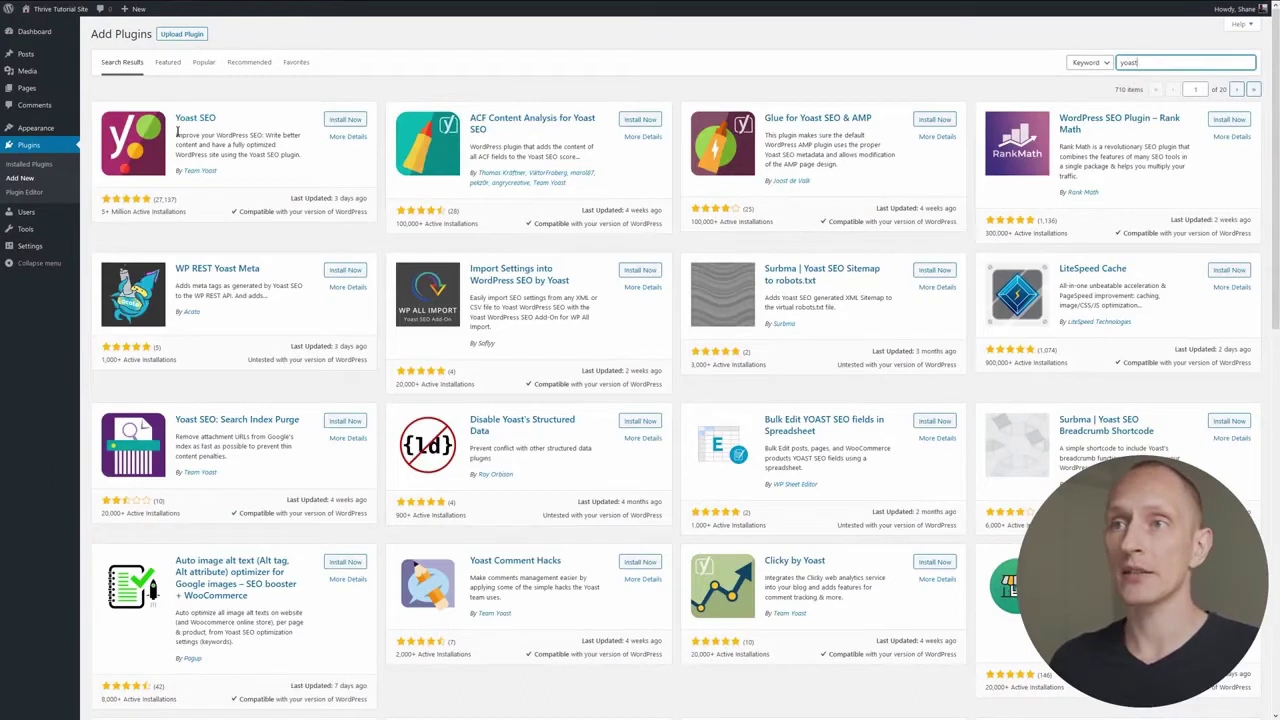
left_click_drag(1150, 62, 1064, 62)
type("seo")
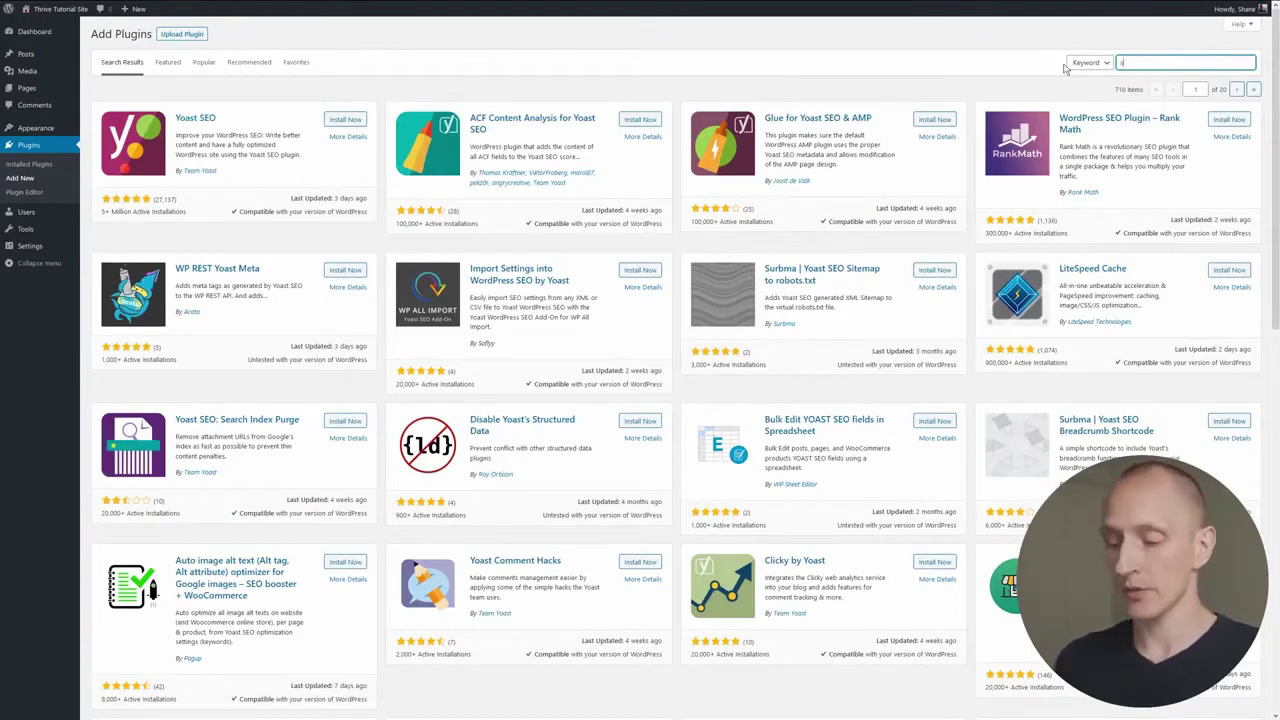
type("press")
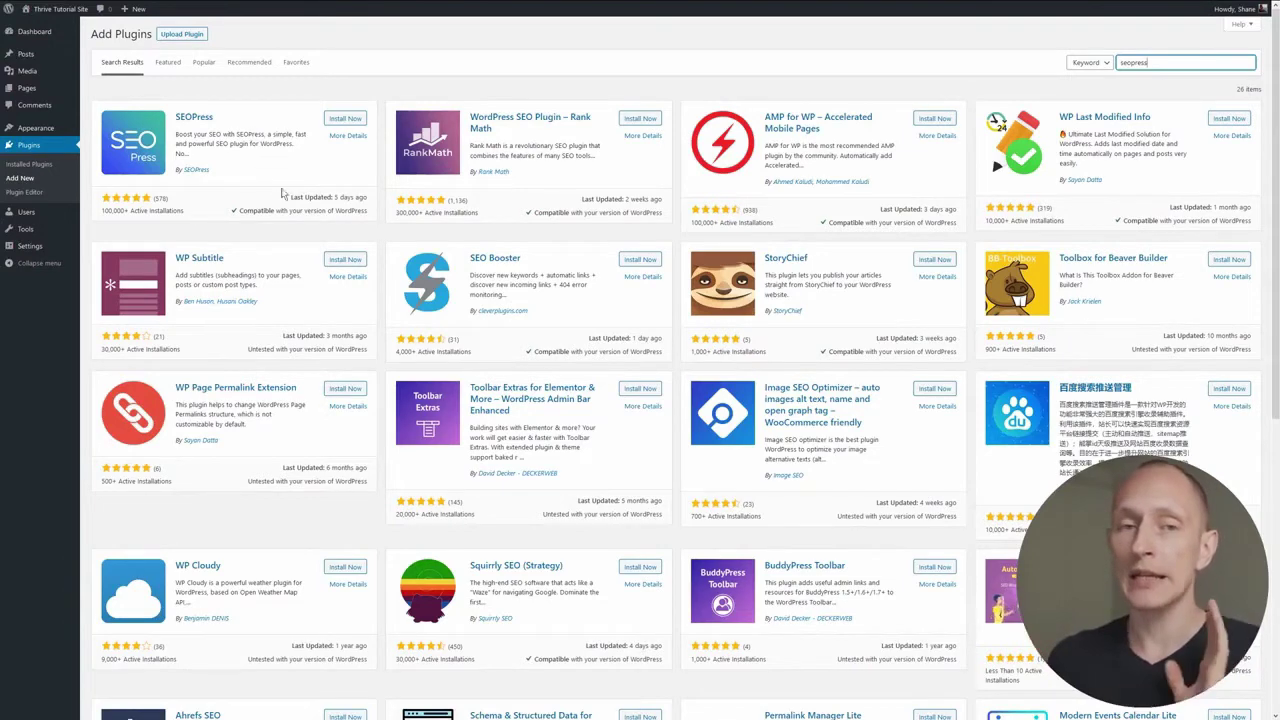
- Search the plugin directory for "fakerpress"
left_click_drag(1150, 62, 1057, 60)
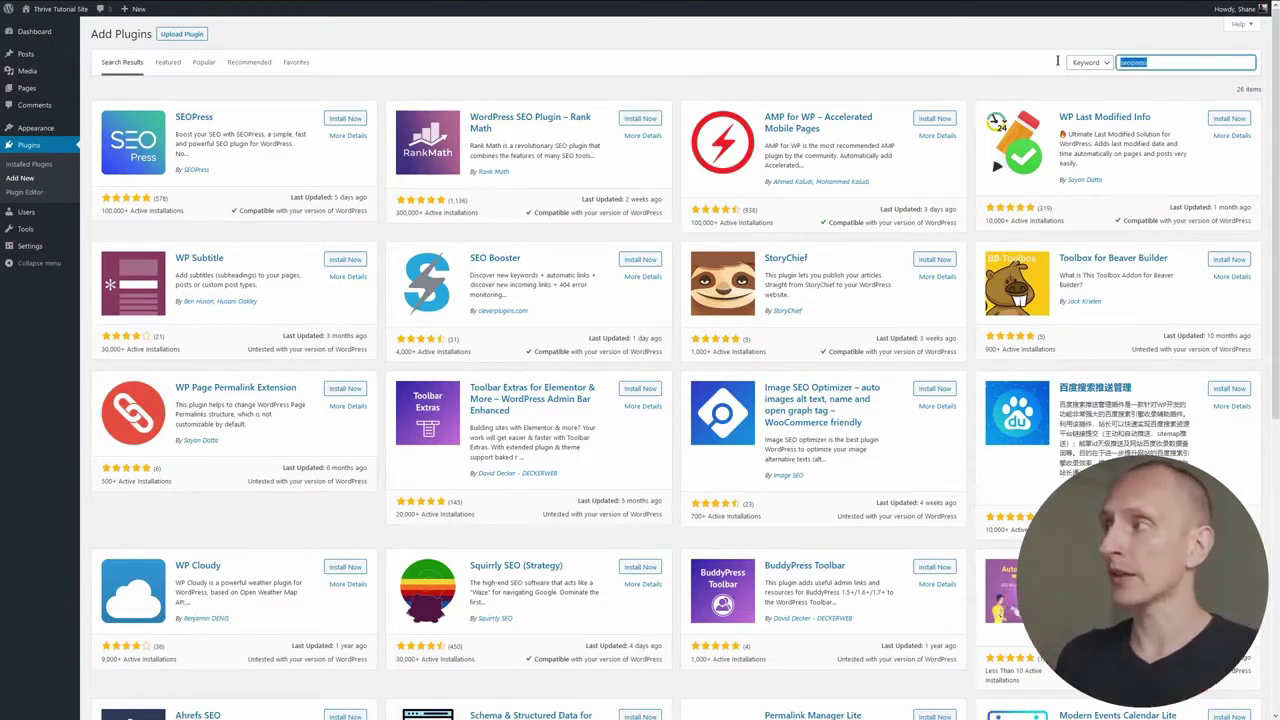
type("faker")
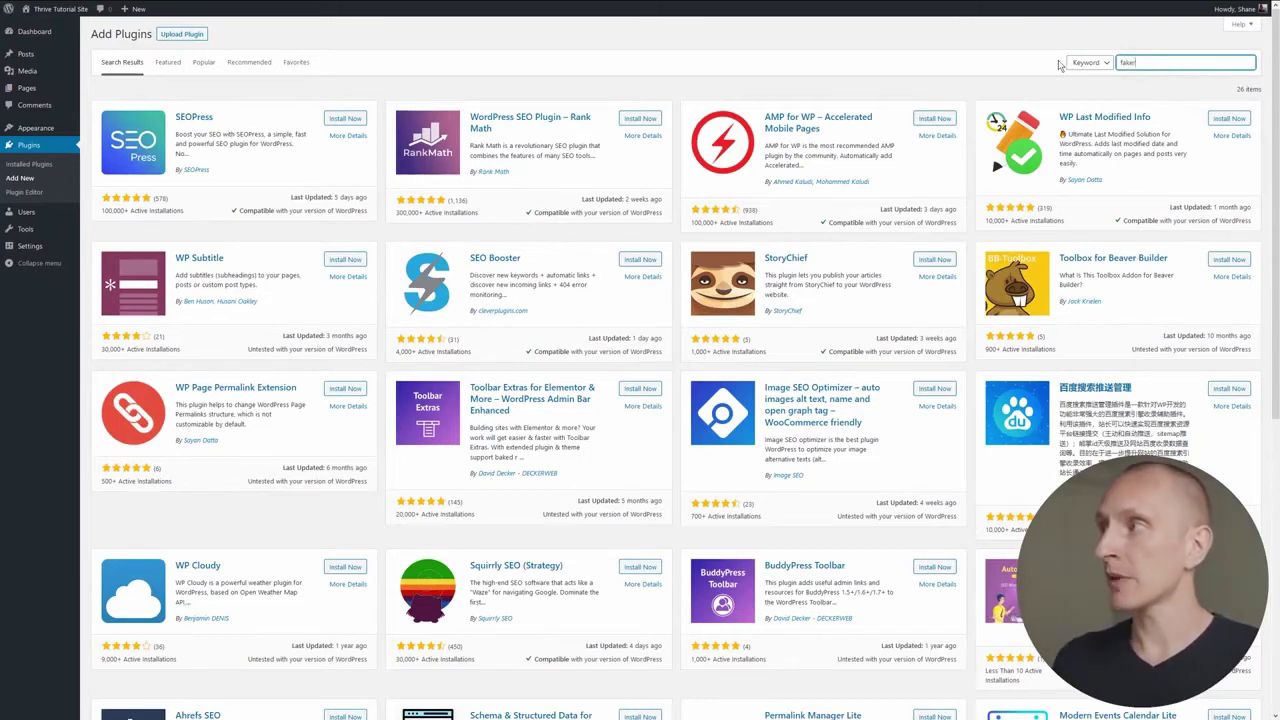
type("press")
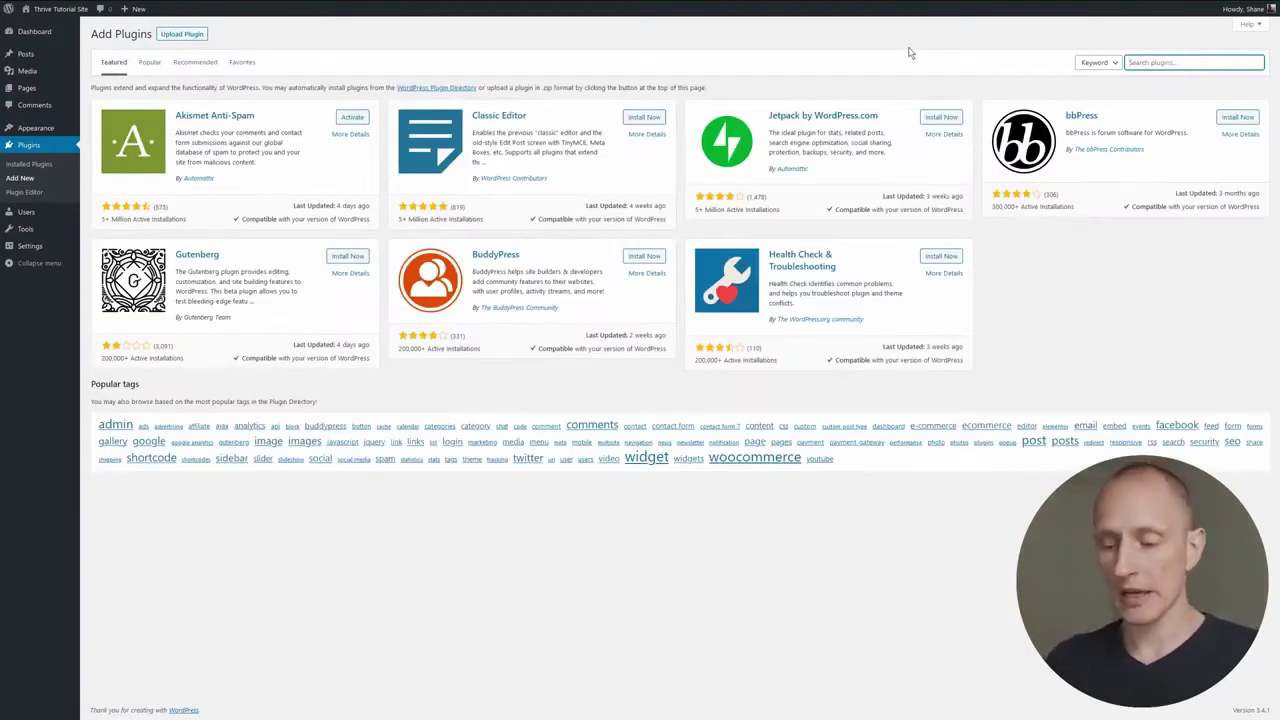
- Search the plugin directory for "privacy policy" and view the details of the WPLegalPages plugin, closing them when done
type("prici")
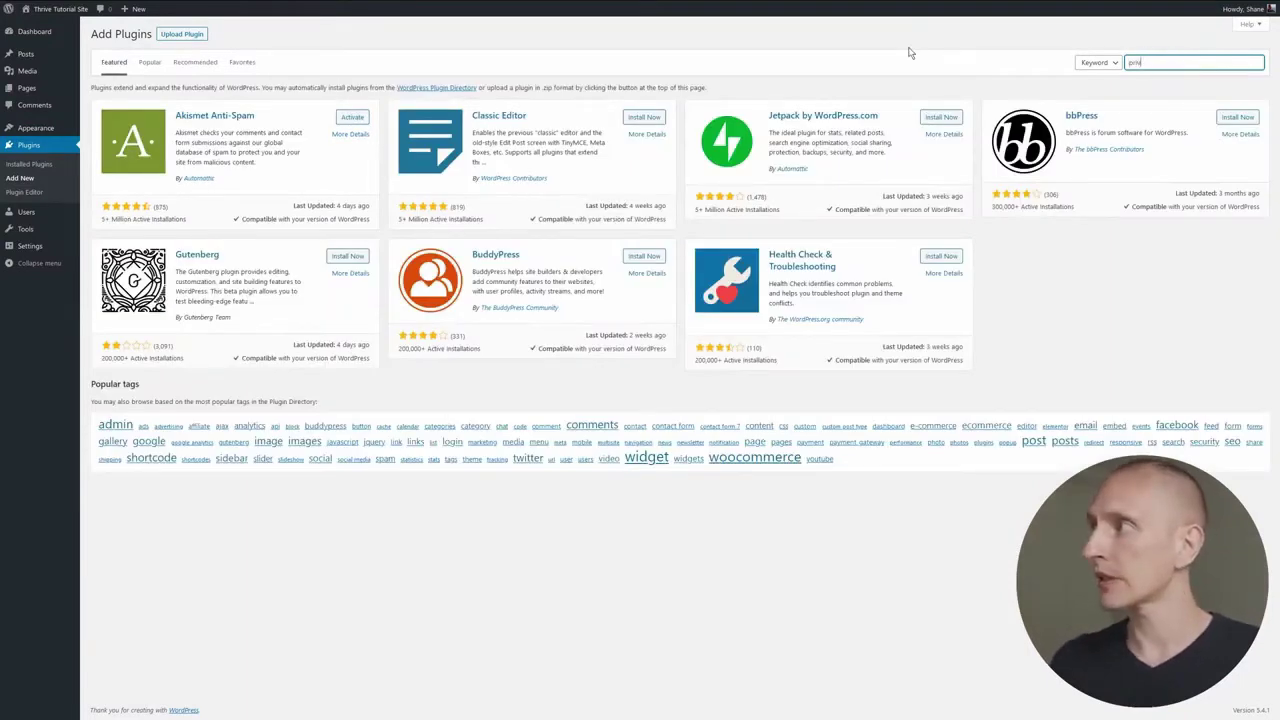
type("vacy policy")
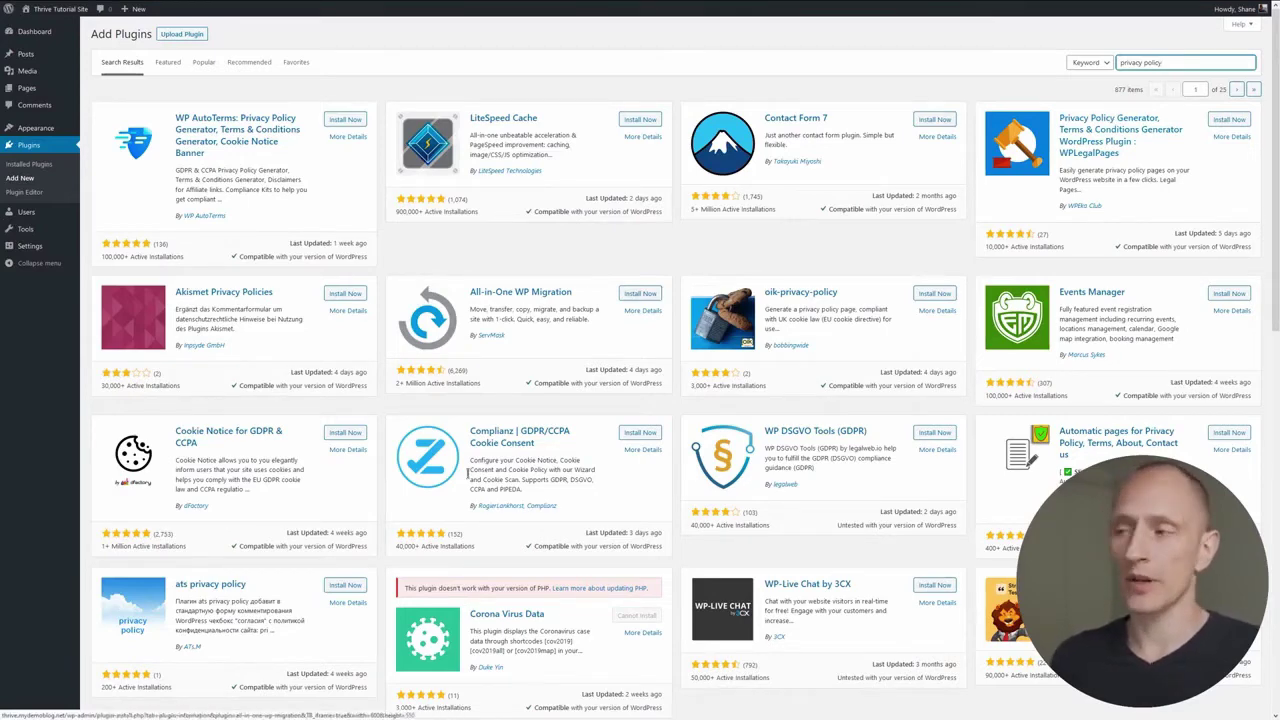
left_click(1109, 139)
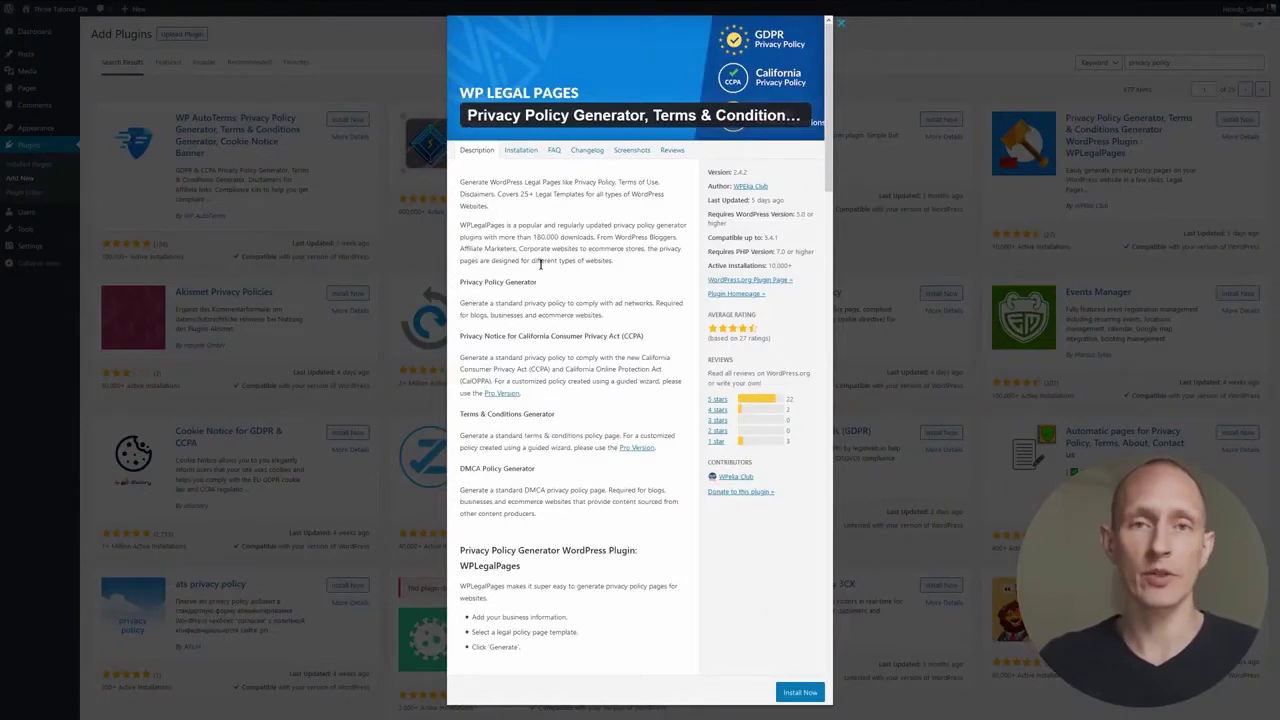
left_click(338, 181)
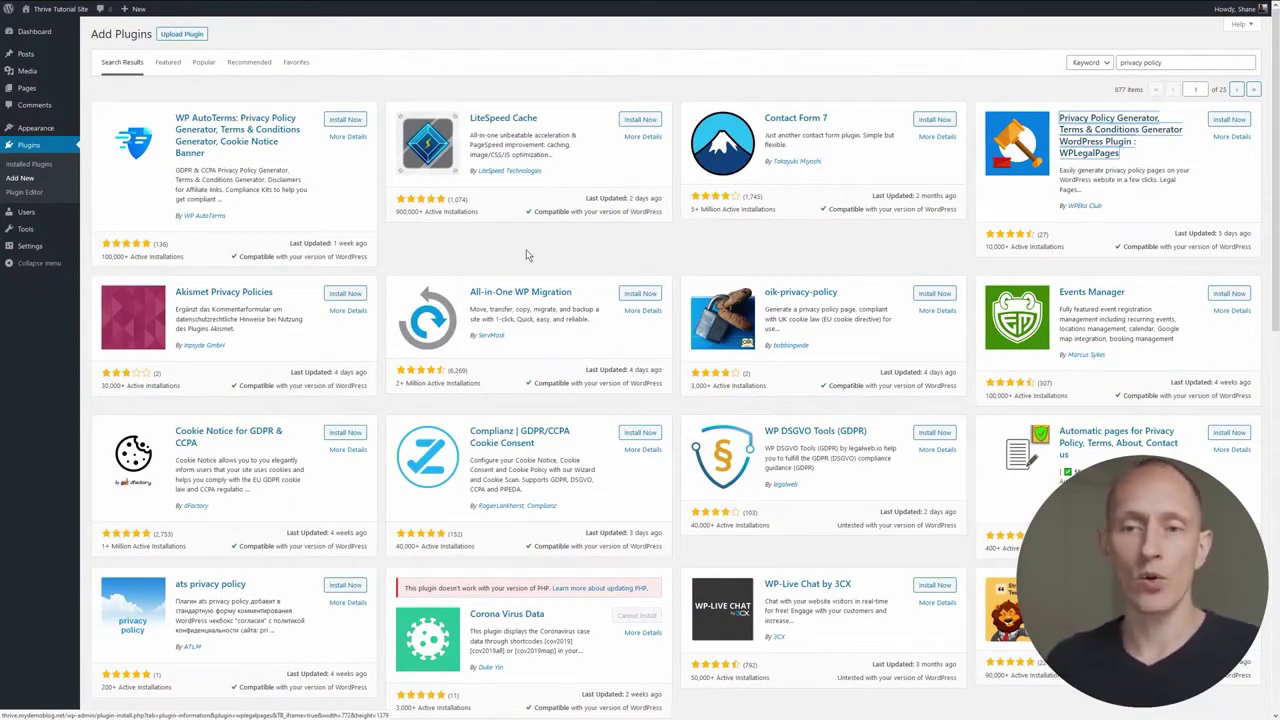
- Create a new page titled "About" and publish it
mouse_move(24, 92)
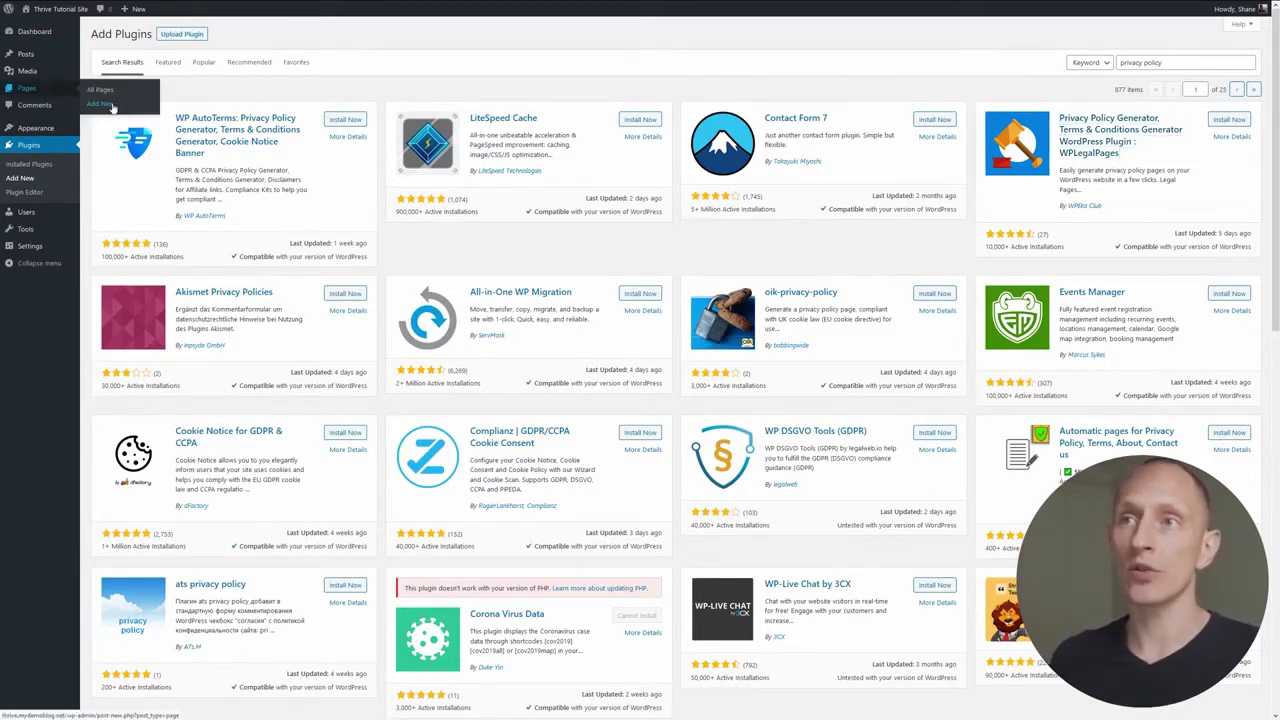
left_click(100, 104)
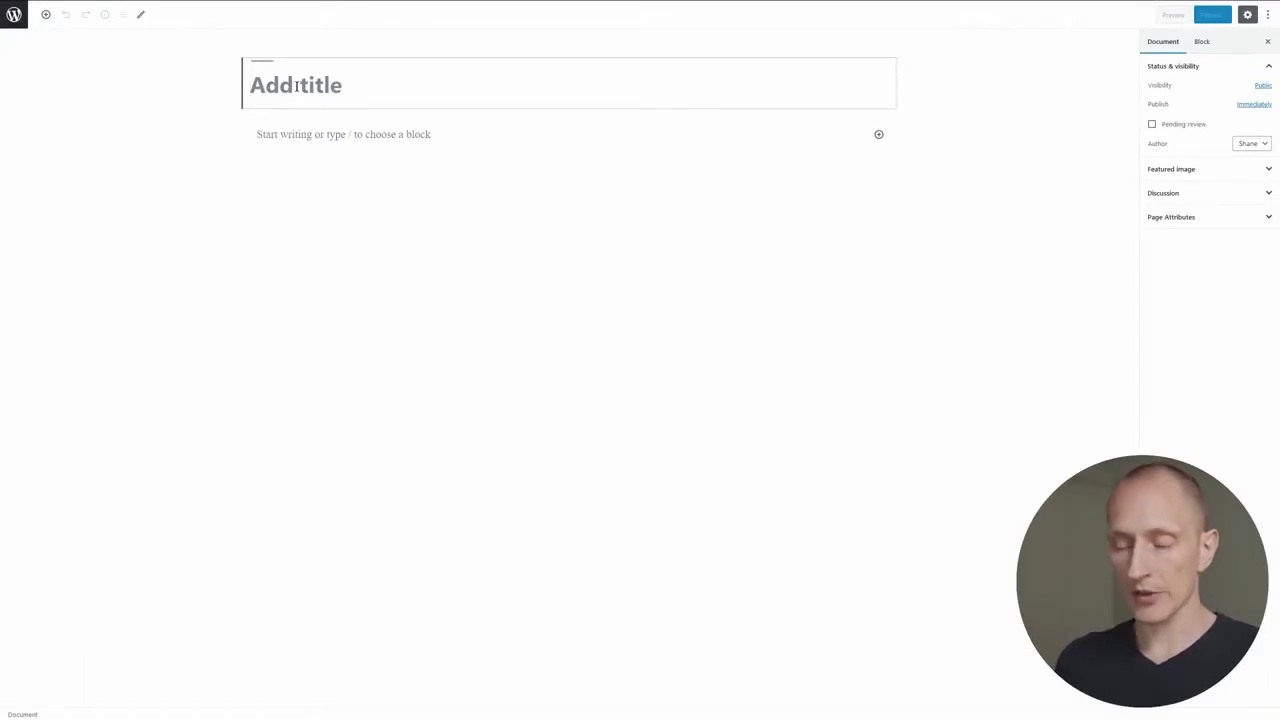
type("About")
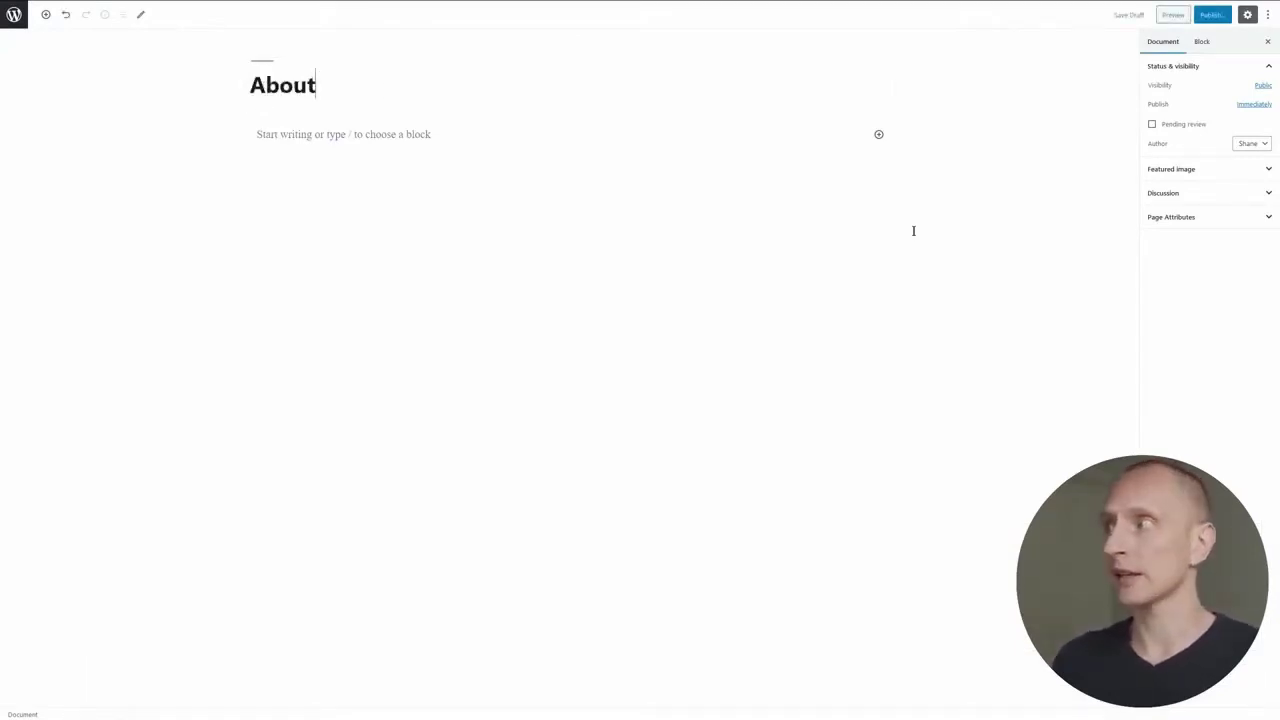
left_click(1212, 18)
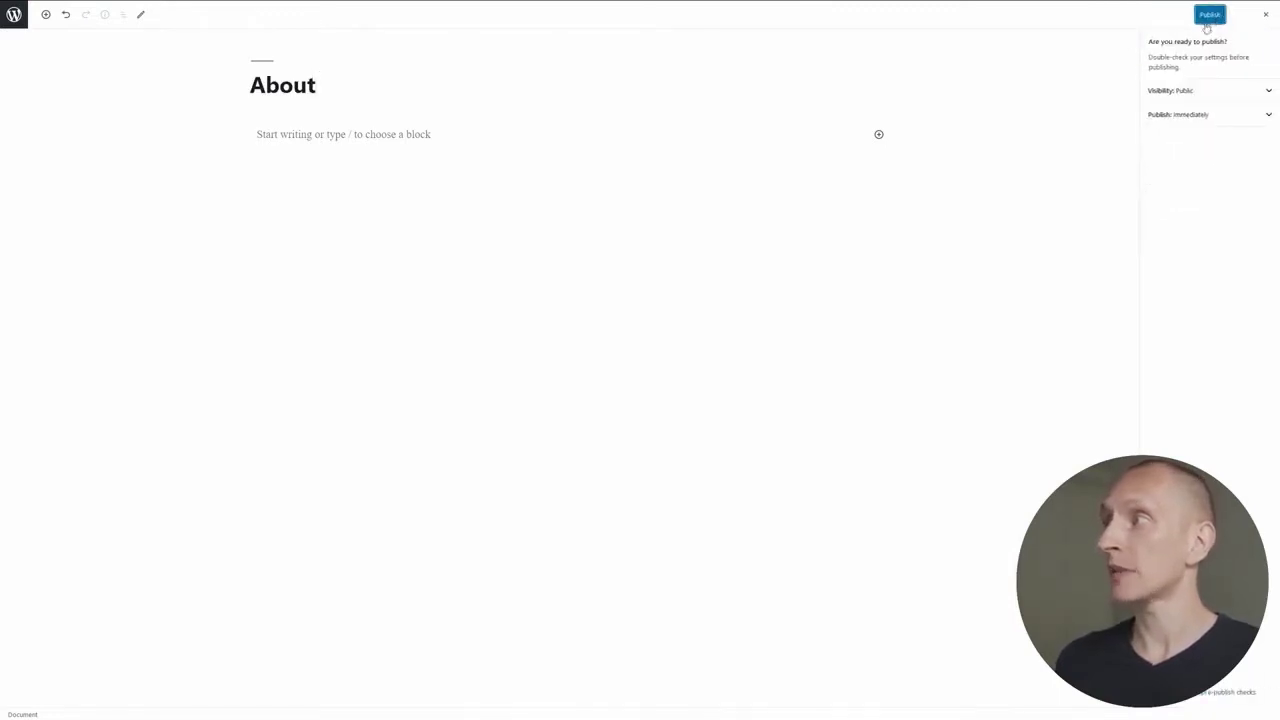
left_click(1210, 17)
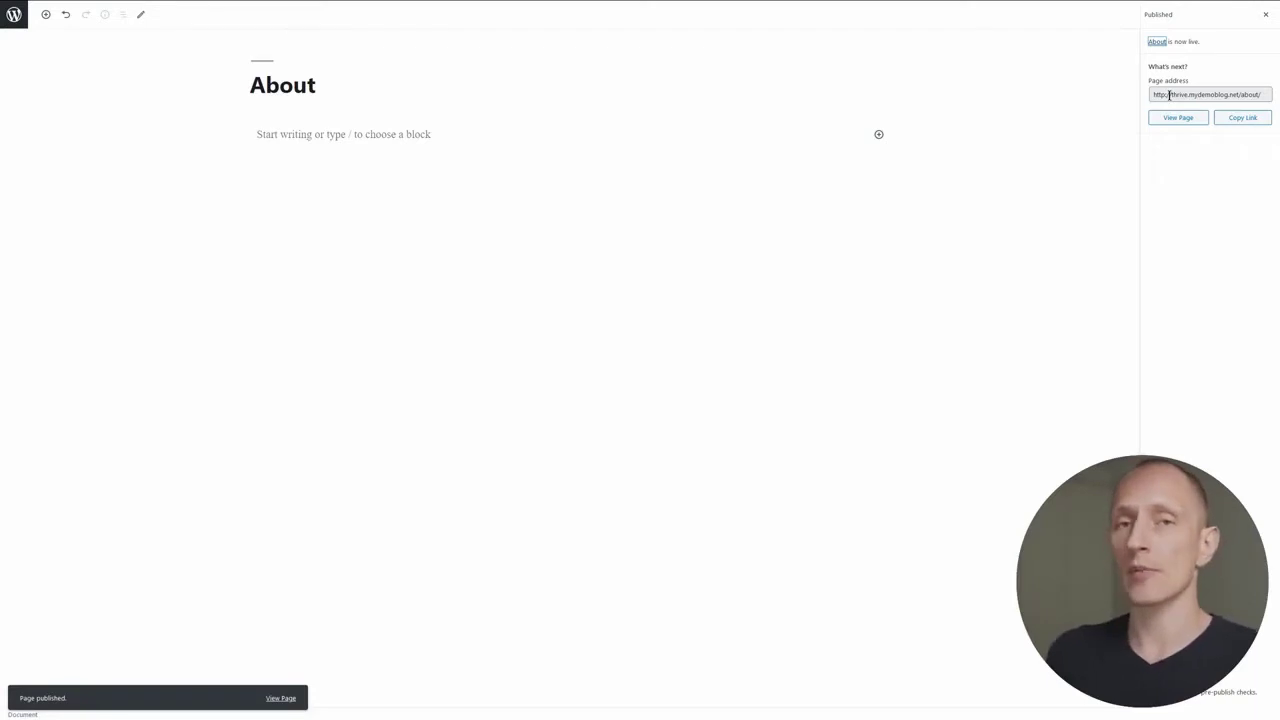
- Turn off Fullscreen mode in the page editor so the admin navigation is shown
left_click(683, 120)
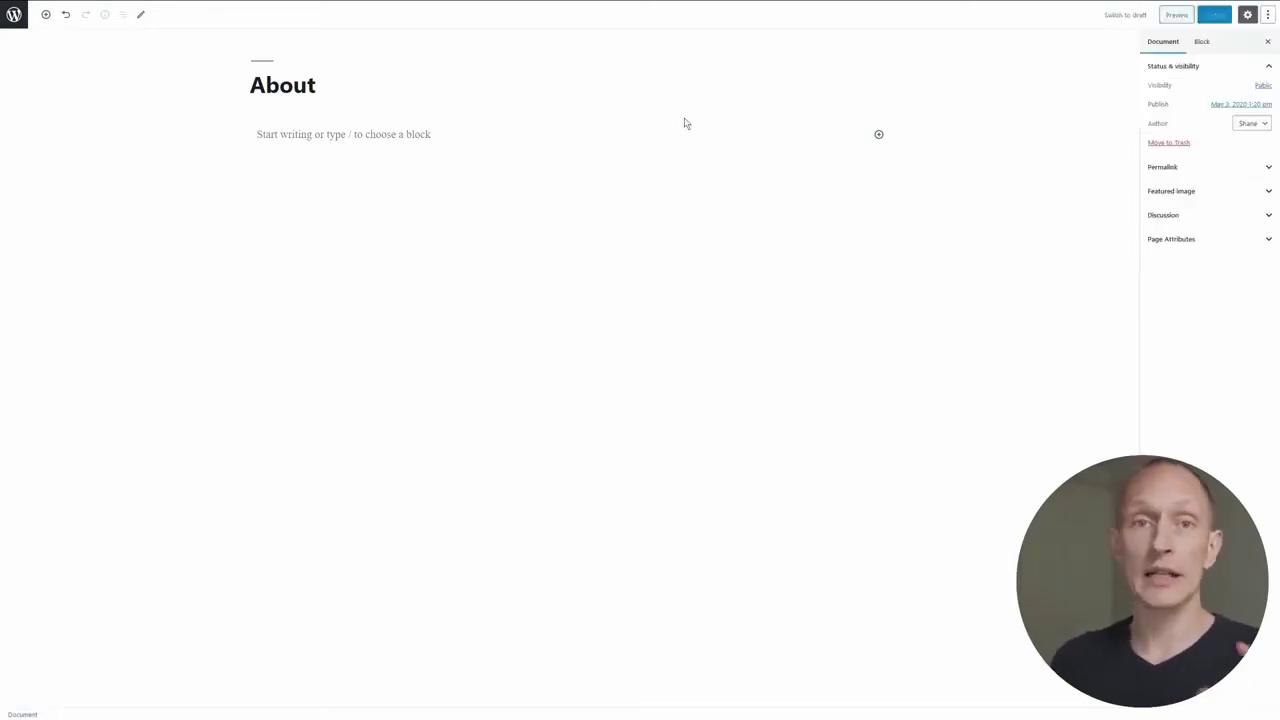
left_click(1271, 15)
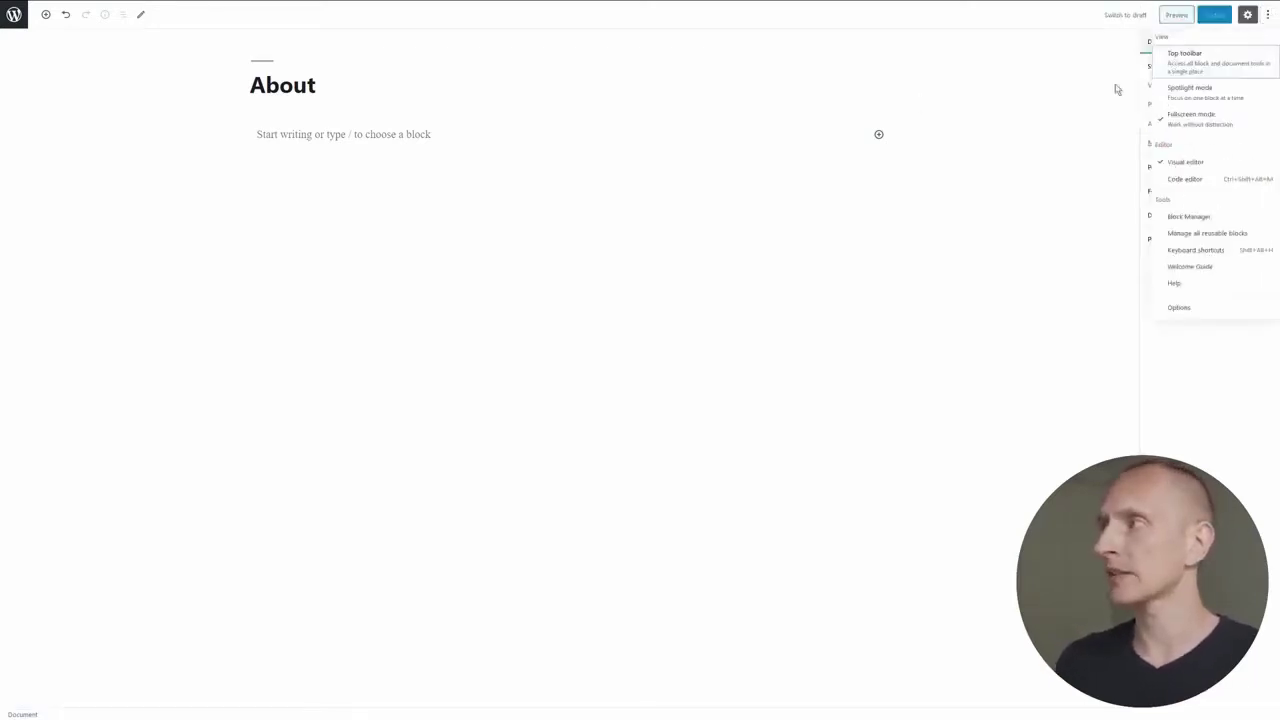
left_click(1211, 118)
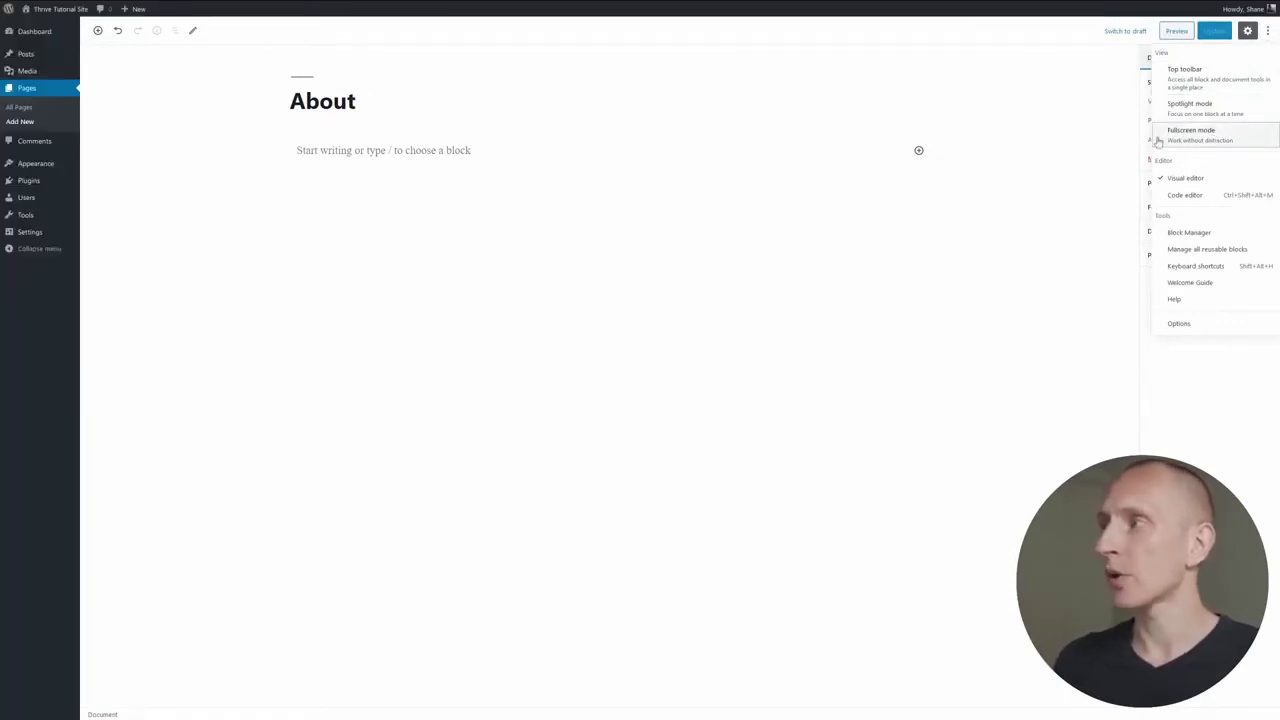
left_click(259, 236)
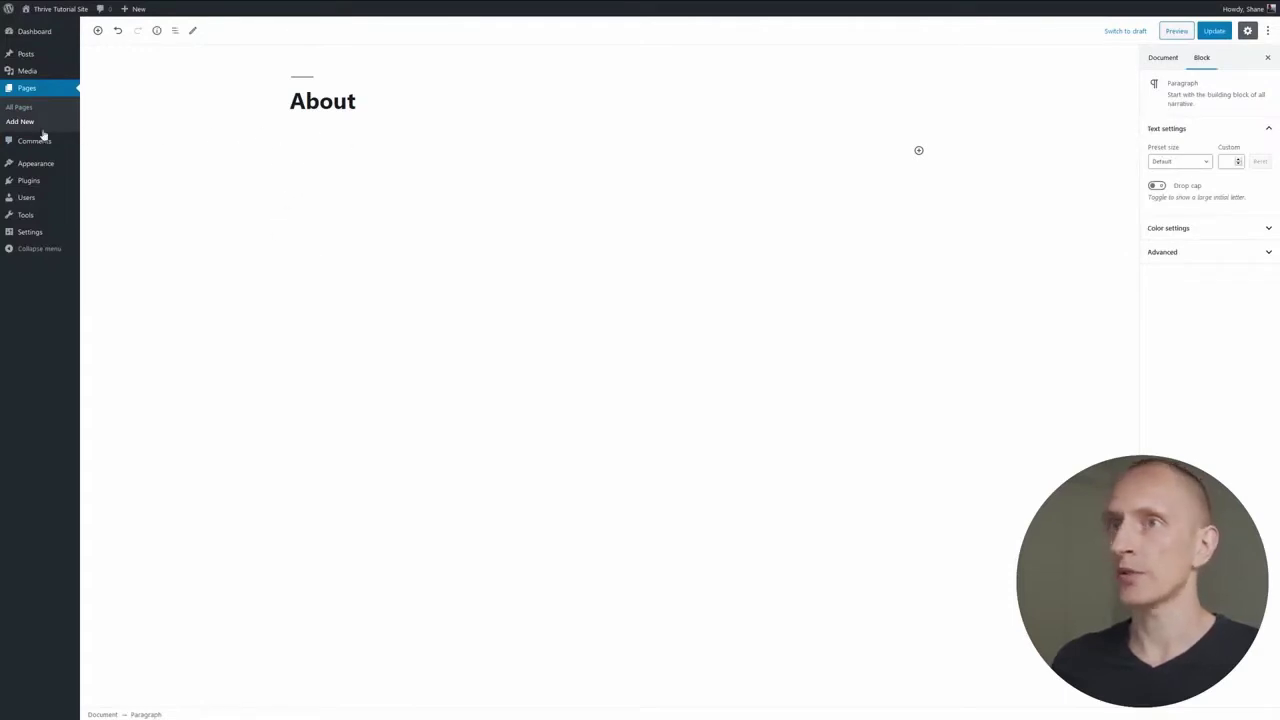
- Leave the About page without saving, create a new page titled "Lead Gen Page" and save it as a draft
left_click(25, 123)
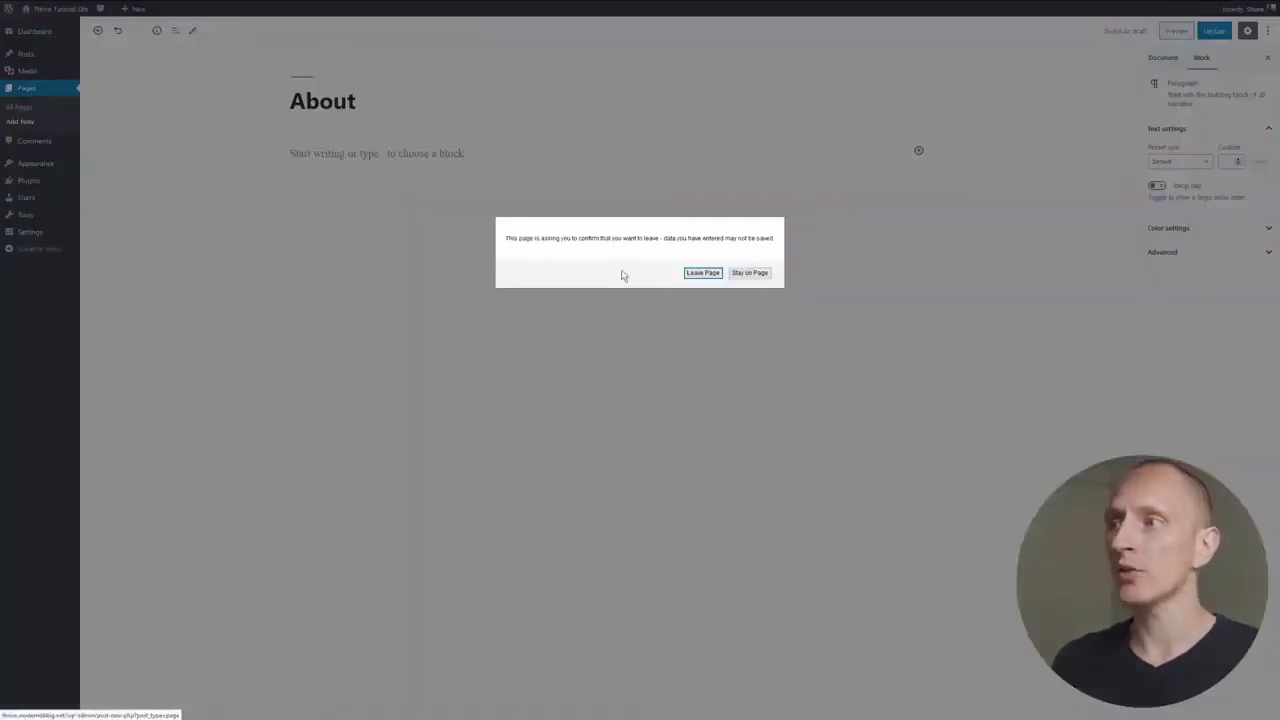
left_click(708, 274)
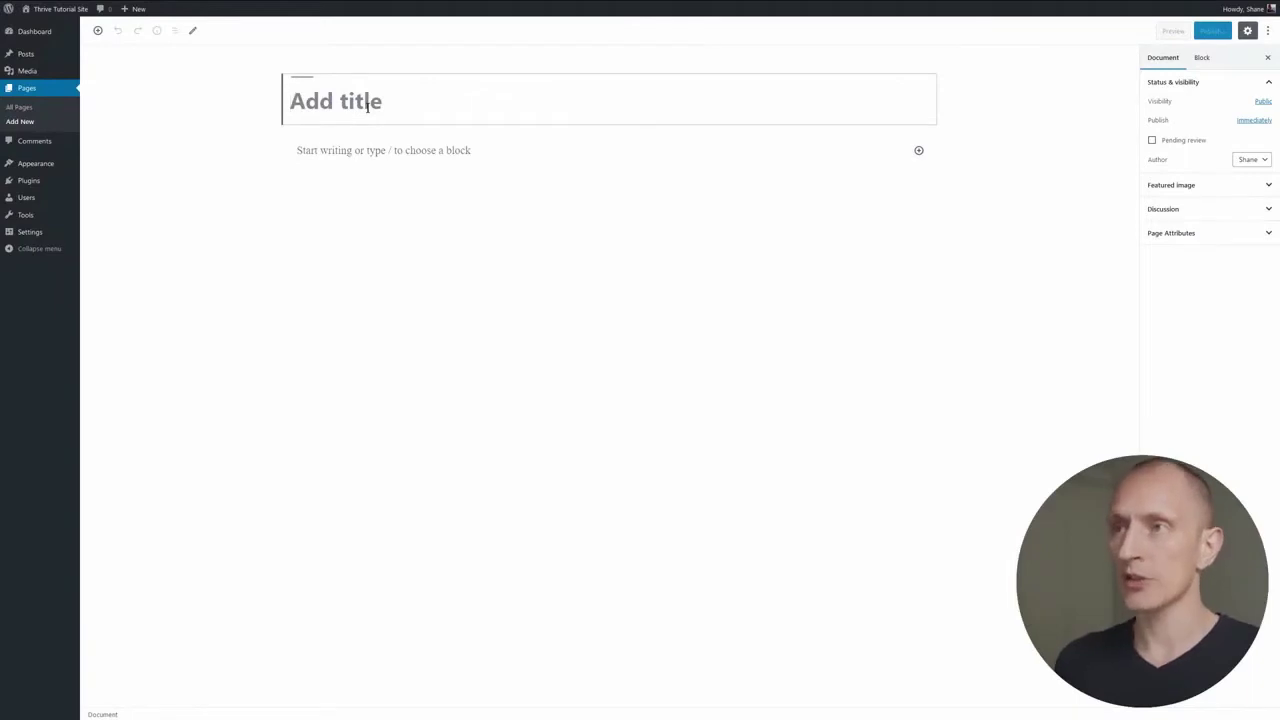
type("Lead Gen Page")
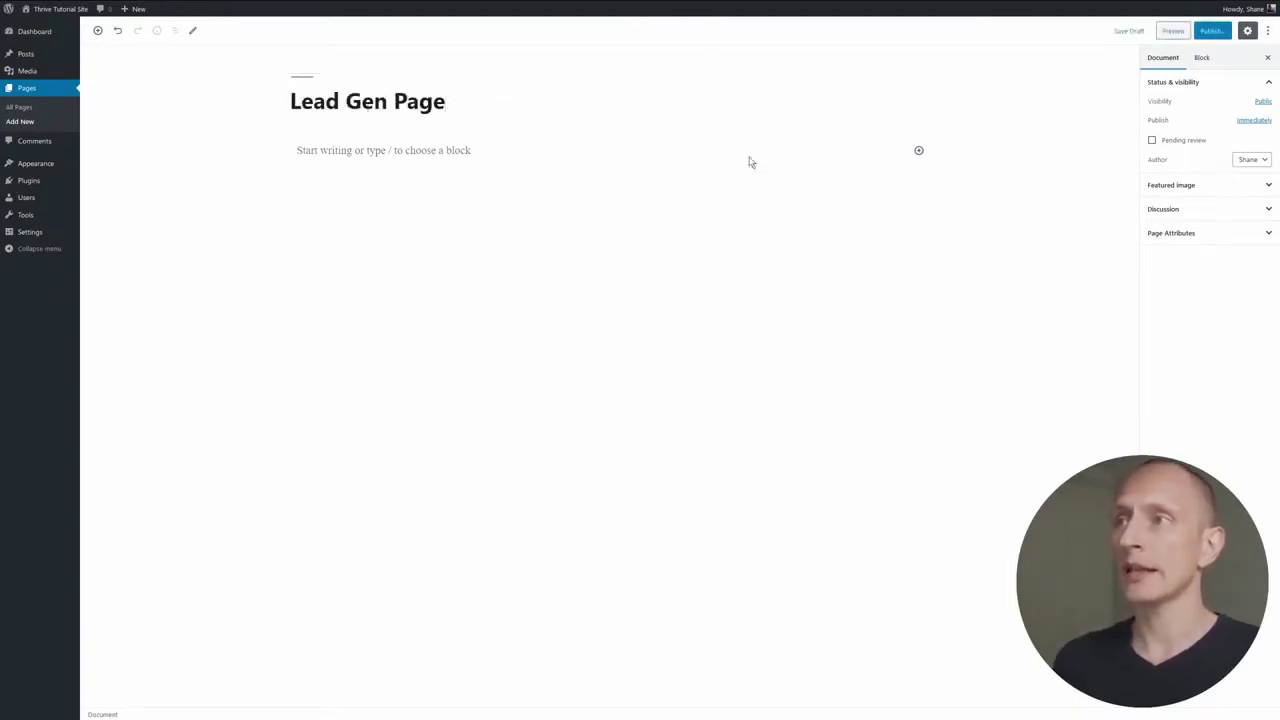
key("Return")
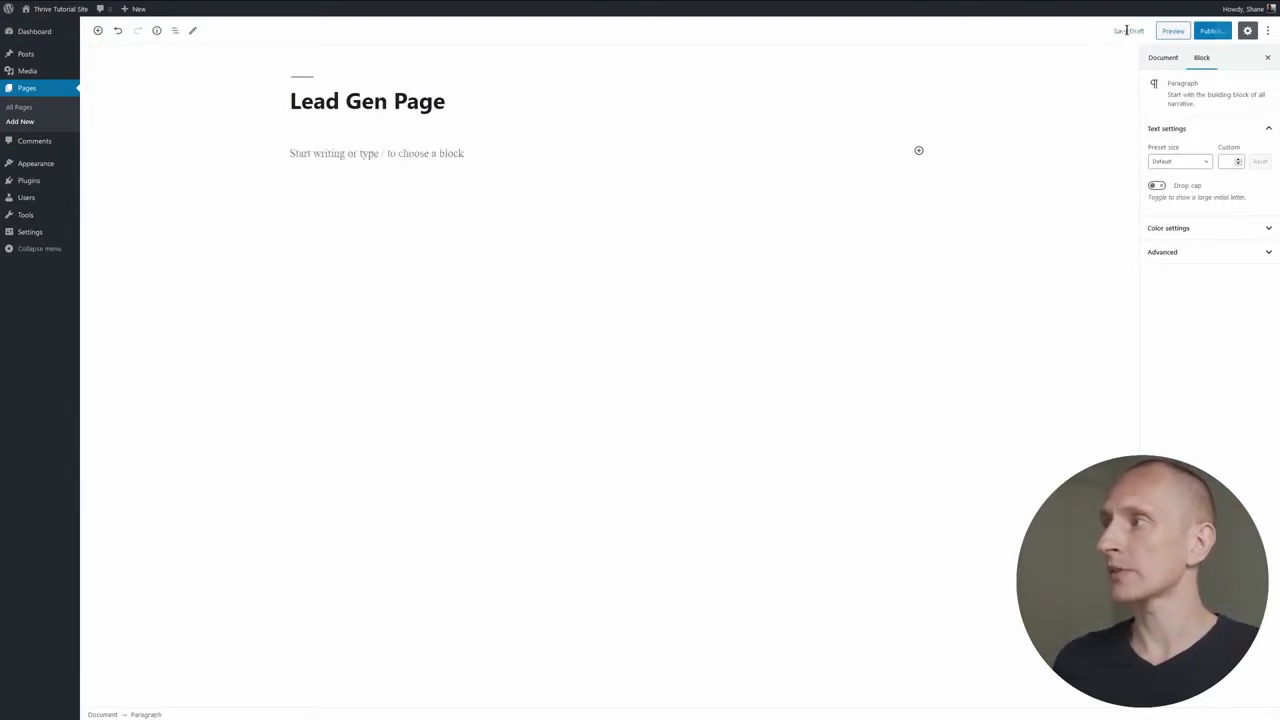
left_click(1126, 31)
- Set the Lead Gen Page's URL slug to "free-guide" and publish the page
left_click(1166, 57)
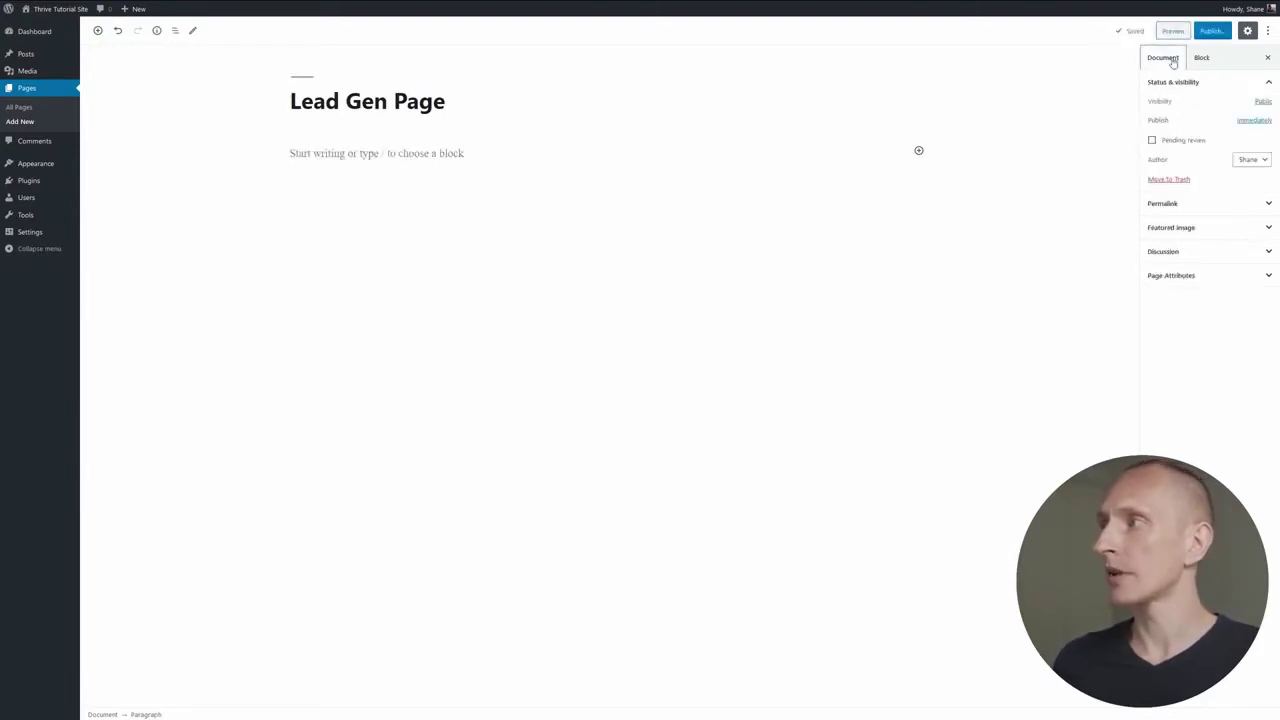
left_click(1166, 208)
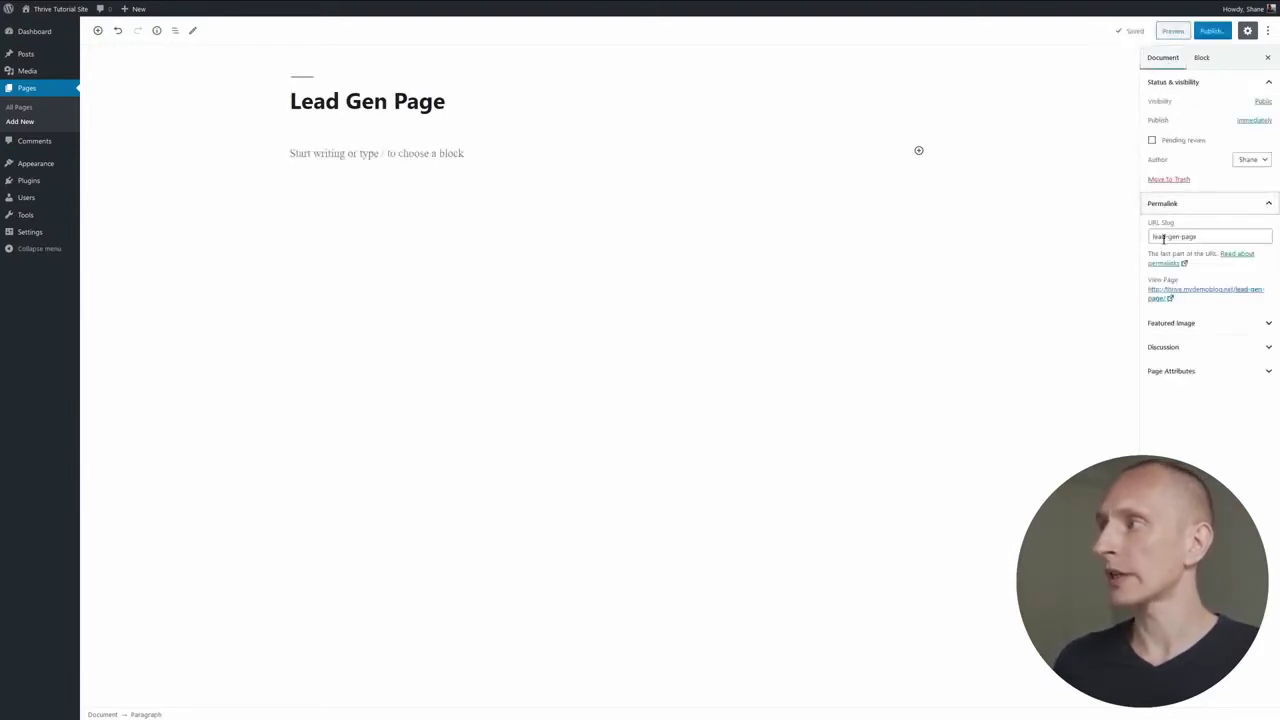
left_click_drag(1208, 236, 1100, 232)
type("f")
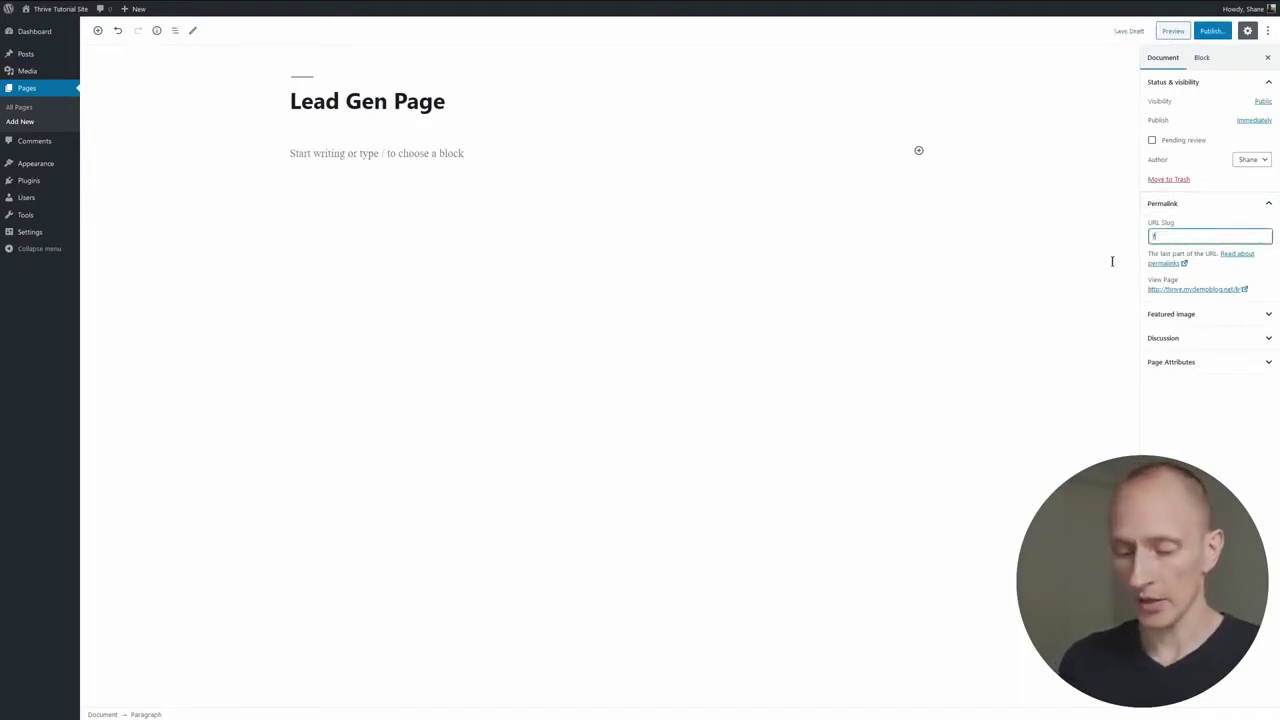
type("ree-guide")
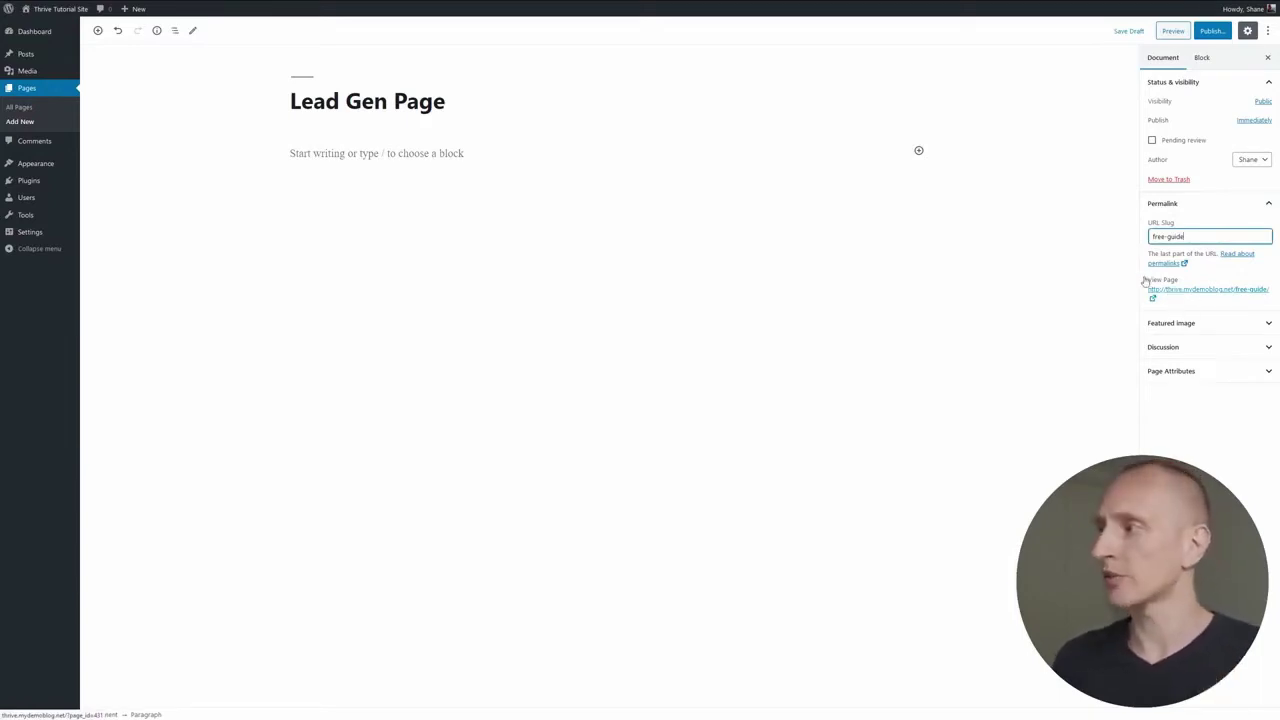
left_click(1210, 31)
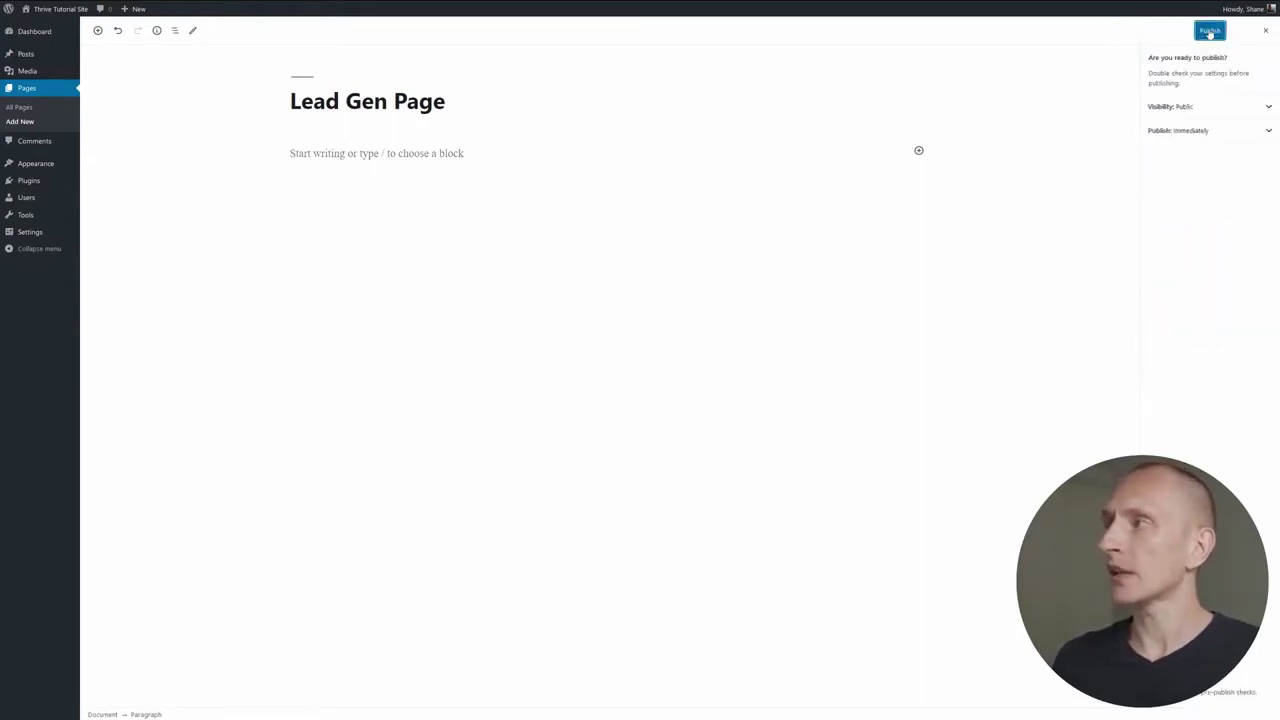
left_click(1210, 31)
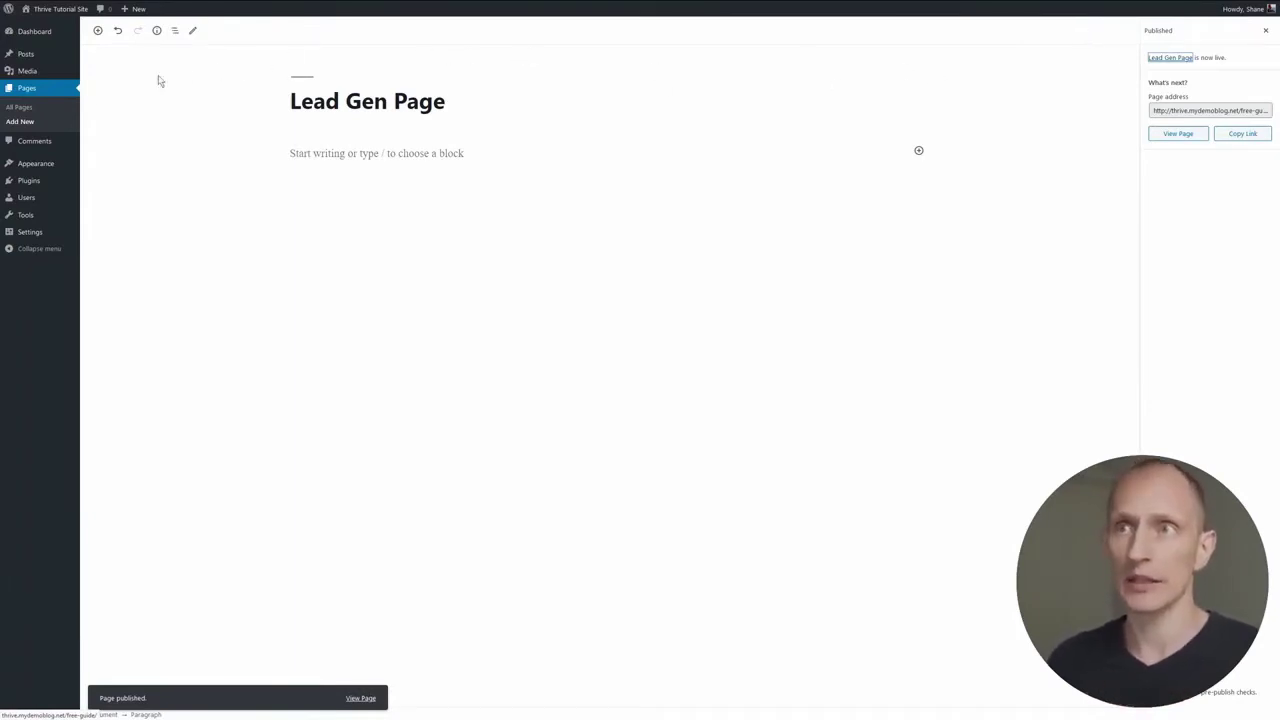
- Create a new page titled "Sales Page" and save it as a draft
left_click(22, 123)
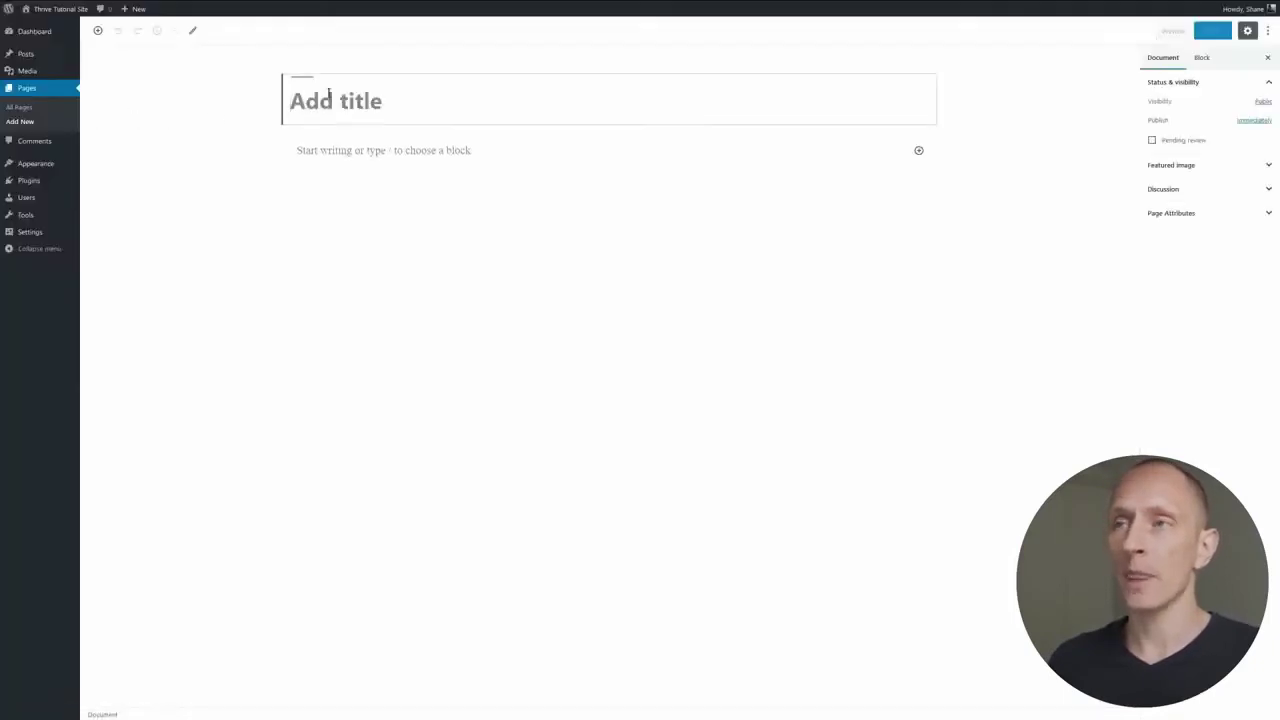
type("Sales")
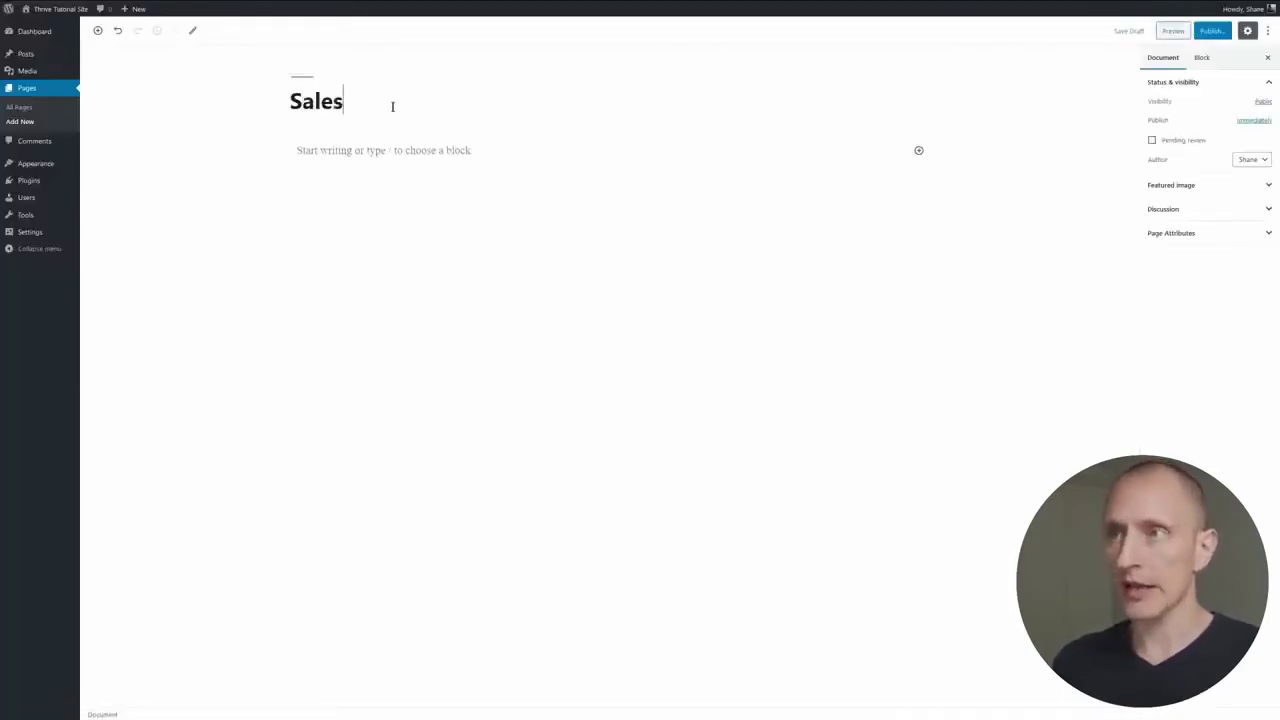
type(" Page")
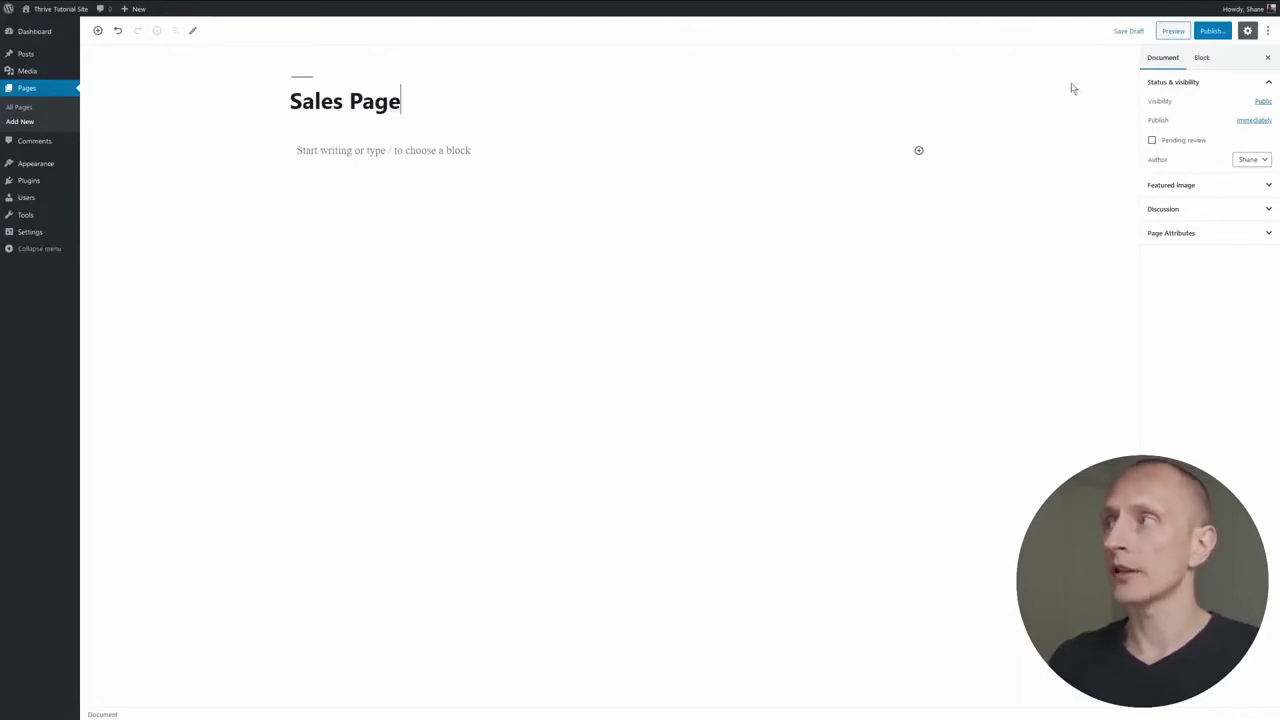
left_click(1124, 36)
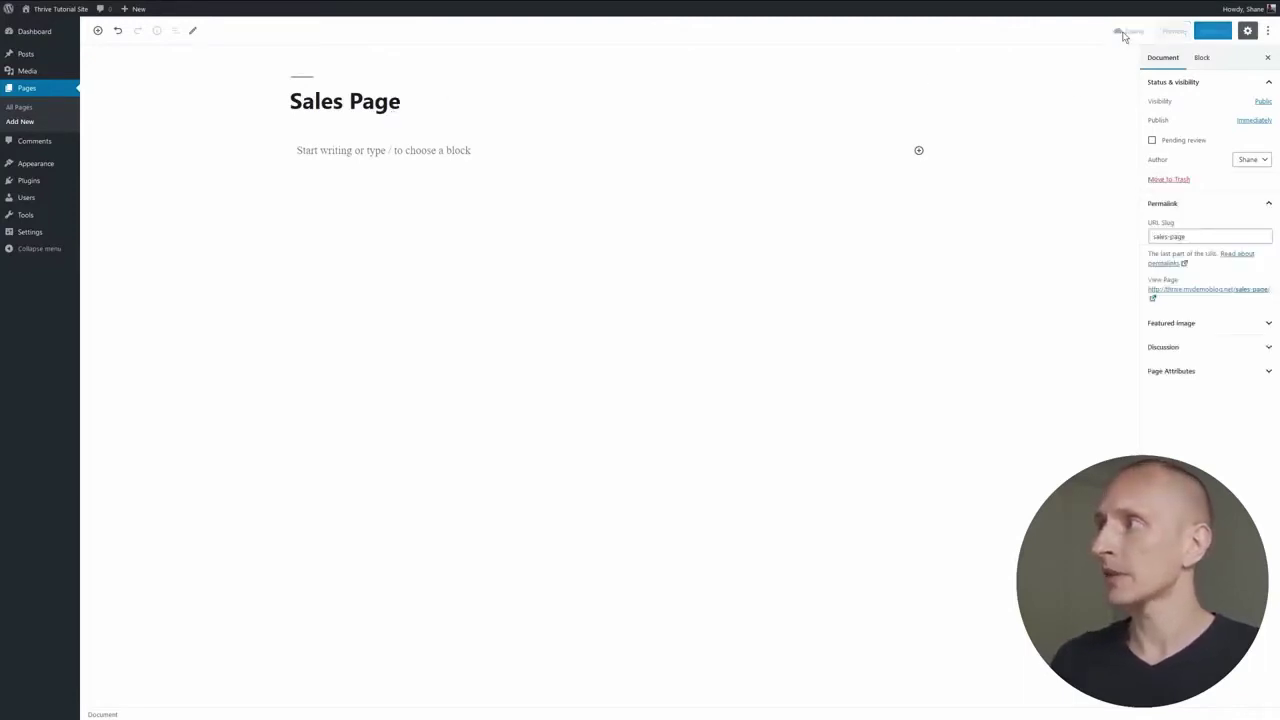
- Set the Sales Page's URL slug to "lightroom-presets" and publish the page
left_click(1200, 237)
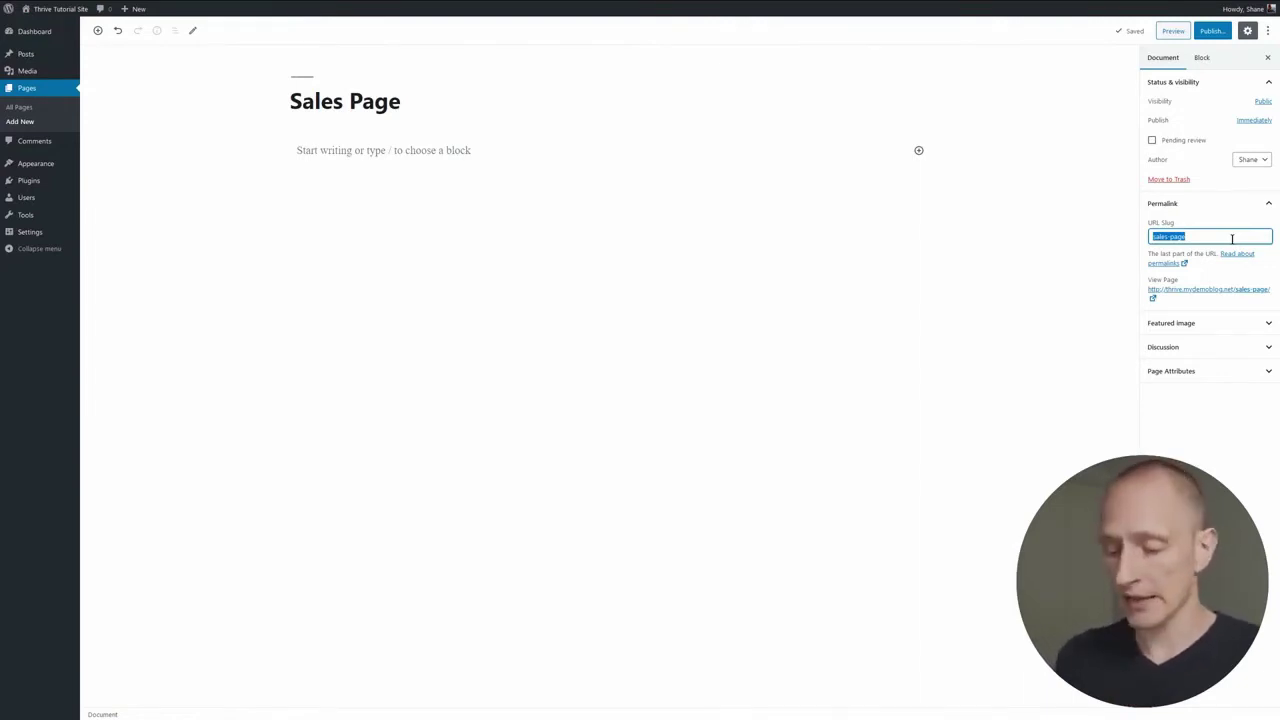
type("light")
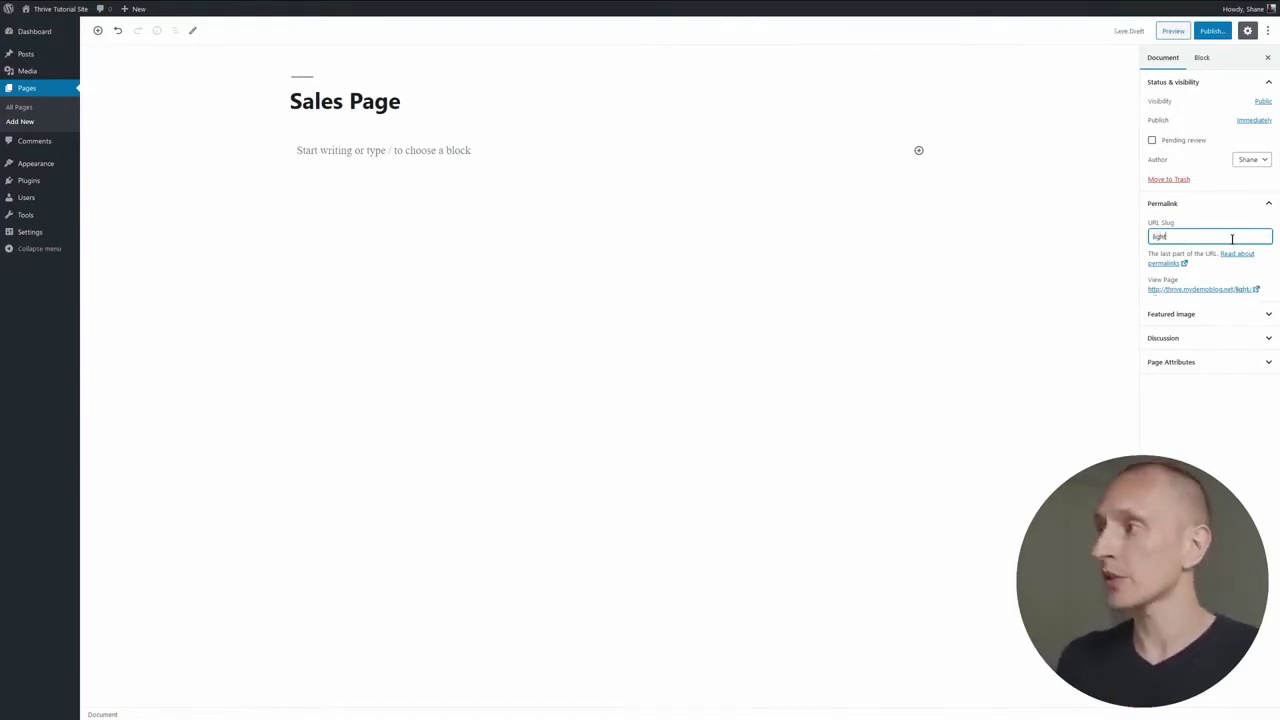
type("room-presets")
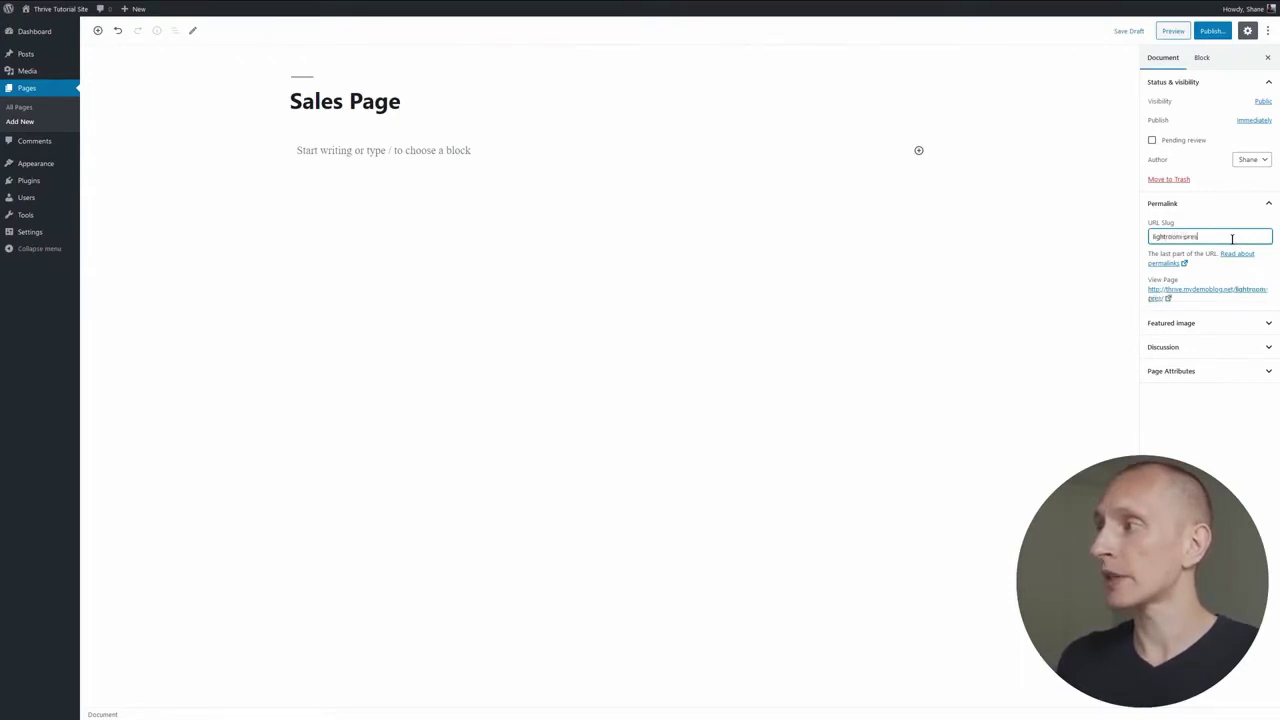
left_click(1200, 31)
left_click(1209, 30)
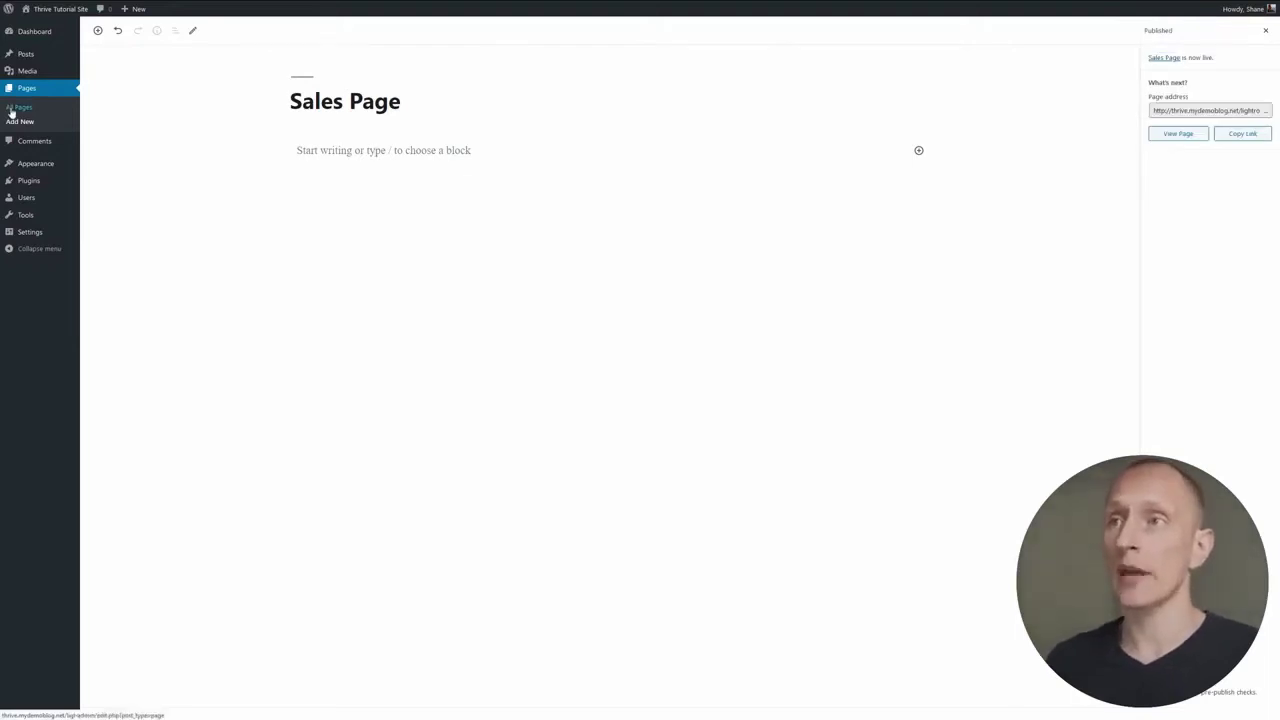
- Review the site's list of pages and its list of blog posts
left_click(18, 107)
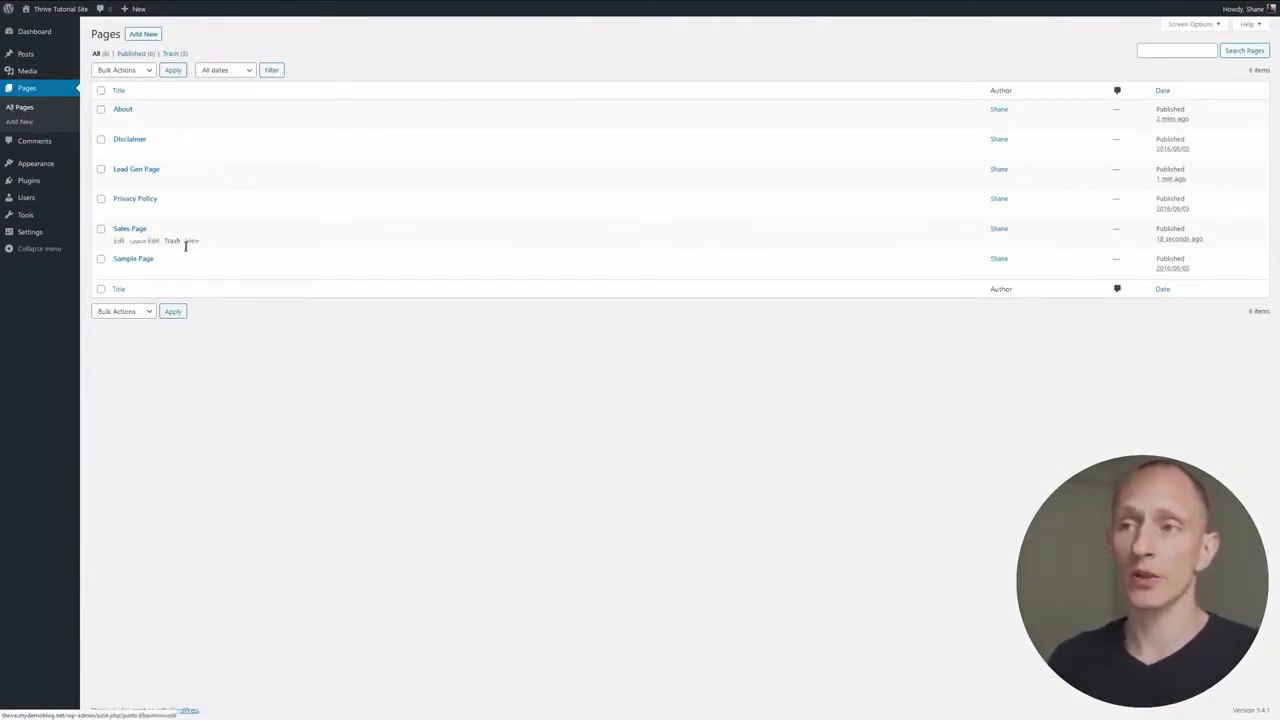
mouse_move(168, 262)
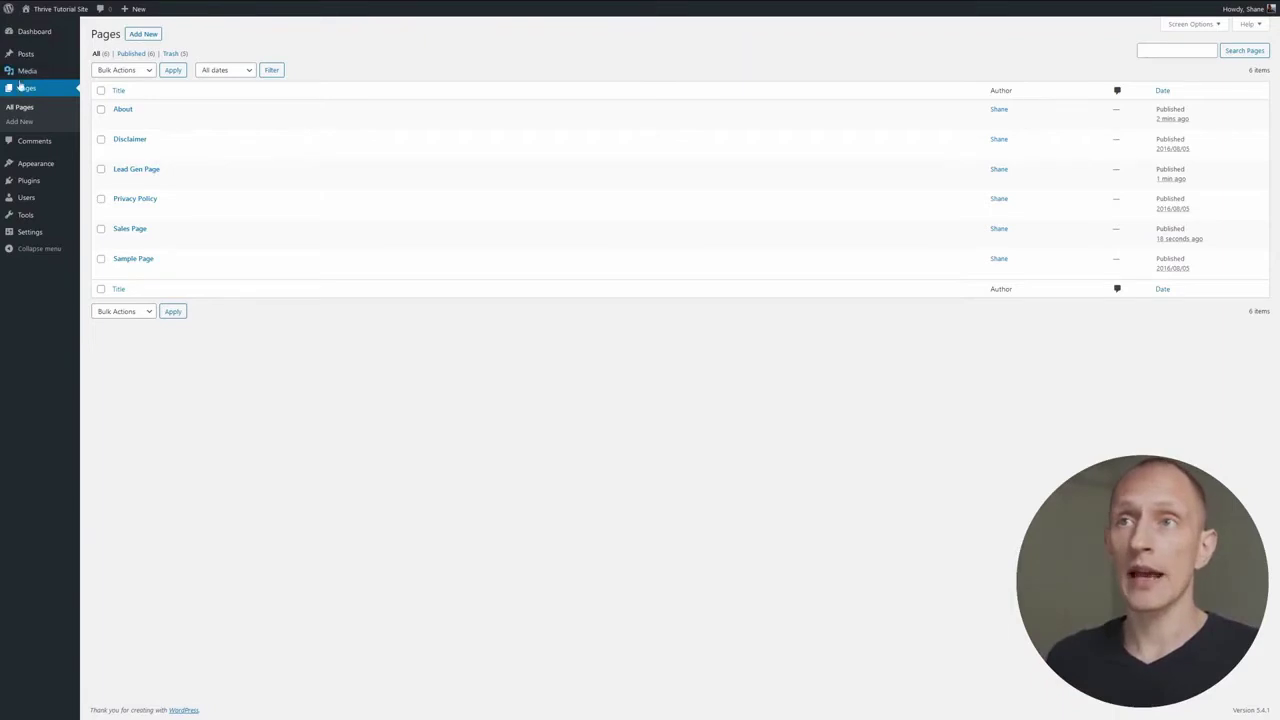
left_click(37, 56)
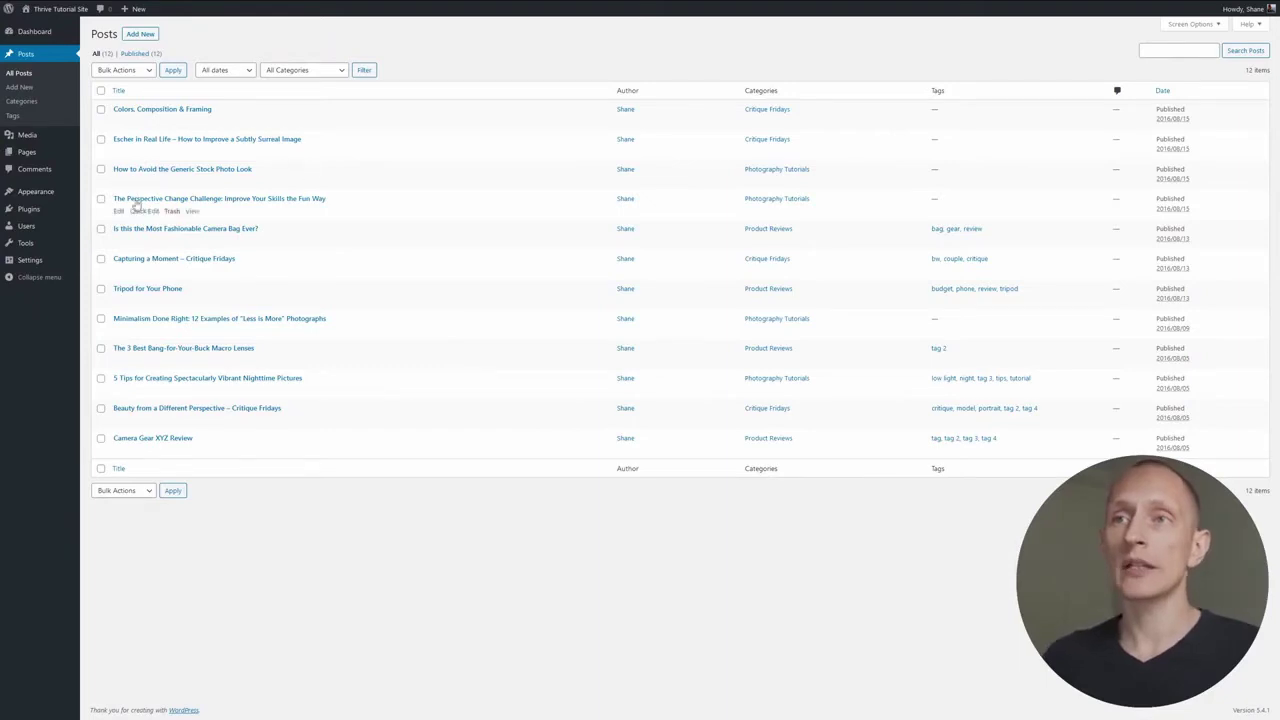
- Activate the Thrive Product Manager plugin and open its product selection
left_click(22, 210)
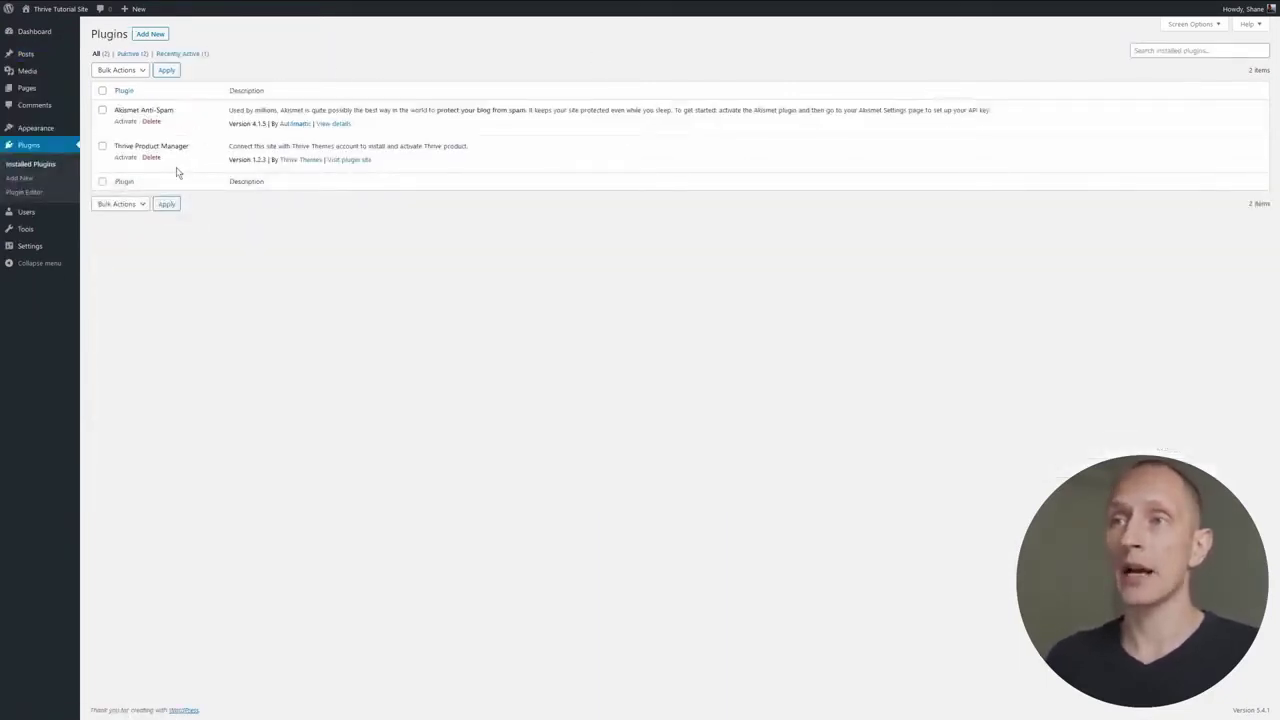
left_click(125, 158)
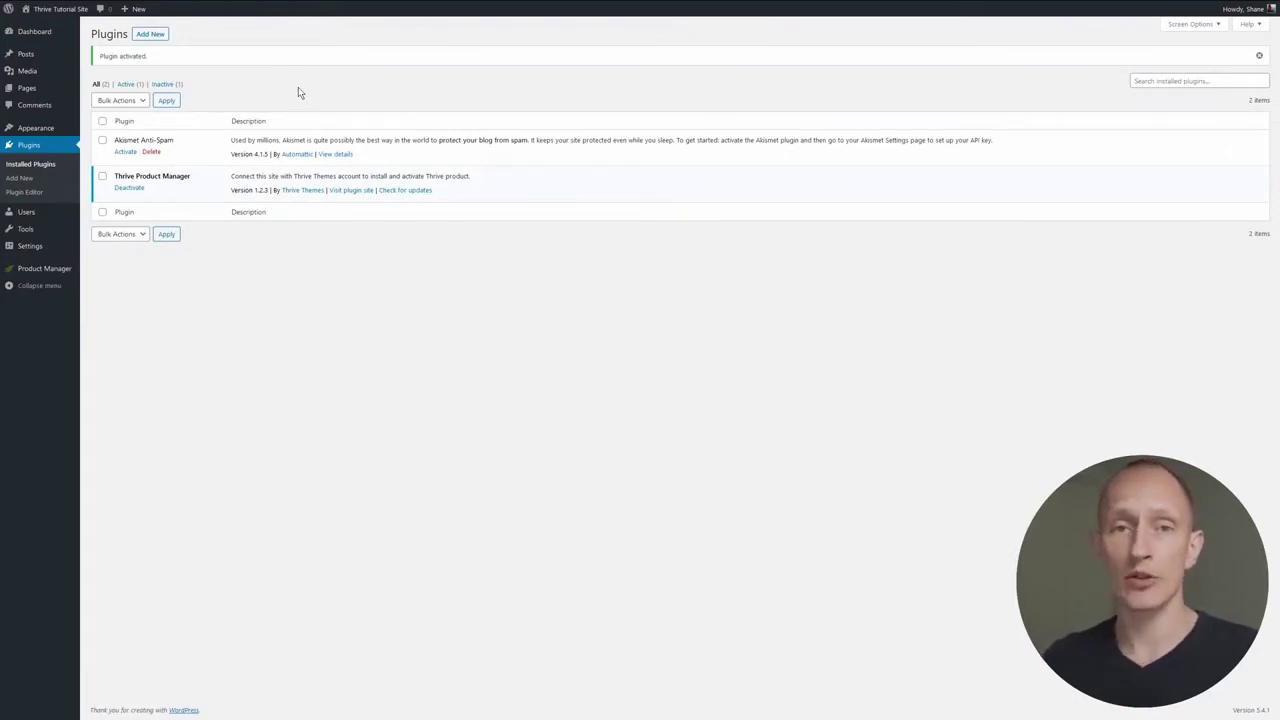
left_click(46, 272)
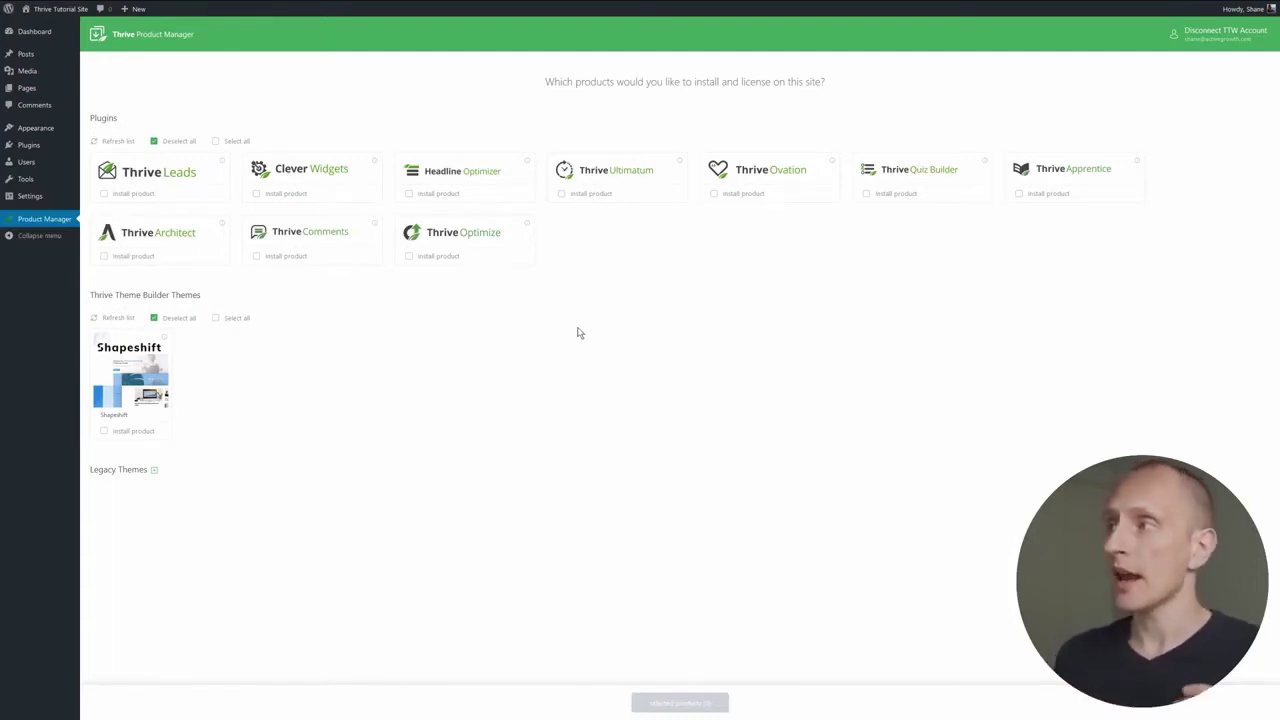
- Install the Thrive Architect plugin together with the Shapeshift theme
left_click(104, 256)
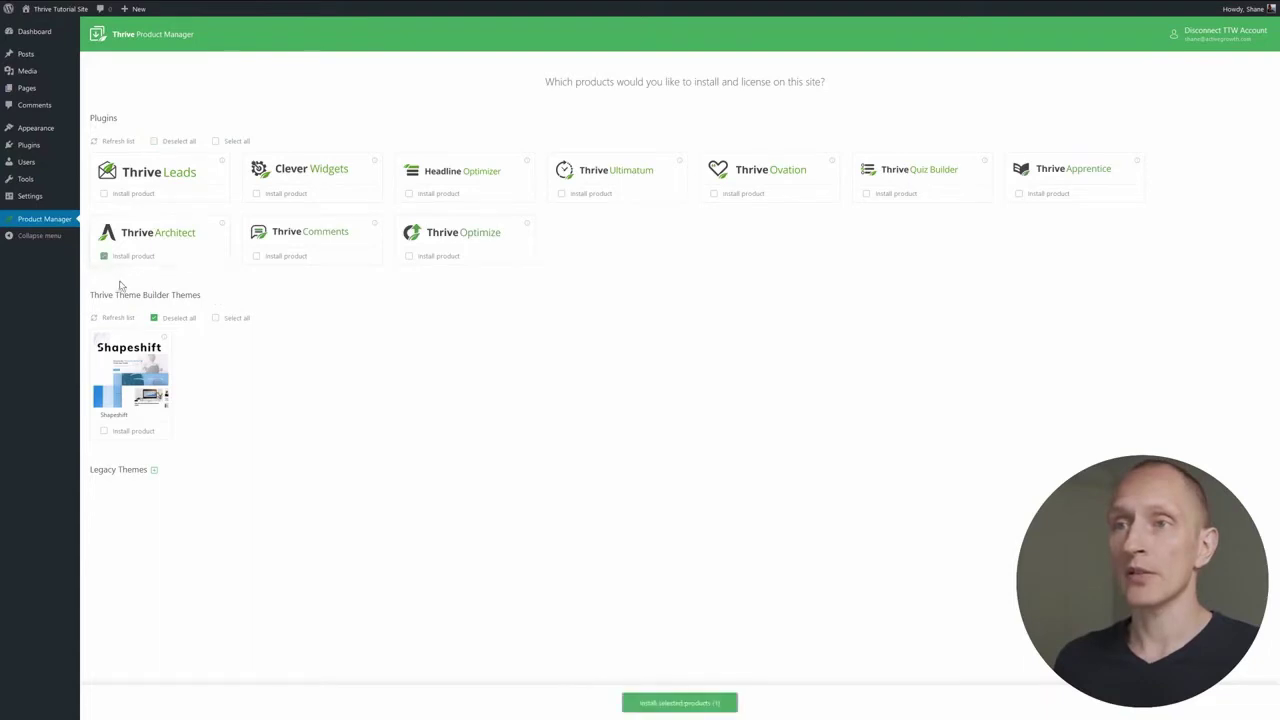
left_click(103, 431)
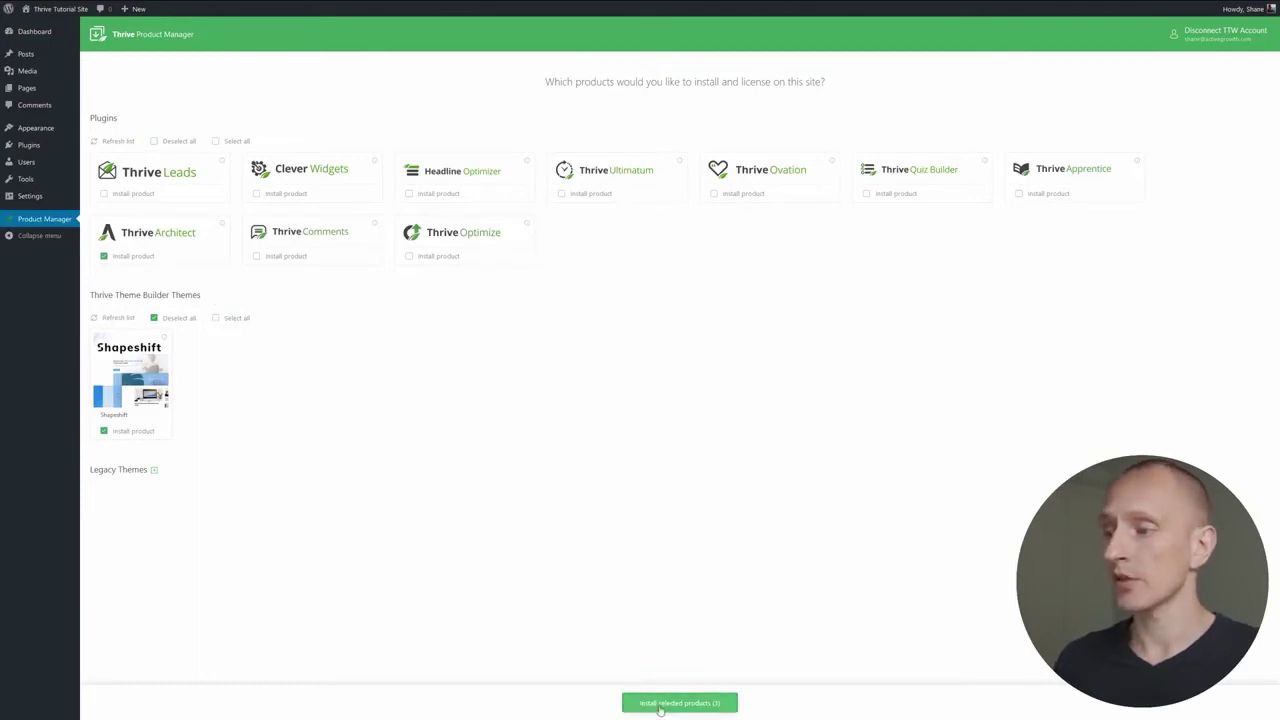
left_click(660, 705)
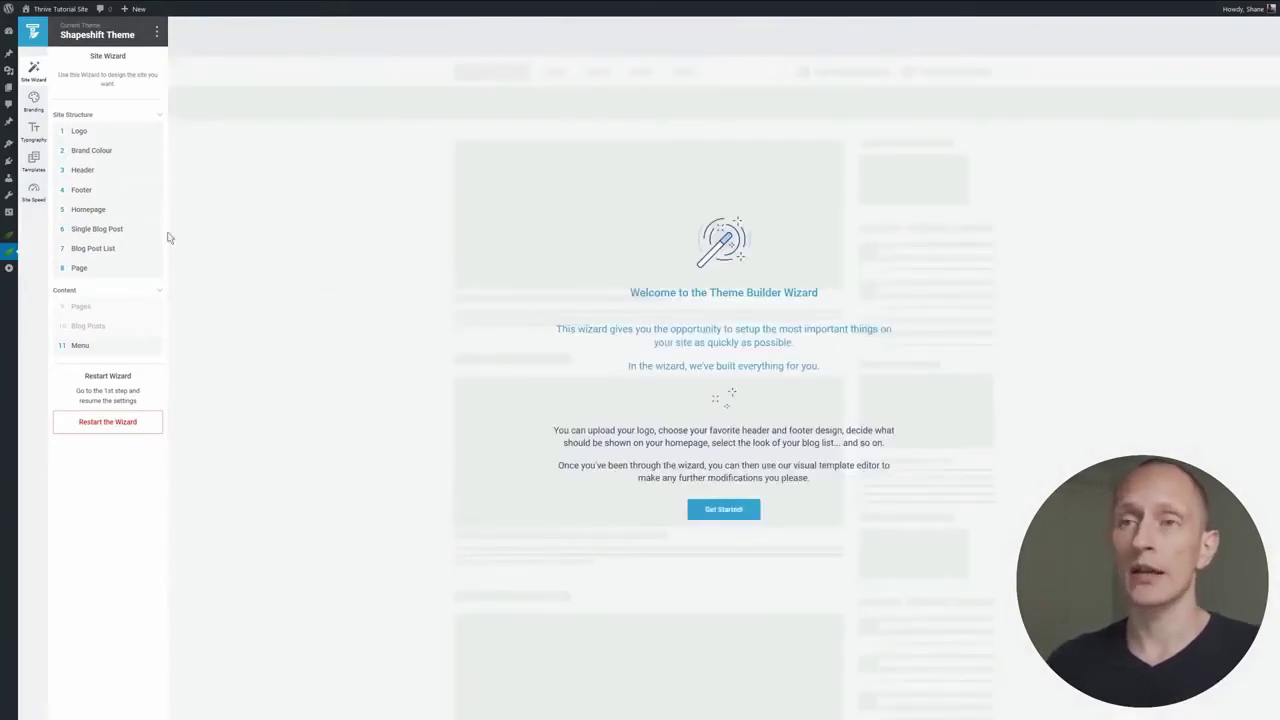
- Start the Theme Builder site wizard and accept the Demo Site logo as the site's logo
mouse_move(11, 258)
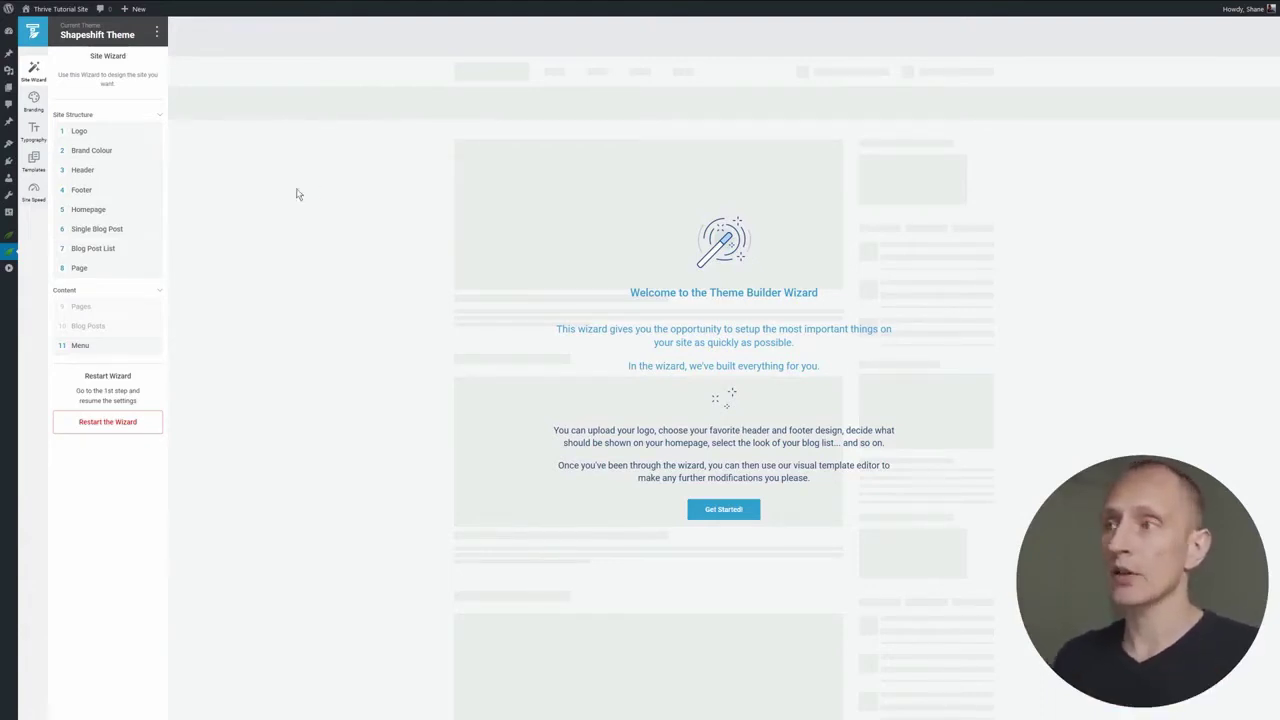
left_click(718, 521)
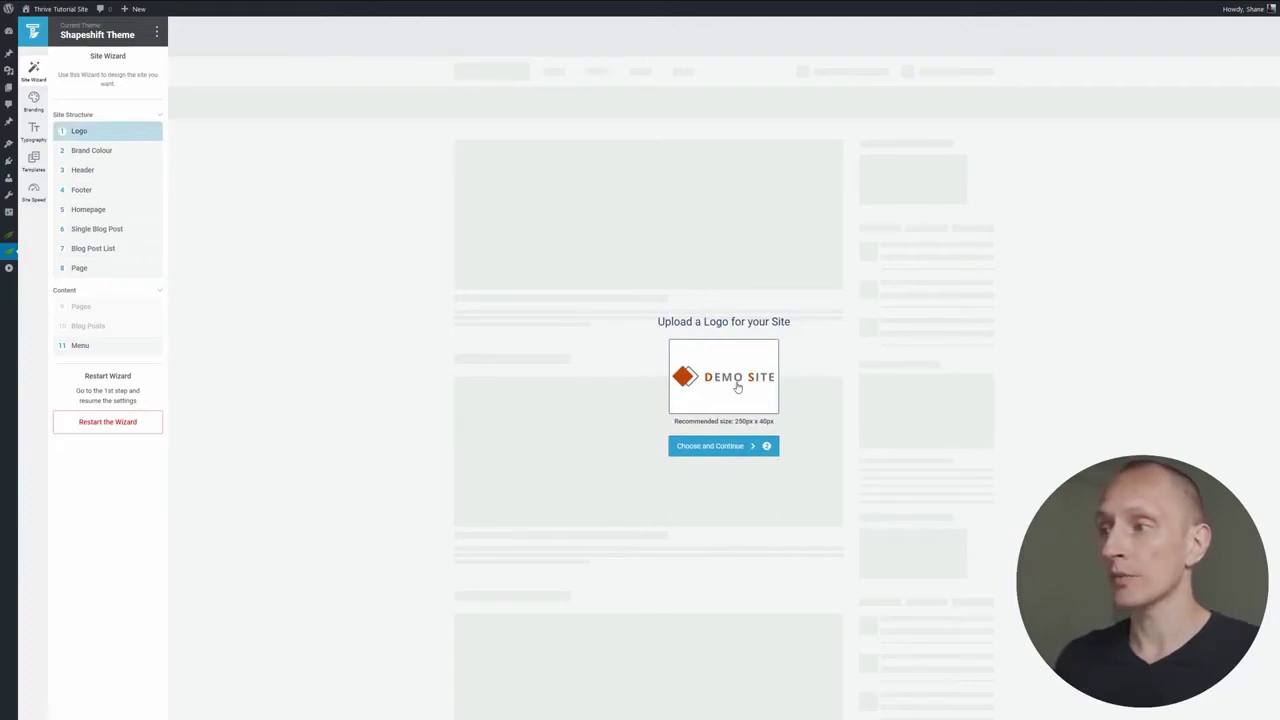
left_click(714, 450)
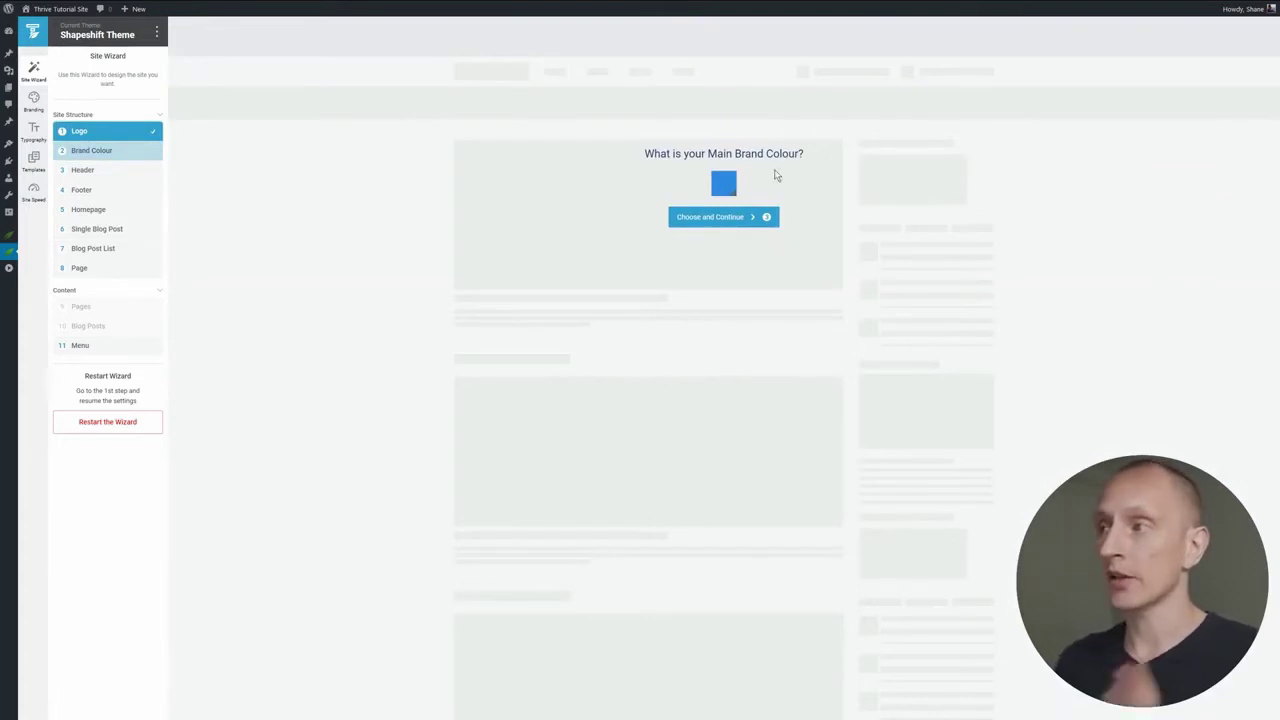
- Change the main brand colour to a saturated orange, apply it and continue to the header stage
left_click(715, 190)
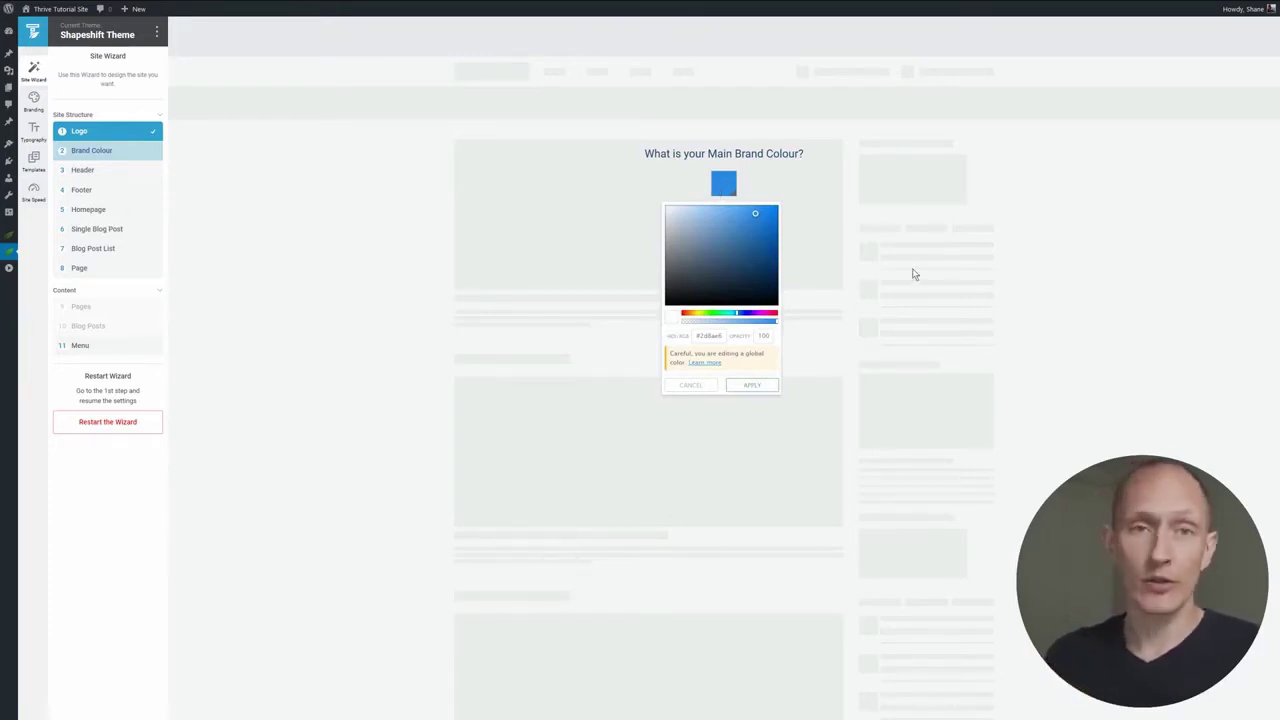
left_click(690, 316)
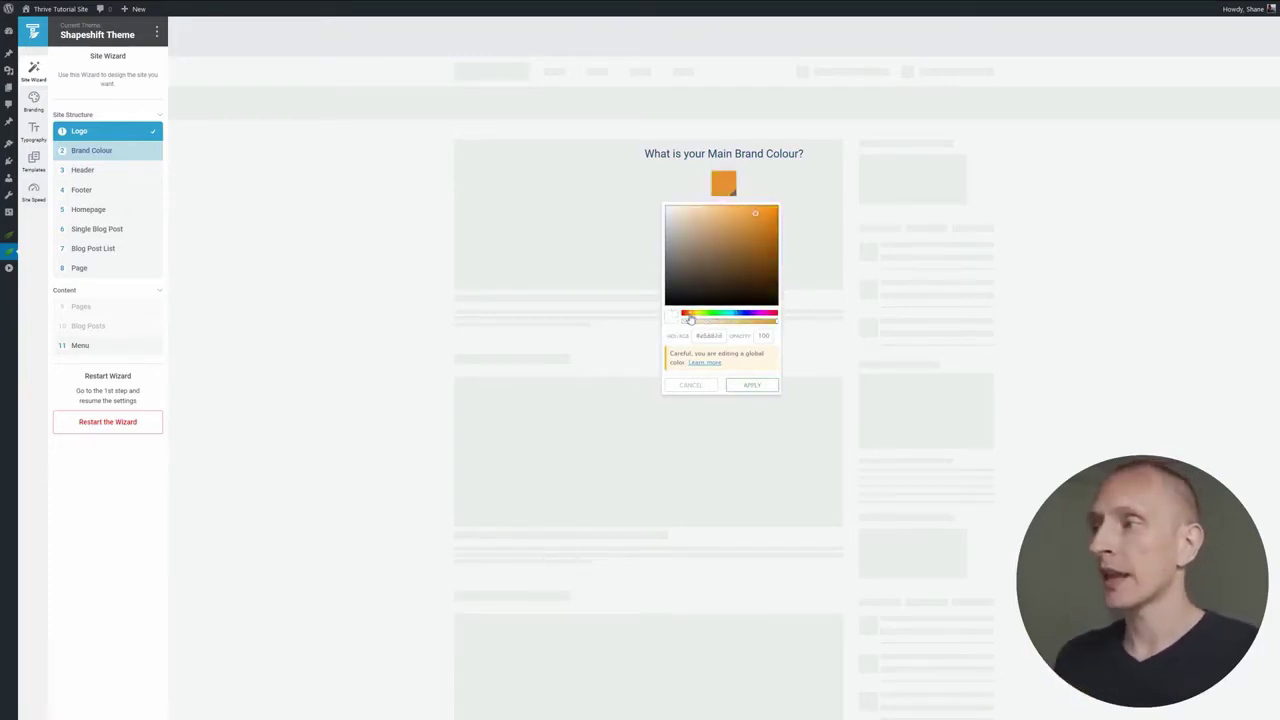
left_click_drag(690, 318, 687, 317)
left_click_drag(755, 218, 768, 223)
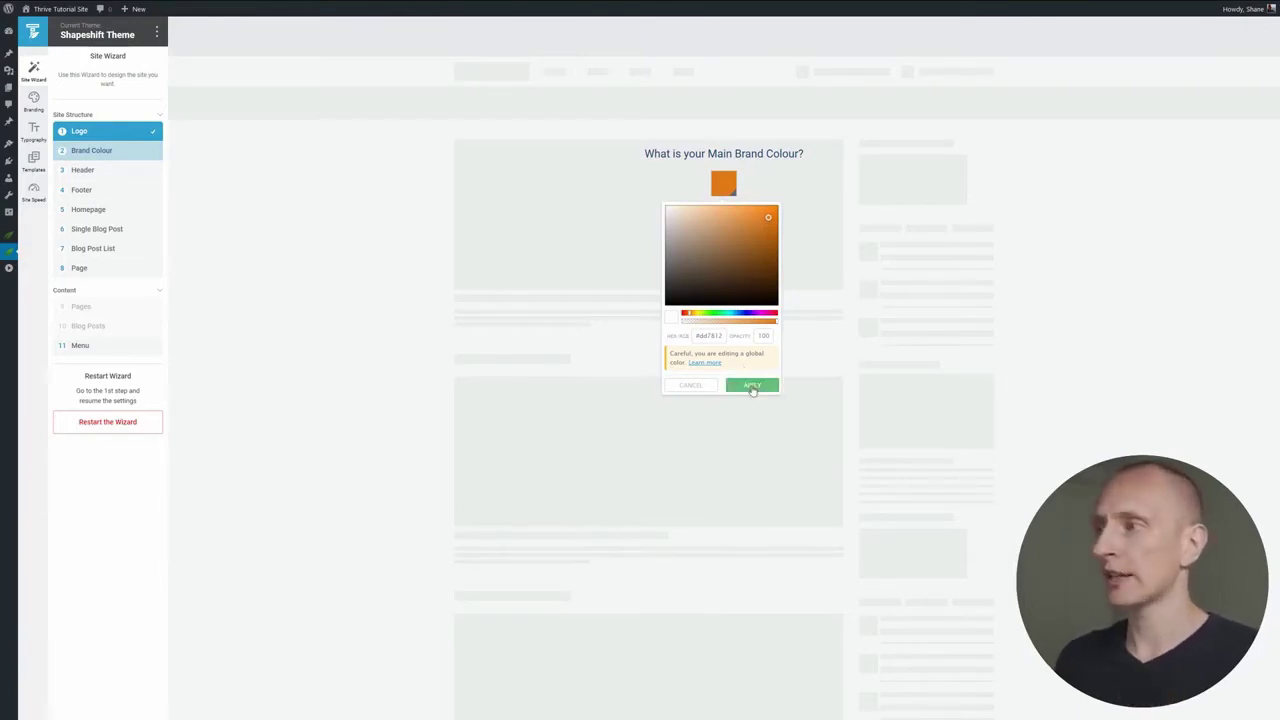
left_click(750, 386)
left_click(718, 220)
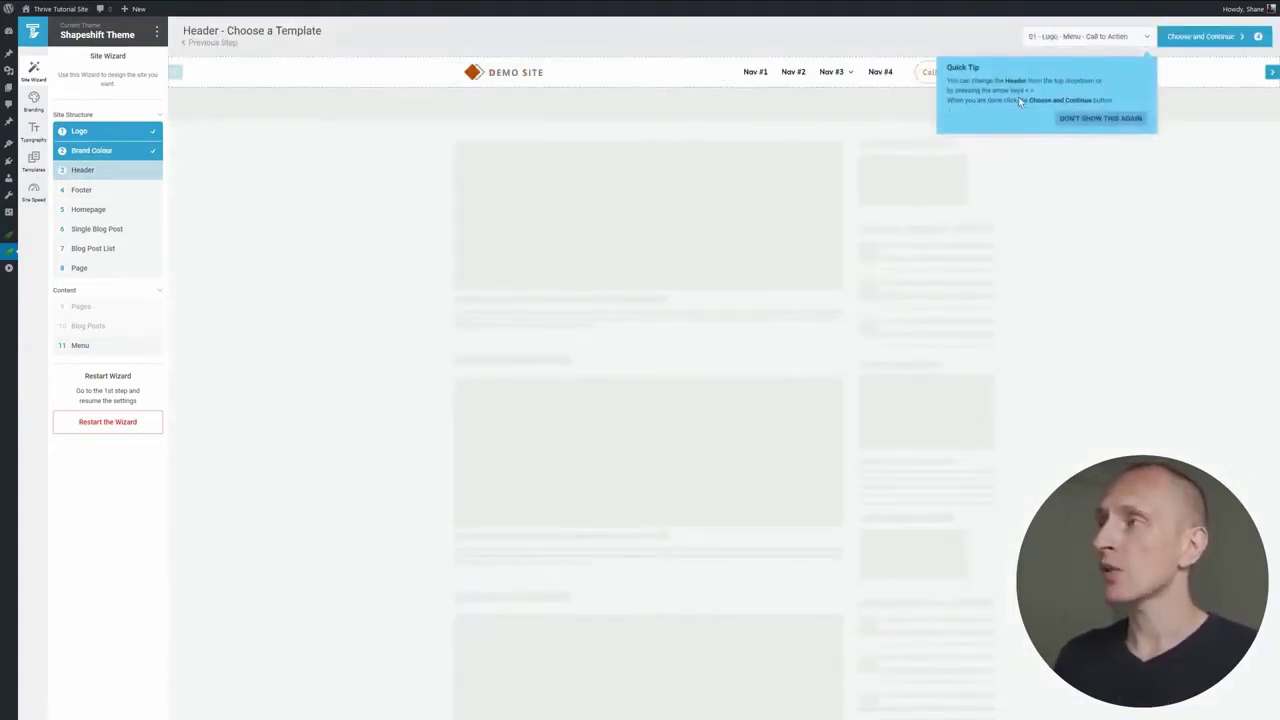
- Dismiss the quick tip permanently and choose the "Logo - Menu - Call to Action - 03" template for the site header
left_click(1100, 119)
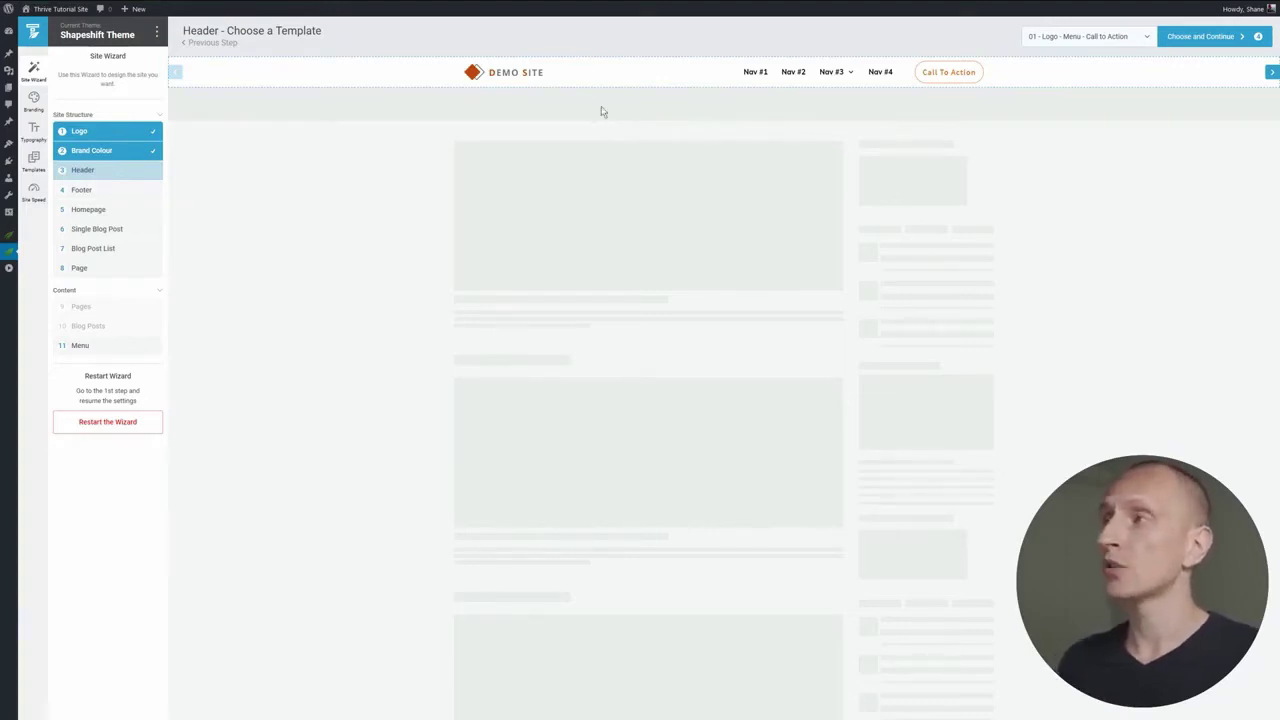
left_click(1272, 72)
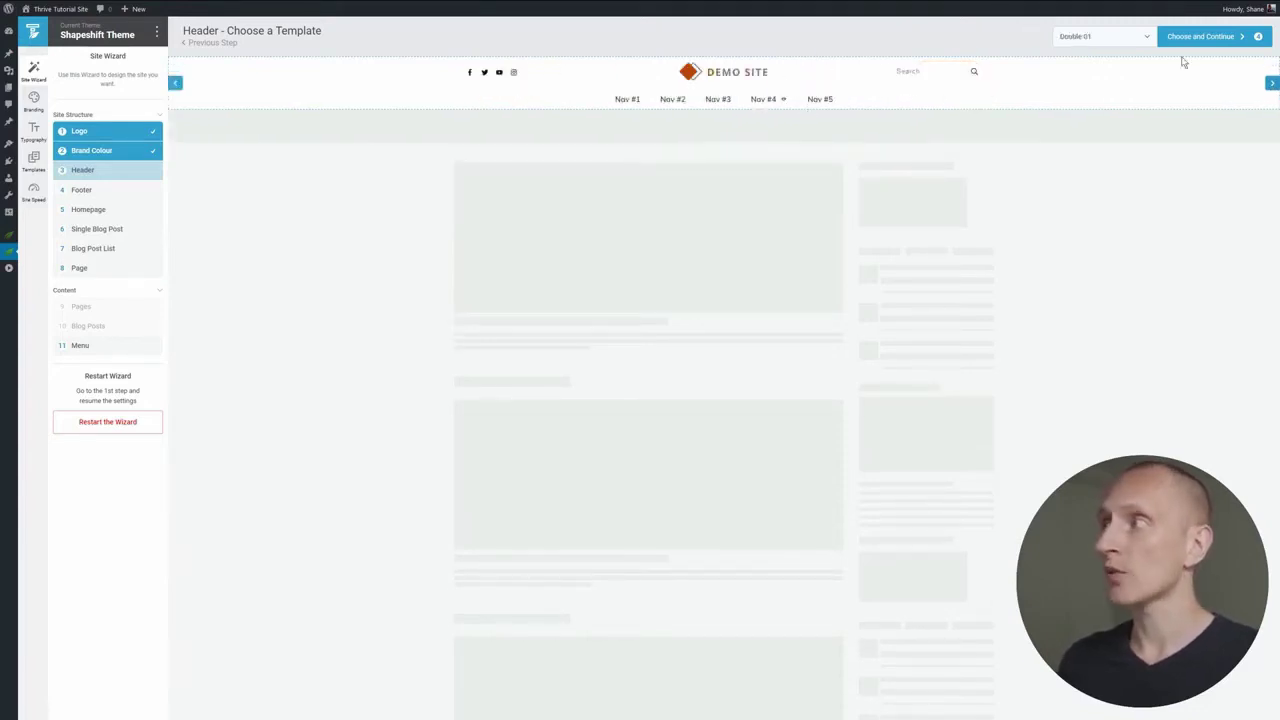
left_click(1098, 38)
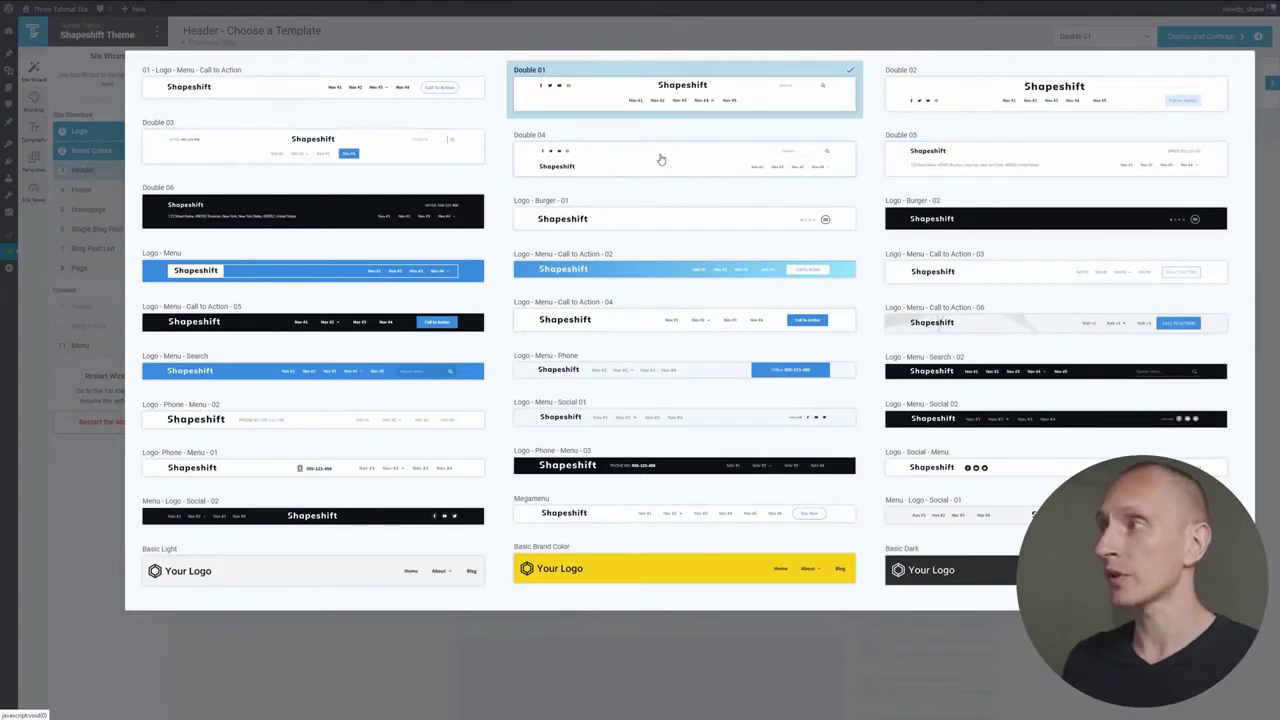
left_click(1013, 278)
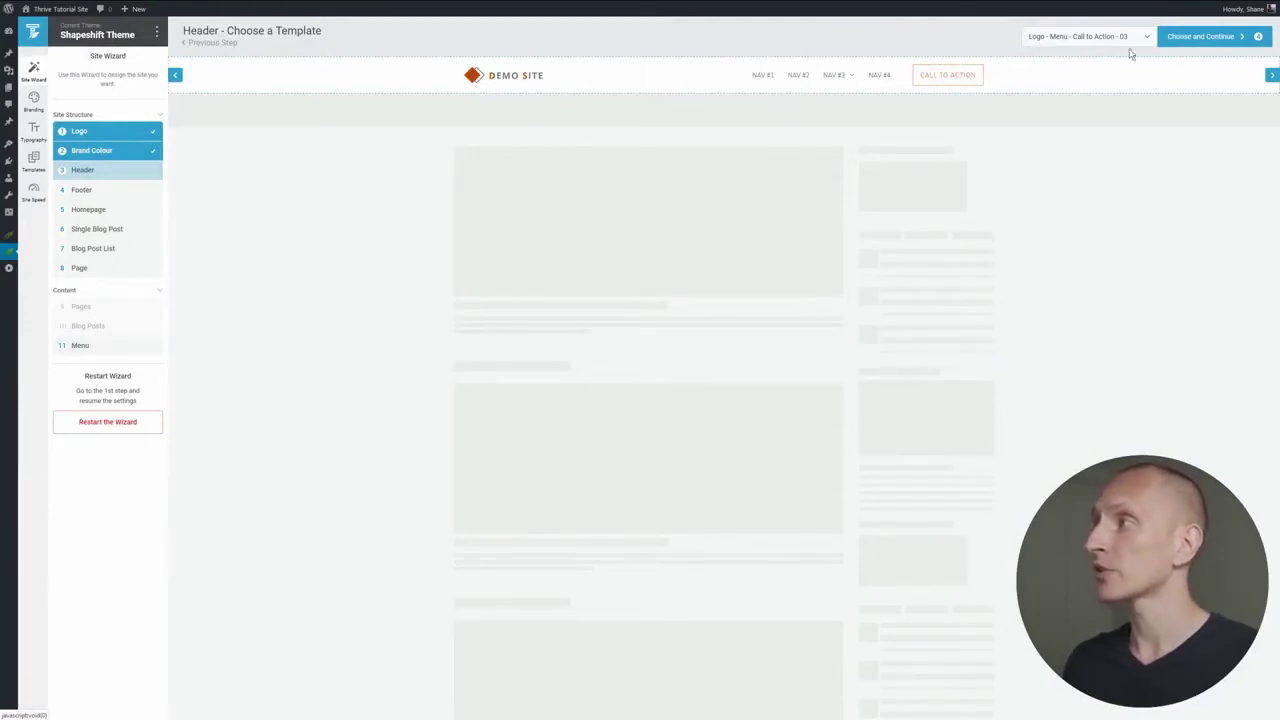
left_click(1203, 37)
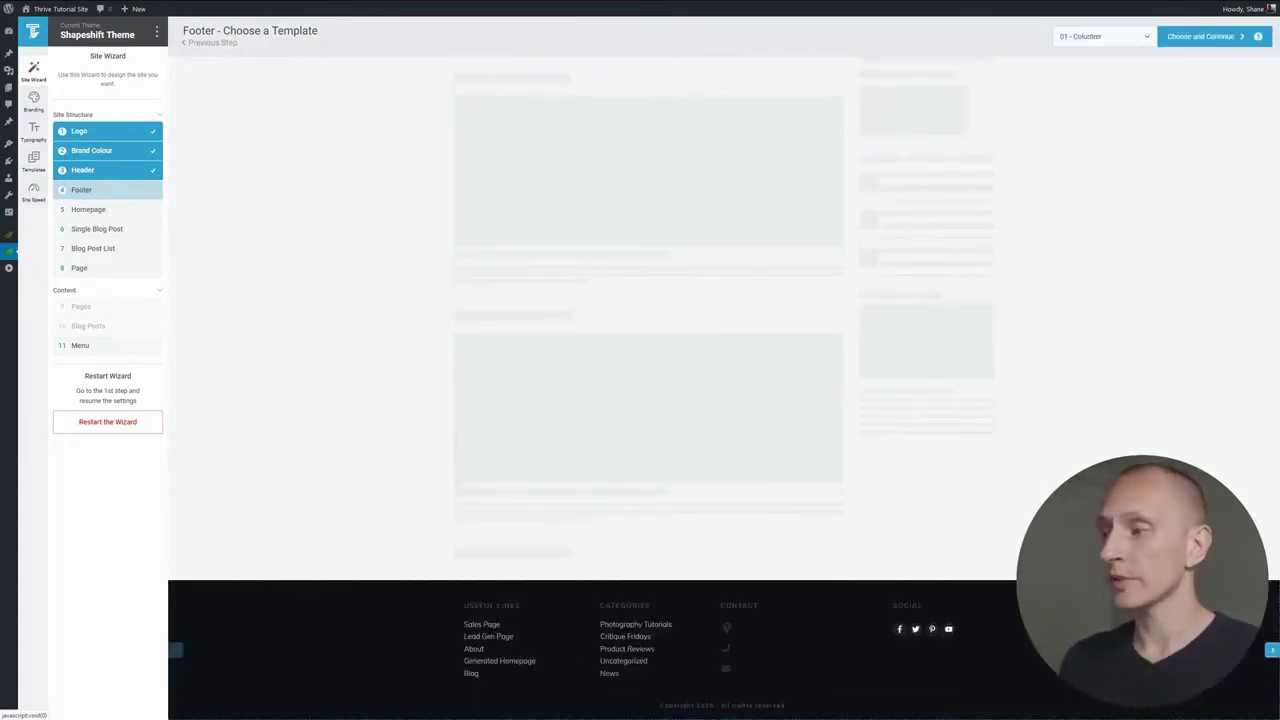
- Browse the footer templates, choose "Menu 02" for the site footer and continue to the homepage stage
left_click(1271, 650)
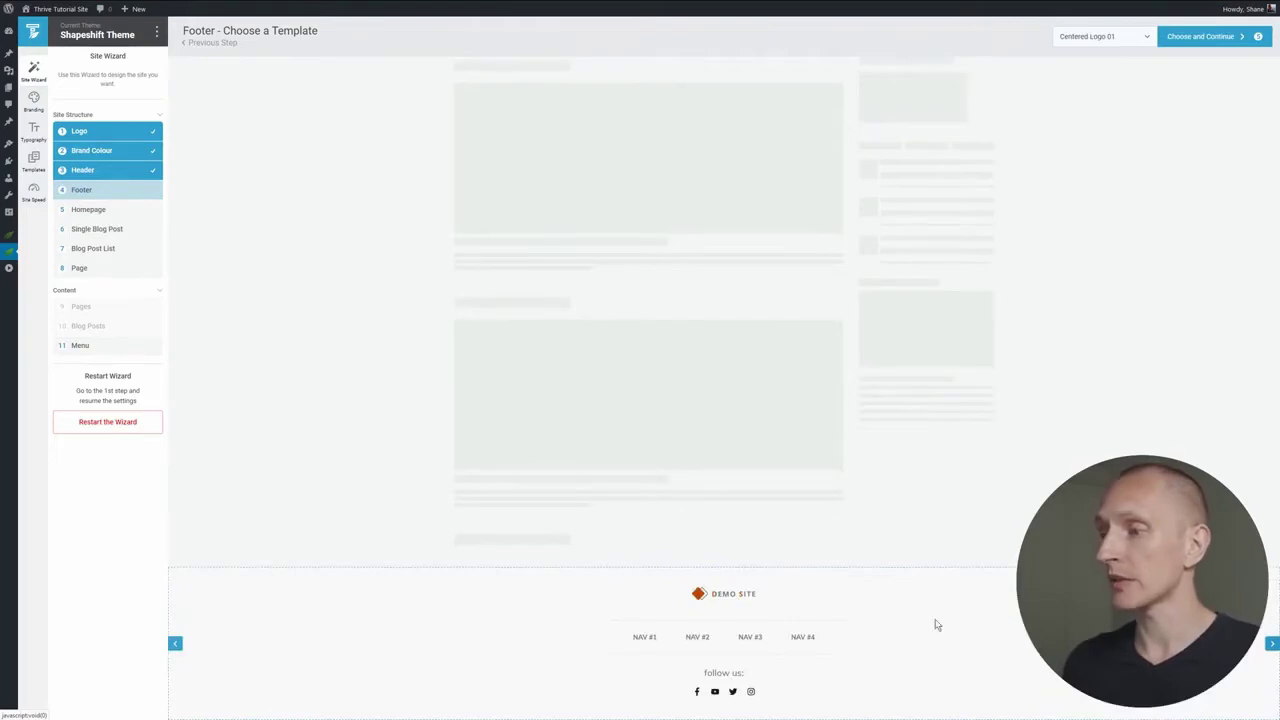
left_click(1100, 38)
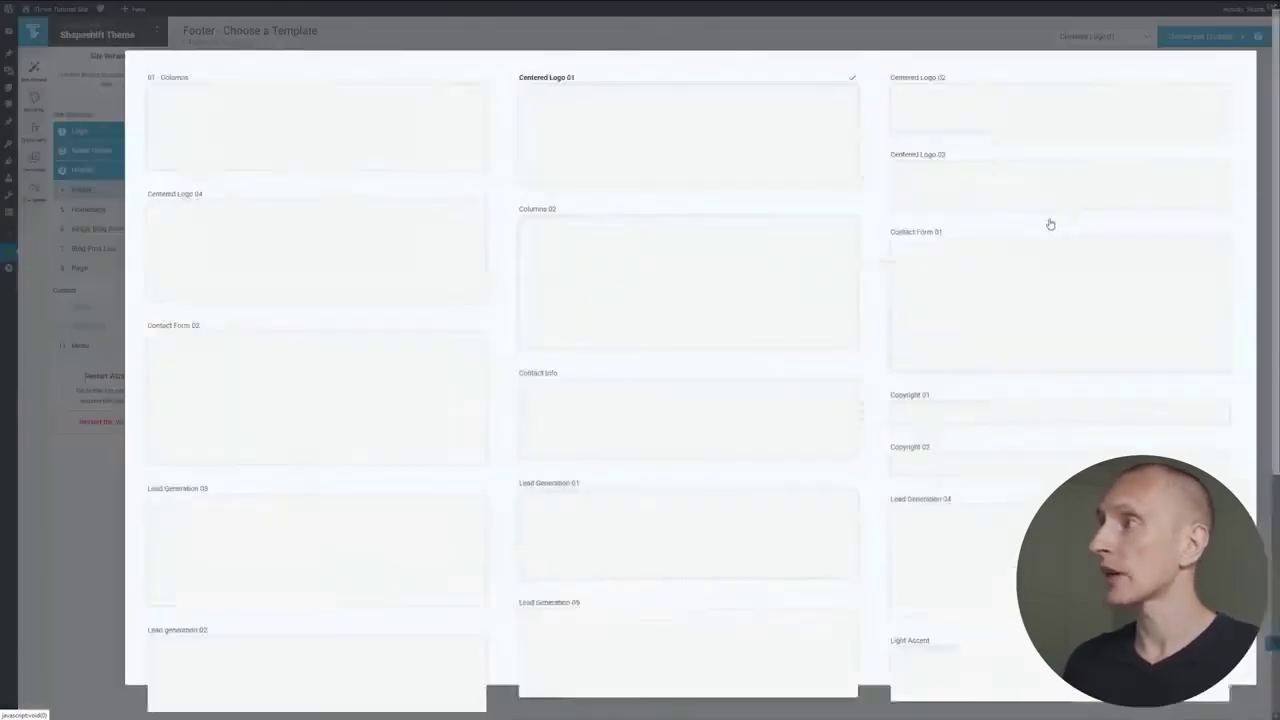
scroll(578, 282, "down", 1)
scroll(578, 282, "down", 4)
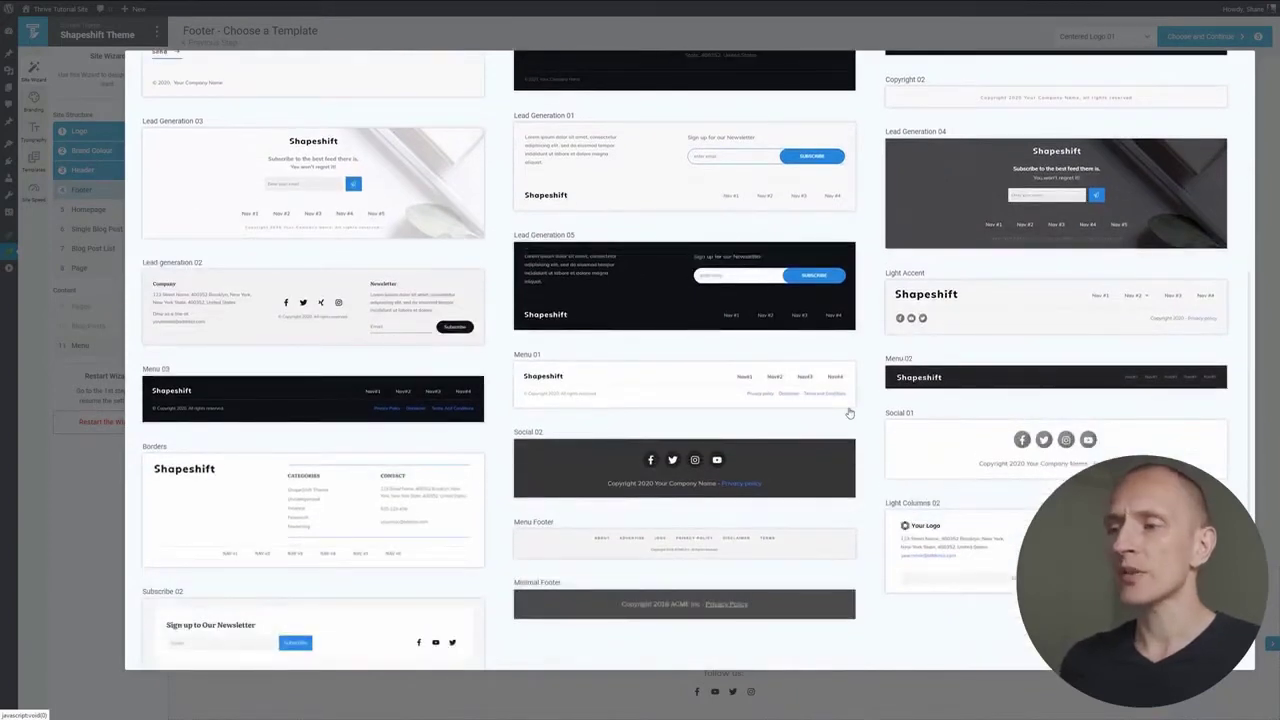
scroll(866, 408, "up", 4)
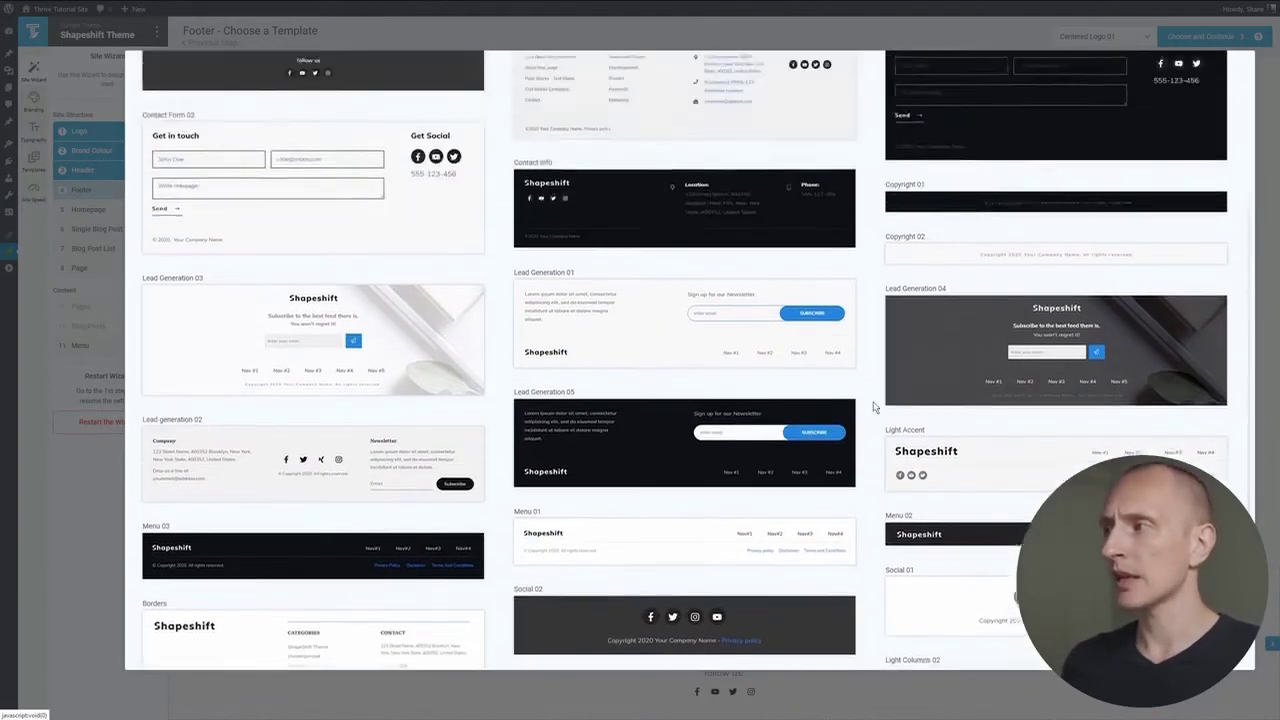
scroll(873, 407, "up", 1)
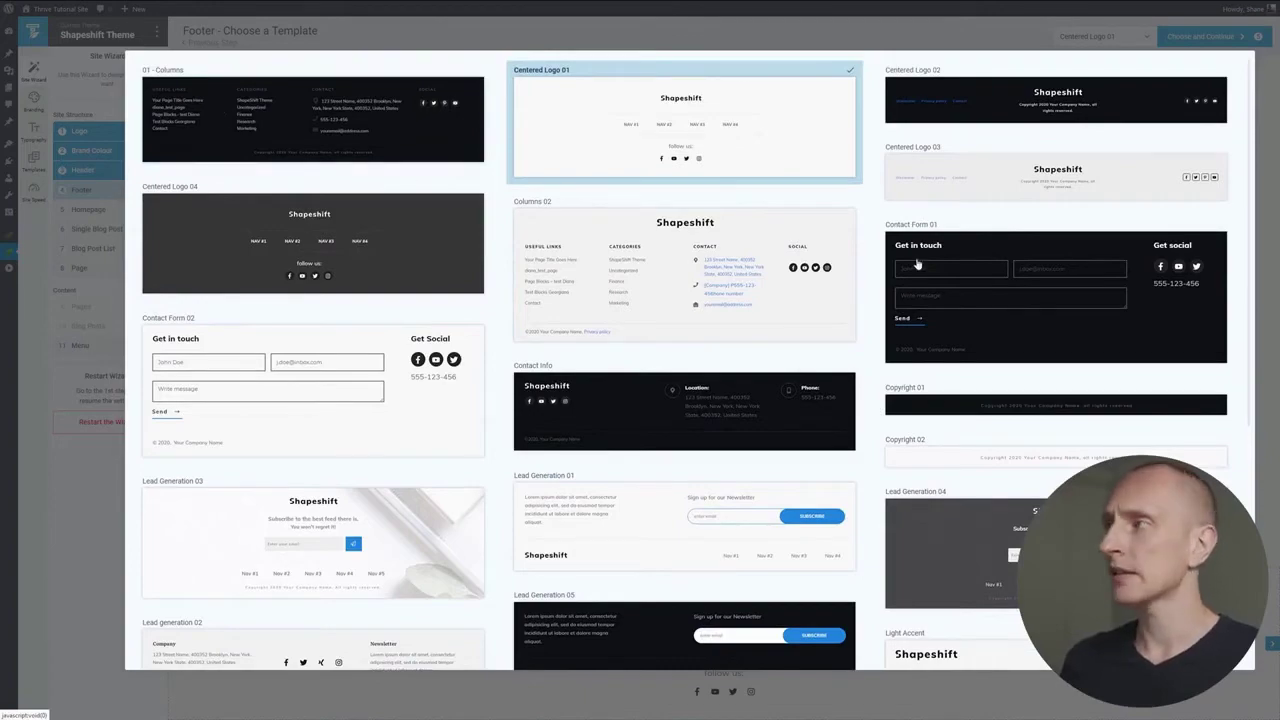
scroll(918, 263, "down", 3)
scroll(918, 264, "up", 1)
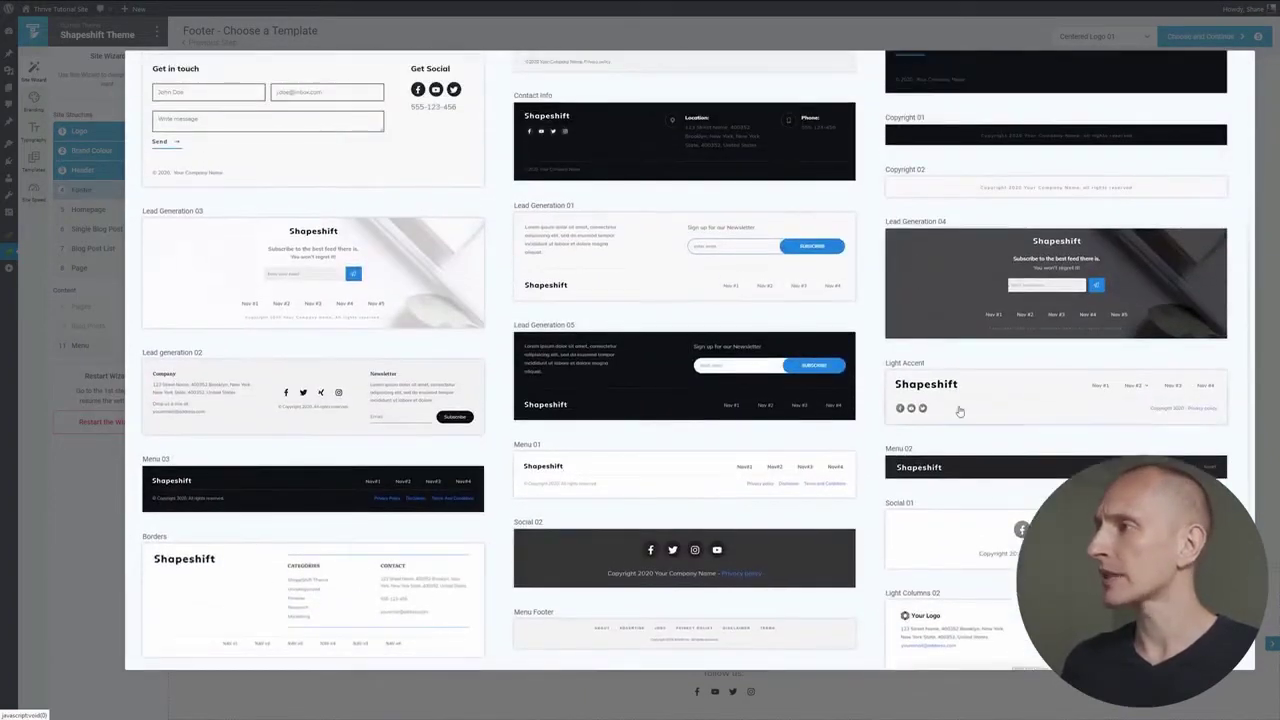
left_click(990, 486)
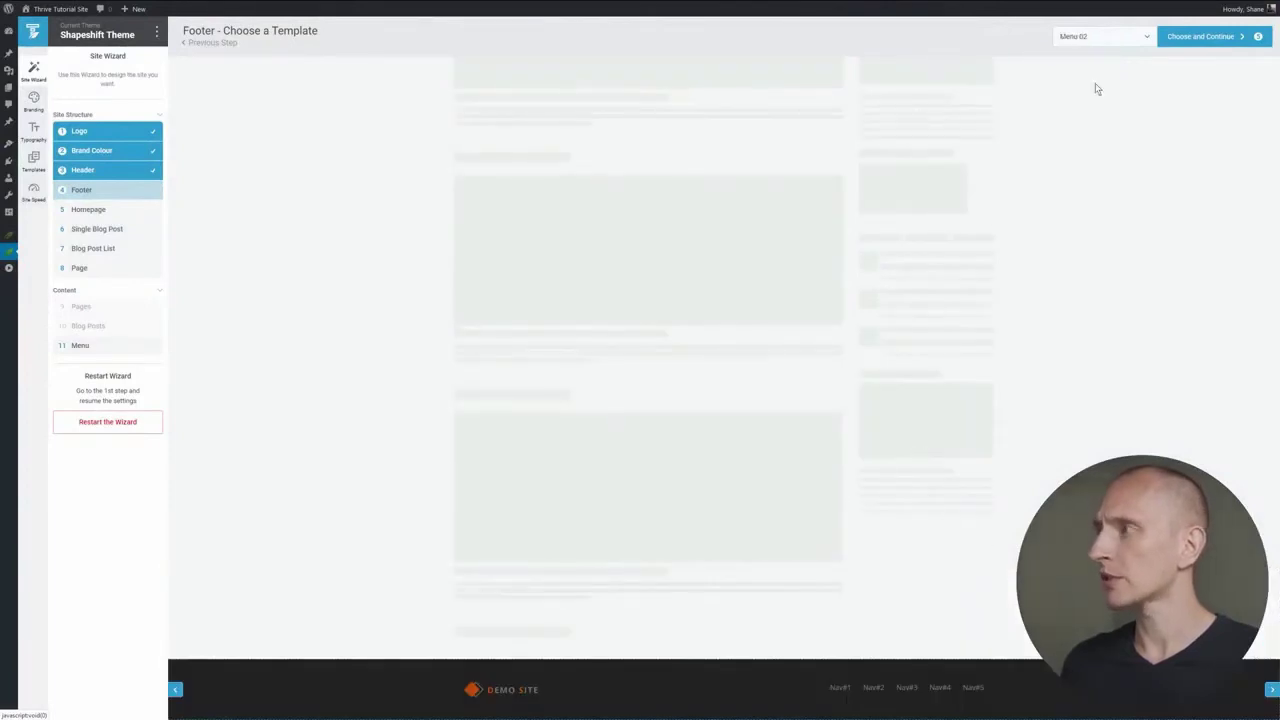
left_click(1198, 39)
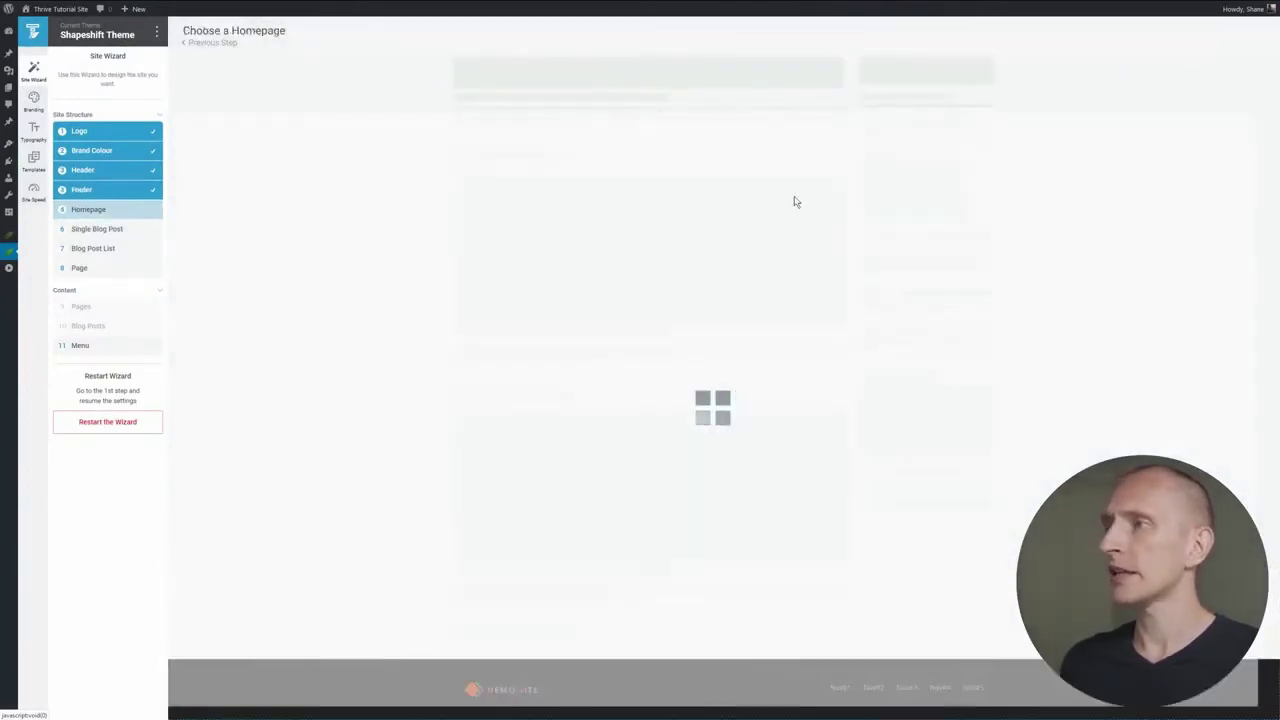
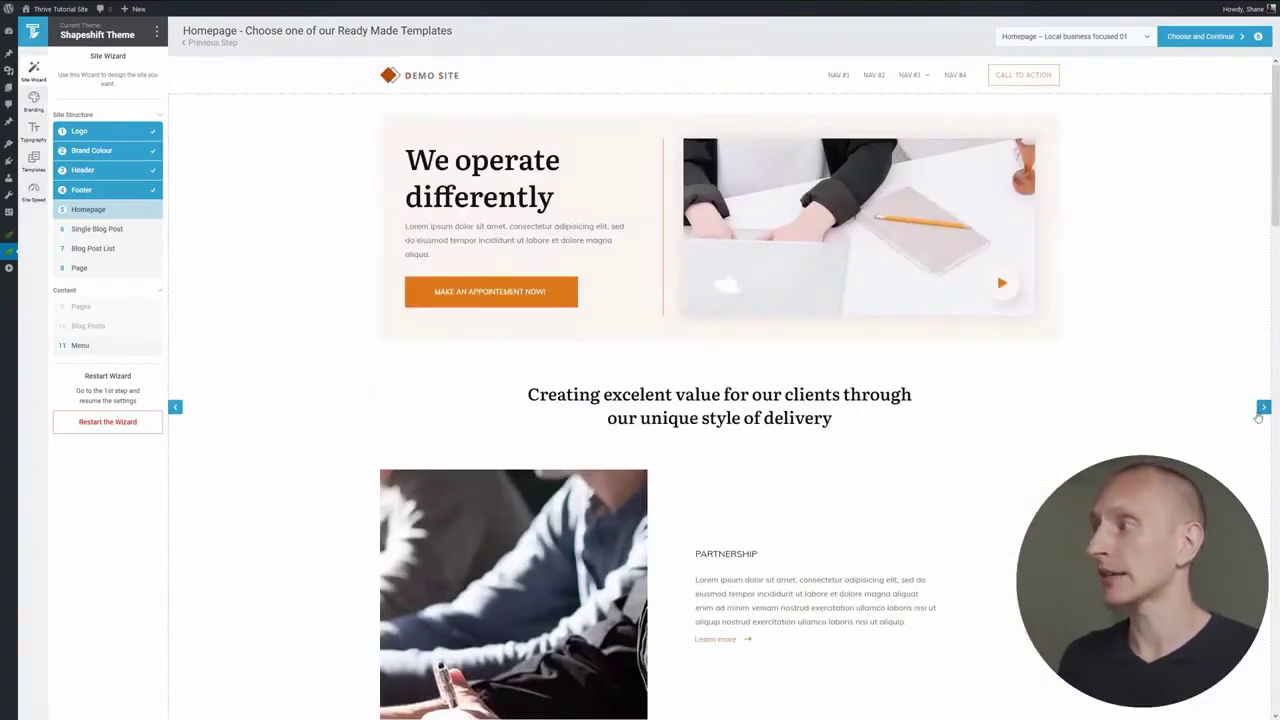
- Try the "Homepage – Service business focused" template and look through its full preview
left_click(1262, 409)
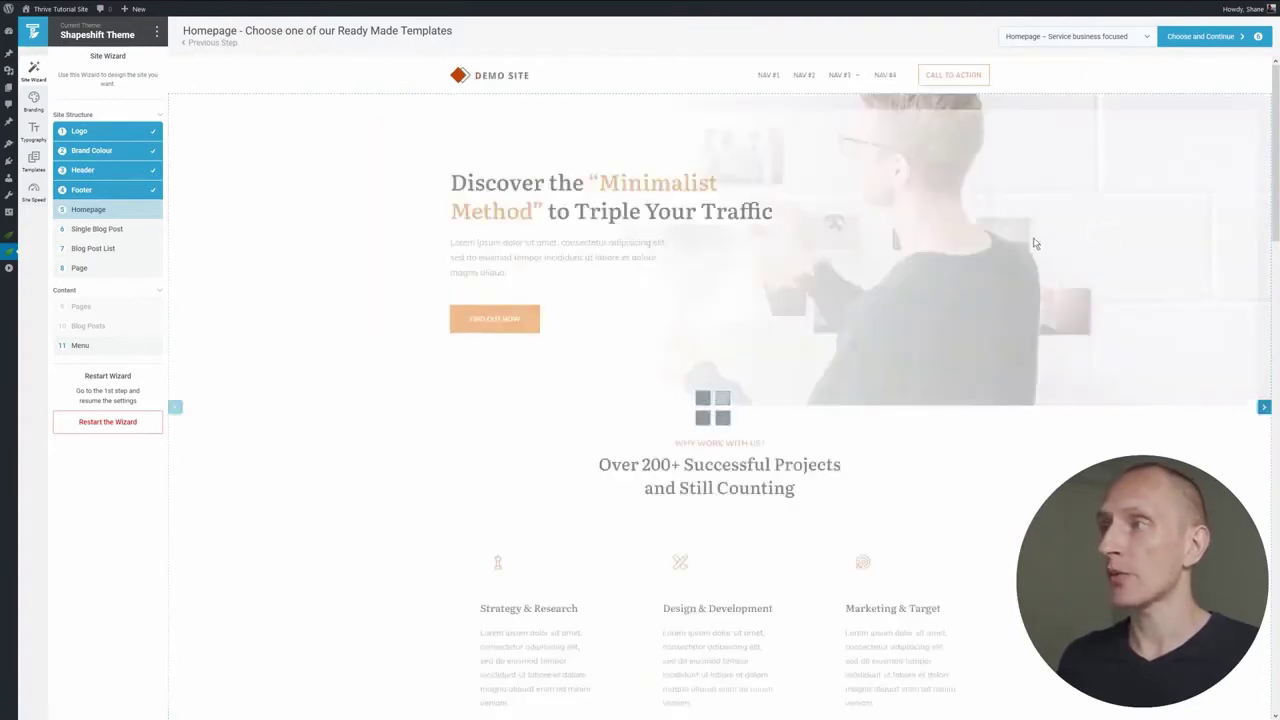
scroll(1033, 264, "down", 15)
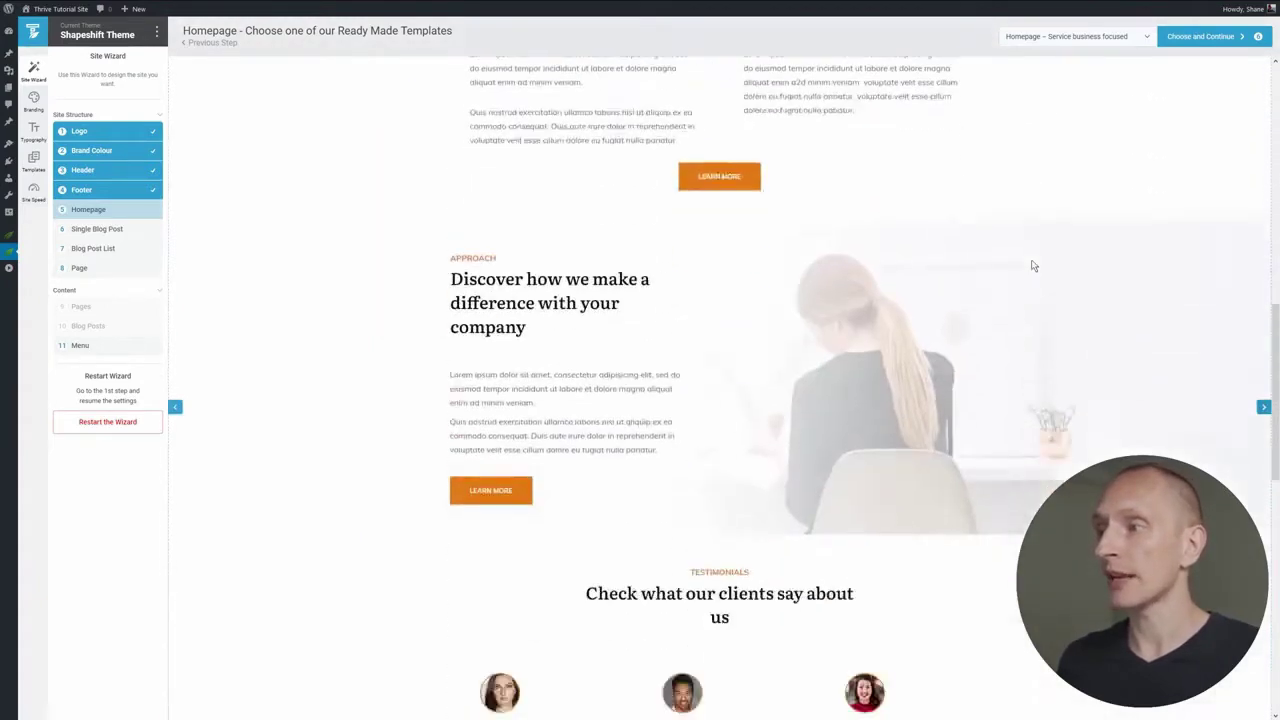
scroll(1033, 266, "down", 4)
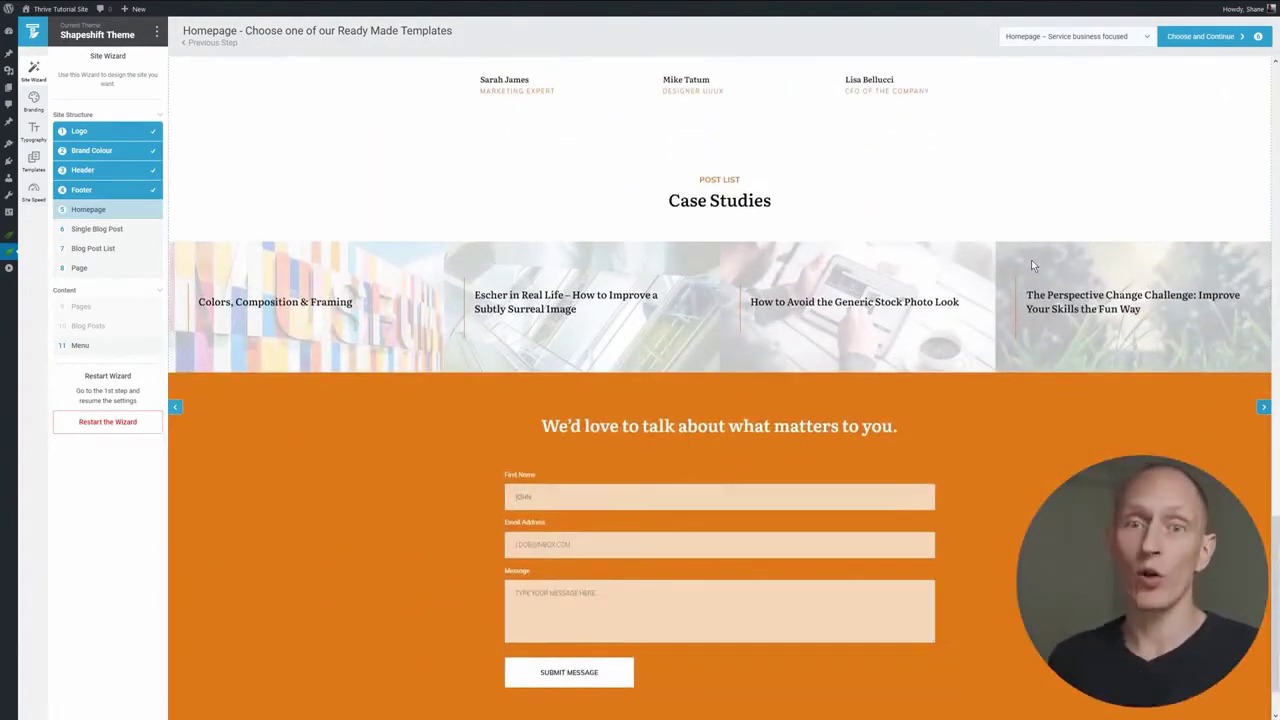
scroll(1033, 266, "up", 4)
scroll(1033, 266, "up", 15)
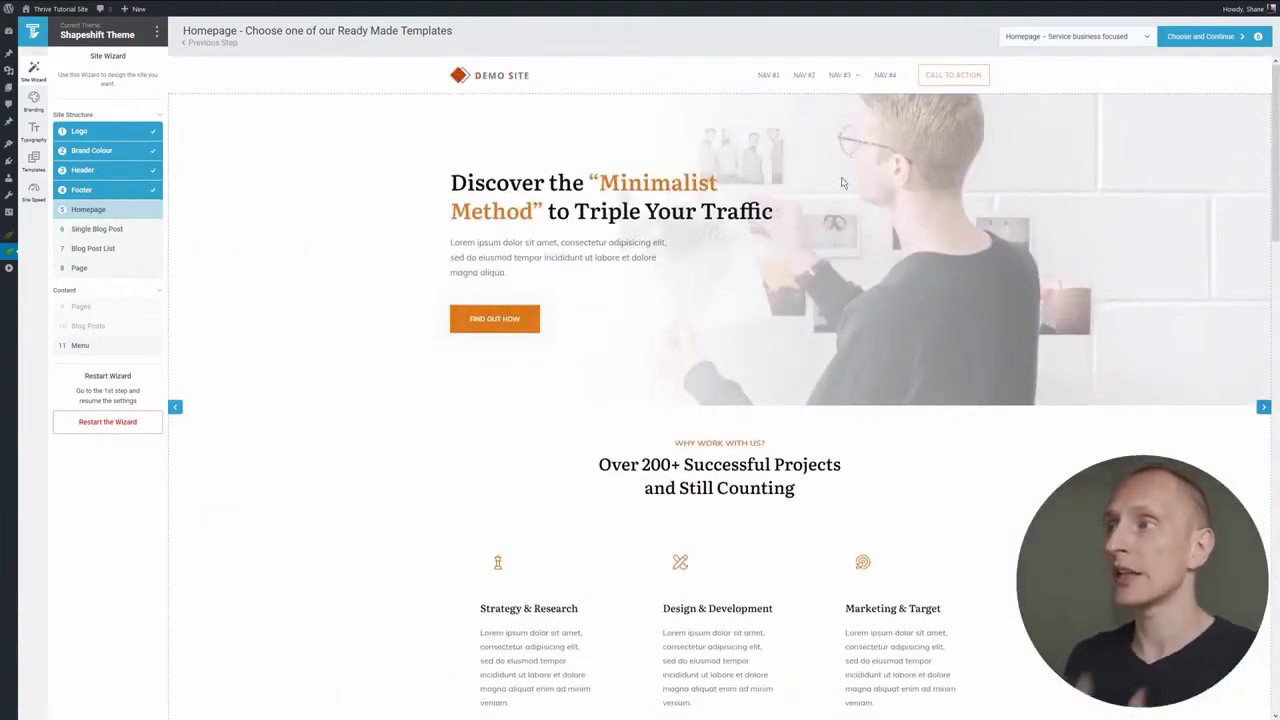
scroll(638, 349, "down", 3)
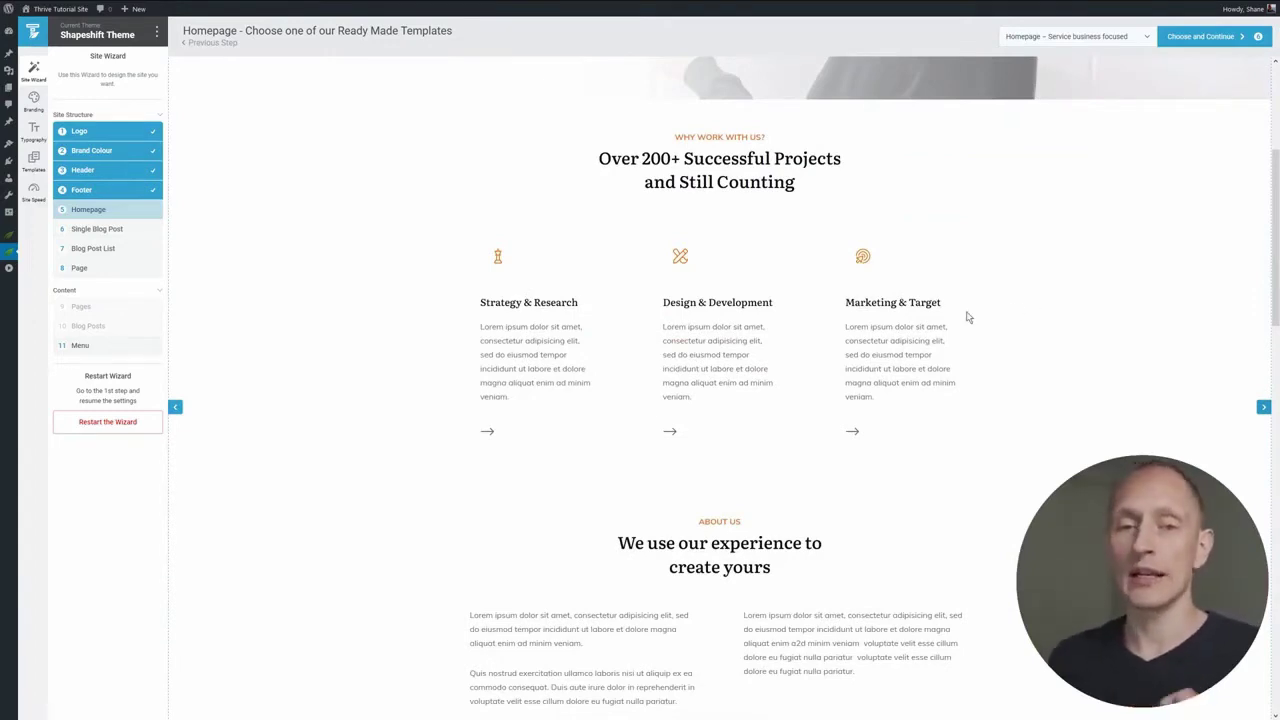
scroll(966, 317, "up", 3)
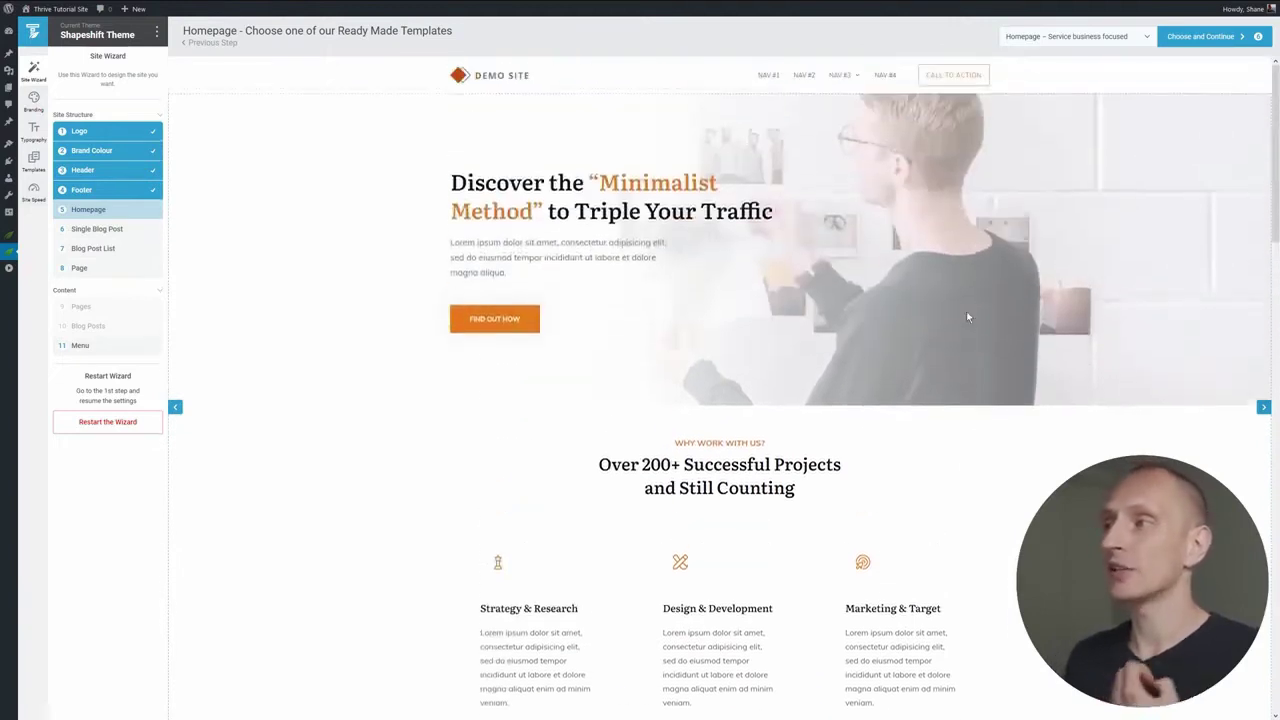
- Choose the "Homepage – Personal Branding" template, review its layout and continue to the single blog post stage
left_click(1074, 38)
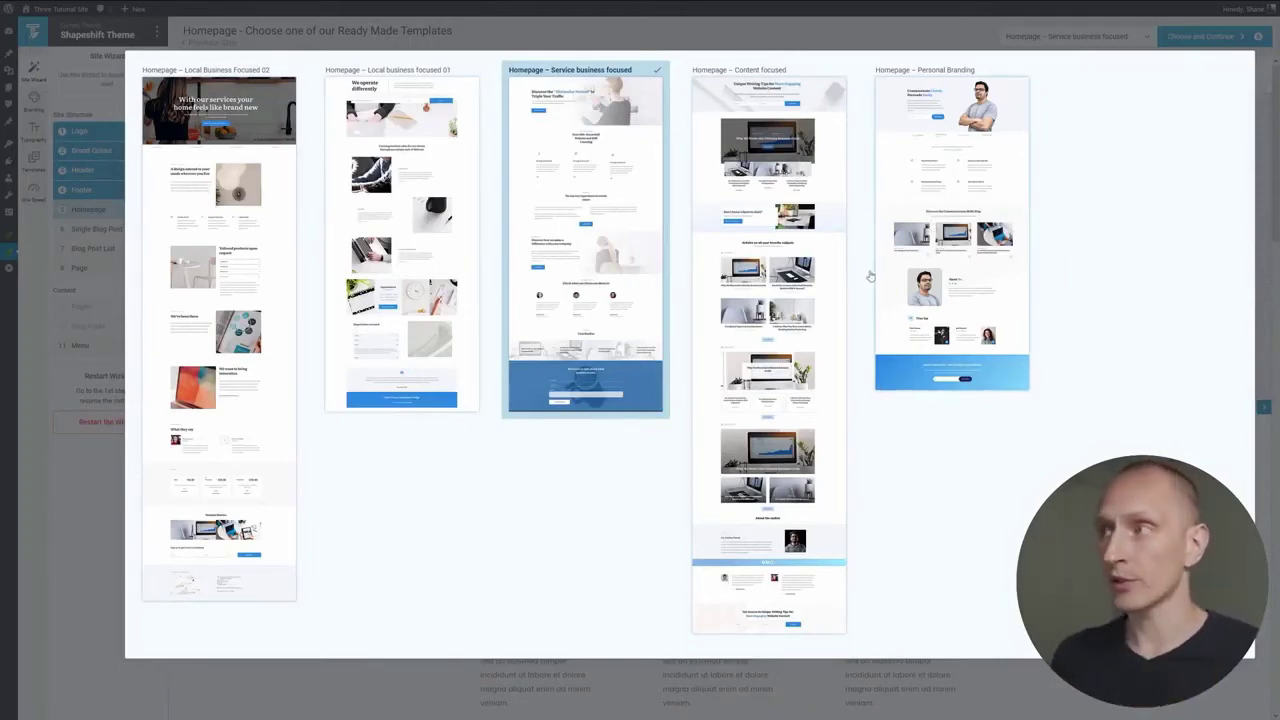
left_click(963, 196)
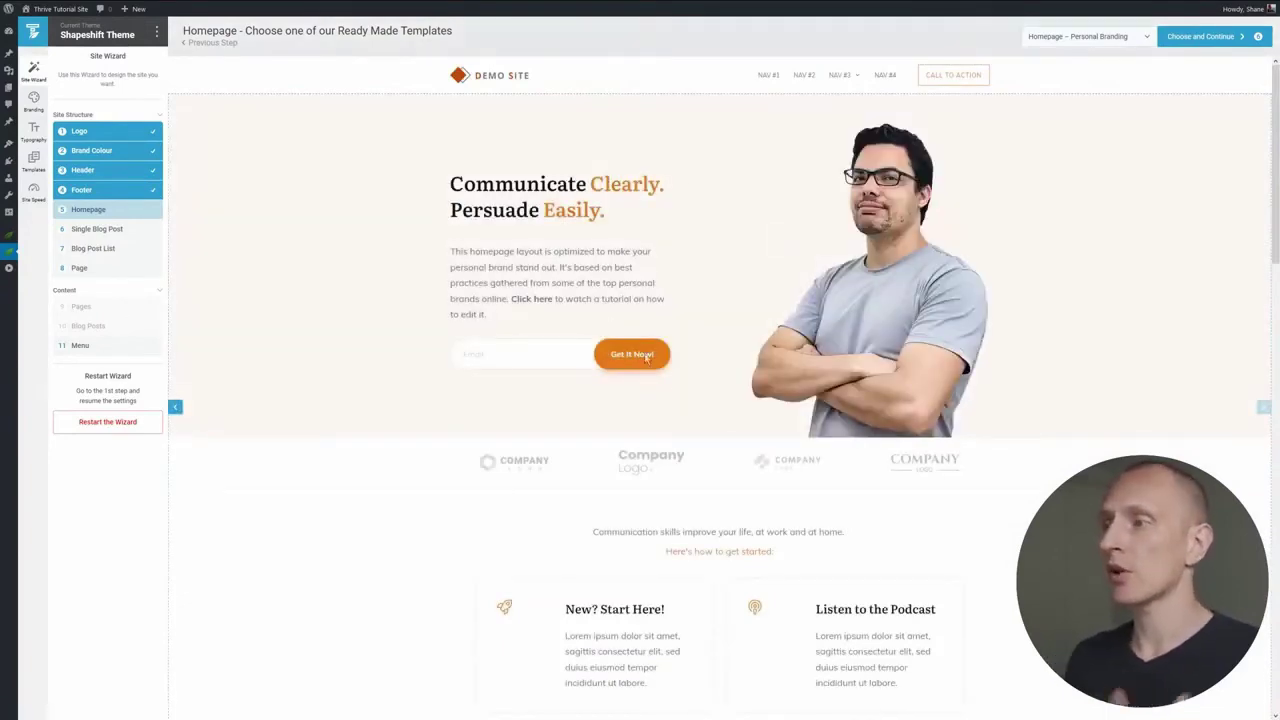
scroll(674, 394, "down", 6)
scroll(674, 394, "down", 2)
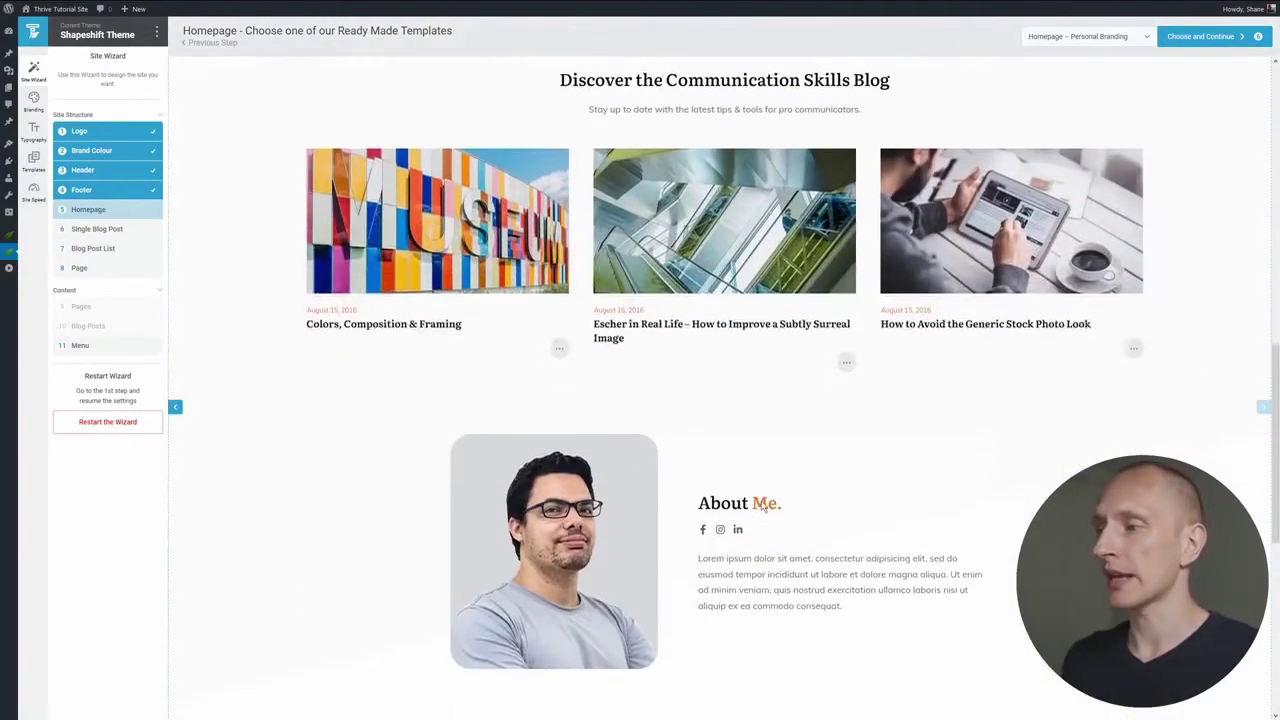
scroll(778, 491, "down", 3)
scroll(800, 460, "up", 10)
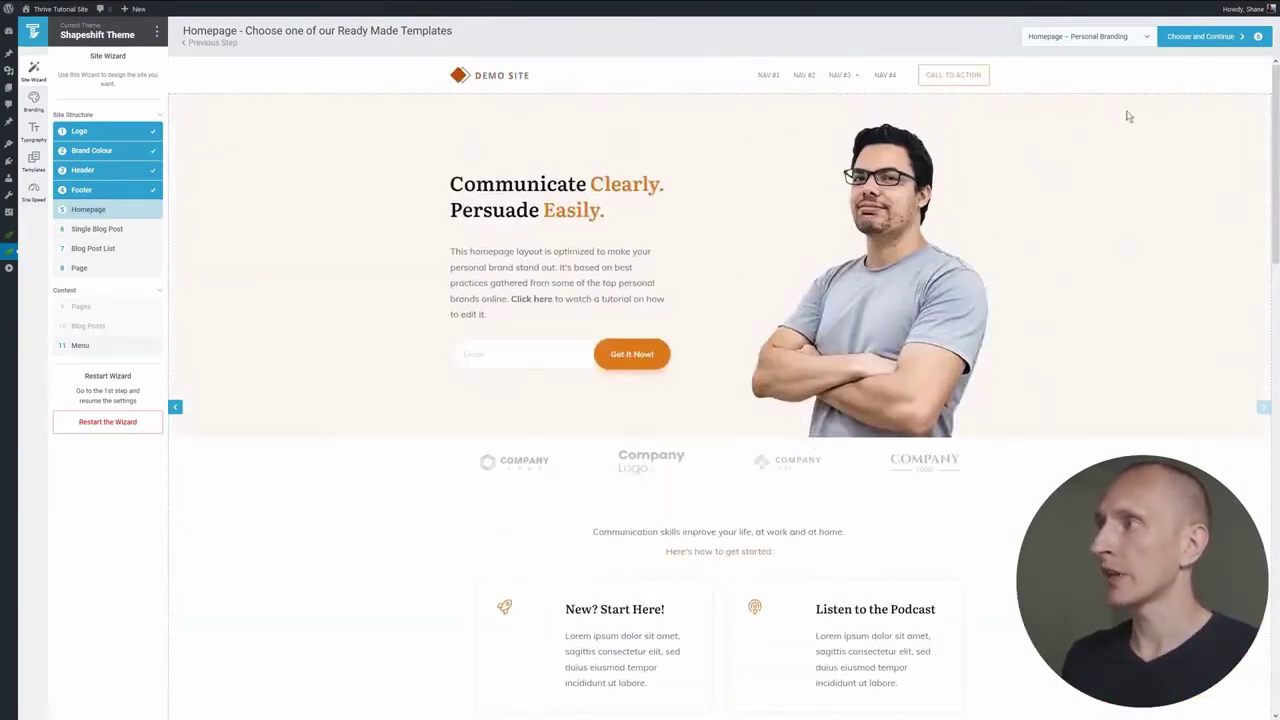
left_click(1194, 47)
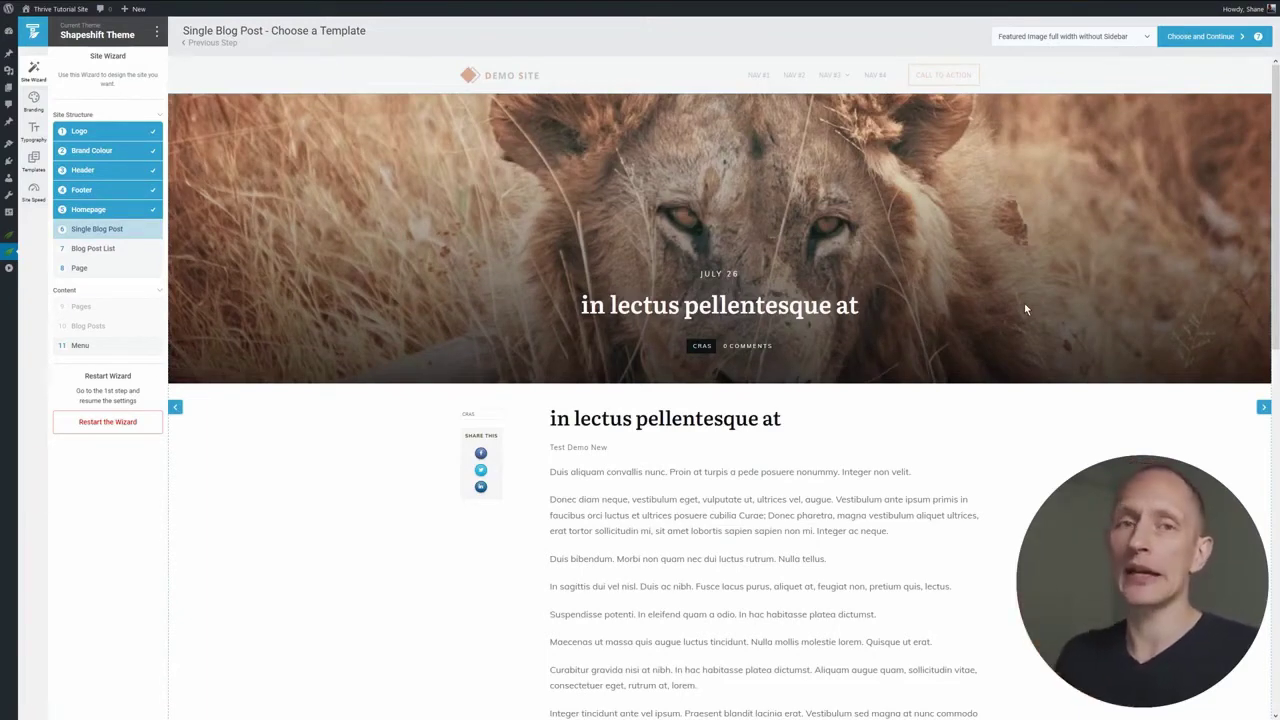
- Choose the "Title Banner with Sidebar" template for single blog posts and continue to the blog post list stage
scroll(951, 250, "down", 15)
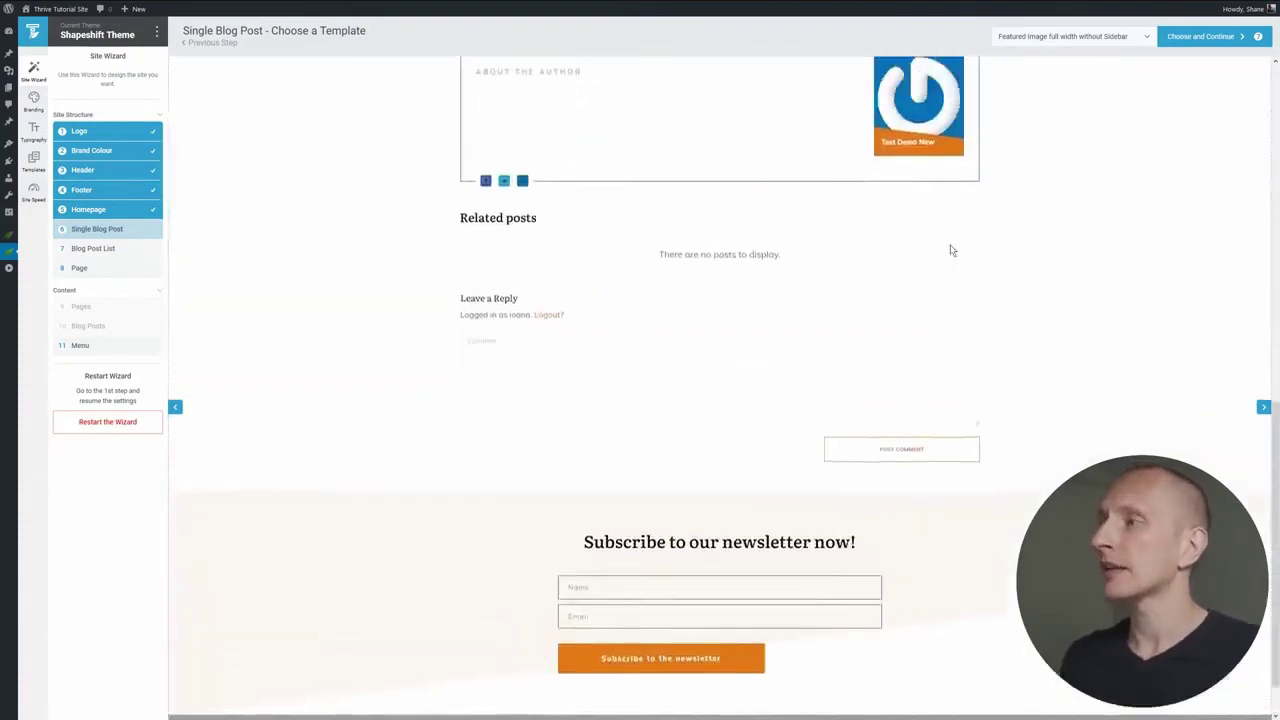
scroll(951, 250, "up", 15)
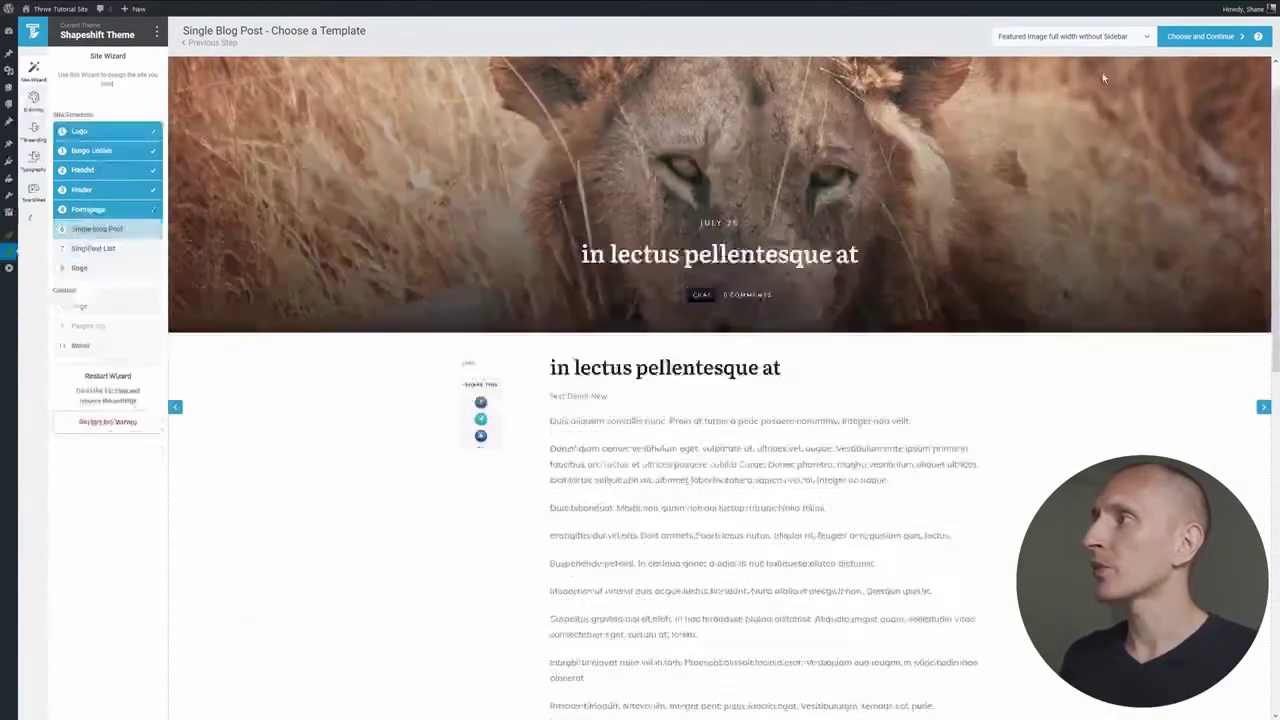
left_click(1104, 38)
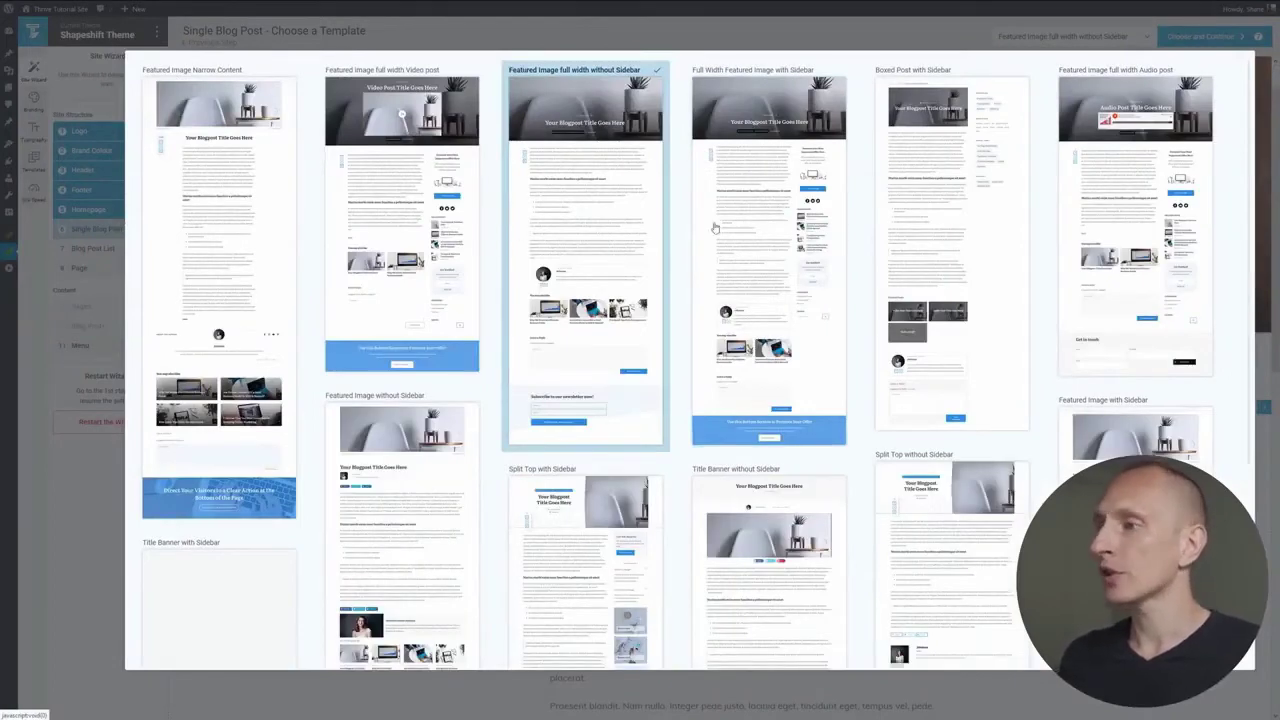
scroll(883, 215, "down", 2)
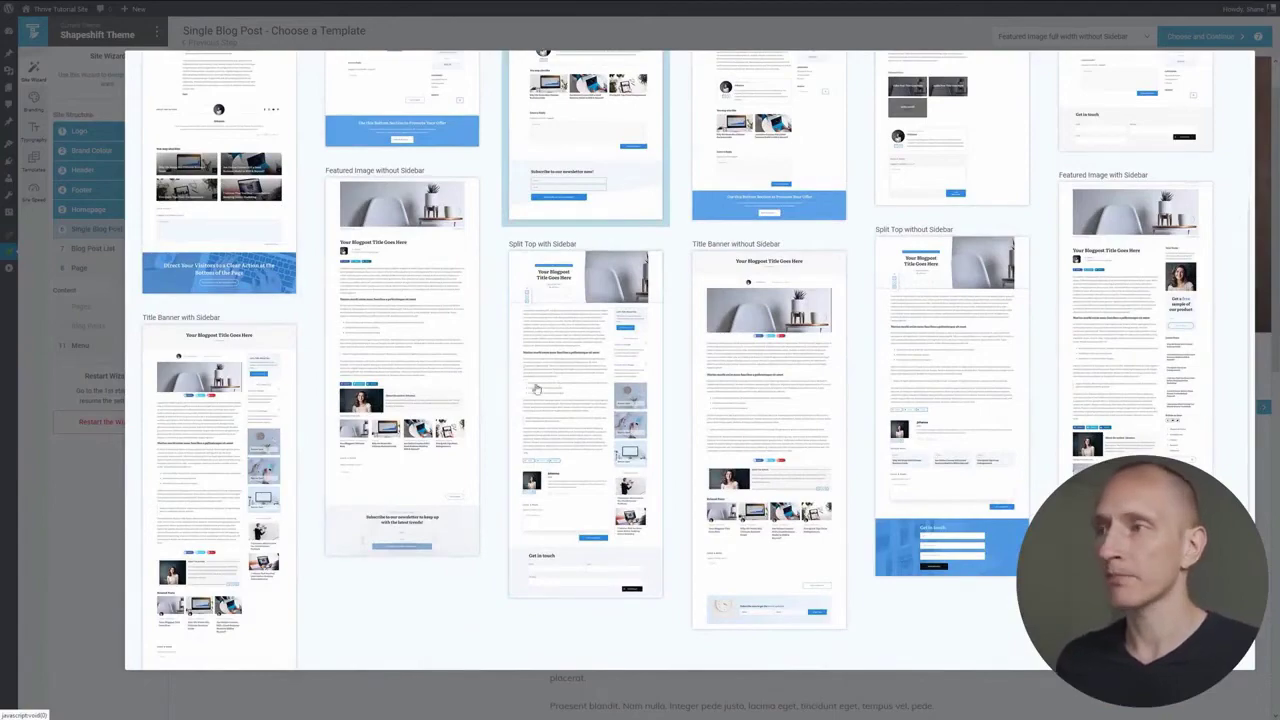
left_click(285, 500)
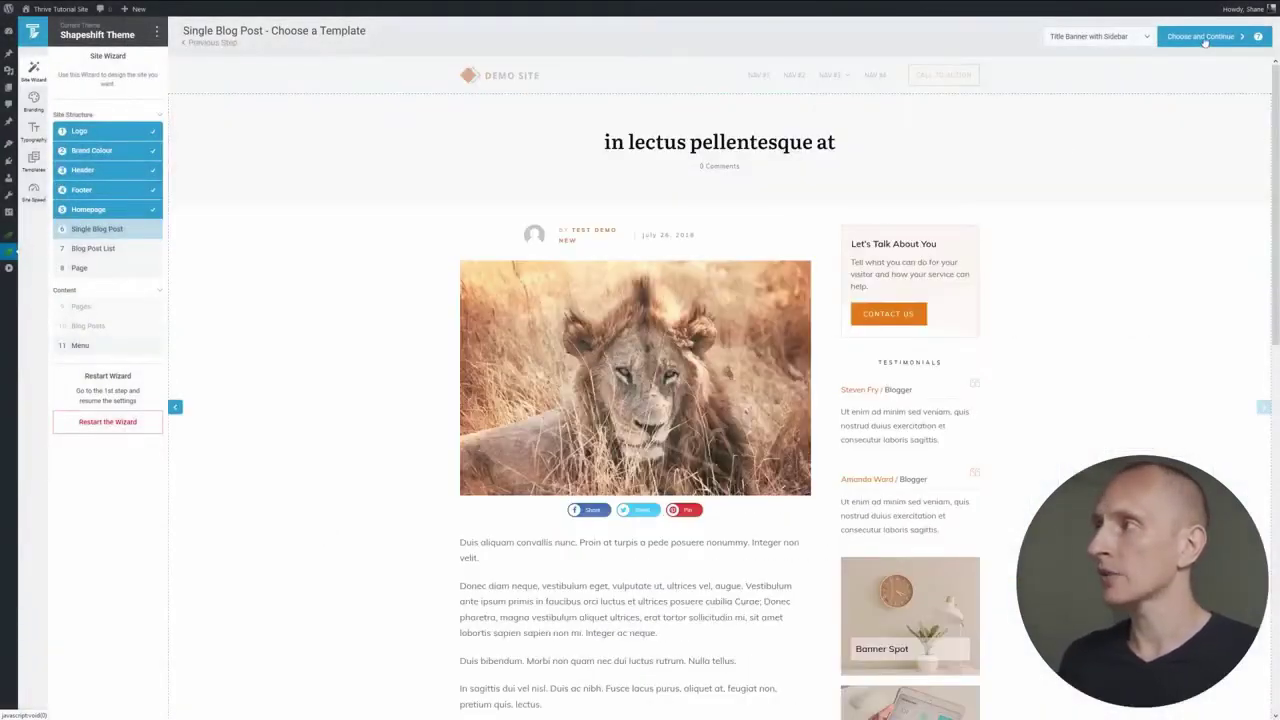
left_click(1206, 38)
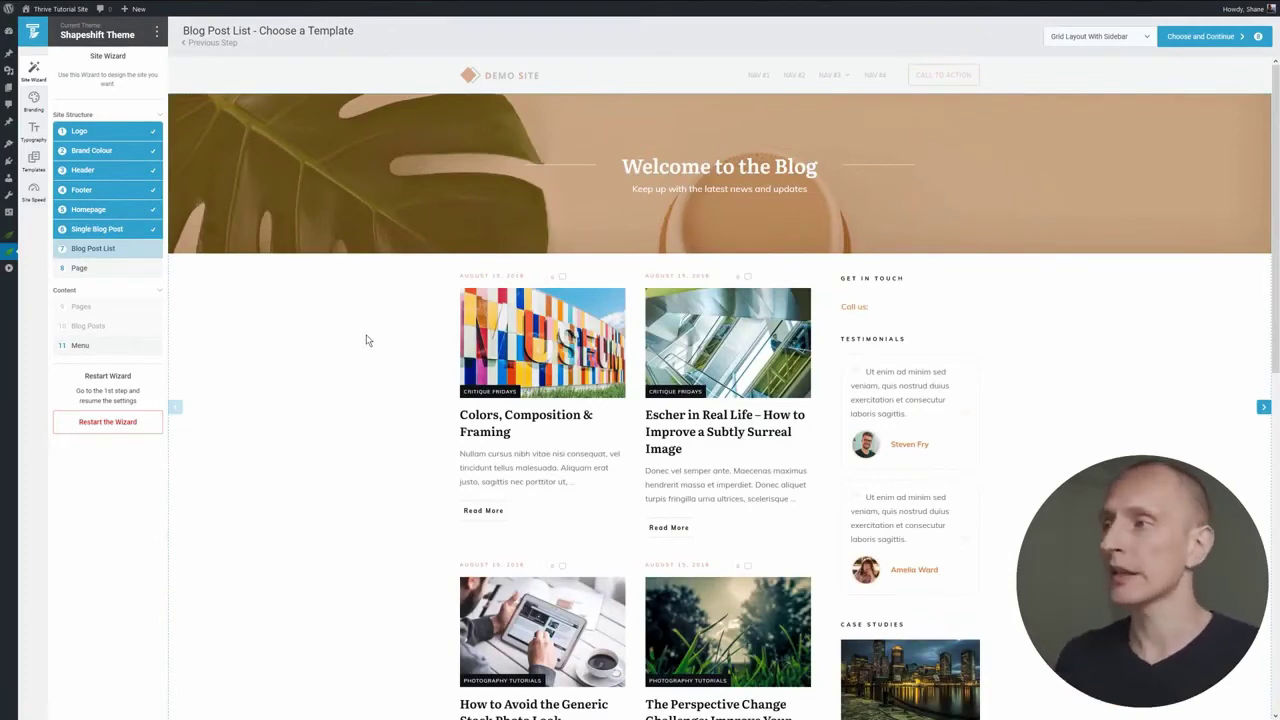
- Try the "Grid Layout Without Sidebar" template for the blog post list and look through its post grid
scroll(366, 340, "down", 3)
scroll(1067, 68, "up", 2)
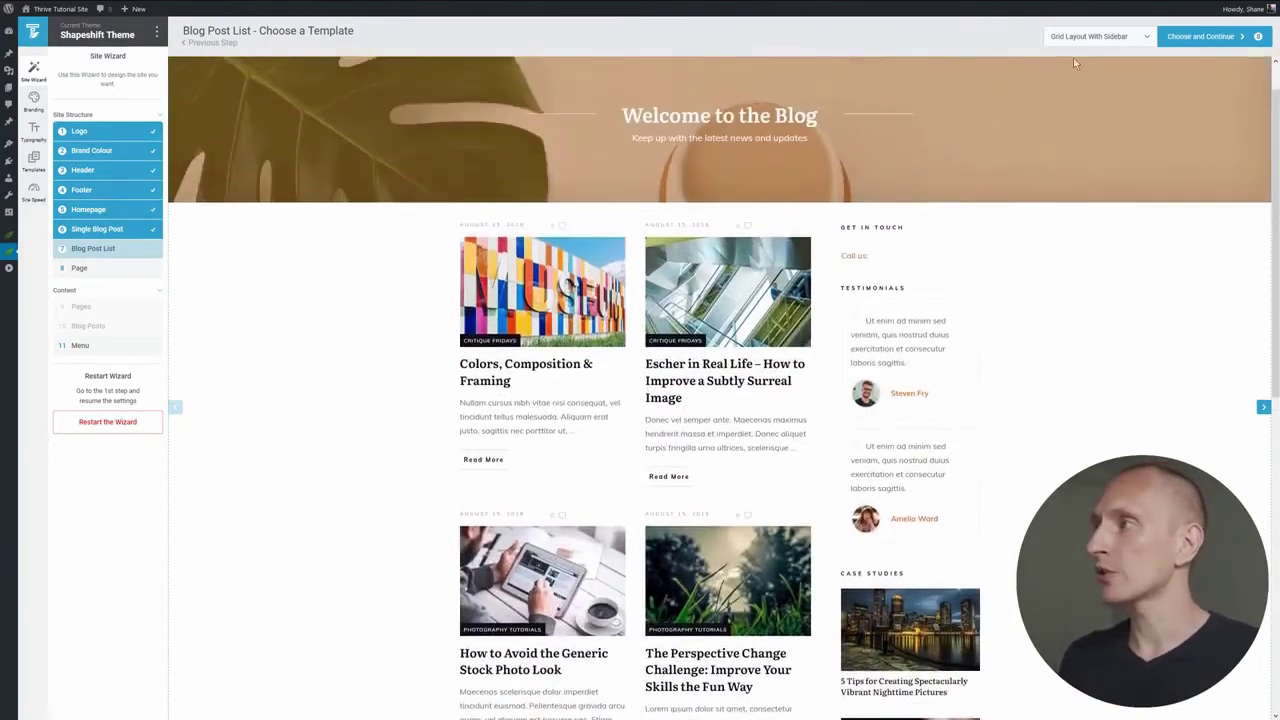
left_click(1096, 42)
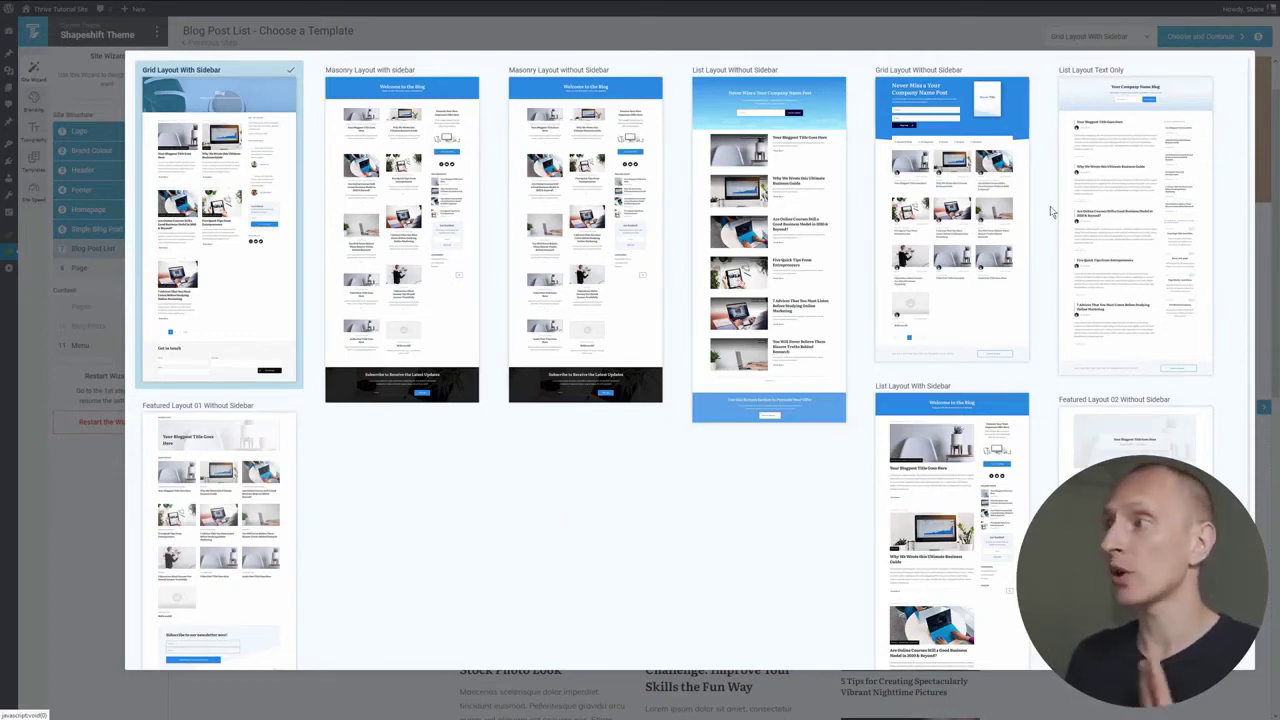
left_click(937, 218)
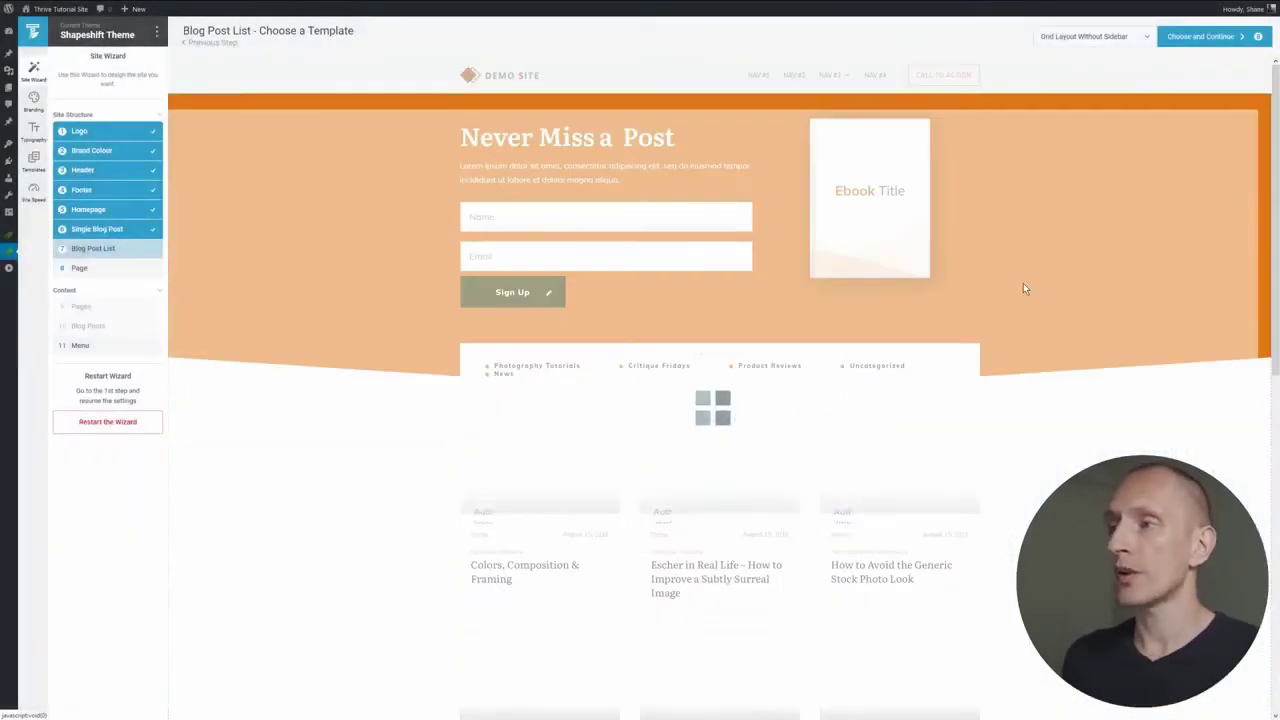
scroll(1050, 335, "down", 3)
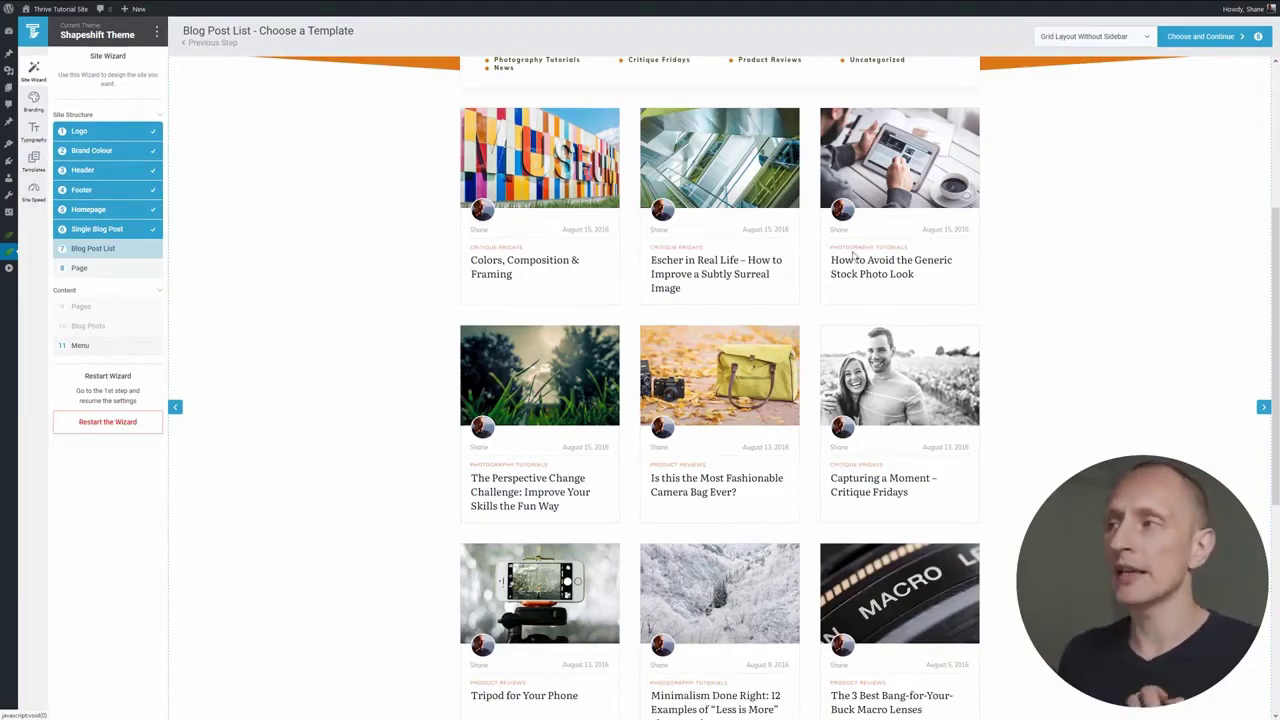
scroll(900, 200, "up", 3)
- Choose the "List Layout With Sidebar" template for the blog post list, review its preview and continue to the page stage
left_click(1095, 37)
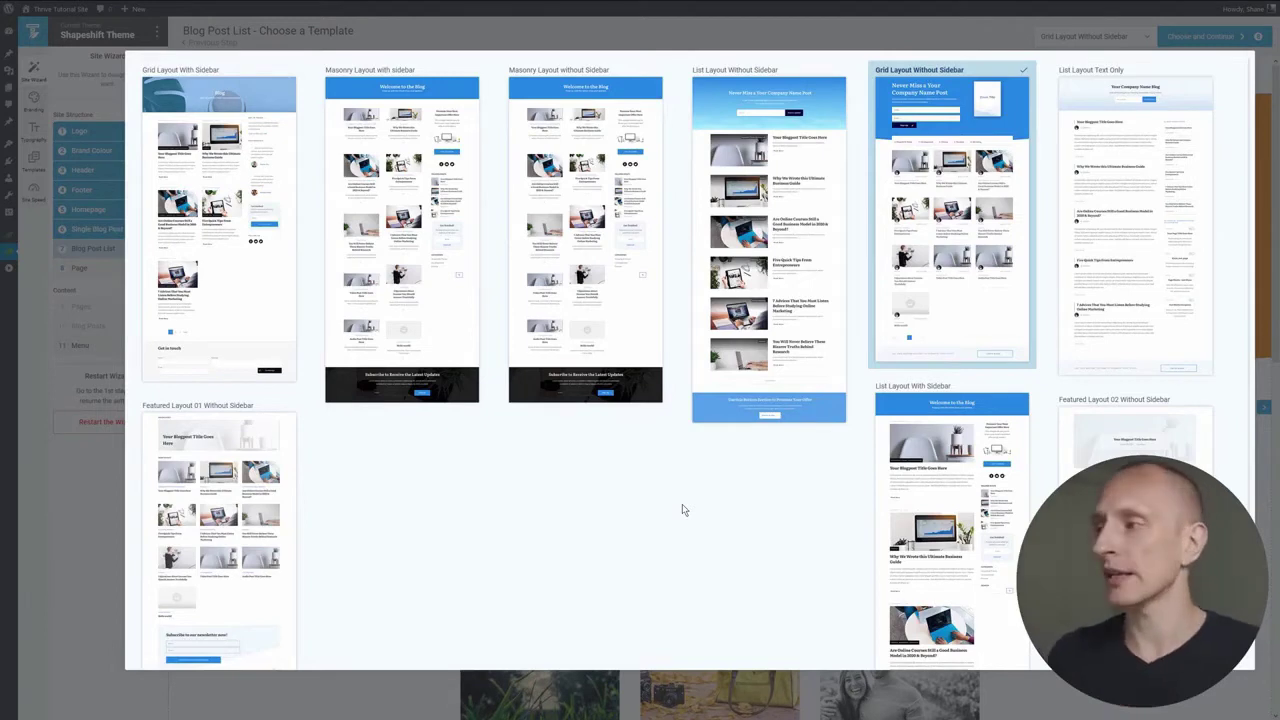
left_click(938, 434)
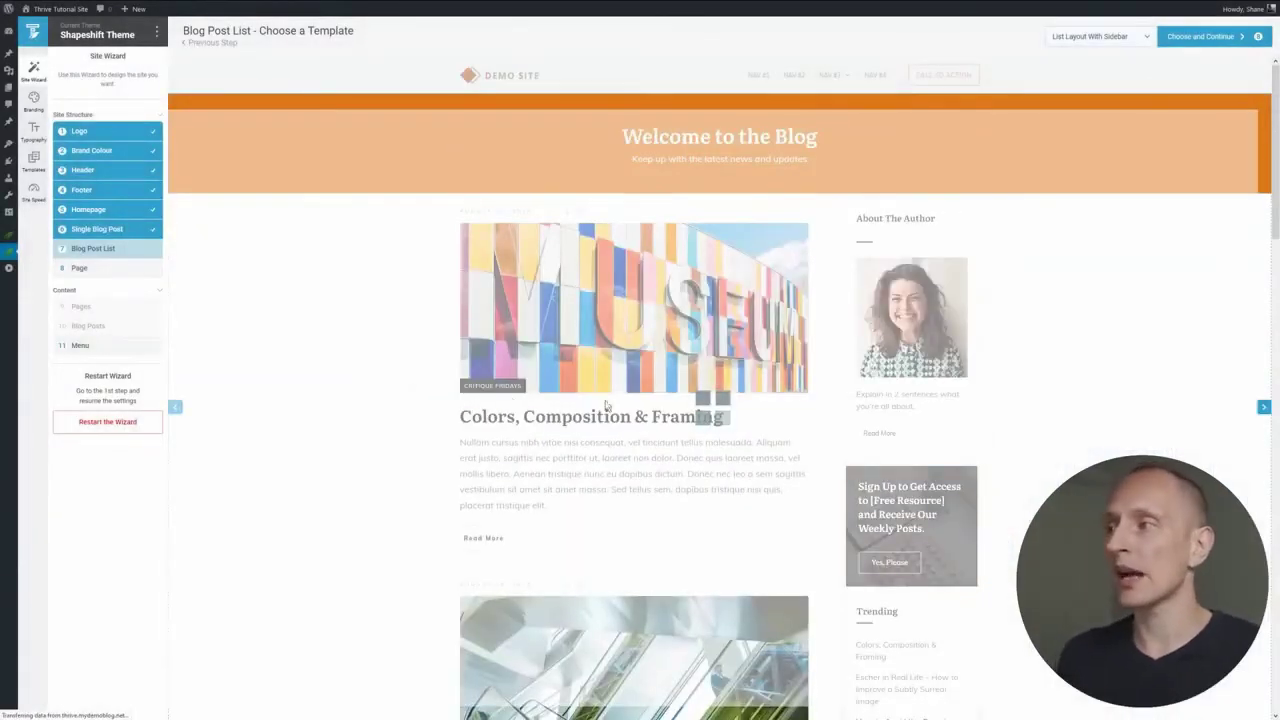
scroll(714, 419, "down", 6)
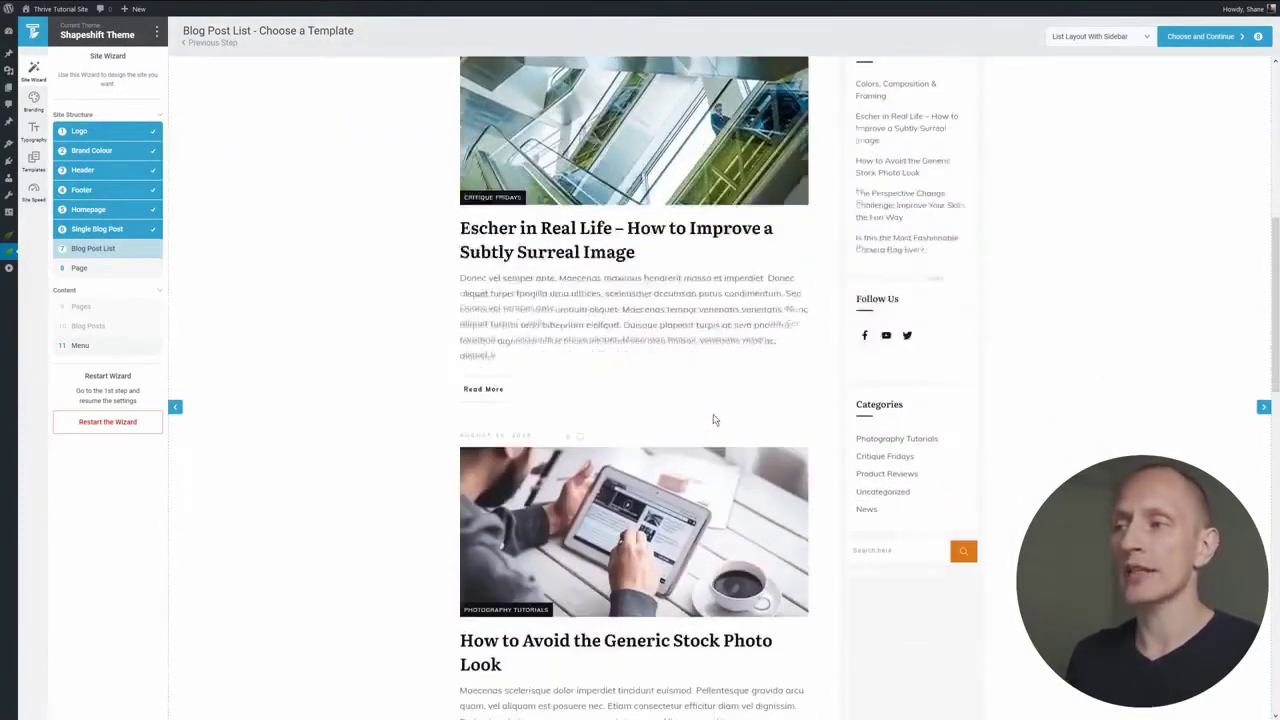
scroll(714, 419, "down", 3)
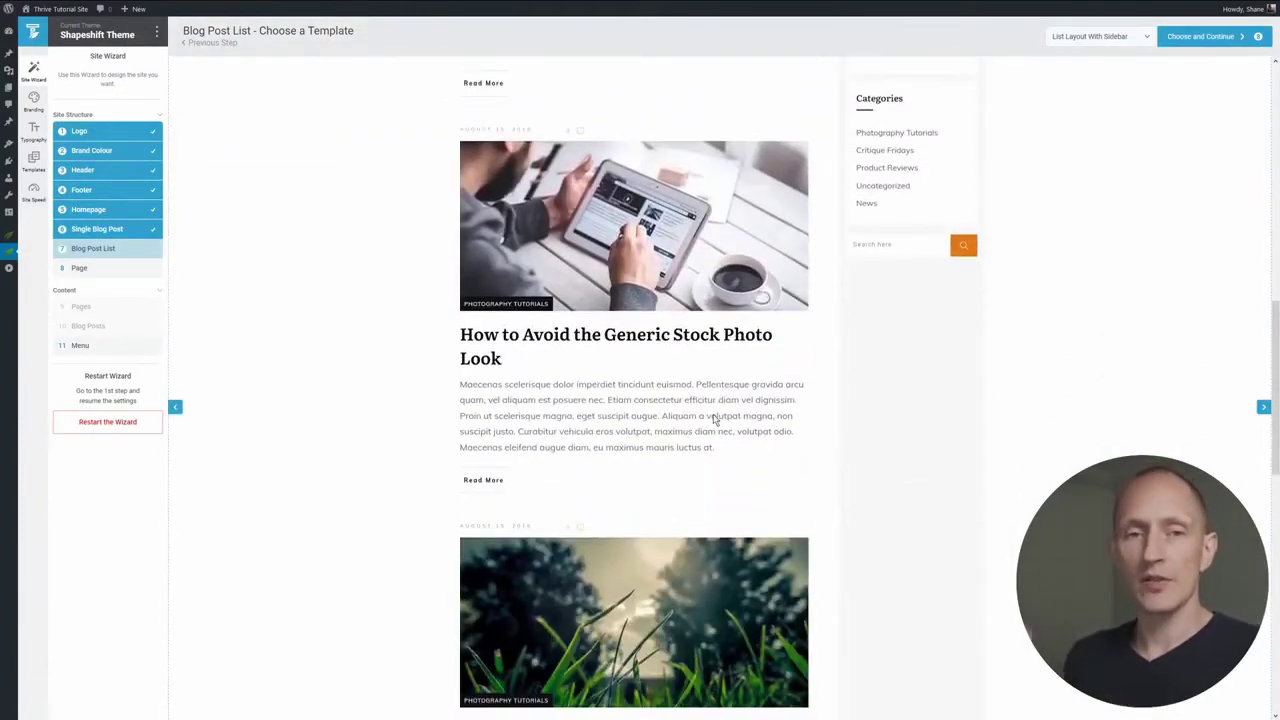
scroll(714, 419, "up", 7)
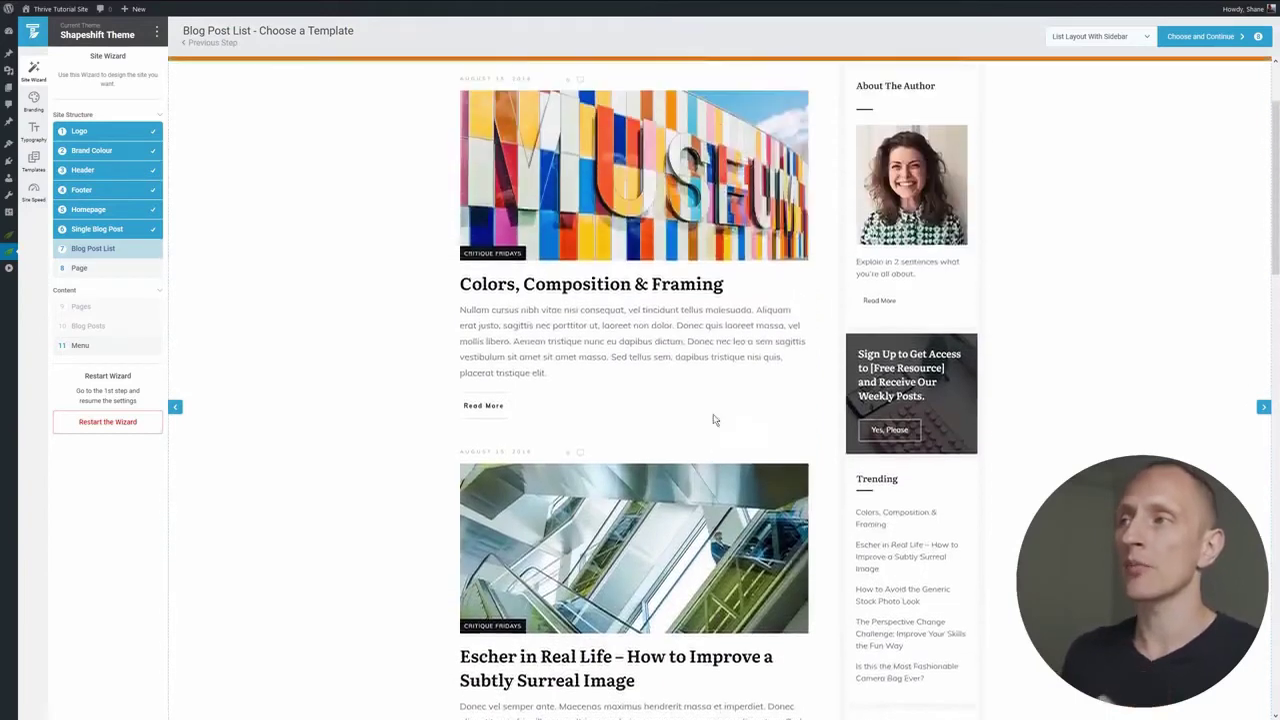
scroll(714, 419, "up", 3)
left_click(1195, 37)
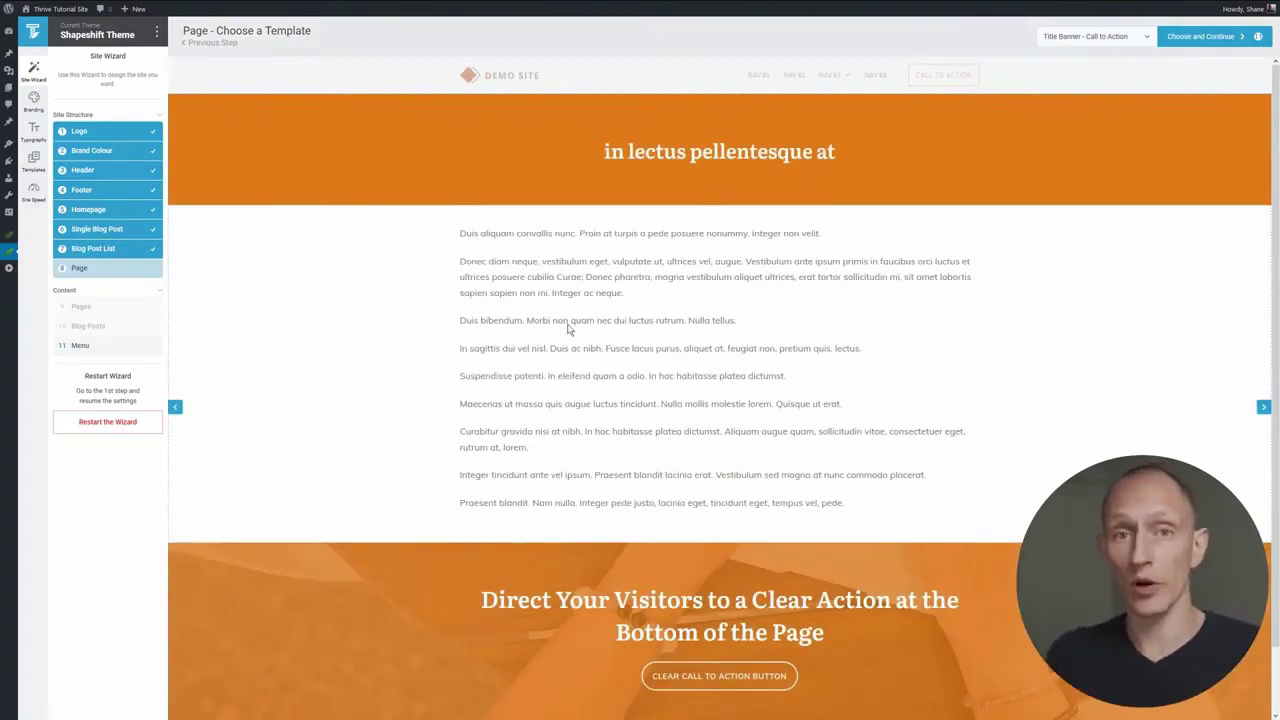
- Choose the "Blank Page" template for pages and finish the site wizard without choosing a menu
left_click(1060, 40)
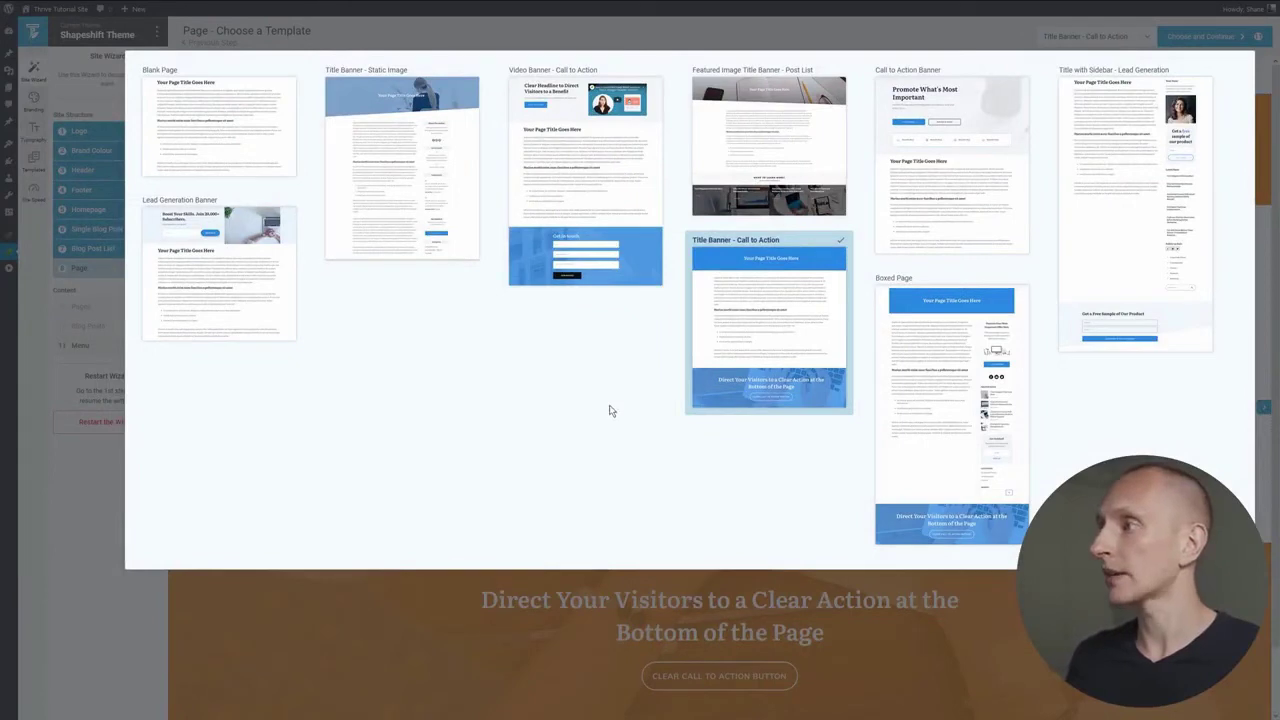
left_click(206, 125)
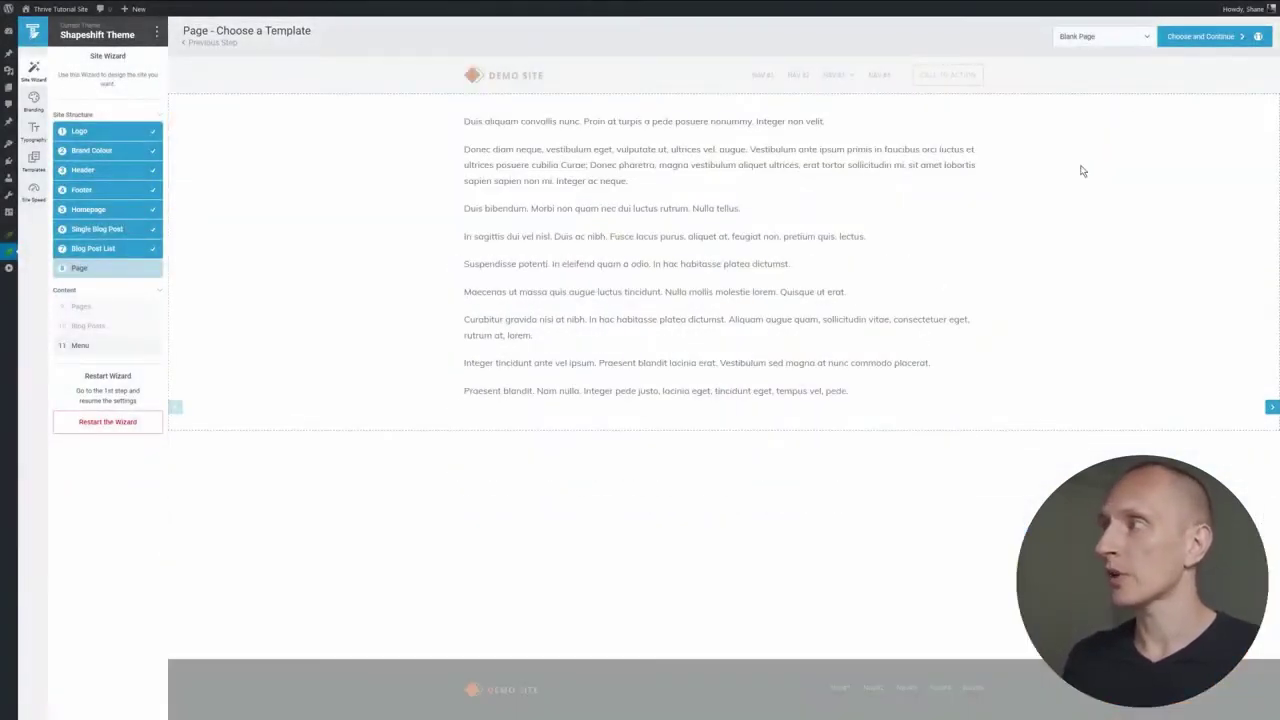
left_click(1200, 37)
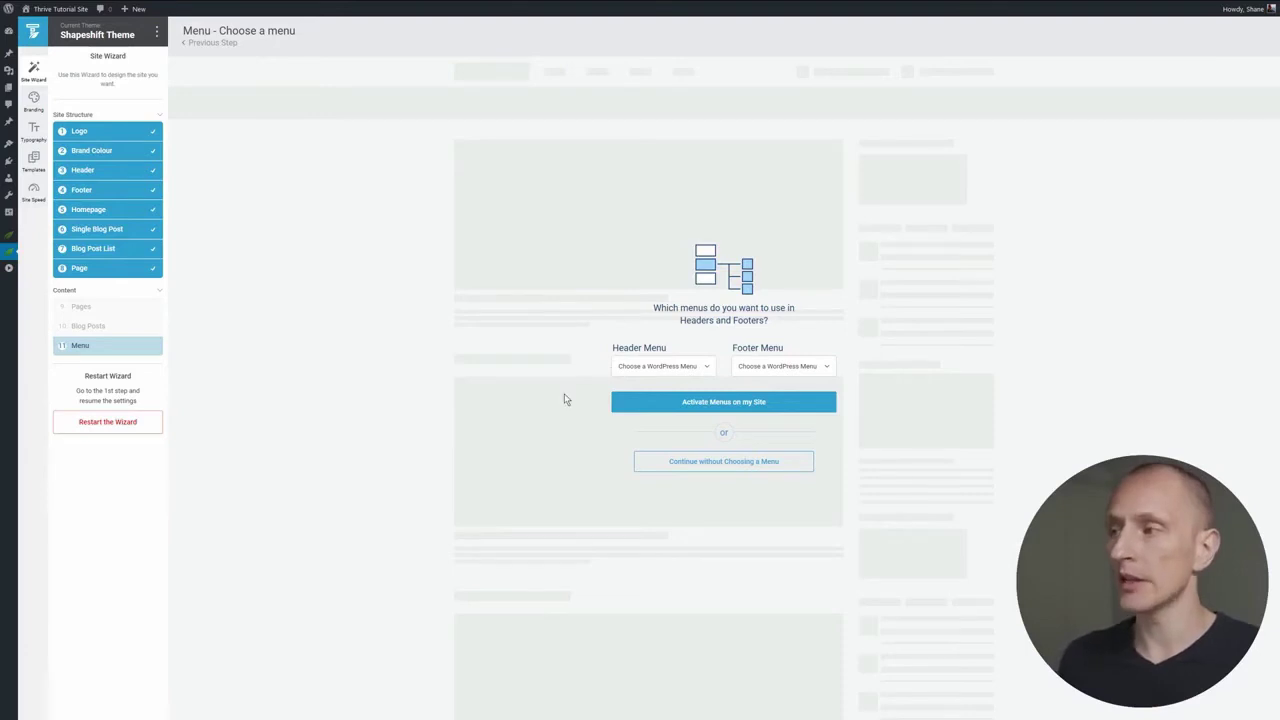
left_click(693, 466)
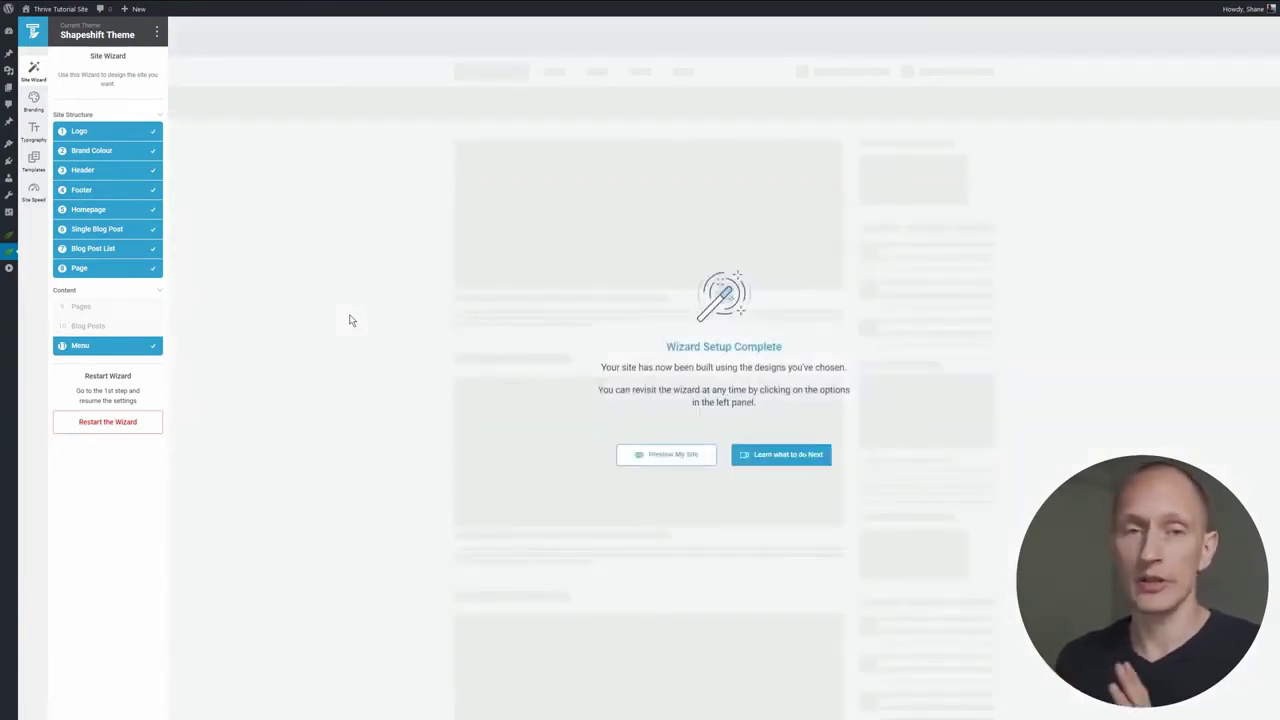
- View the live site's homepage and examine its sections from the hero area down to the testimonials
mouse_move(68, 17)
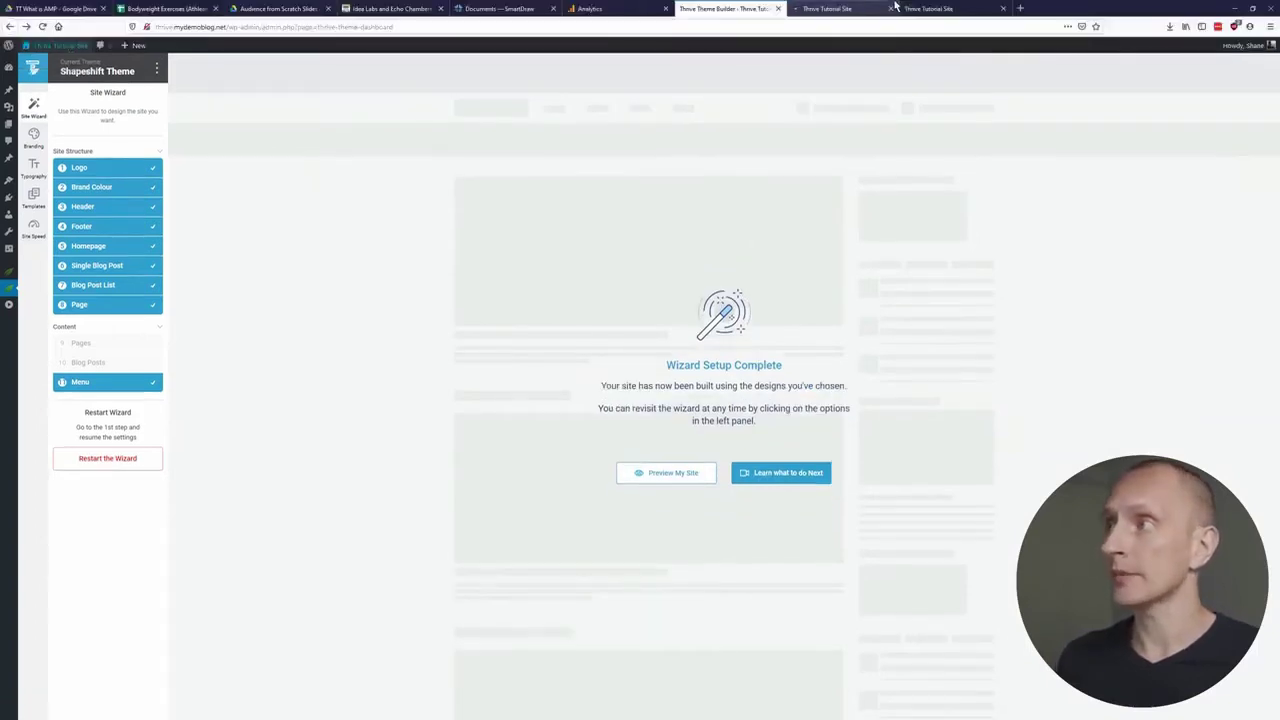
left_click(893, 15)
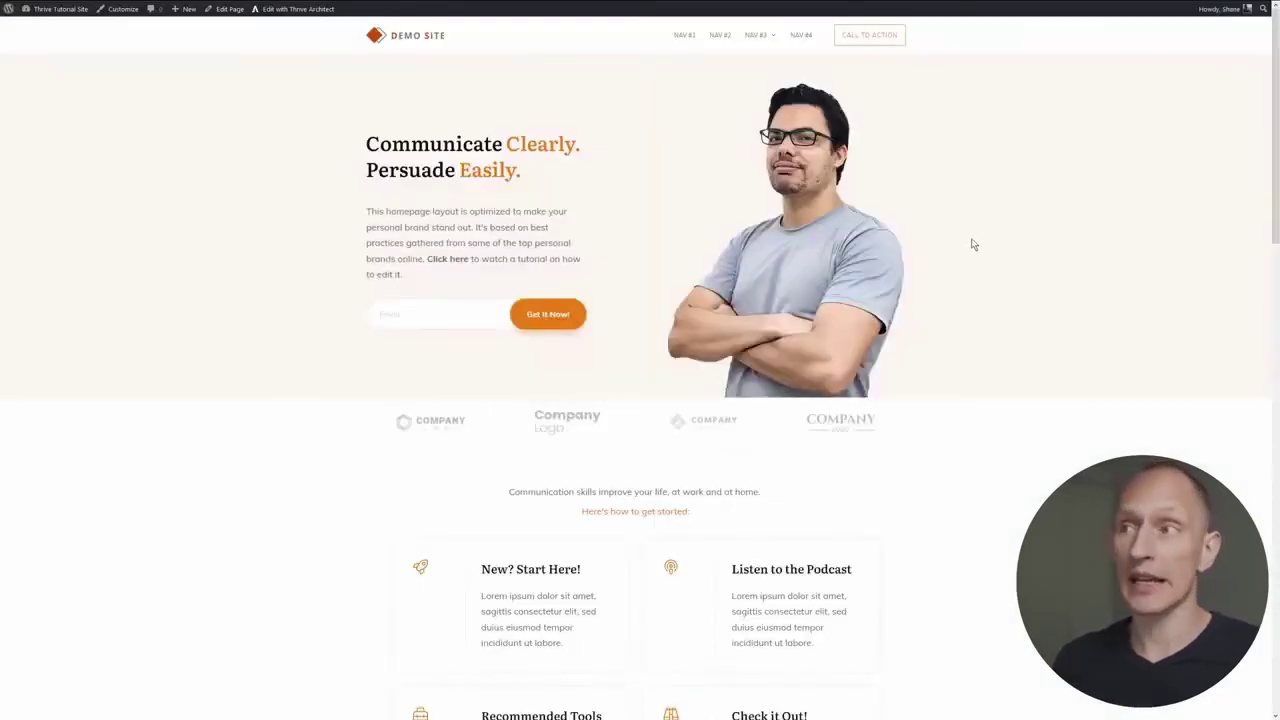
scroll(972, 244, "down", 10)
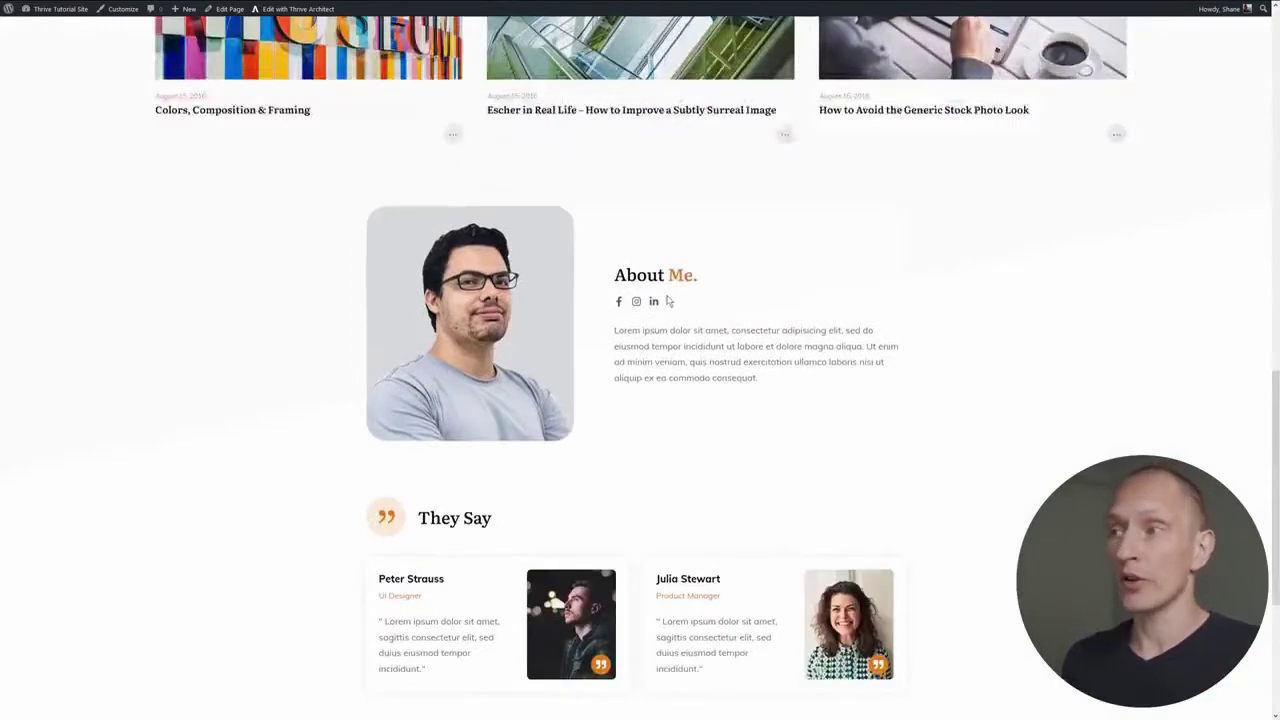
scroll(671, 287, "down", 3)
scroll(671, 287, "up", 15)
scroll(671, 287, "up", 1)
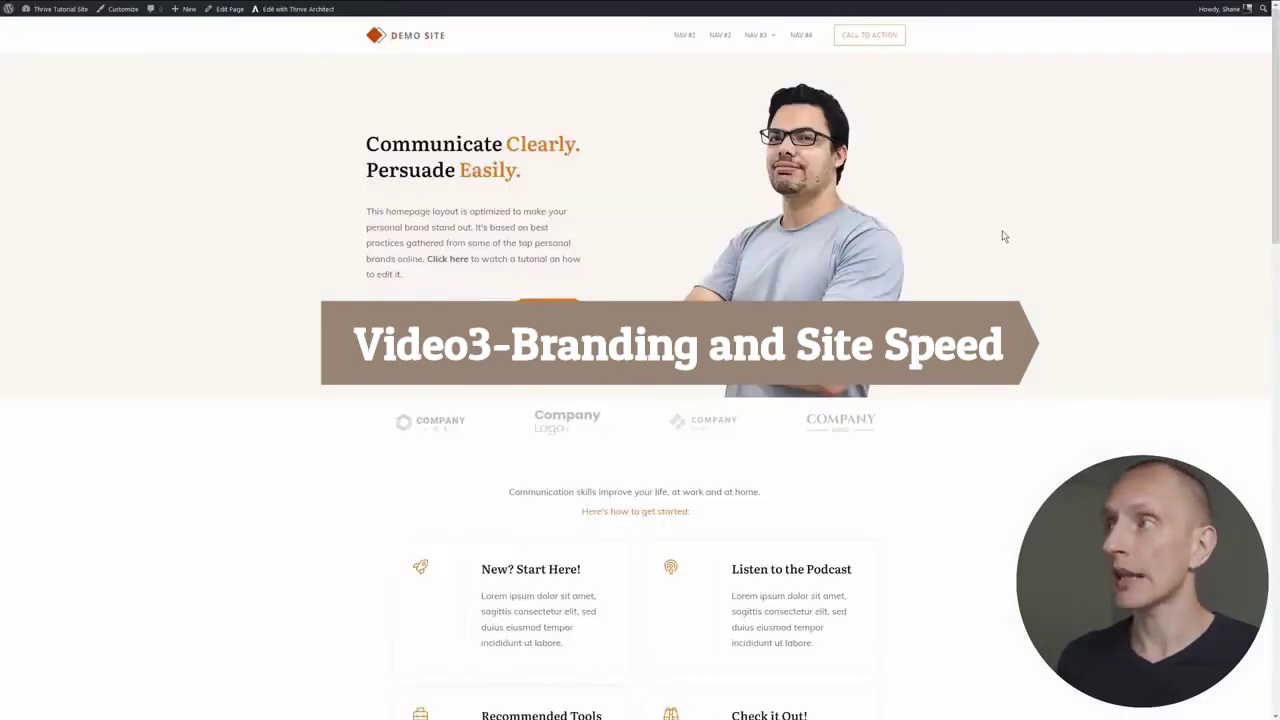
scroll(980, 249, "down", 8)
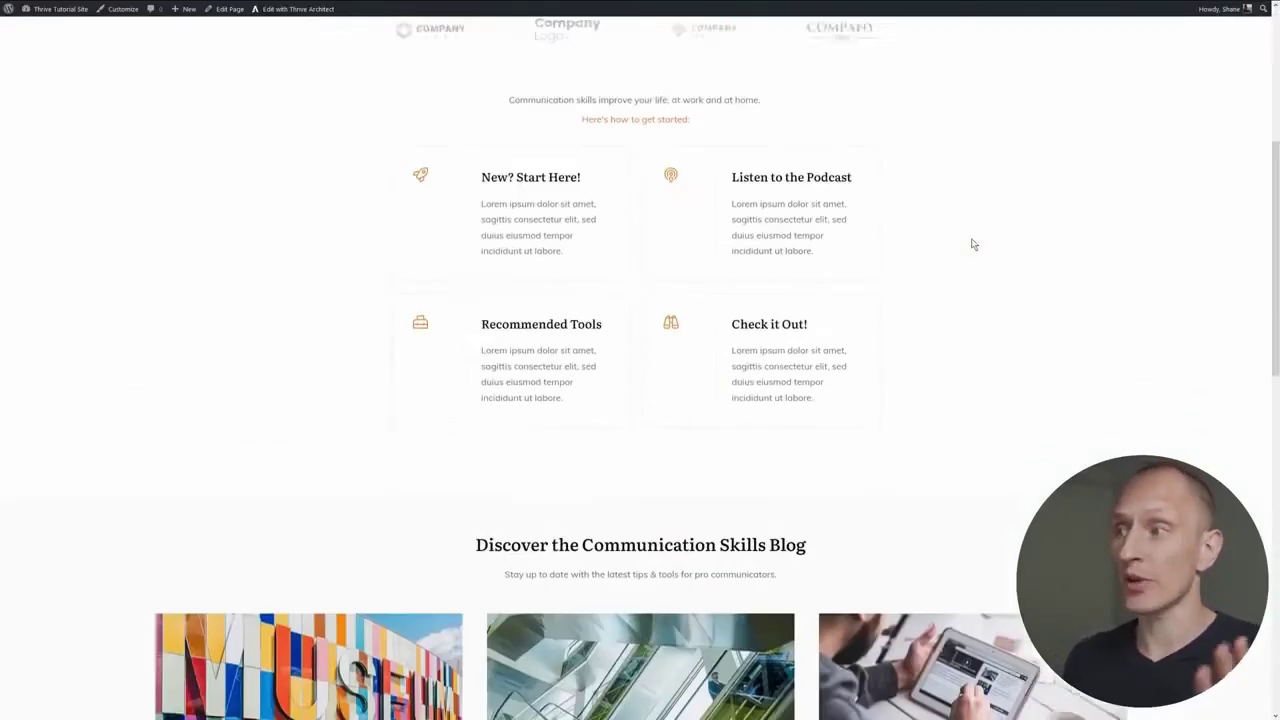
scroll(972, 243, "down", 3)
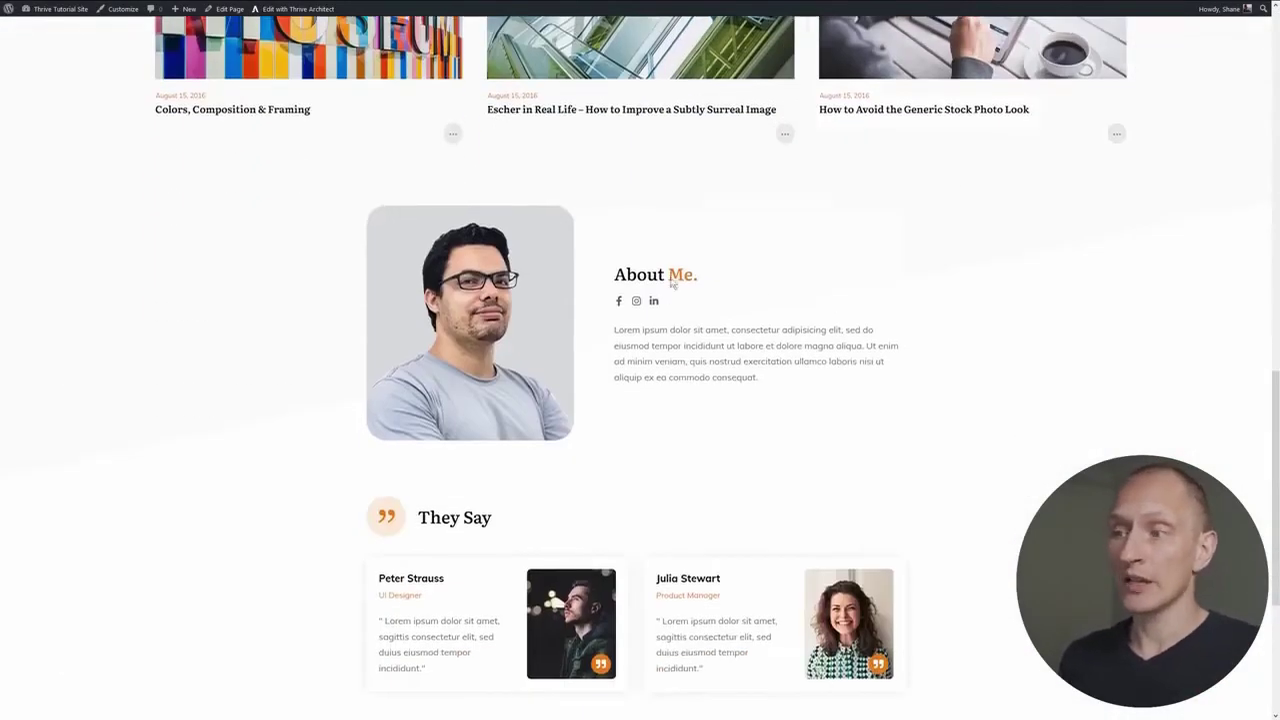
scroll(672, 288, "down", 3)
scroll(672, 288, "up", 15)
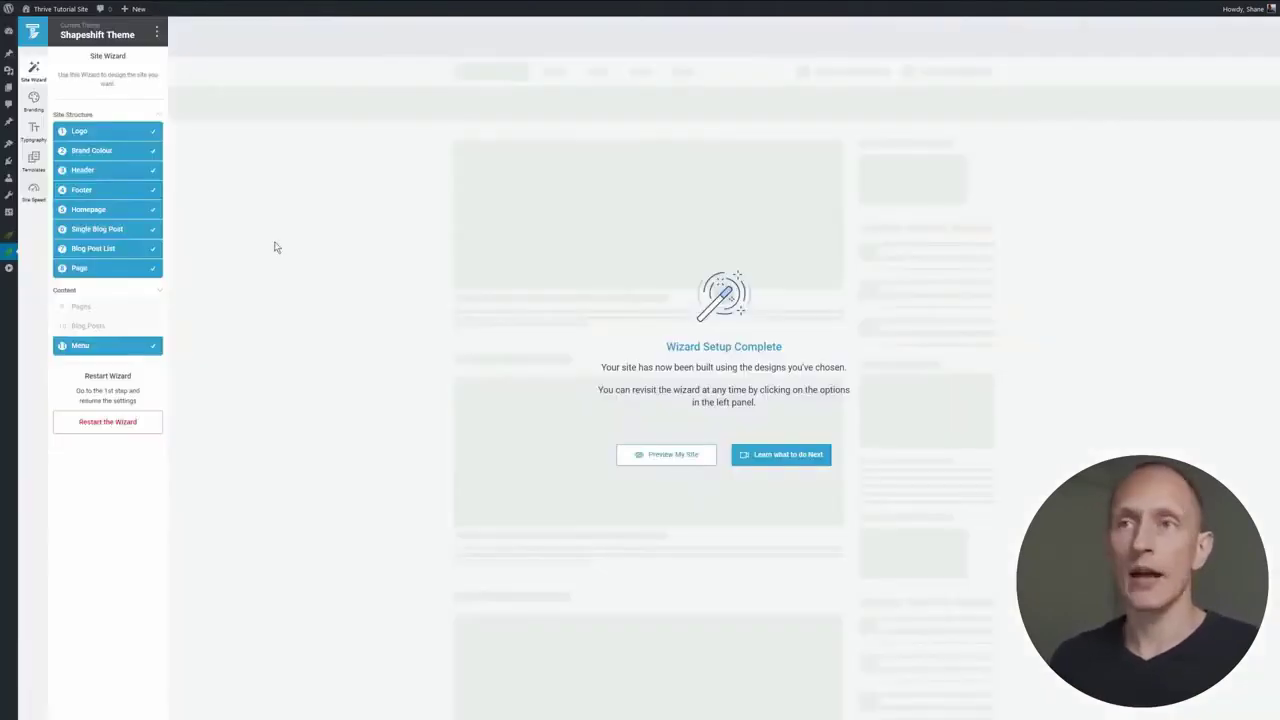
- Examine the theme colors and logo settings in the theme's branding and compare the header and footer logos in the preview
left_click(34, 99)
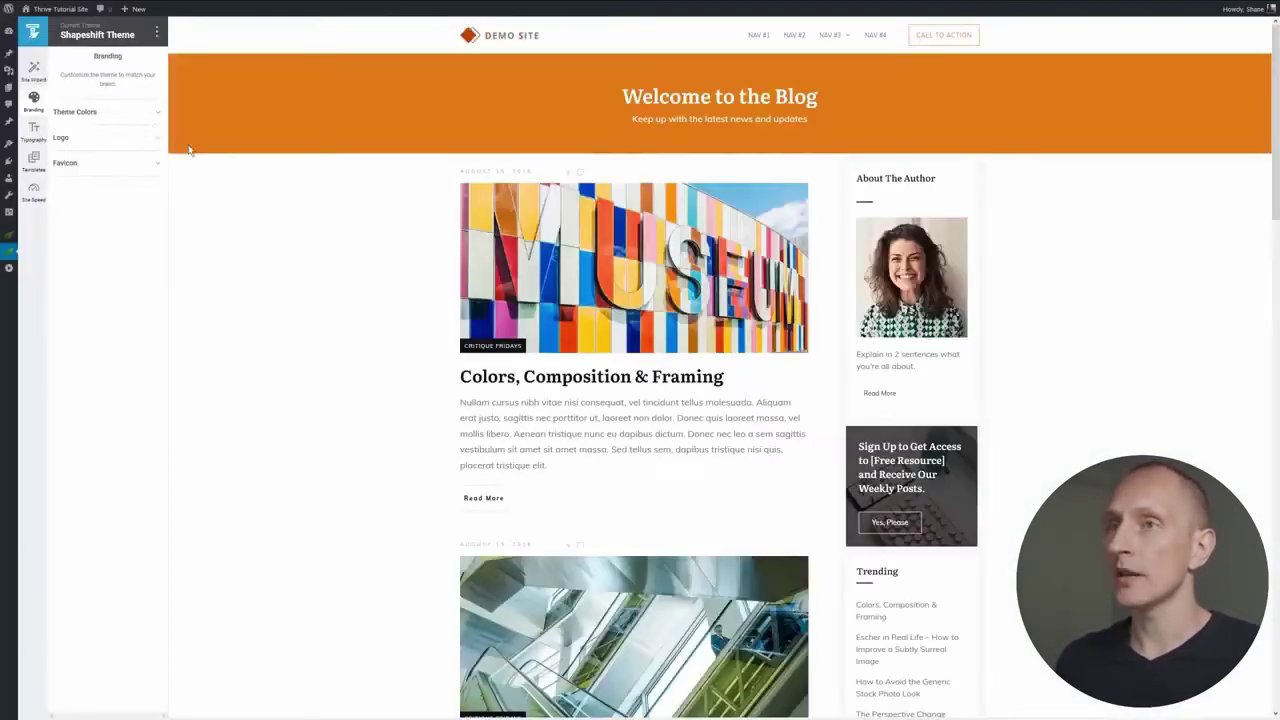
left_click(145, 115)
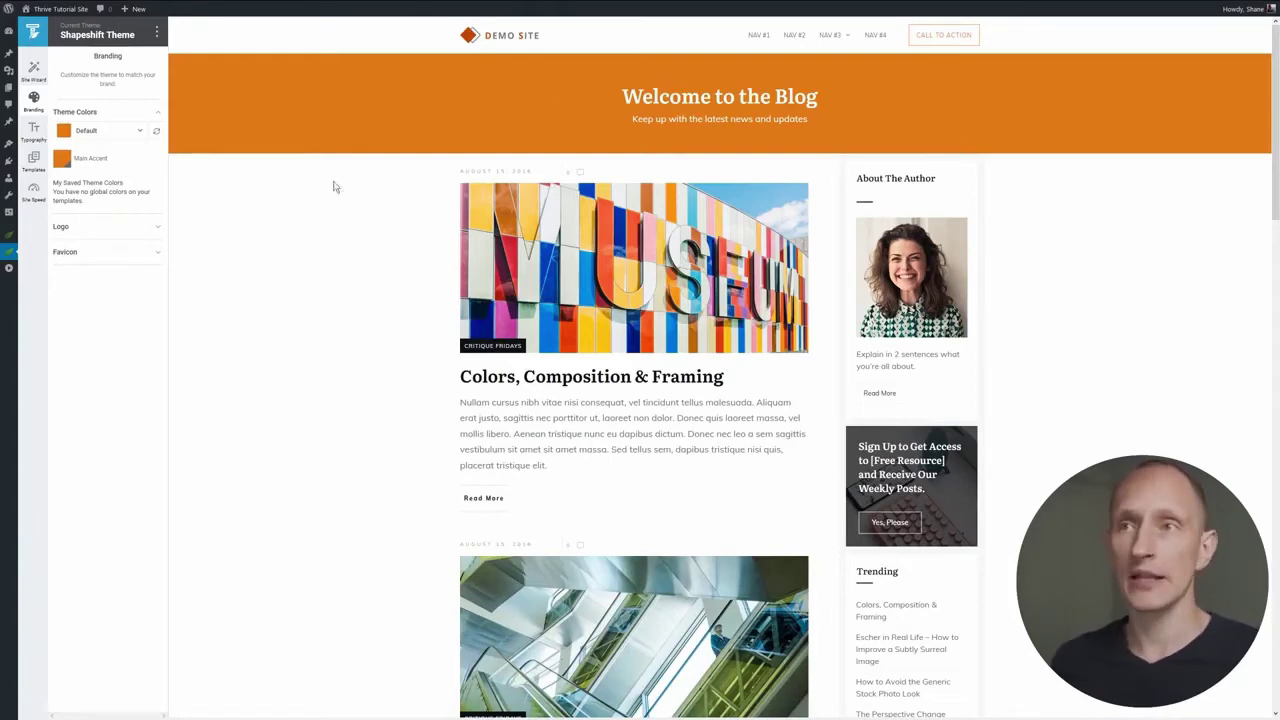
left_click(84, 229)
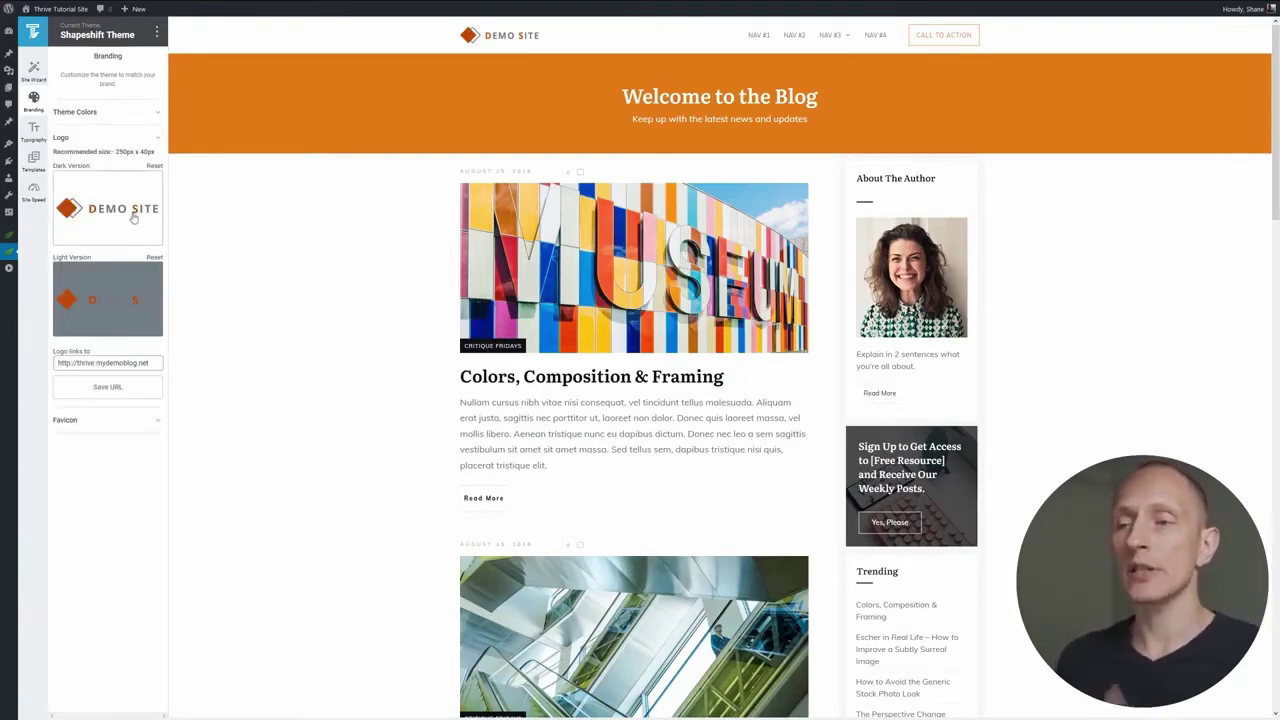
scroll(309, 360, "down", 8)
scroll(309, 360, "down", 6)
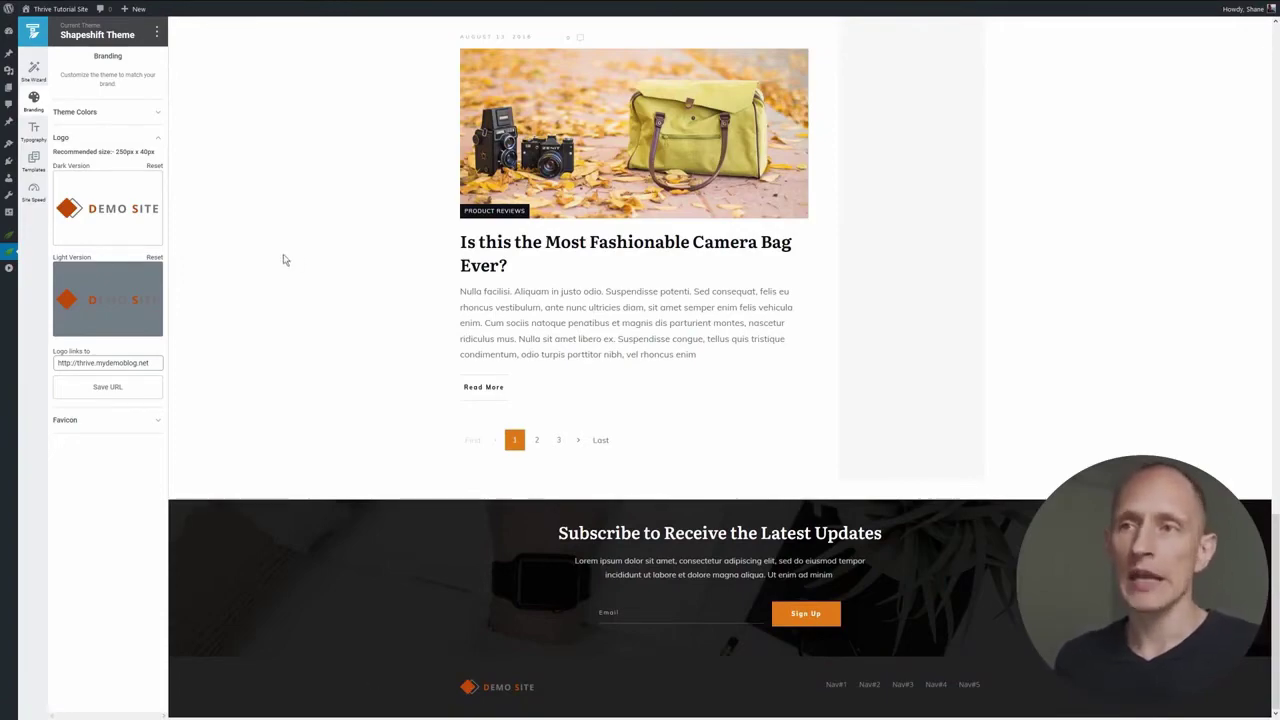
scroll(244, 250, "up", 15)
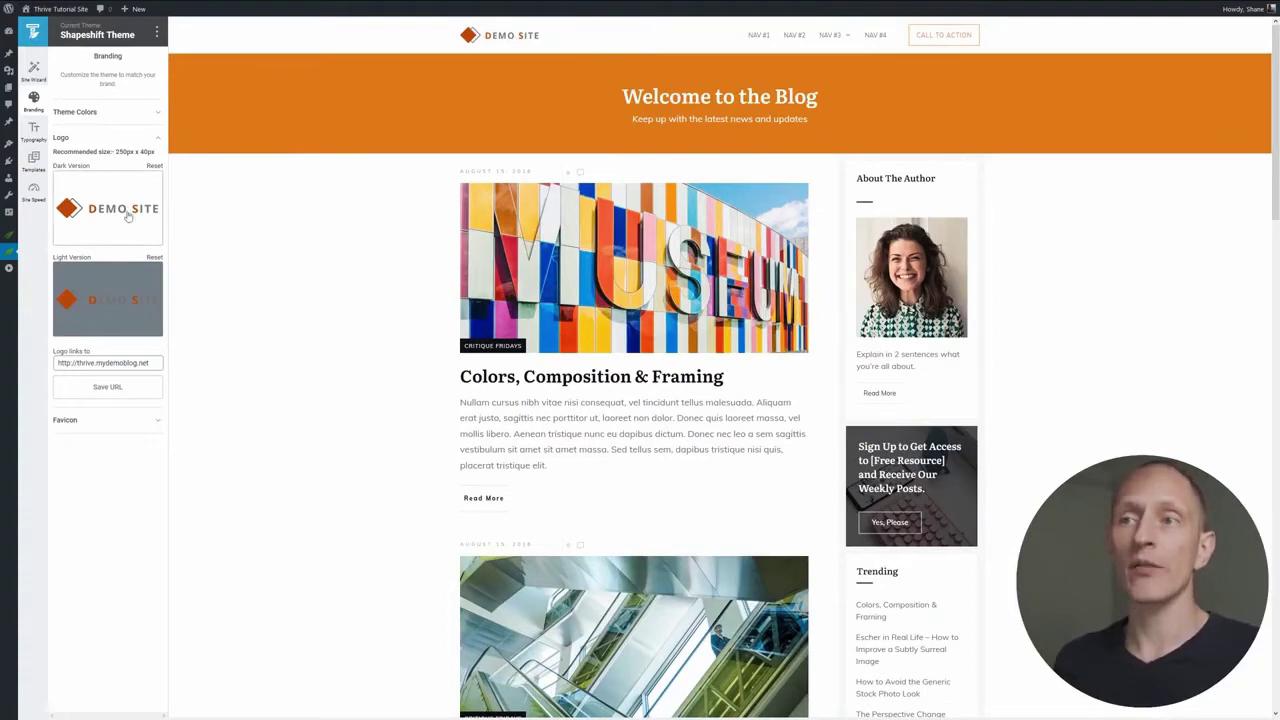
- Set the light version of the logo to the demosite-logo2-white.png image from the media library and check it in the footer
left_click(115, 305)
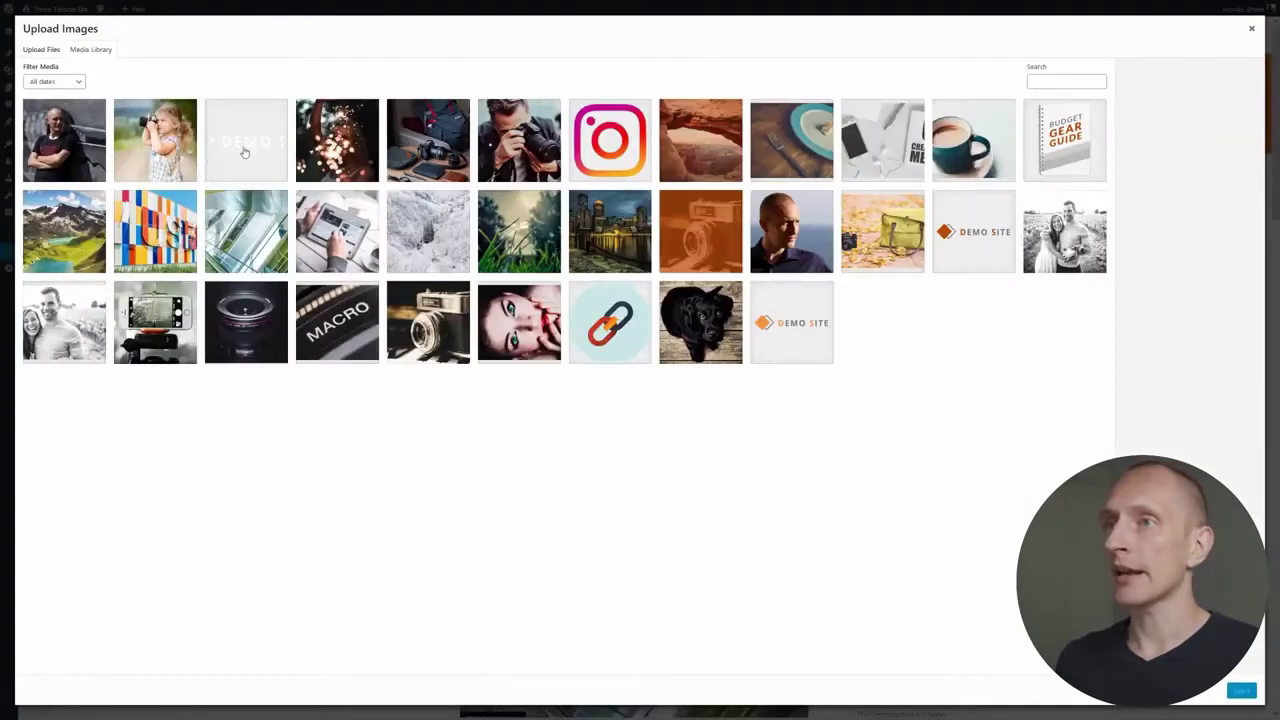
left_click(210, 160)
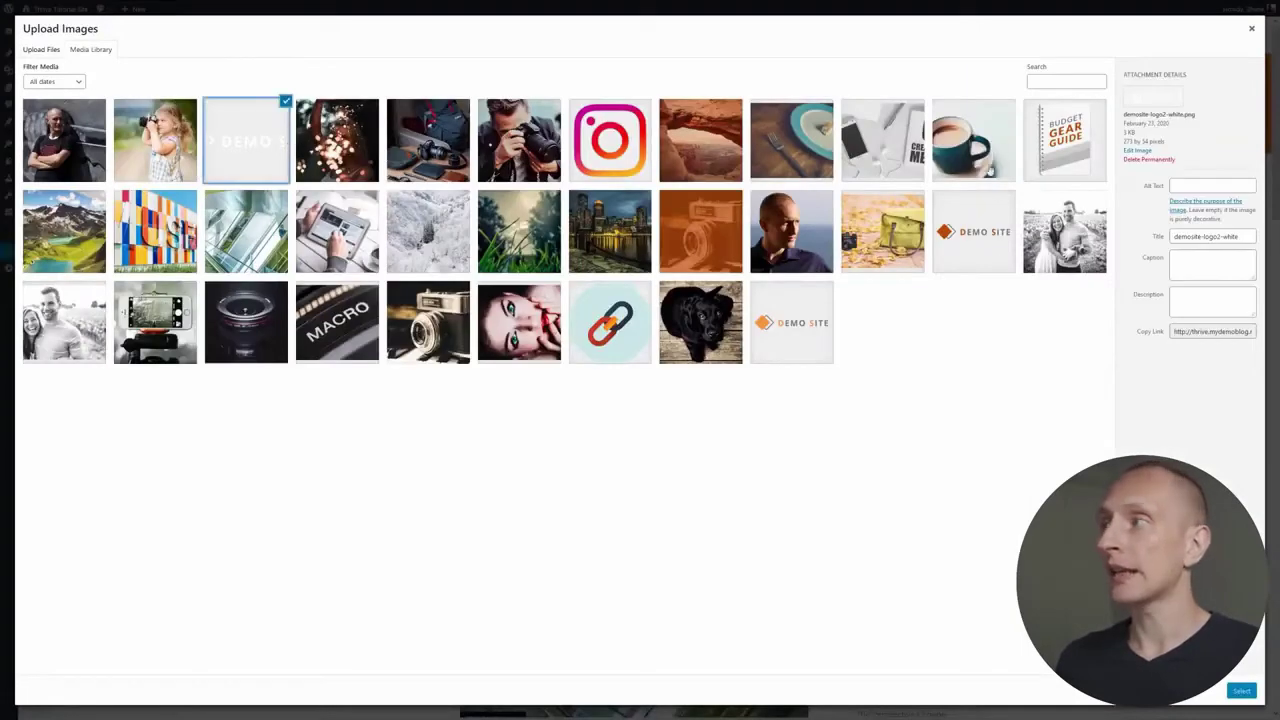
left_click(1241, 690)
scroll(308, 279, "down", 10)
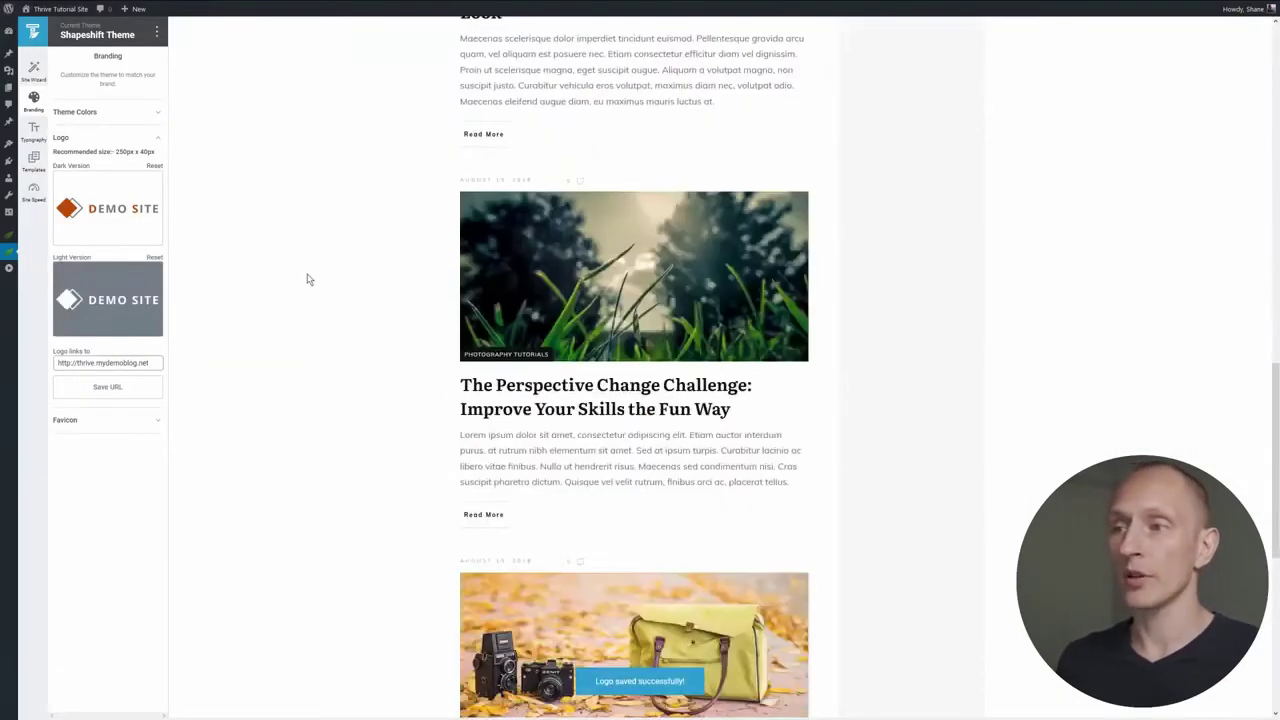
scroll(308, 279, "up", 10)
scroll(308, 279, "down", 10)
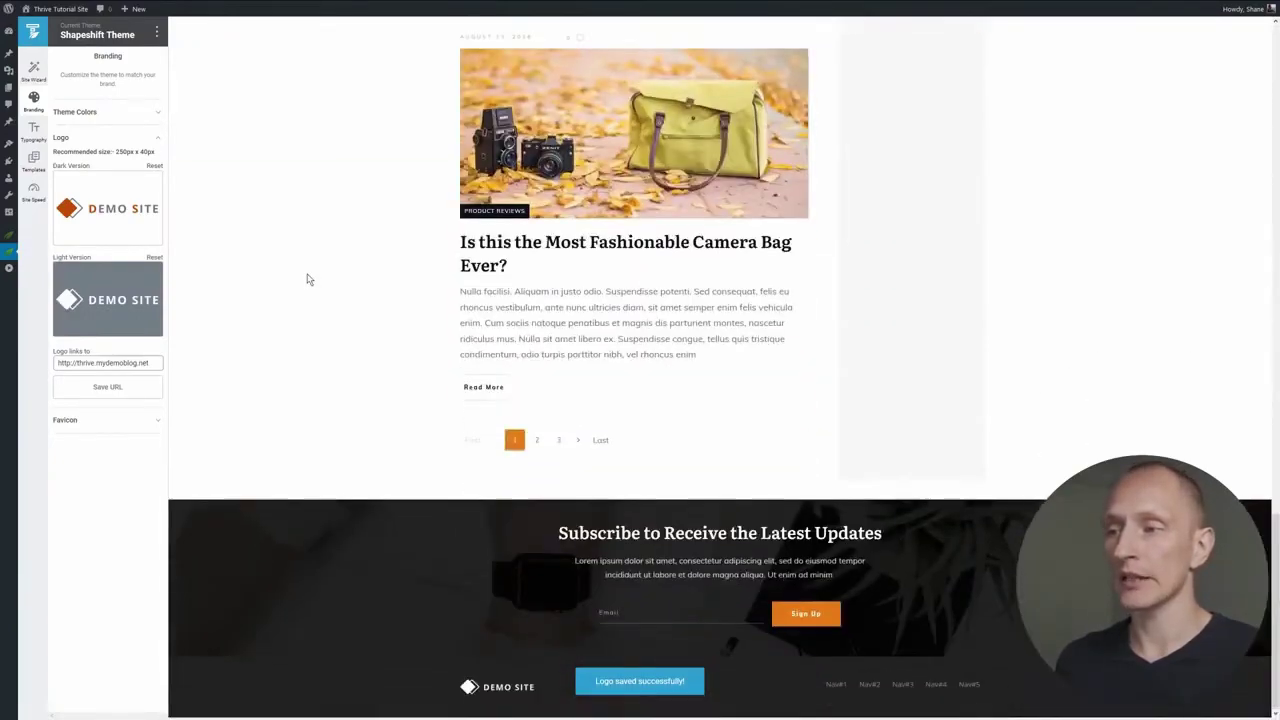
scroll(268, 282, "up", 15)
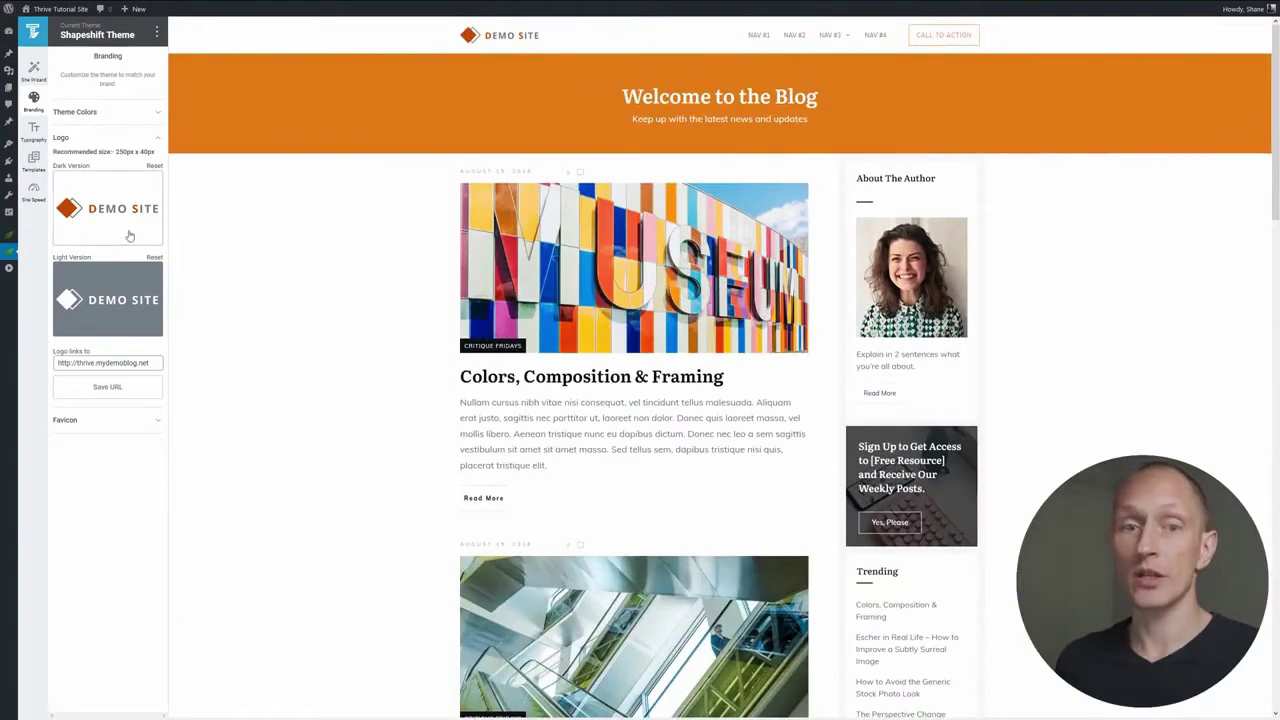
- Look at the favicon setting, and expand the theme's Default Typography set and open it for editing
left_click(135, 421)
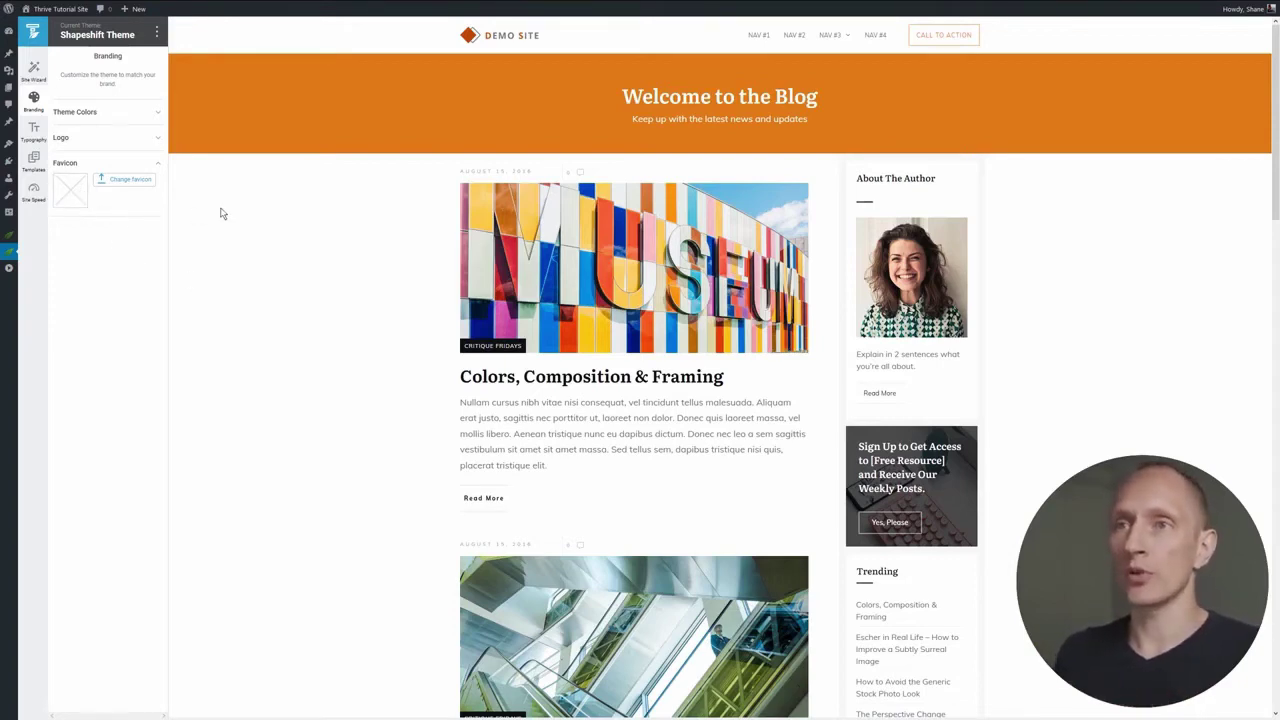
left_click(31, 134)
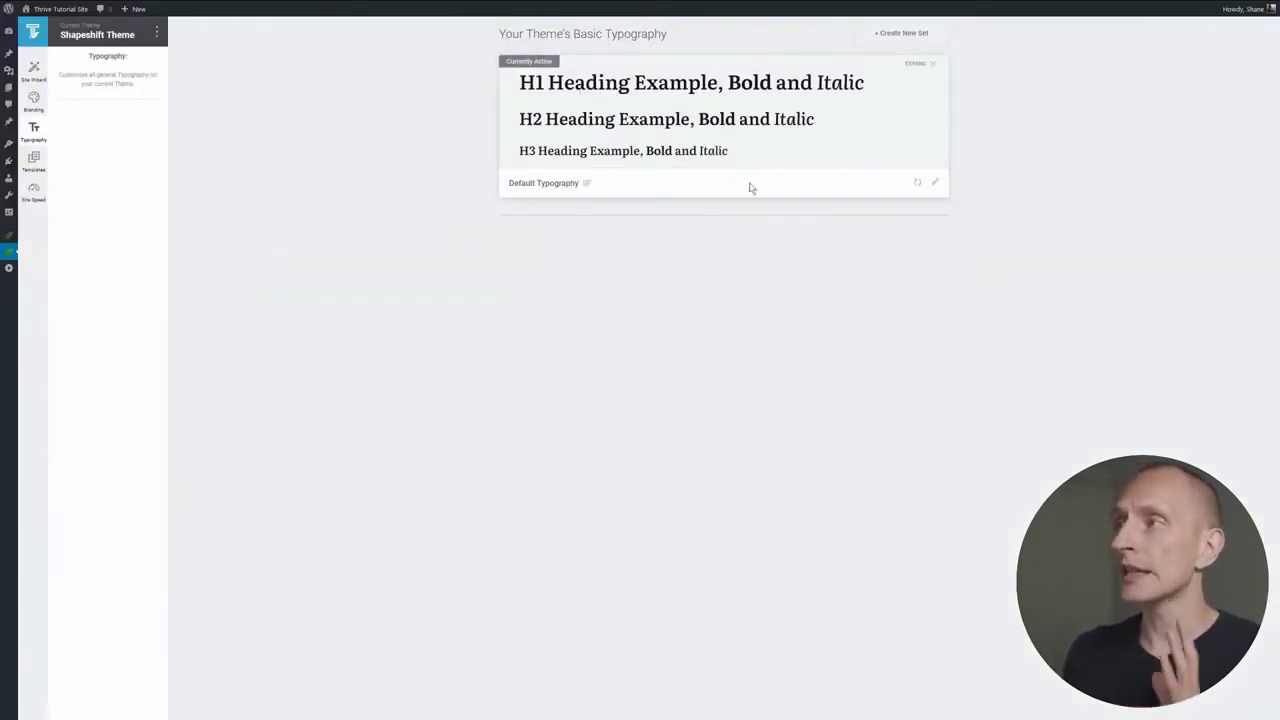
left_click(913, 65)
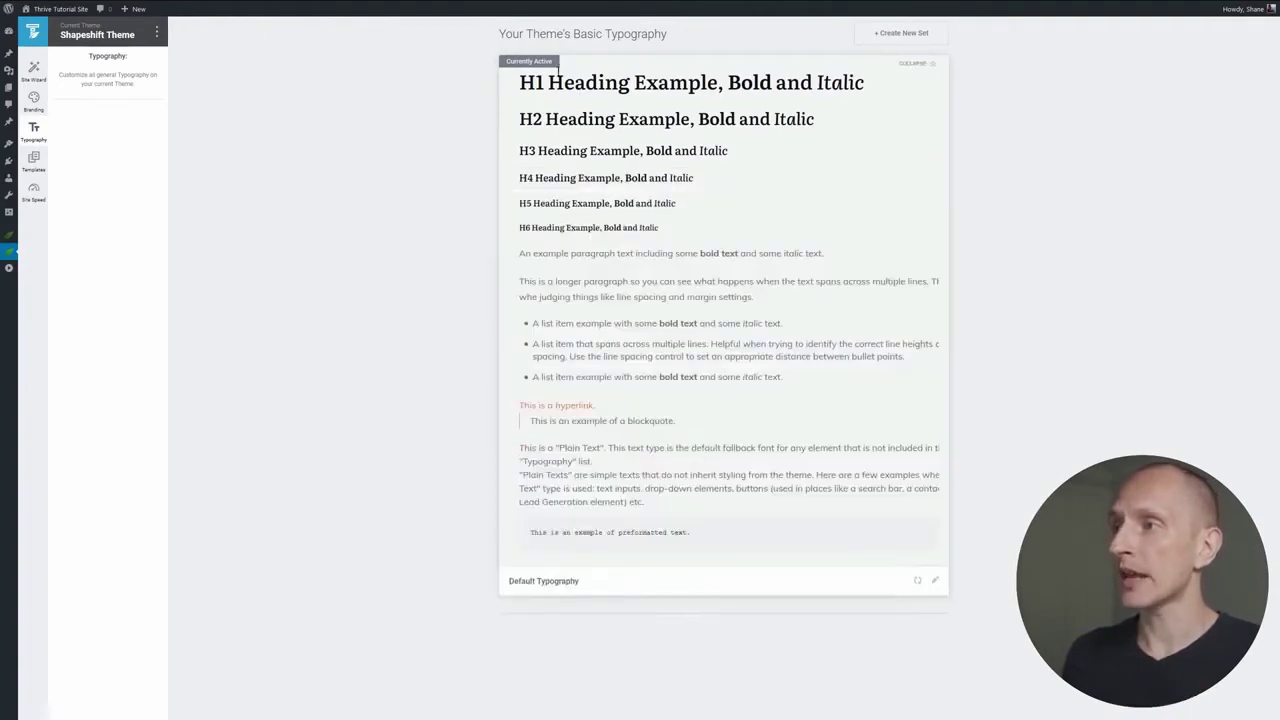
left_click(936, 581)
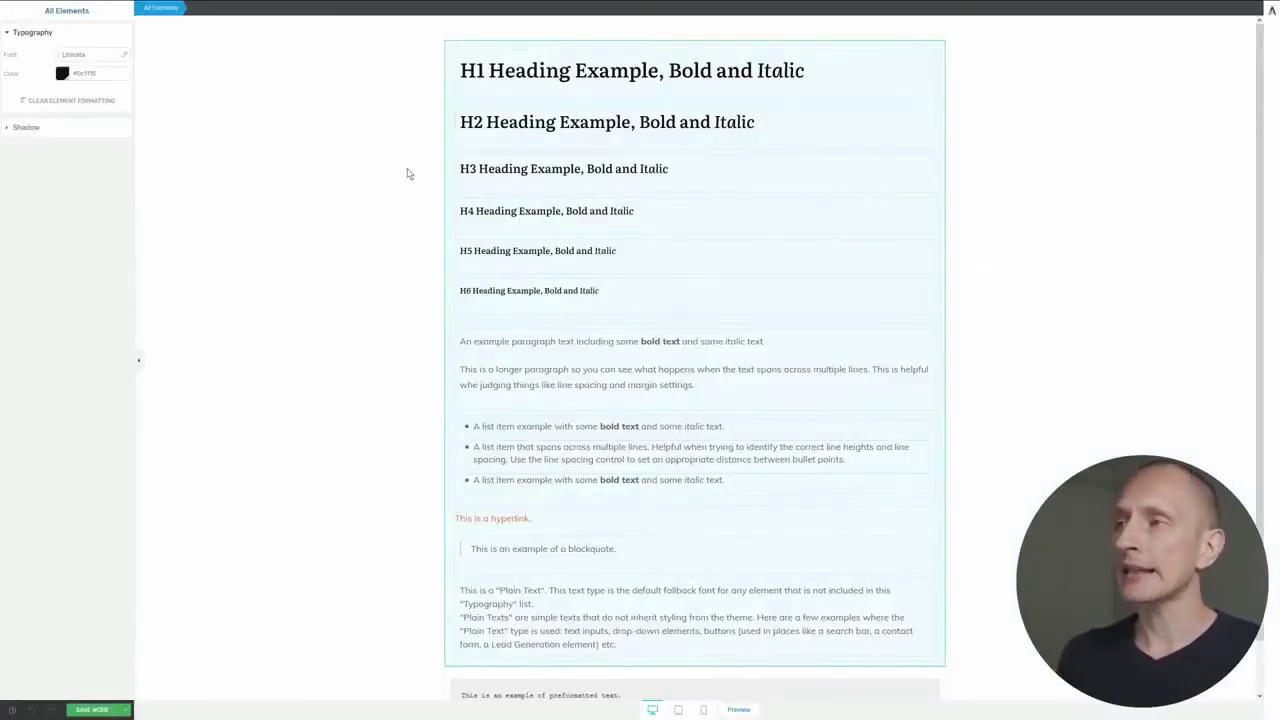
- Inspect the typography settings of the paragraph text and the H1 heading
left_click(484, 372)
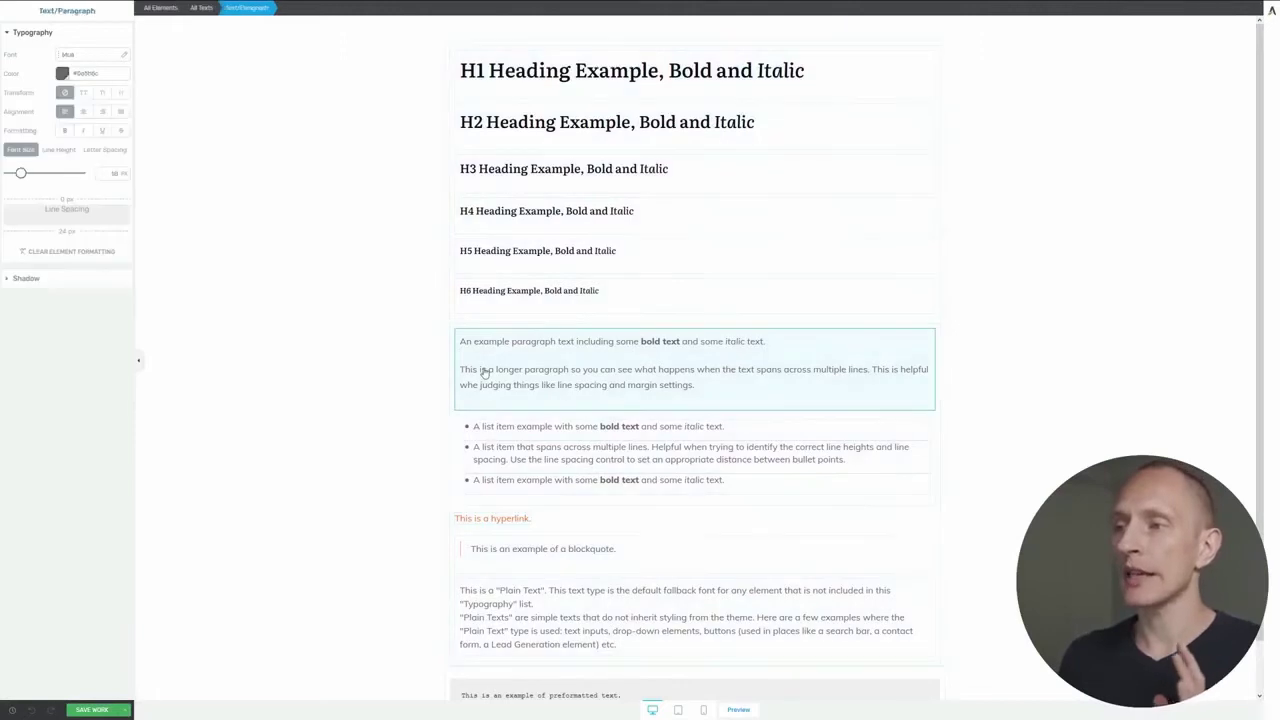
left_click(605, 94)
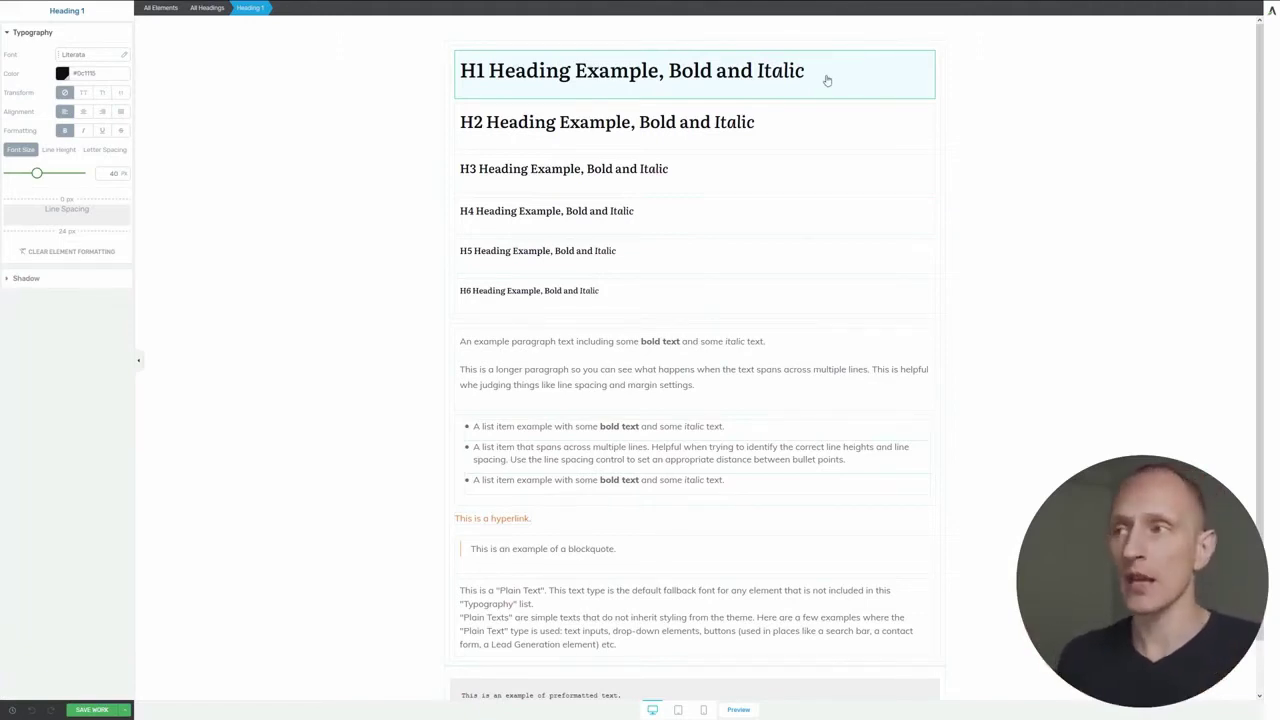
left_click(728, 375)
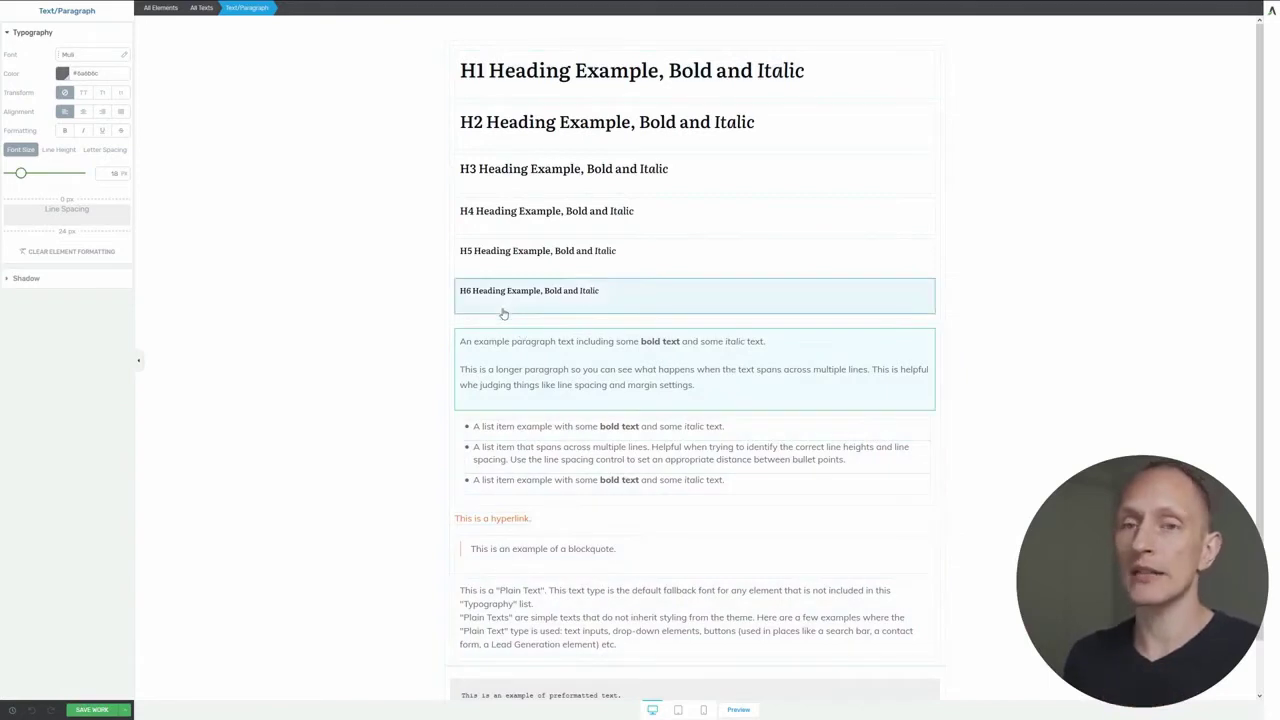
left_click(478, 62)
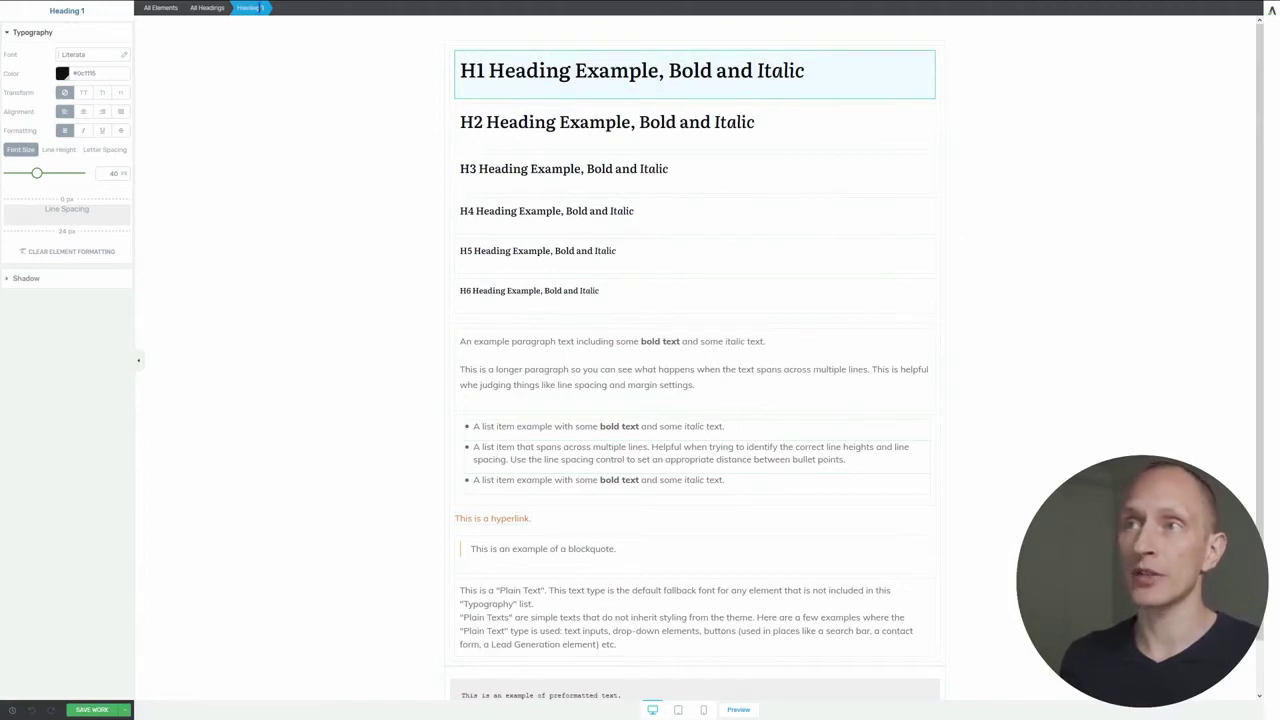
- Select all headings in the typography set as one group and change their Google font to Open Sans
left_click(207, 7)
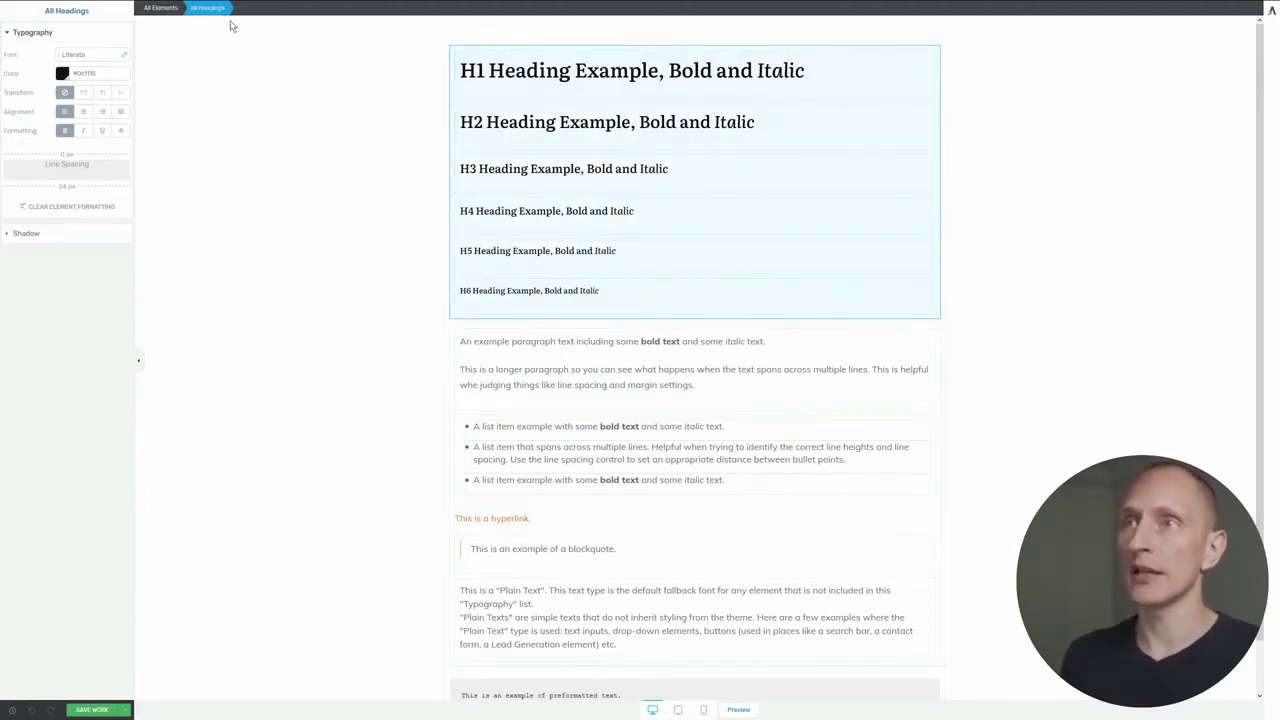
left_click(161, 8)
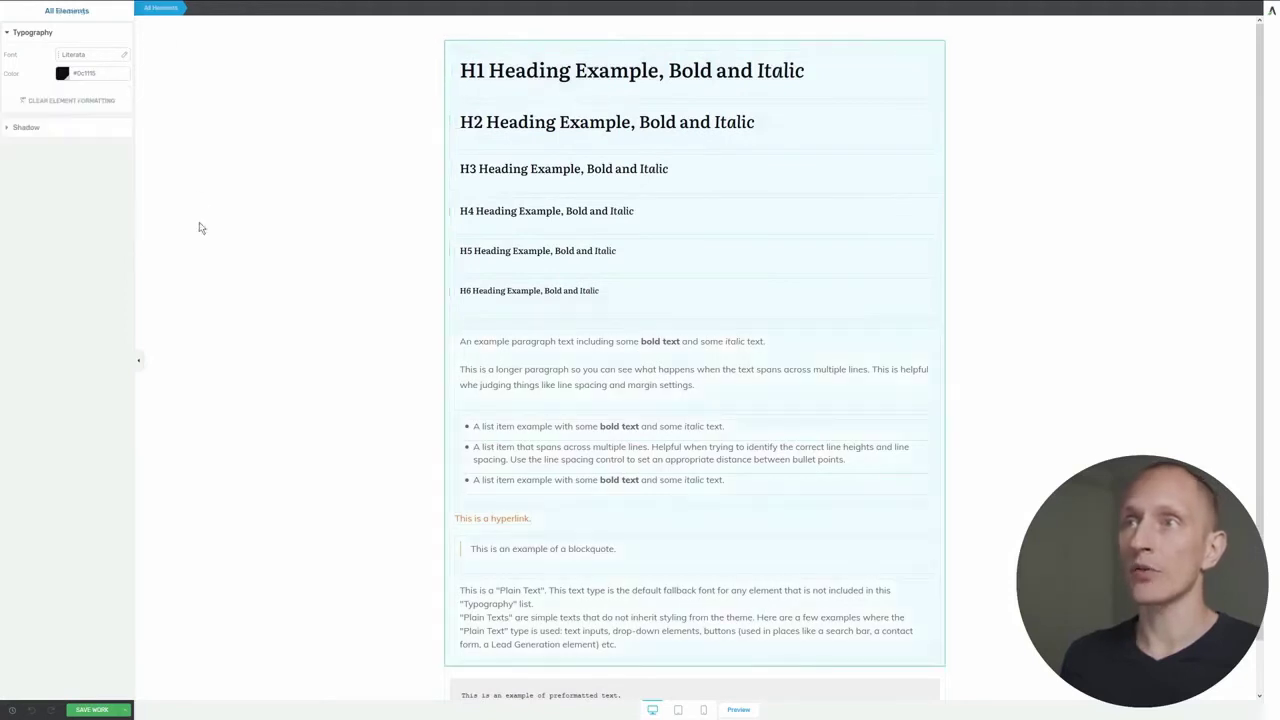
left_click(610, 95)
left_click(197, 9)
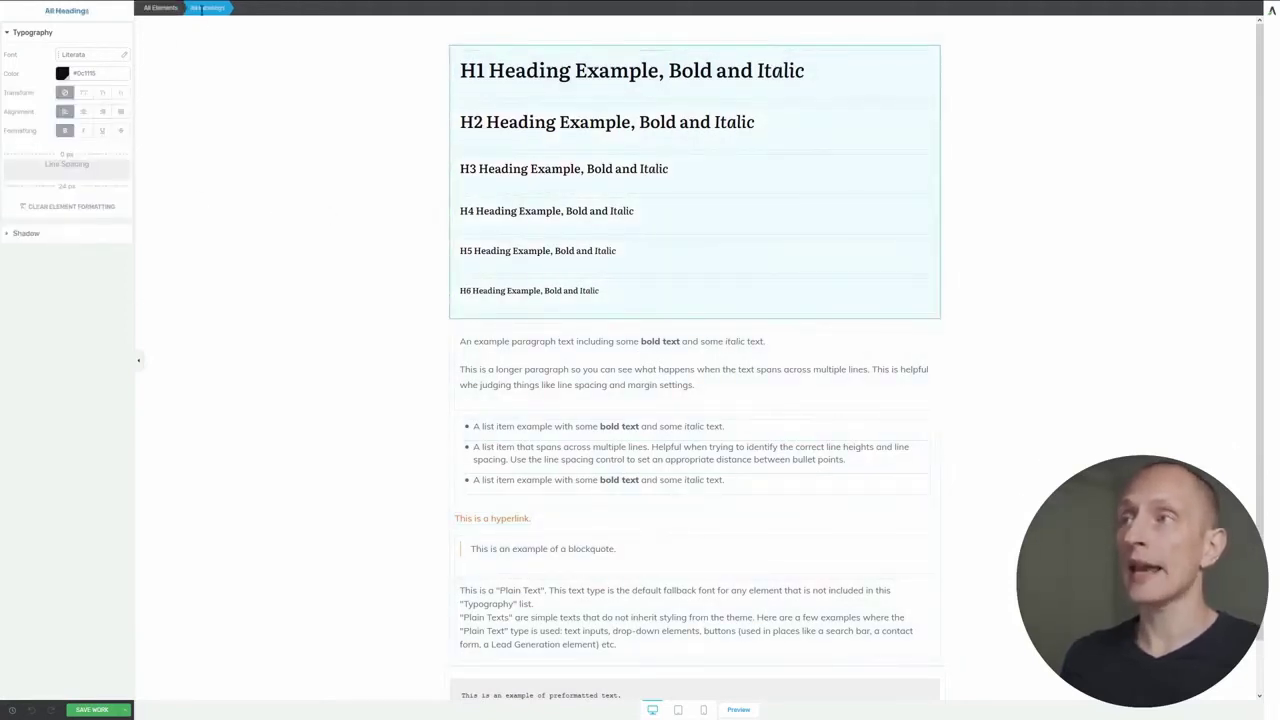
left_click(97, 61)
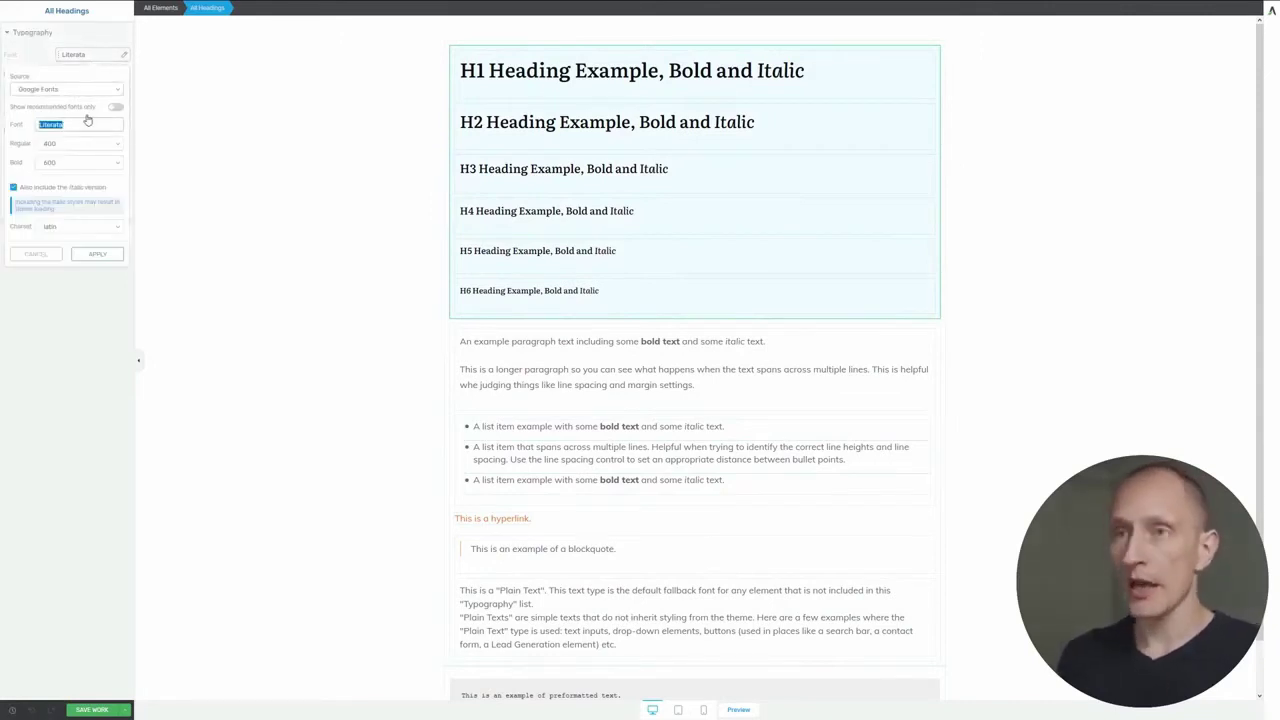
type("qpen")
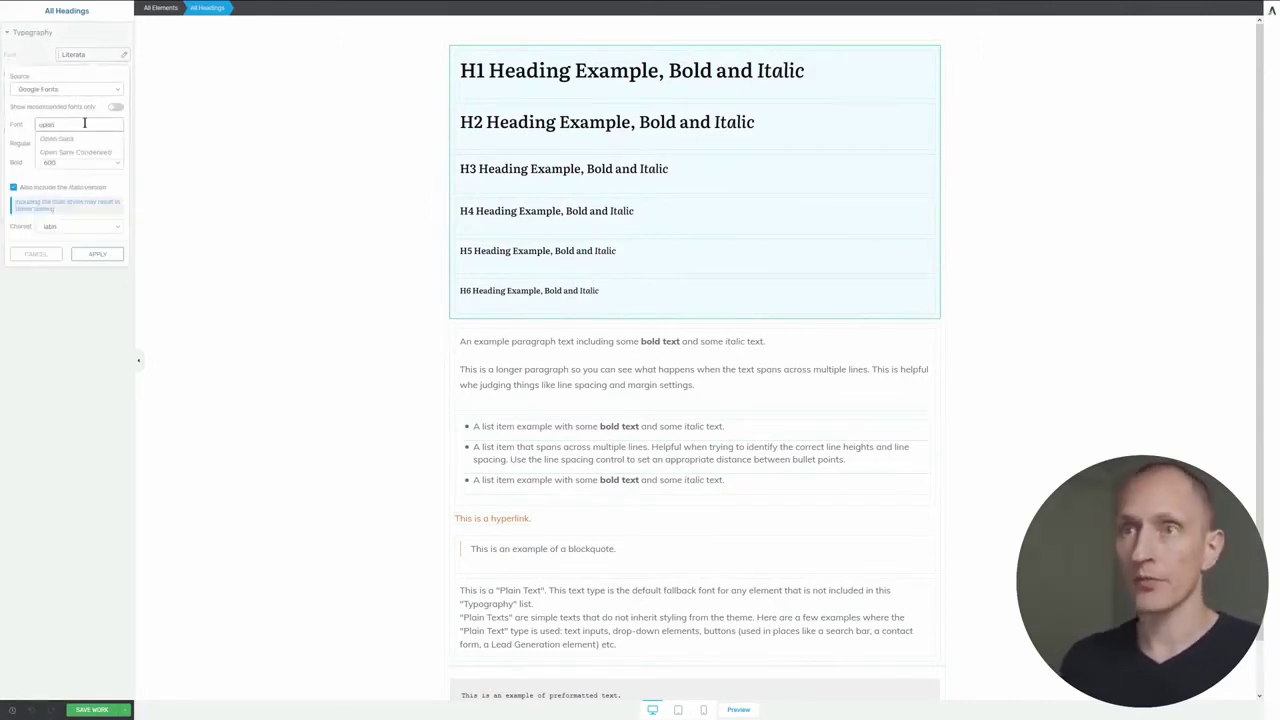
left_click(77, 138)
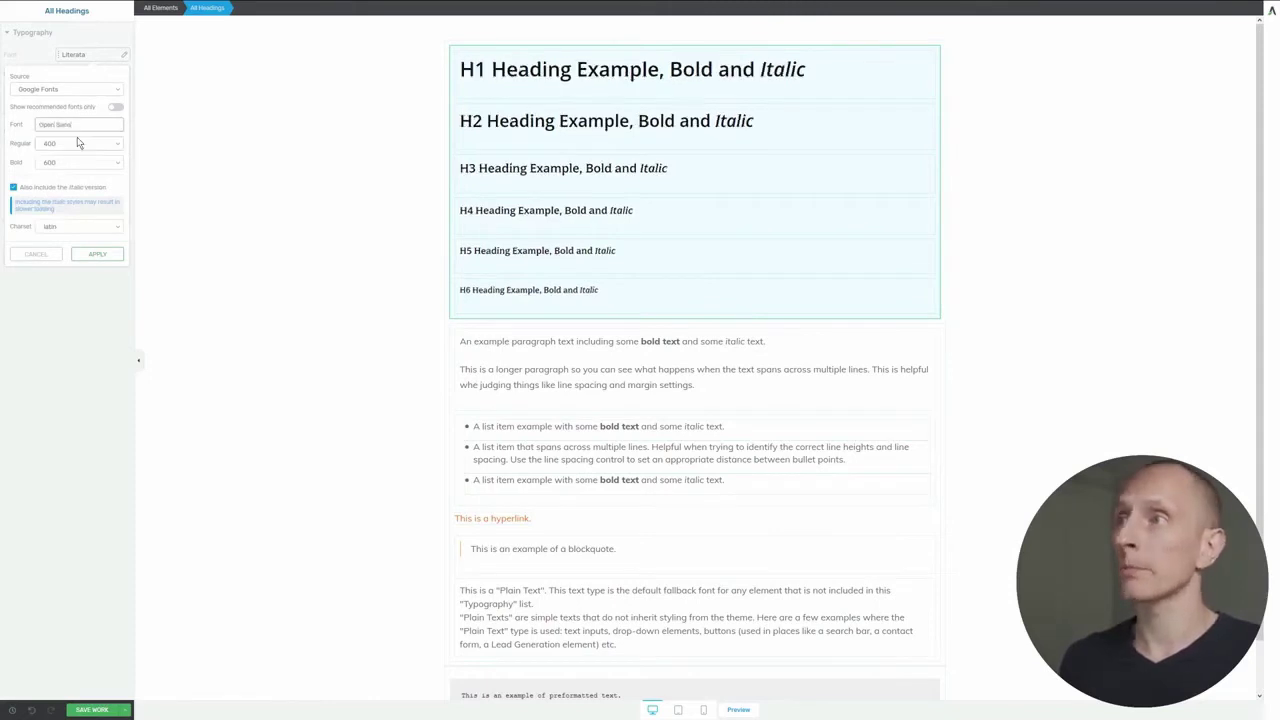
- Set the headings' regular weight to 400 and bold weight to 700, apply the font, and save the typography set
left_click(65, 147)
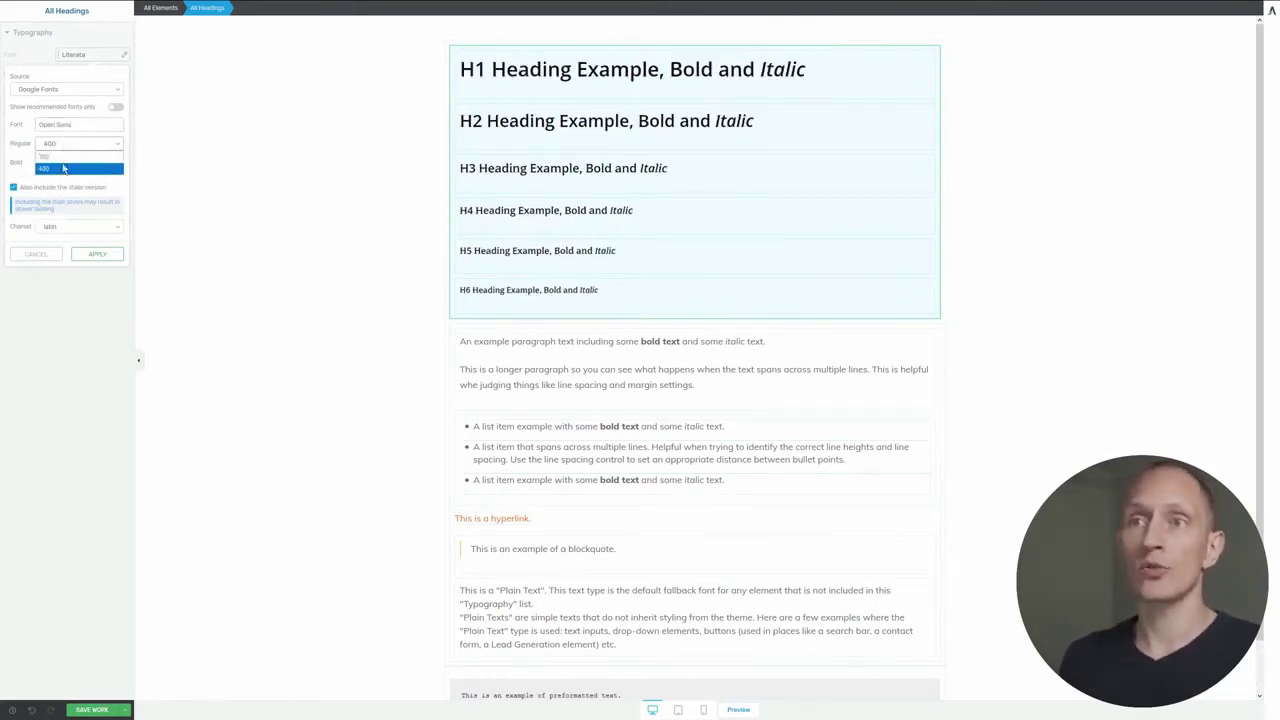
left_click(60, 158)
left_click(62, 163)
left_click(60, 187)
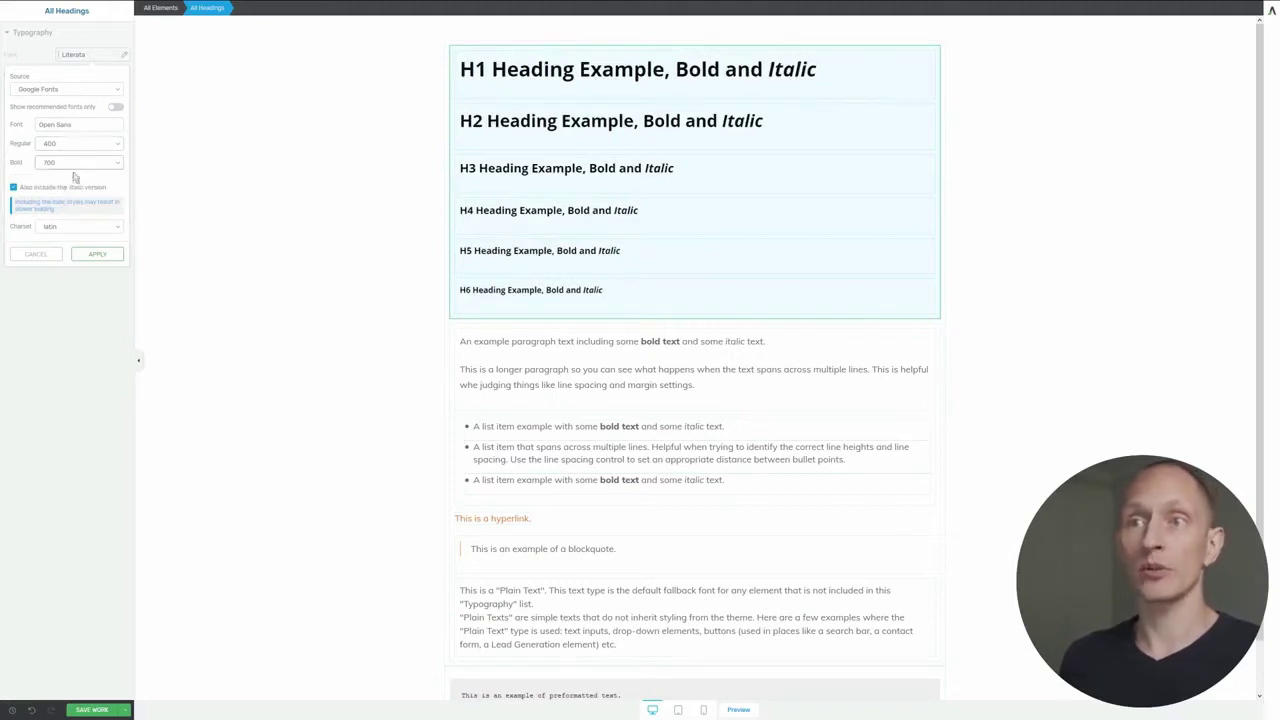
left_click(97, 254)
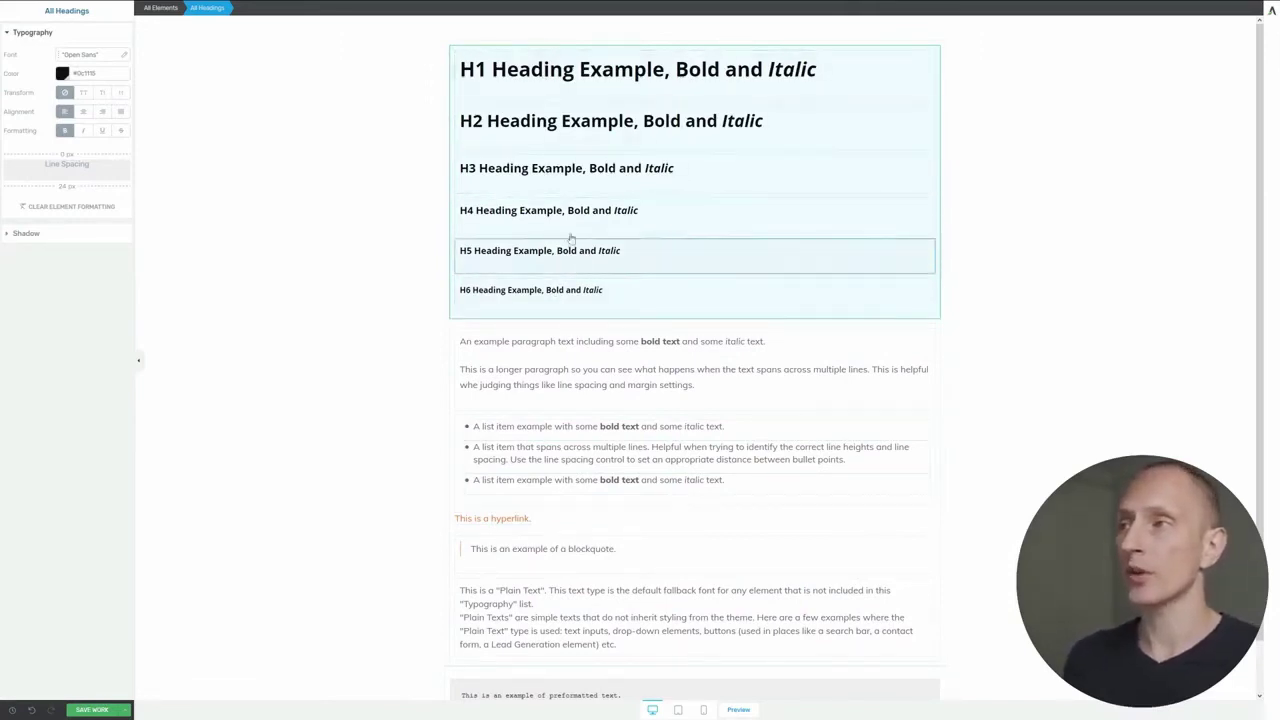
scroll(281, 204, "down", 1)
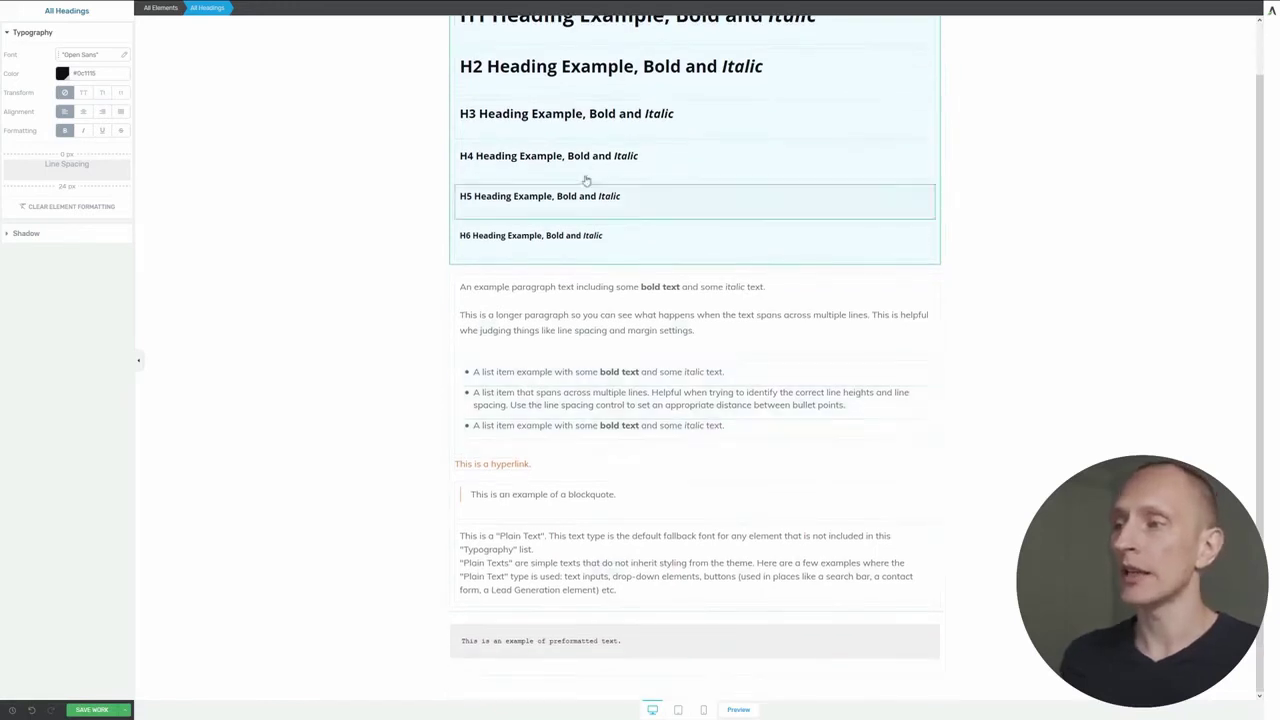
scroll(650, 160, "up", 1)
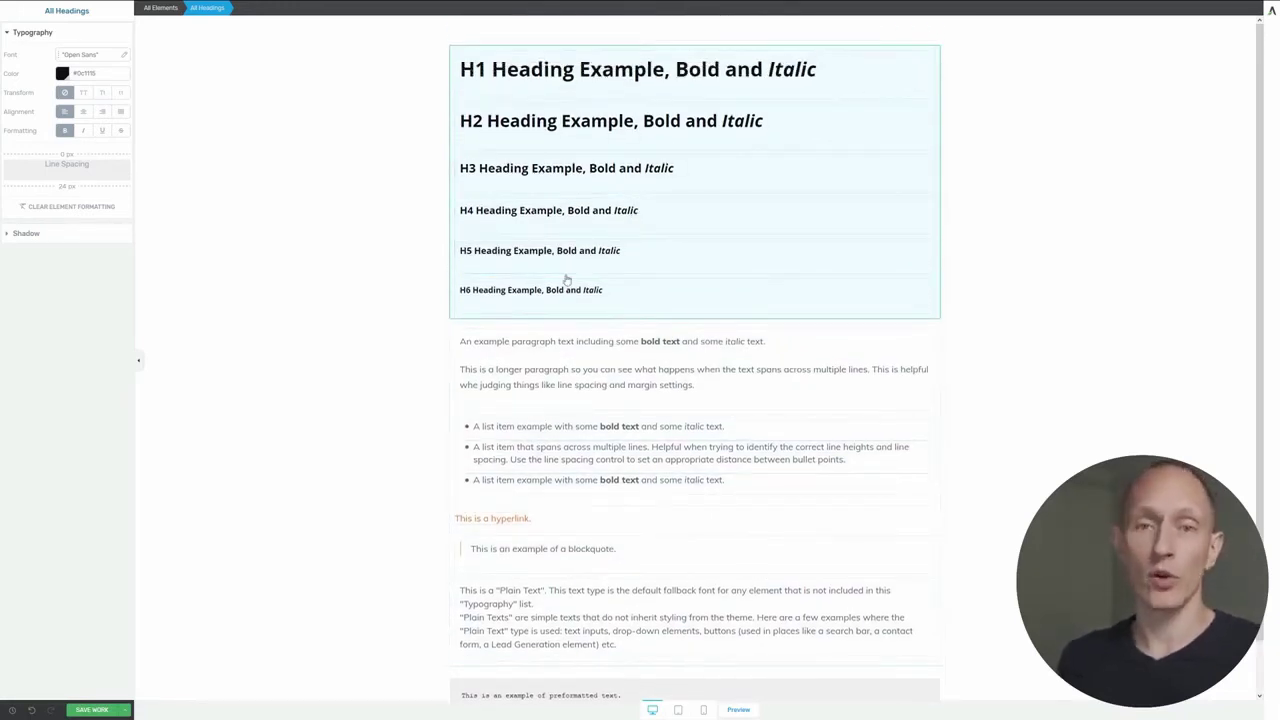
left_click(93, 709)
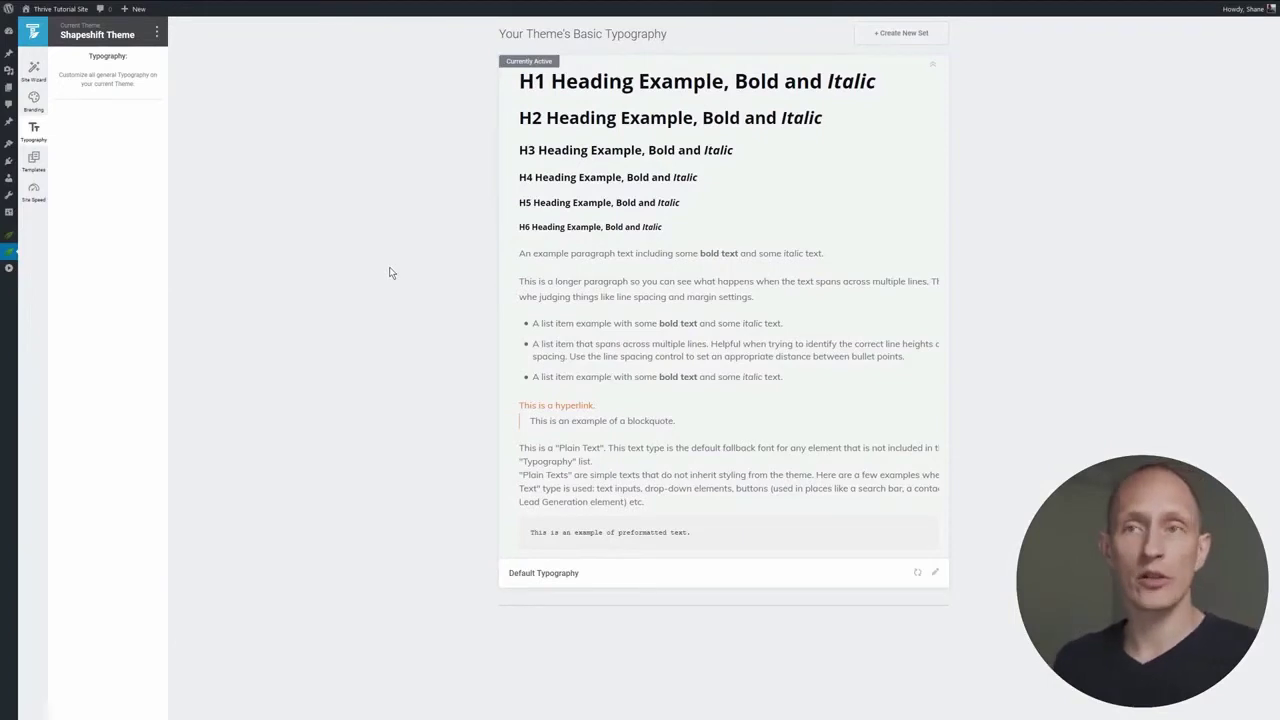
- In the theme's site speed settings, install and activate WP Fastest Cache and configure it for optimal caching with Thrive
left_click(34, 162)
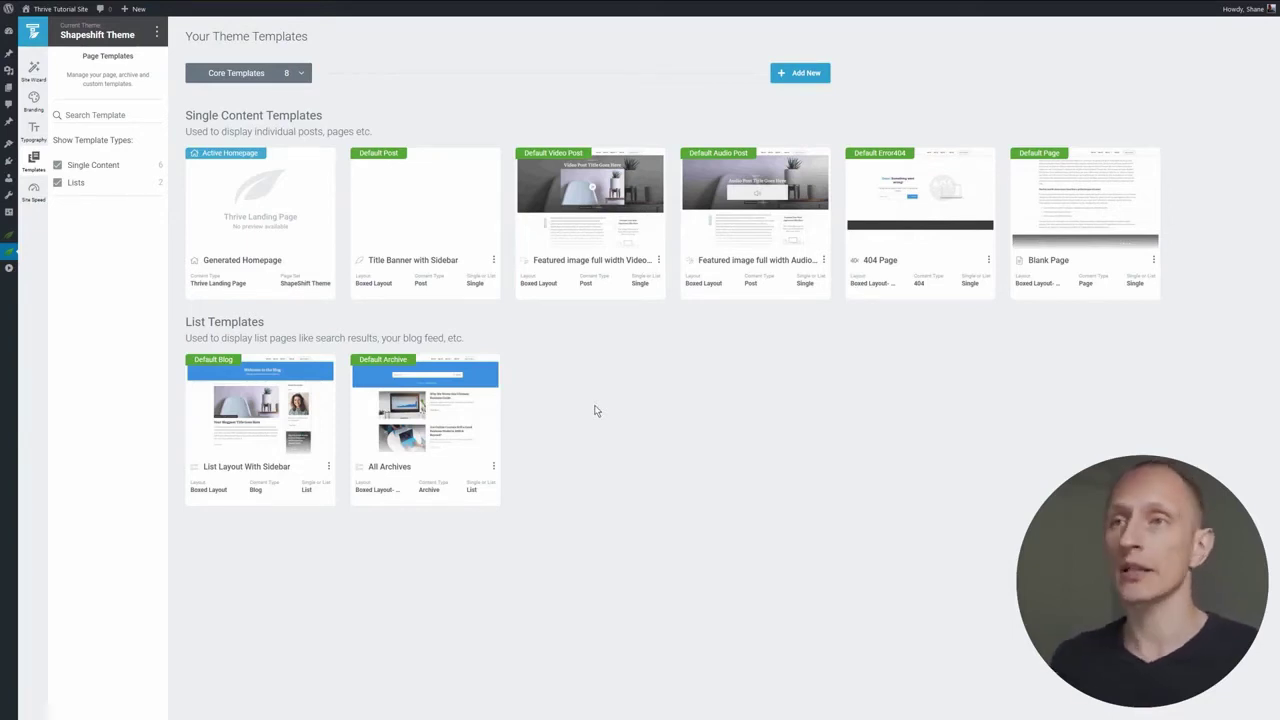
left_click(34, 192)
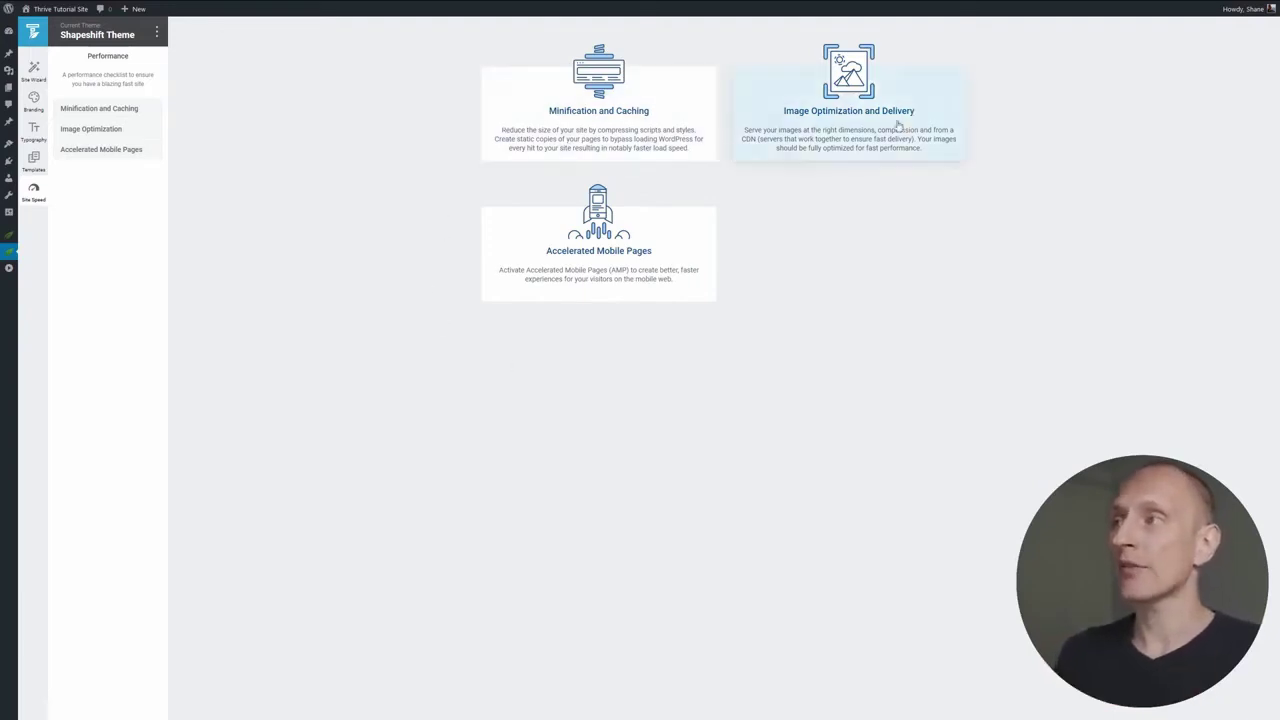
left_click(605, 115)
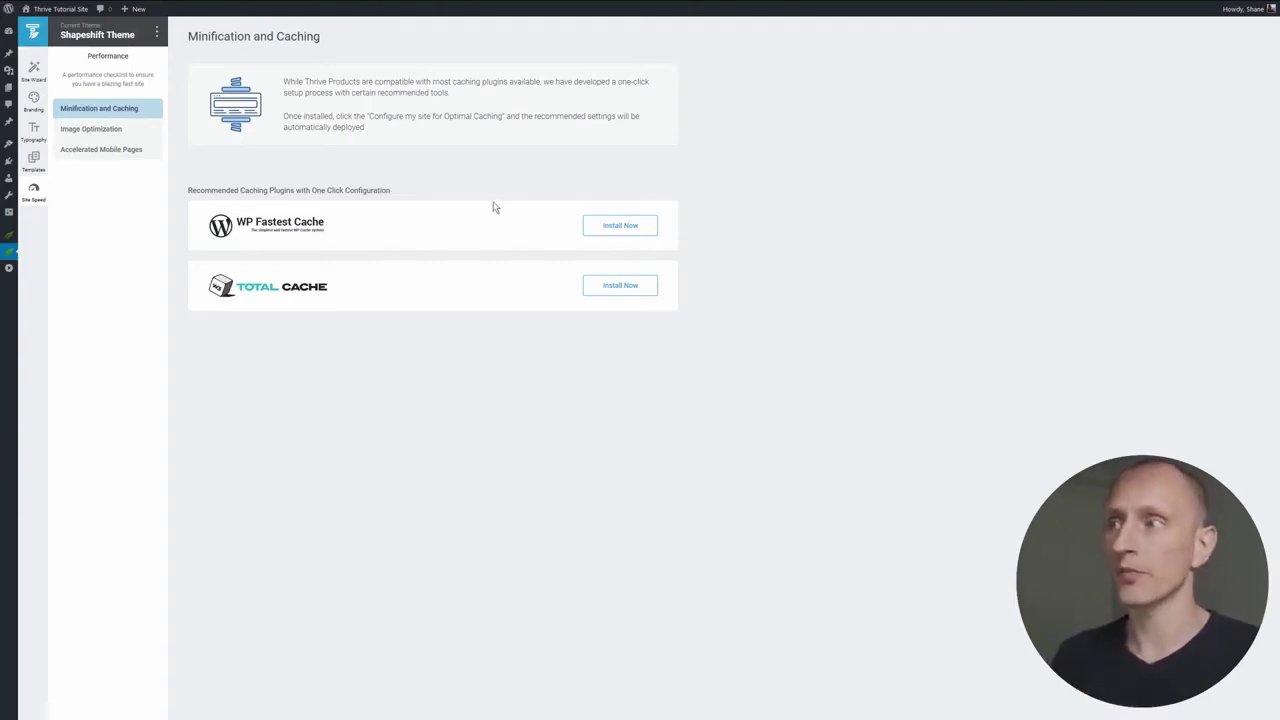
left_click(647, 231)
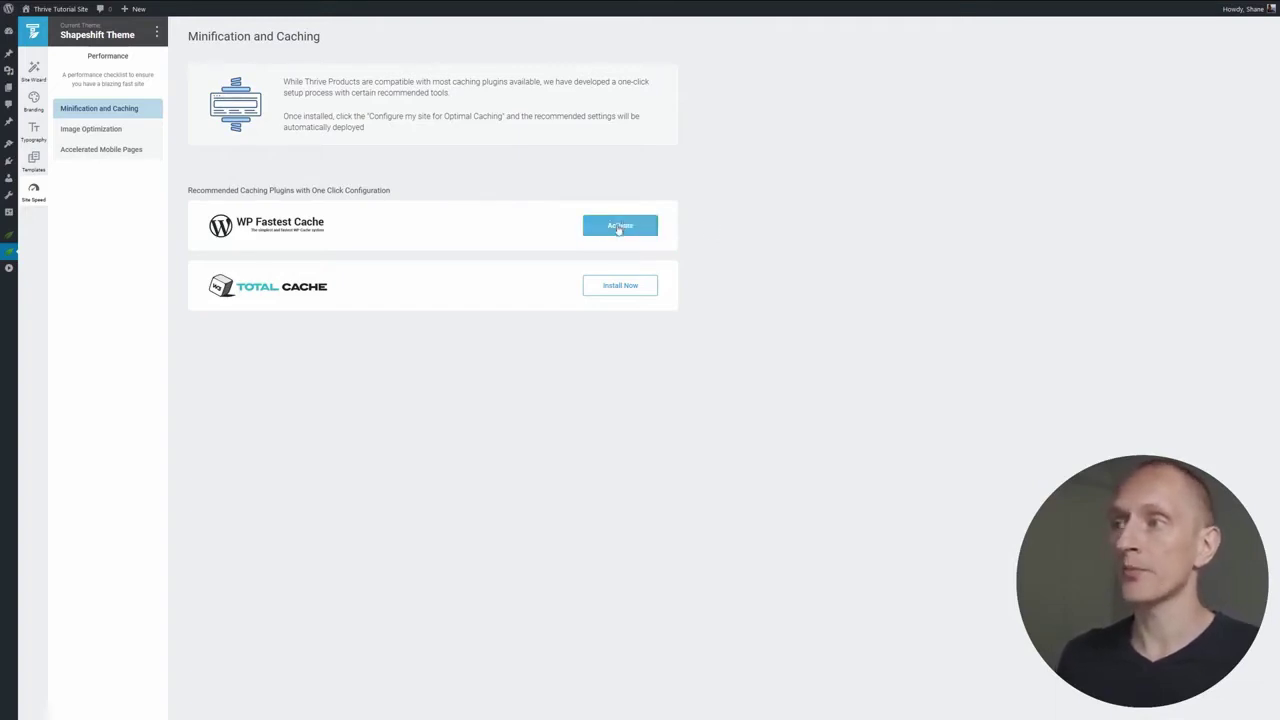
left_click(619, 226)
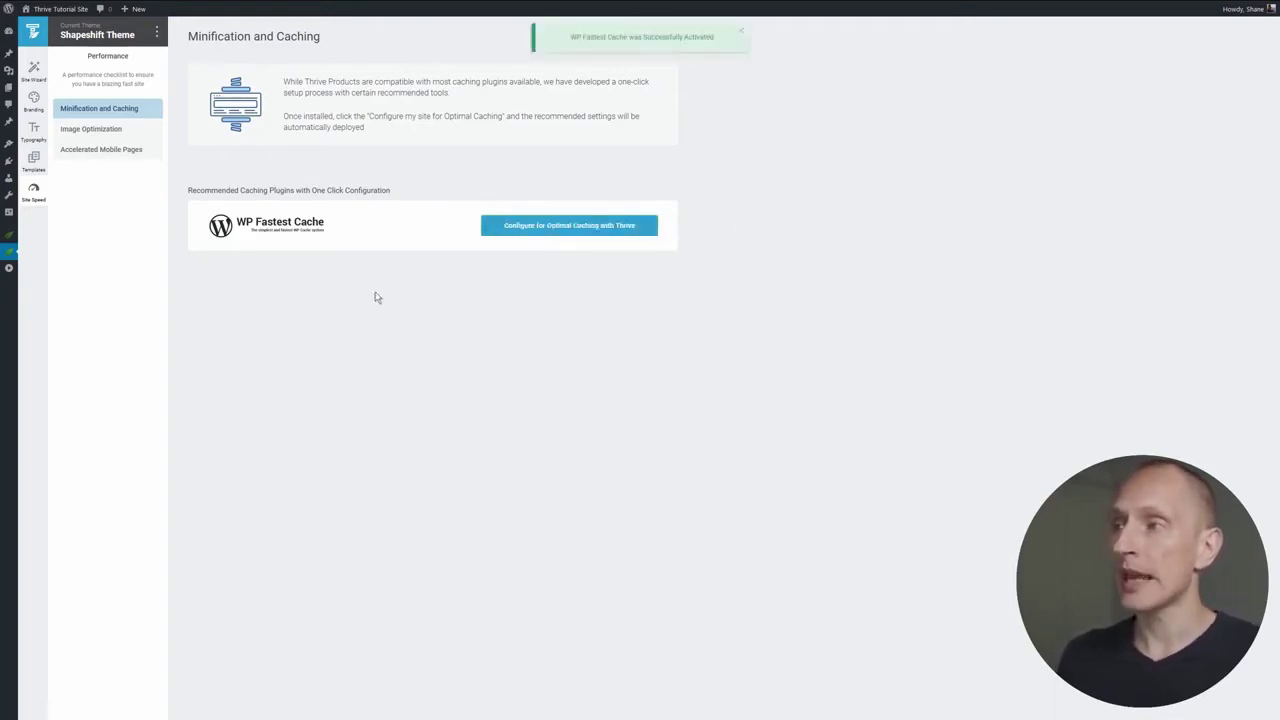
left_click(557, 232)
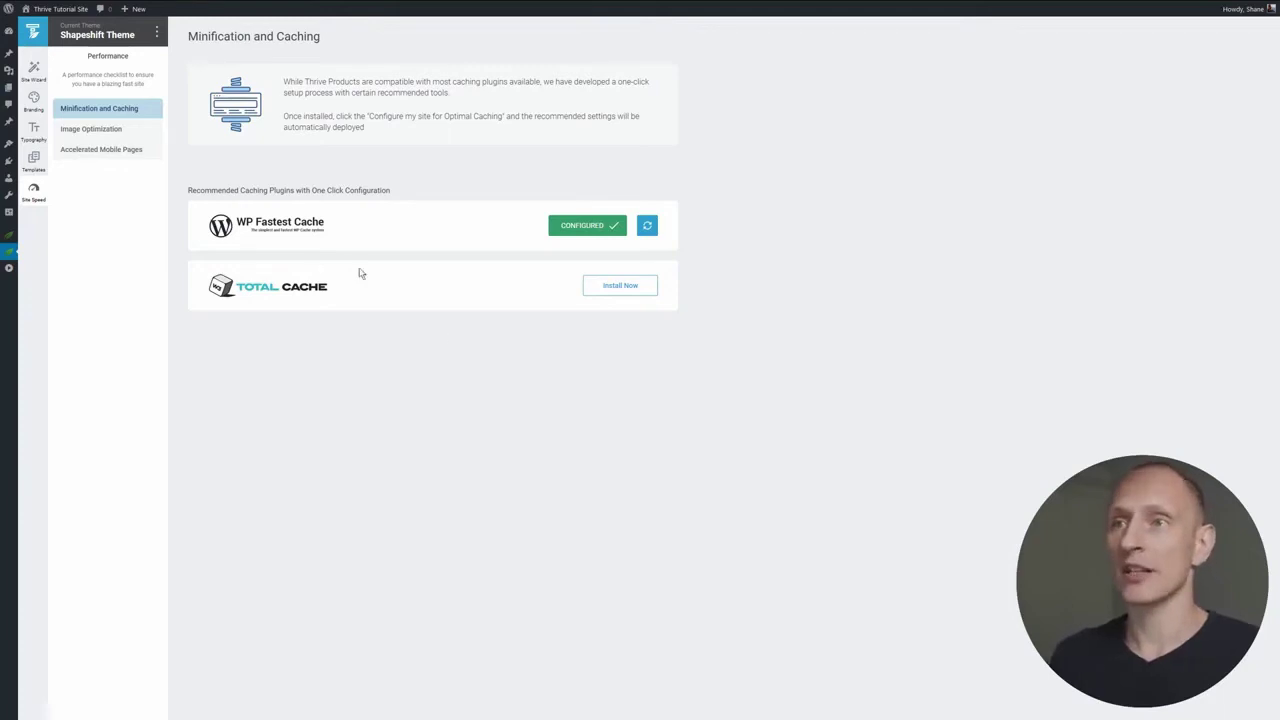
- Compare the fully automated and no-cost image optimization solutions, and install the recommended Optimole plugin
left_click(91, 133)
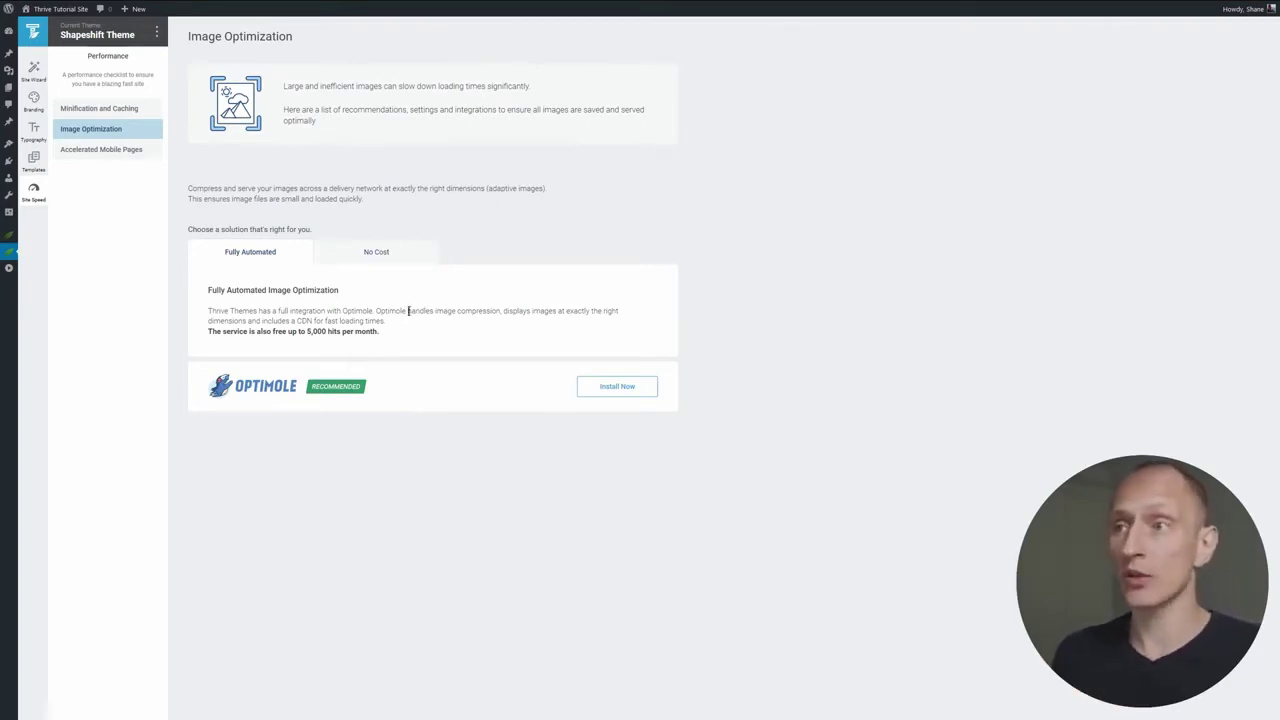
left_click(408, 262)
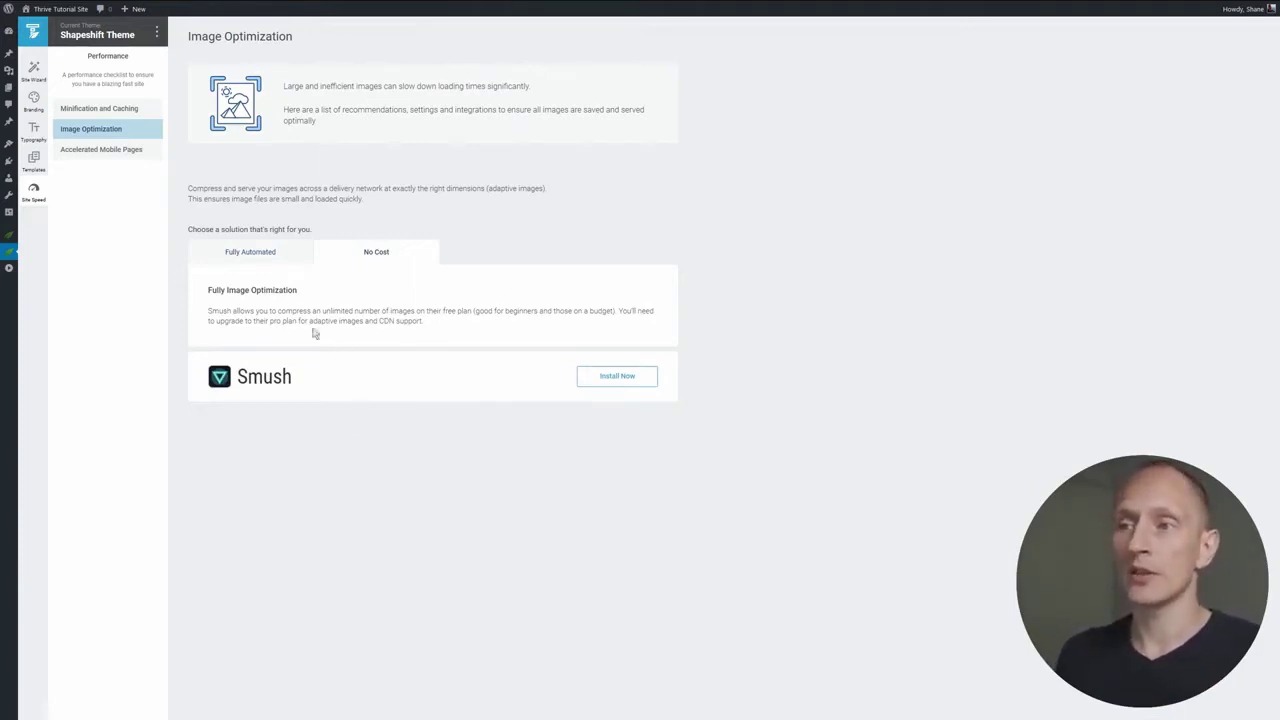
left_click(269, 259)
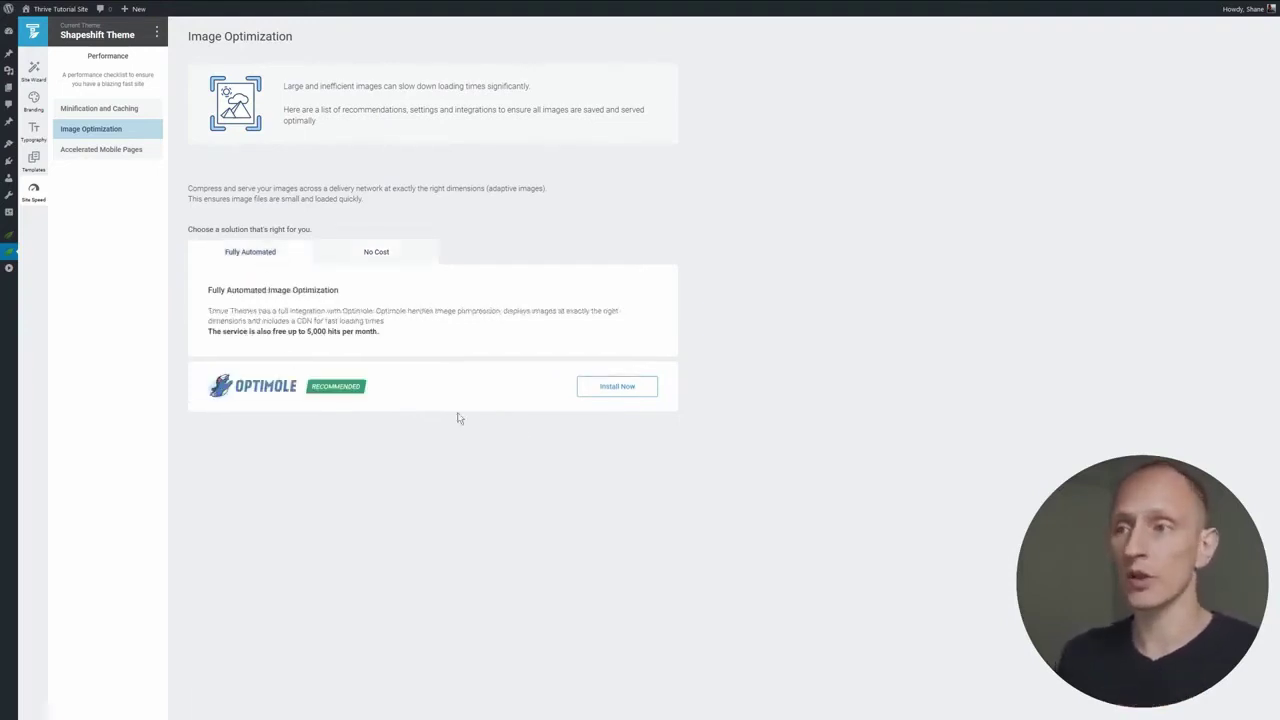
left_click(626, 388)
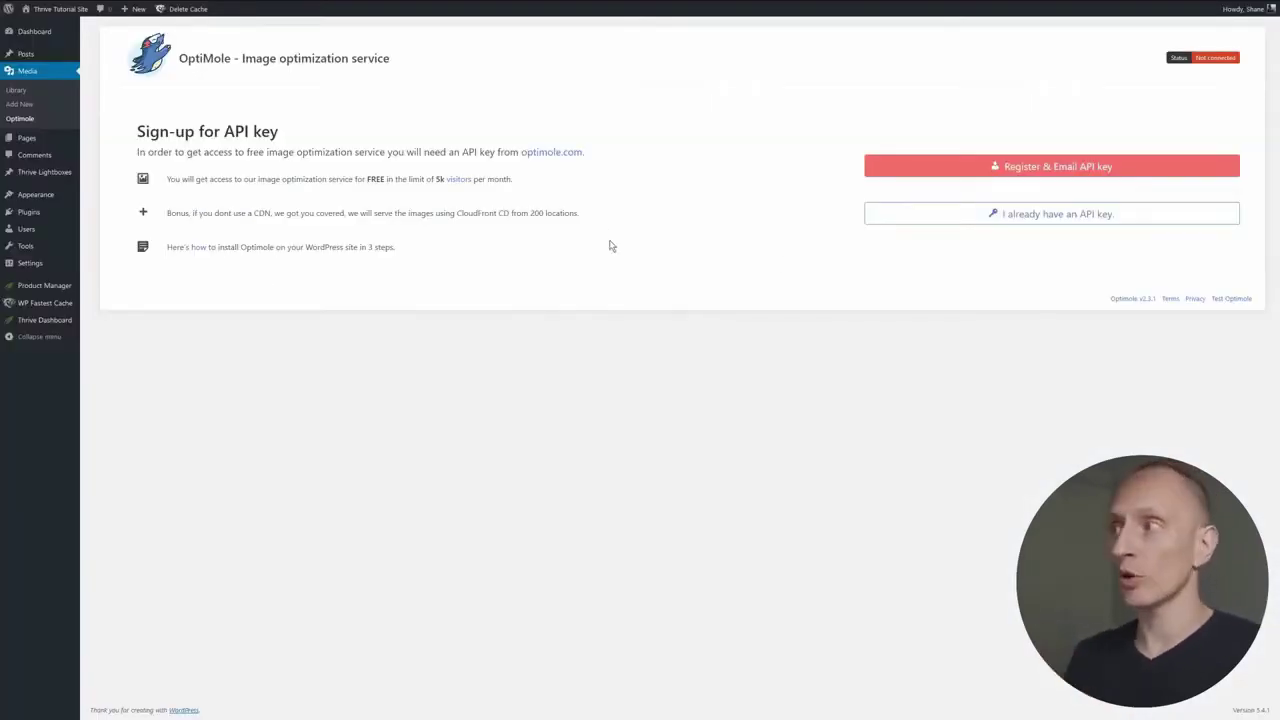
- Choose to use an existing API key, paste the Optimole API key, and connect the site to the OptiMole service
left_click(939, 214)
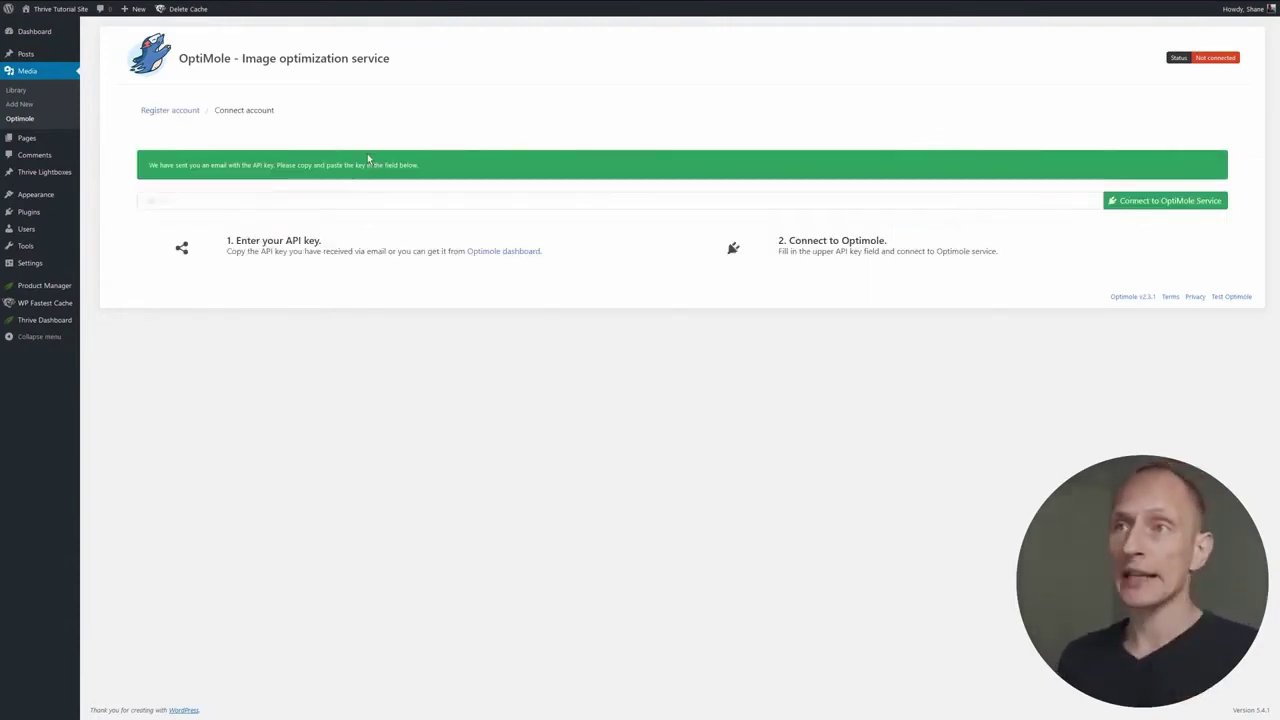
left_click(232, 197)
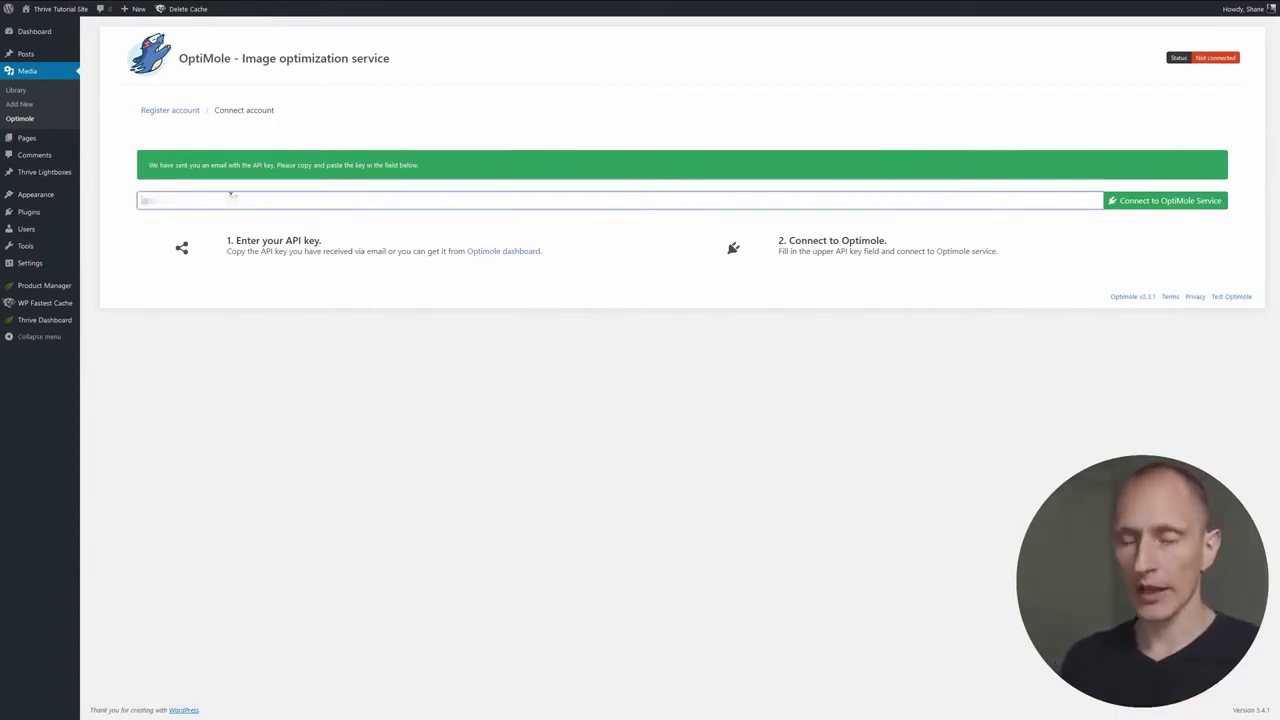
key("ctrl+v")
left_click(1161, 204)
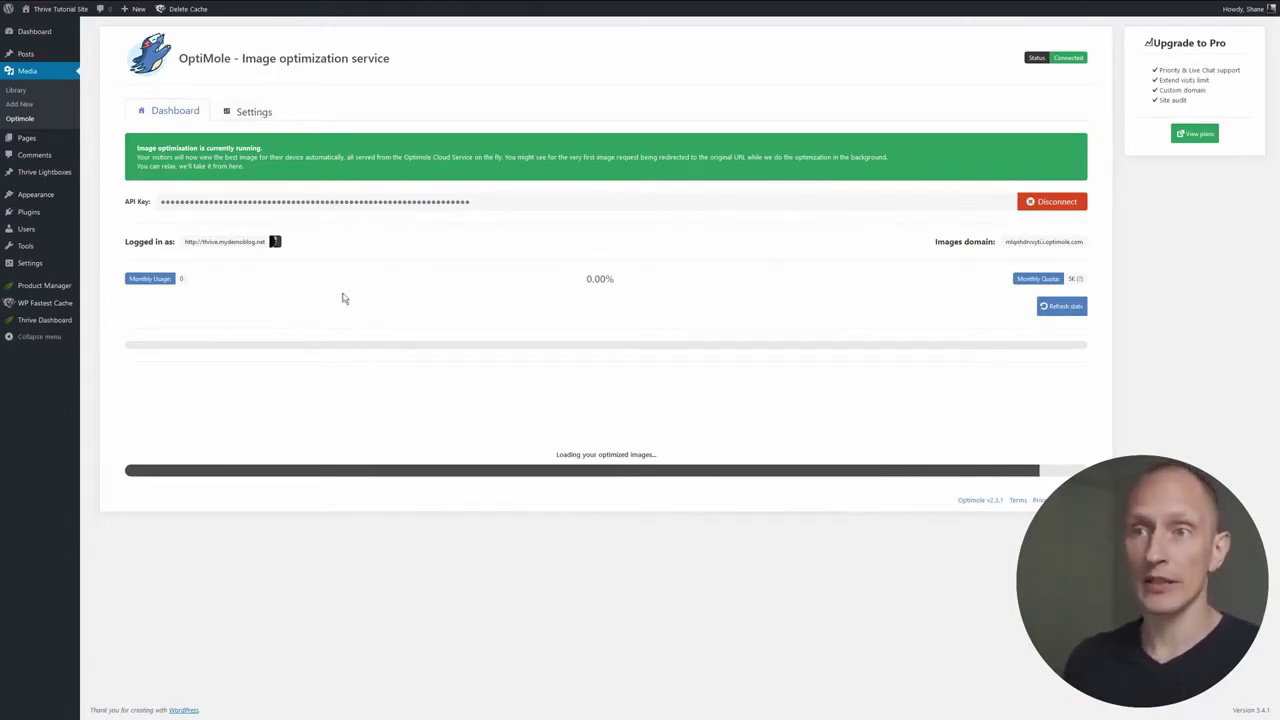
- Return to Thrive Theme Builder's image optimization settings, configure Optimole for optimal use with Thrive, and view the Accelerated Mobile Pages option
mouse_move(50, 322)
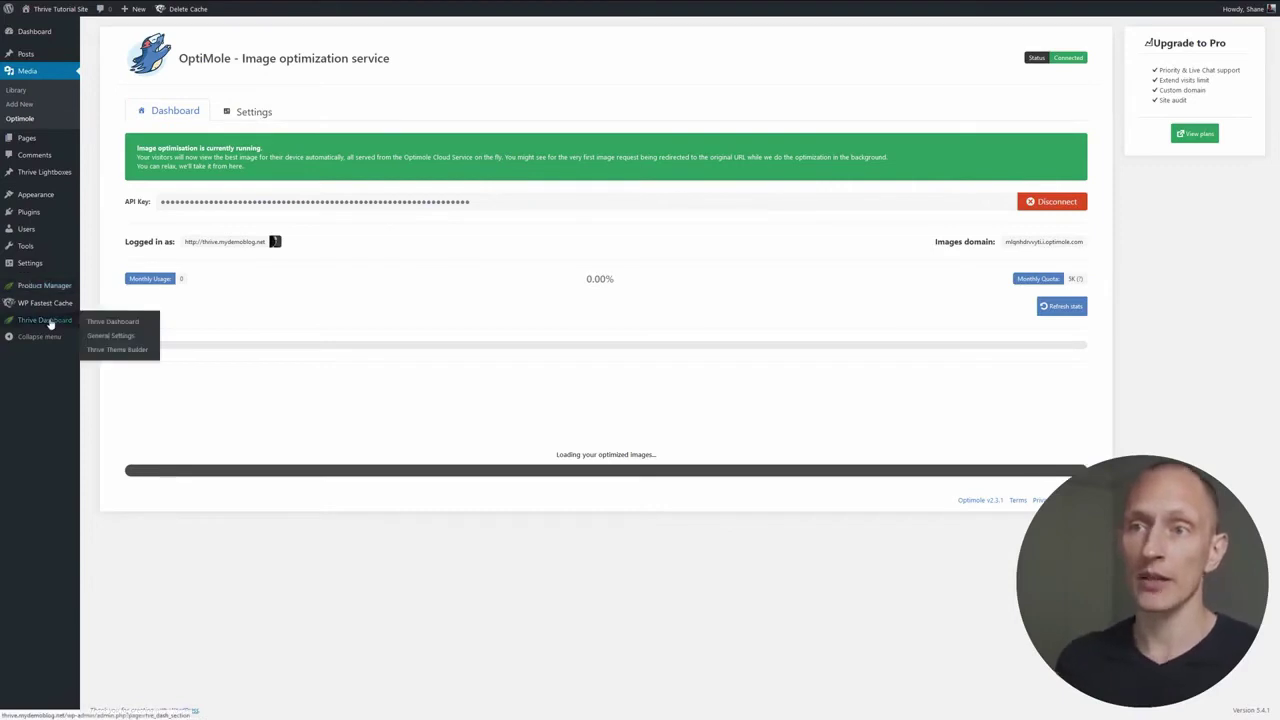
left_click(117, 352)
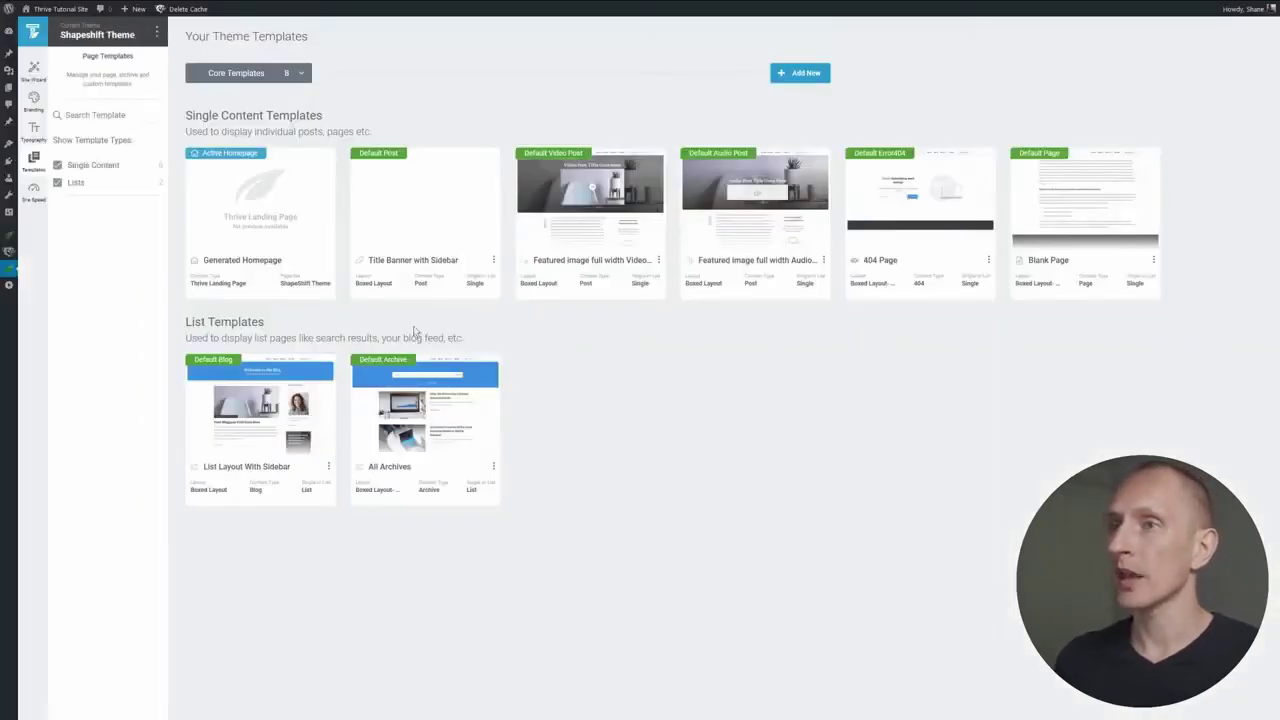
left_click(36, 193)
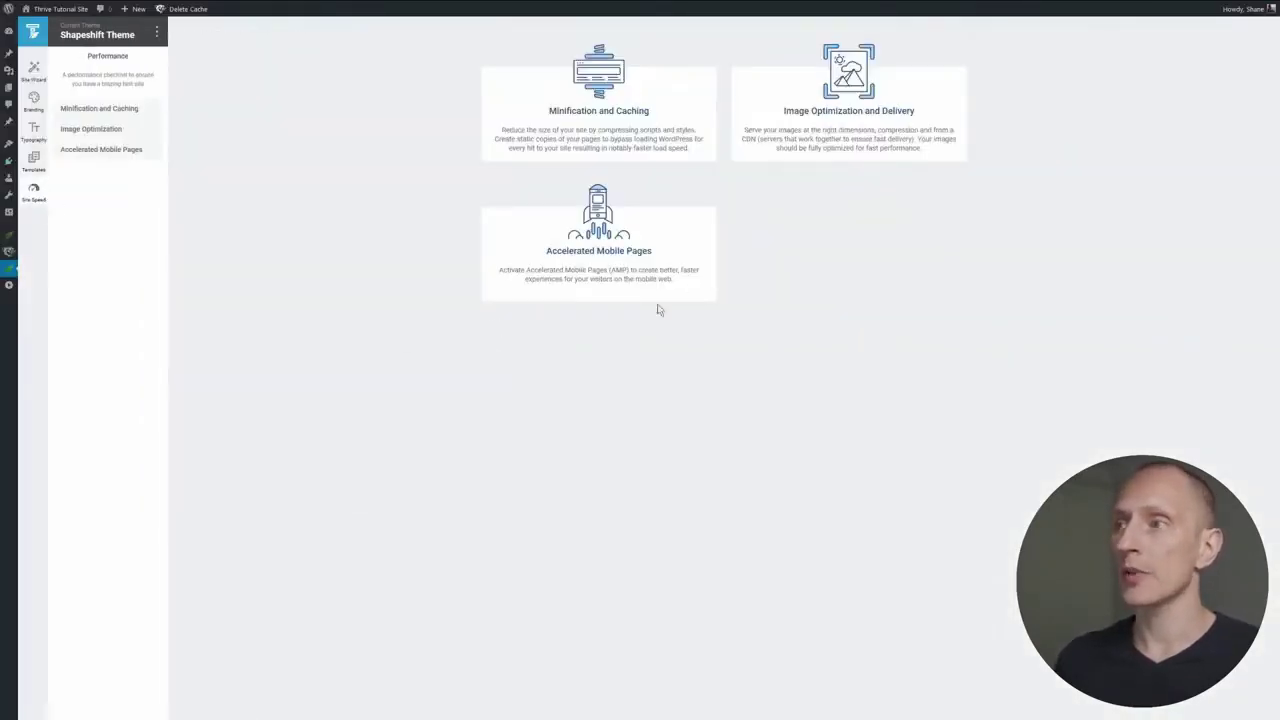
left_click(866, 110)
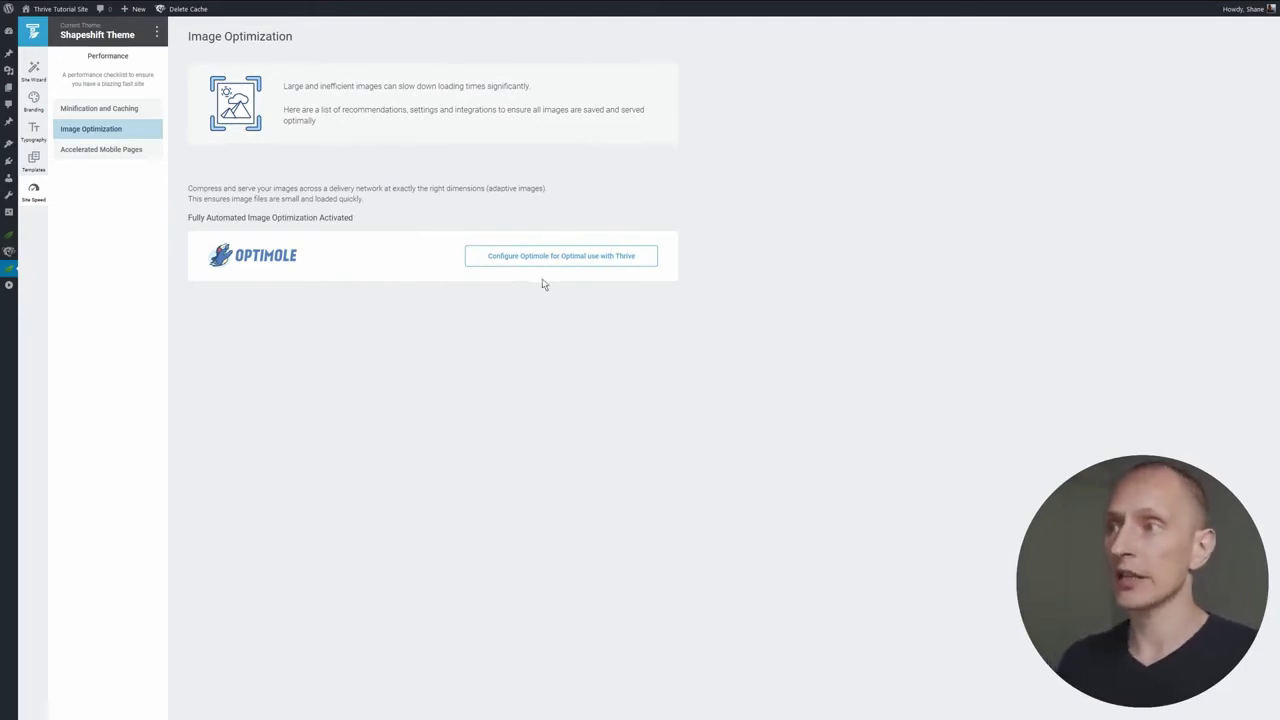
left_click(595, 262)
left_click(475, 349)
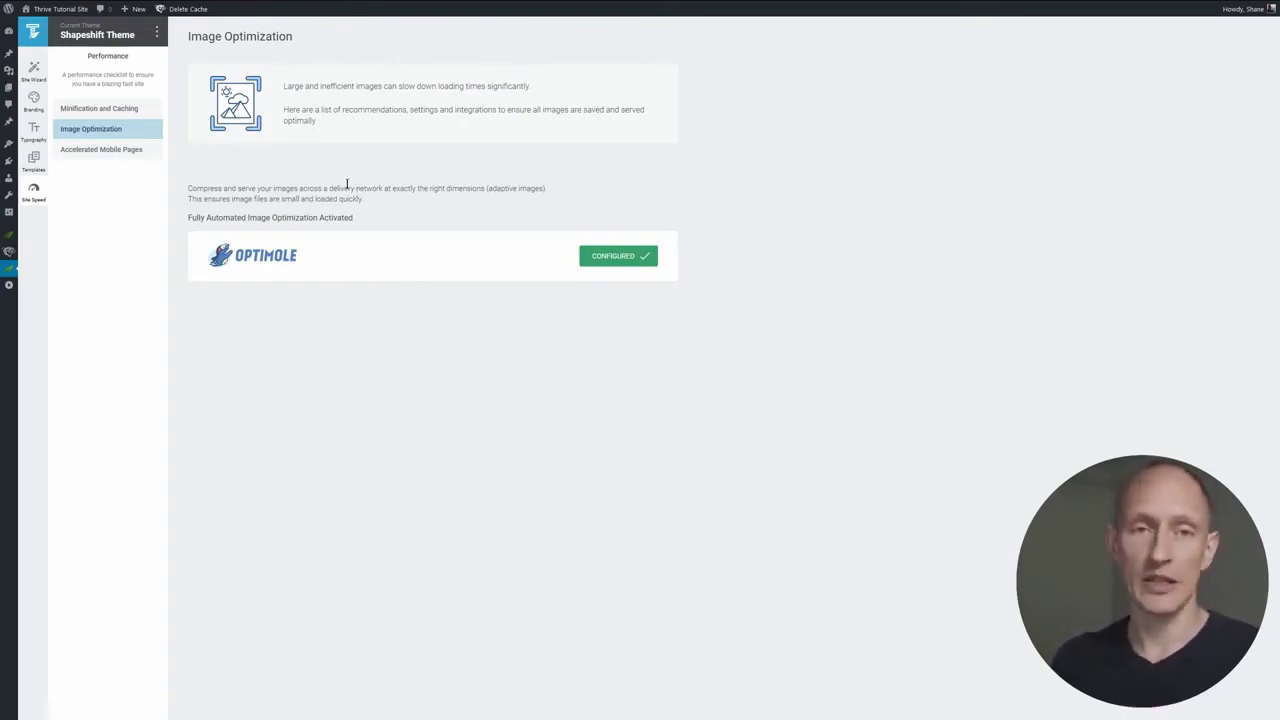
left_click(117, 152)
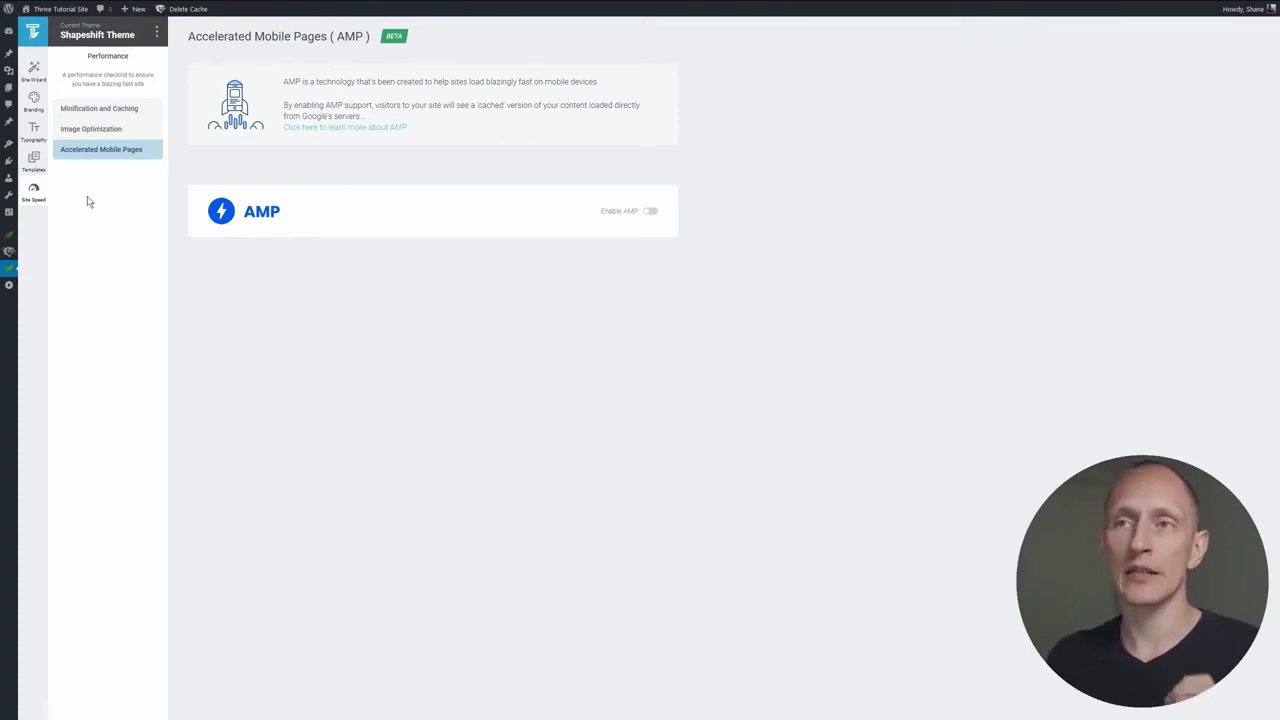
- Go to the WordPress menu editor and name the new menu "Main Menu"
mouse_move(9, 146)
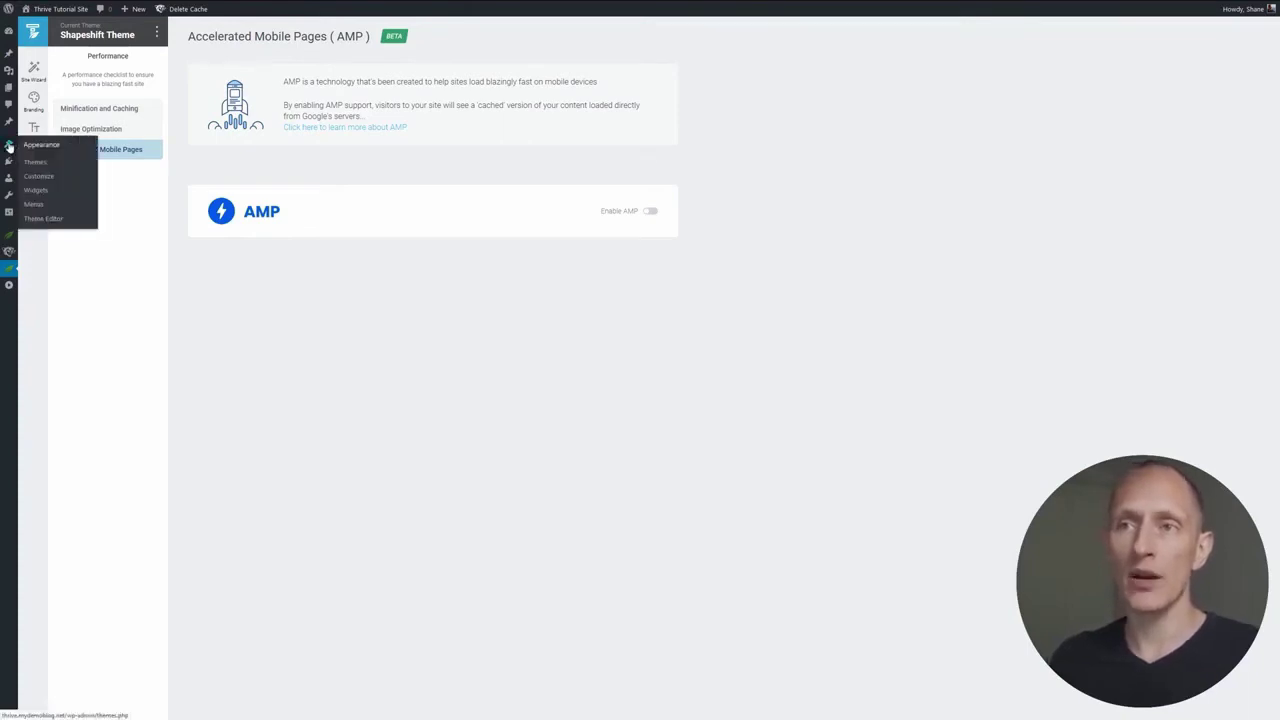
left_click(42, 206)
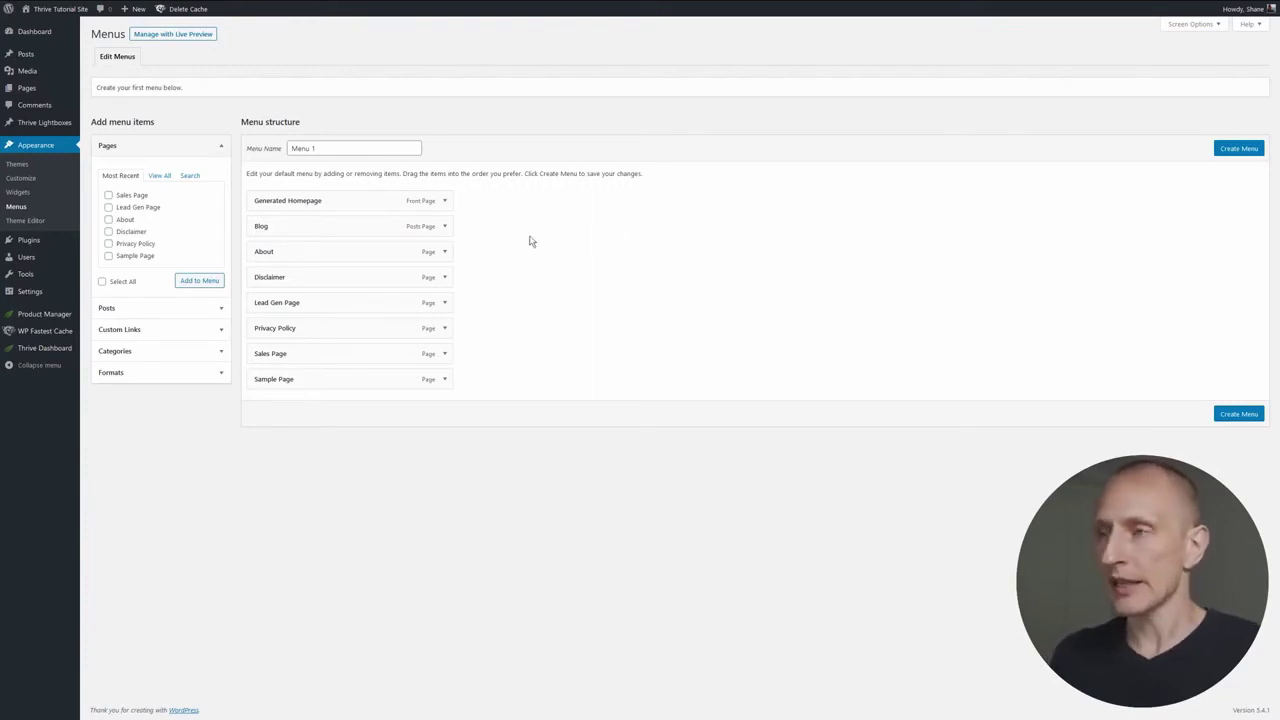
left_click_drag(333, 147, 175, 148)
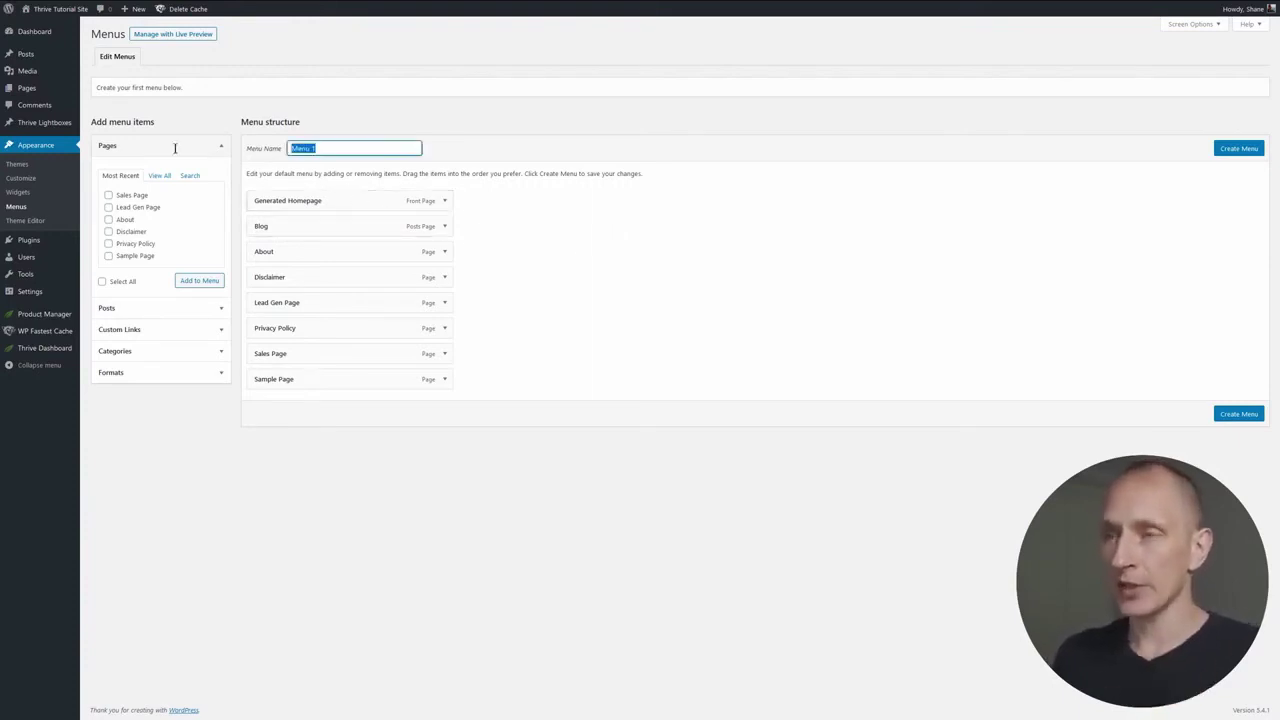
type("Main")
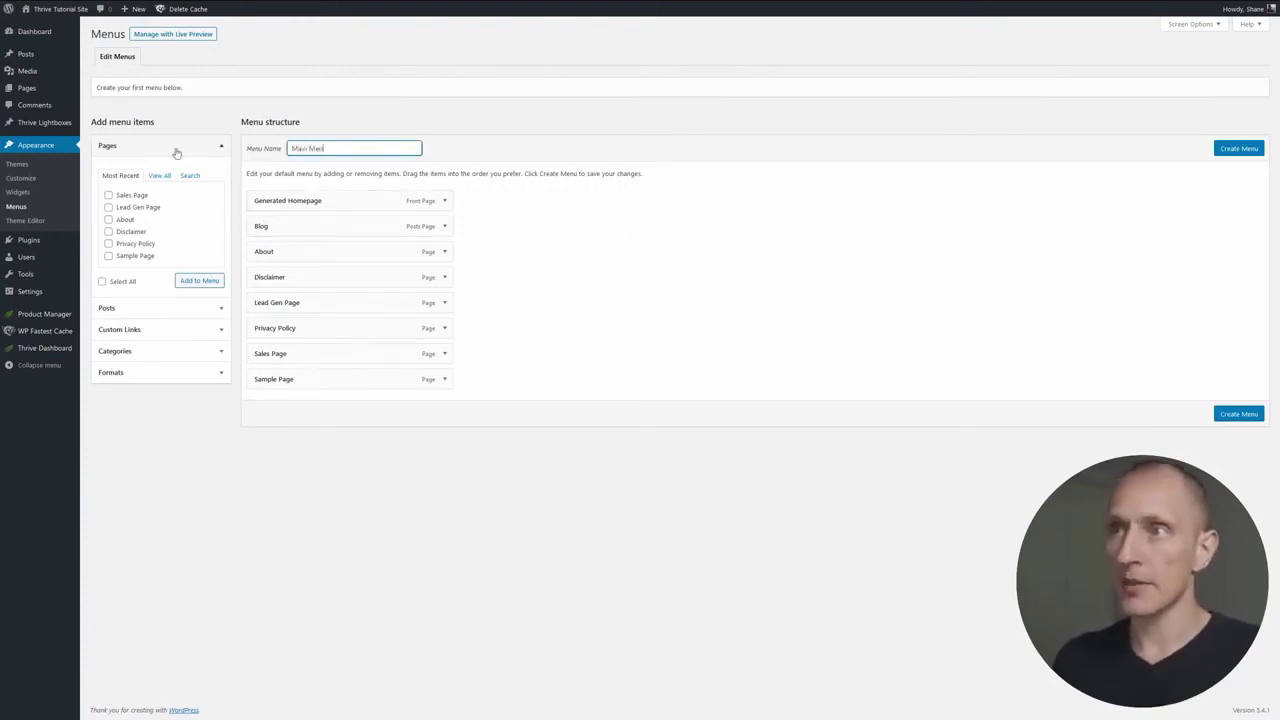
- Change the navigation label of the Generated Homepage menu item to "Home"
left_click(445, 201)
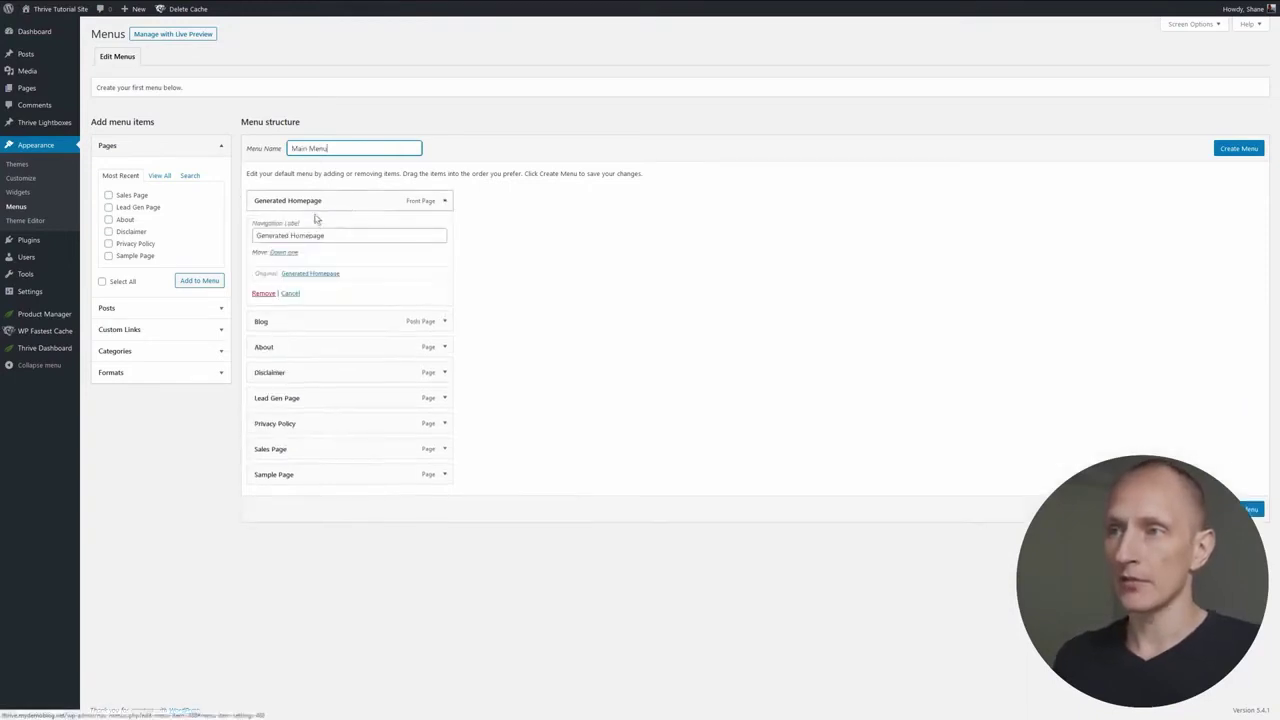
triple_click(343, 236)
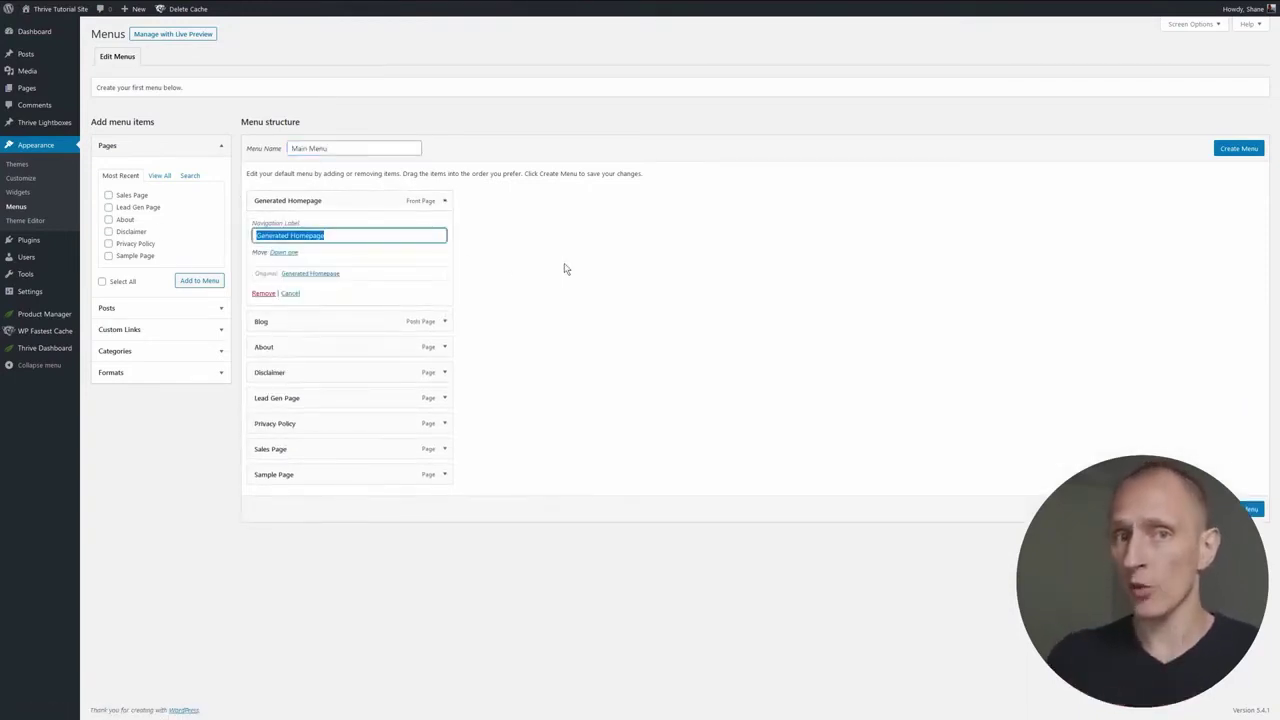
key("BackSpace")
type("Home")
left_click(540, 316)
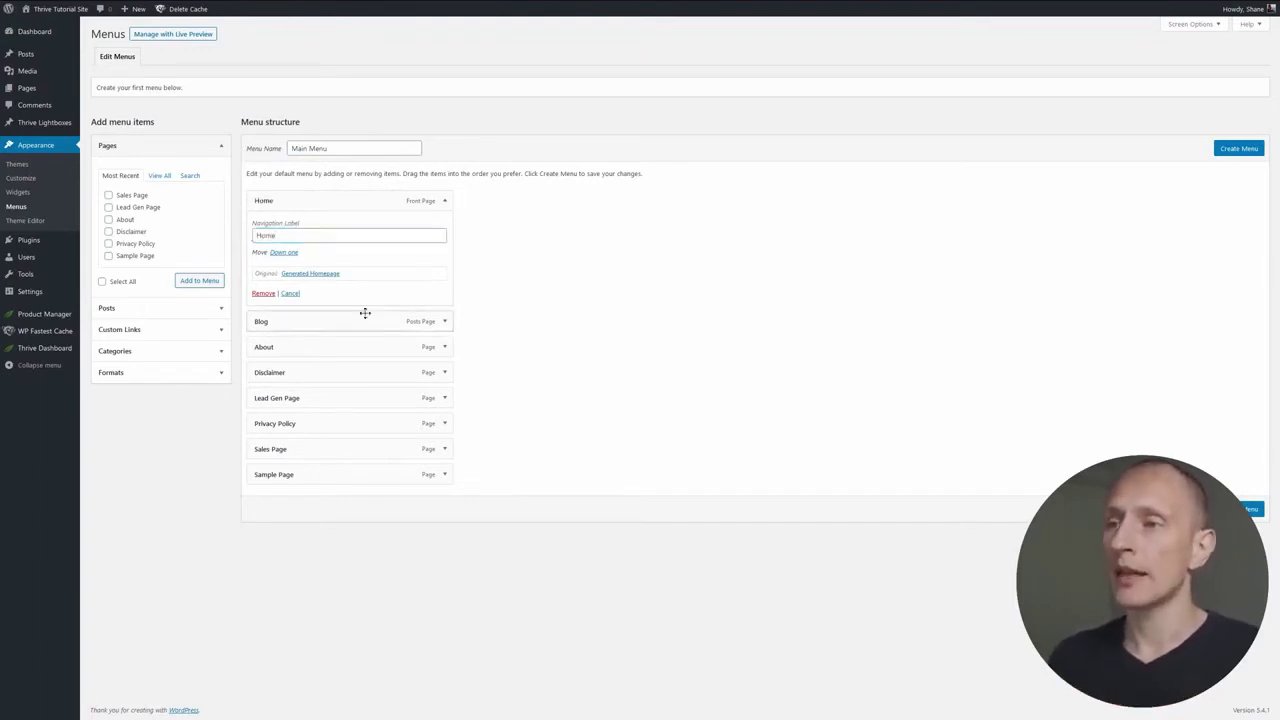
- Remove the Disclaimer, Lead Gen Page, Privacy Policy and Sample Page items from the main menu
left_click(445, 372)
left_click(262, 466)
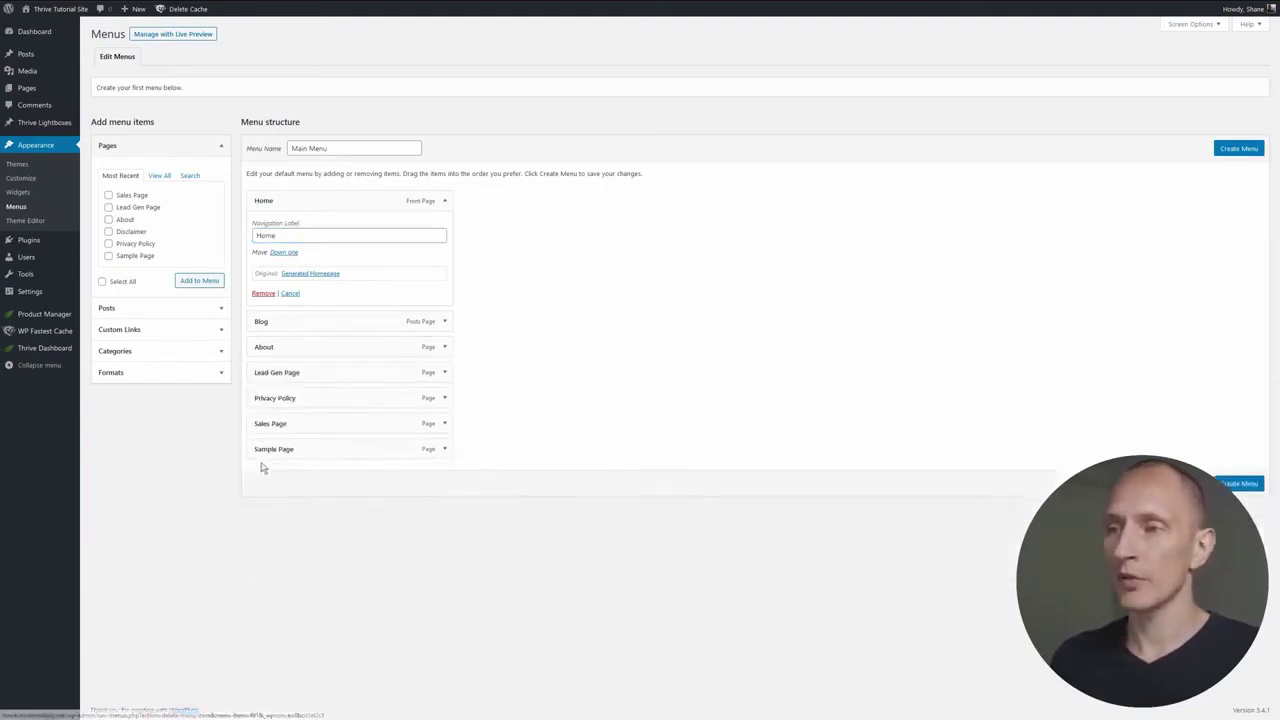
left_click(445, 374)
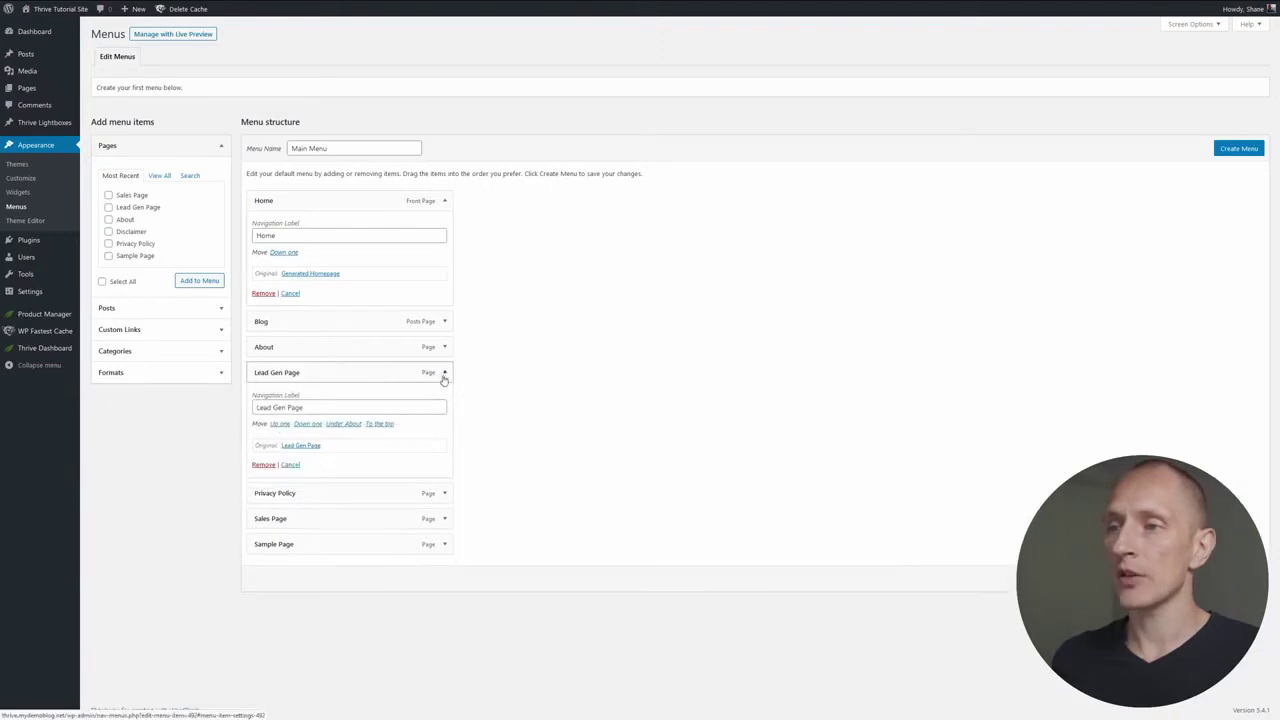
left_click(262, 465)
left_click(445, 372)
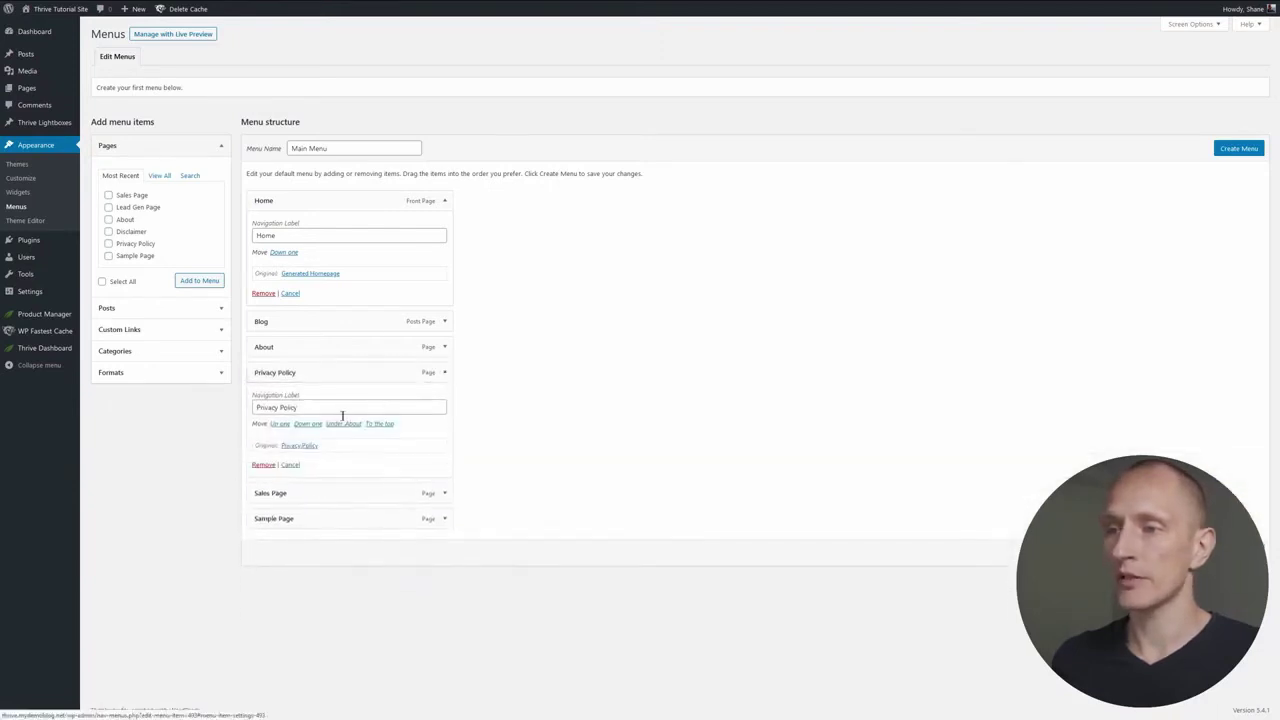
left_click(264, 466)
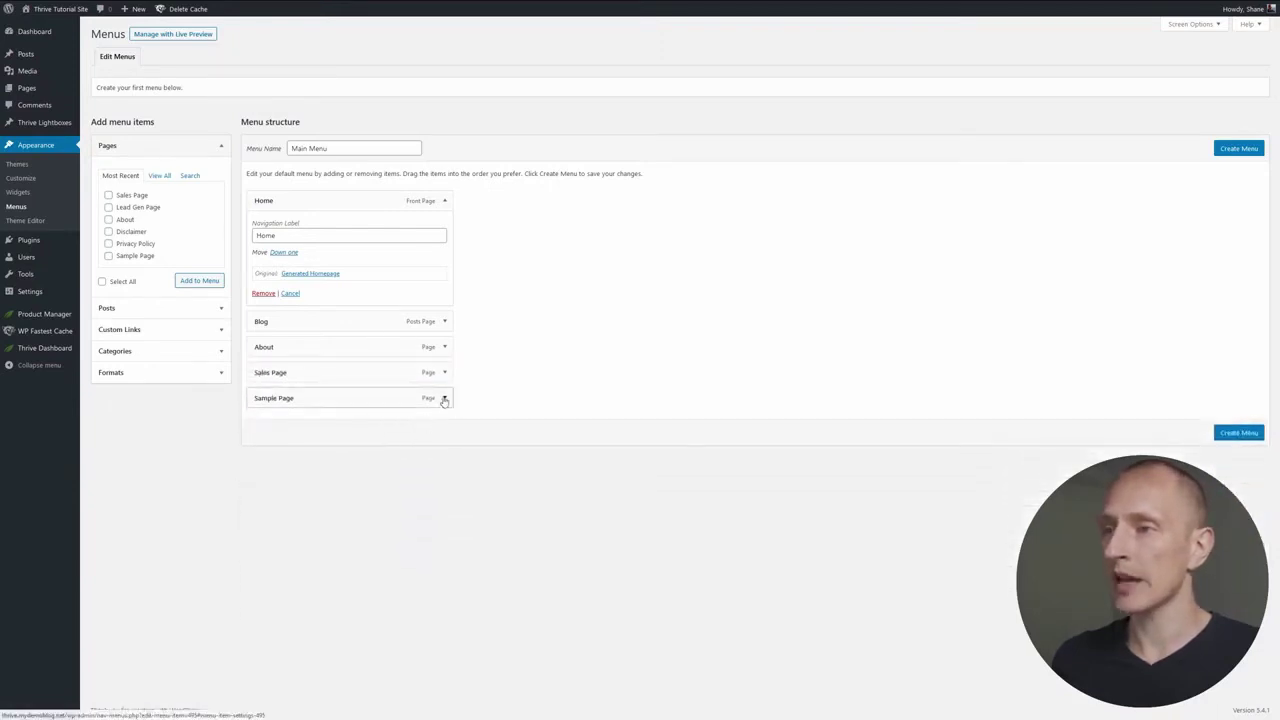
left_click(442, 399)
left_click(260, 491)
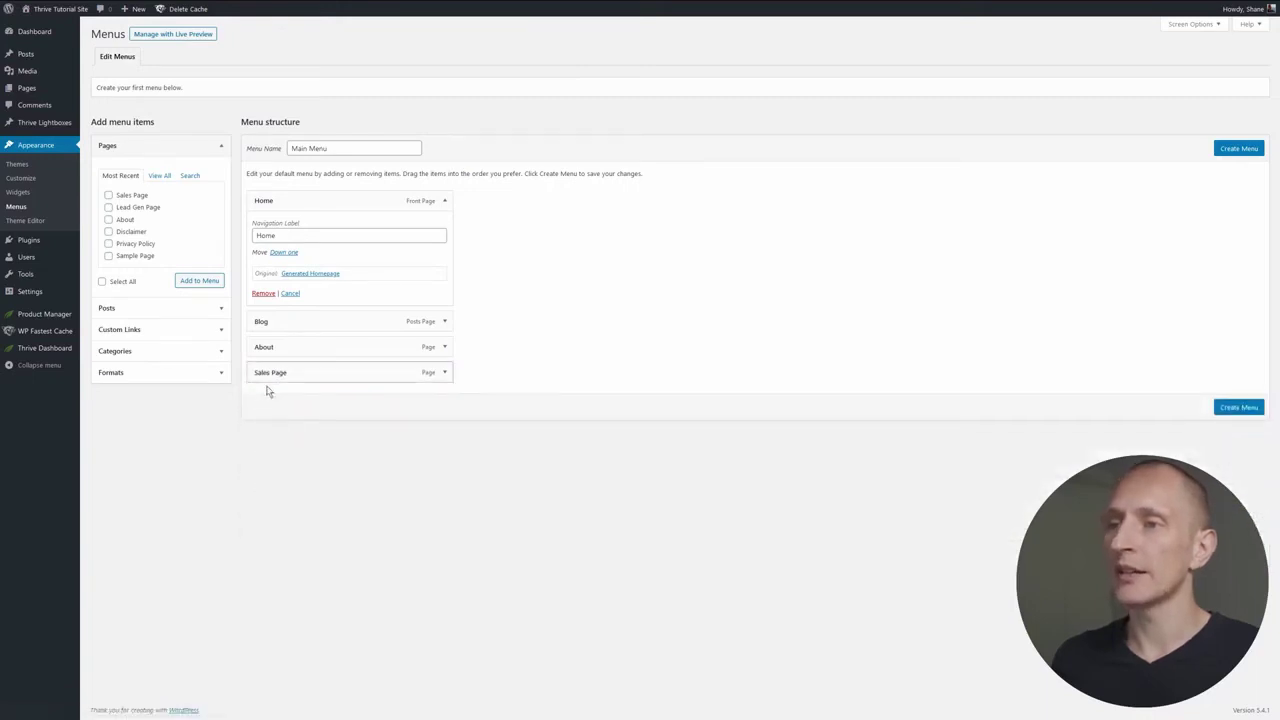
- Set the Sales Page item's navigation label to "Lightroom Presets" and create the main menu
left_click(445, 372)
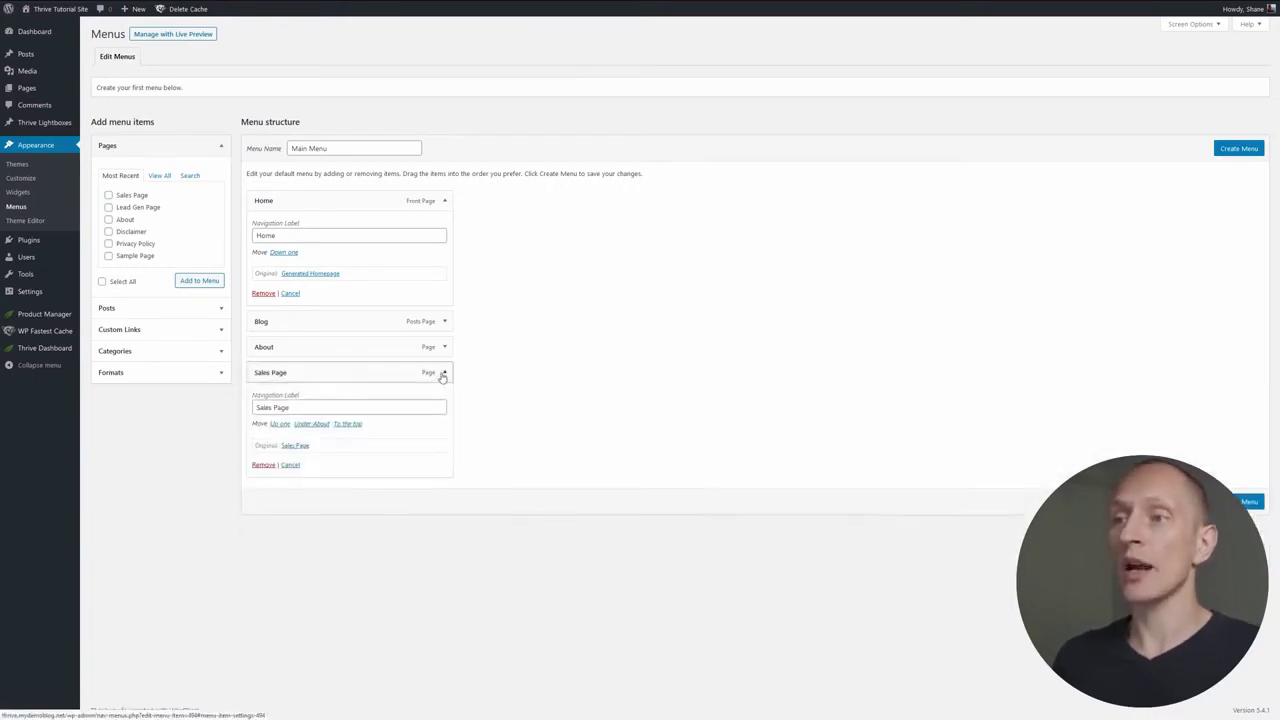
triple_click(306, 406)
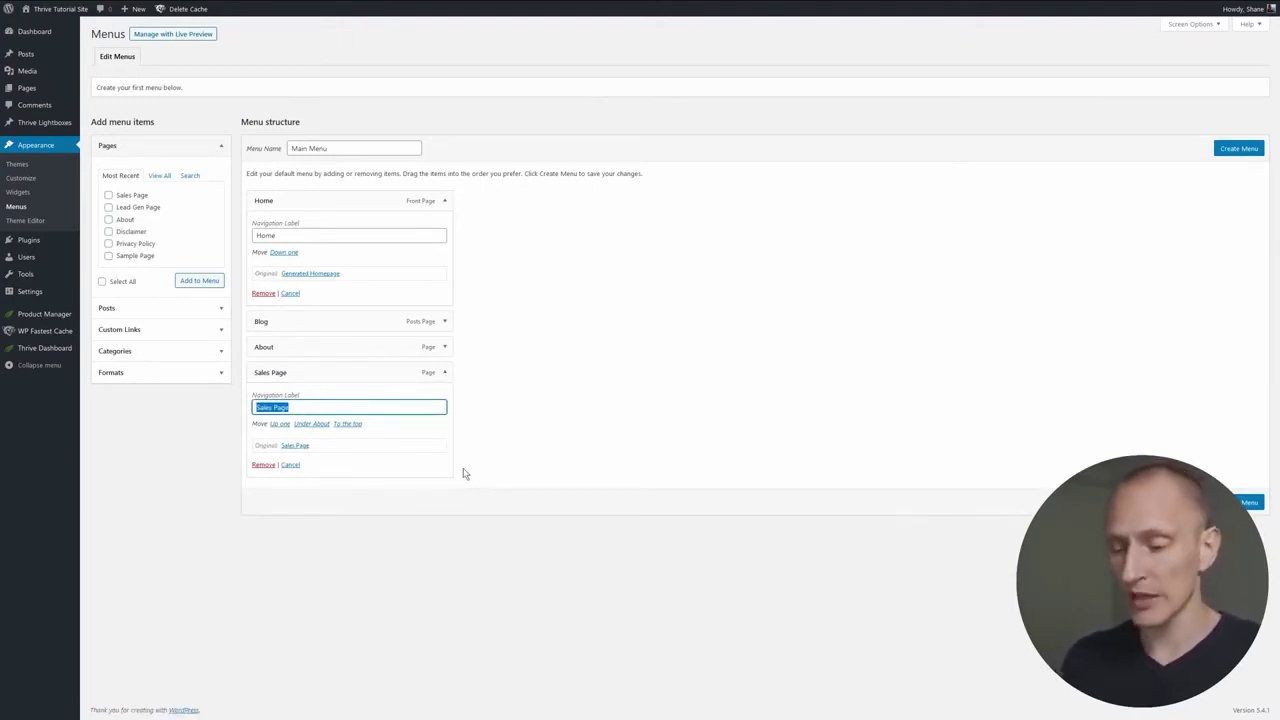
type("Lightroom Presets")
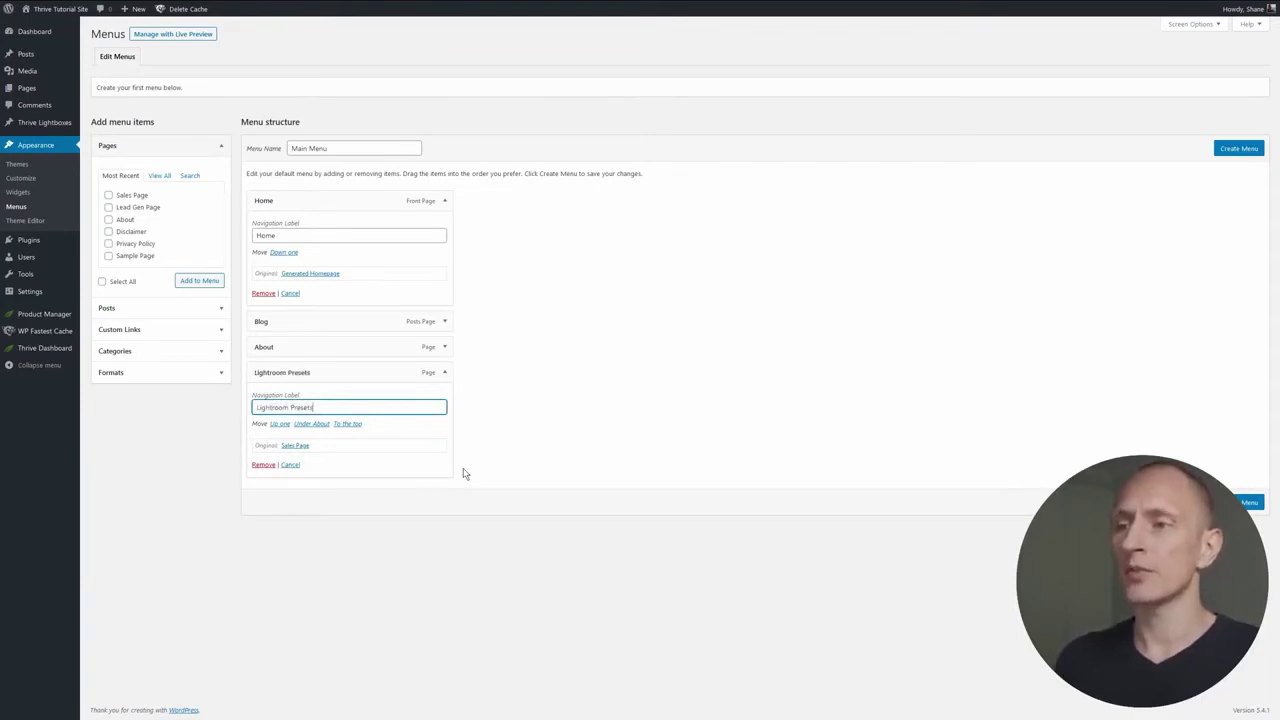
left_click(540, 400)
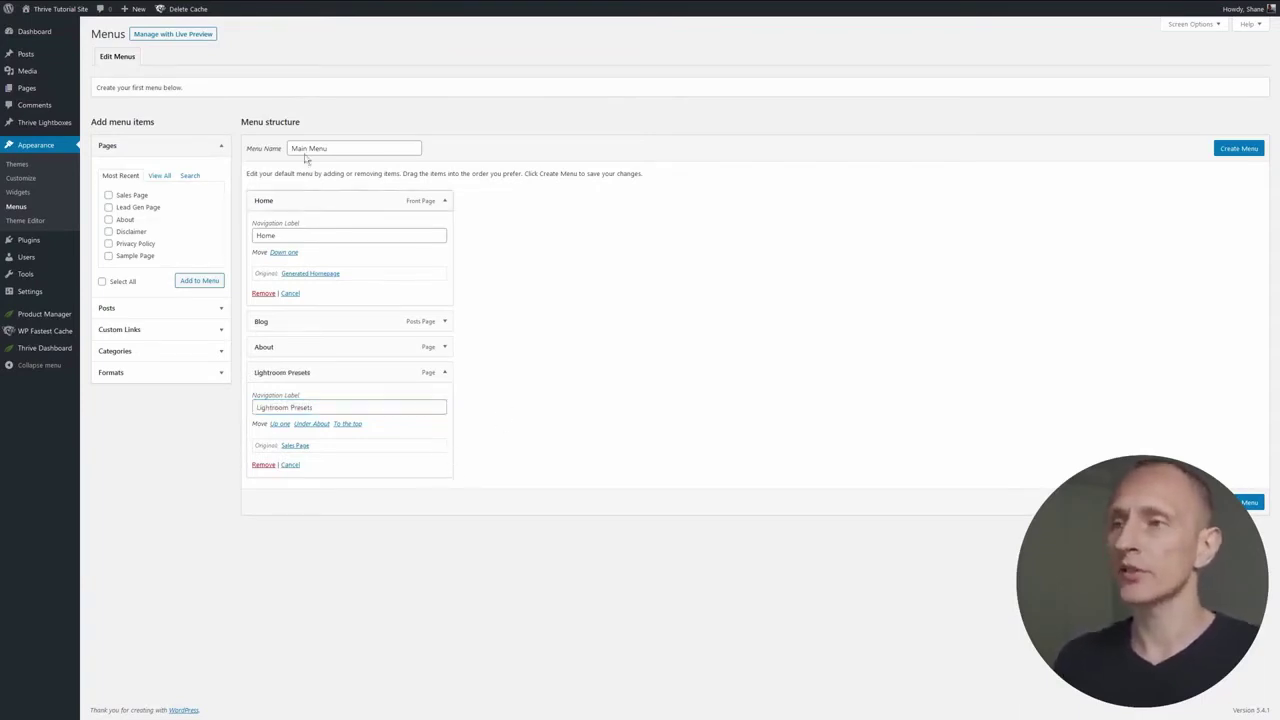
left_click(1238, 149)
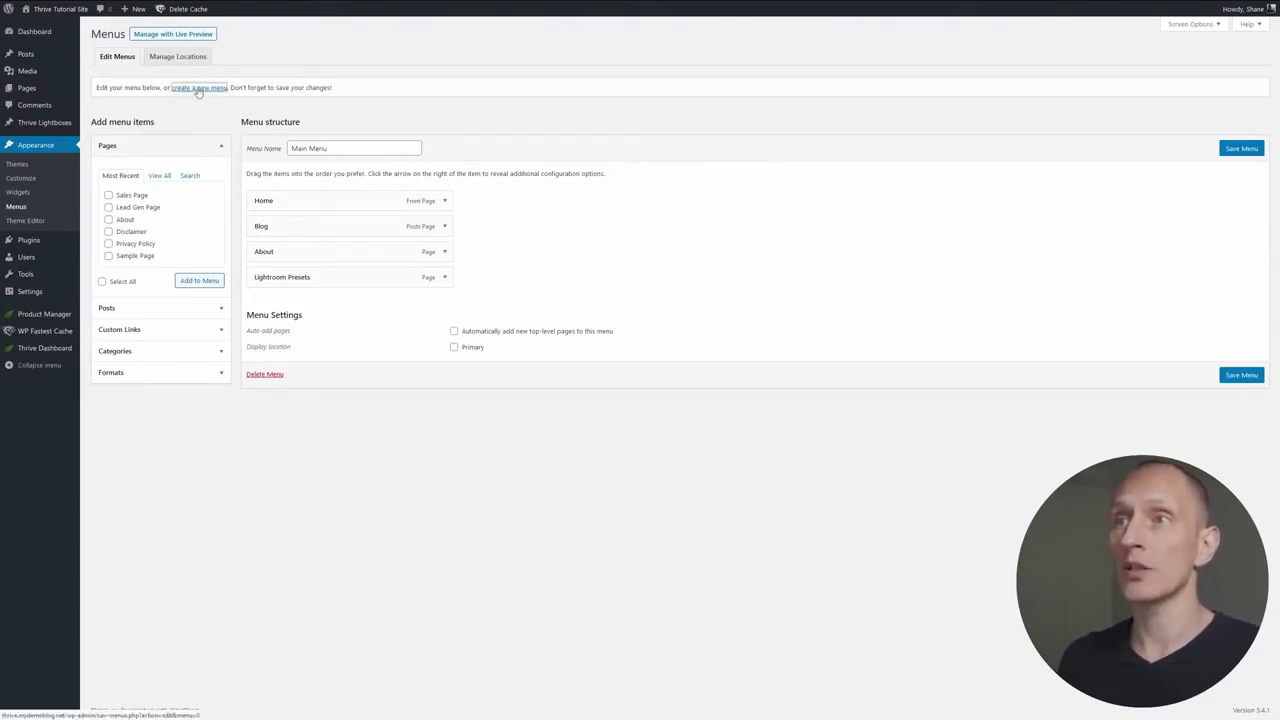
- Create a second menu named "Footer Menu" containing the Privacy Policy page followed by the Disclaimer page, and save it
type("Footer")
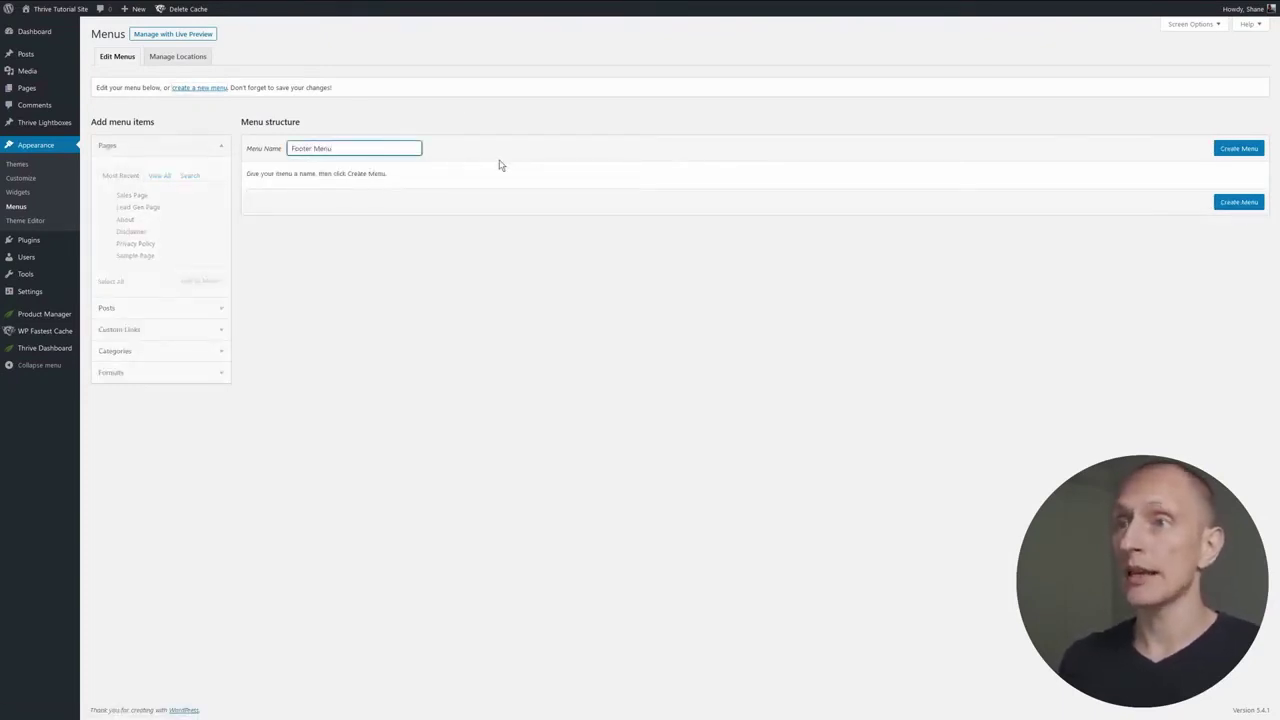
left_click(1246, 148)
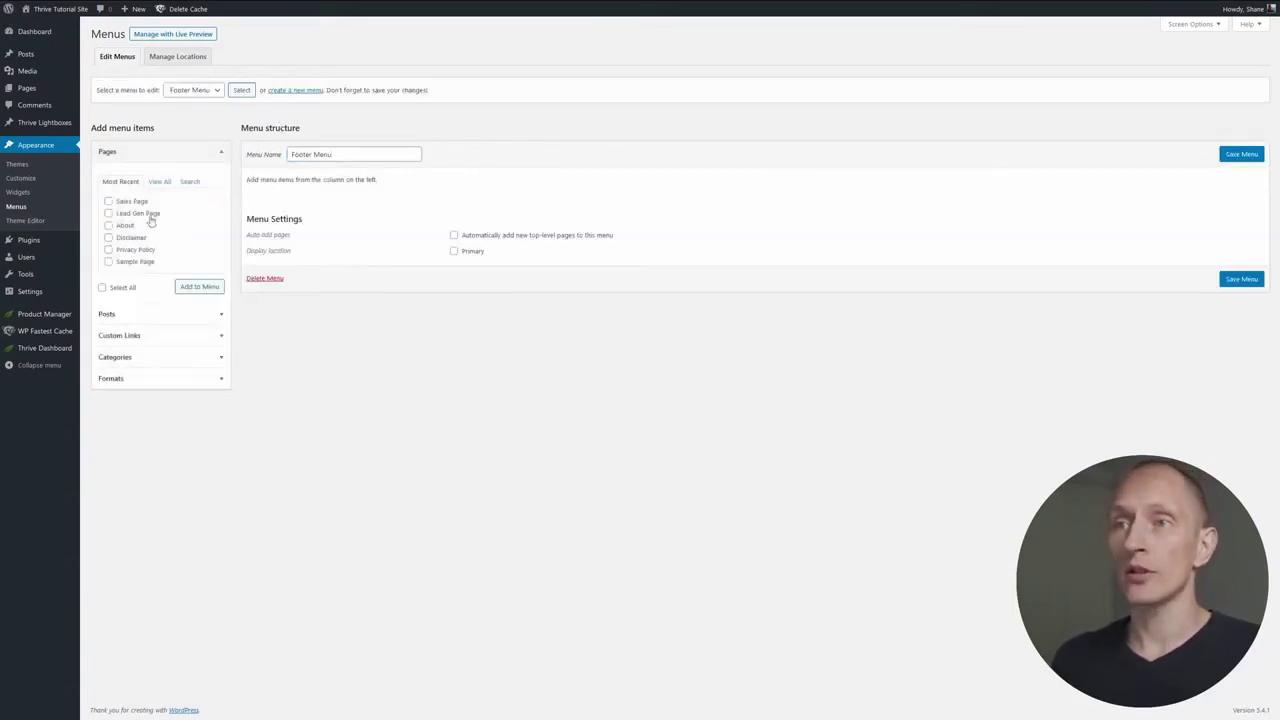
left_click(108, 237)
left_click(108, 249)
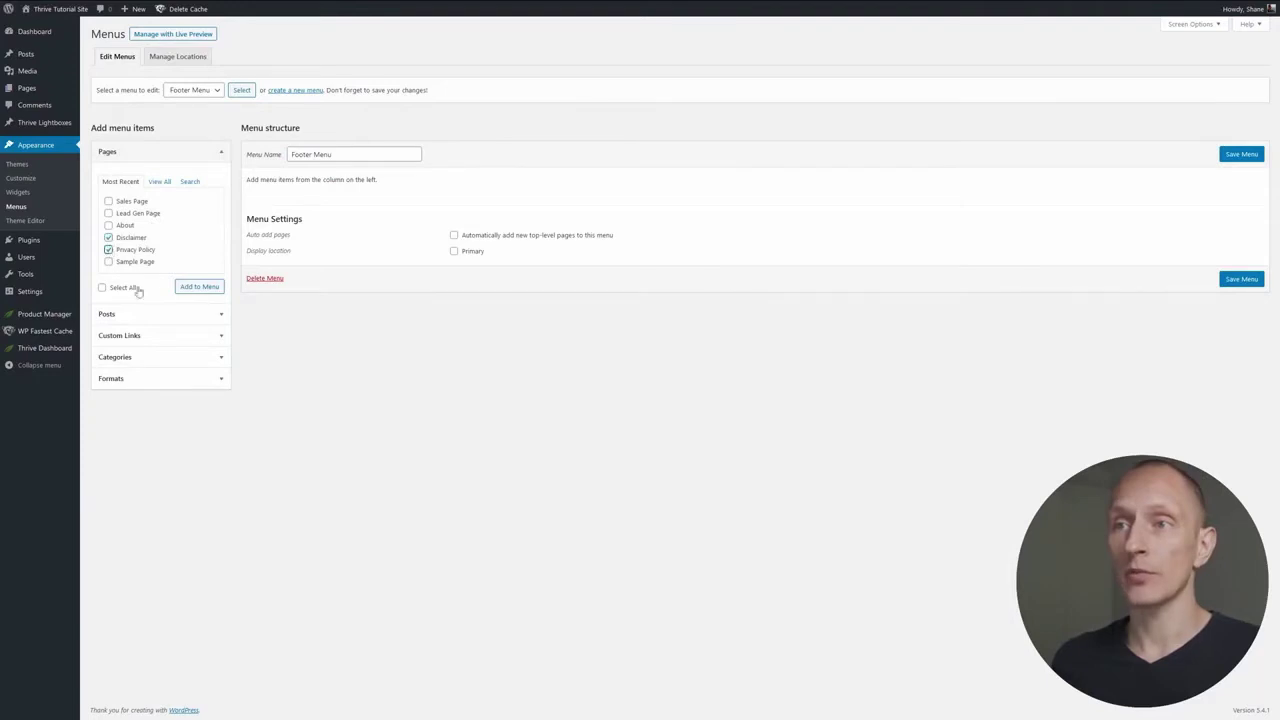
left_click(199, 286)
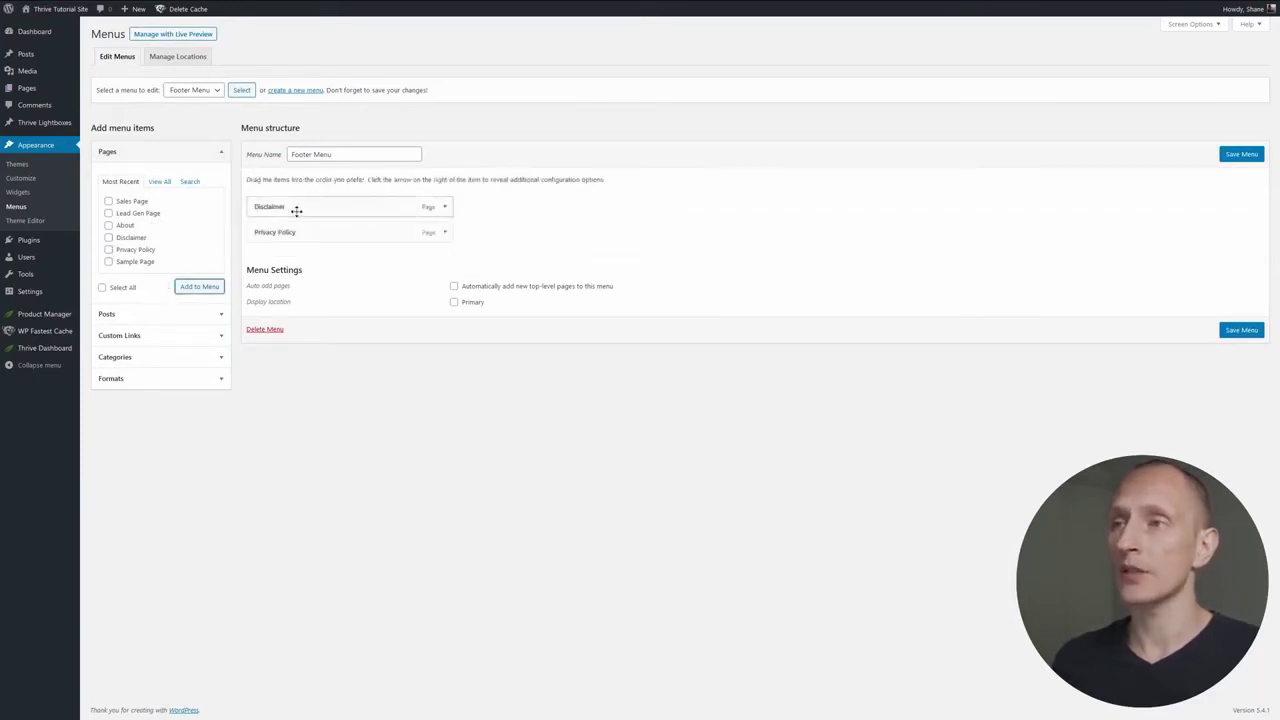
left_click_drag(337, 232, 285, 197)
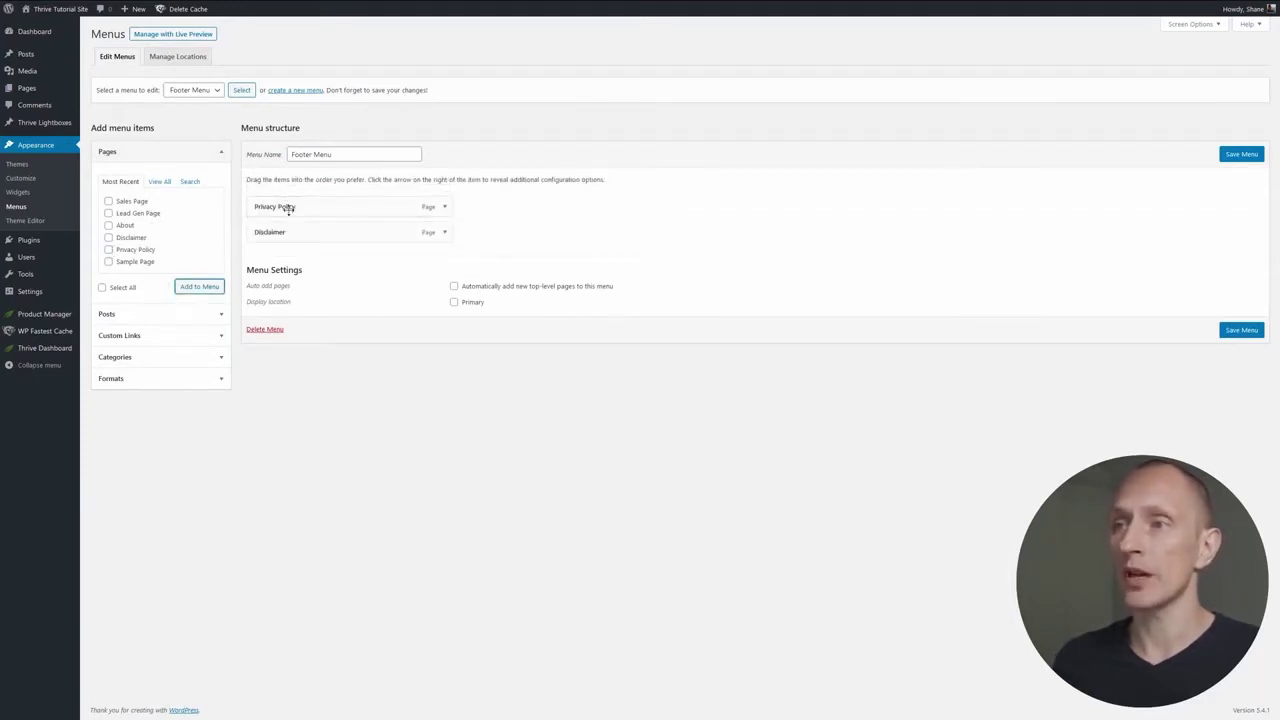
left_click(1236, 157)
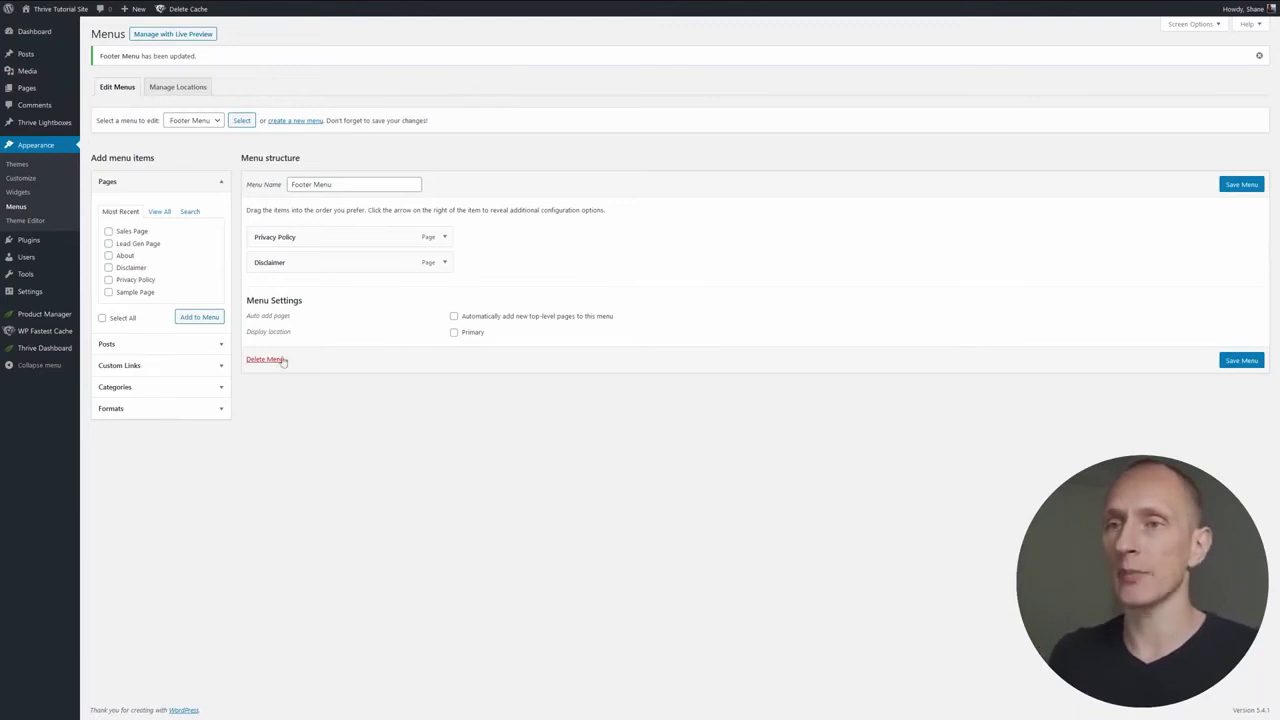
- Go to the Thrive Dashboard and open the management page for API connections
mouse_move(49, 346)
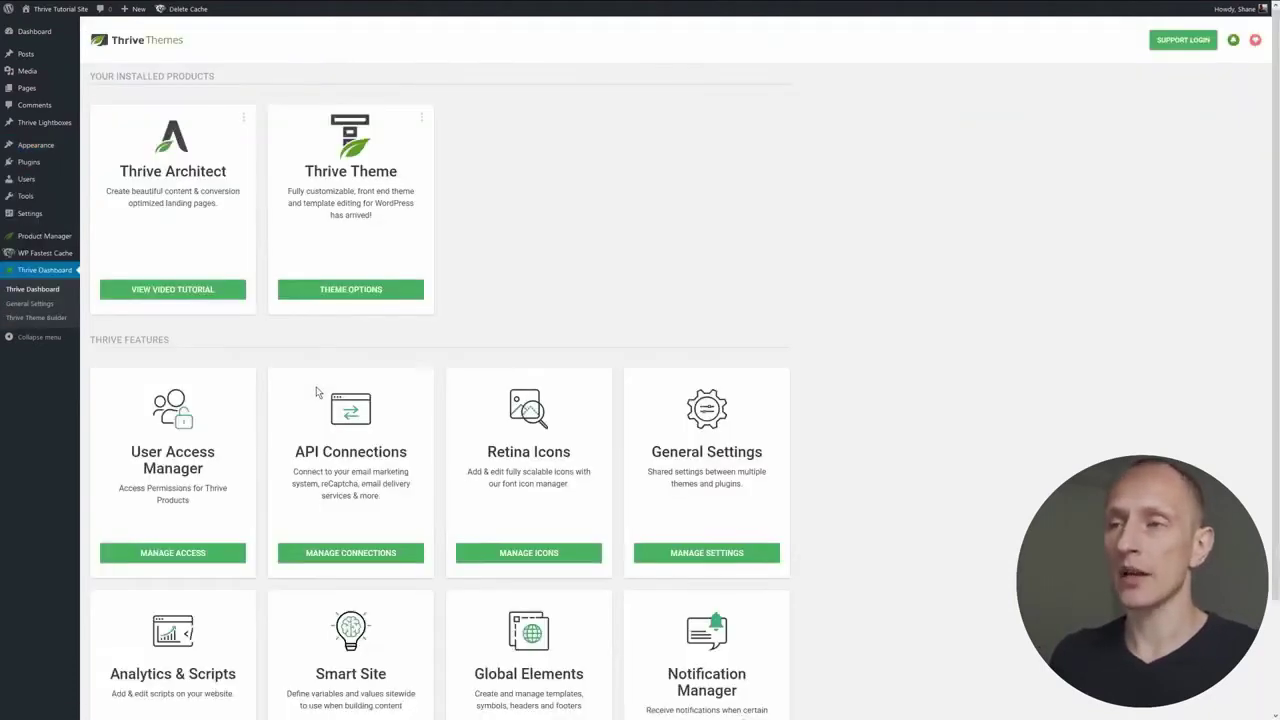
scroll(648, 235, "down", 1)
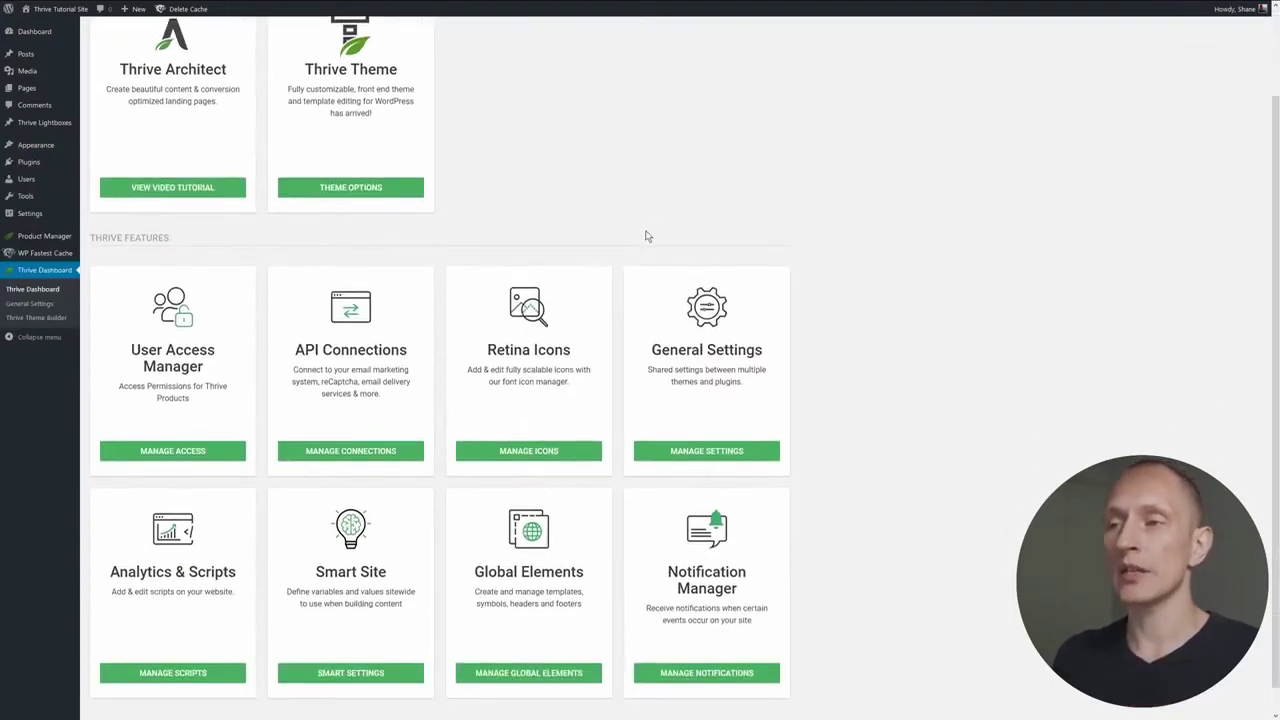
left_click(327, 460)
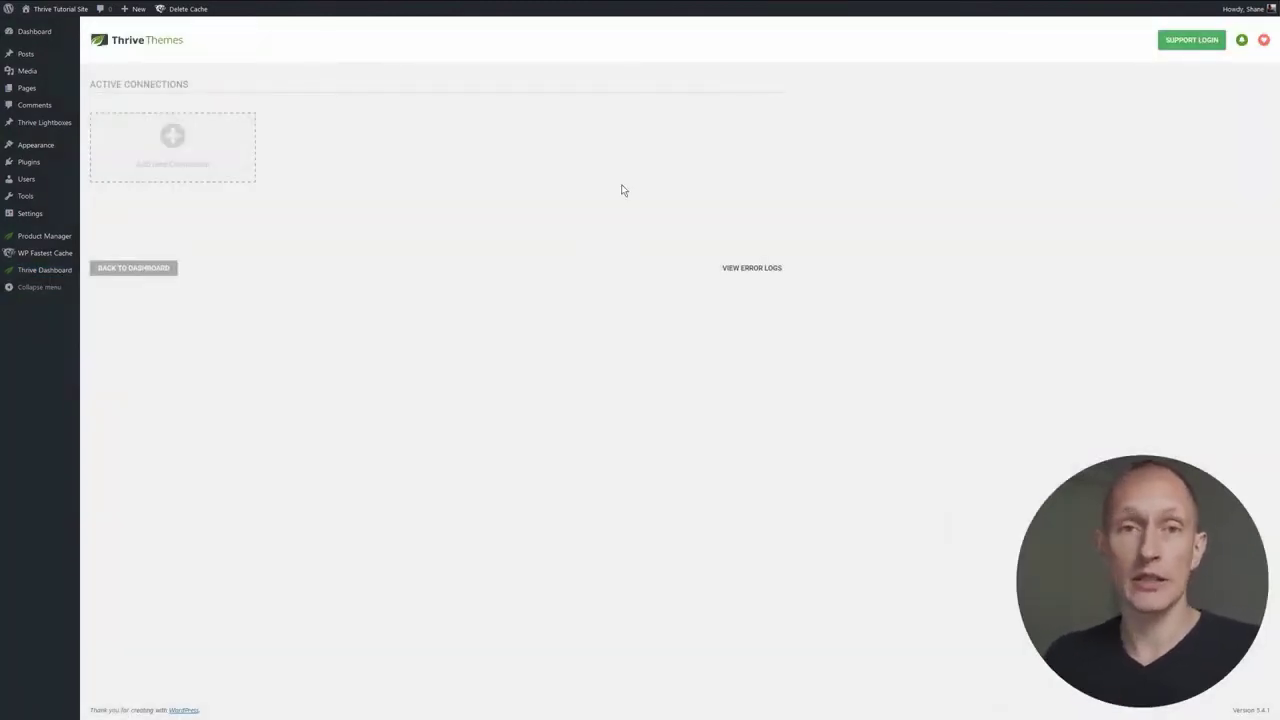
- Add a new API connection, look through the available apps, search for "mail" and choose Mailchimp
left_click(157, 145)
left_click(166, 142)
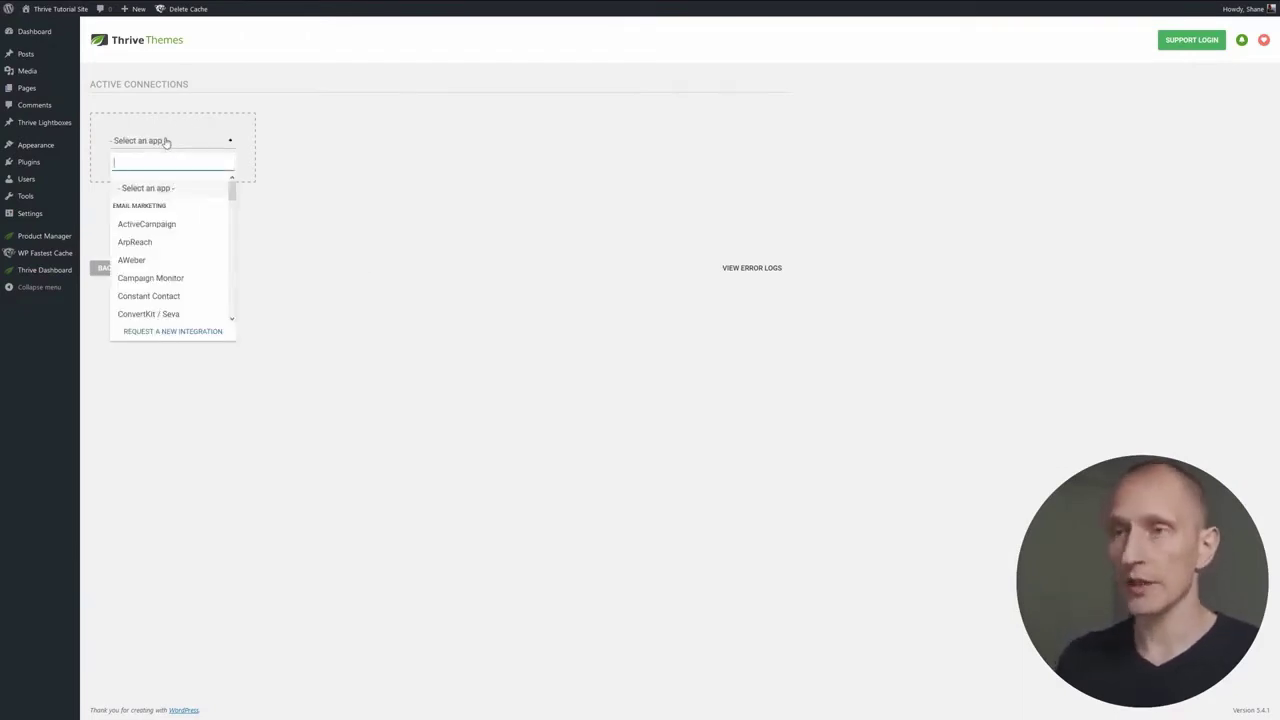
scroll(169, 234, "down", 10)
scroll(171, 235, "up", 10)
scroll(171, 234, "down", 3)
scroll(171, 234, "up", 3)
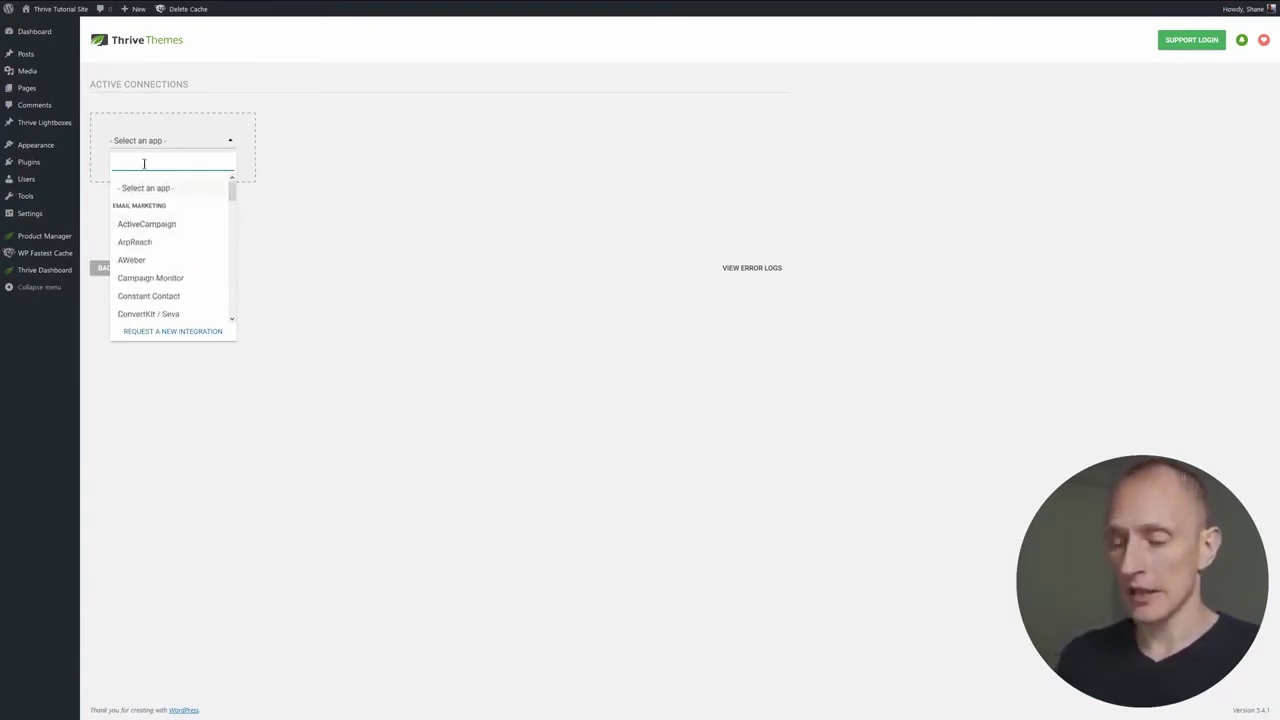
type("mail")
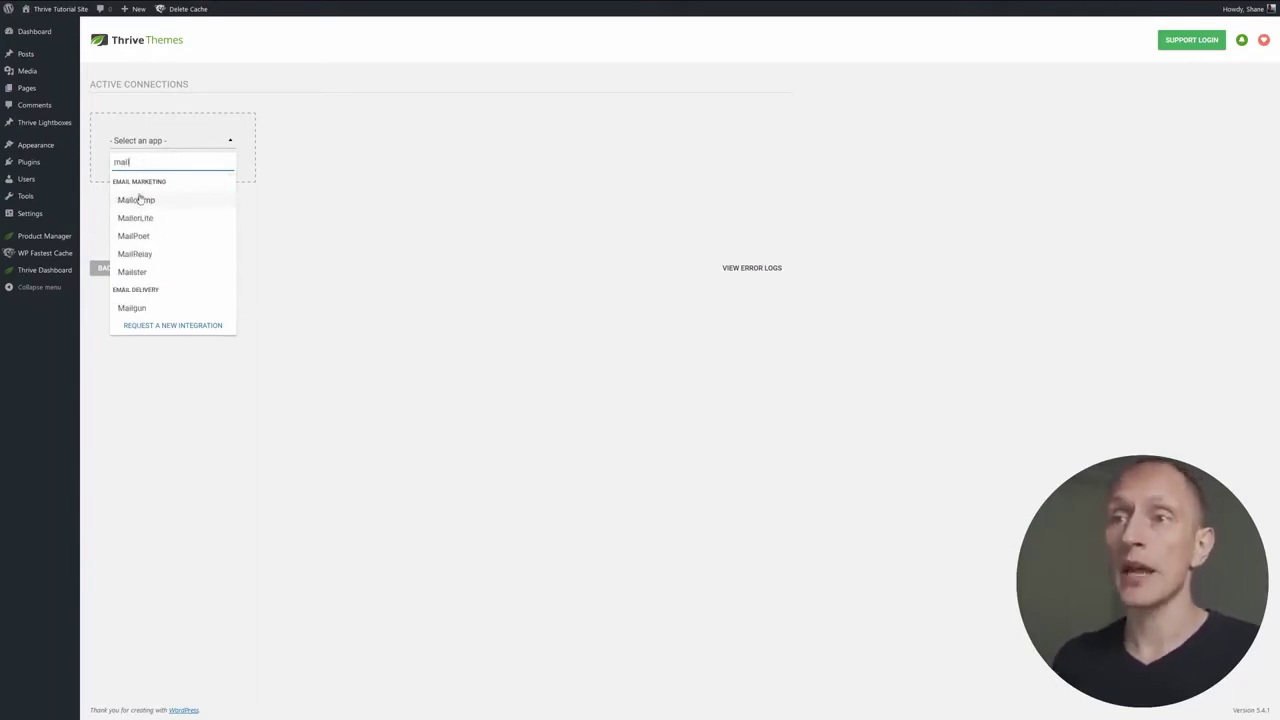
left_click(139, 200)
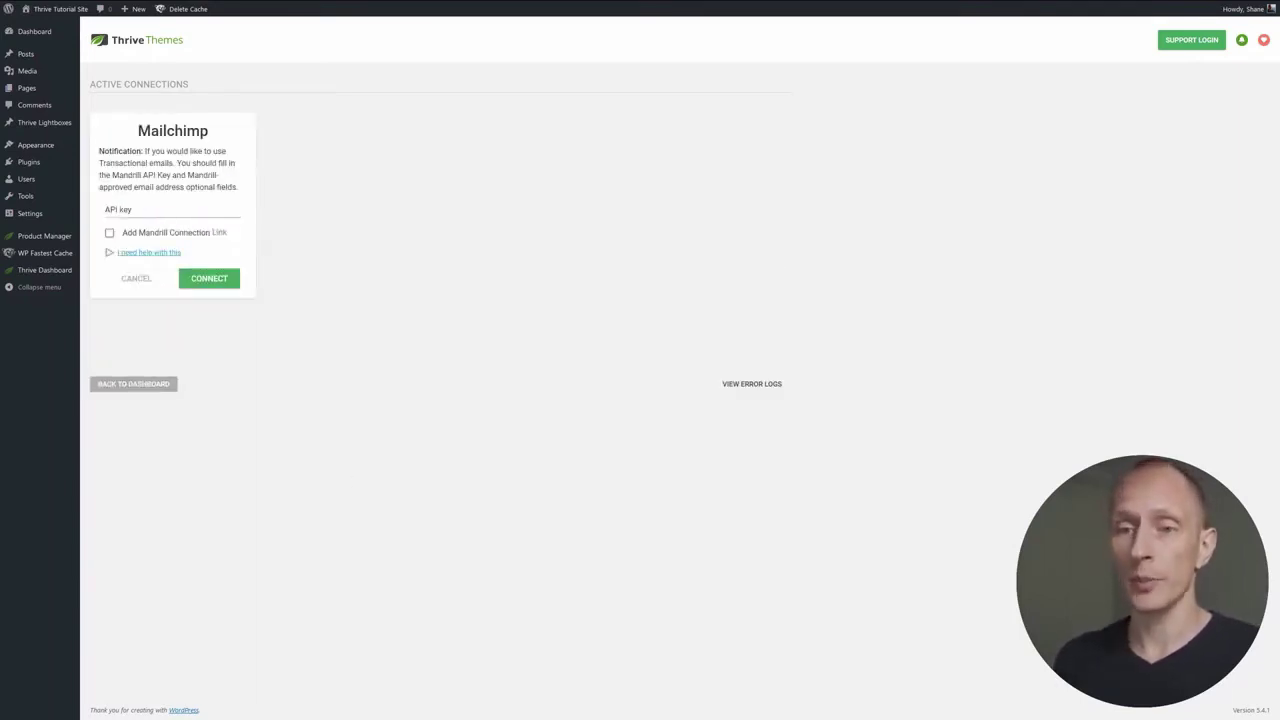
- Paste the Mailchimp API key, connect the service and finish the connection setup
left_click(183, 212)
key("ctrl+v")
left_click(210, 279)
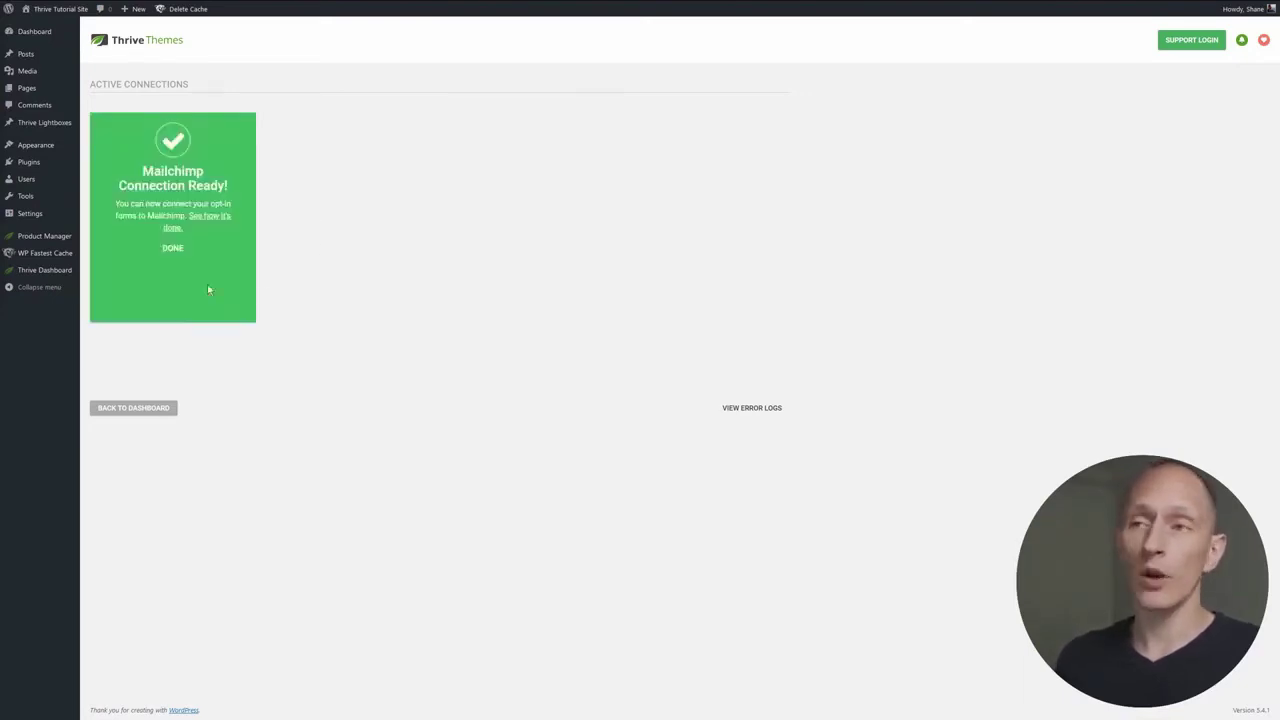
left_click(171, 250)
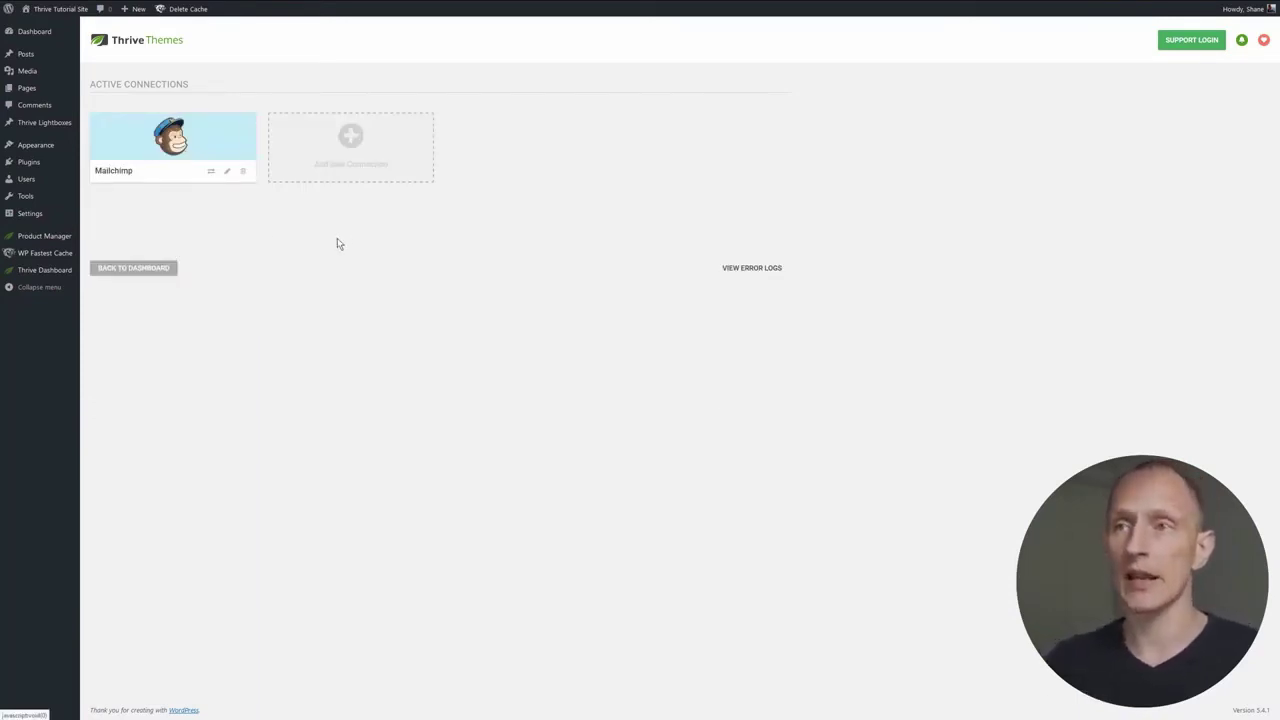
- Start another new connection and browse the available email marketing and webinar apps
left_click(365, 155)
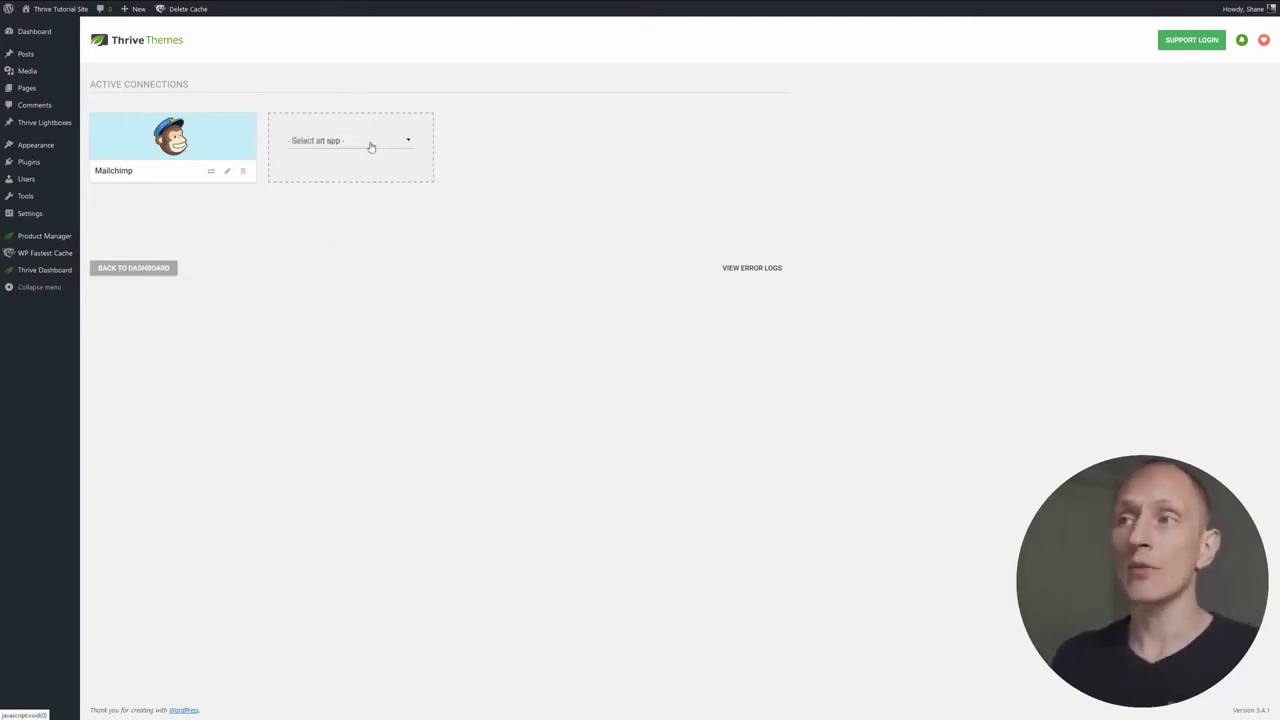
left_click(370, 146)
scroll(371, 185, "down", 3)
scroll(366, 275, "down", 10)
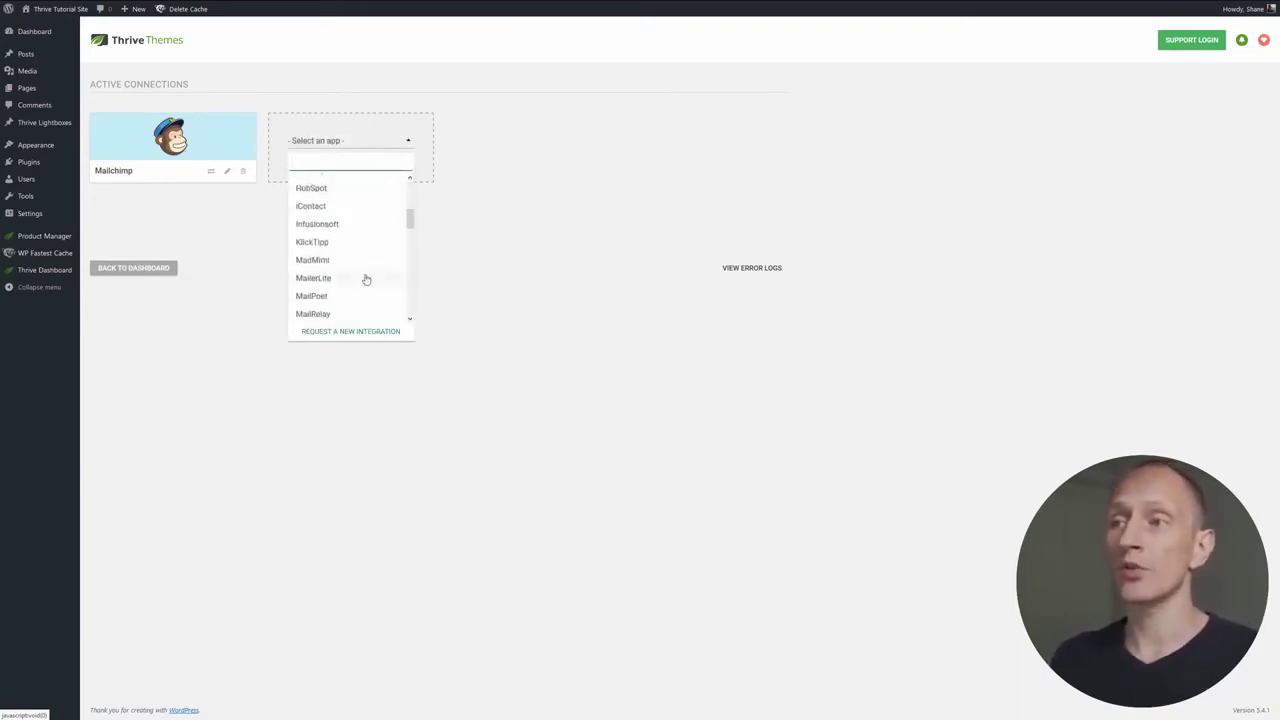
scroll(358, 258, "down", 2)
scroll(360, 255, "up", 4)
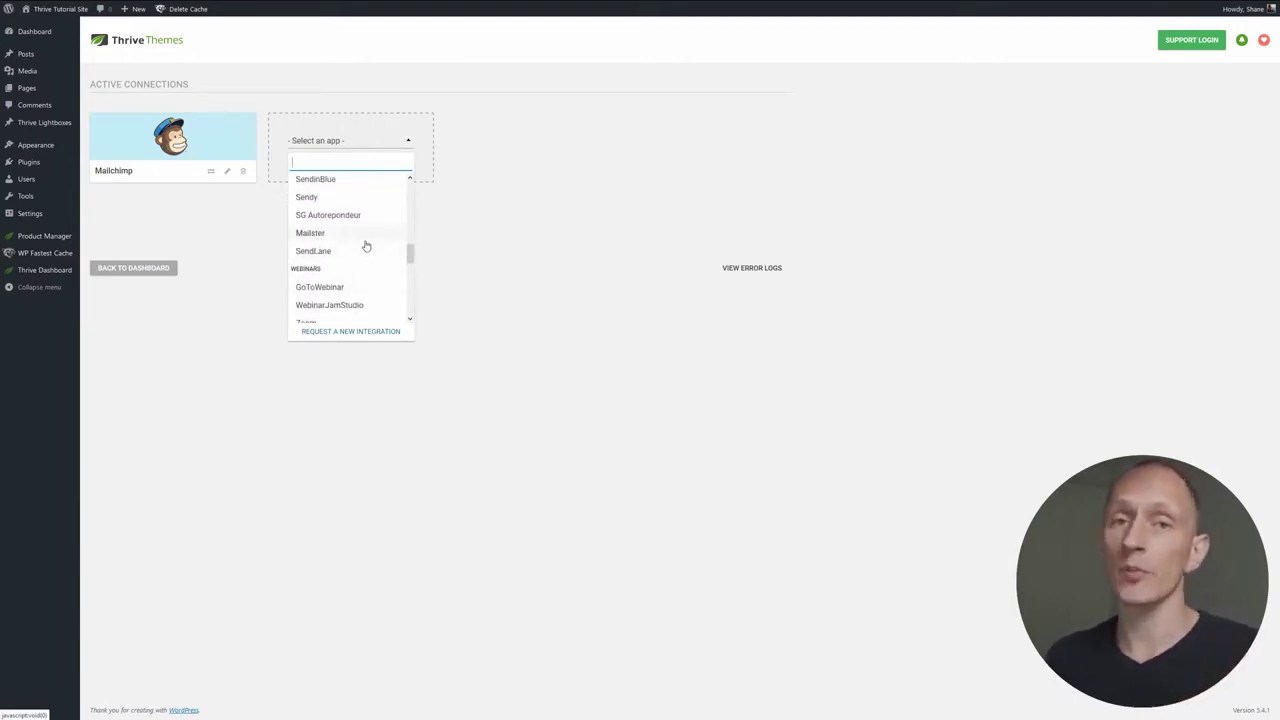
- Leave the app selection without choosing a service, return to the Thrive Dashboard and open the Analytics & Scripts management page
scroll(345, 272, "up", 5)
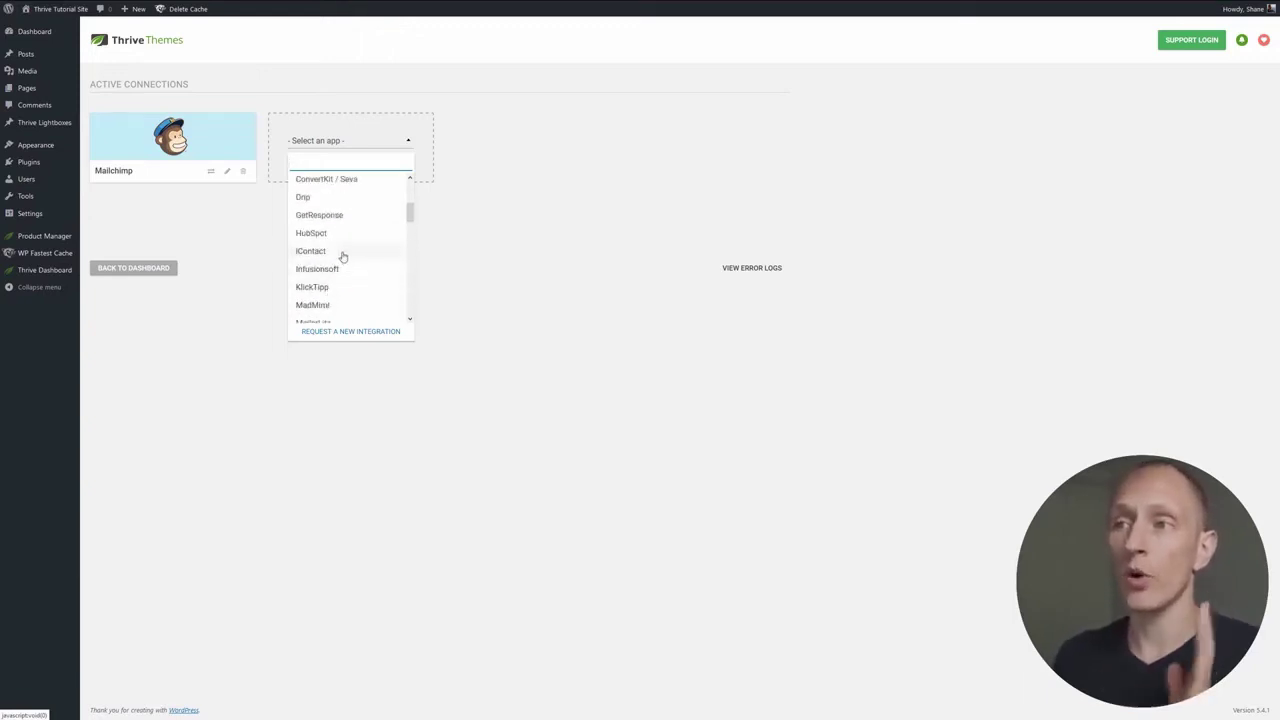
left_click(499, 261)
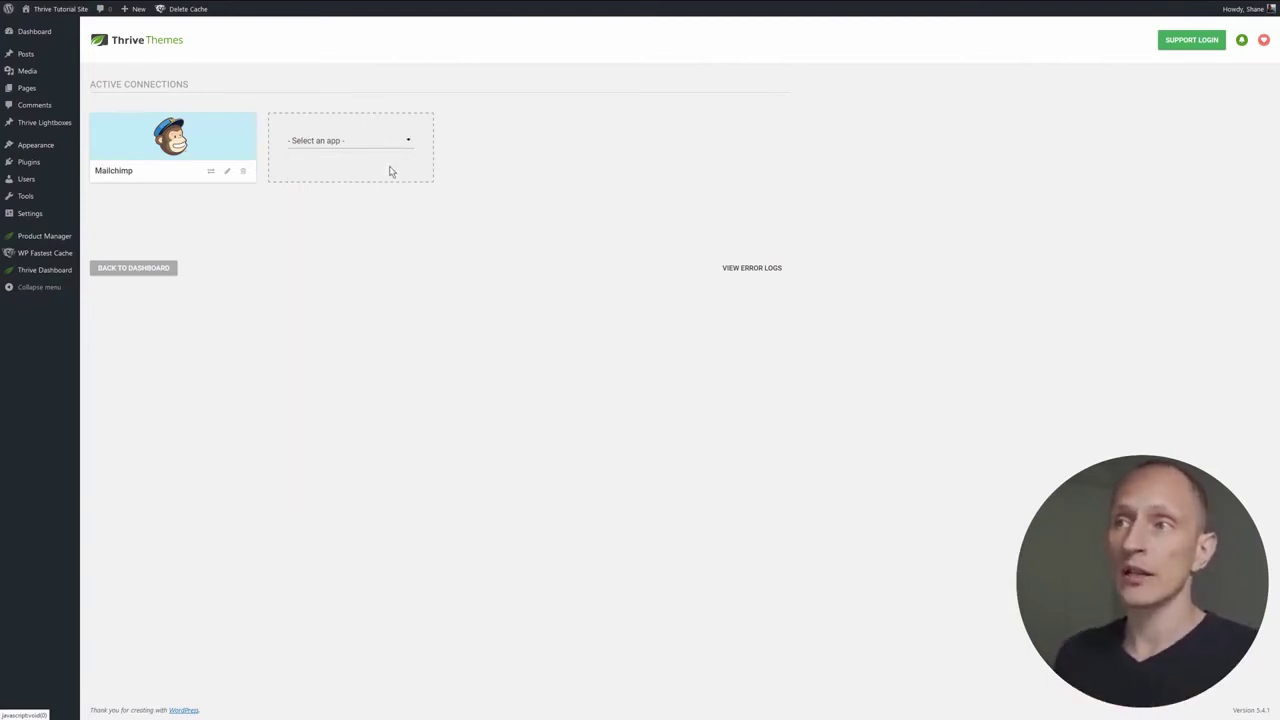
left_click(27, 277)
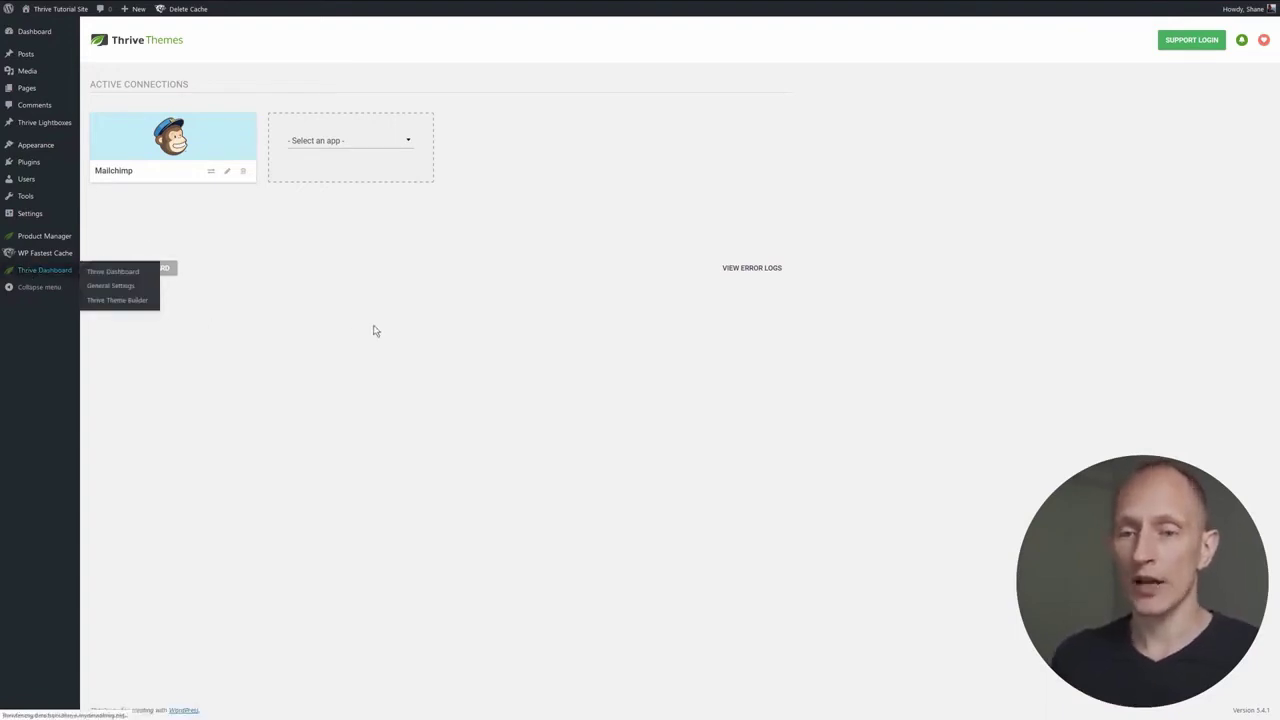
scroll(555, 192, "down", 1)
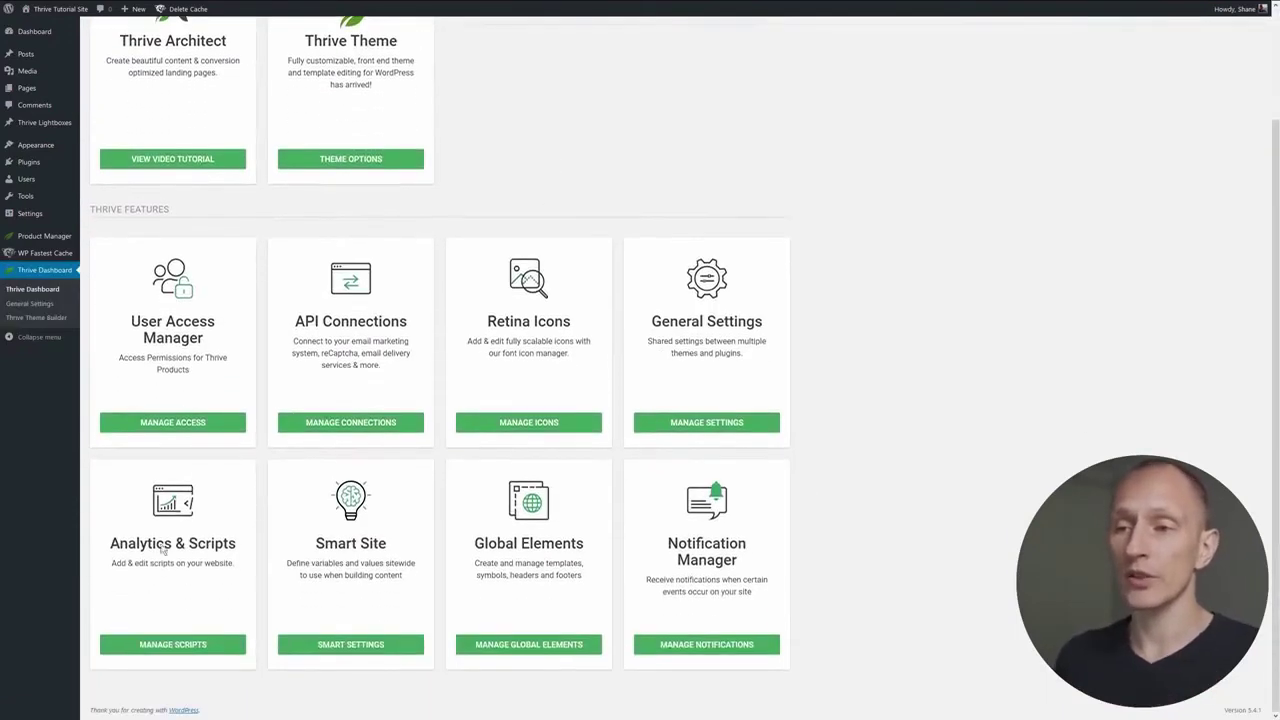
left_click(171, 646)
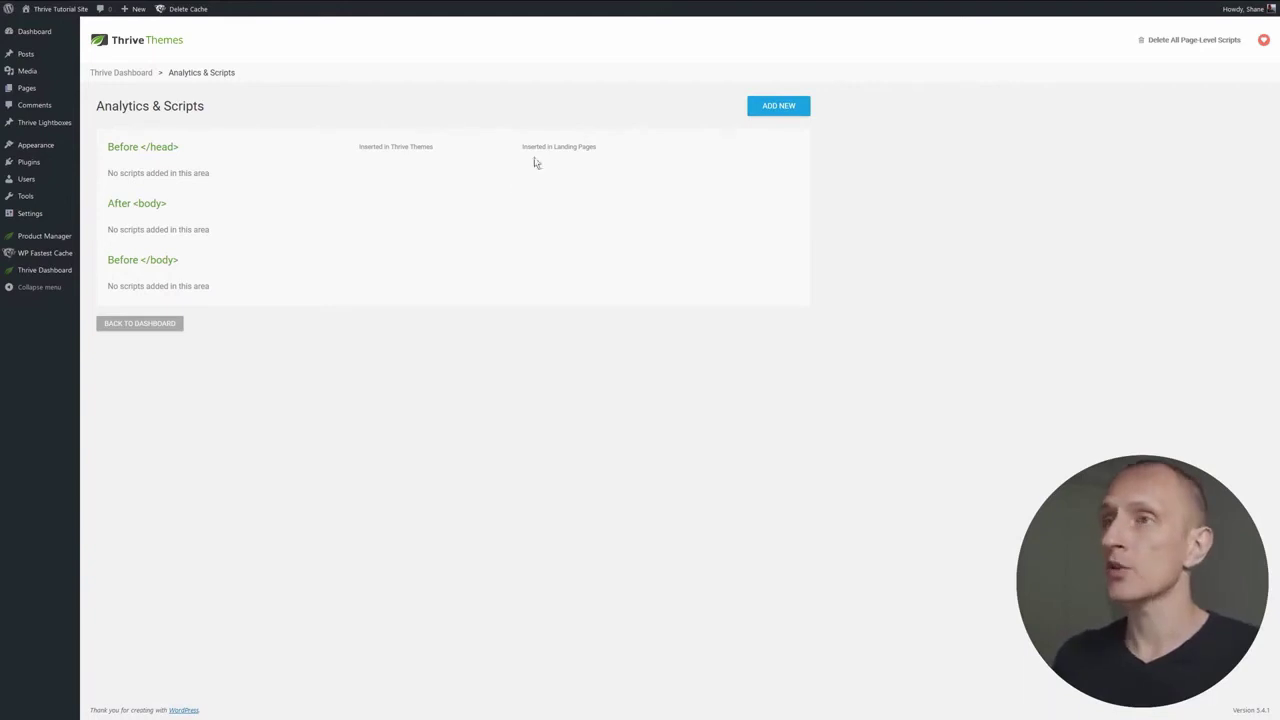
- Add a new script, paste the Google Analytics tracking code into it and review the pasted code, label and placement
left_click(779, 107)
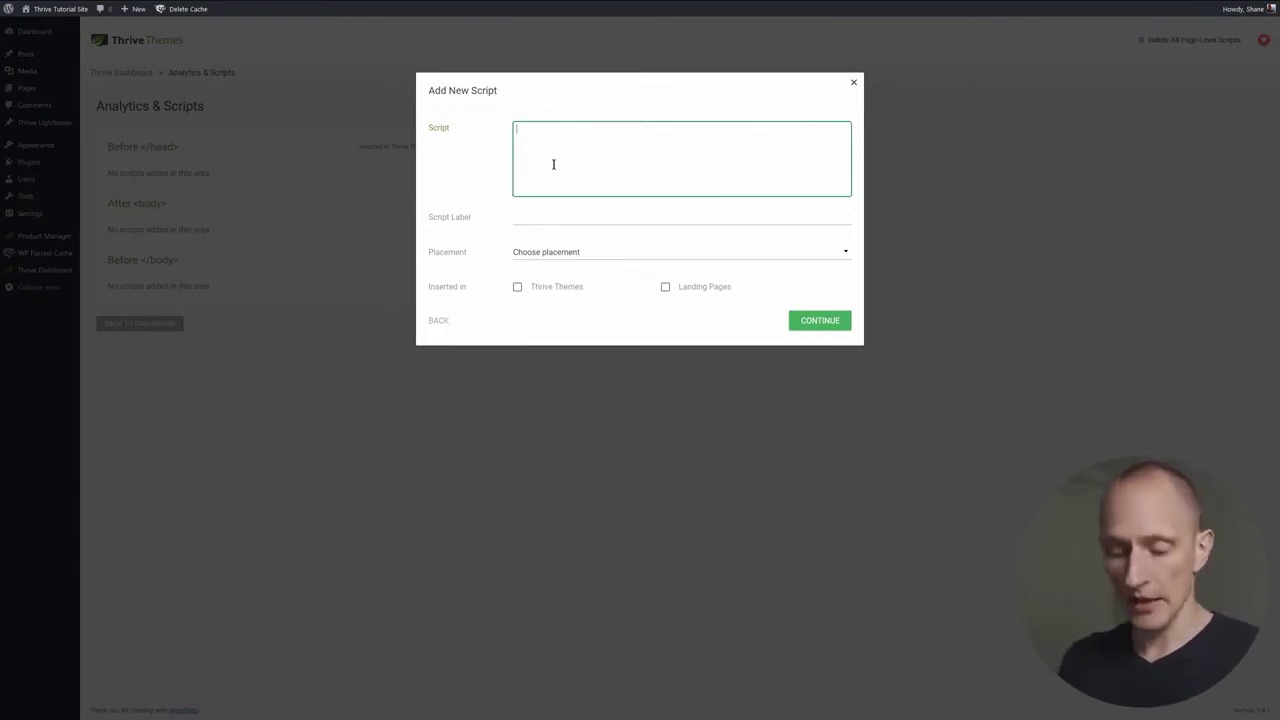
key("ctrl+v")
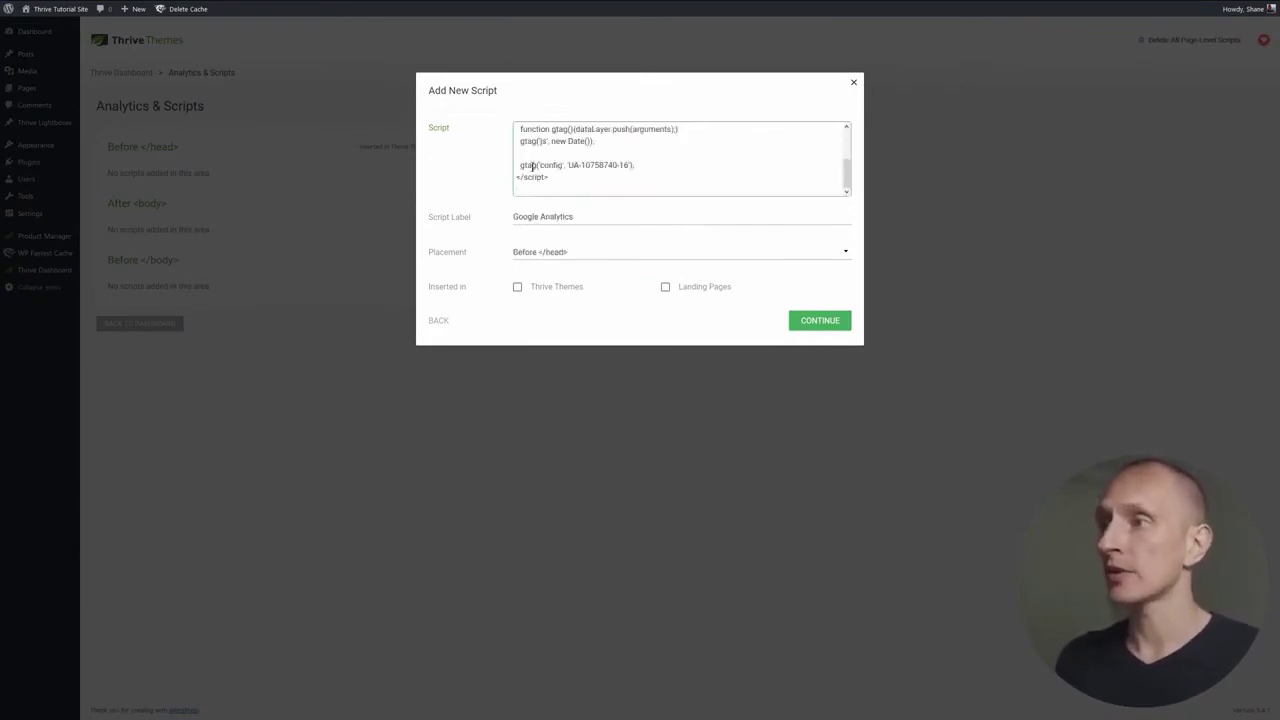
left_click(551, 258)
left_click(552, 256)
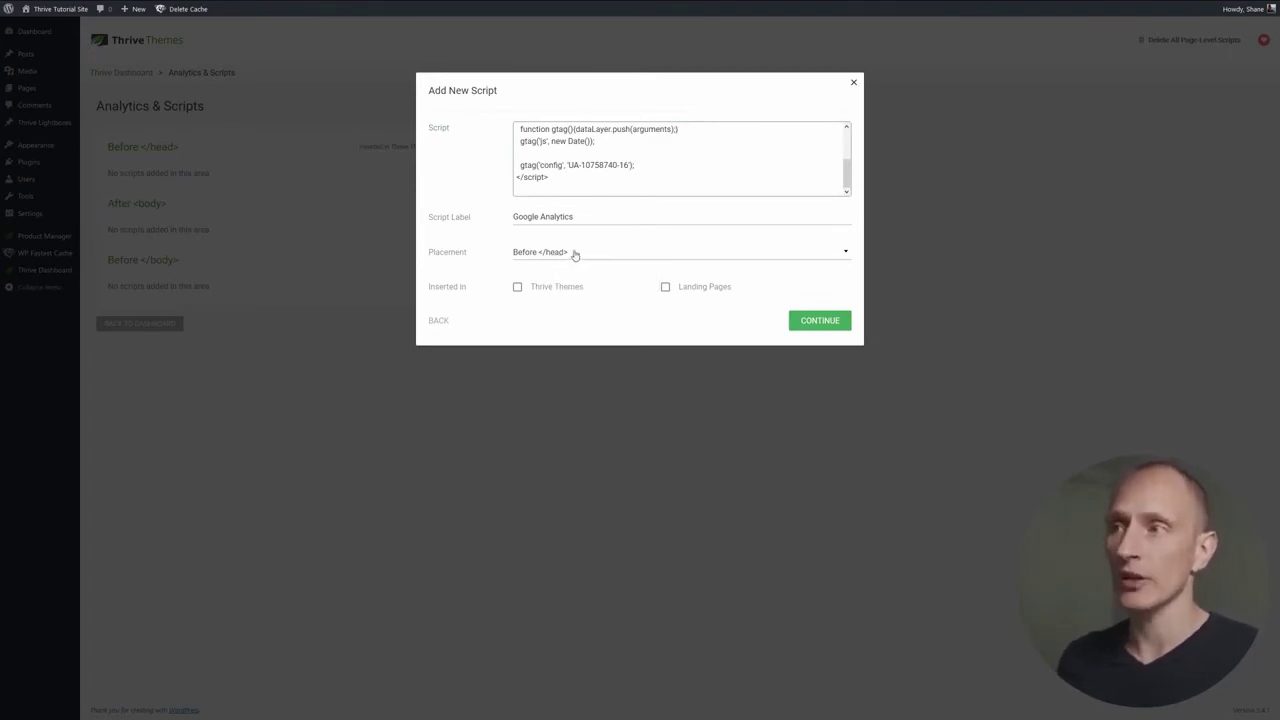
scroll(605, 155, "up", 3)
scroll(605, 150, "down", 3)
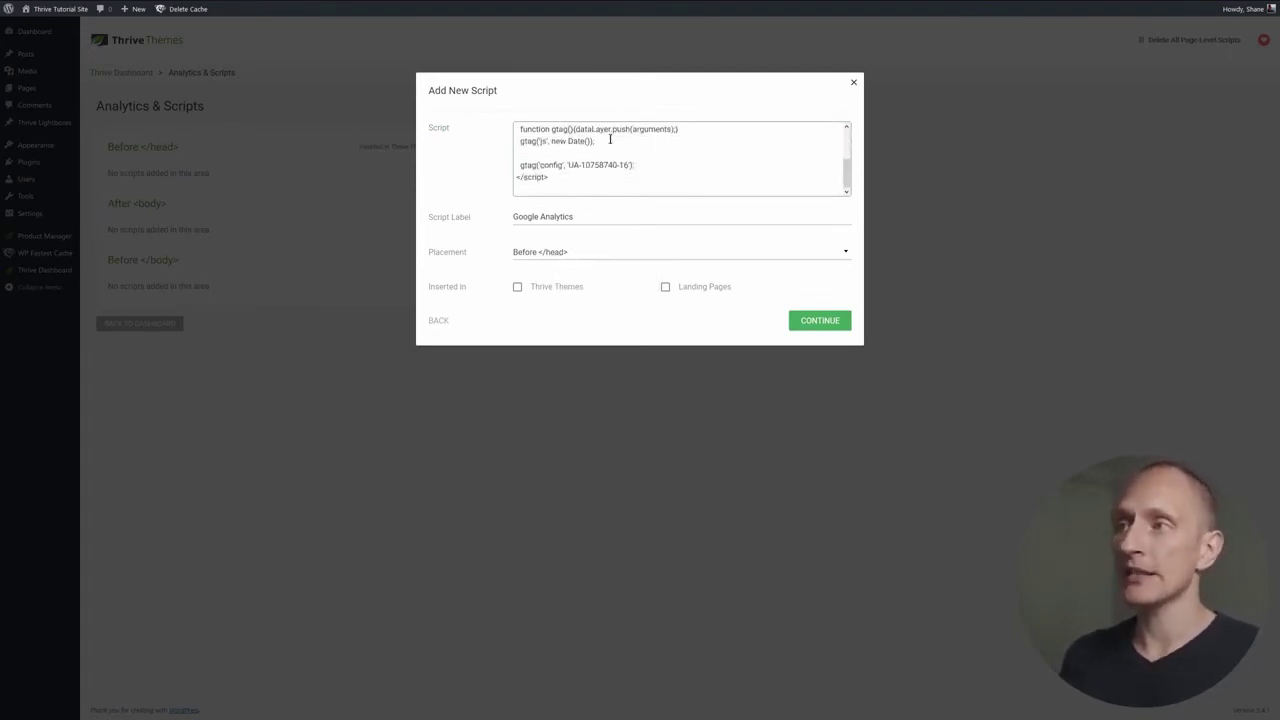
- Insert the Google Analytics script in both Thrive Themes and Landing Pages, placed before </head>, and save it
left_click(590, 214)
left_click(586, 255)
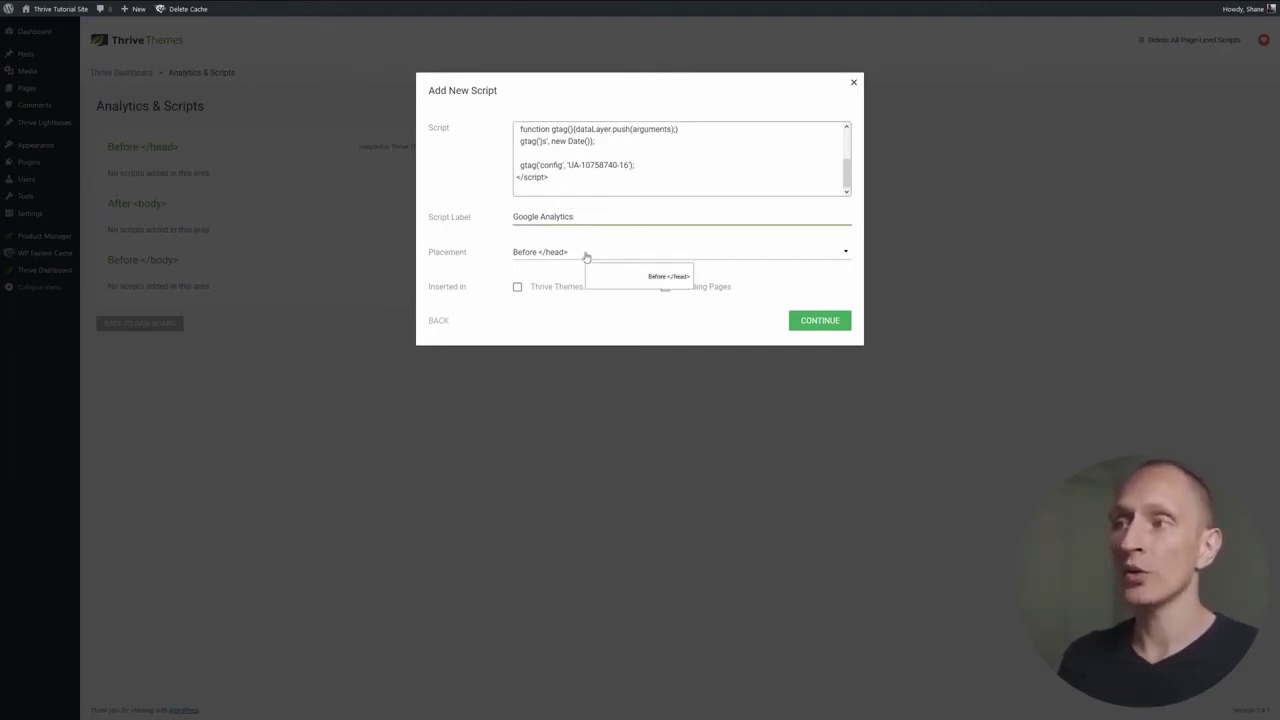
left_click(517, 287)
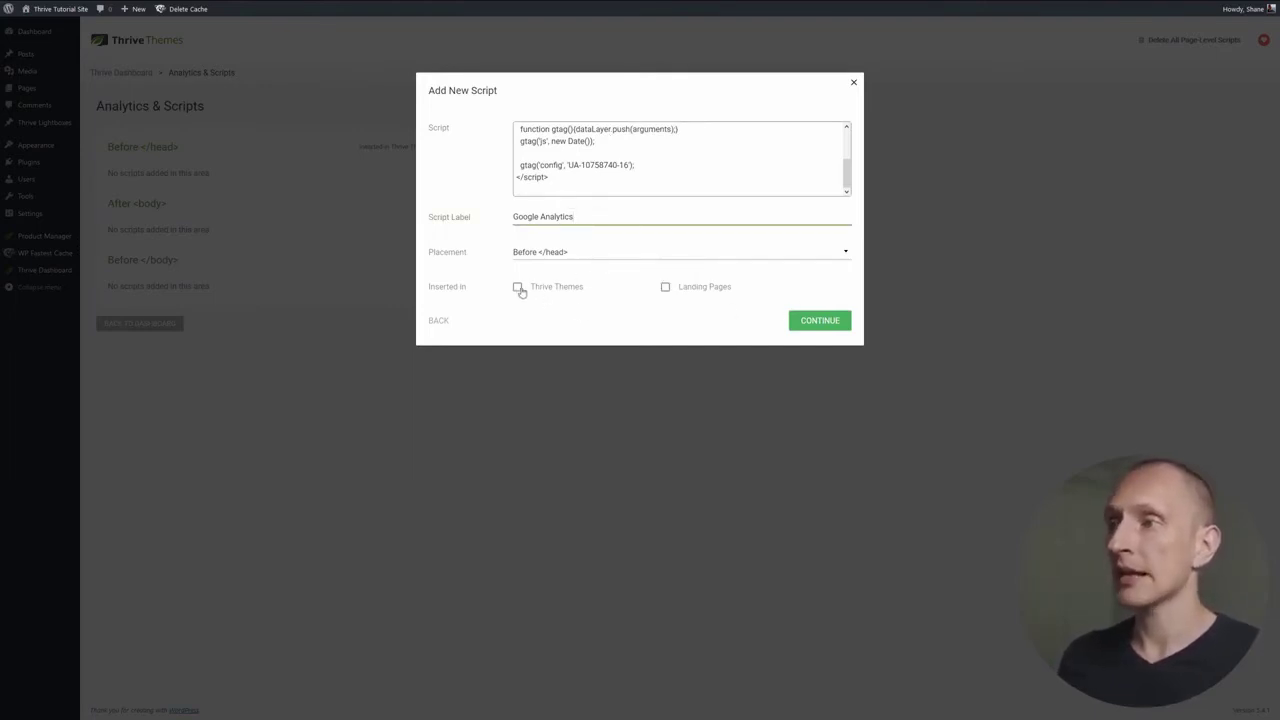
left_click(665, 287)
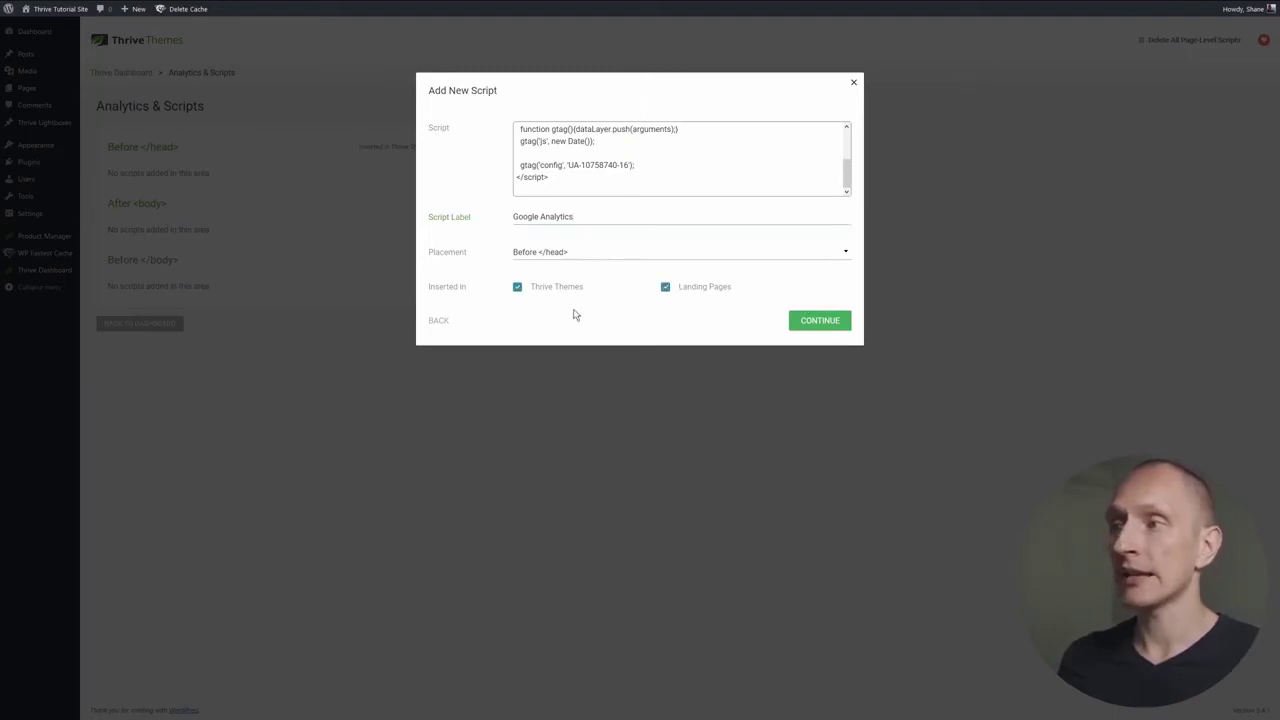
left_click(820, 321)
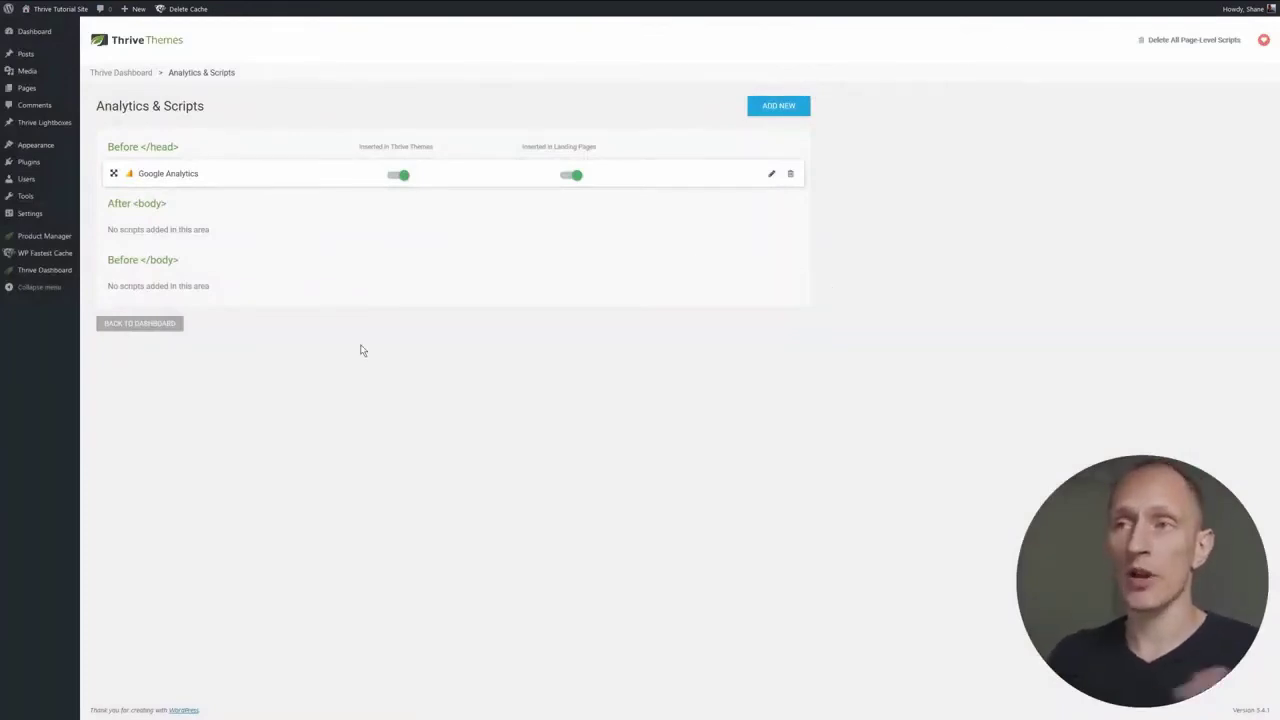
left_click(403, 178)
left_click(573, 177)
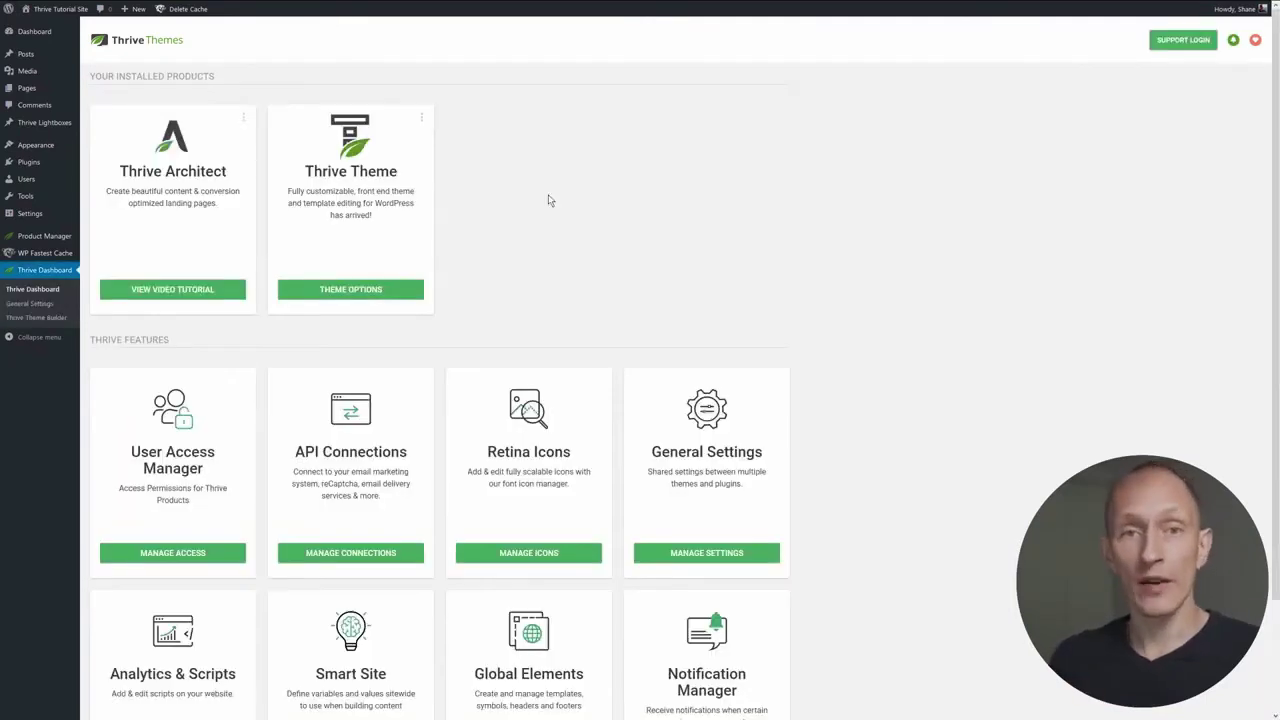
scroll(548, 200, "down", 3)
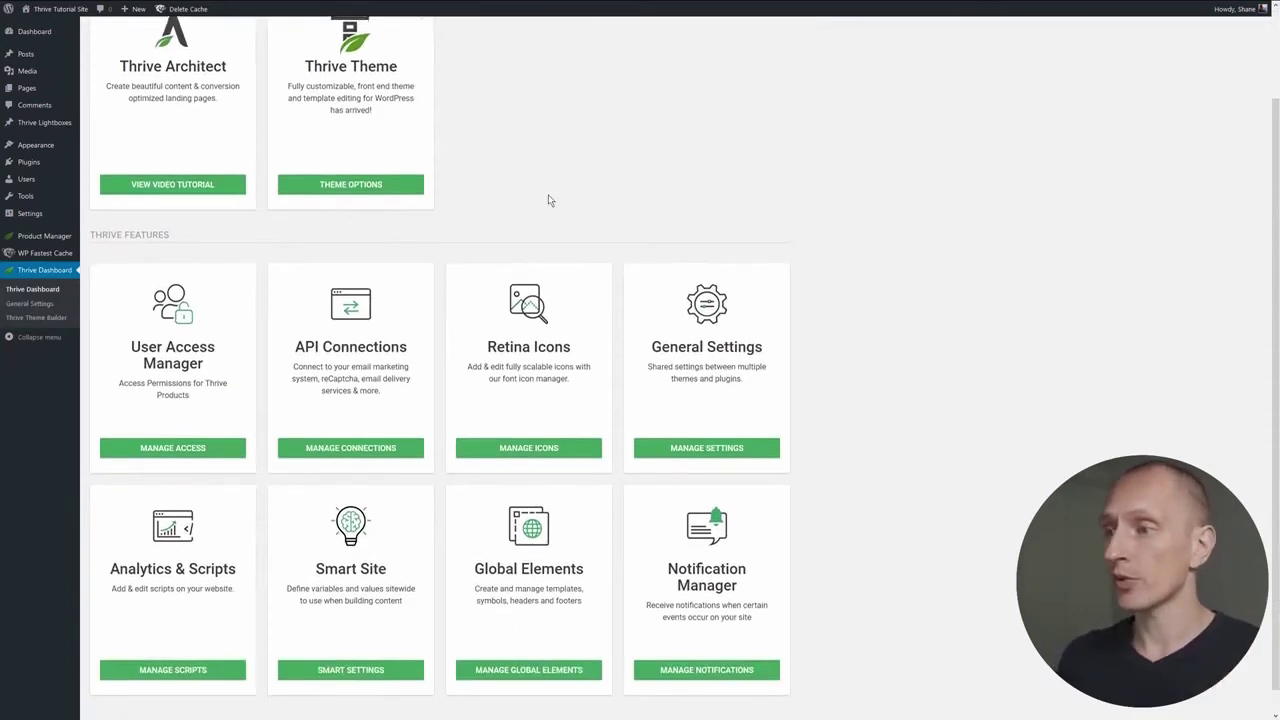
left_click(345, 644)
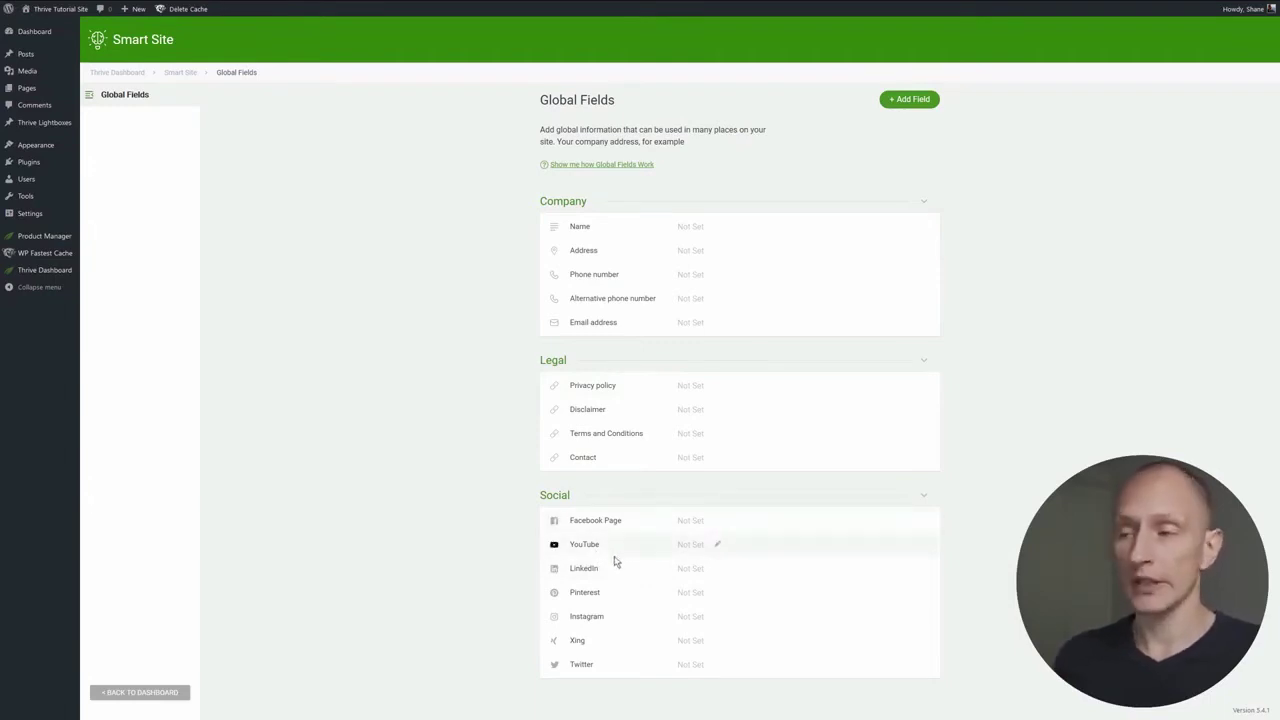
left_click(718, 545)
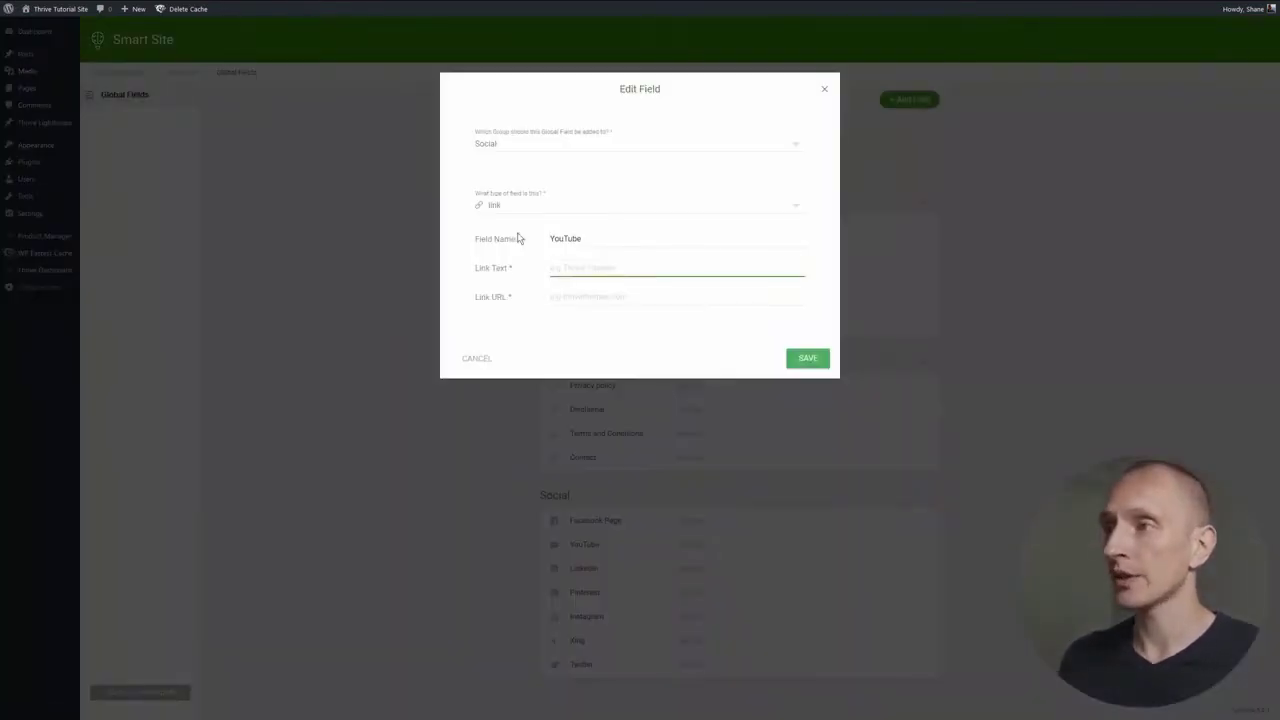
type("YouTube")
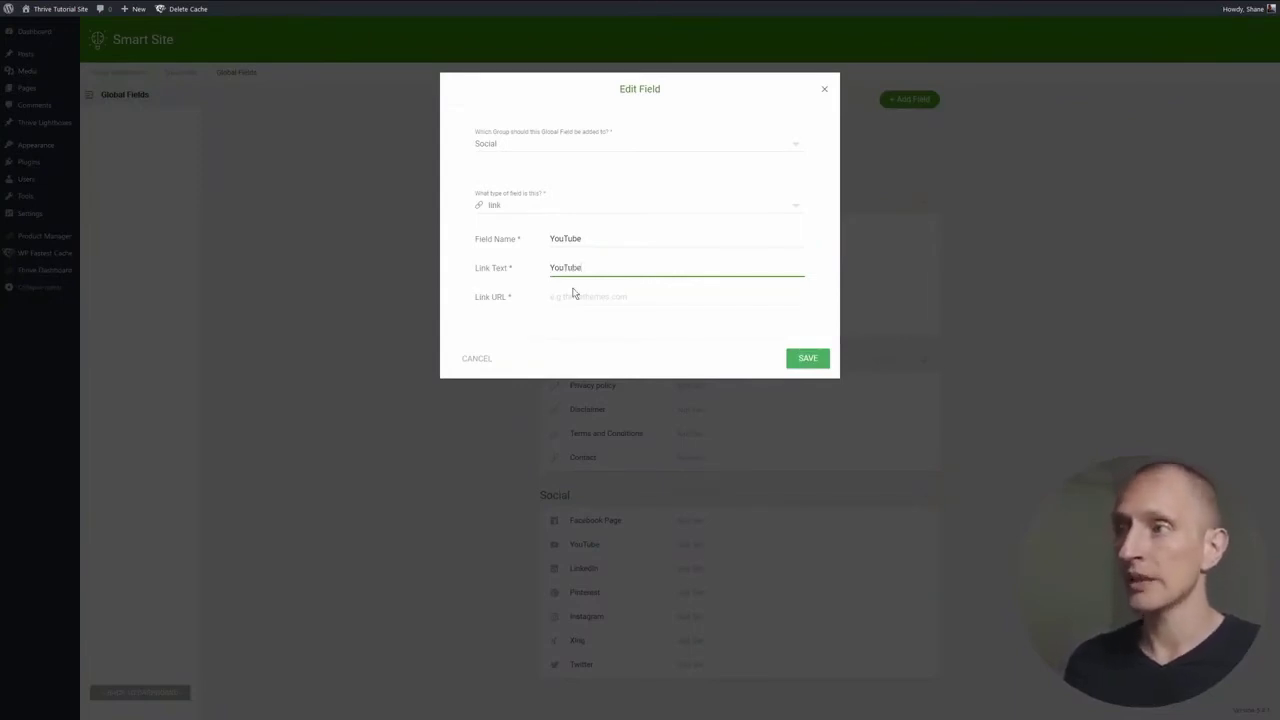
left_click(572, 294)
type("https://www.youtube.com/user/thrivethemes")
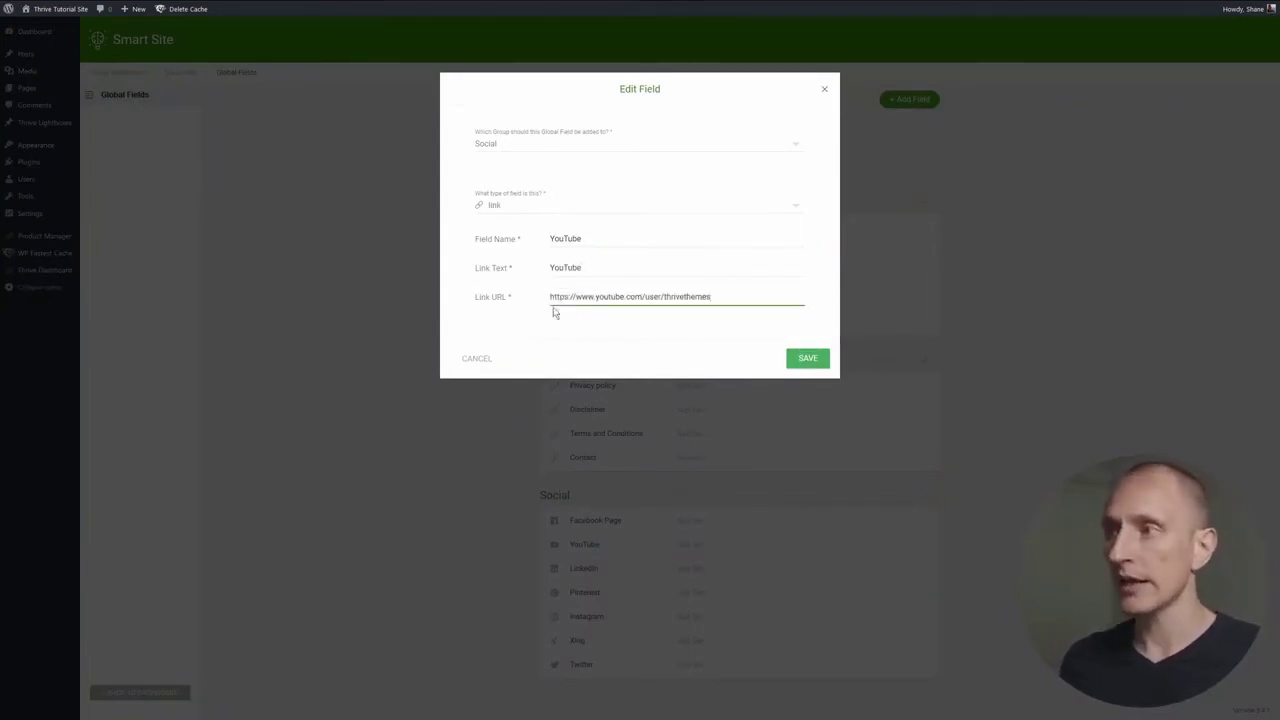
left_click(812, 360)
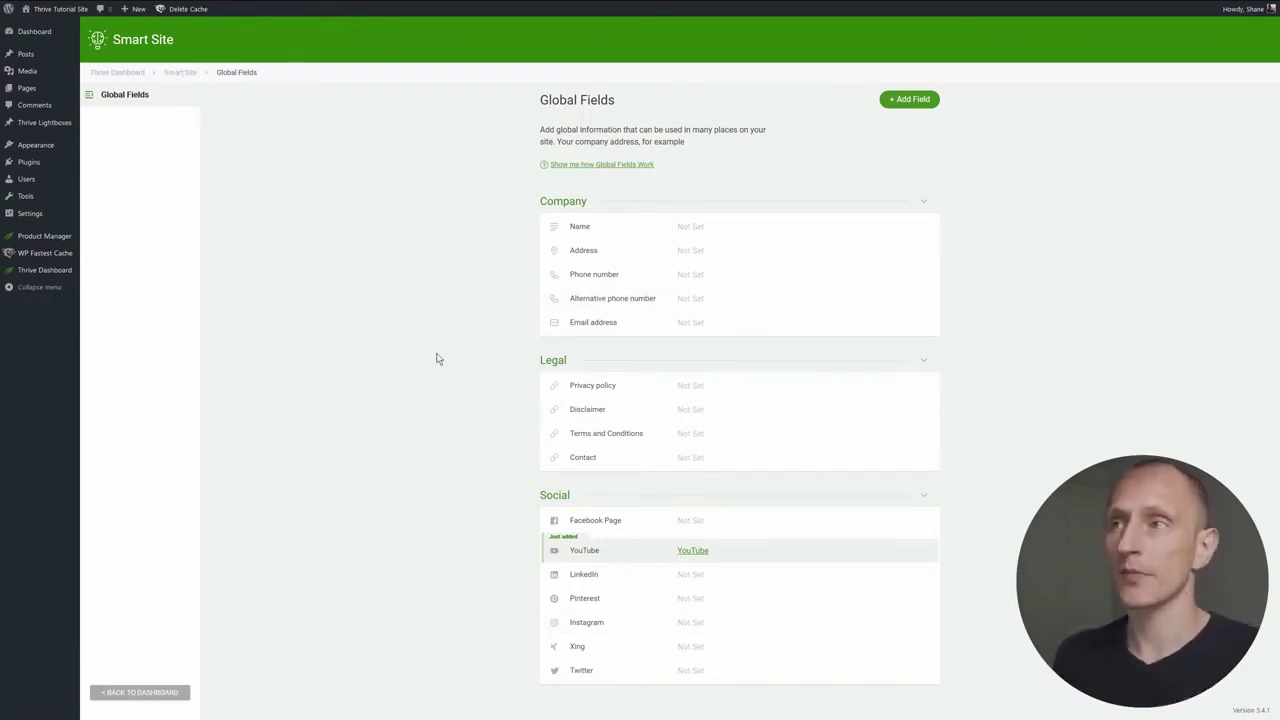
- Return to the Thrive Dashboard and look over its installed products and features
left_click(113, 74)
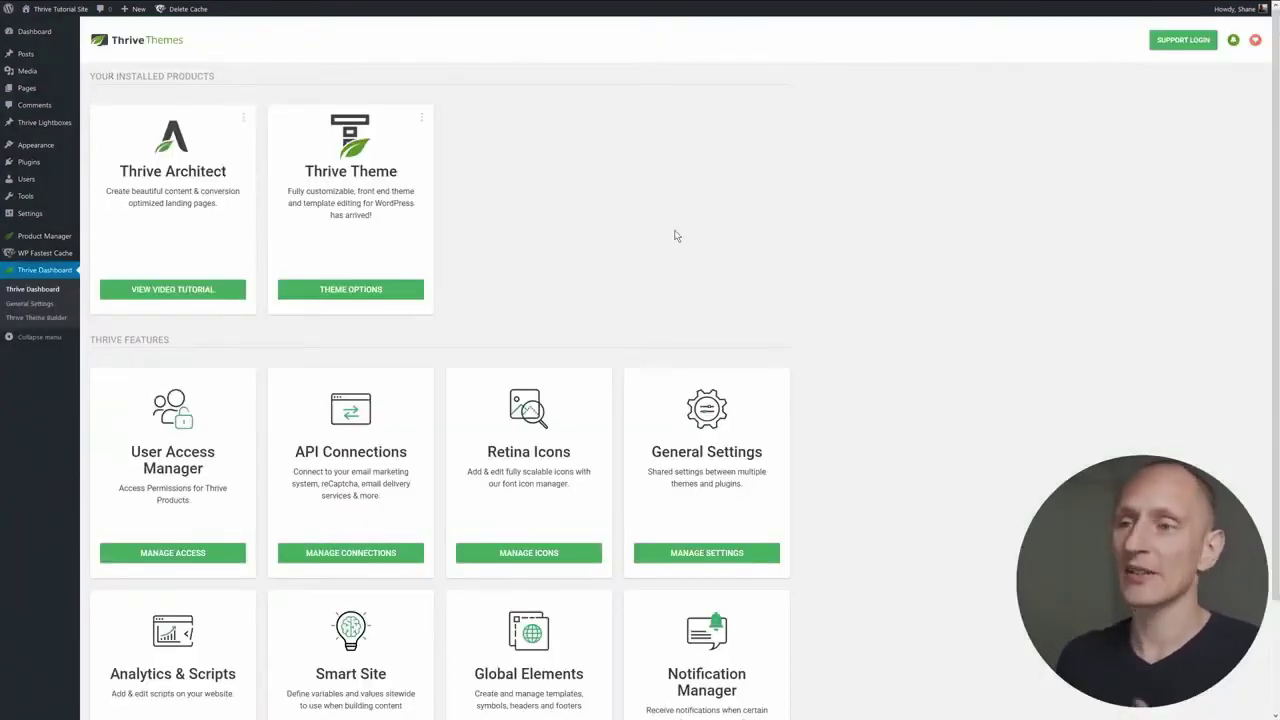
scroll(676, 236, "down", 3)
scroll(540, 380, "up", 3)
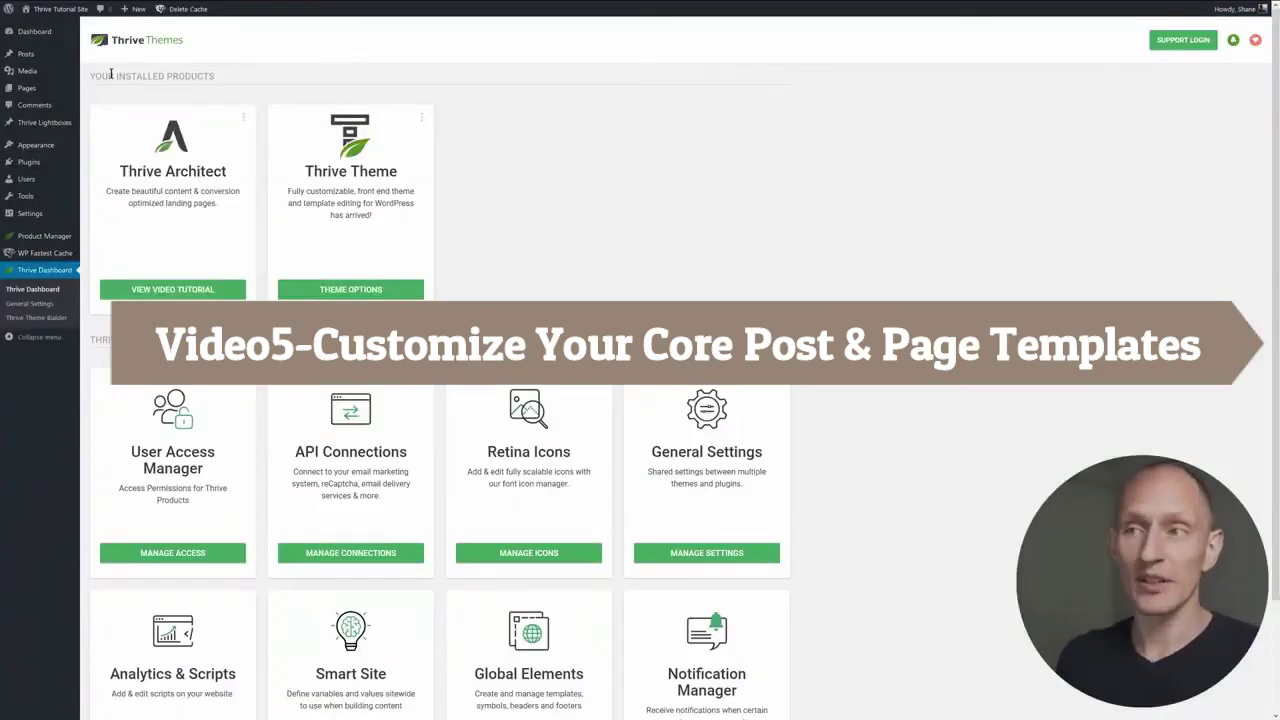
scroll(675, 236, "down", 2)
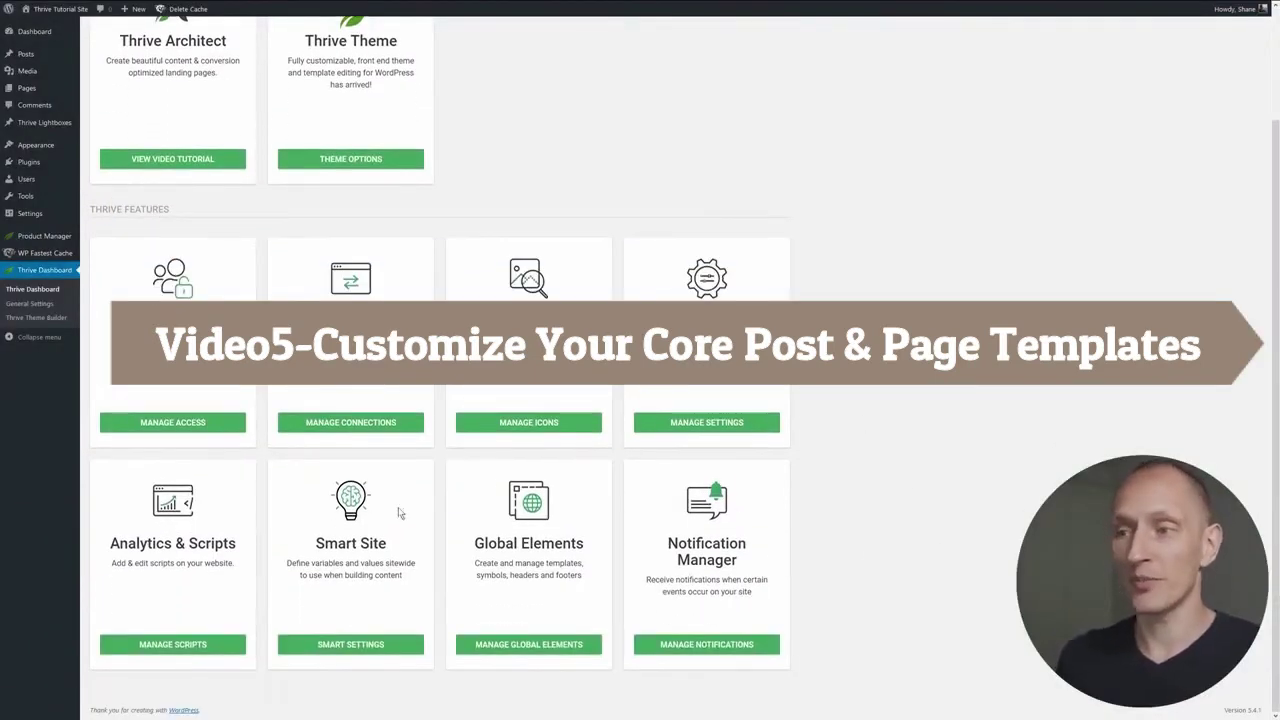
scroll(531, 297, "up", 2)
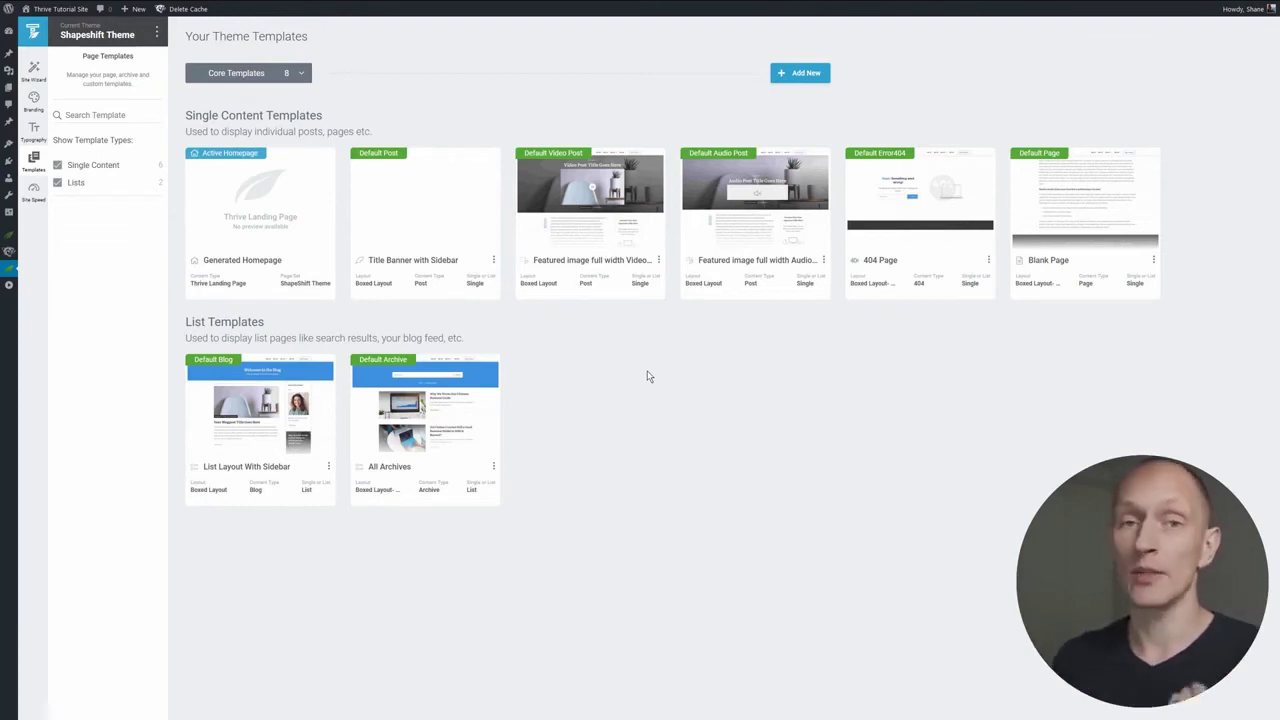
- Look over the Shapeshift theme's core templates and open the default post template, Title Banner with Sidebar, for editing
mouse_move(252, 219)
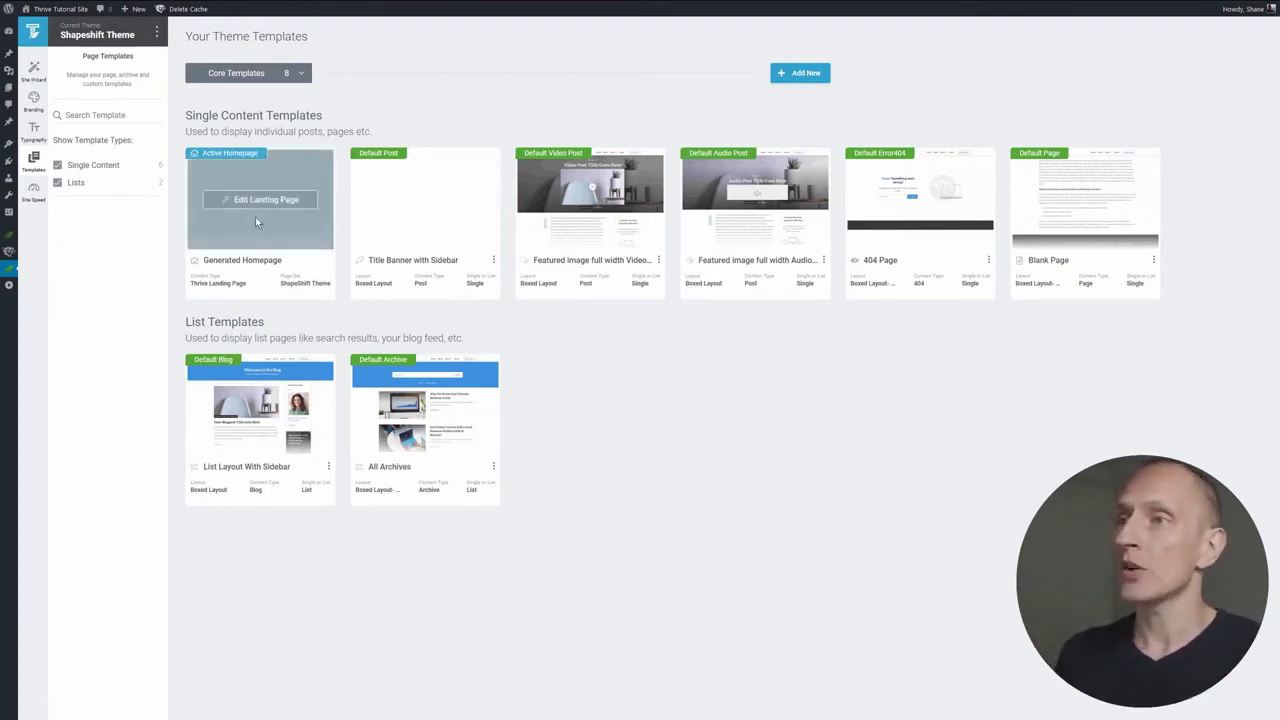
mouse_move(480, 403)
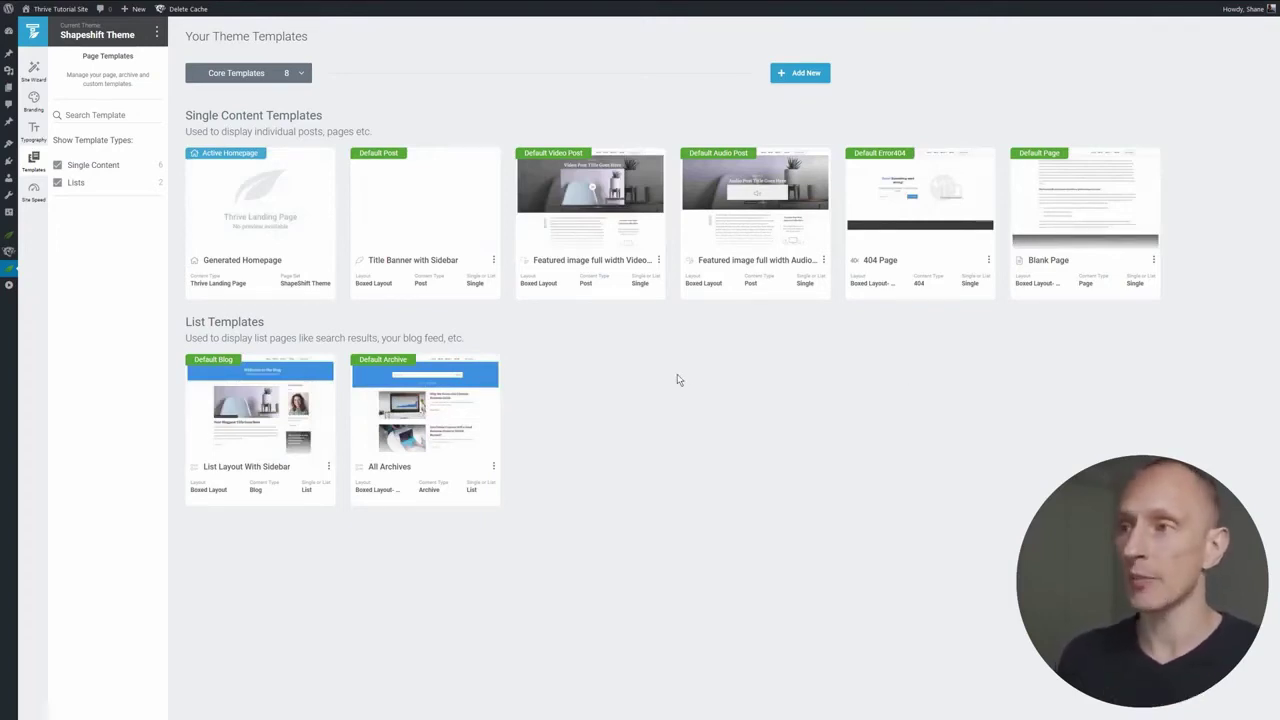
mouse_move(212, 153)
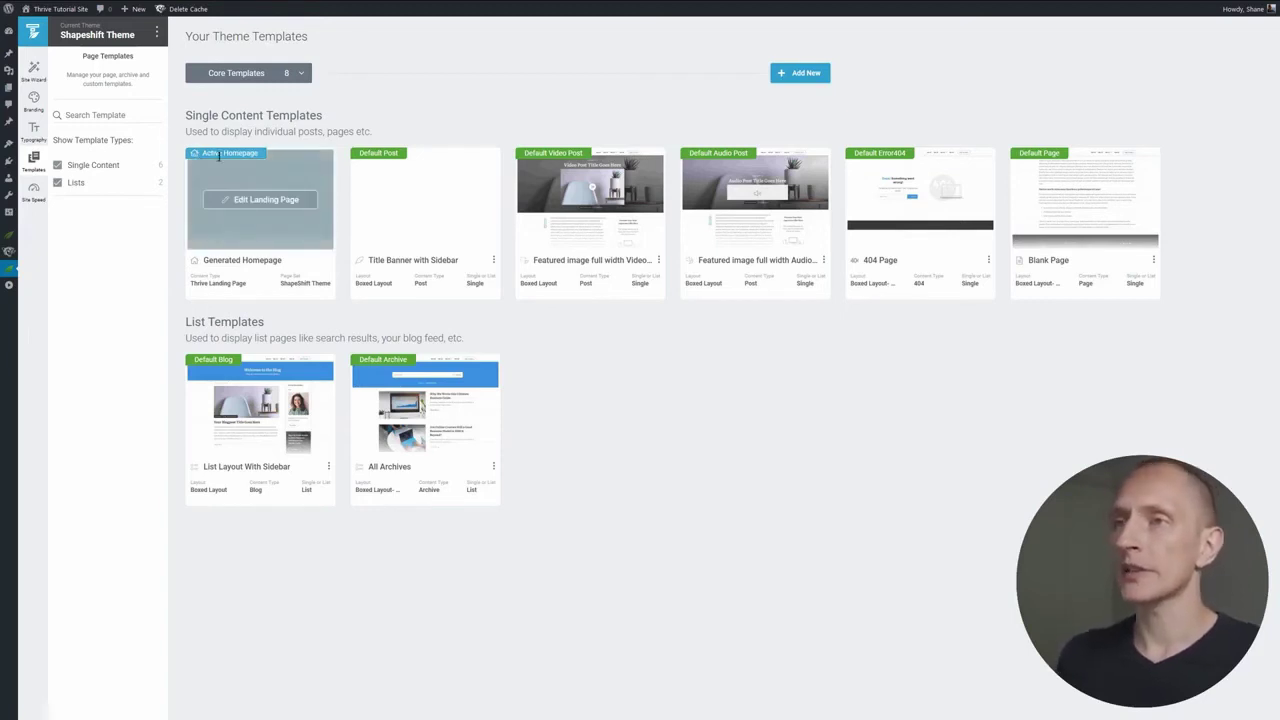
mouse_move(553, 153)
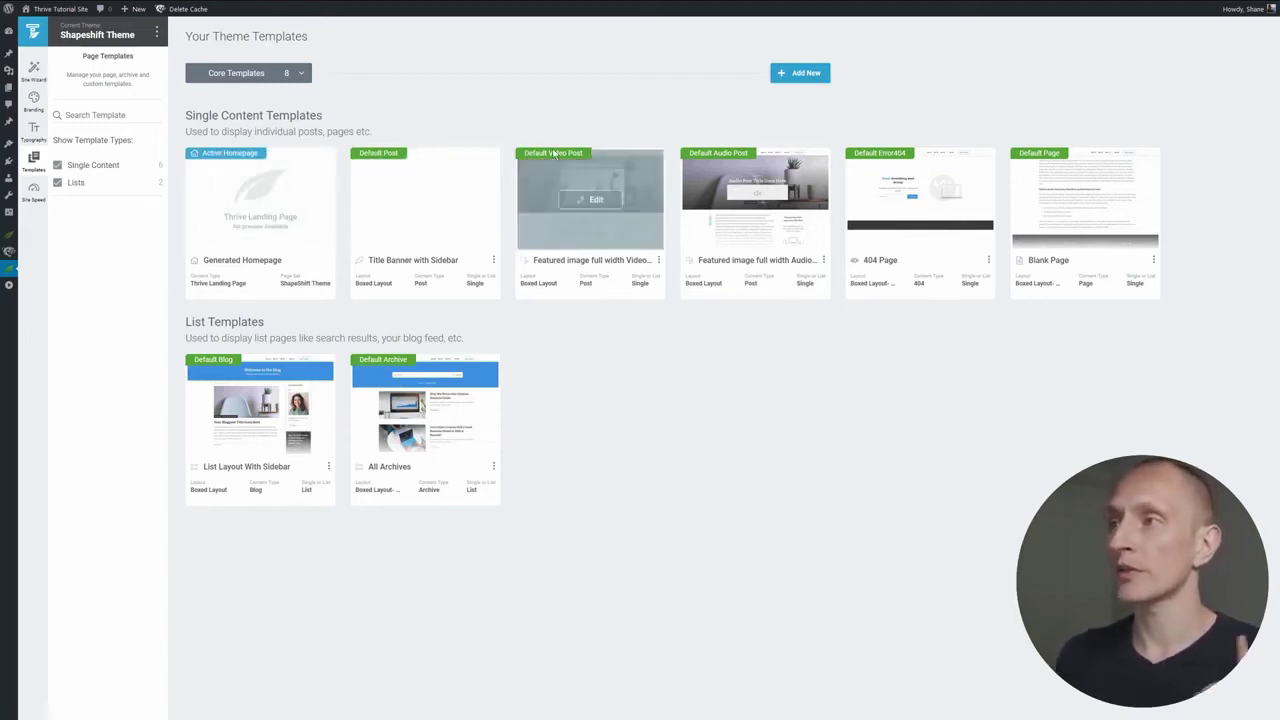
mouse_move(718, 152)
mouse_move(893, 155)
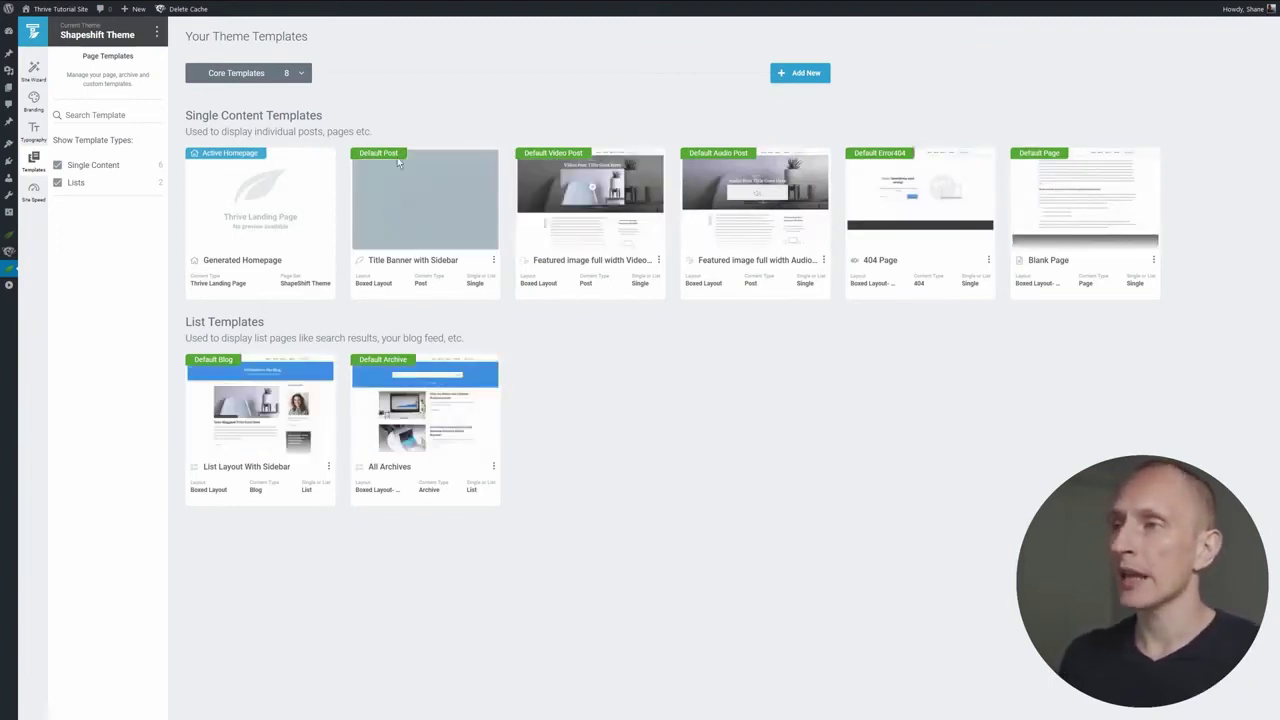
left_click(413, 200)
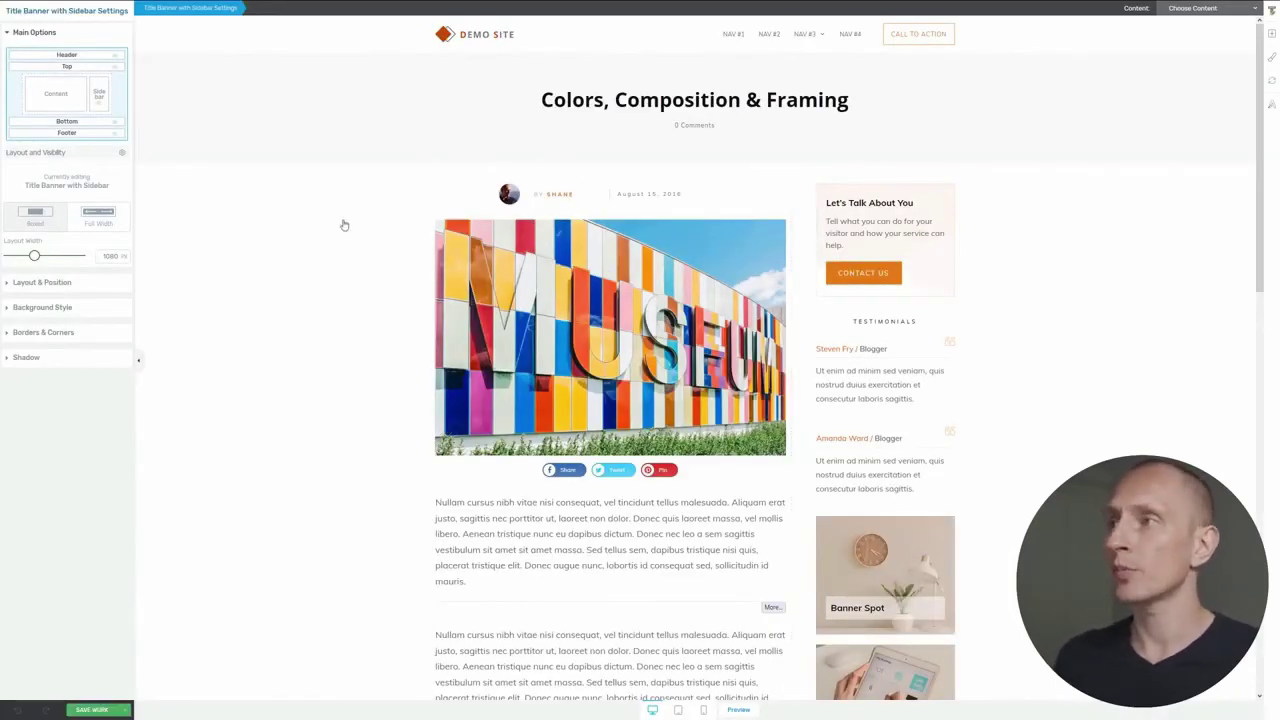
- Look through the post template's layout and reduce the author image's size to 37 px
scroll(344, 225, "down", 3)
scroll(344, 225, "down", 5)
scroll(344, 225, "up", 8)
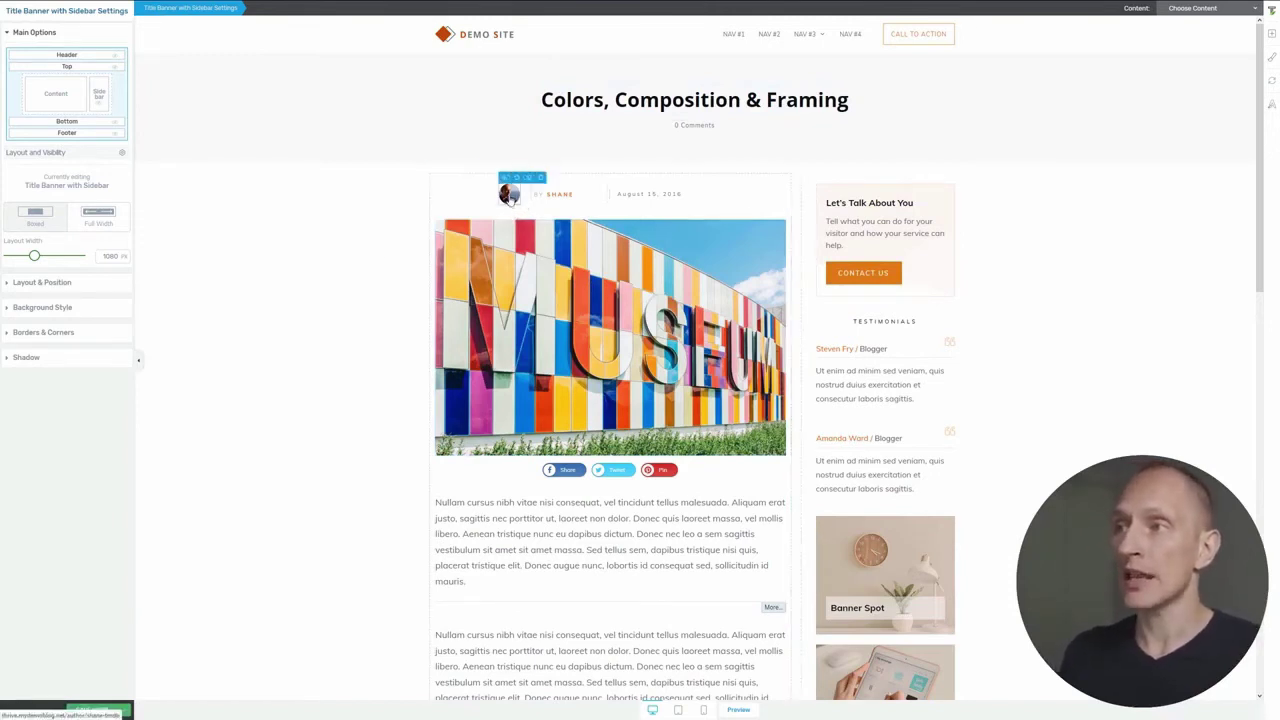
left_click(509, 196)
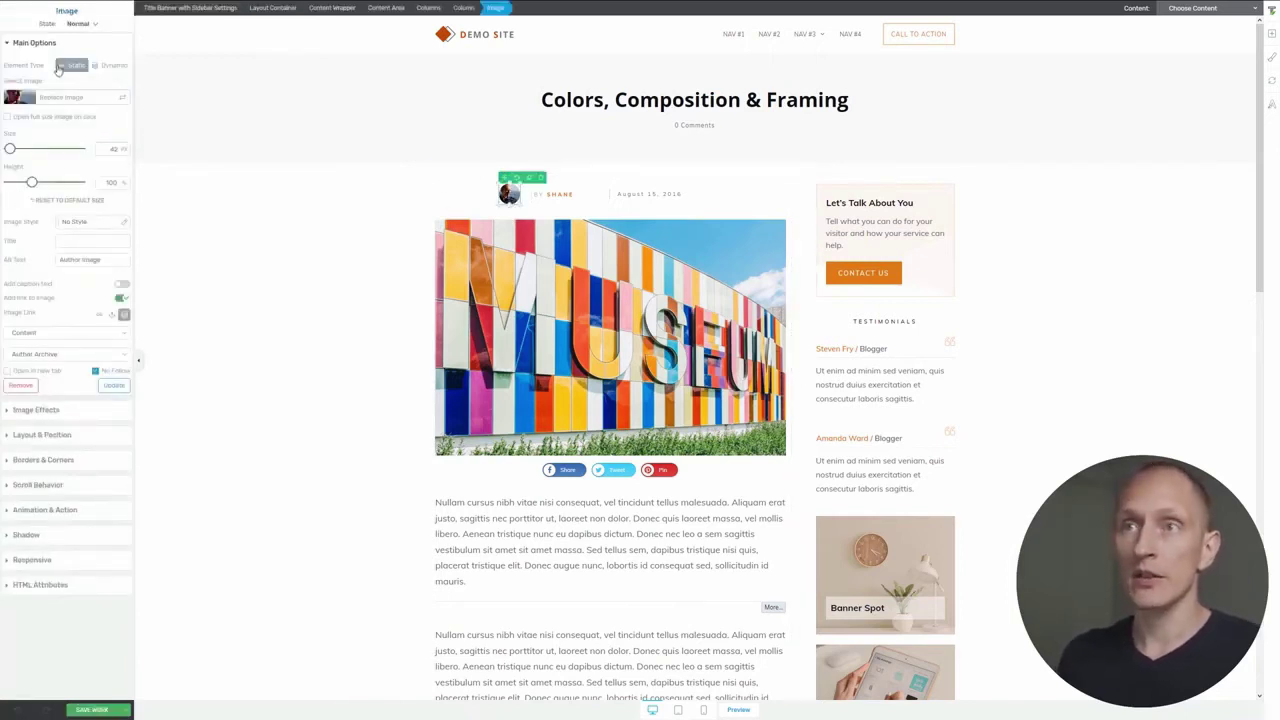
left_click_drag(10, 149, 9, 149)
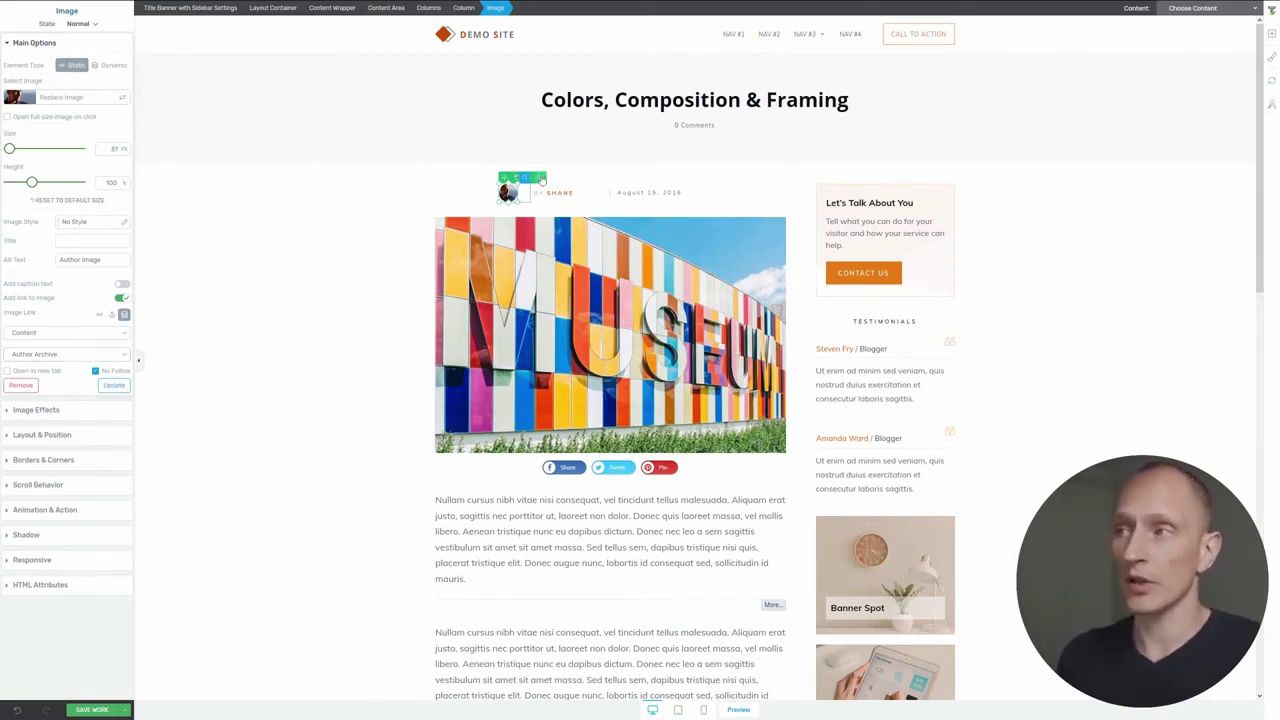
left_click(375, 258)
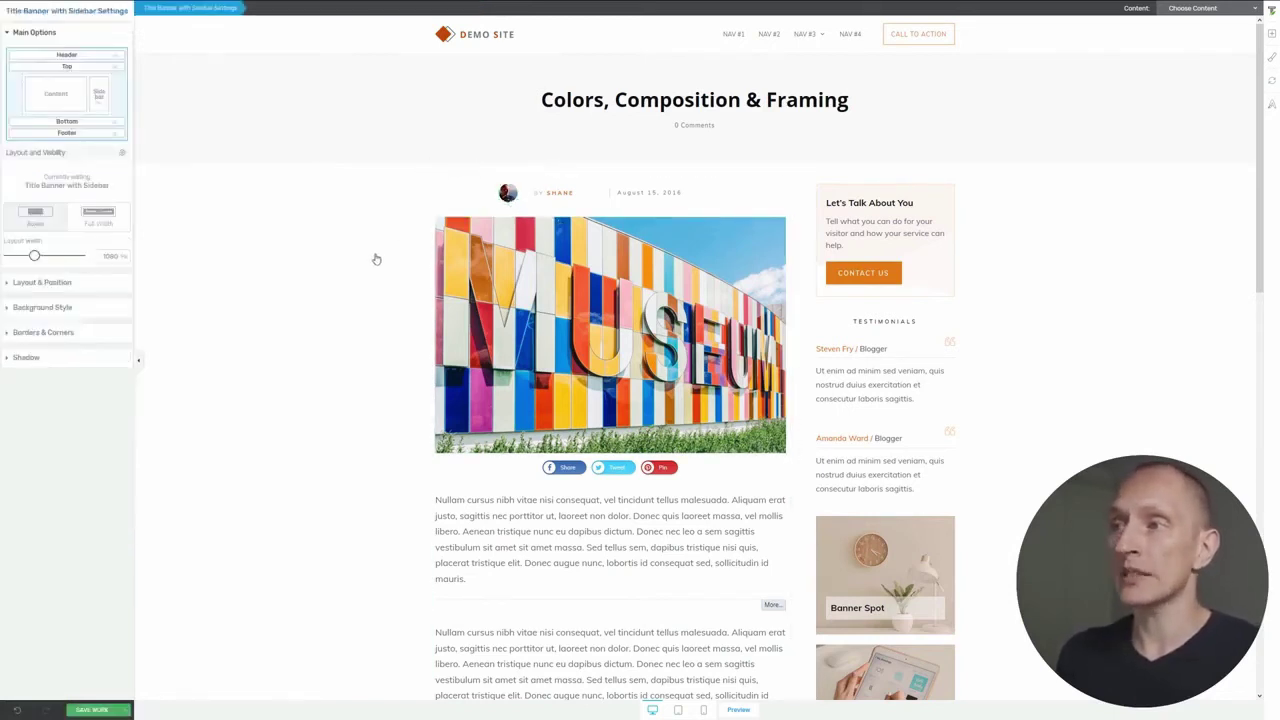
- Delete the social share buttons beneath the featured image in the post template
left_click(456, 272)
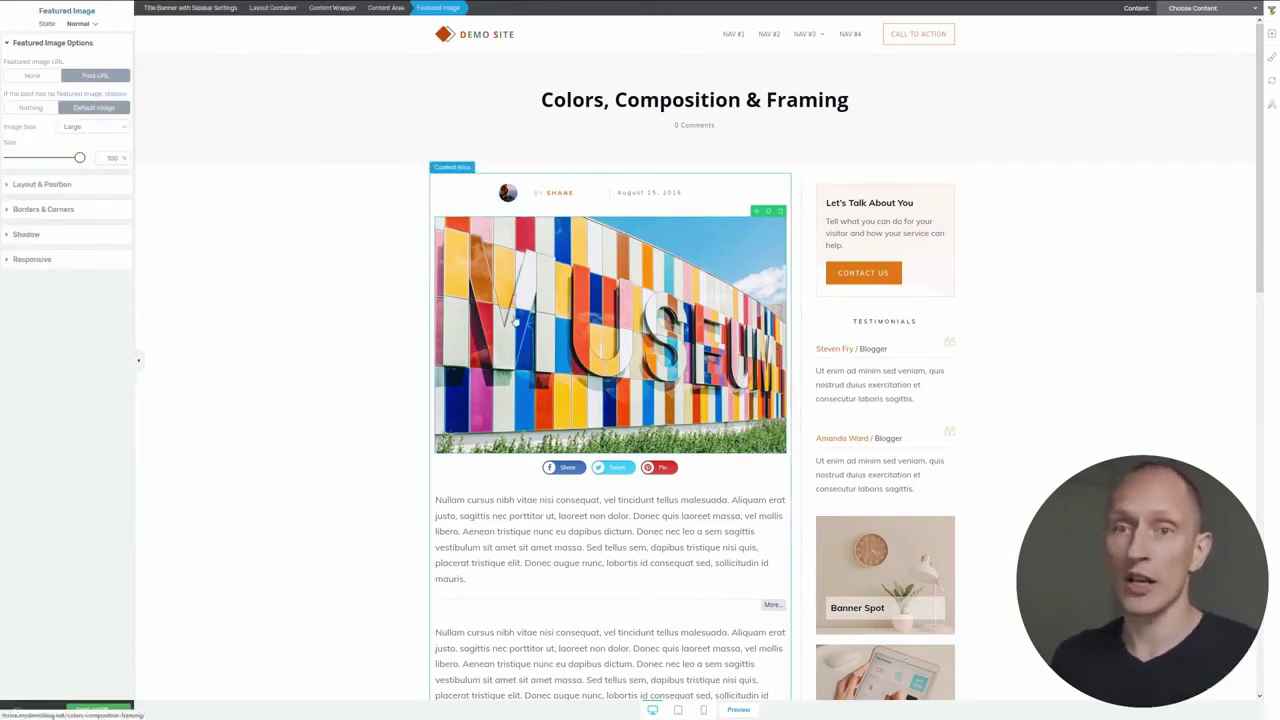
scroll(540, 425, "down", 3)
scroll(540, 425, "up", 2)
left_click(674, 412)
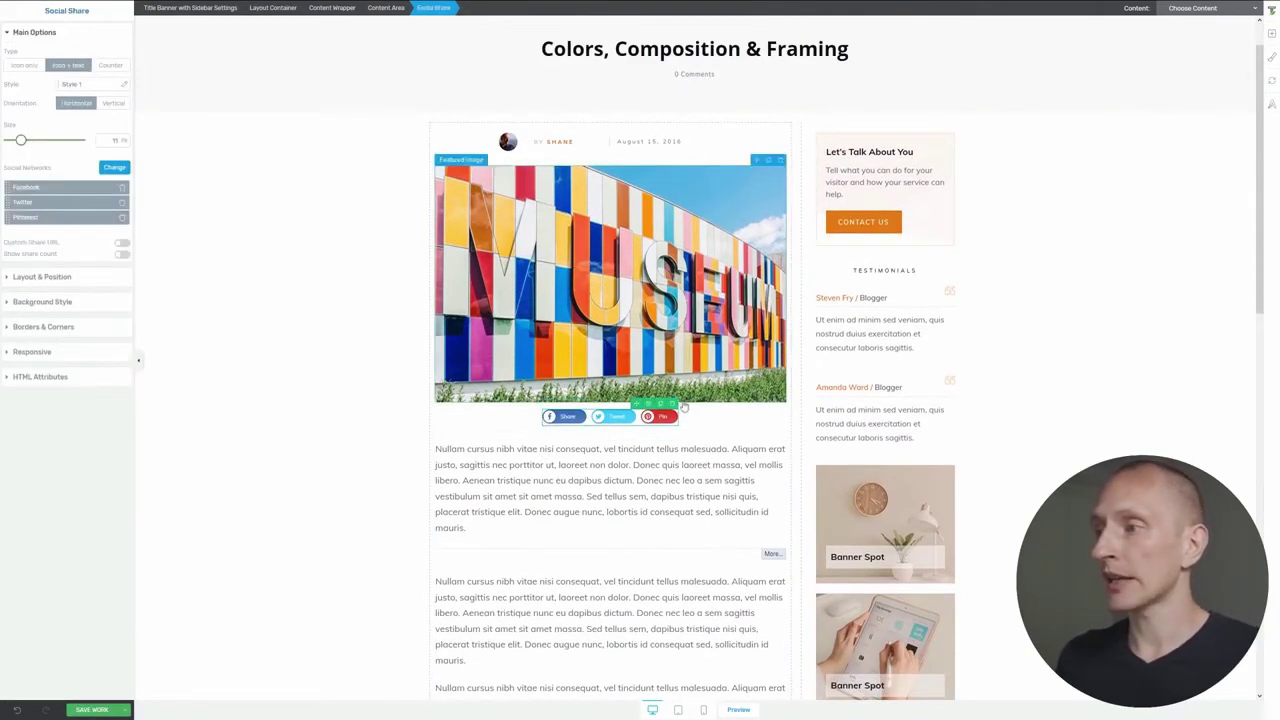
left_click(672, 403)
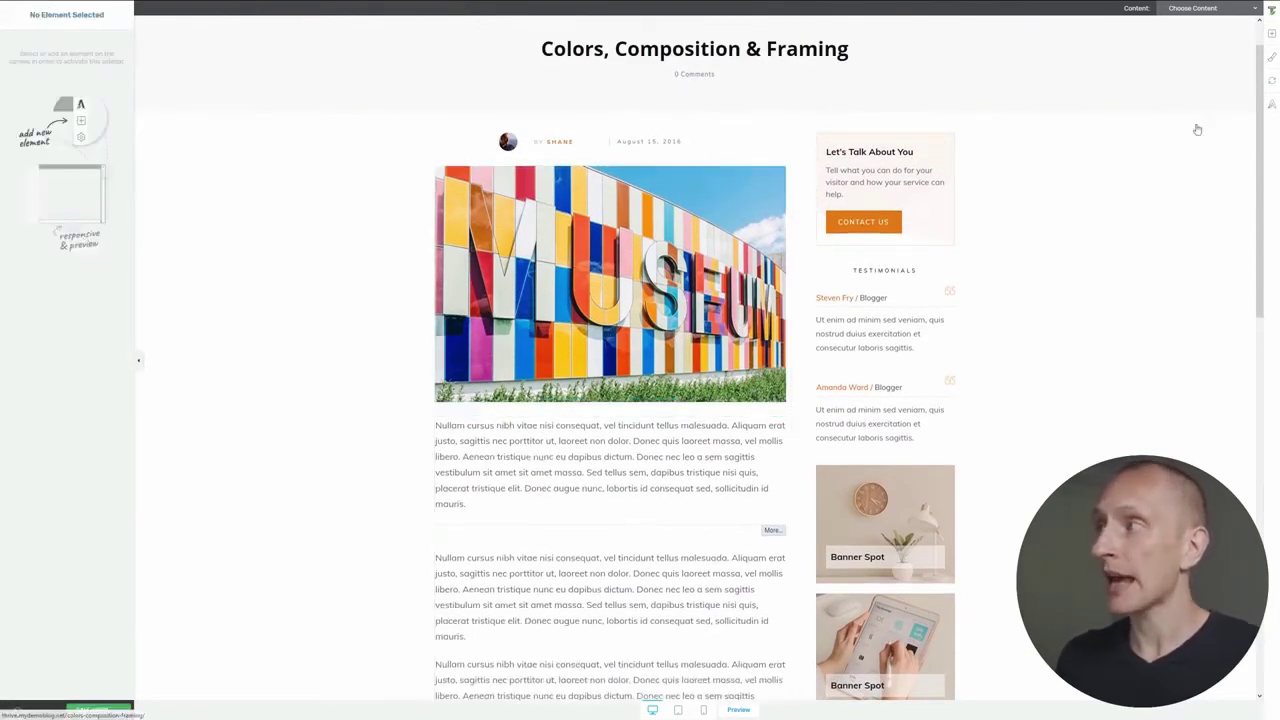
- Delete the post title from the template's top banner, leaving the comment count in place
left_click(1271, 34)
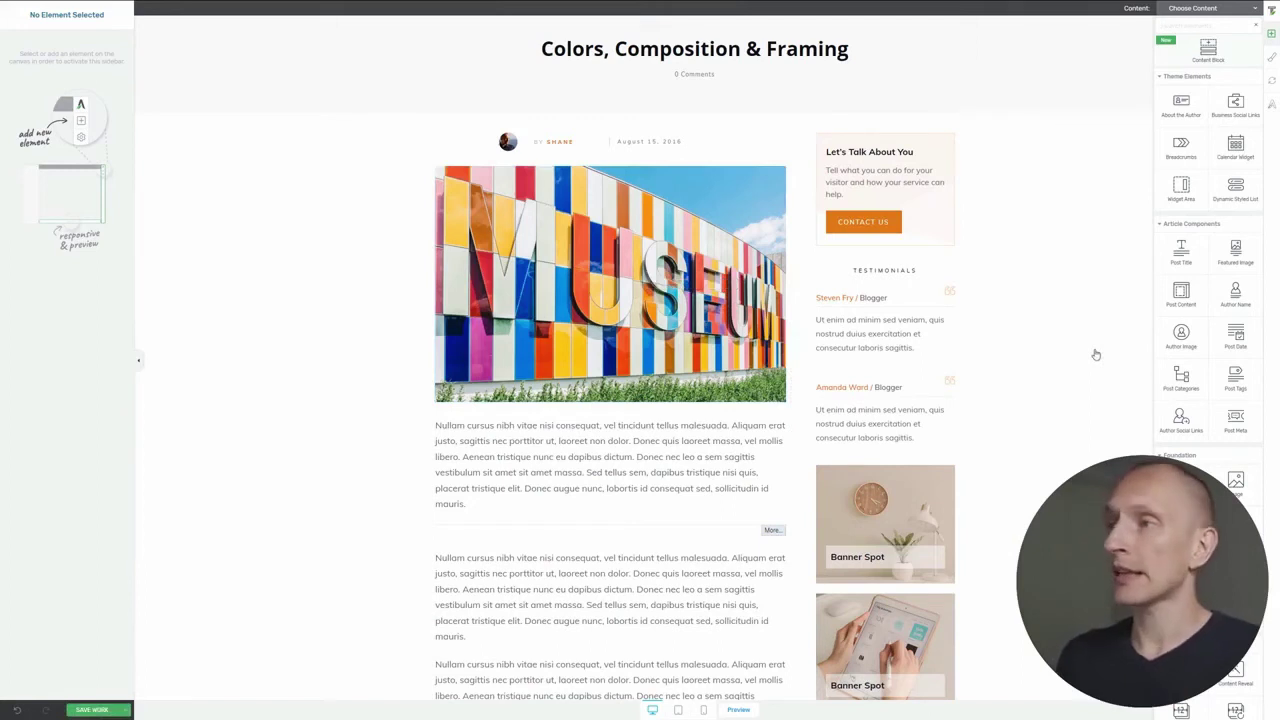
scroll(820, 200, "up", 1)
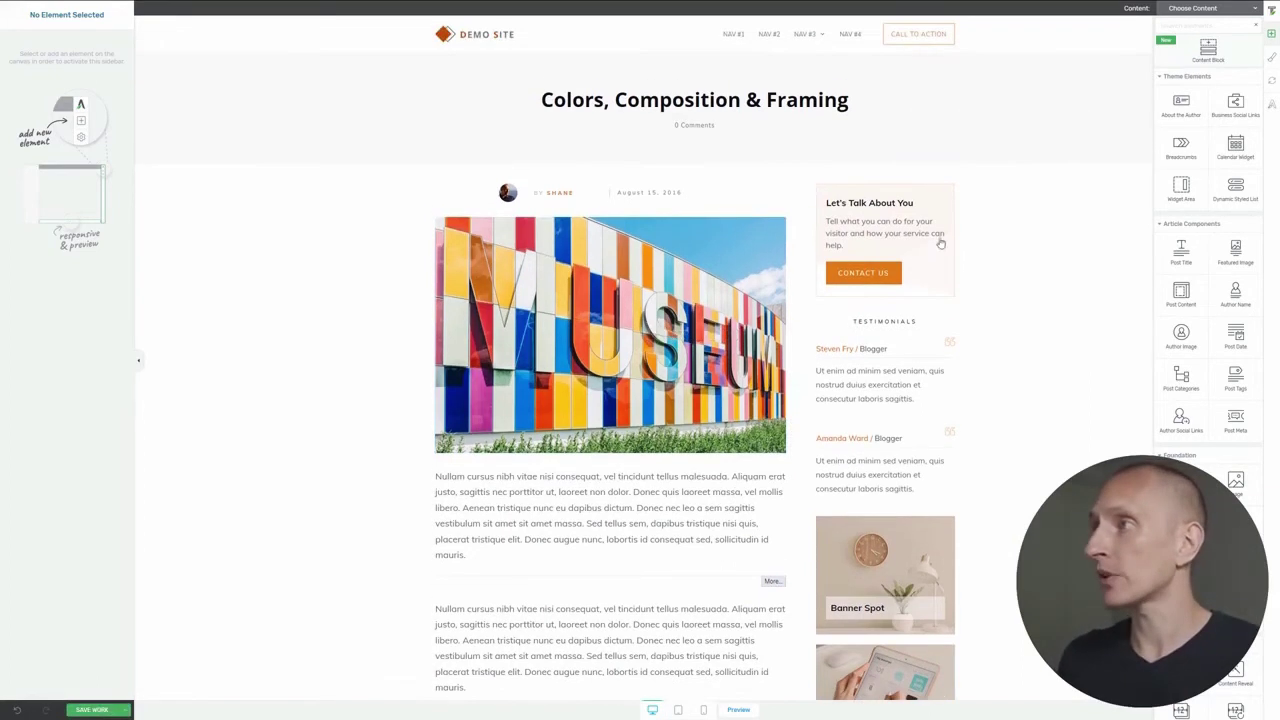
double_click(641, 99)
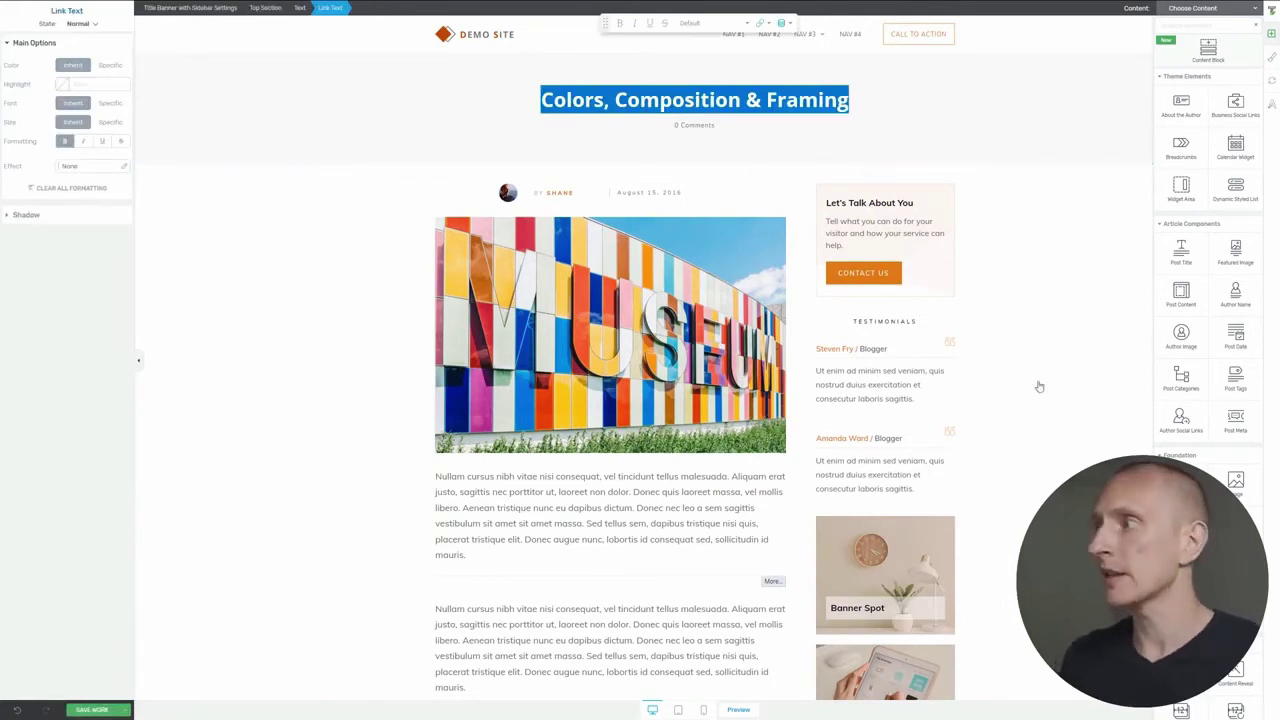
left_click(850, 110)
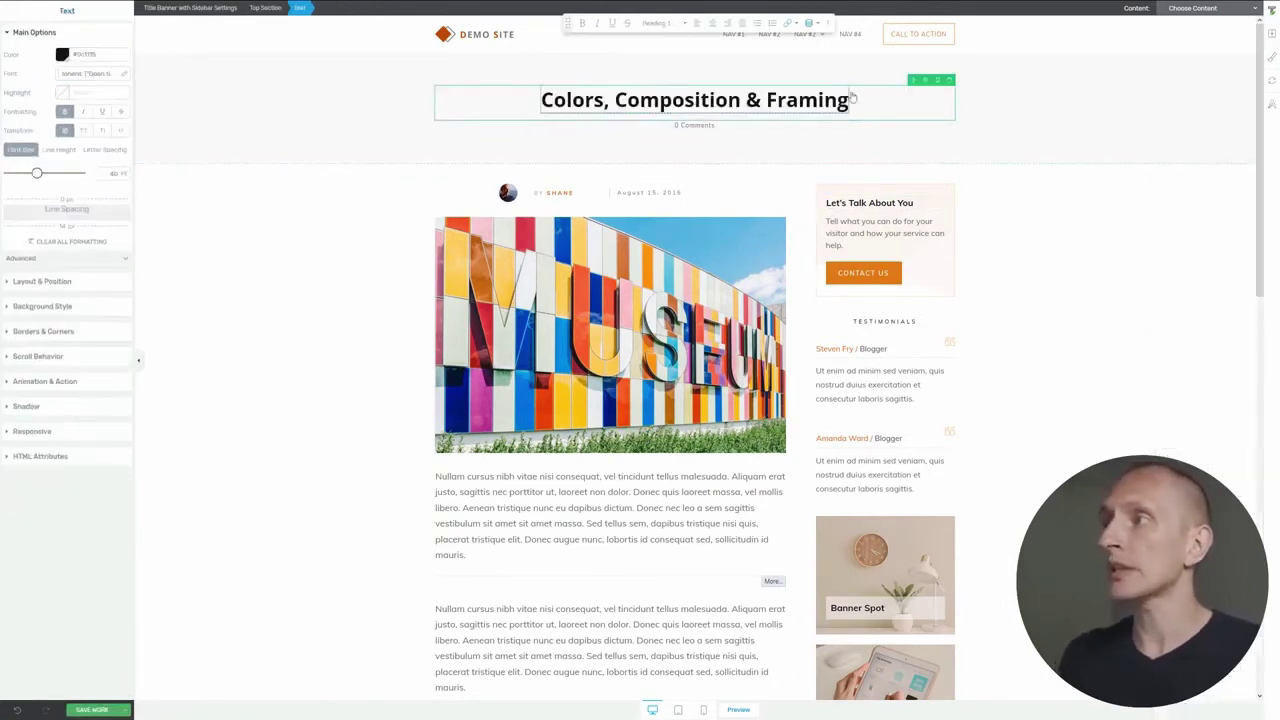
left_click(949, 80)
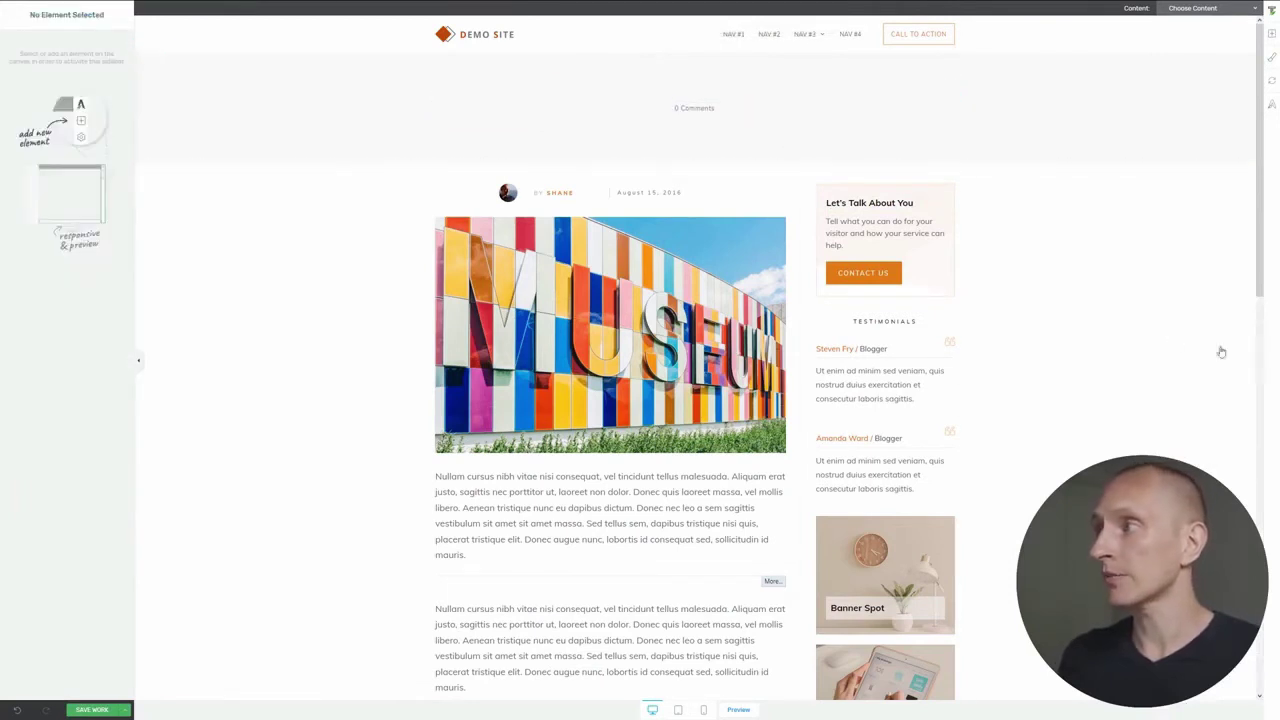
- Add a Post Title element above the featured image and move it into the top banner, above the comment count
left_click(1271, 34)
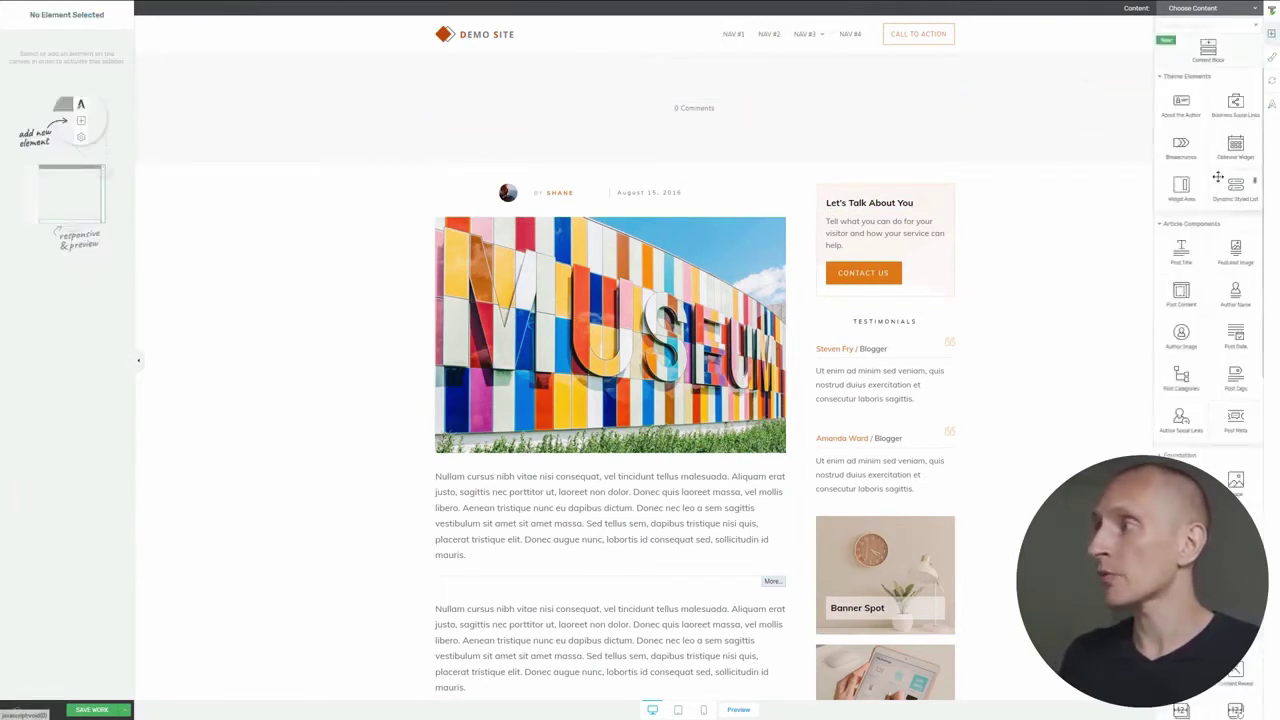
left_click_drag(1181, 255, 612, 229)
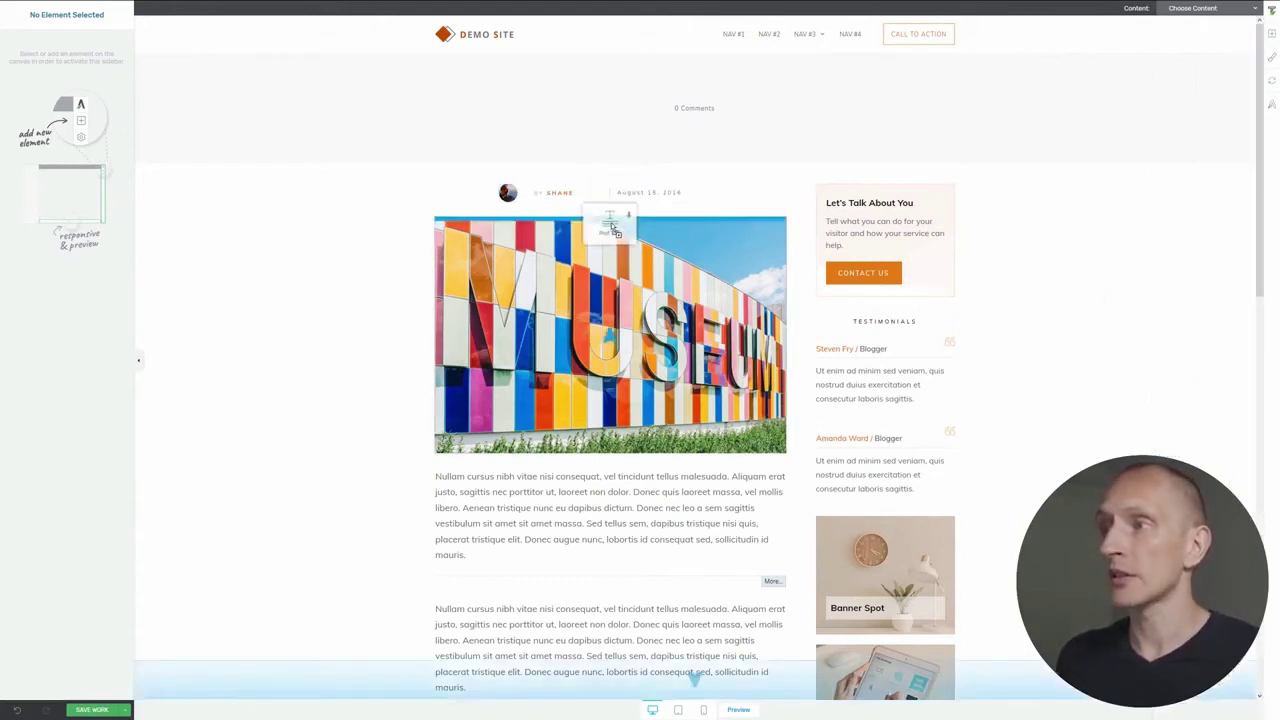
left_click(309, 260)
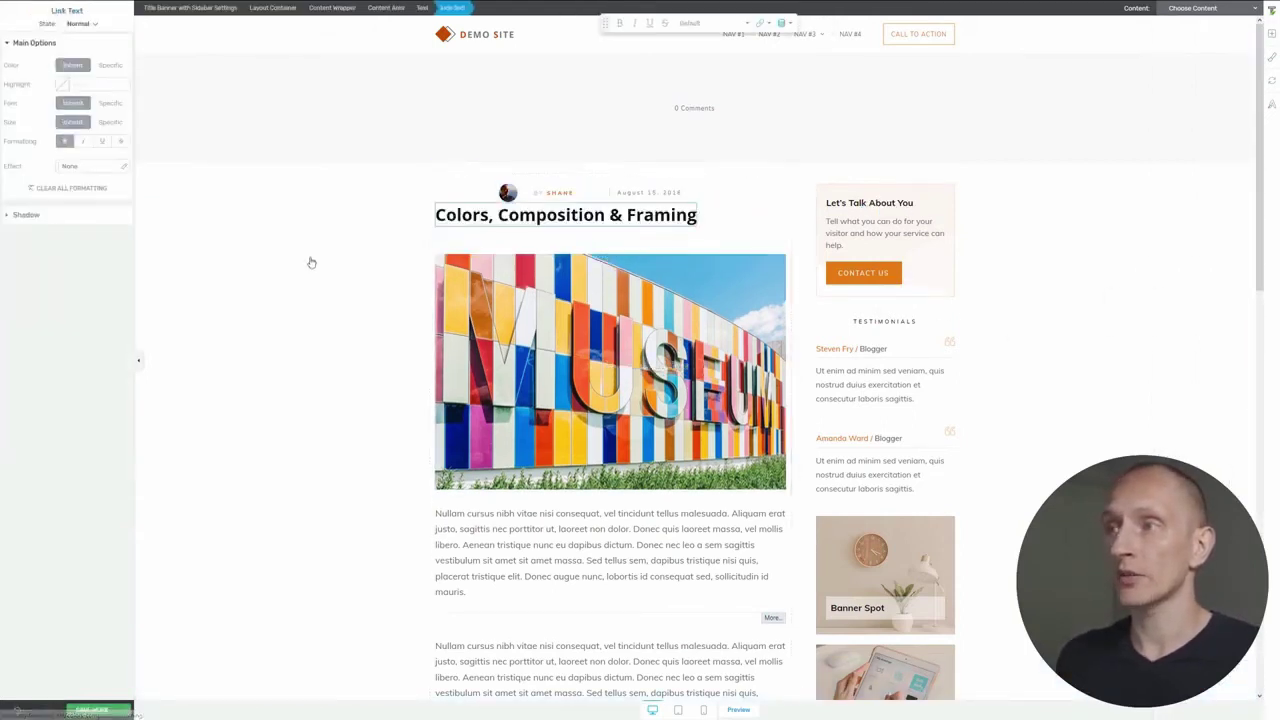
left_click_drag(688, 133, 694, 108)
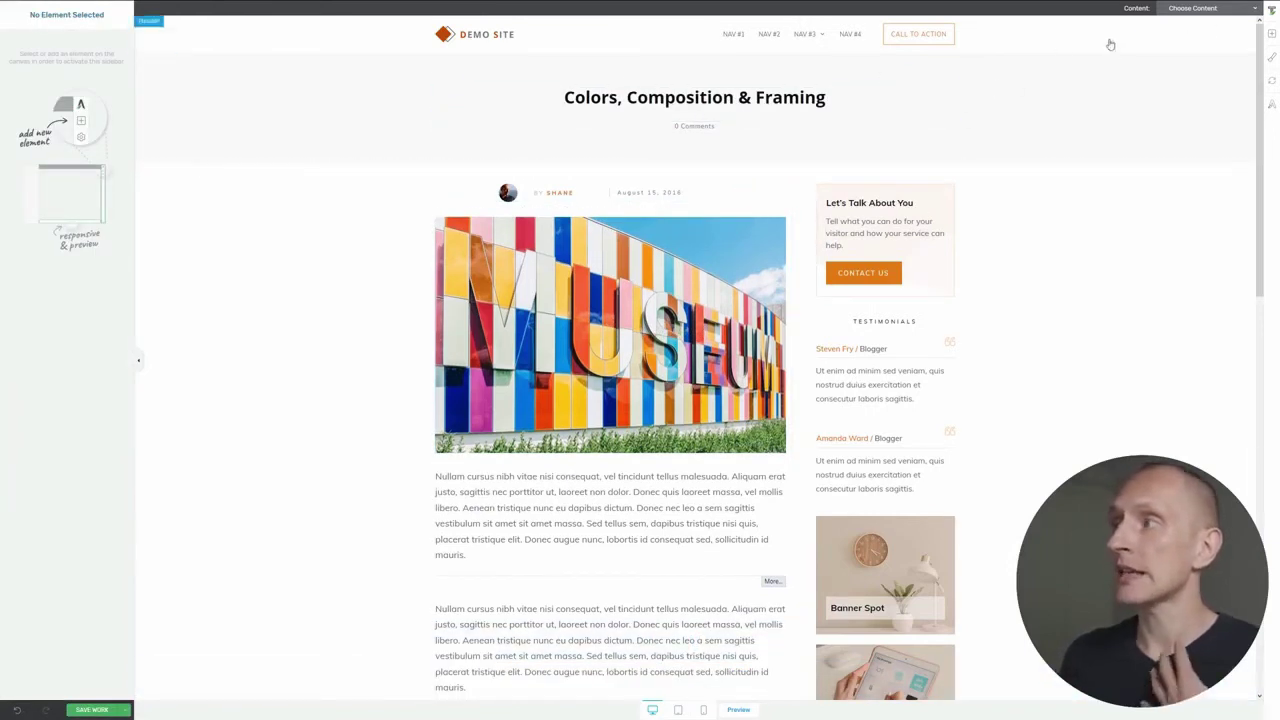
- Load the post How to Avoid the Generic Stock Photo Look as the template's preview content and look through its layout
left_click(1204, 10)
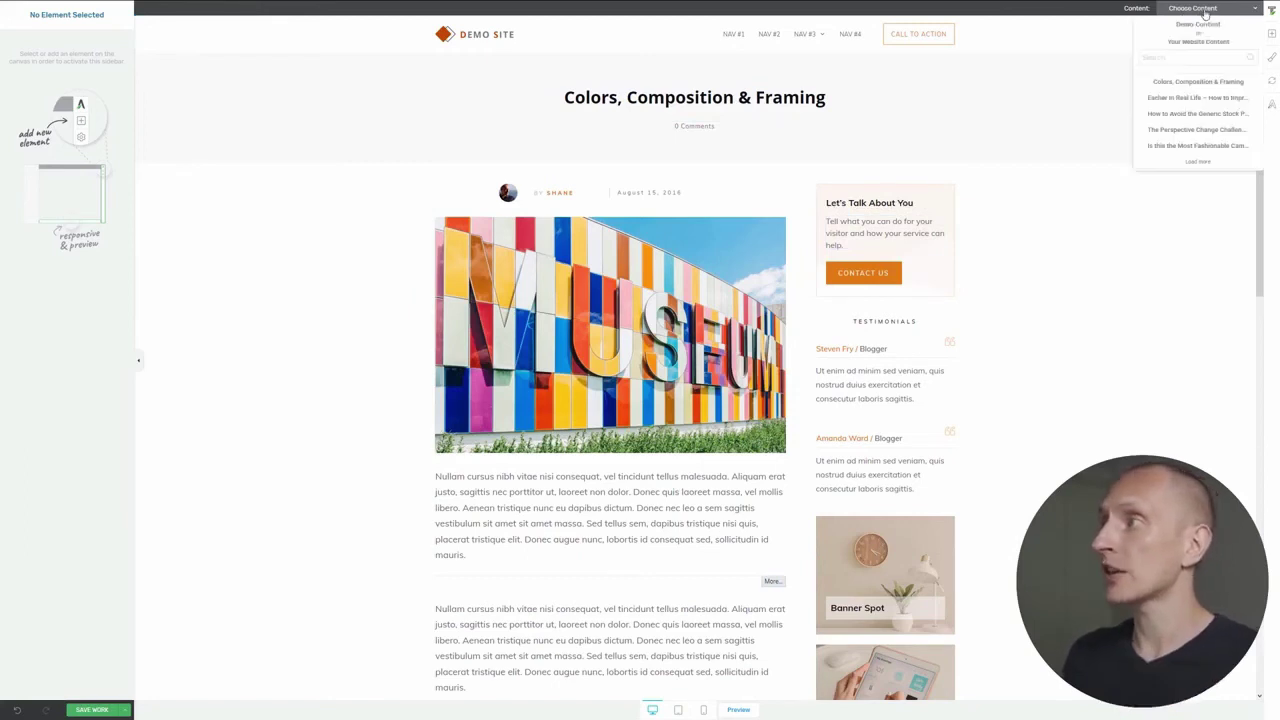
left_click(1193, 114)
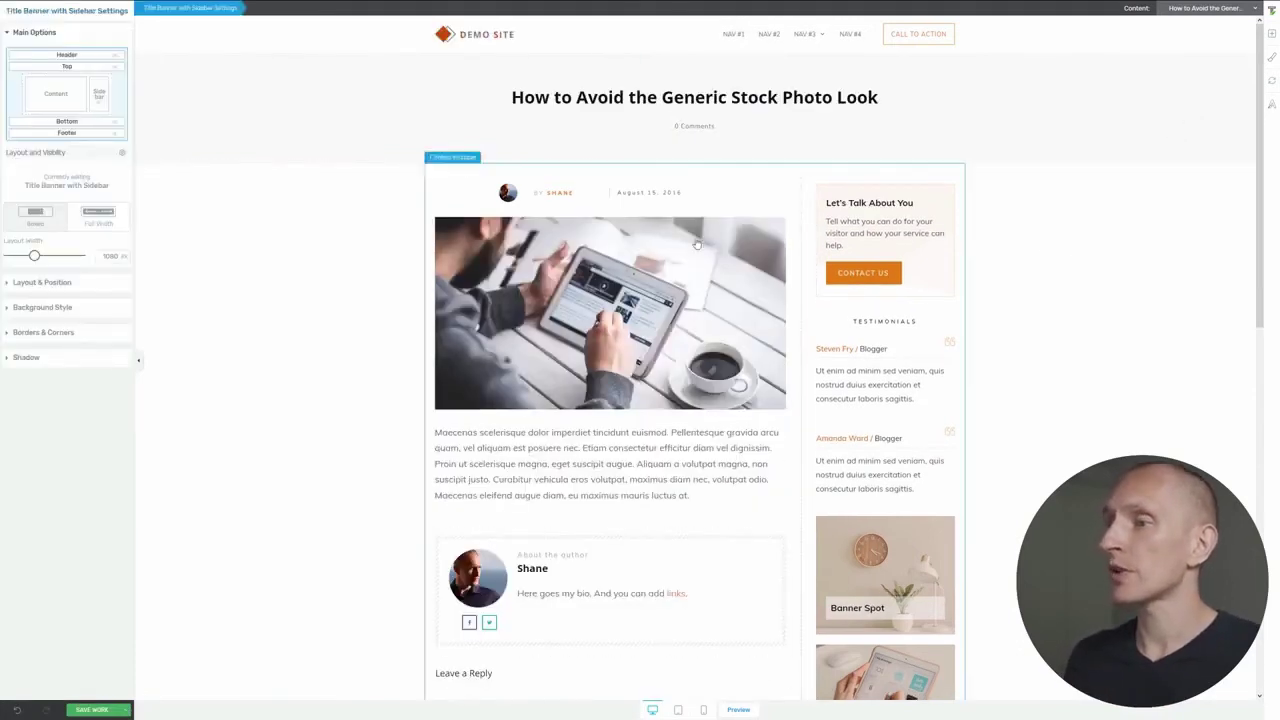
scroll(679, 247, "down", 6)
scroll(679, 247, "up", 7)
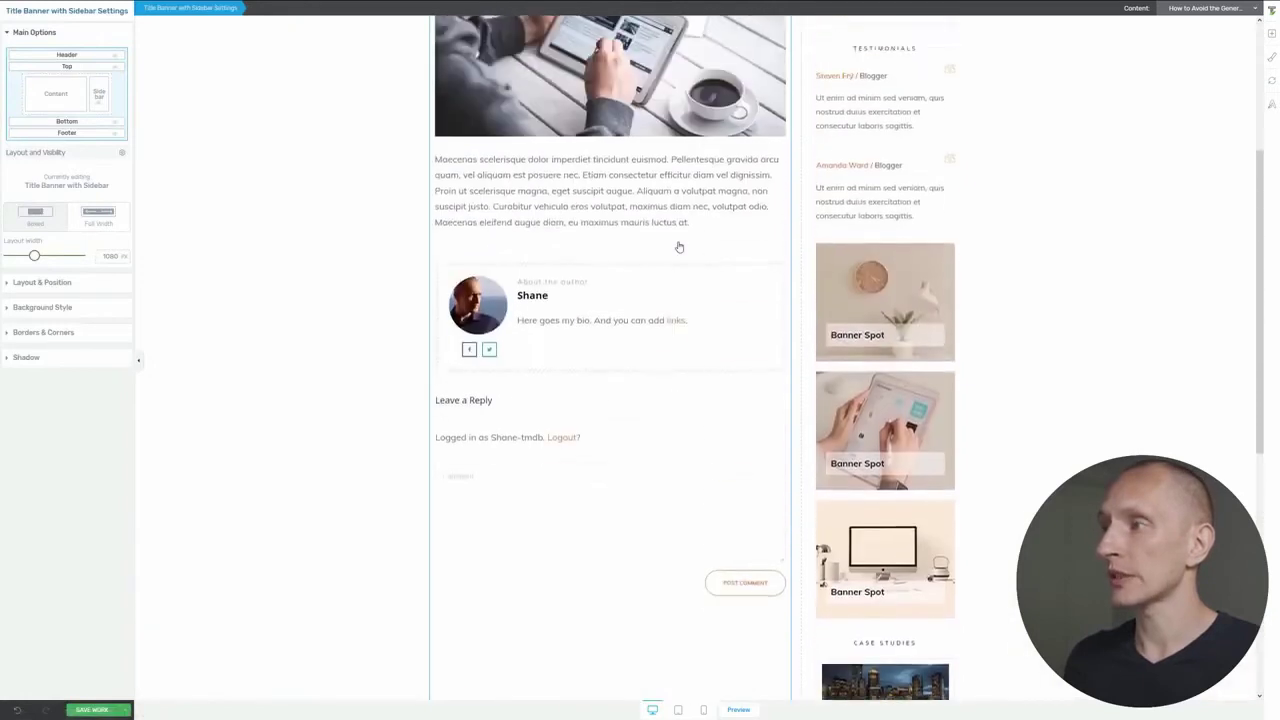
scroll(463, 438, "down", 1)
scroll(463, 438, "down", 2)
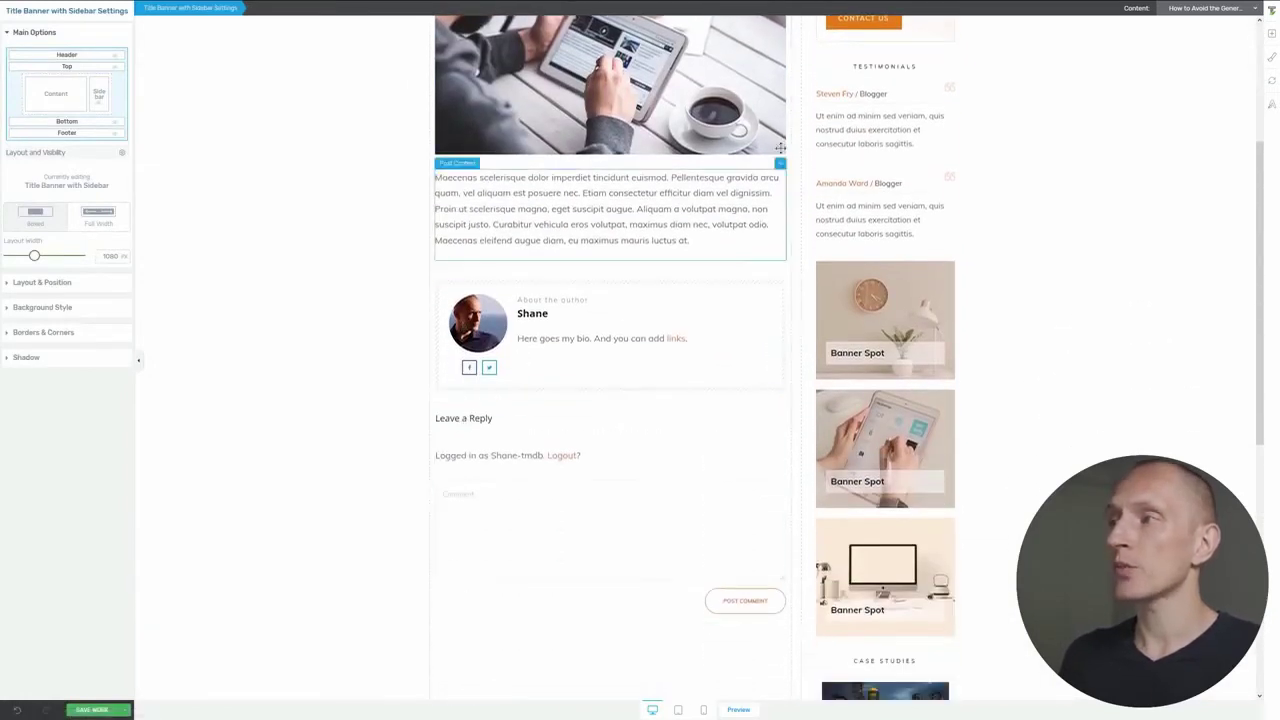
scroll(790, 242, "up", 4)
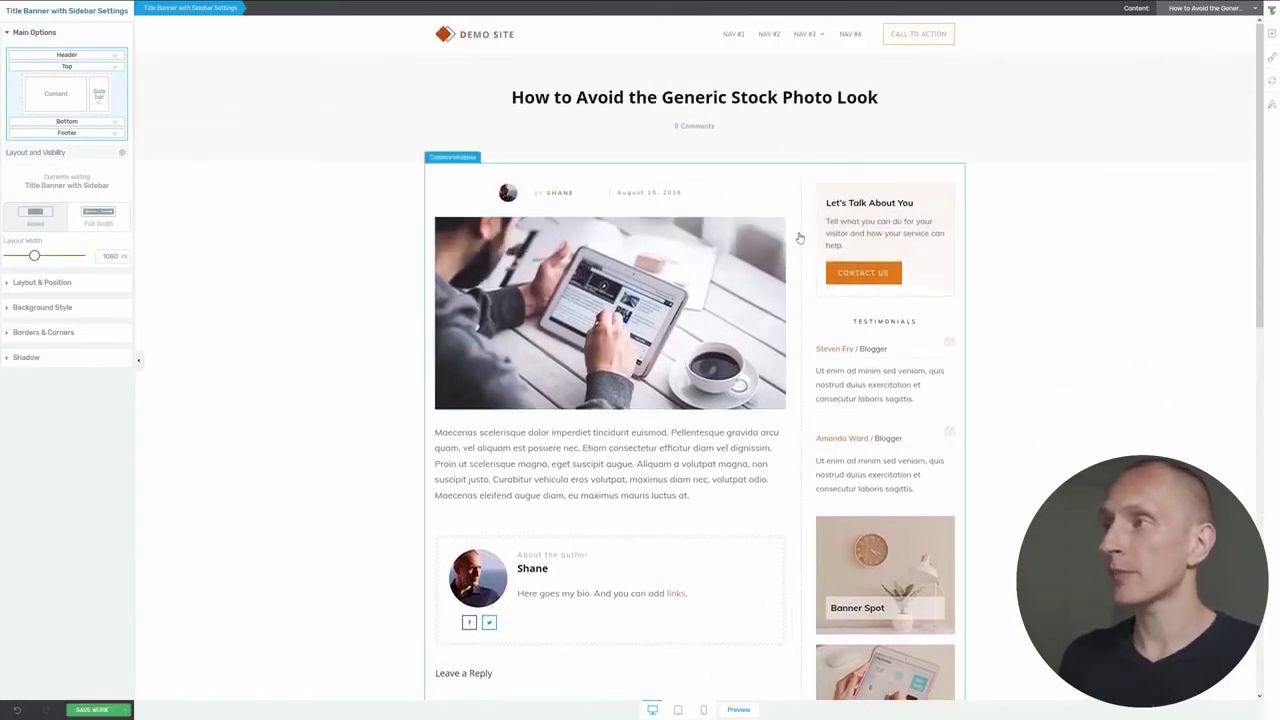
- Narrow the sidebar slightly to widen the content area, and inspect the Let's Talk About You box with its heading and button
mouse_move(801, 232)
left_mouse_down()
mouse_move(824, 236)
mouse_move(787, 241)
mouse_move(826, 235)
mouse_move(810, 236)
left_mouse_up()
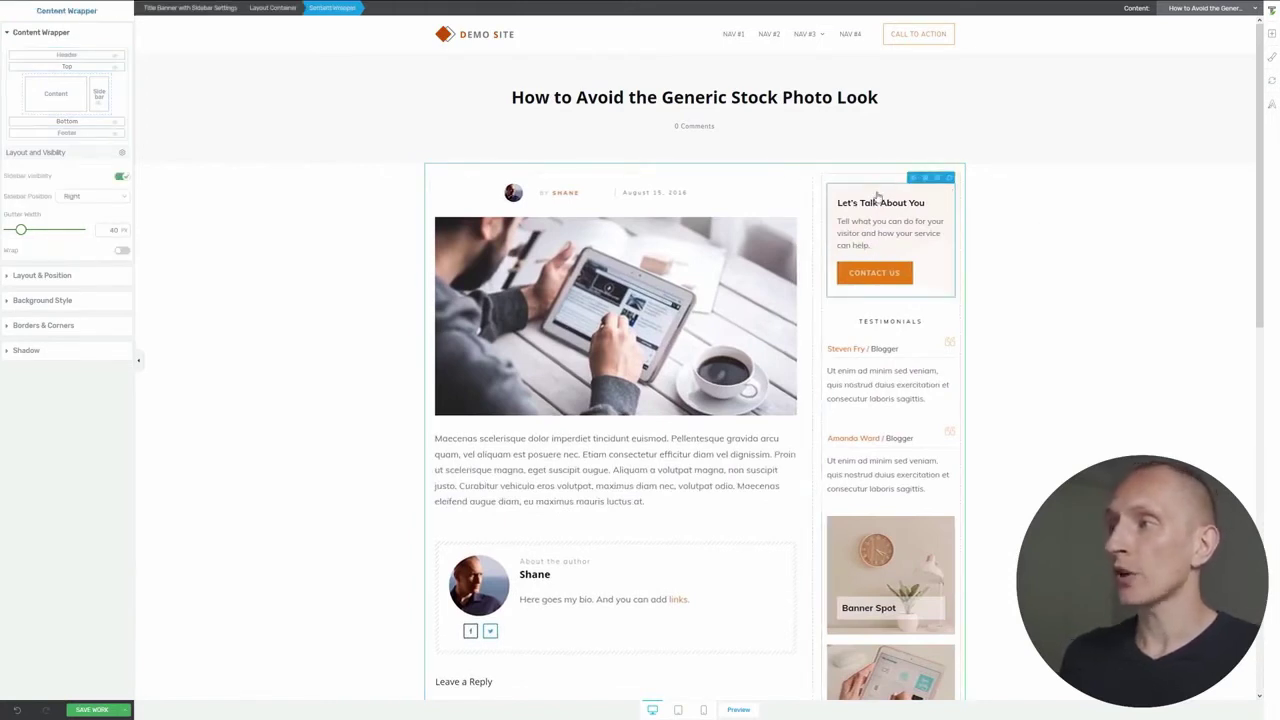
left_click(878, 196)
scroll(1011, 329, "down", 5)
scroll(1011, 329, "up", 5)
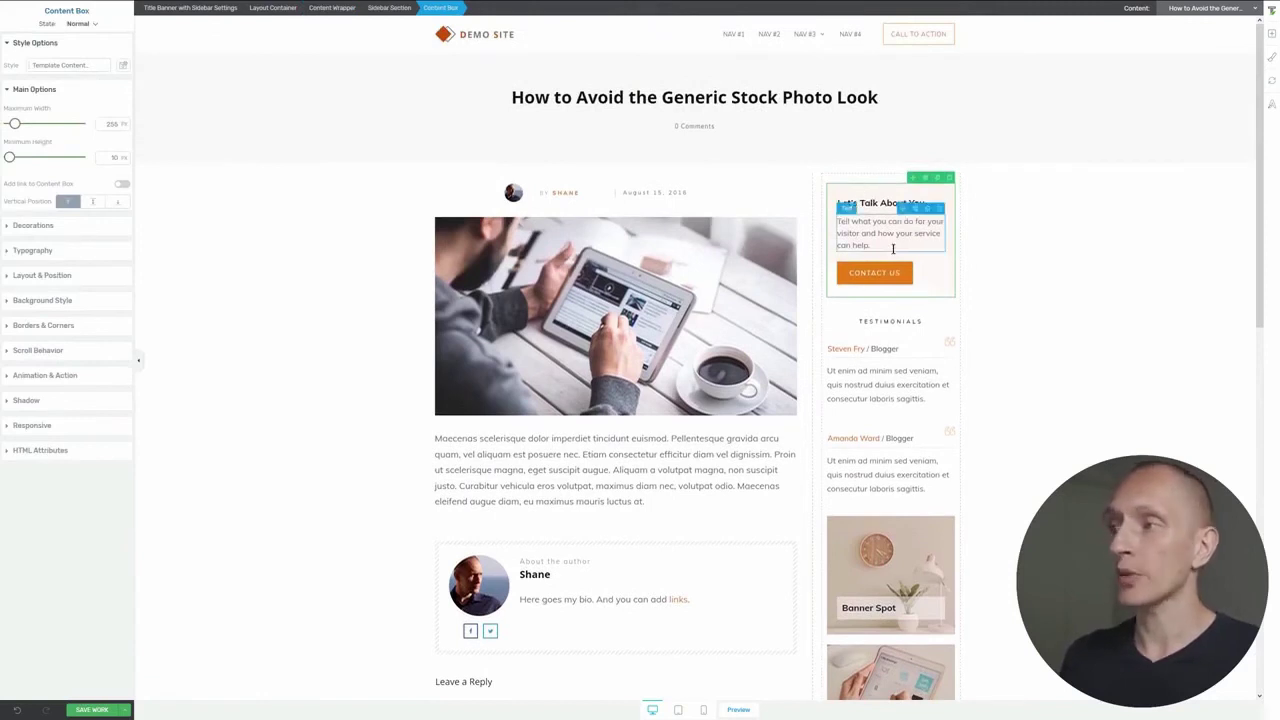
left_click(873, 201)
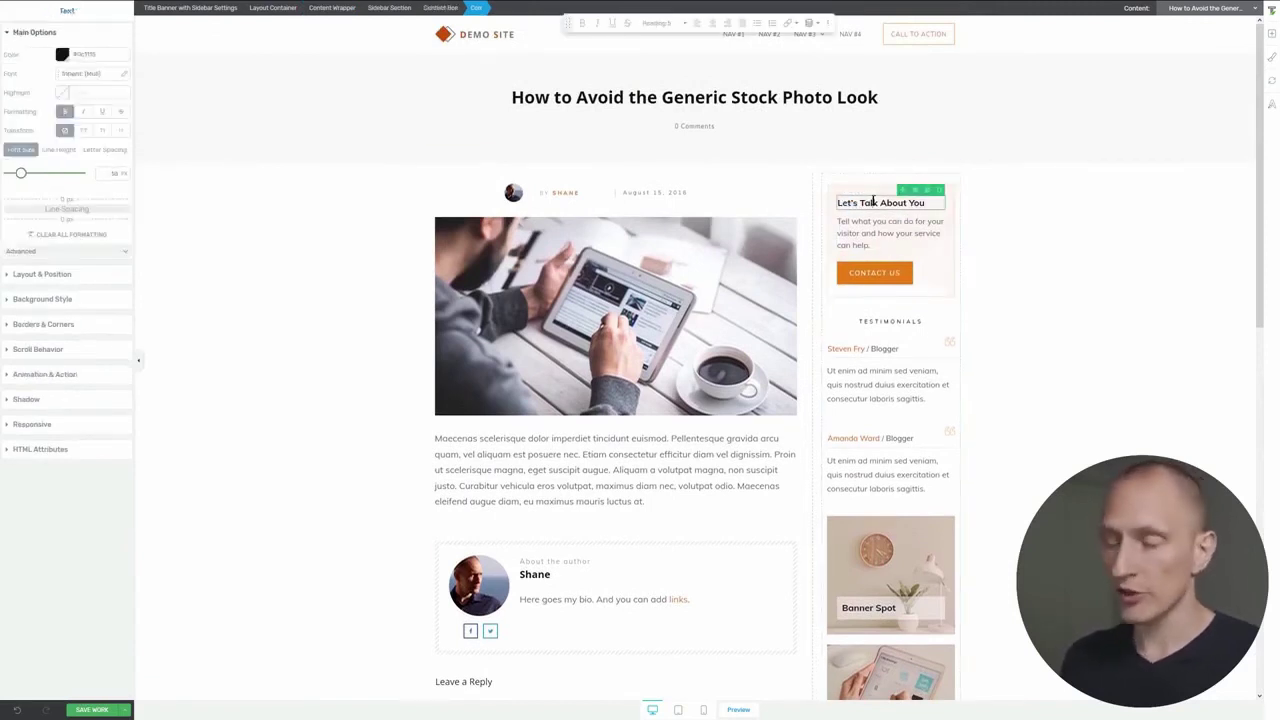
left_click(868, 278)
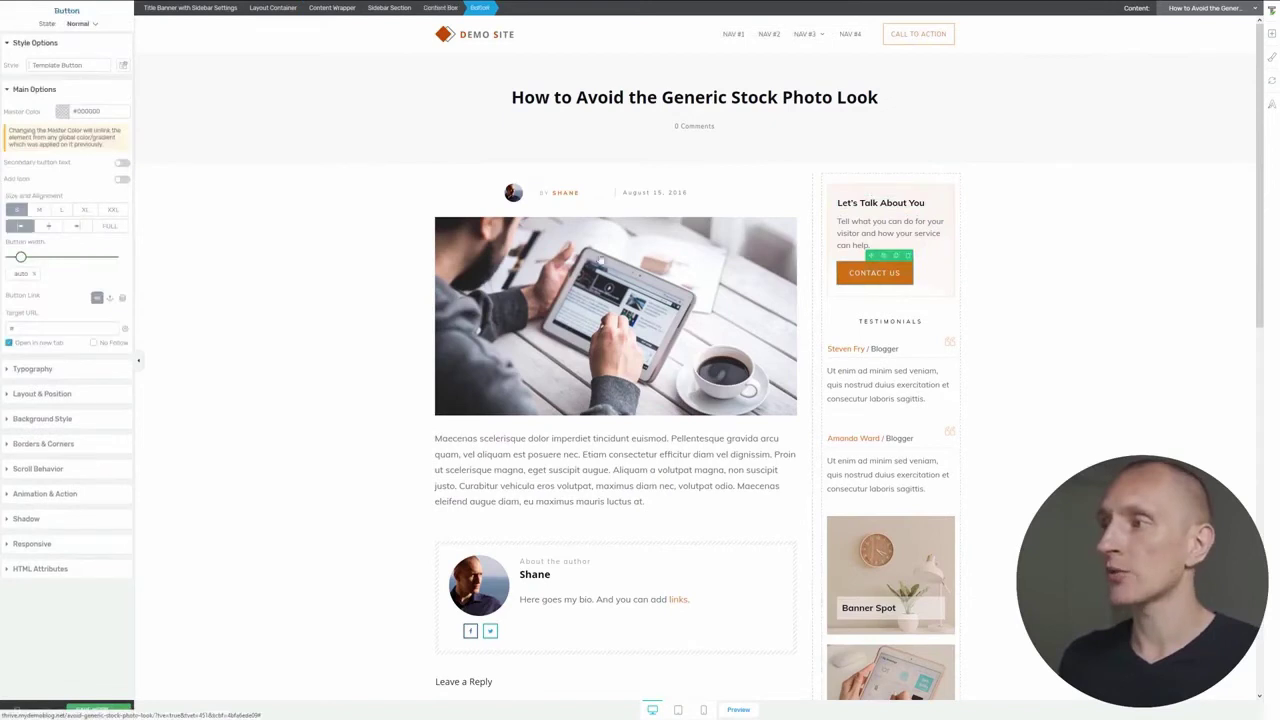
left_click(1006, 250)
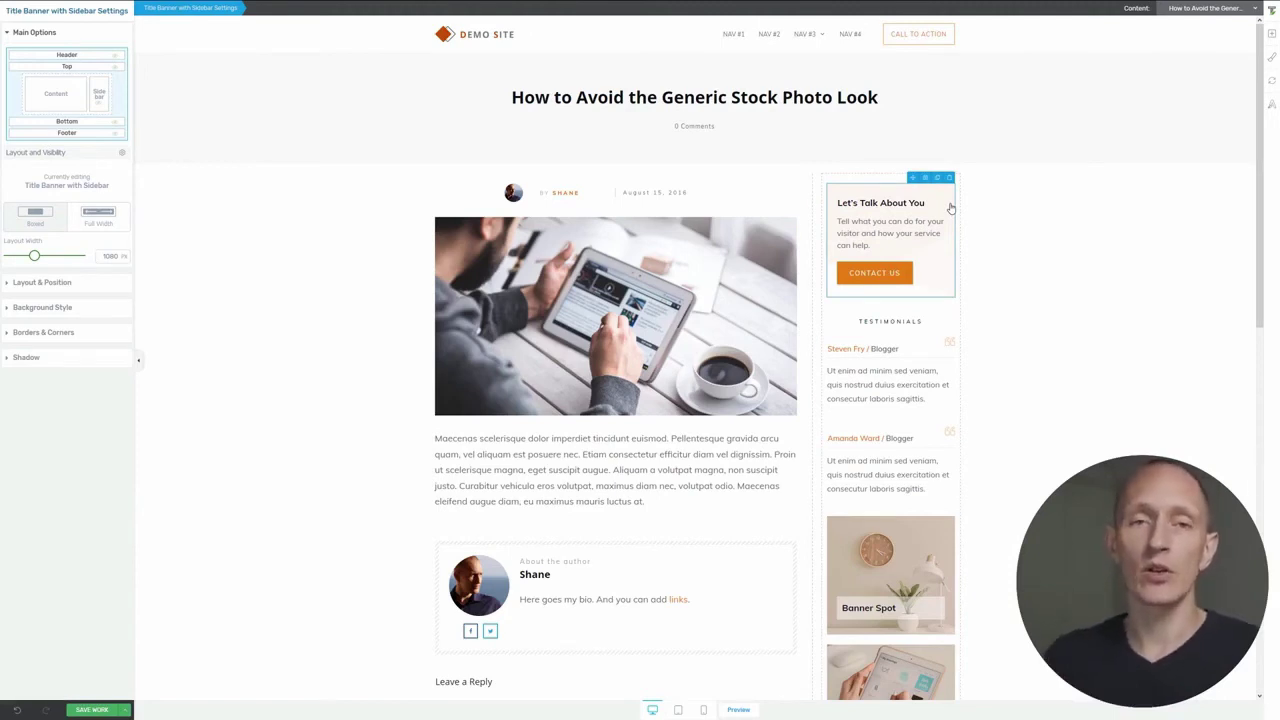
- Review the post content area and delete the Let's Talk About You content box from the sidebar
scroll(515, 345, "down", 2)
left_click(510, 345)
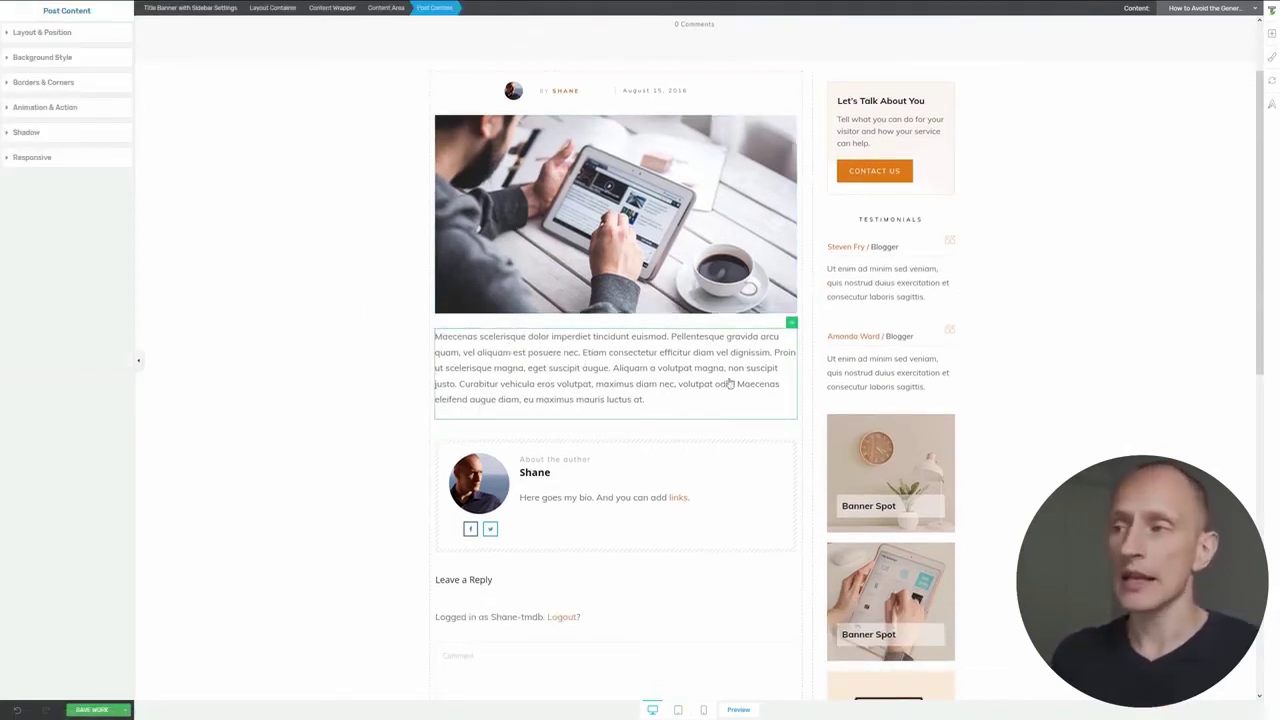
scroll(640, 392, "up", 2)
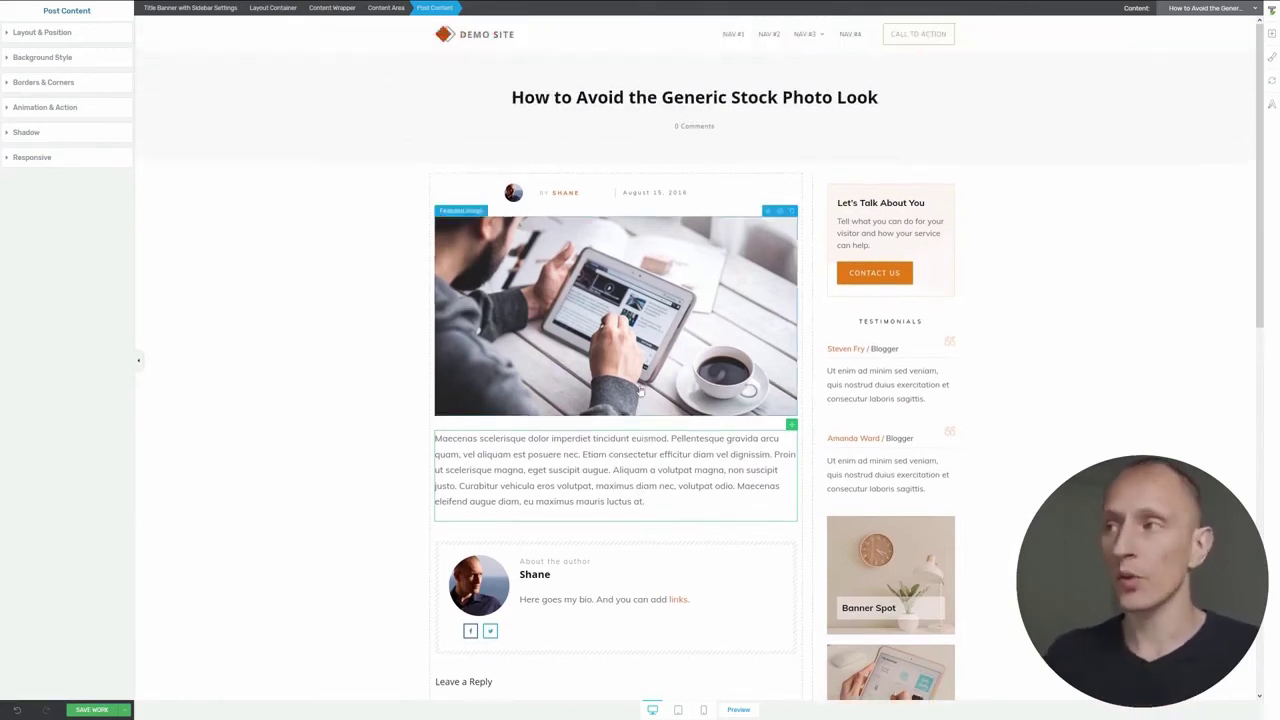
scroll(679, 343, "down", 2)
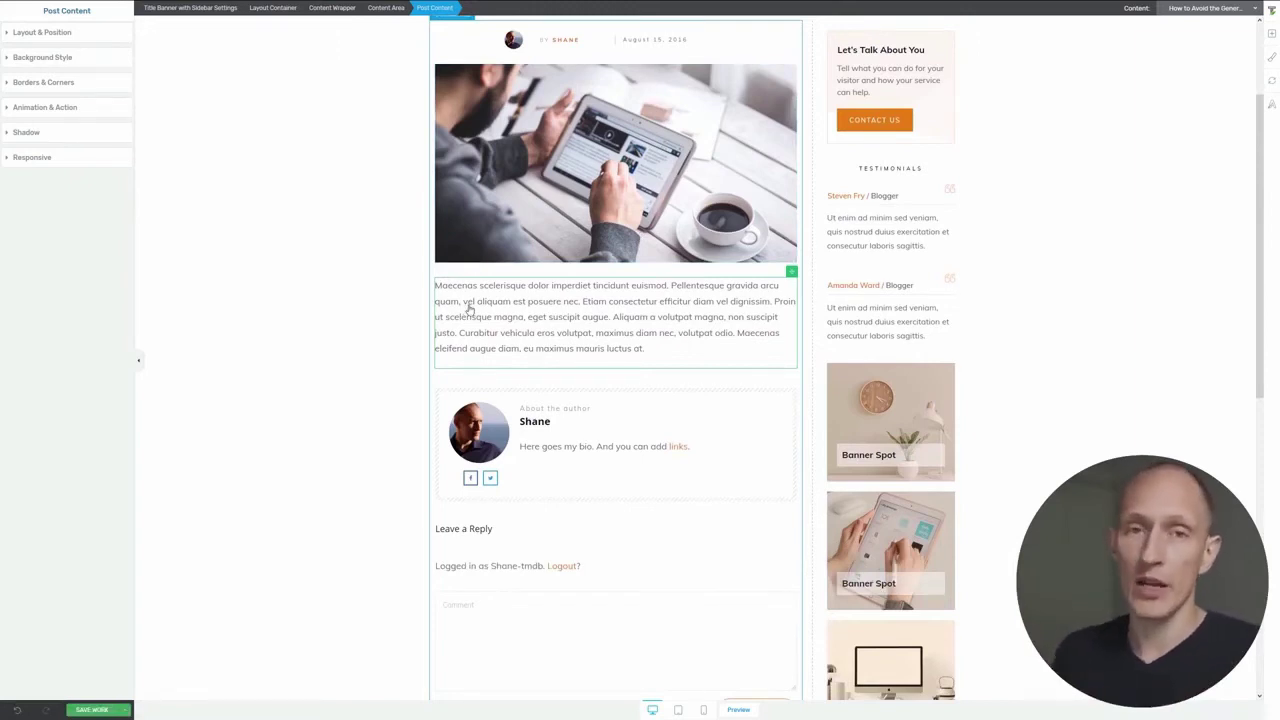
scroll(468, 310, "up", 3)
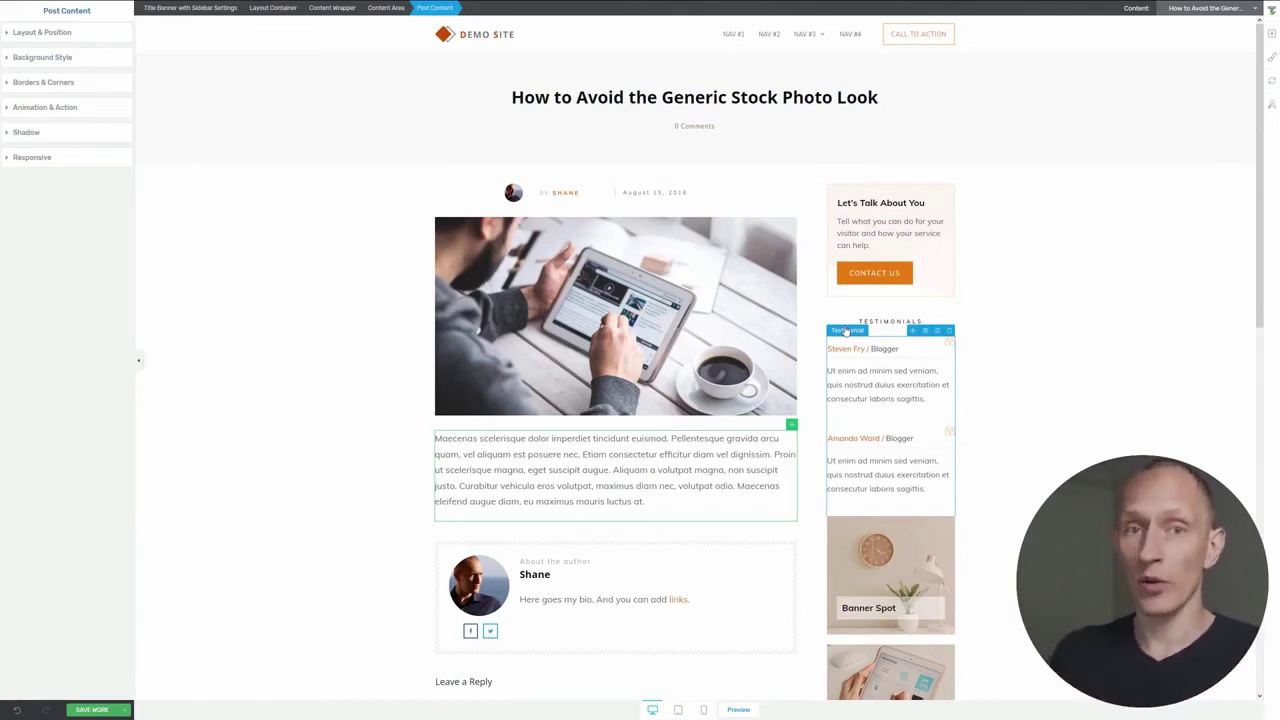
left_click(950, 203)
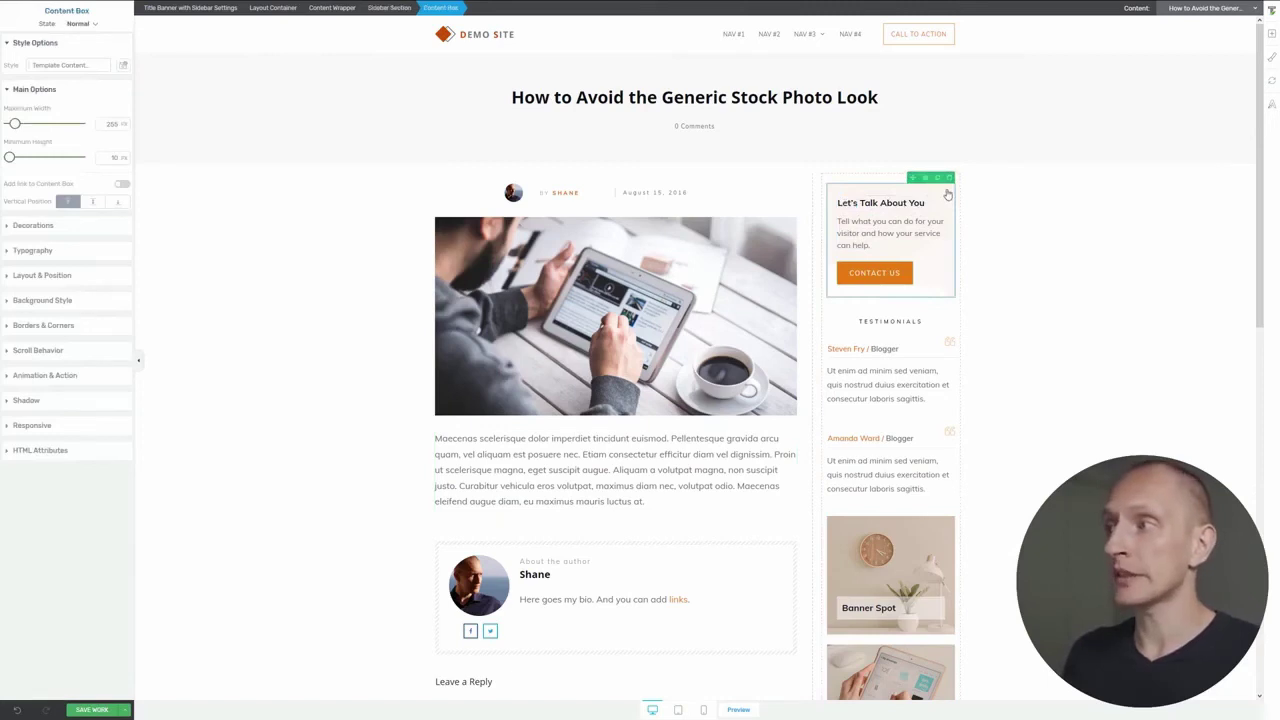
left_click(949, 178)
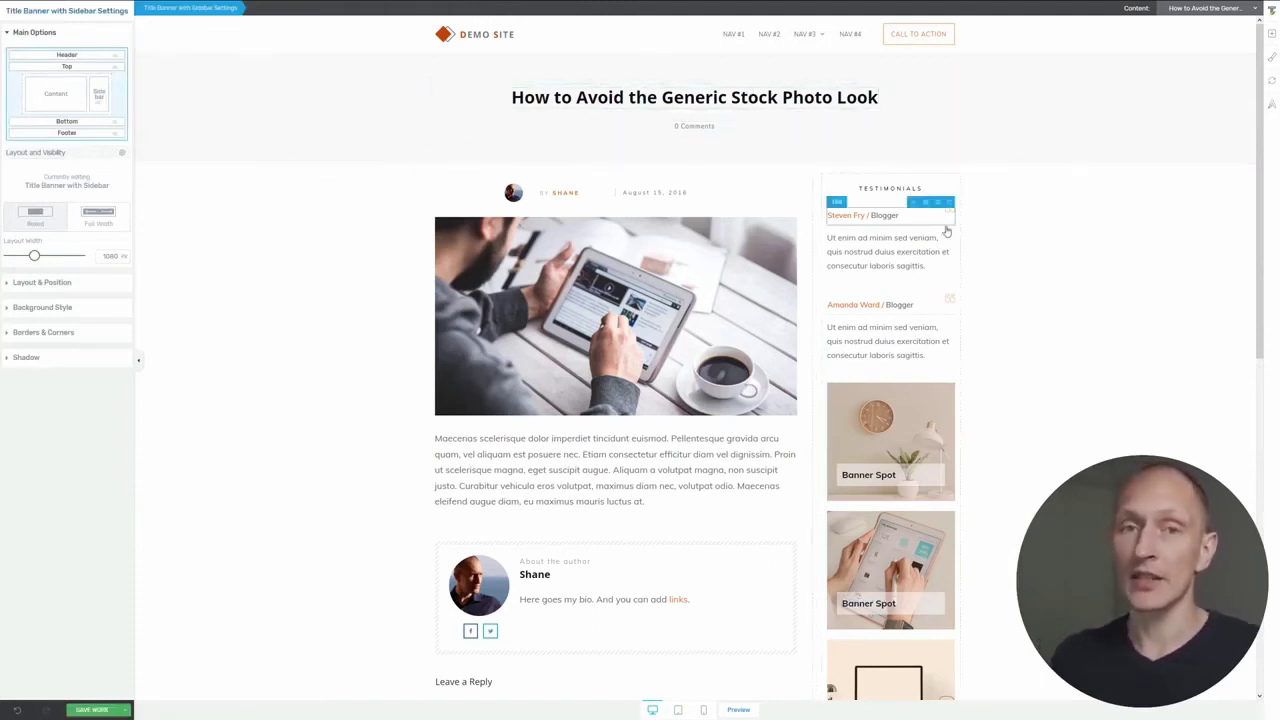
- Load the post "The Perspective Change Challenge" as the template's preview content and inspect its header and footer sections
left_click(1193, 12)
left_click(1185, 129)
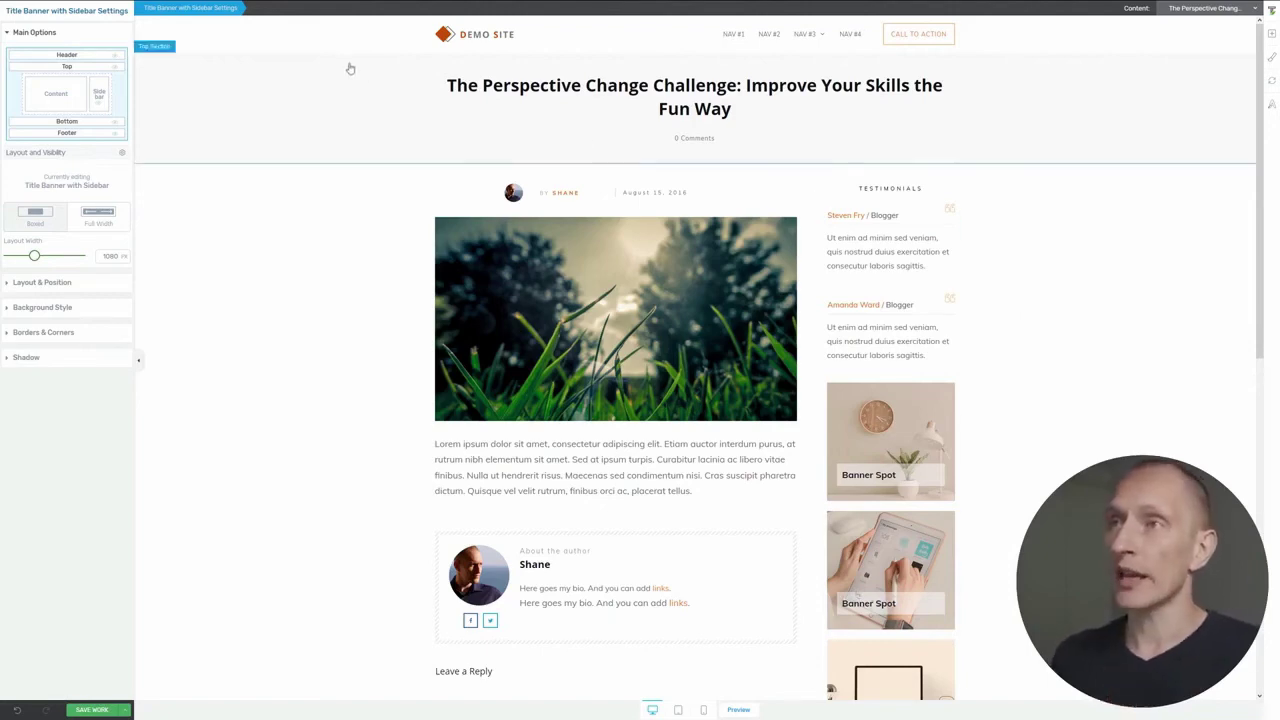
left_click(363, 32)
scroll(363, 34, "down", 10)
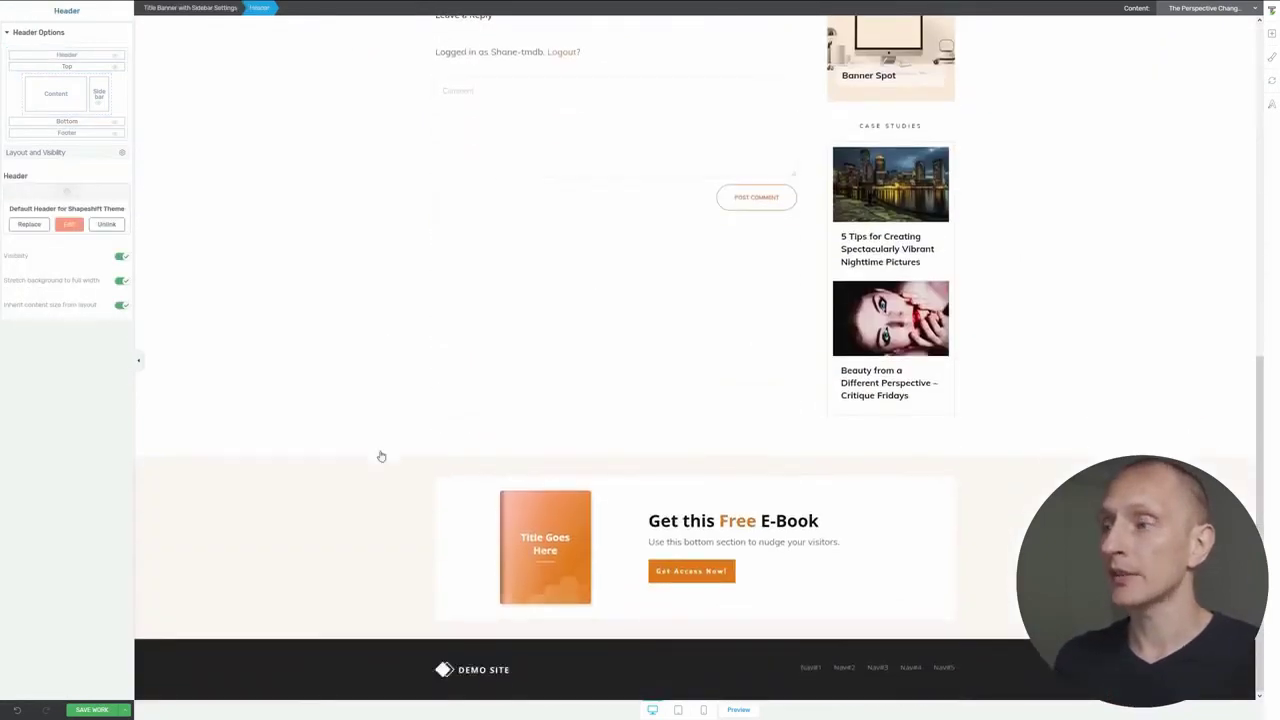
left_click(365, 674)
scroll(367, 558, "up", 10)
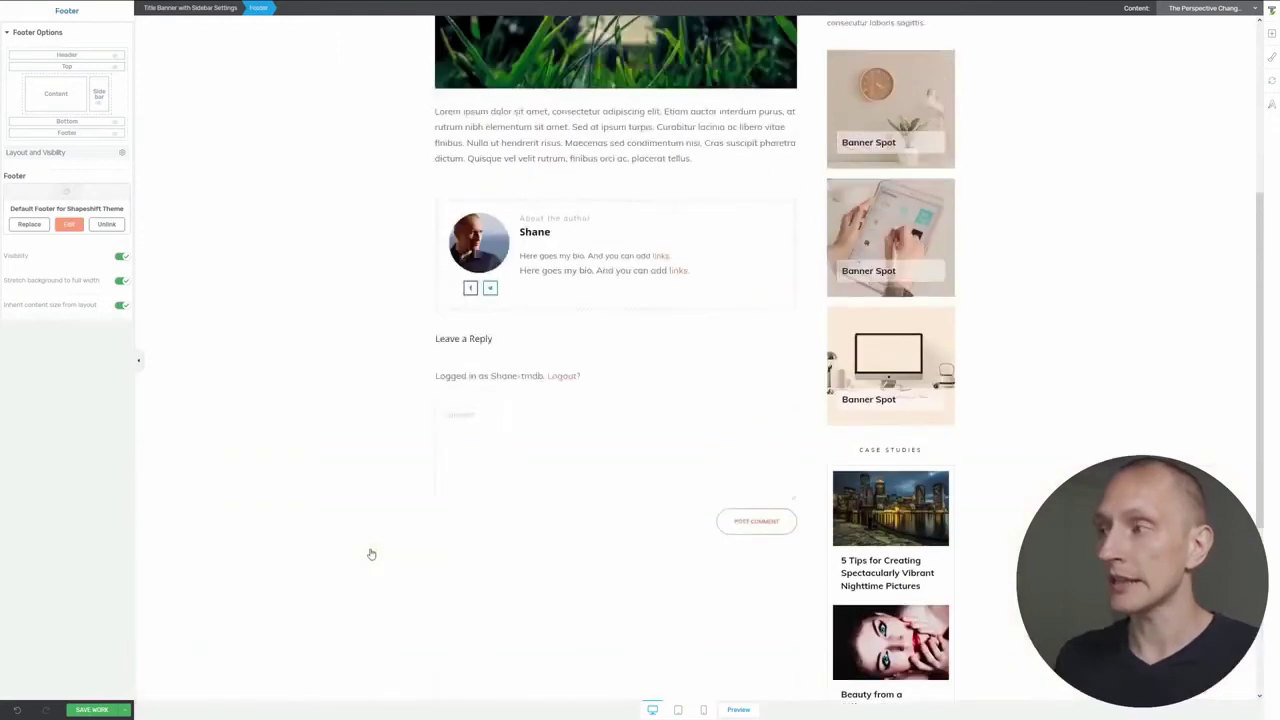
- Open the header section for editing and set its custom menu's source to Main Menu
left_click(366, 27)
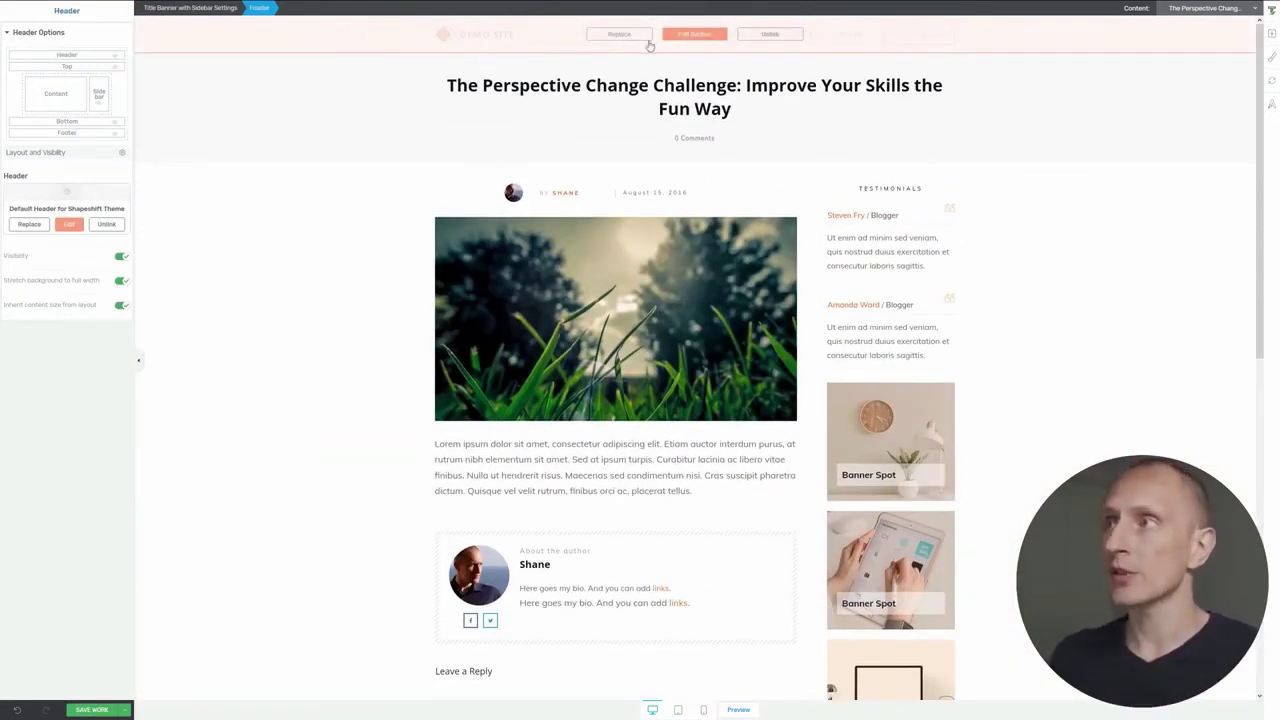
left_click(688, 40)
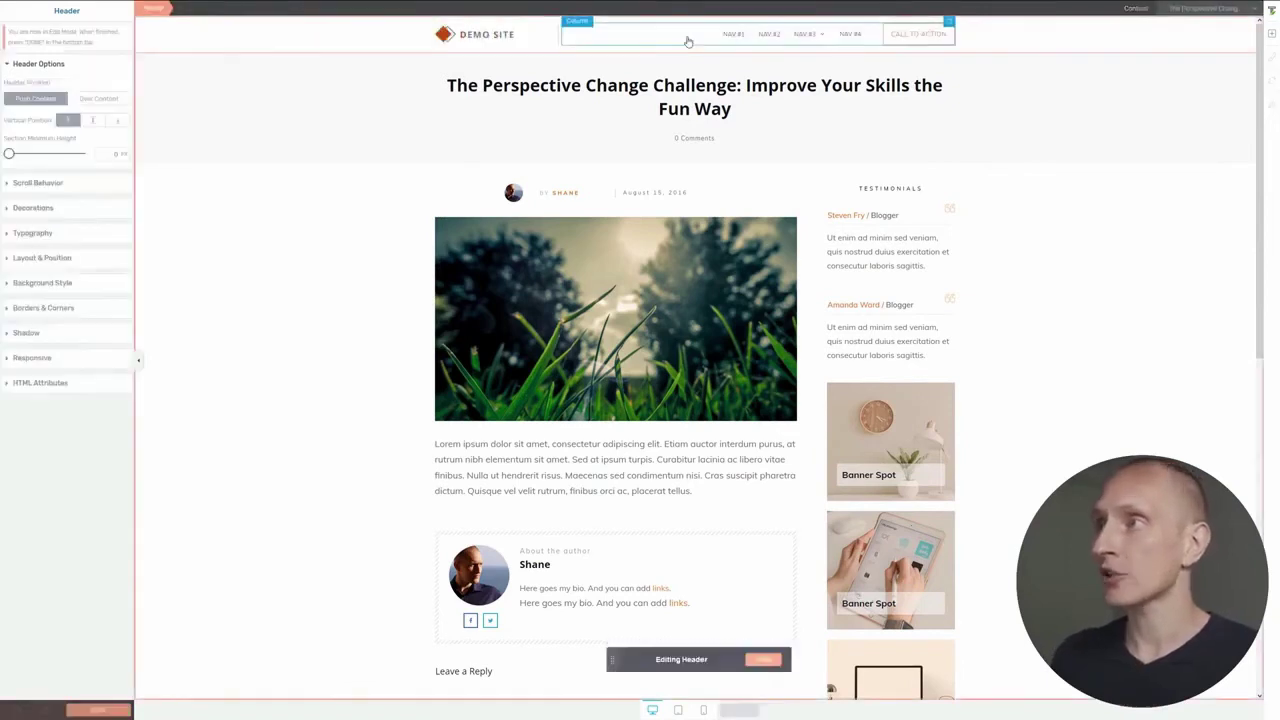
mouse_move(800, 37)
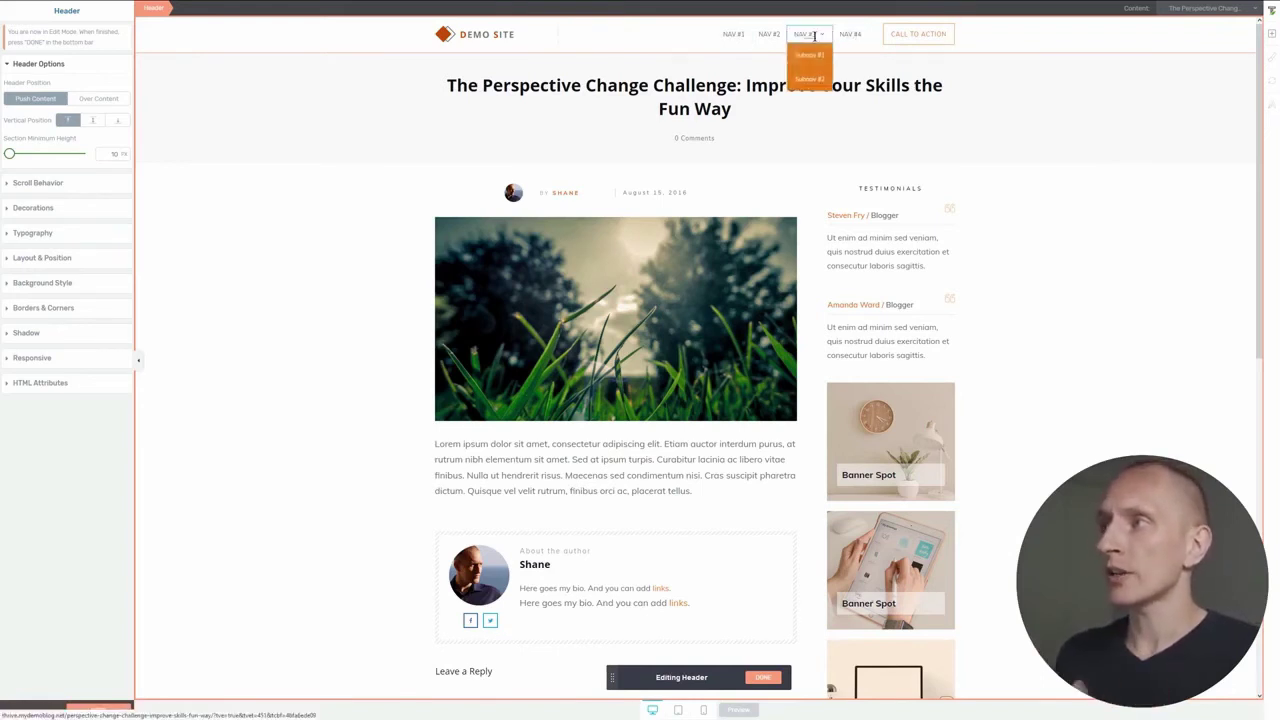
left_click(822, 38)
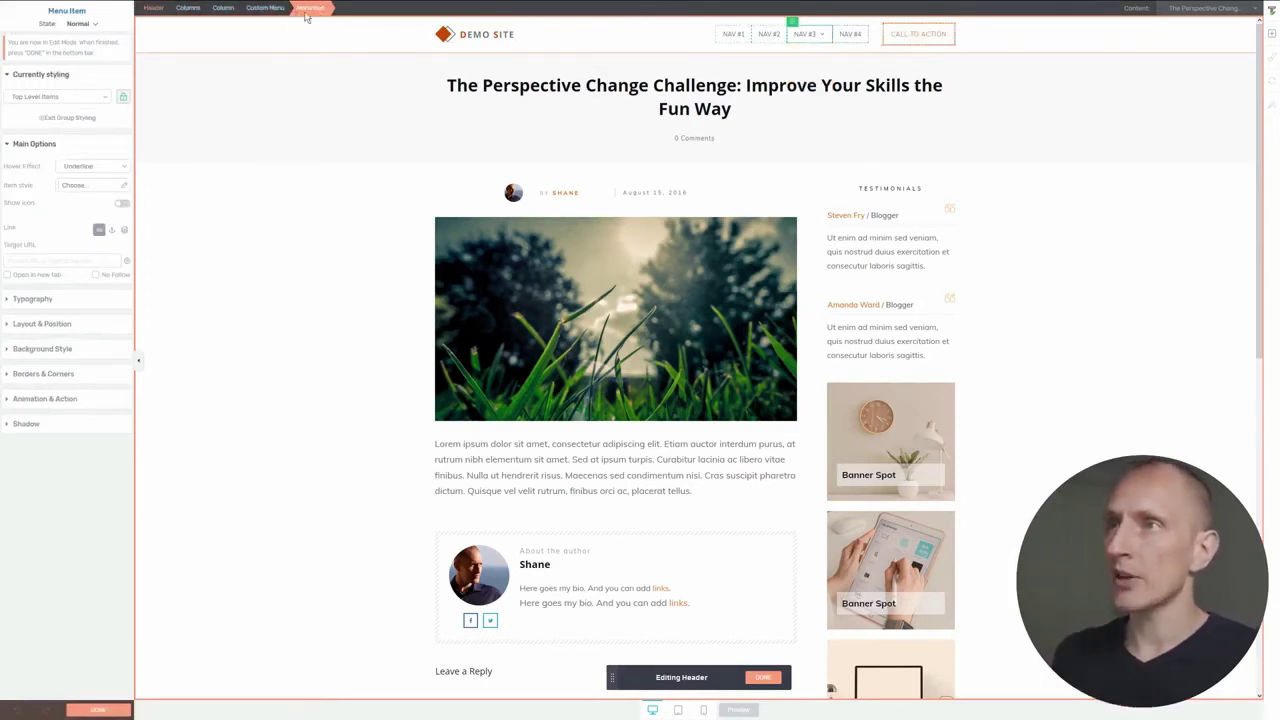
left_click(268, 9)
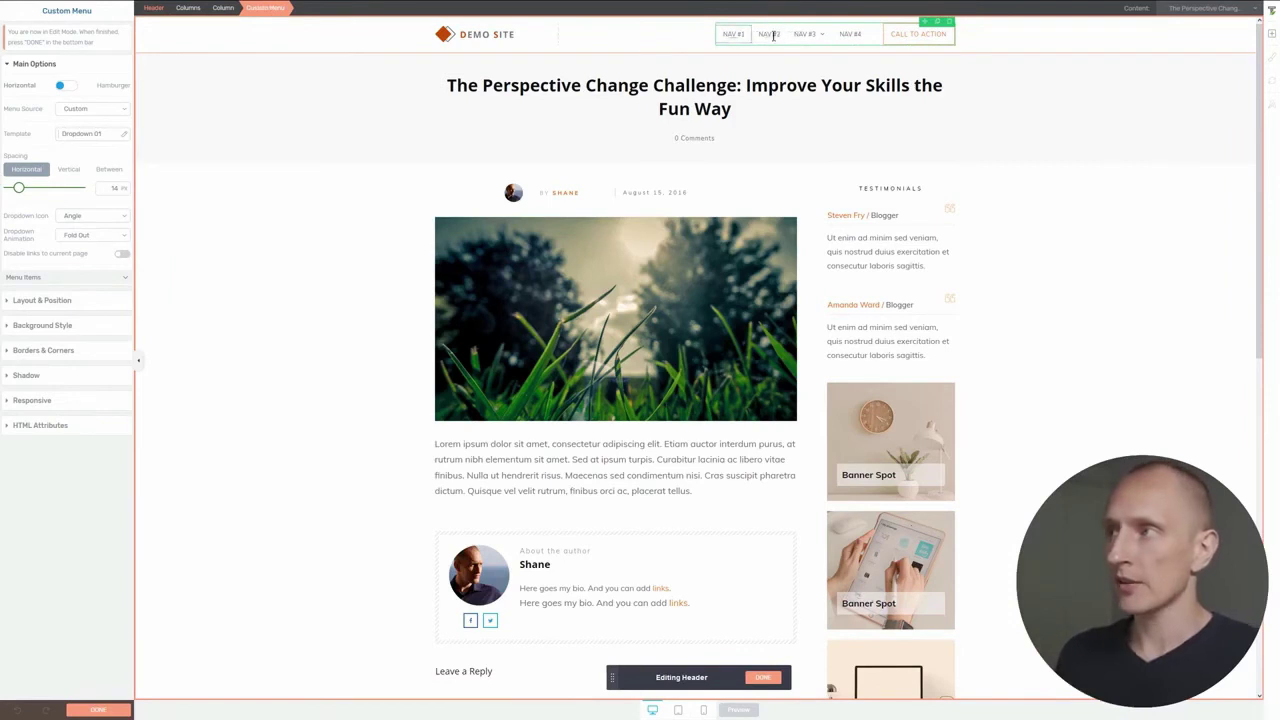
left_click(106, 110)
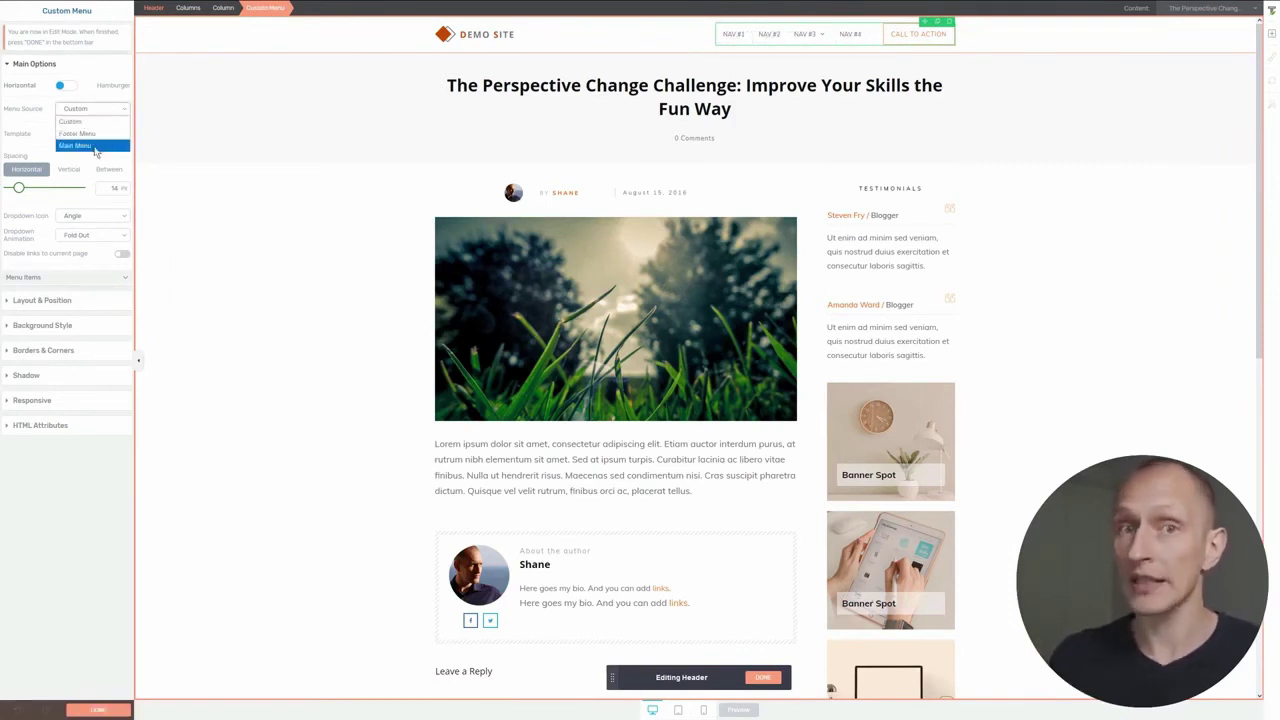
left_click(96, 147)
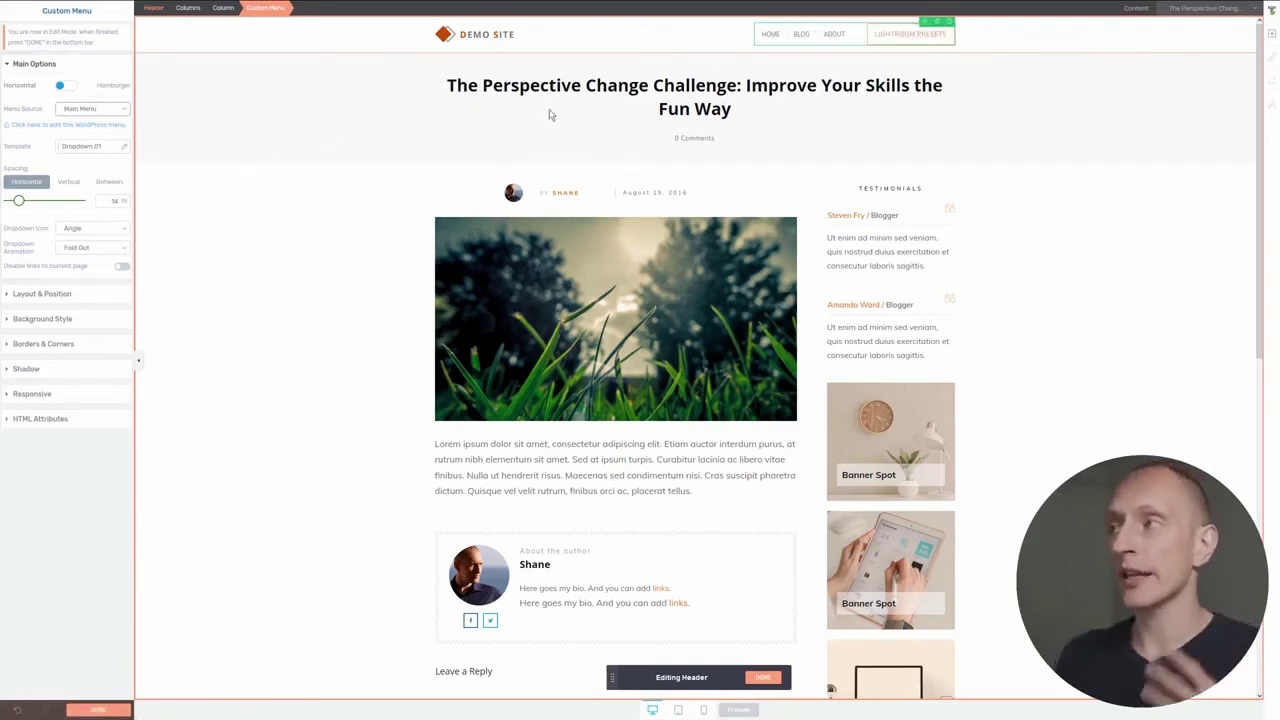
- Look through the available menu templates for the header menu without choosing one
left_click(71, 149)
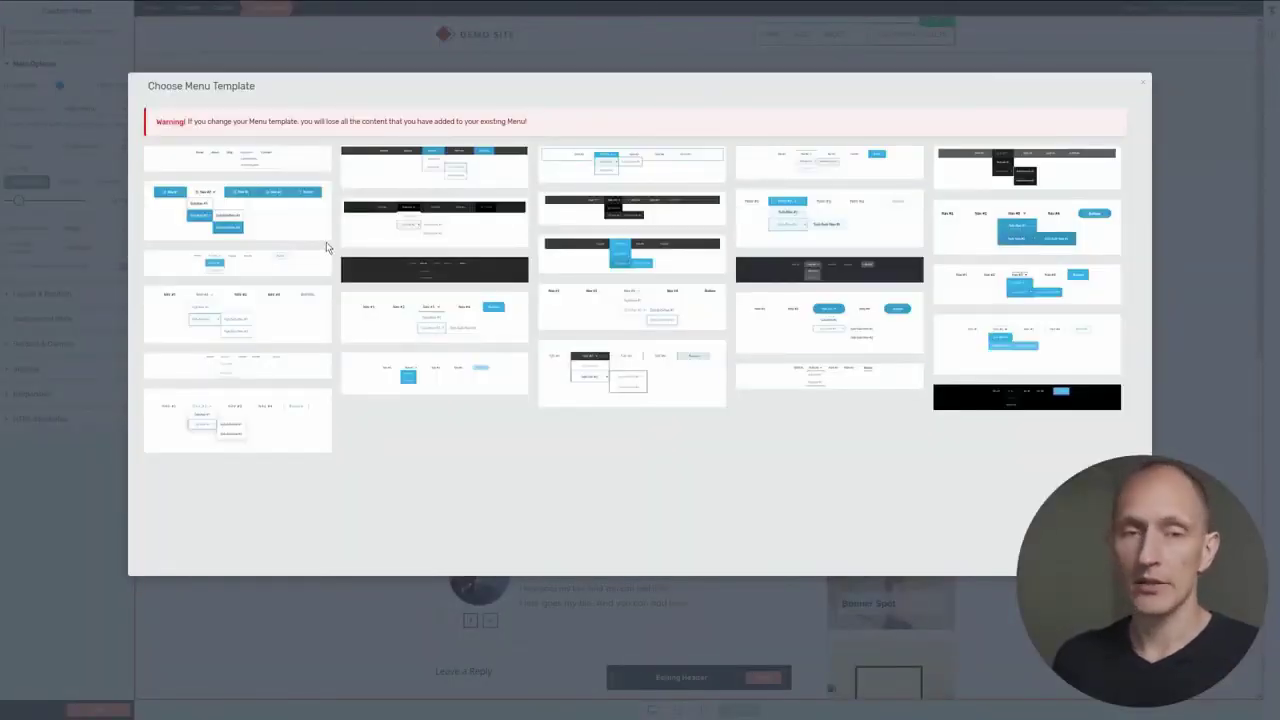
left_click(1146, 86)
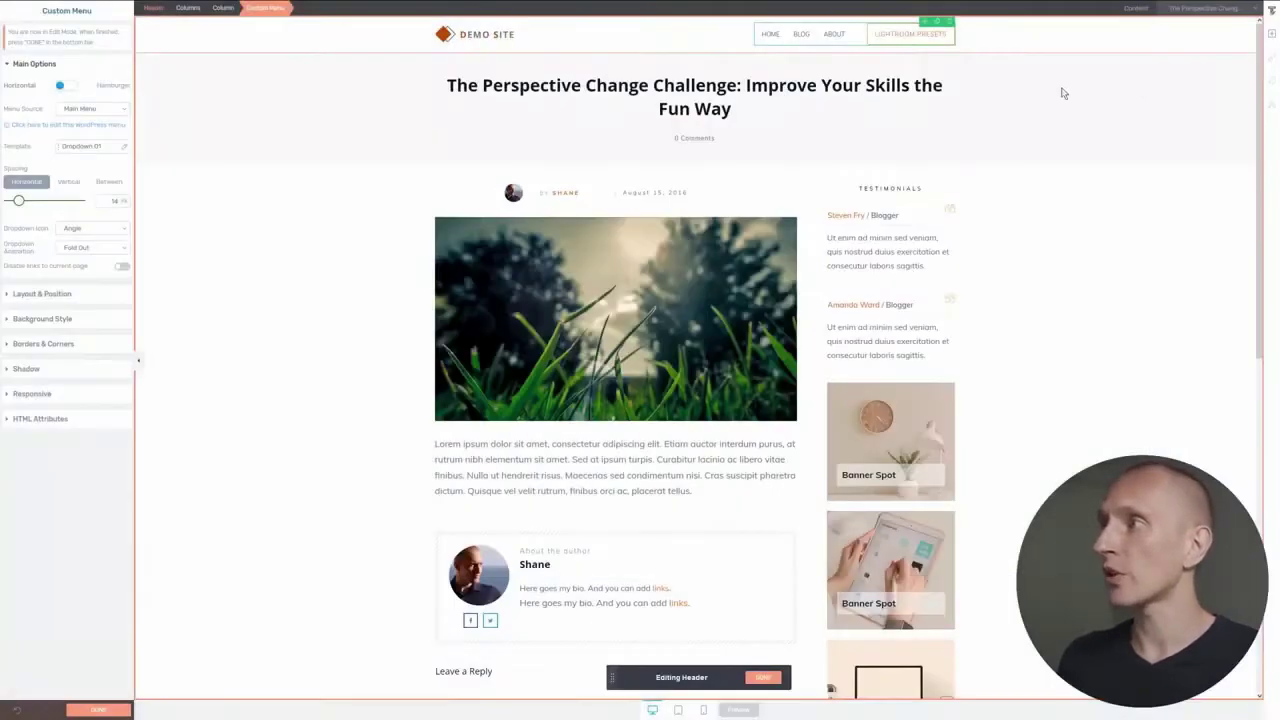
- Try rounding the corners of the header menu's top level items
left_click(878, 44)
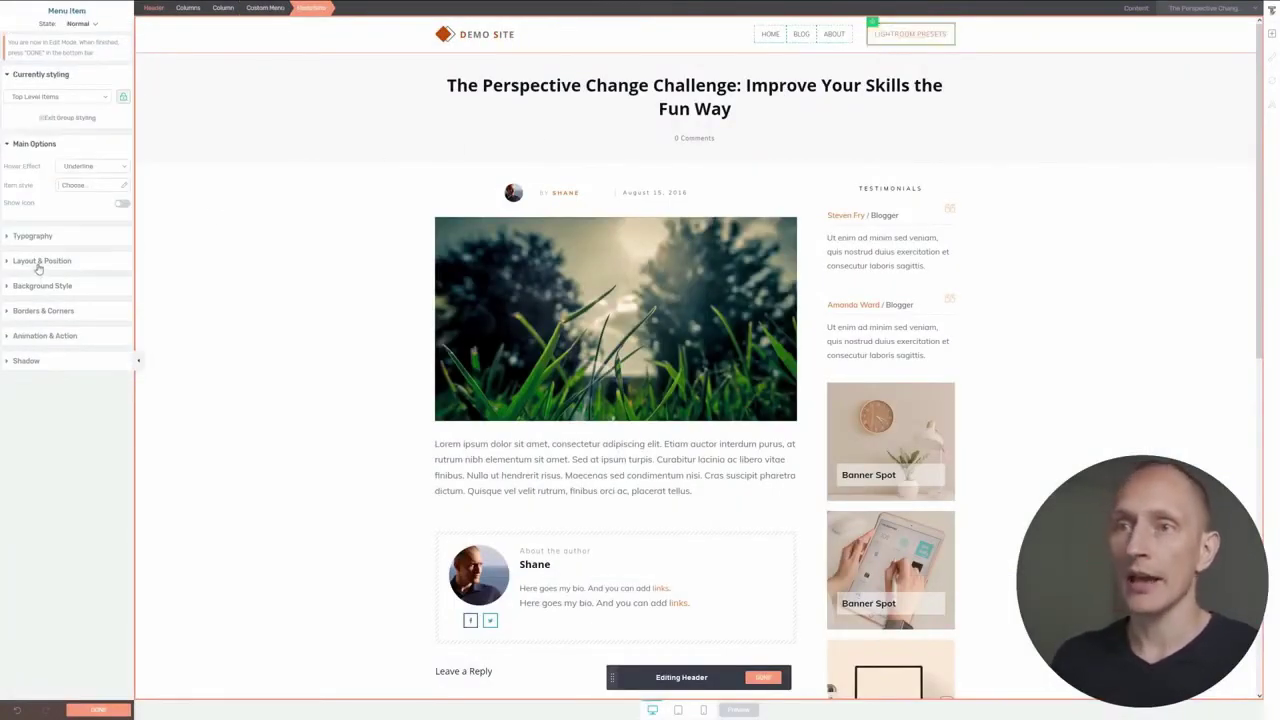
left_click(46, 313)
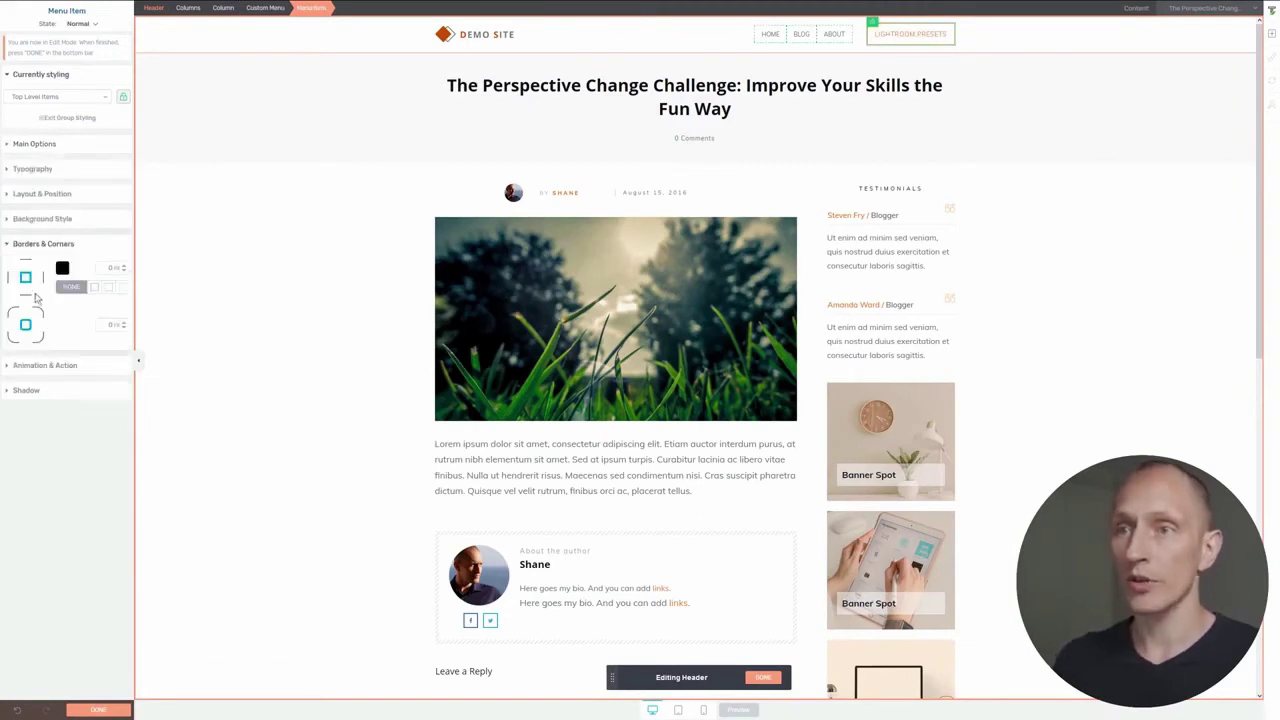
left_click_drag(124, 324, 124, 318)
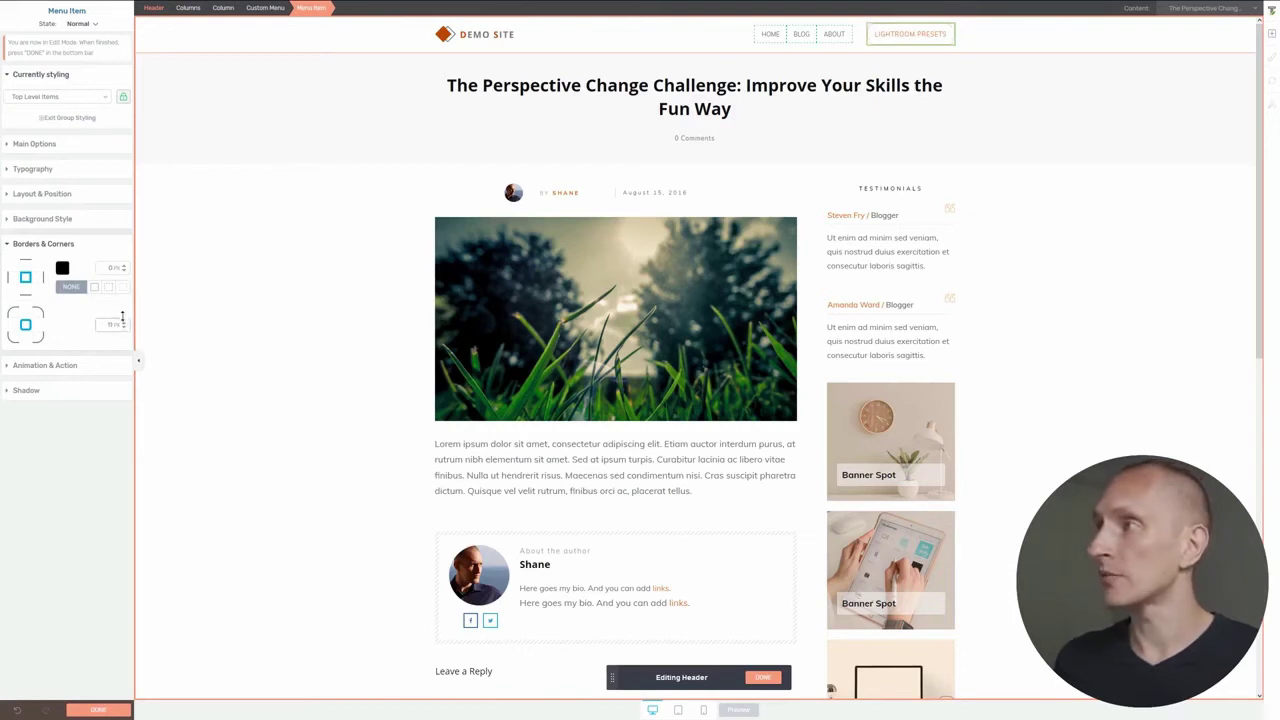
left_click_drag(118, 323, 116, 308)
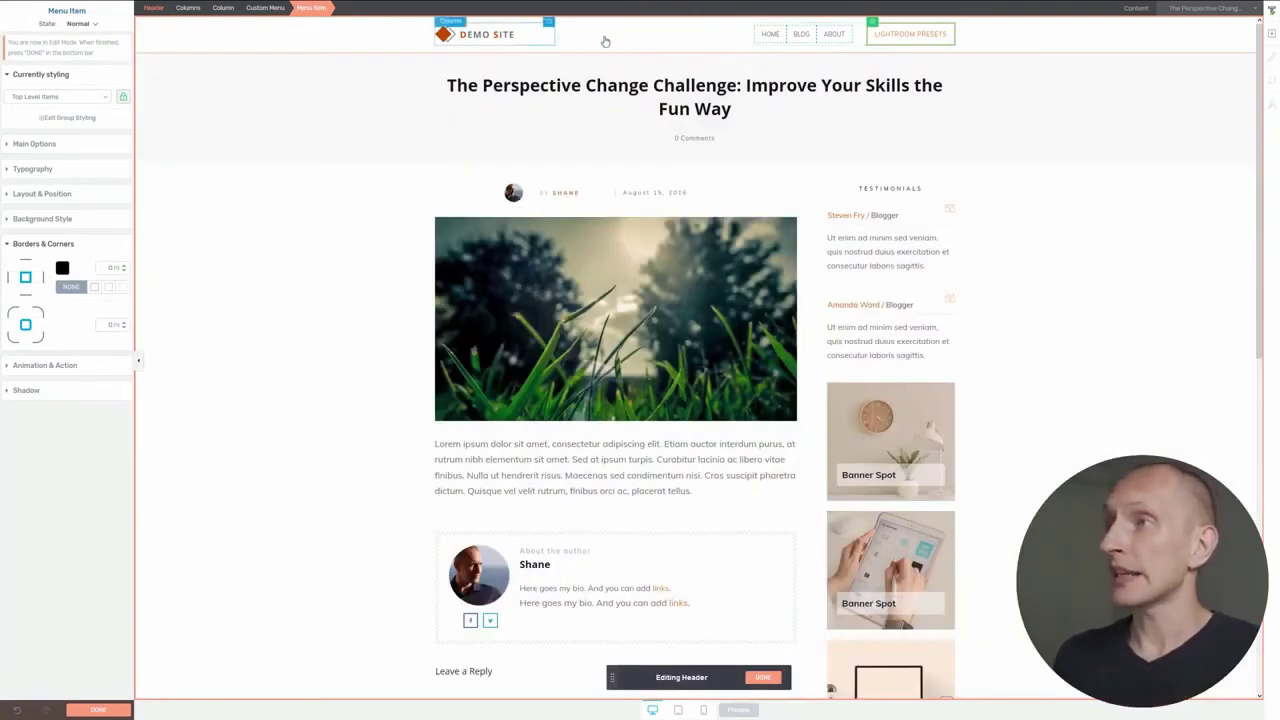
- Finish editing the header and open the footer section for editing
left_click(651, 39)
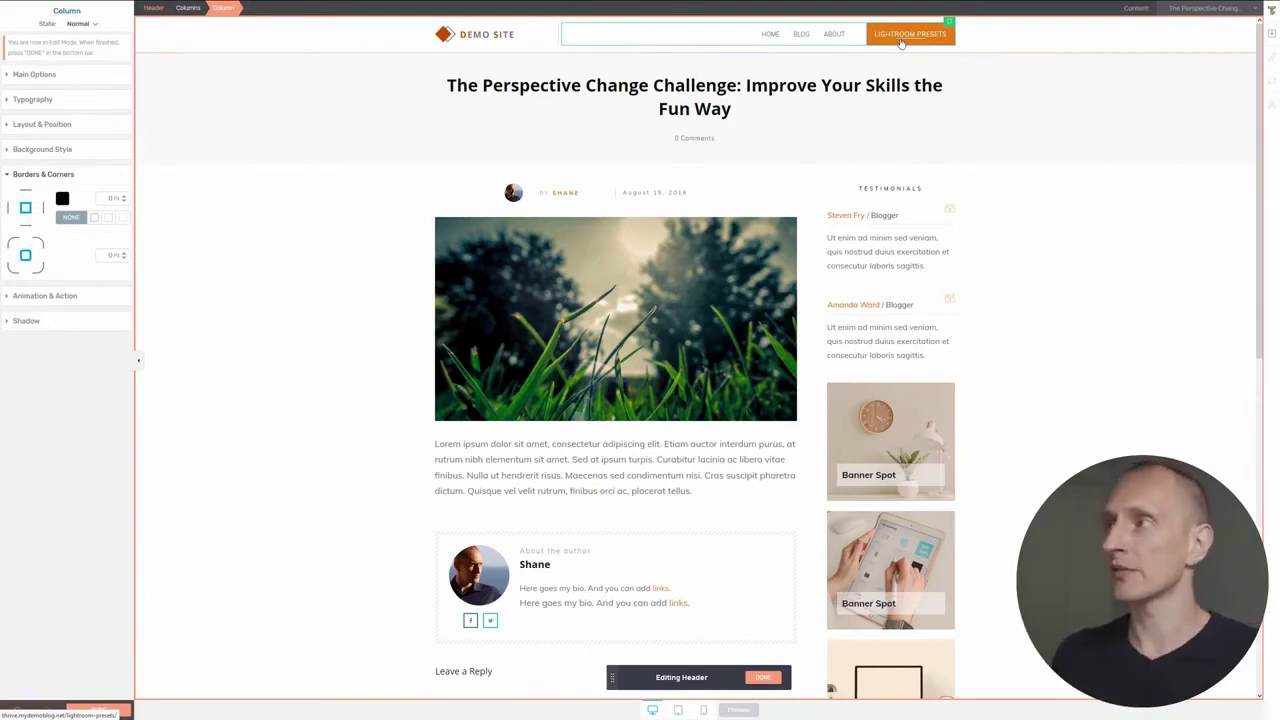
left_click(115, 710)
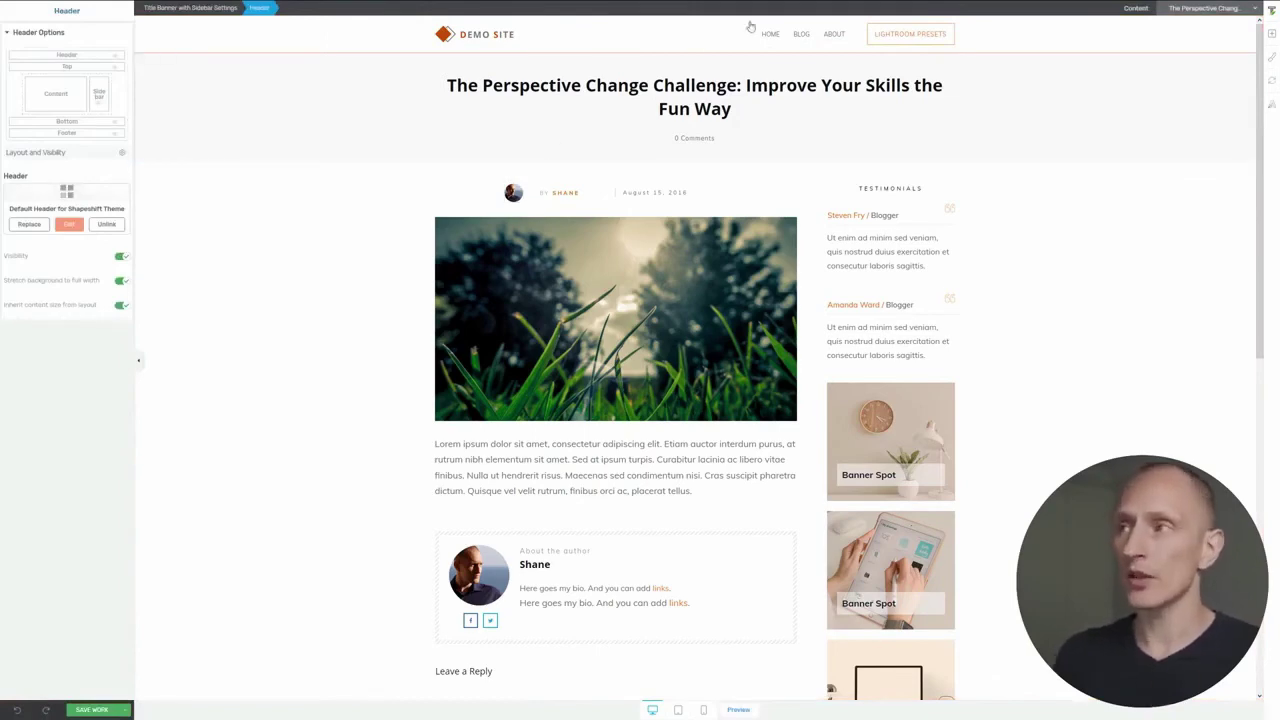
scroll(340, 263, "down", 4)
scroll(340, 263, "down", 3)
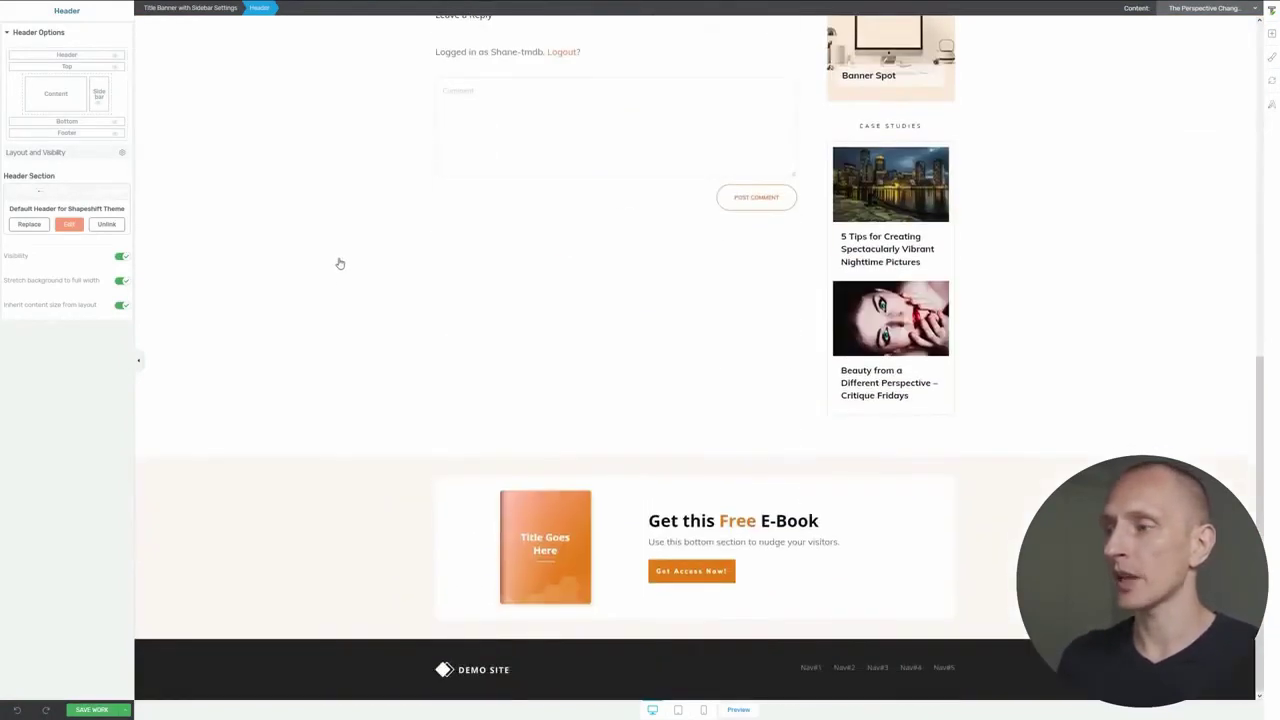
left_click(665, 676)
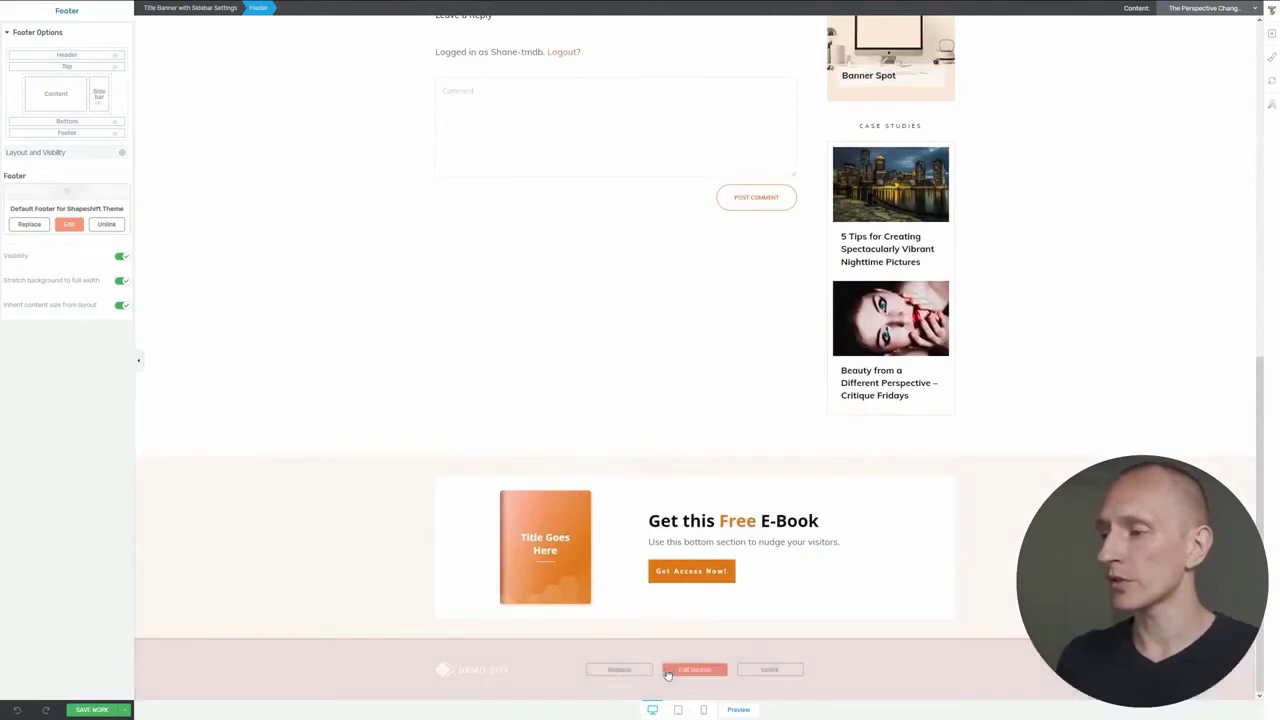
left_click(686, 670)
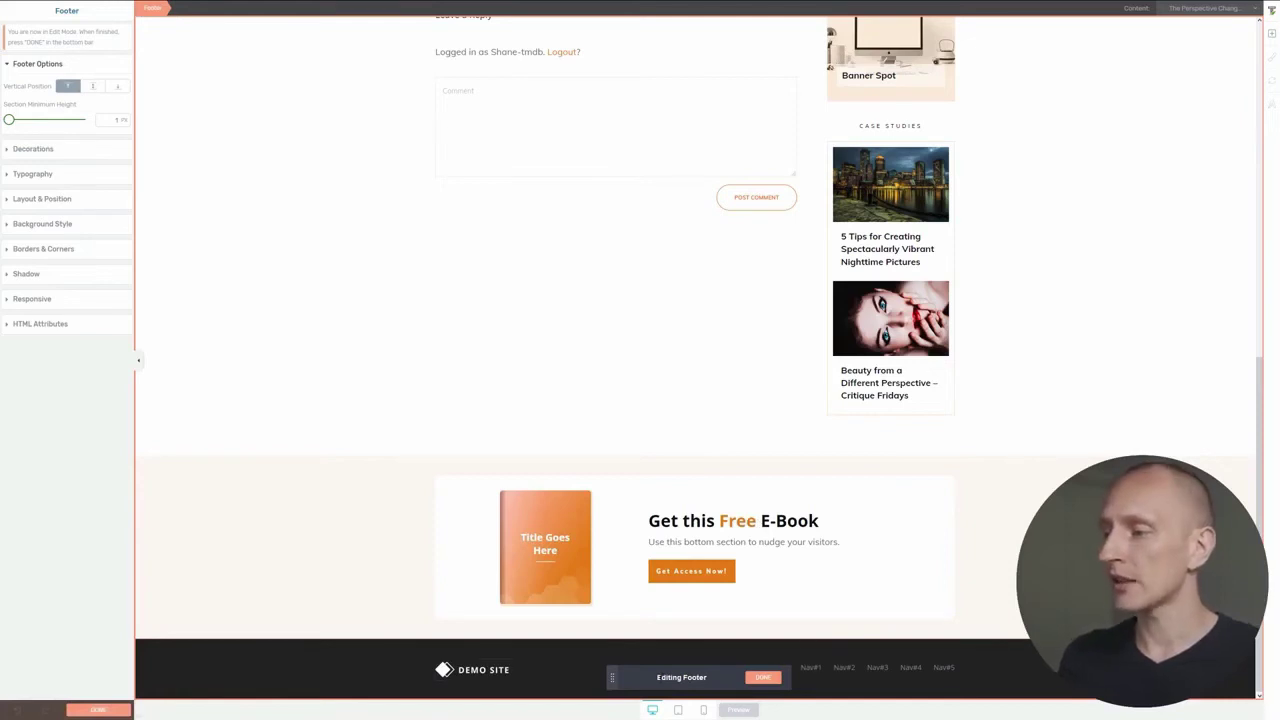
- Set the footer's custom menu source to Footer Menu and finish editing the footer
left_click_drag(618, 683, 224, 675)
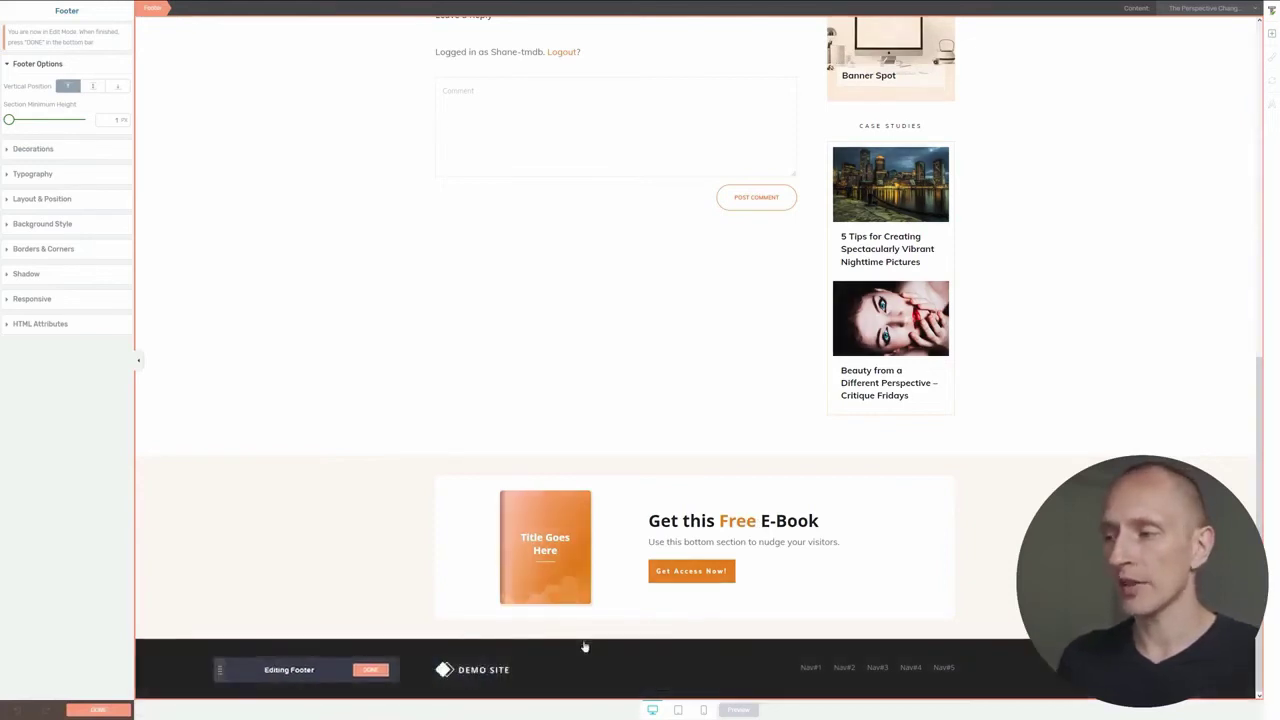
left_click(802, 678)
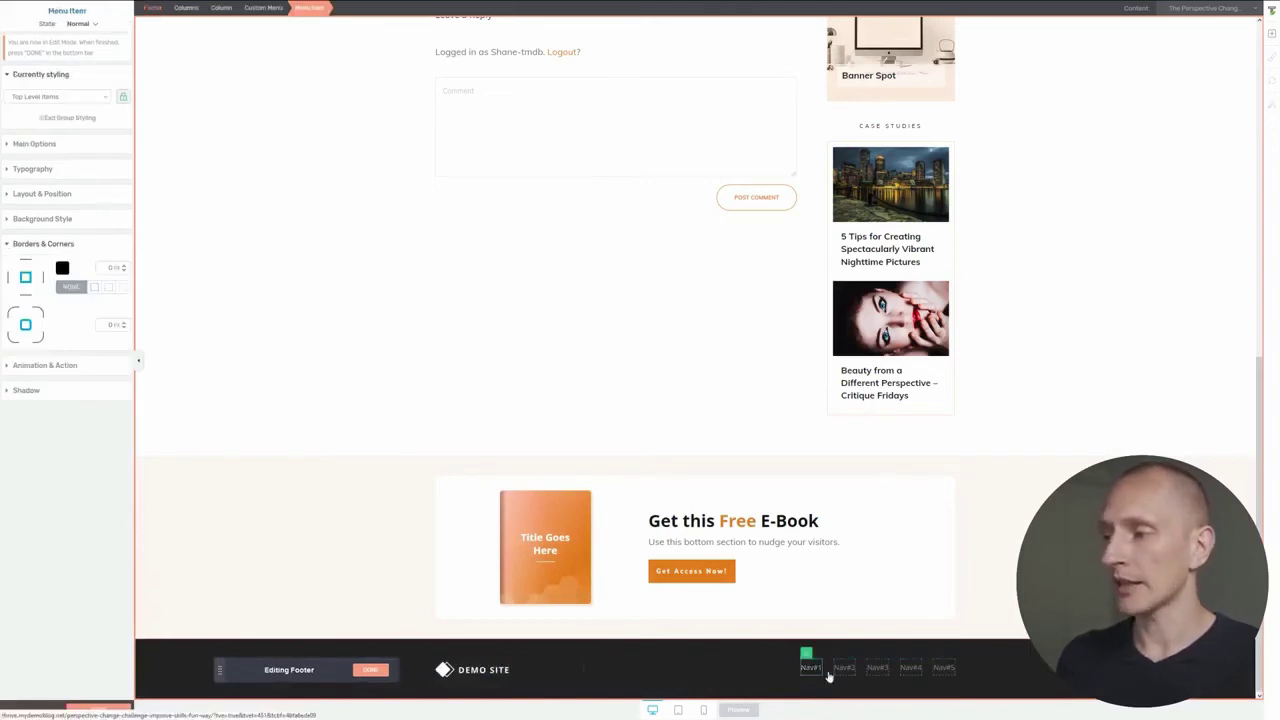
left_click(870, 179)
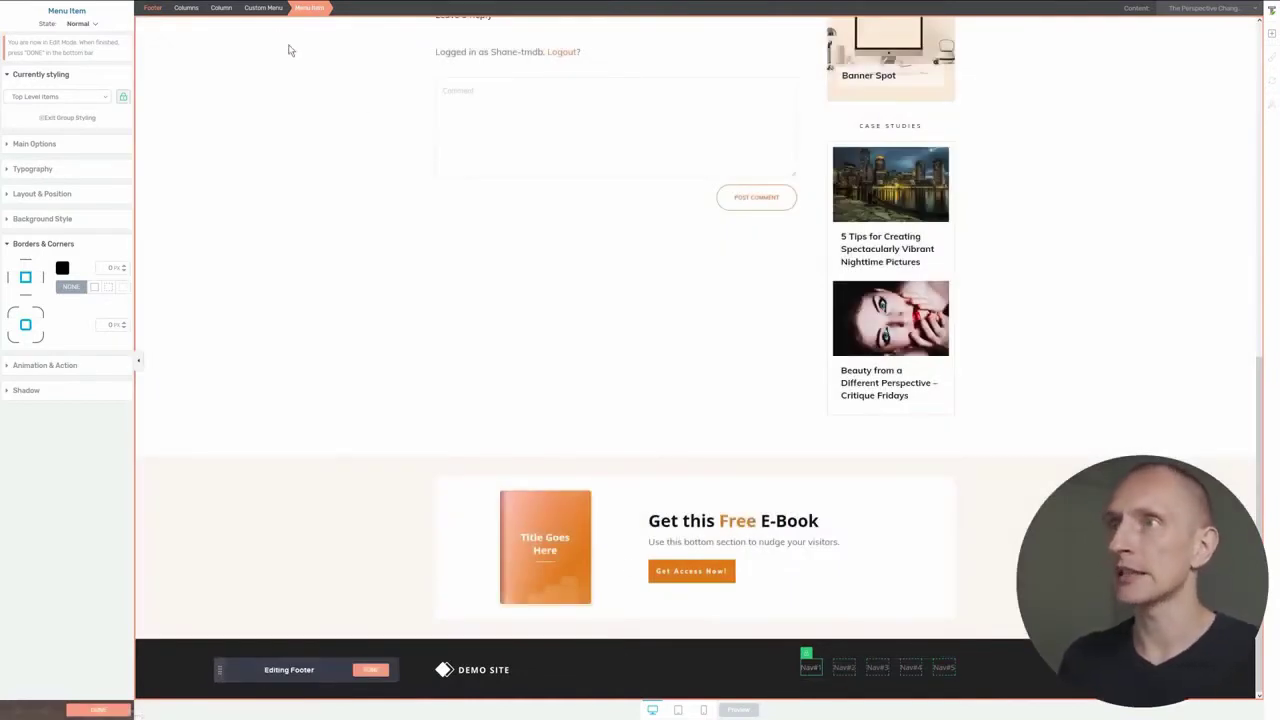
left_click(268, 8)
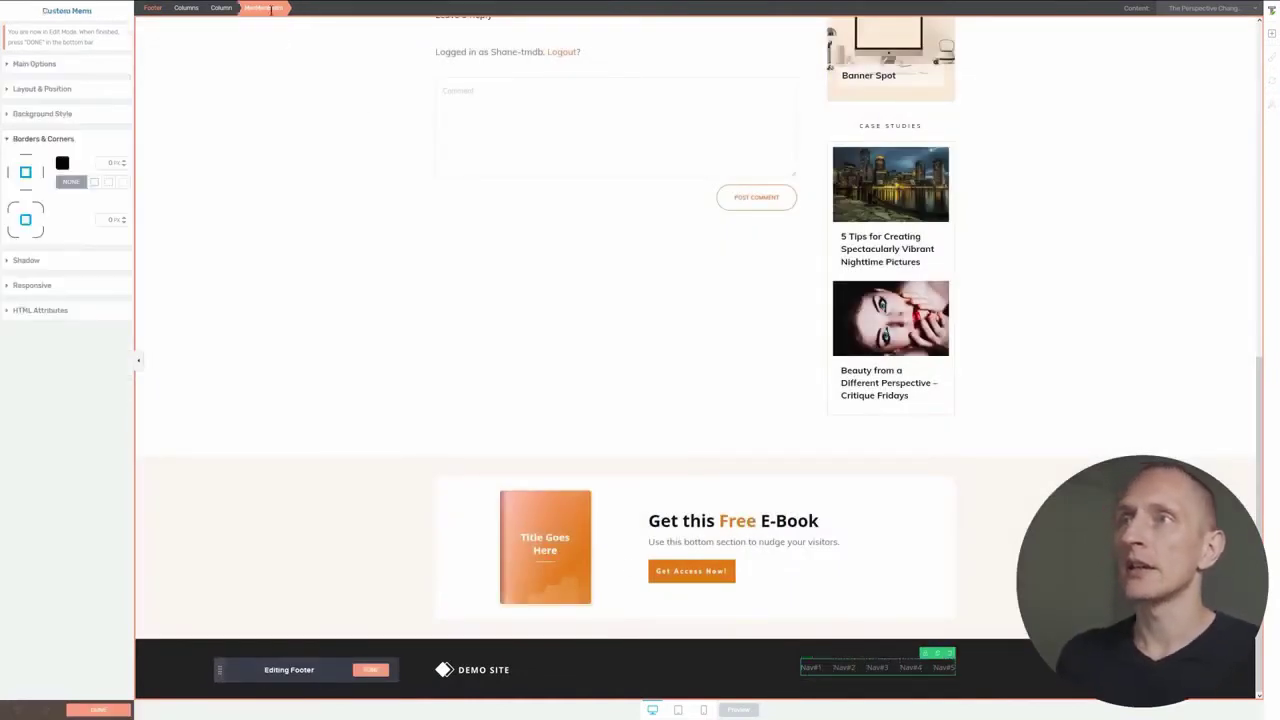
left_click(52, 64)
left_click(93, 109)
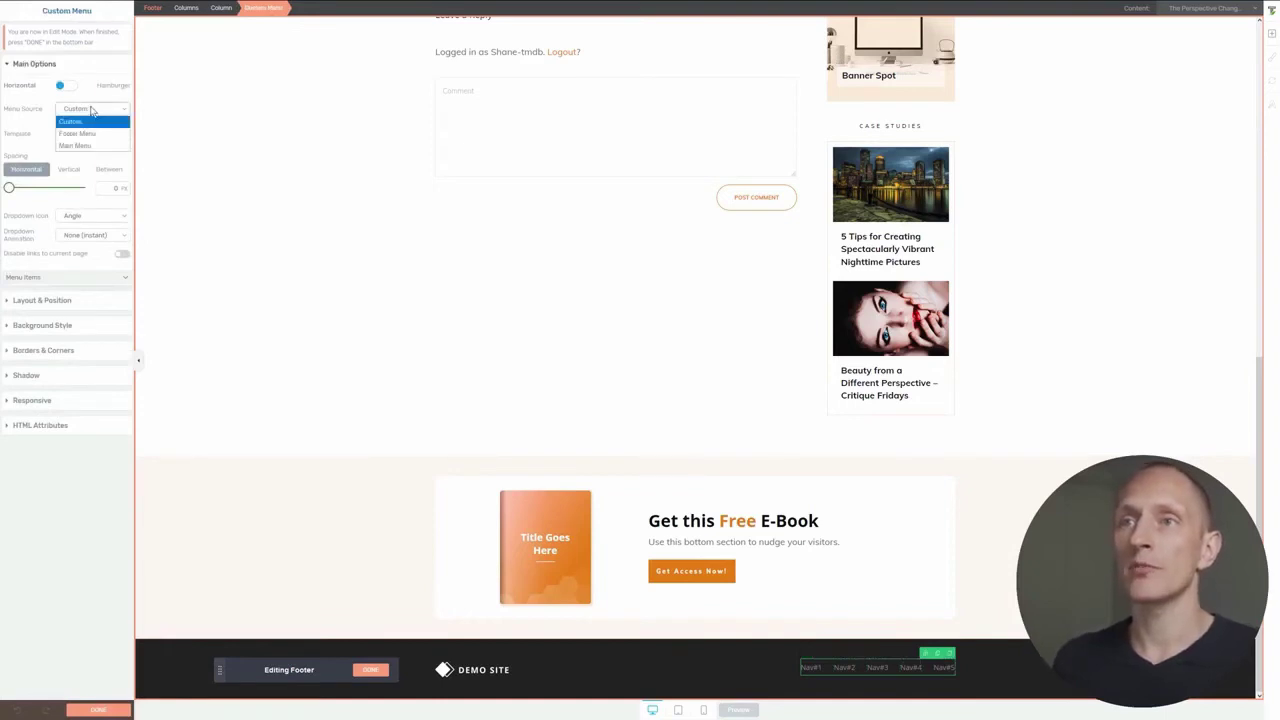
left_click(90, 134)
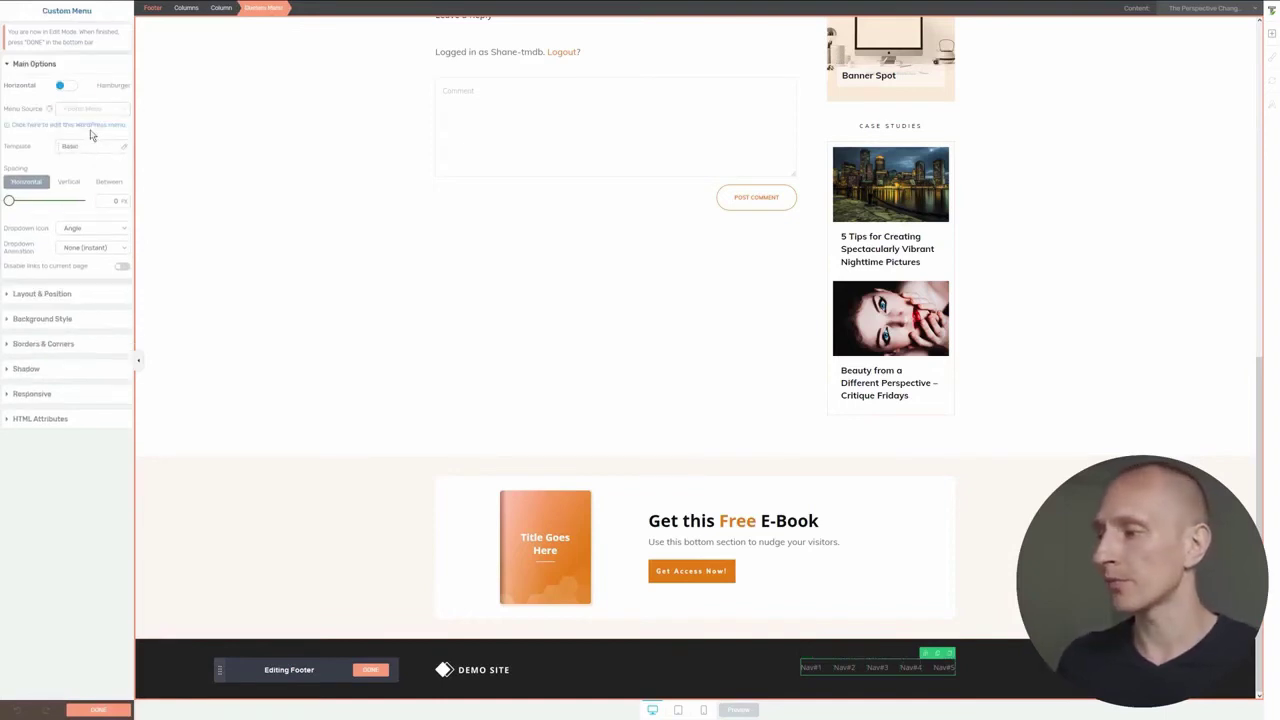
left_click(368, 670)
- Review the page from header to footer and inspect the settings of the e-book bottom section
scroll(654, 389, "up", 15)
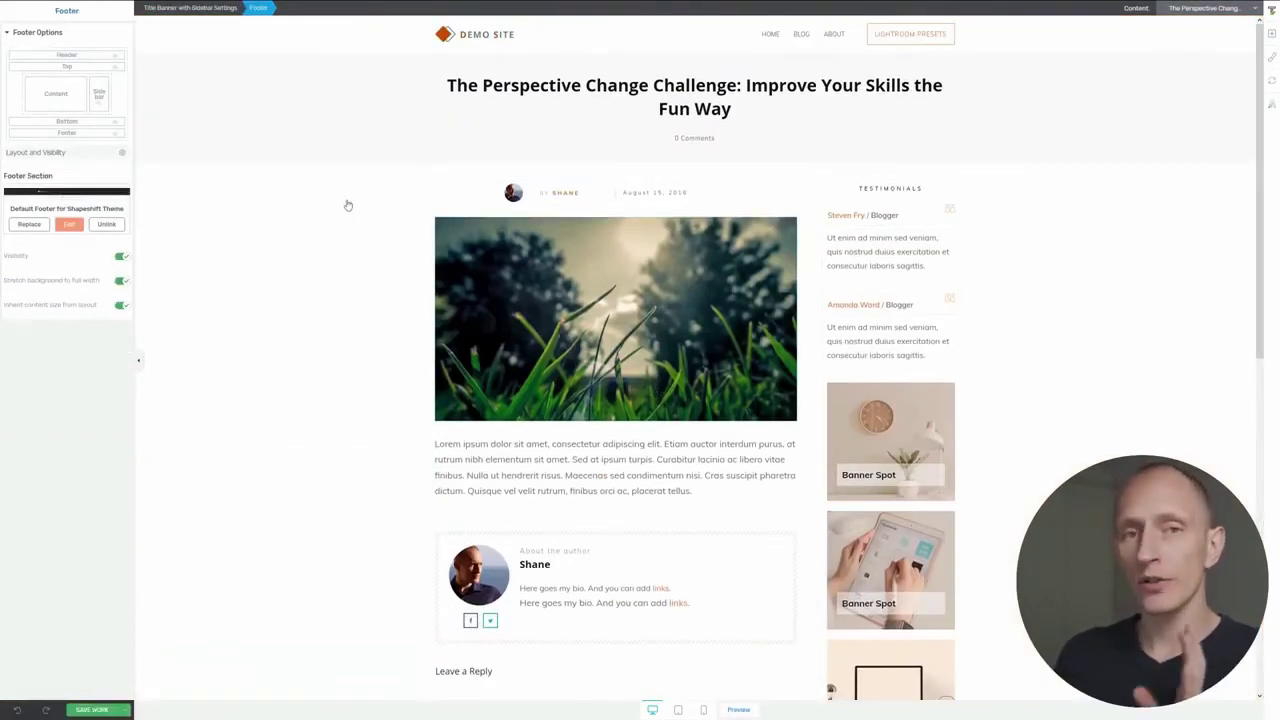
scroll(348, 205, "down", 7)
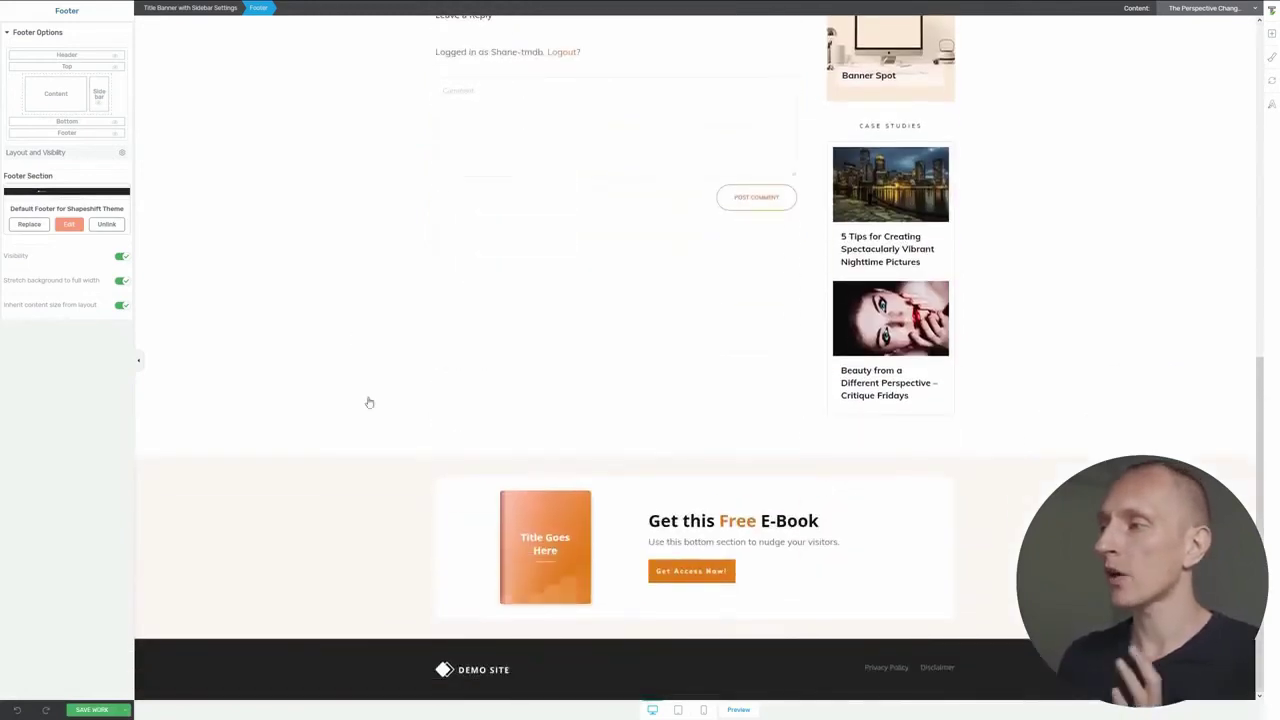
left_click(357, 496)
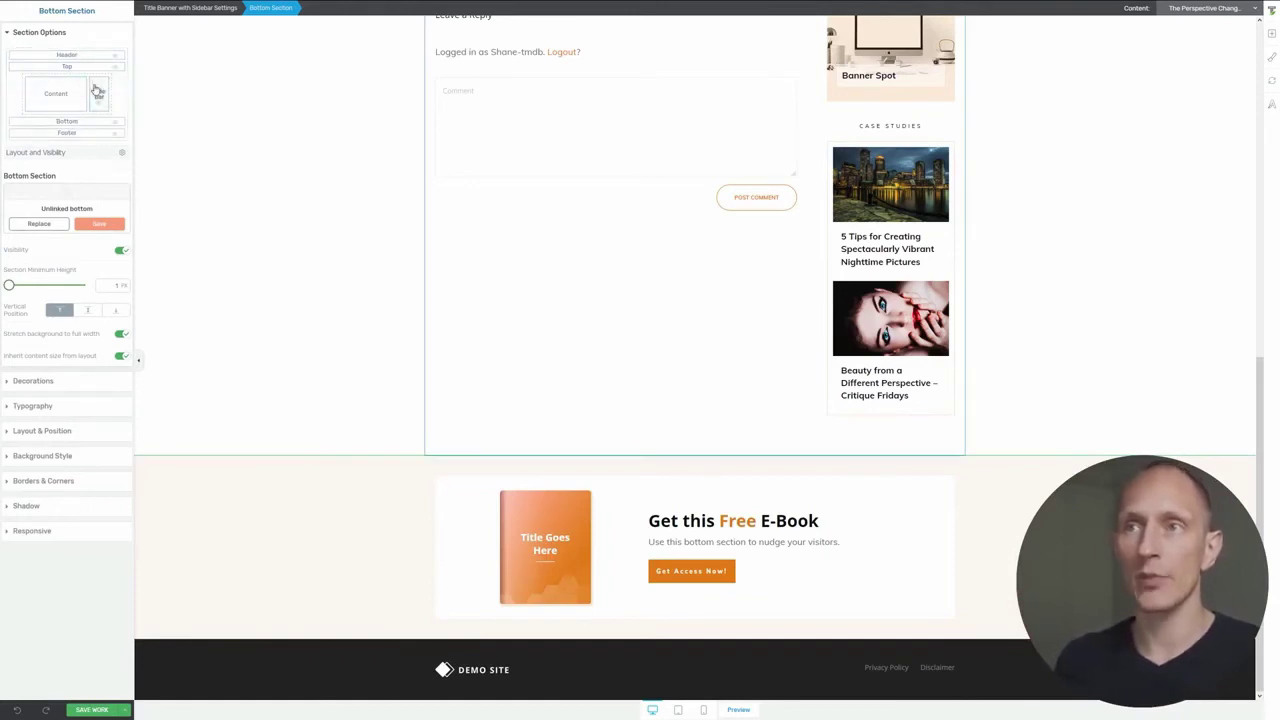
- Turn off the visibility of the sidebar section and review the full-width post layout
scroll(603, 185, "up", 10)
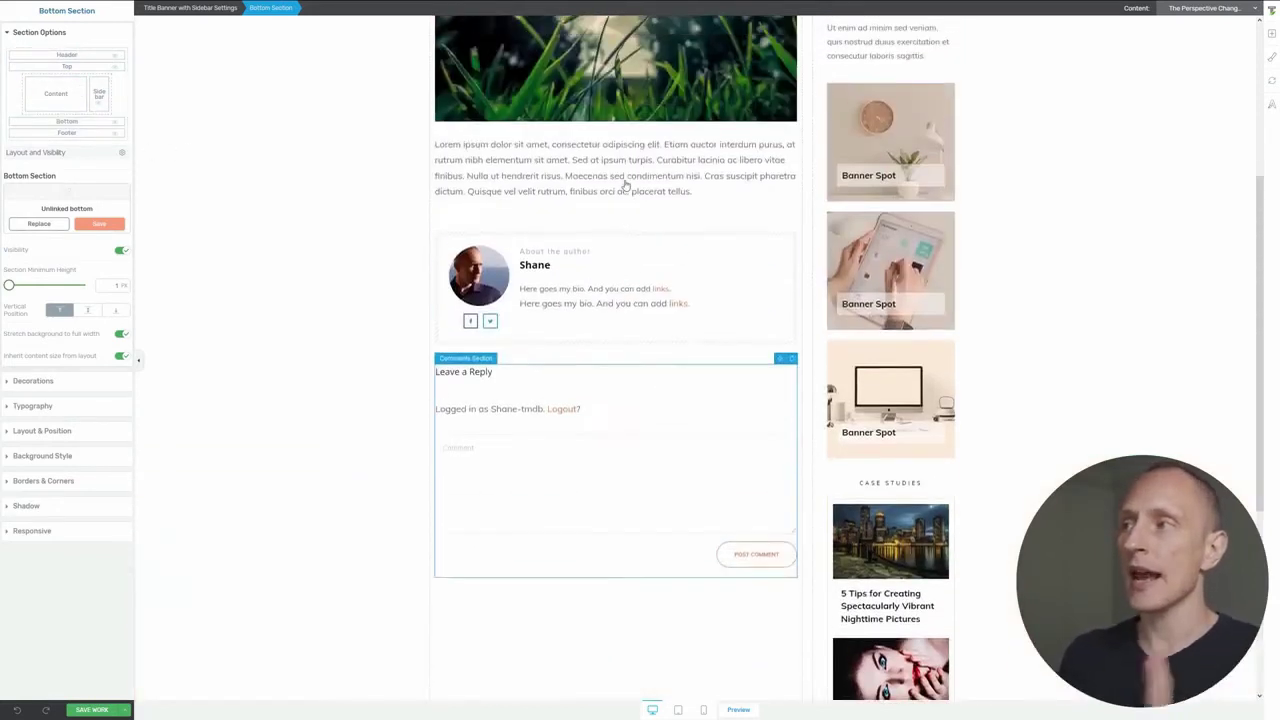
left_click(100, 94)
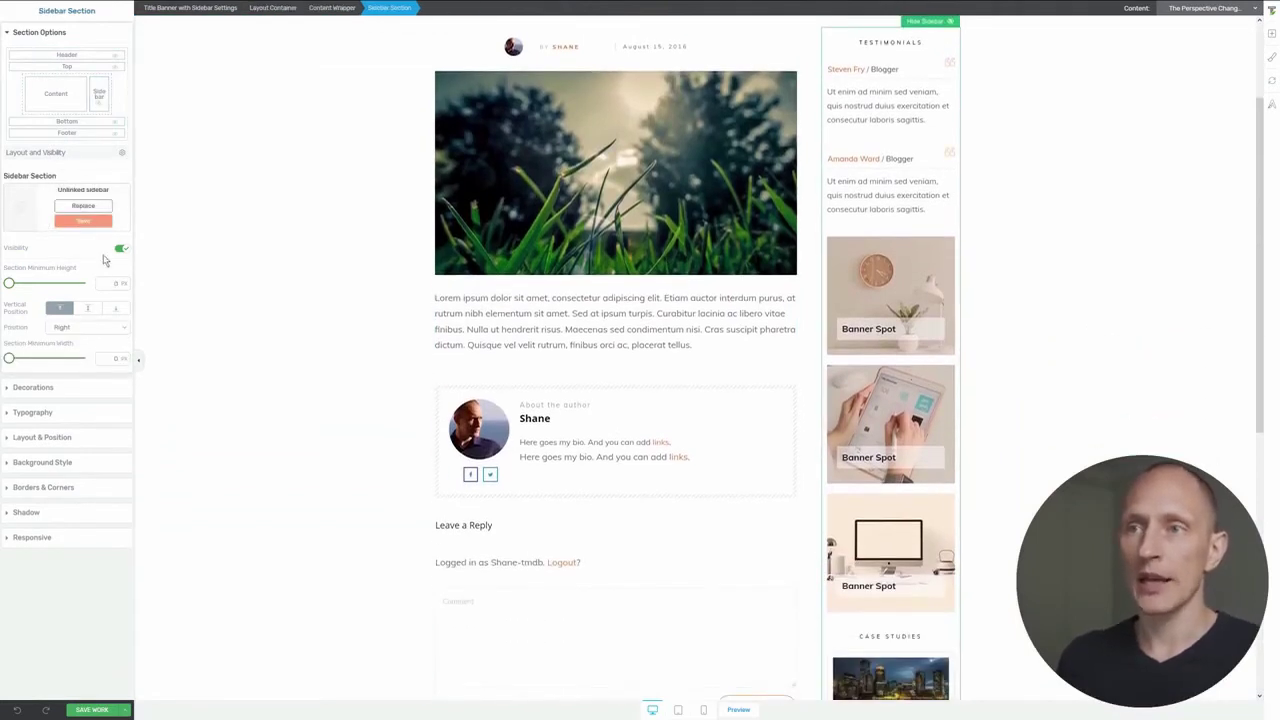
left_click(120, 250)
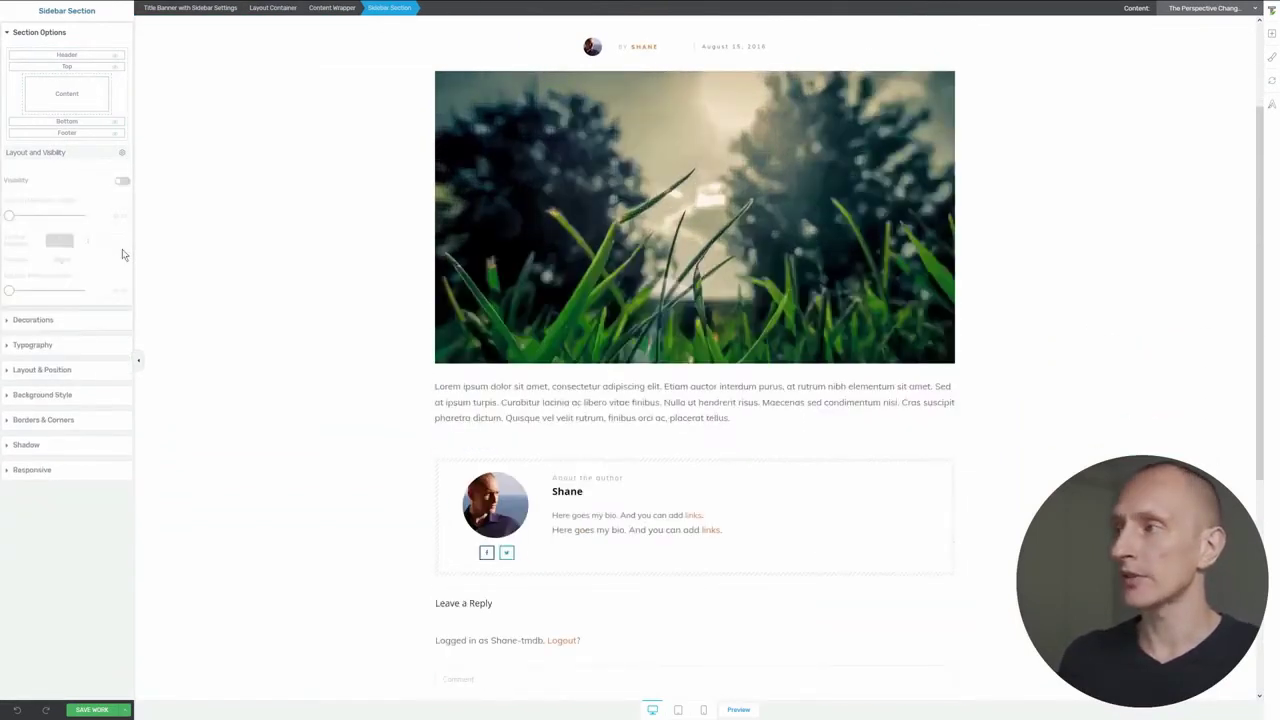
scroll(343, 294, "down", 5)
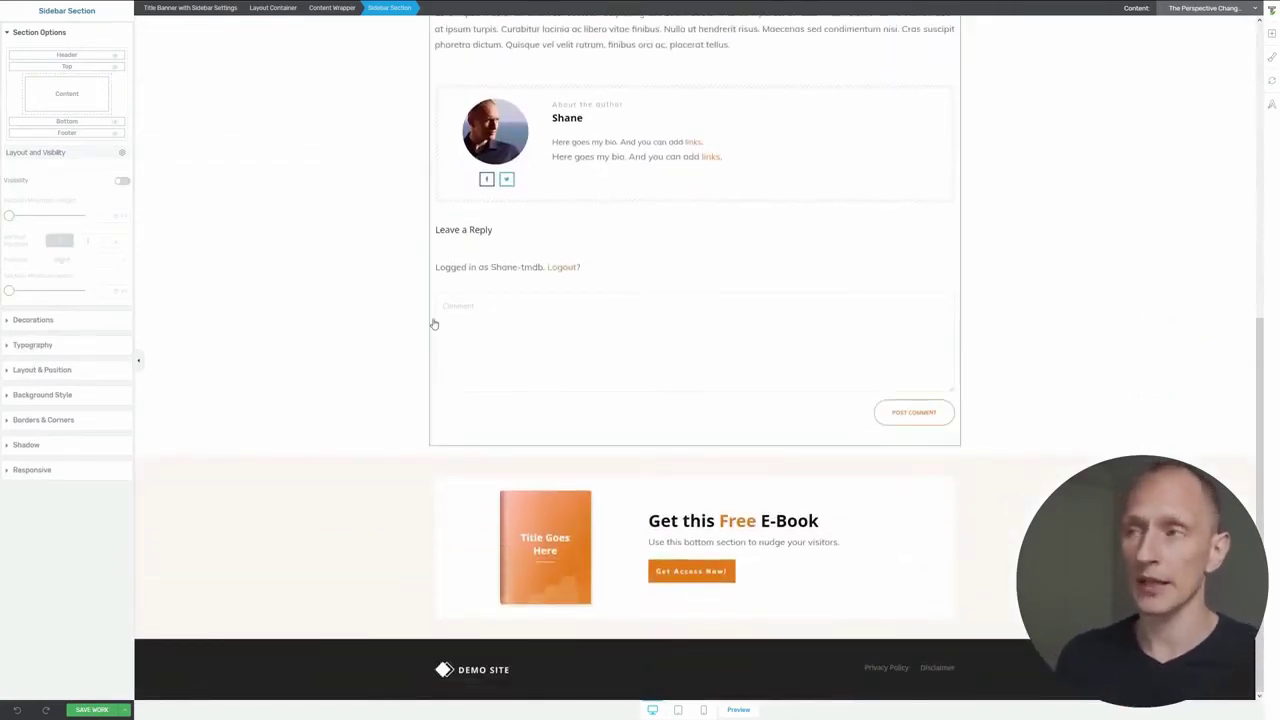
scroll(434, 323, "up", 8)
scroll(434, 323, "down", 6)
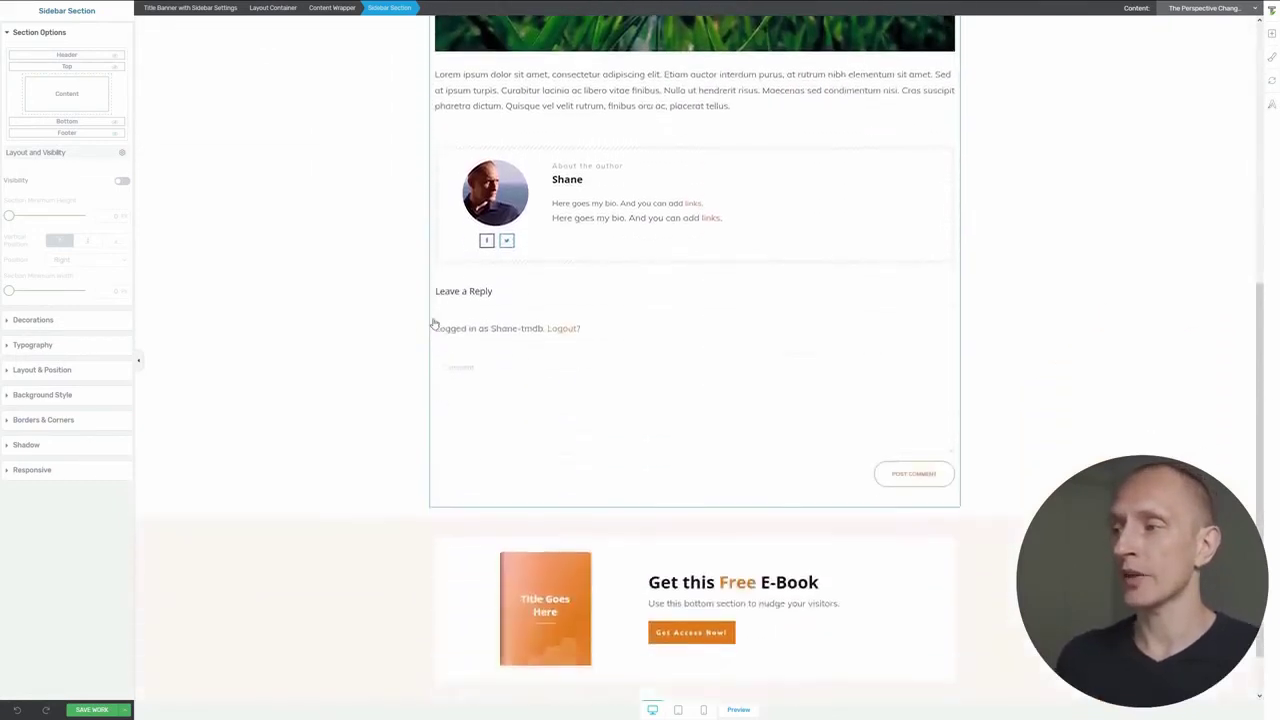
- Turn the visibility of the e-book bottom section off and back on
scroll(434, 323, "down", 1)
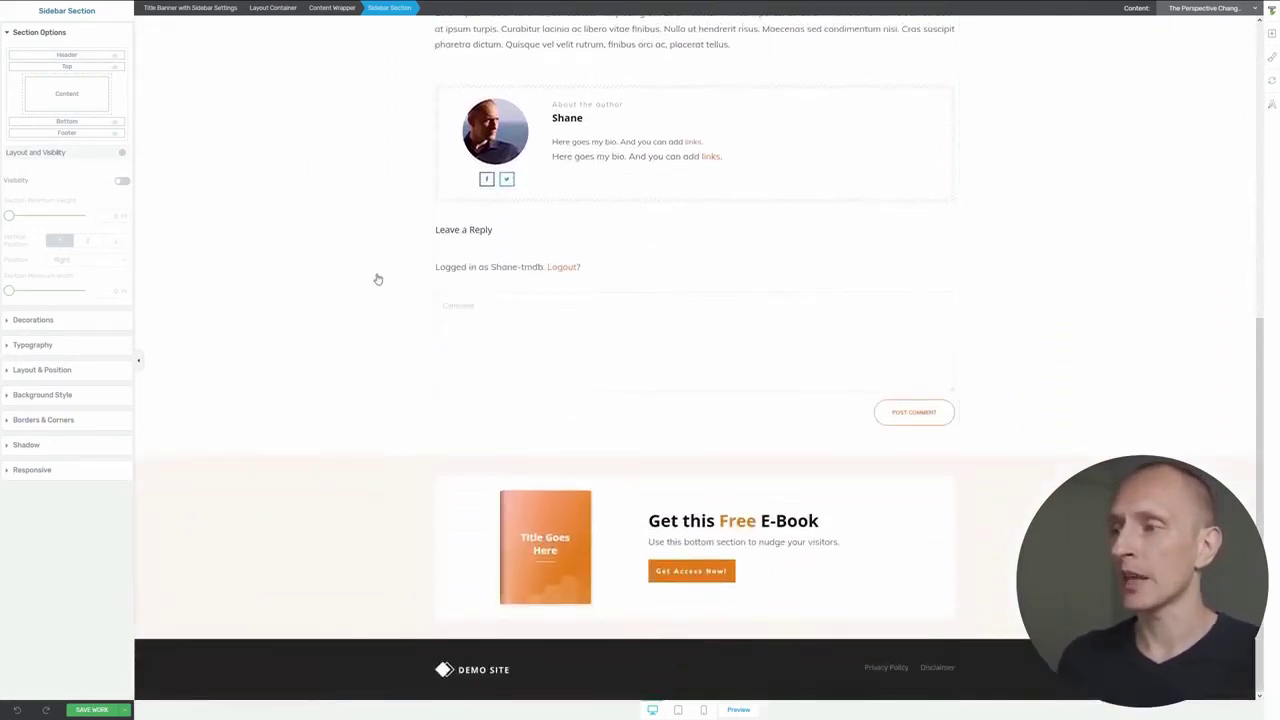
left_click(364, 513)
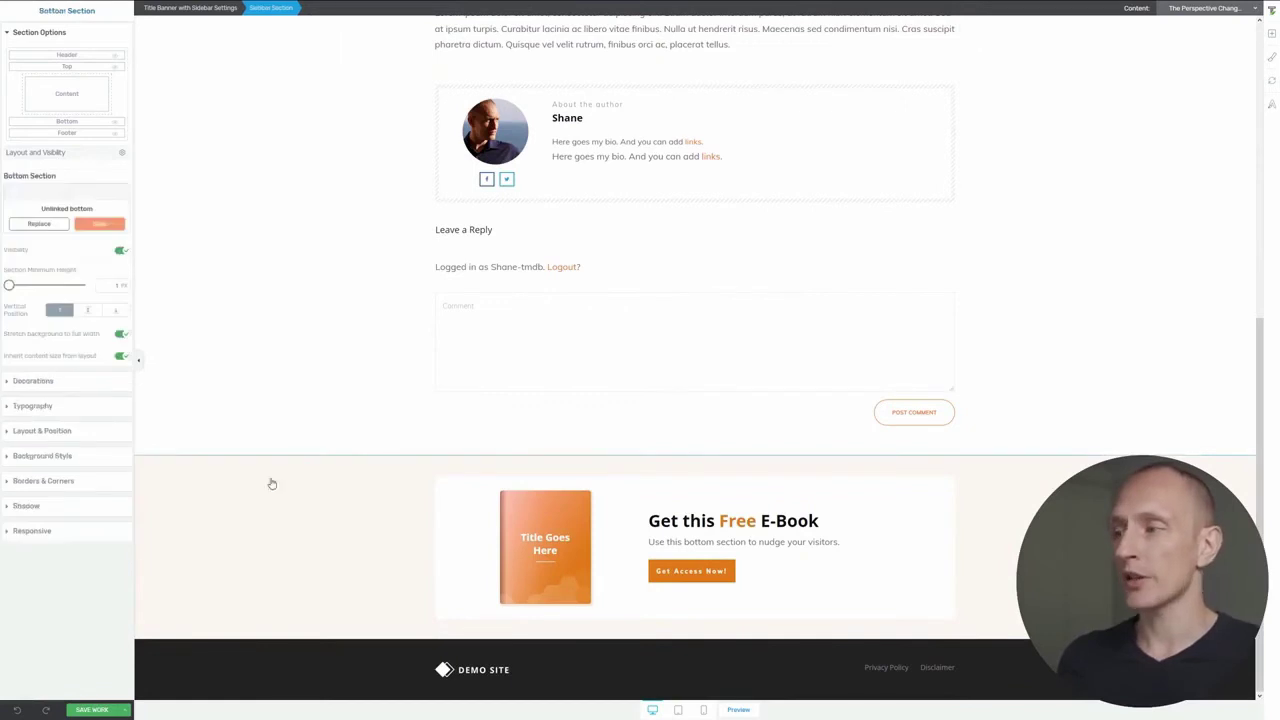
left_click(121, 251)
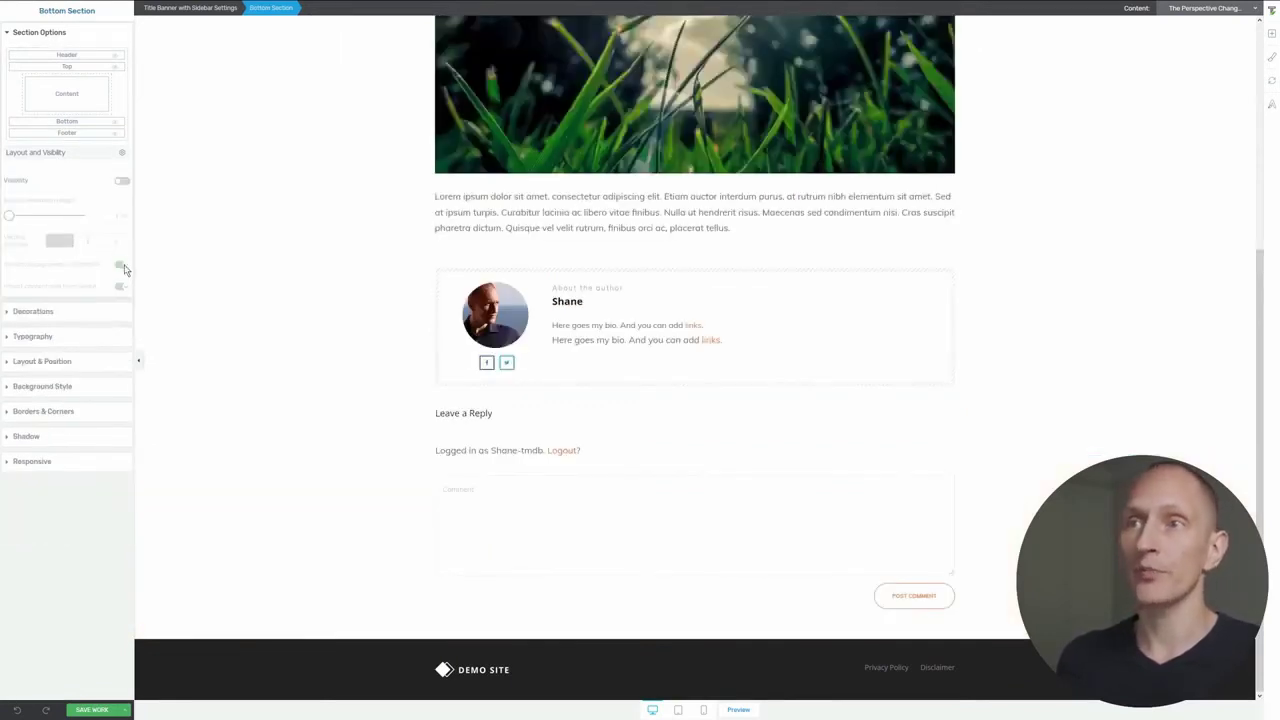
left_click(116, 126)
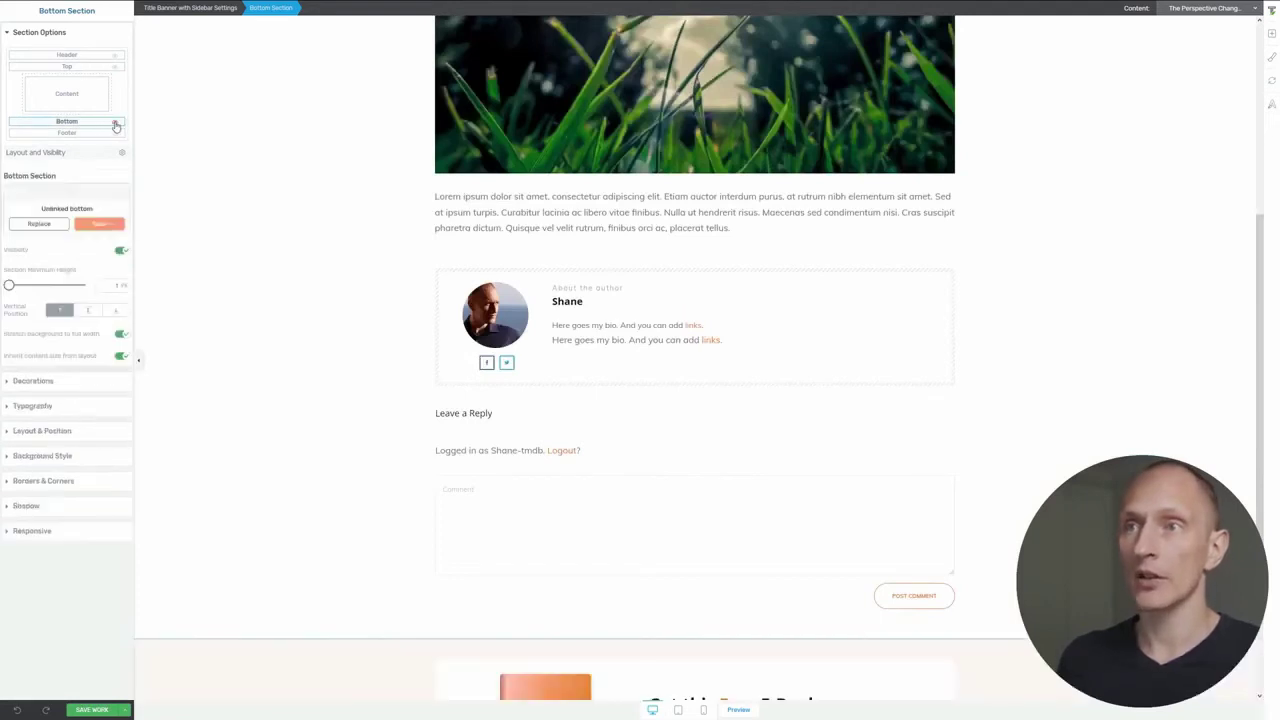
- Replace the e-book bottom section with the Lead Generation 04 newsletter template from the theme's bottom sections
scroll(297, 351, "down", 3)
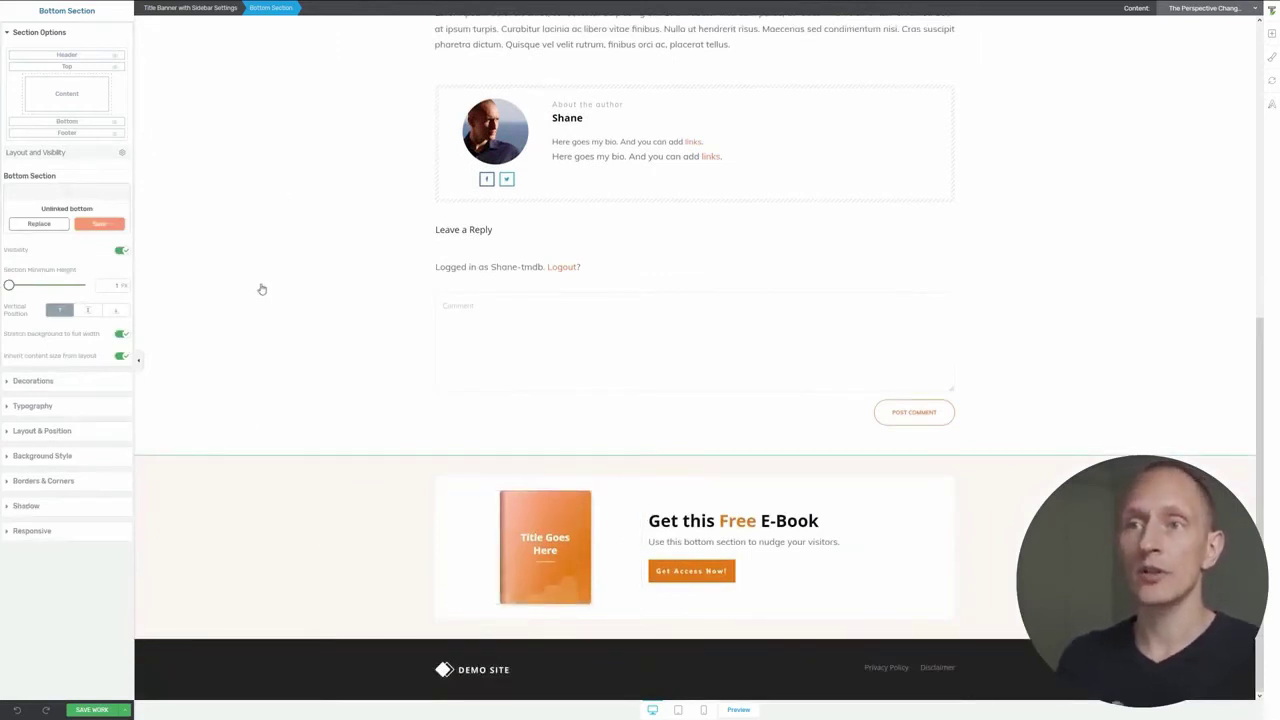
left_click(46, 226)
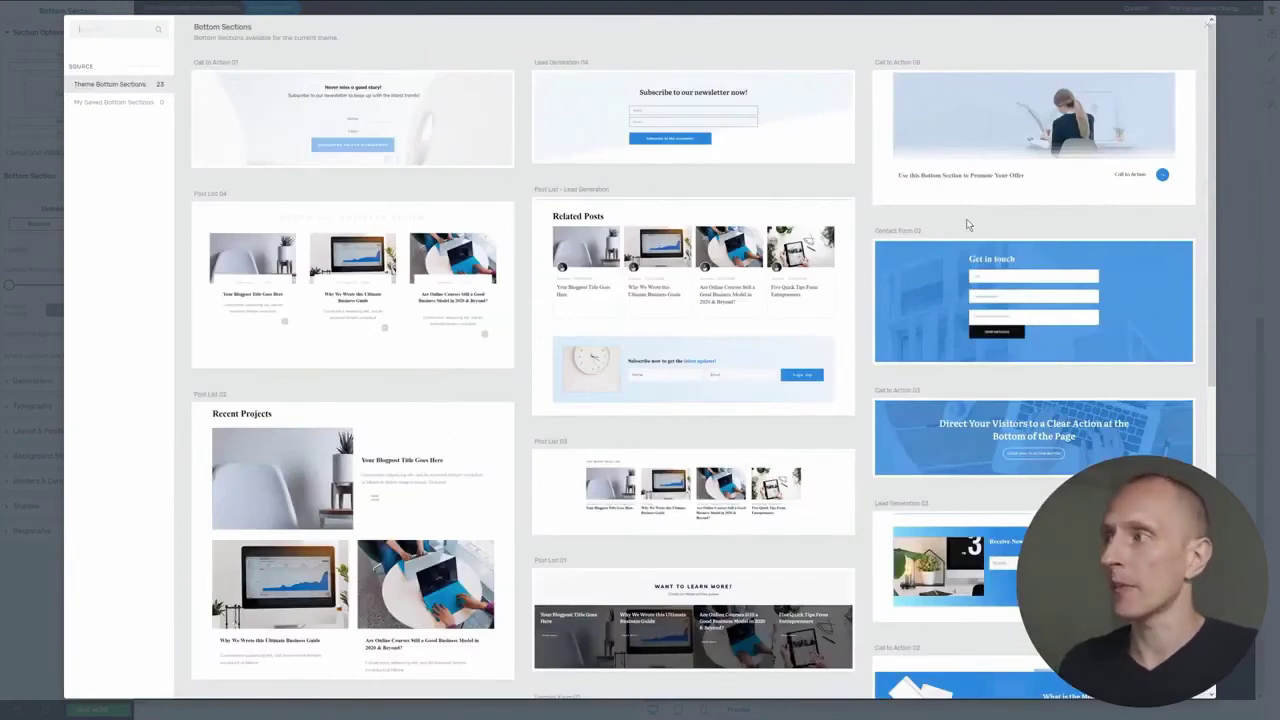
scroll(967, 224, "down", 8)
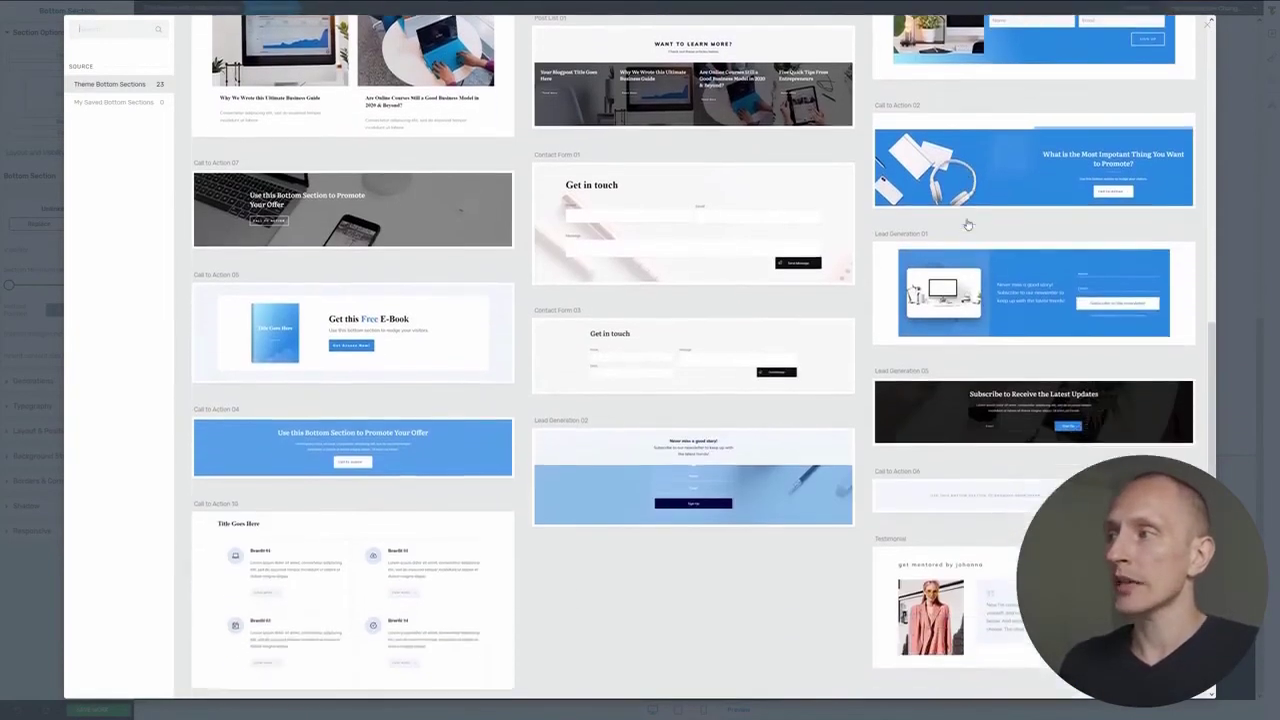
scroll(967, 224, "up", 5)
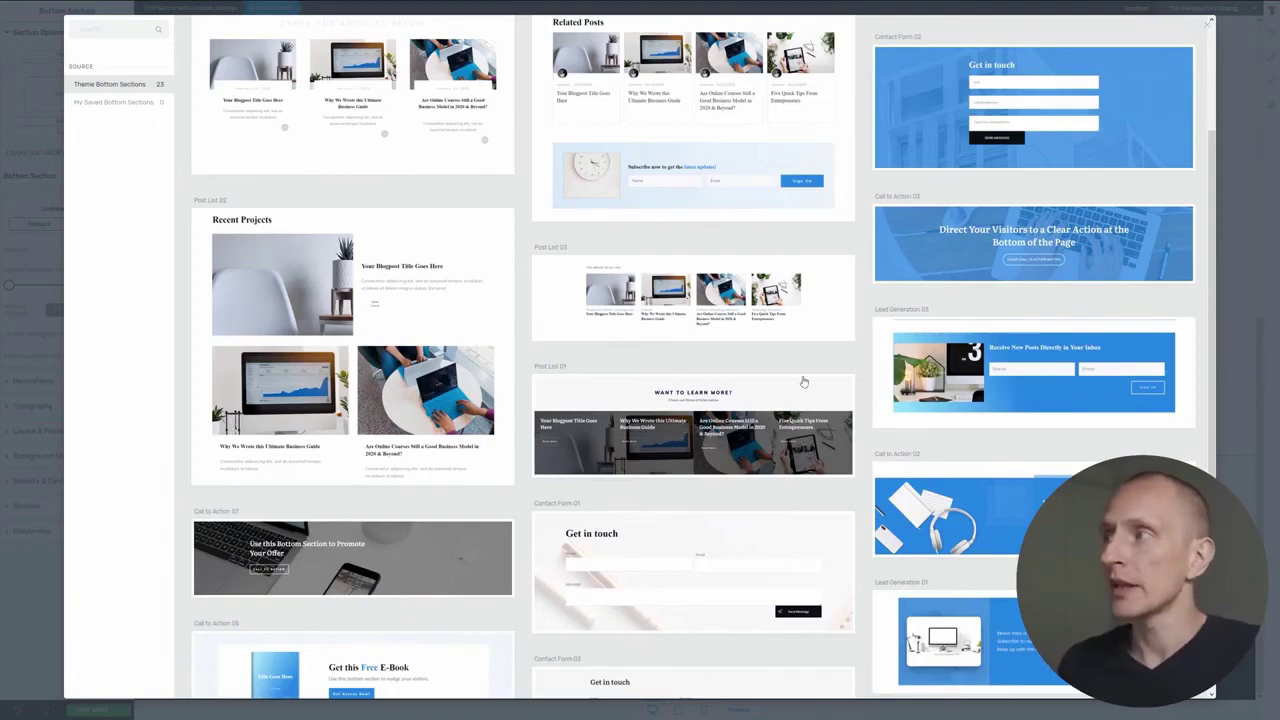
scroll(855, 375, "up", 3)
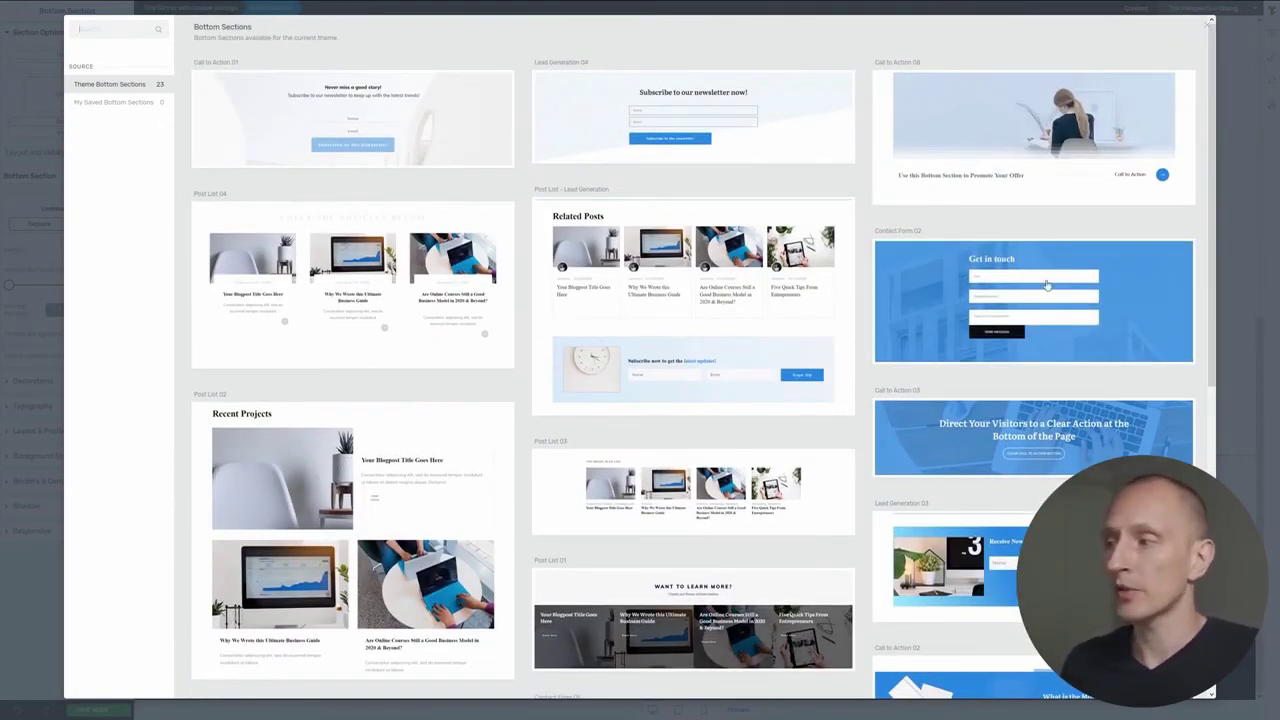
scroll(1046, 285, "down", 5)
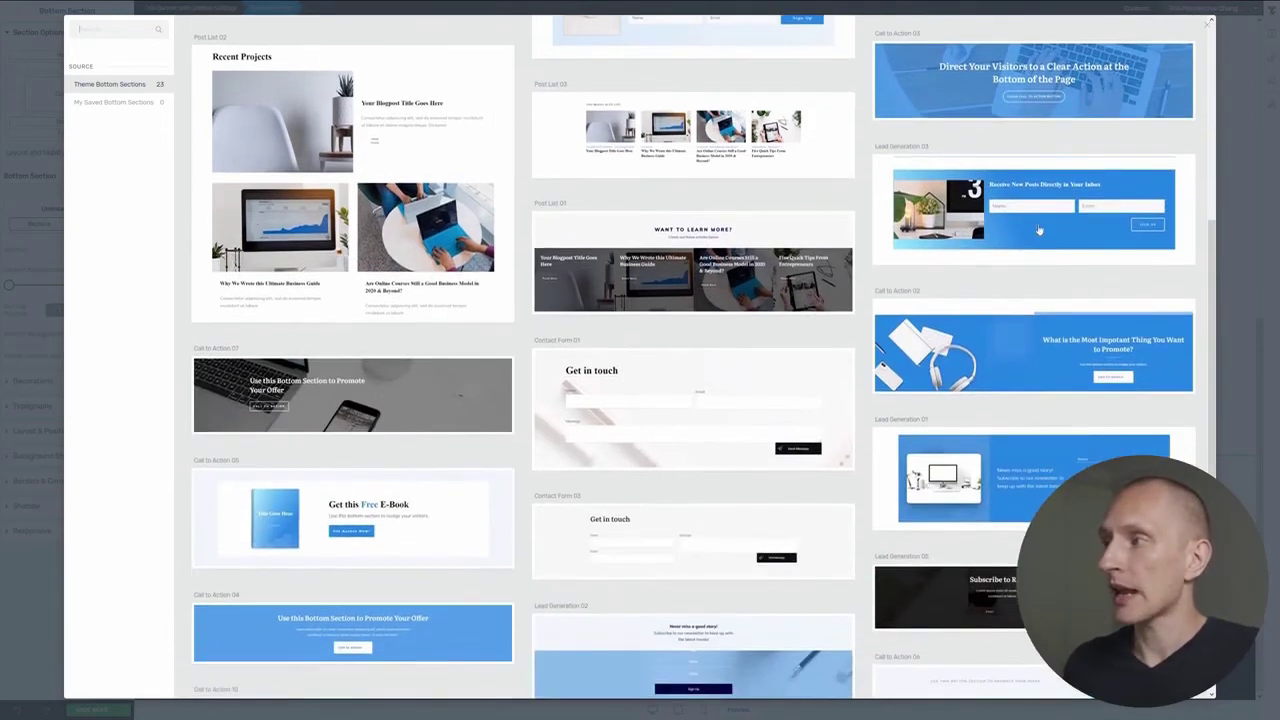
scroll(265, 362, "down", 2)
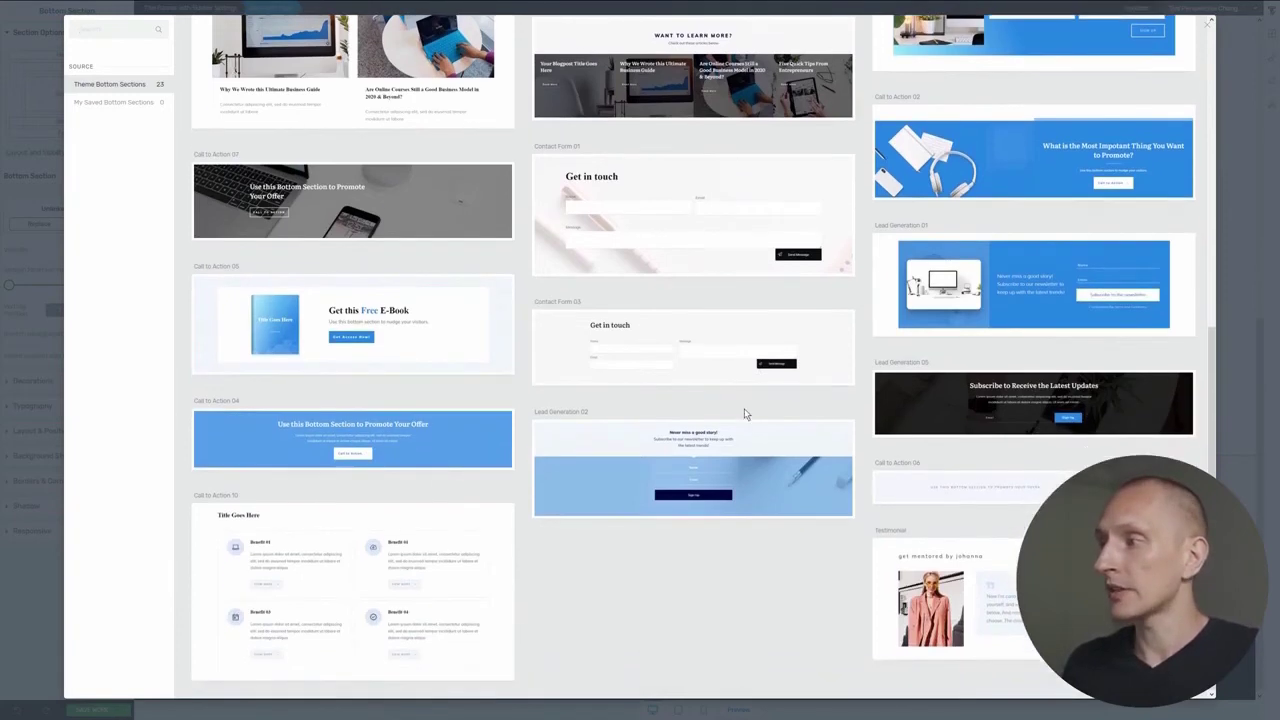
scroll(744, 413, "up", 3)
scroll(744, 413, "up", 4)
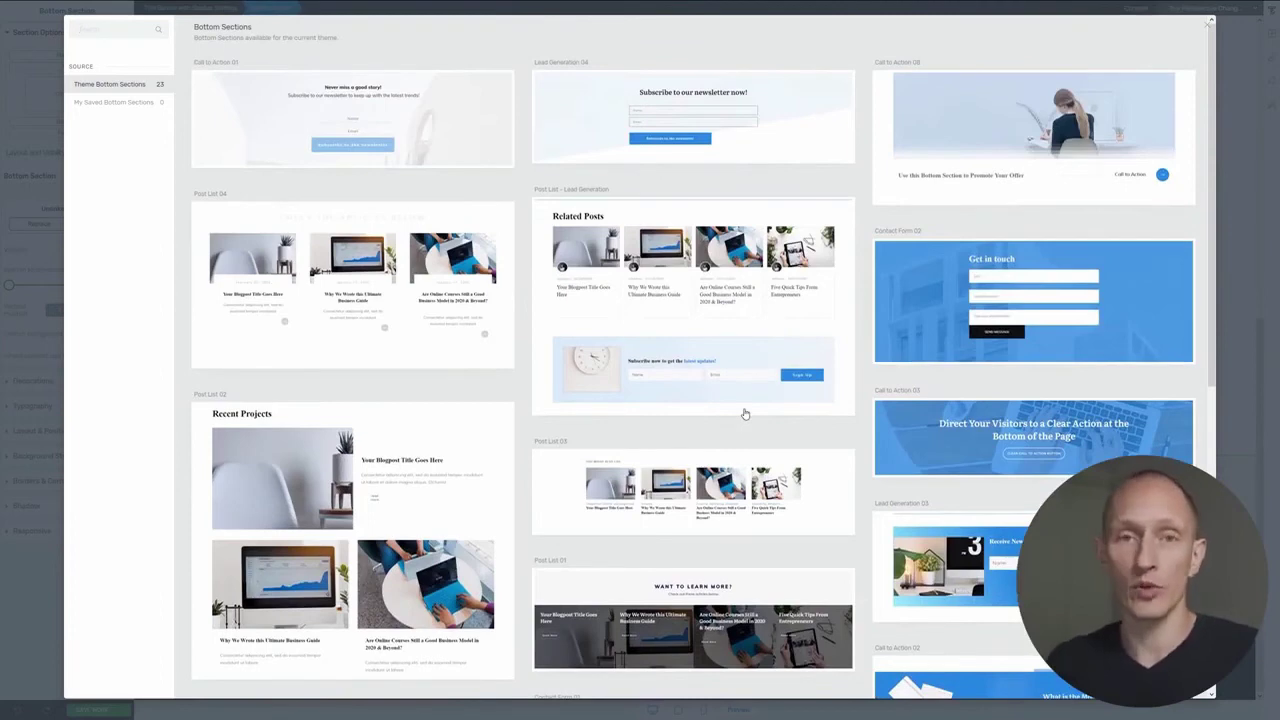
left_click(663, 105)
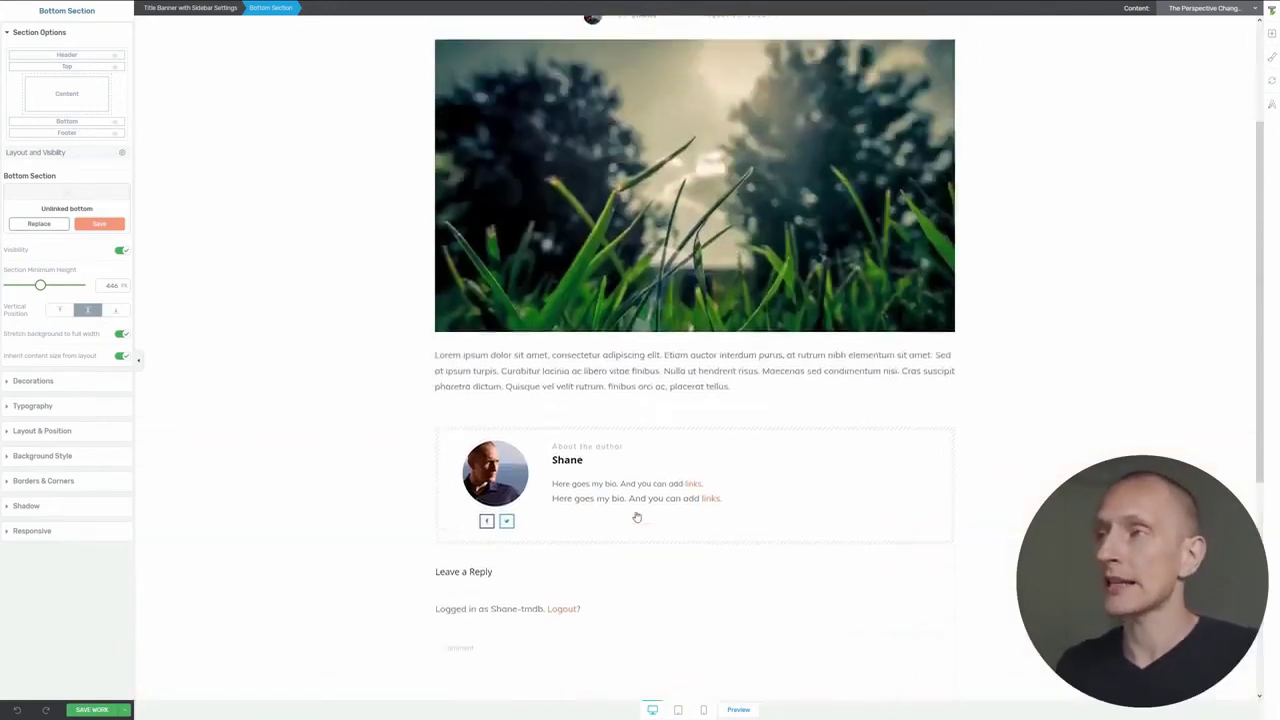
- Open the newsletter heading in the bottom section for text editing
scroll(655, 439, "down", 1)
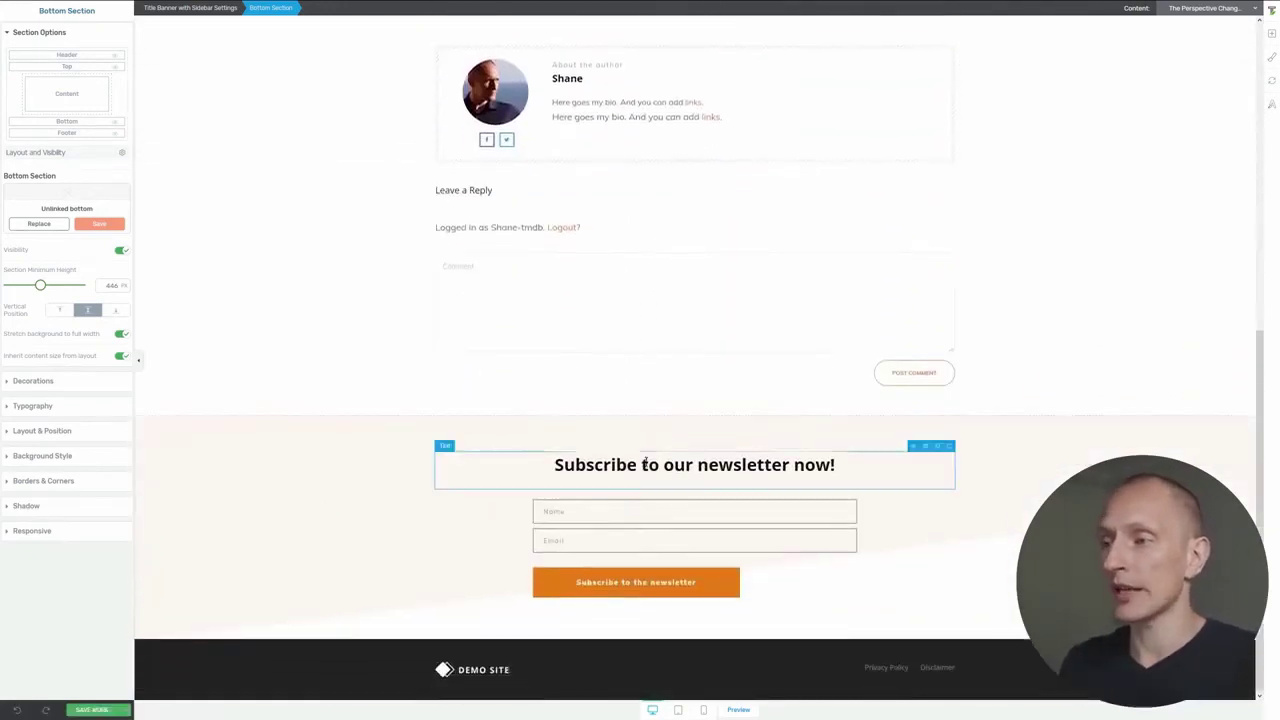
left_click(628, 464)
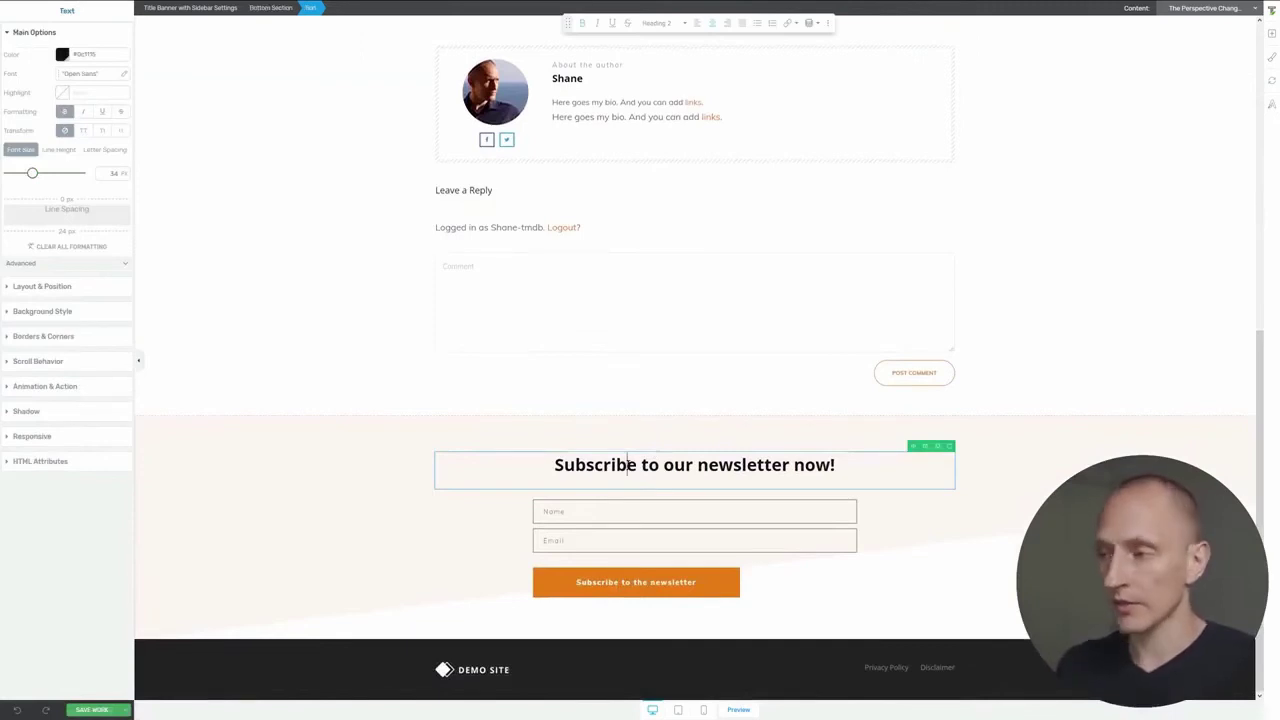
left_click(848, 466)
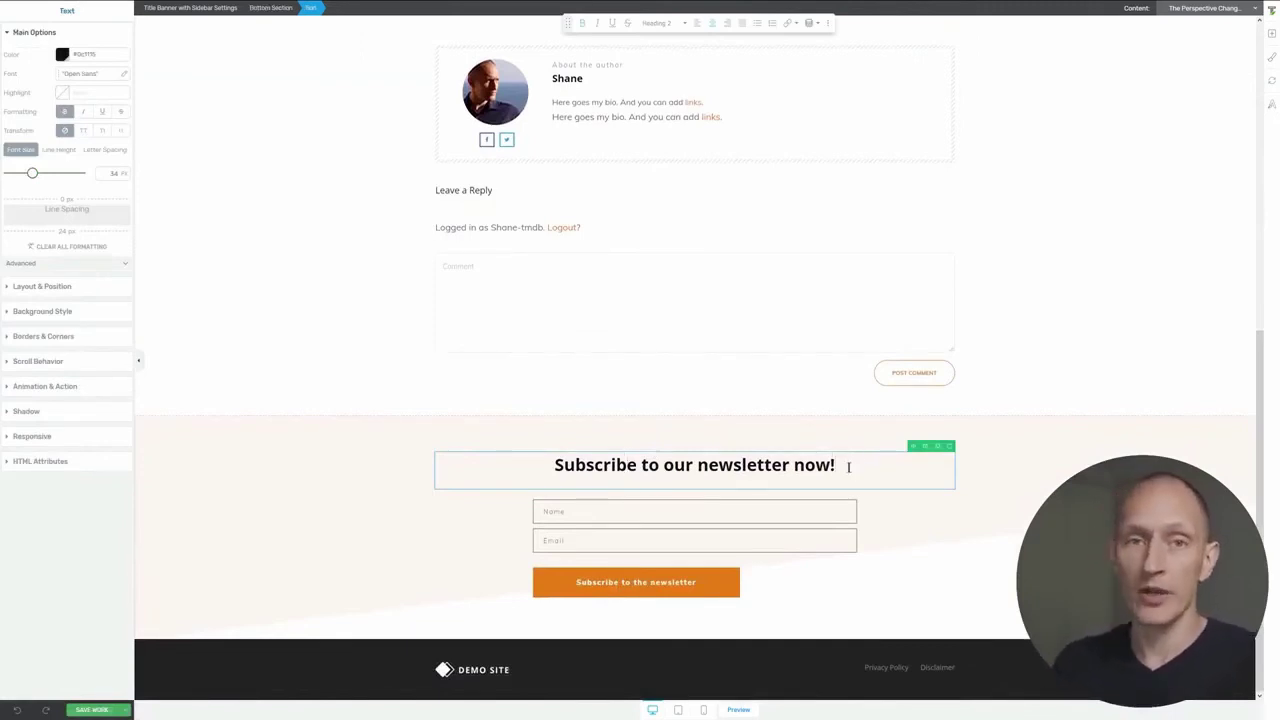
- Add a Mailchimp API connection to the newsletter sign-up form and select Test List 1 as its mailing list
left_click(590, 525)
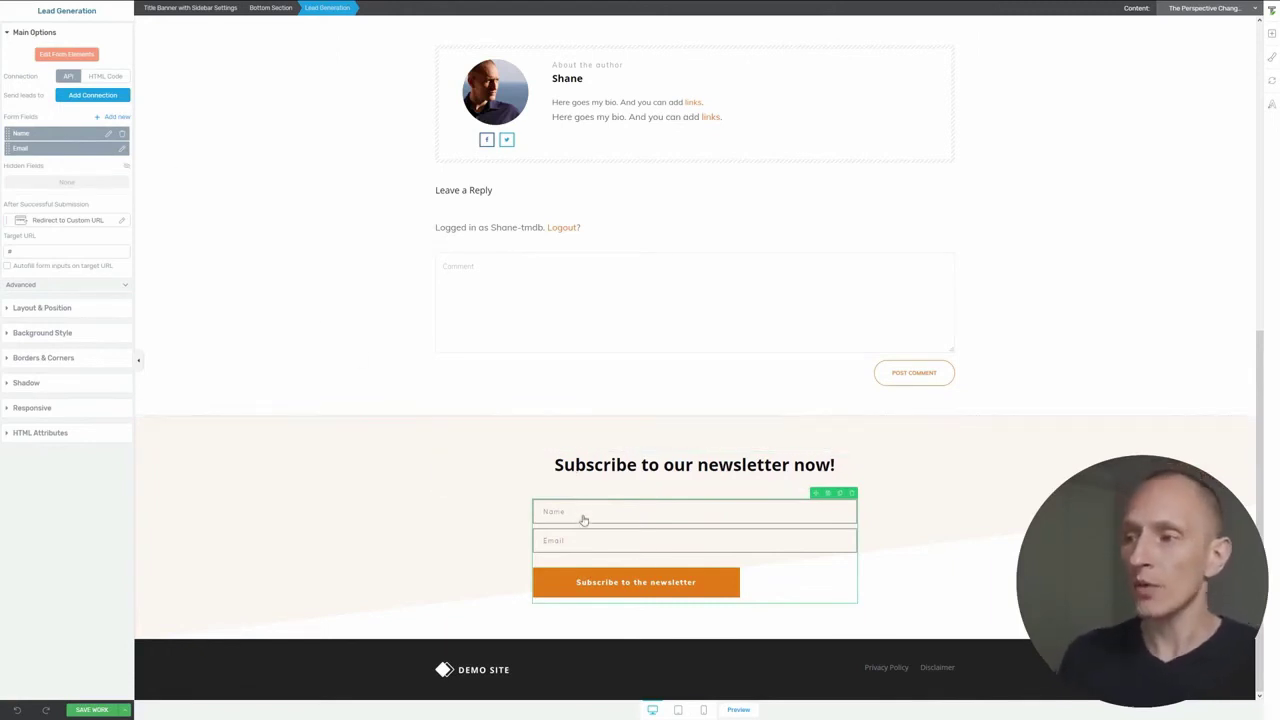
left_click(74, 96)
left_click(76, 130)
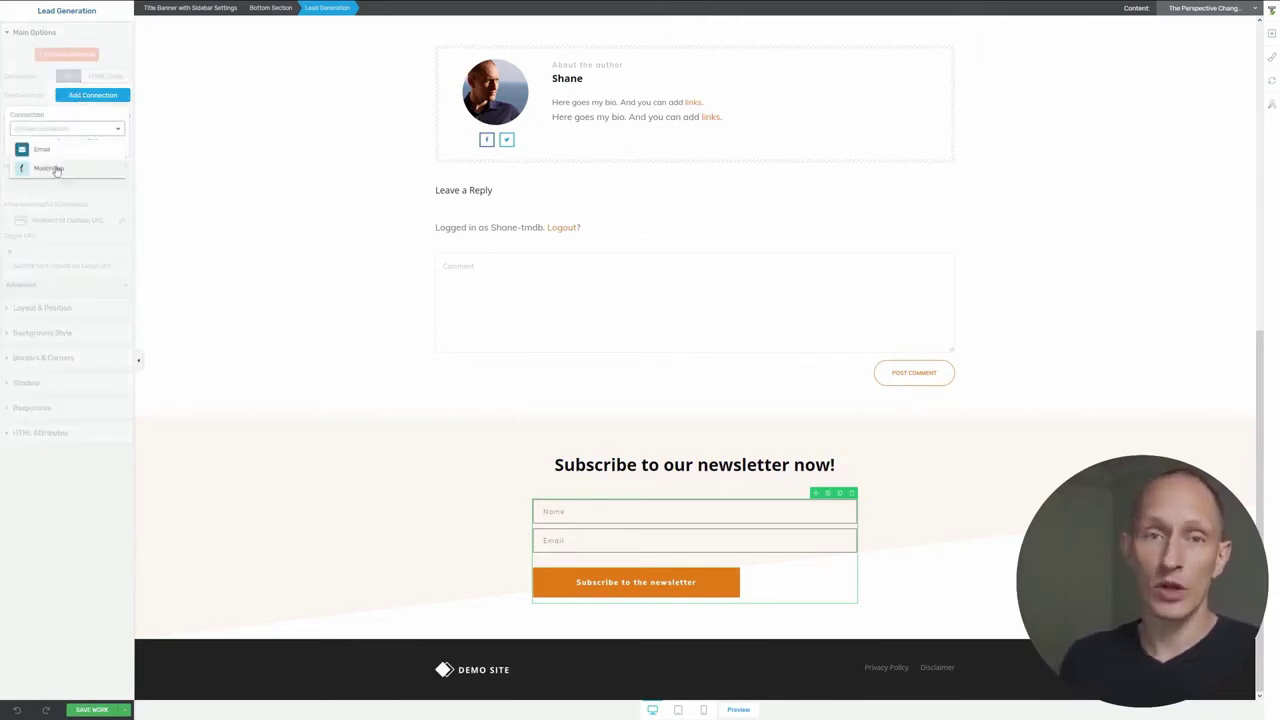
left_click(55, 169)
left_click(53, 168)
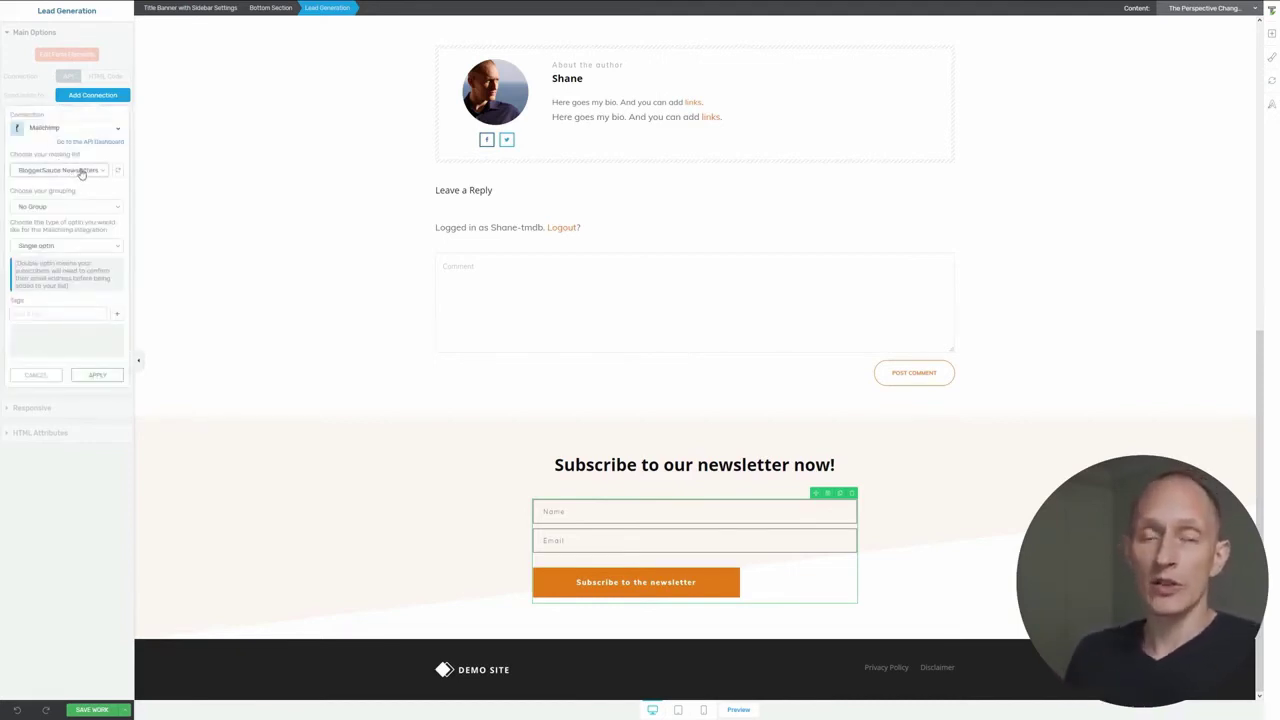
left_click(82, 172)
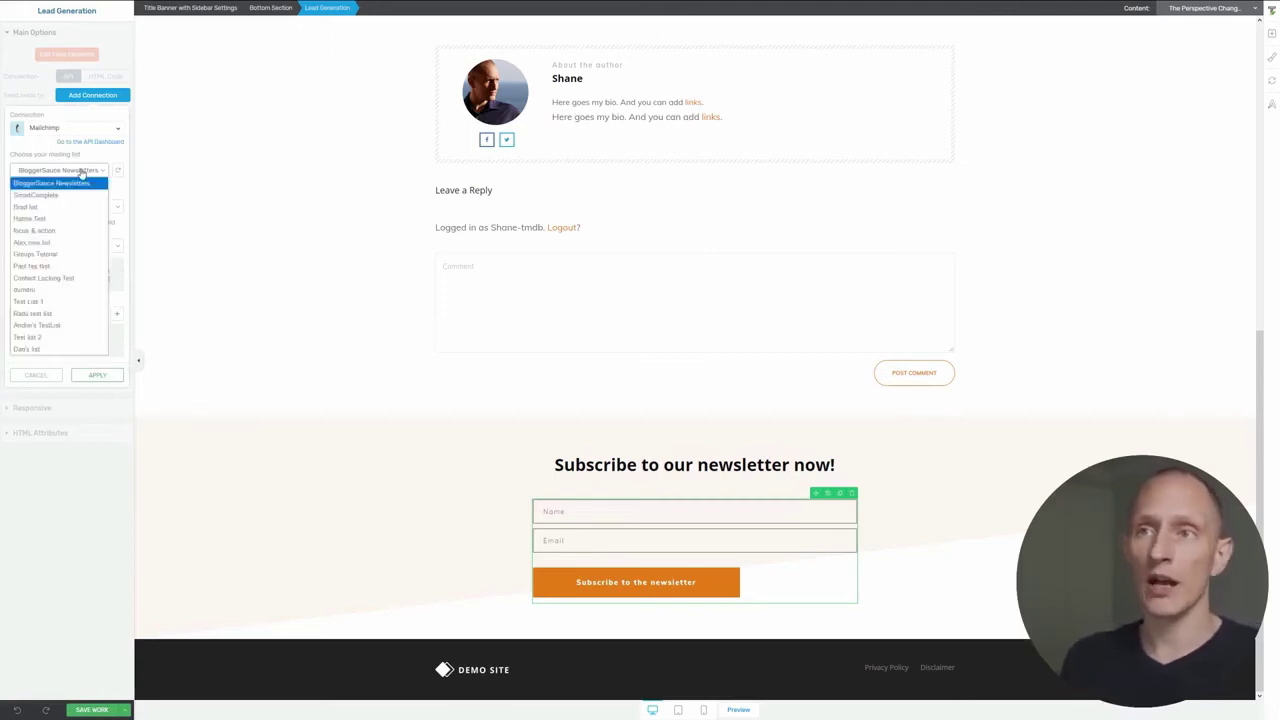
left_click(61, 302)
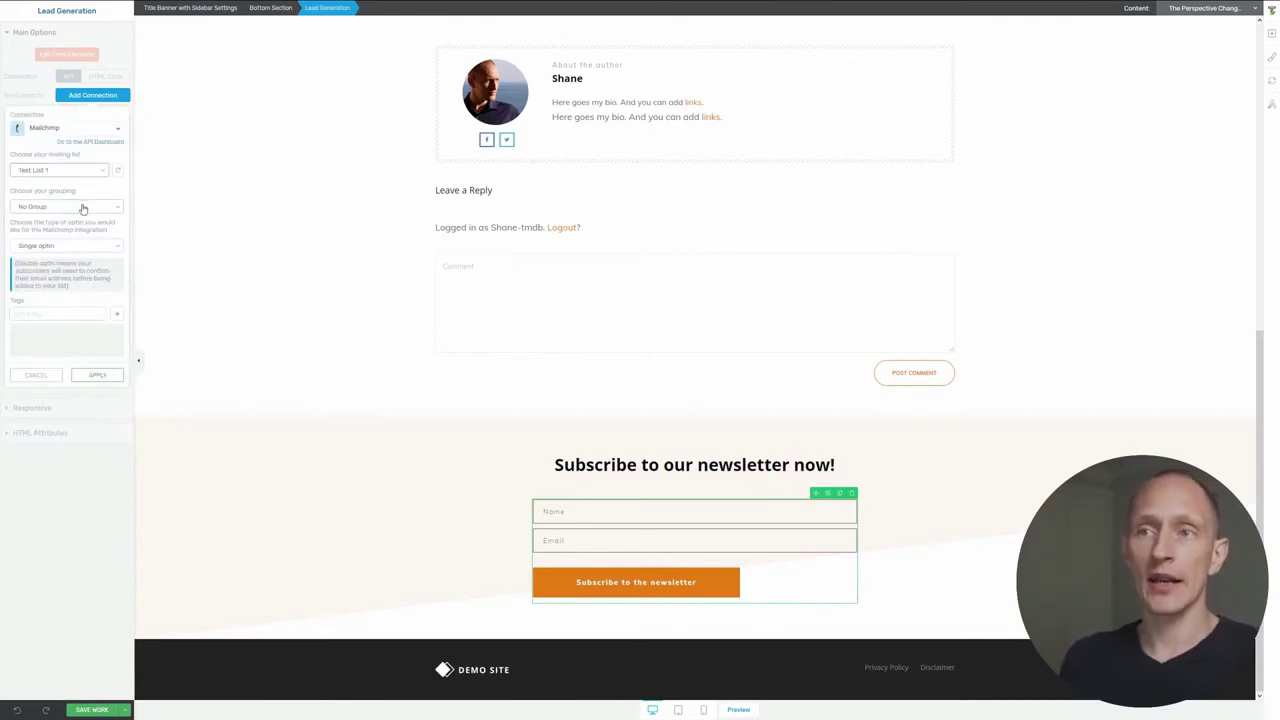
- Keep the Mailchimp connection on single optin, add the tag tag1 and apply the connection
left_click(71, 249)
left_click(71, 257)
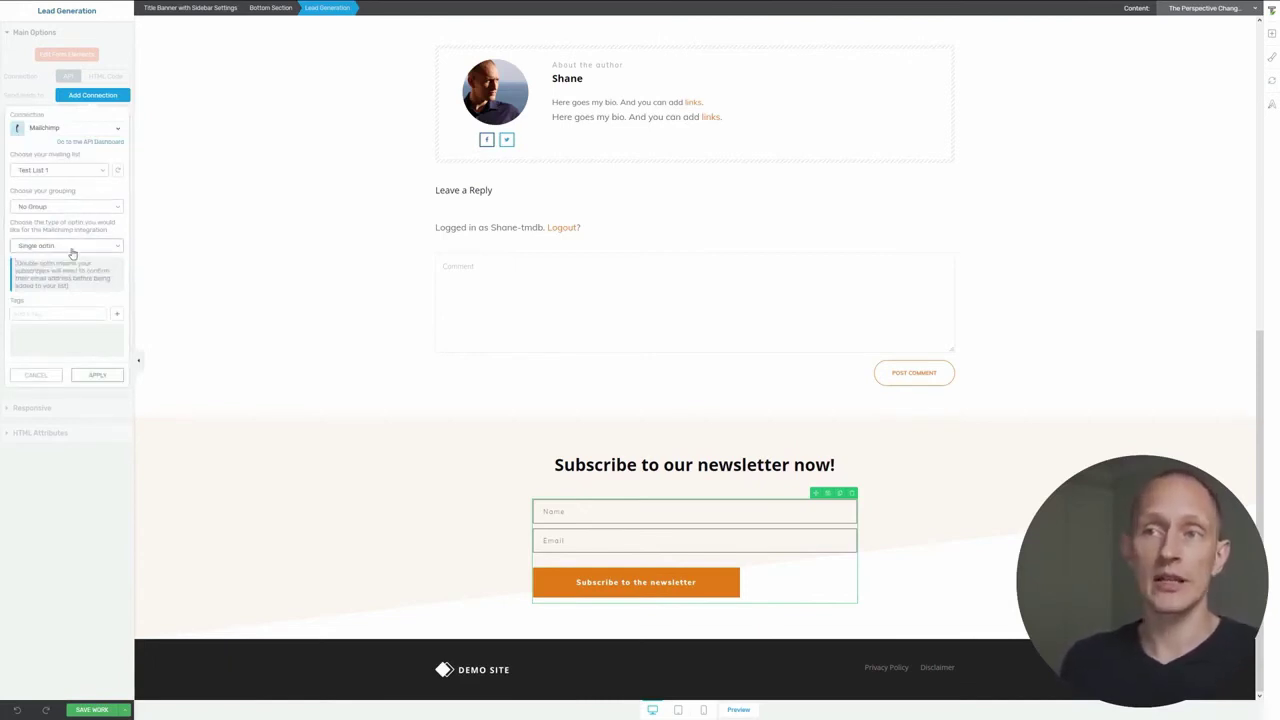
left_click(58, 312)
type("tag1")
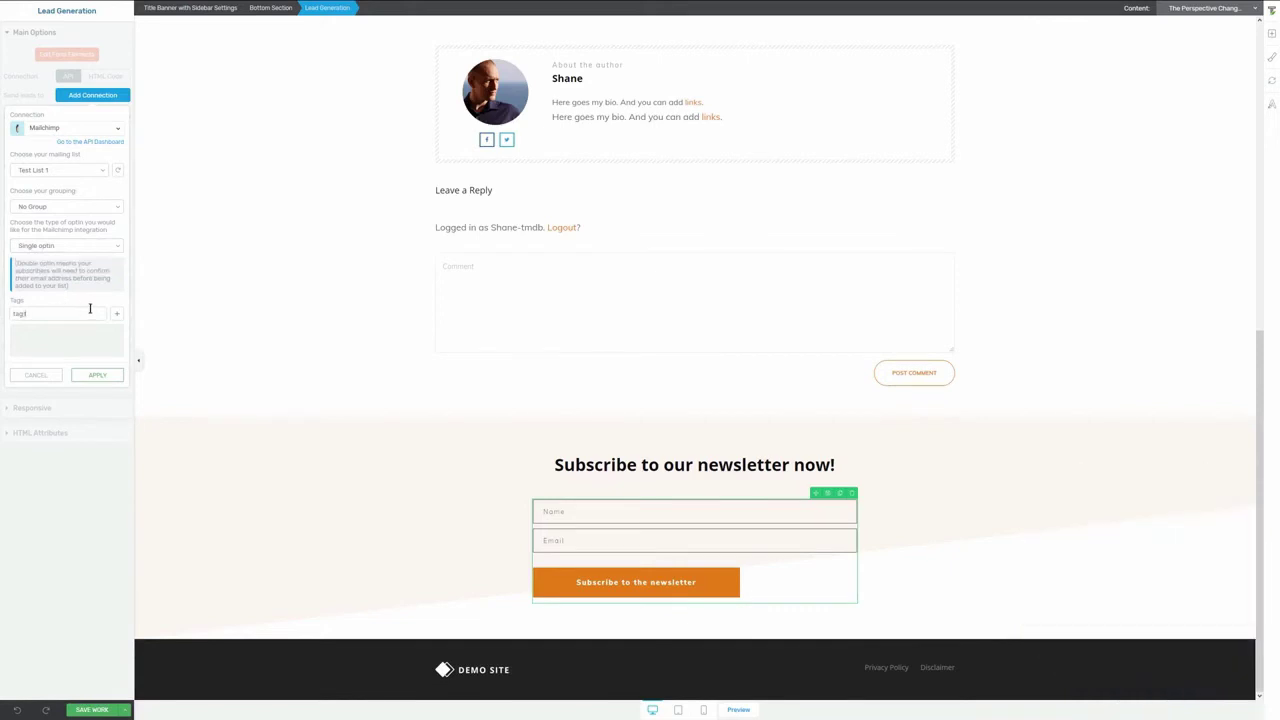
left_click(116, 316)
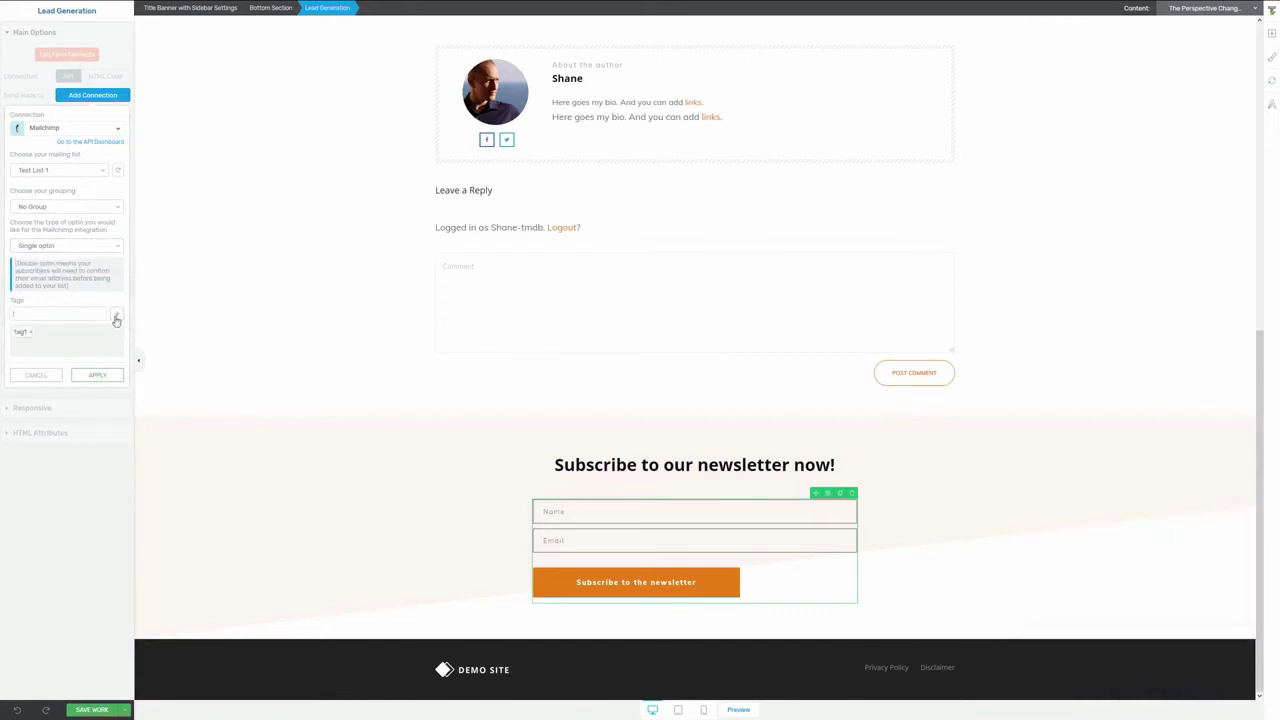
left_click(97, 376)
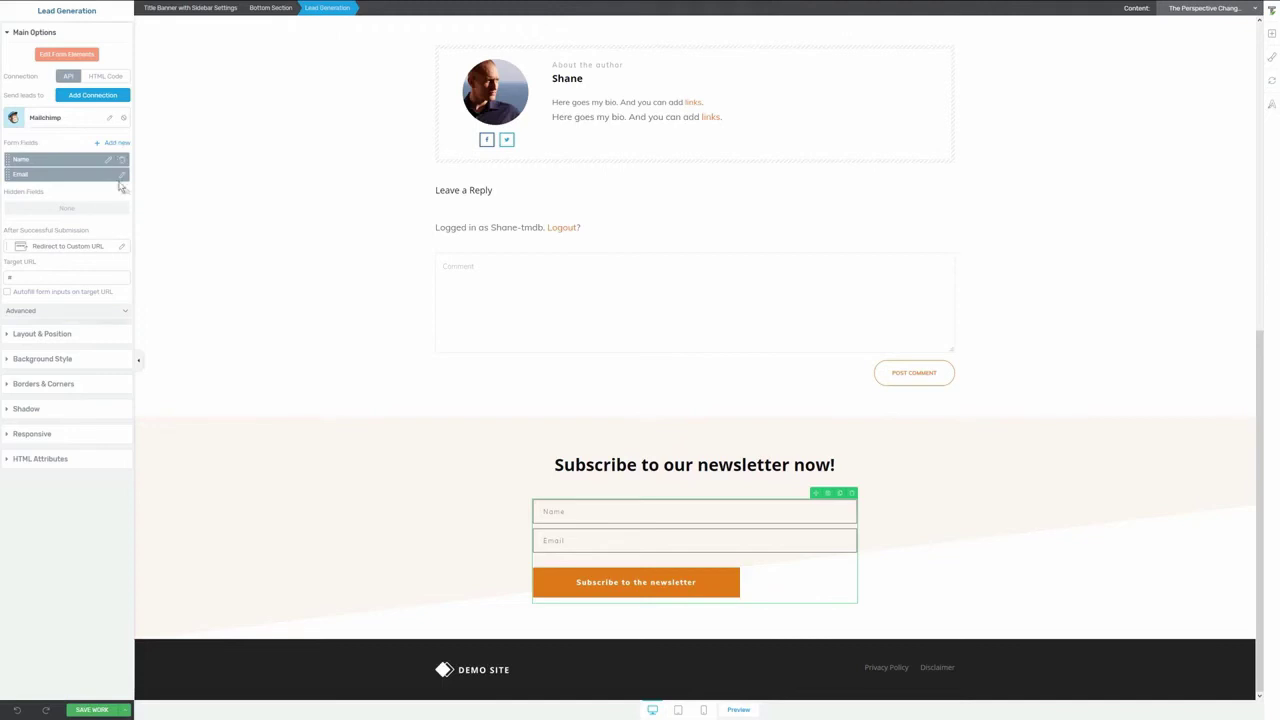
- Set the form's action after successful submission to show a success notification
left_click(67, 249)
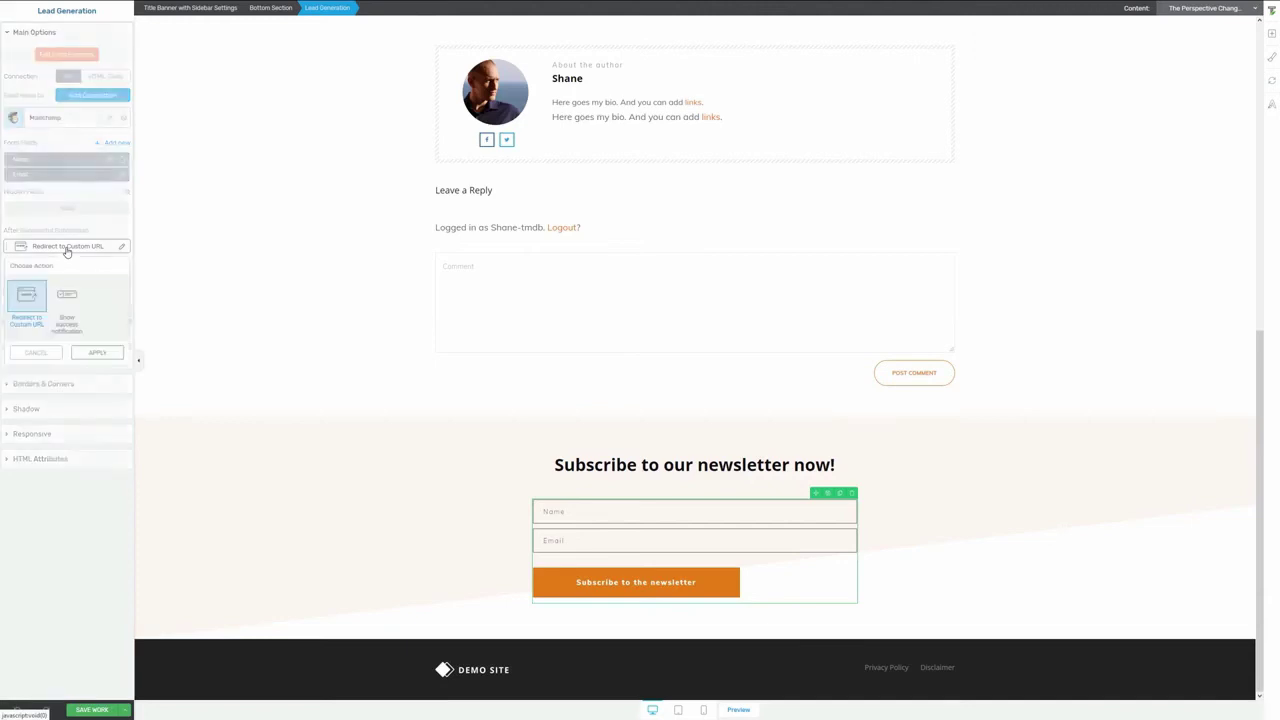
left_click(66, 296)
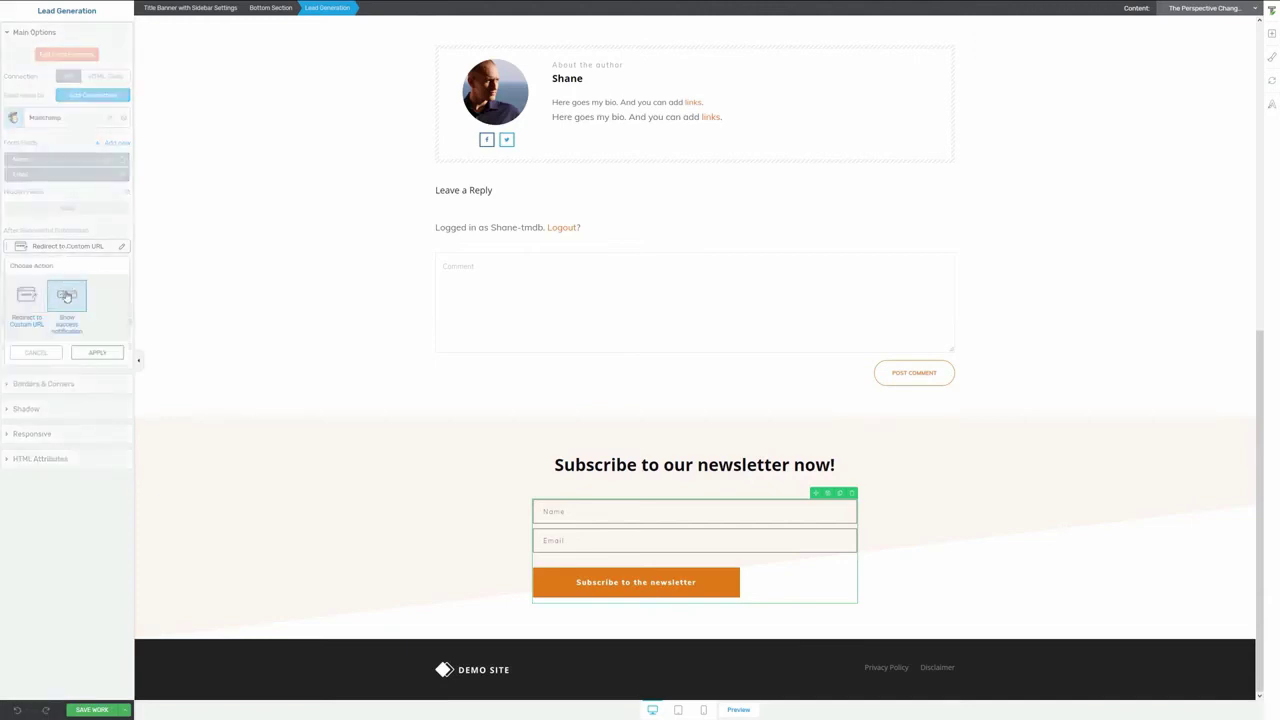
left_click(97, 352)
- Set the form's success message to "You've been successfully signed up! Check your inbox" and preview the notification
double_click(57, 277)
left_click(45, 277)
type("!")
double_click(45, 277)
type("You've been successfully")
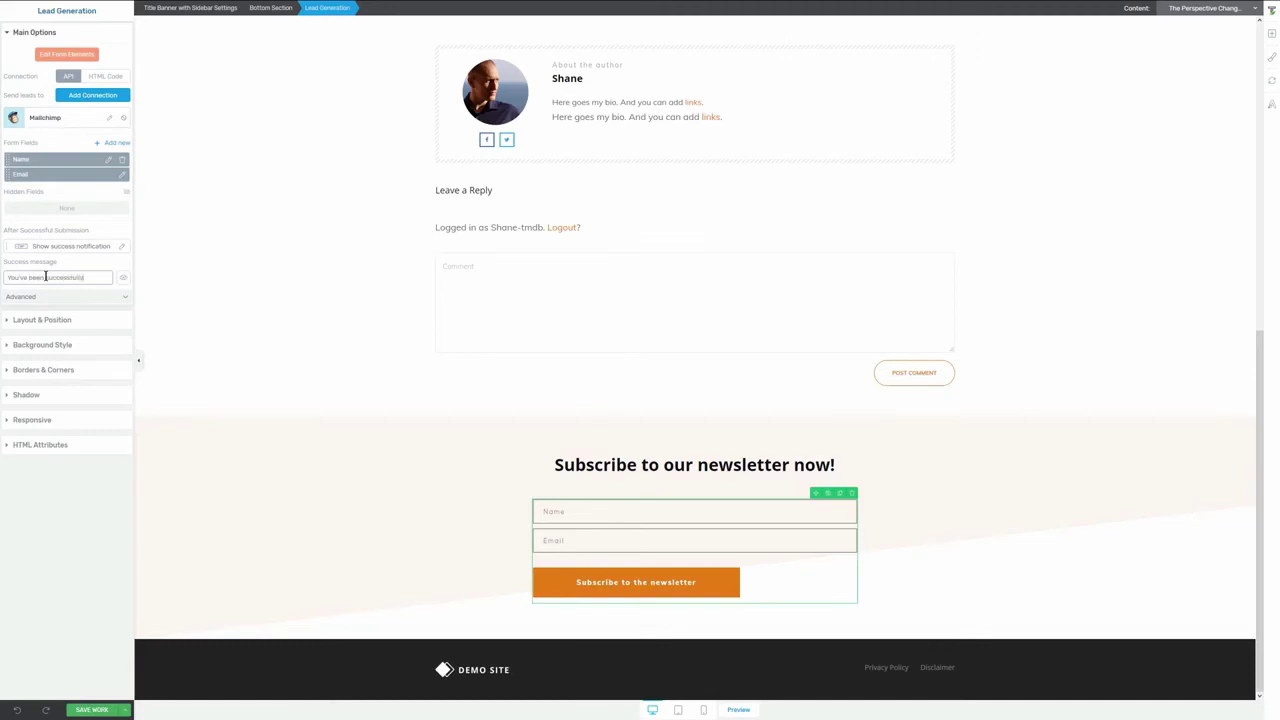
type(" signed up! Check y")
type("our inbox")
left_click(122, 277)
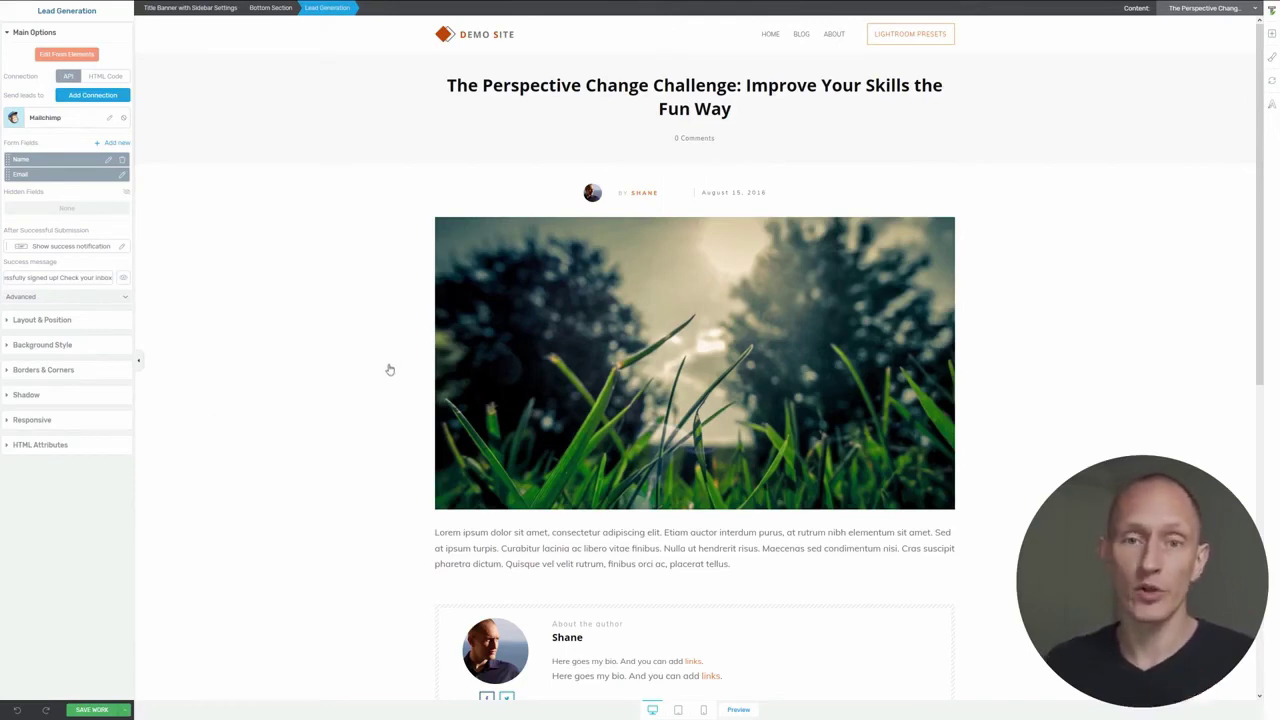
- Look over the finished blog post template and save it
scroll(390, 370, "down", 5)
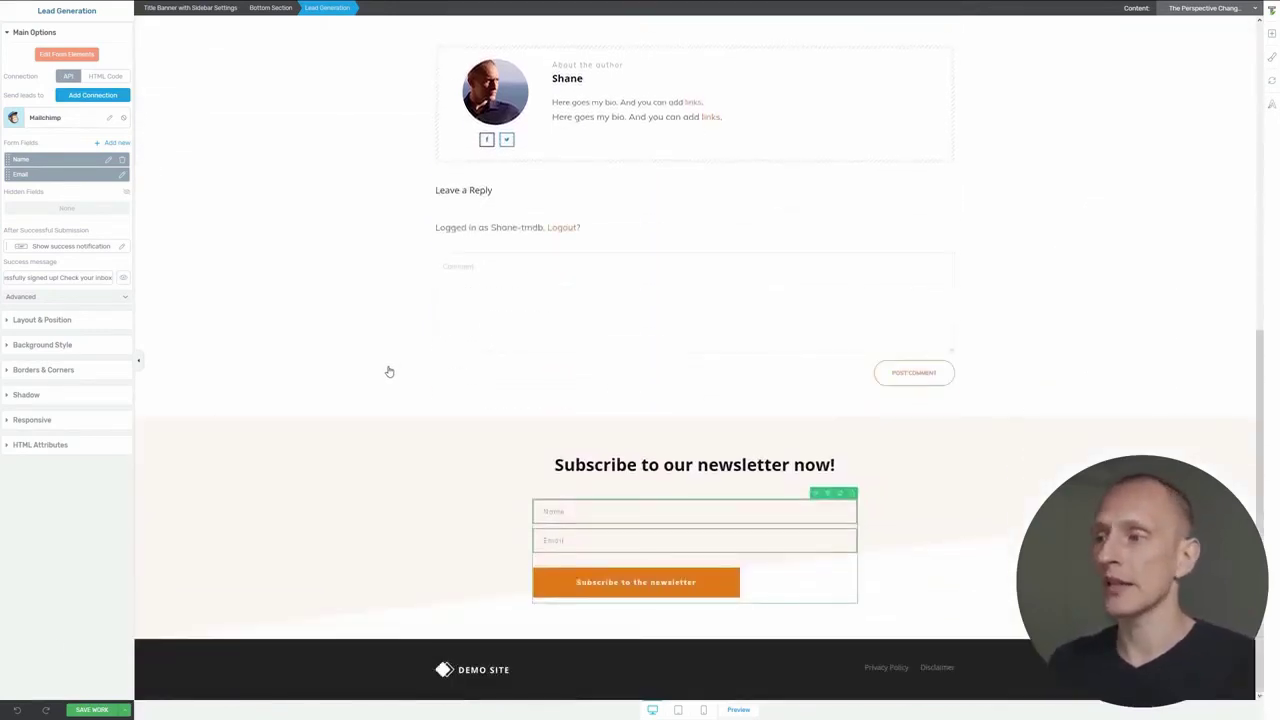
scroll(390, 370, "up", 5)
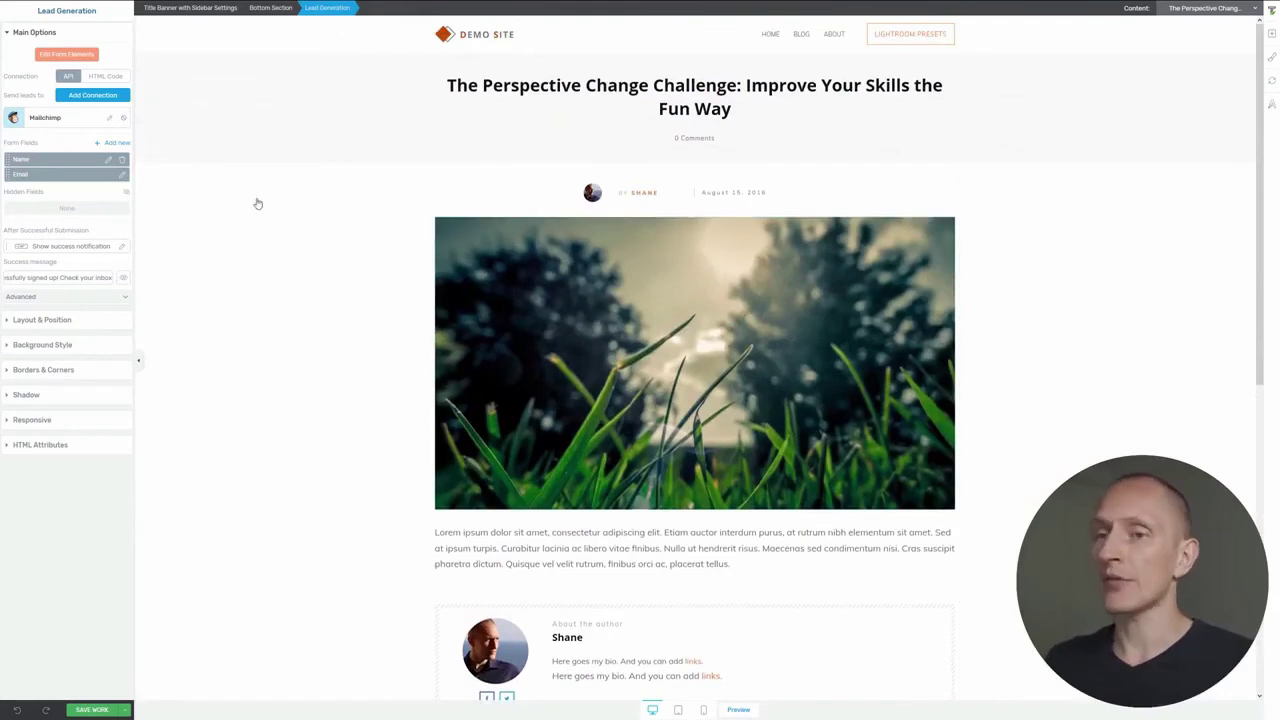
left_click(91, 709)
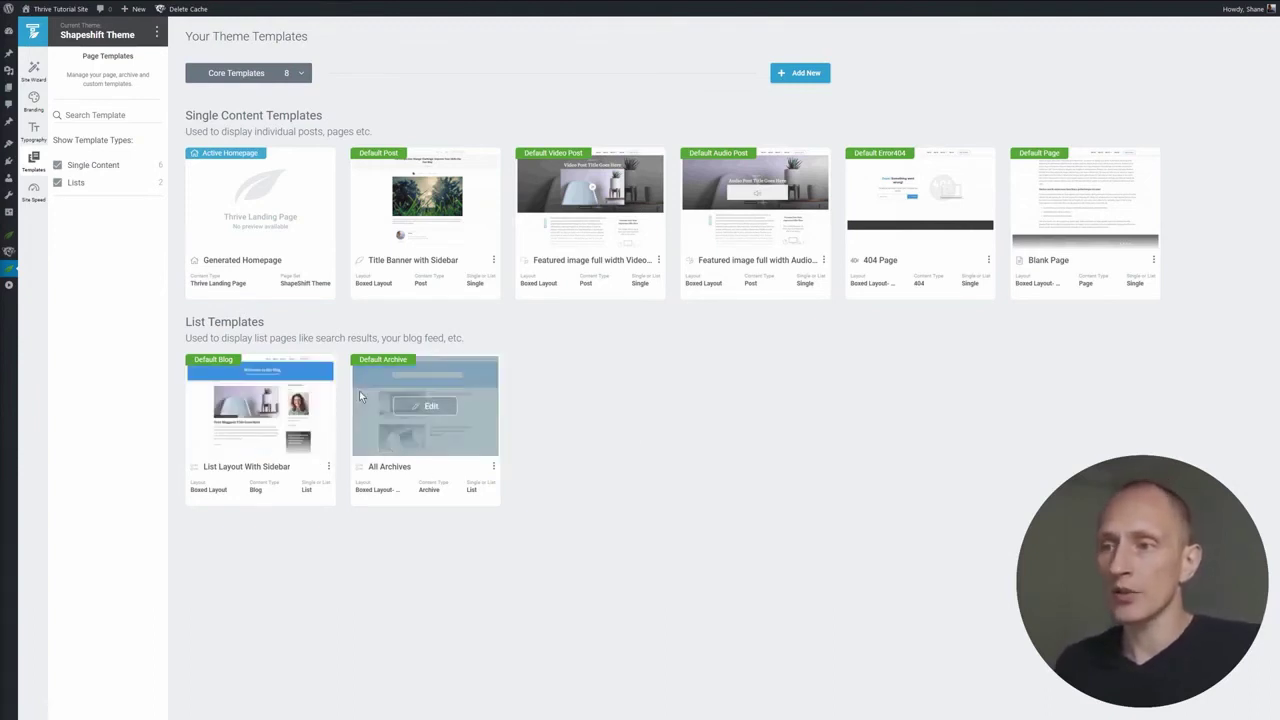
- Open the All Archives list template for editing and look through its search banner and post list
left_click(431, 406)
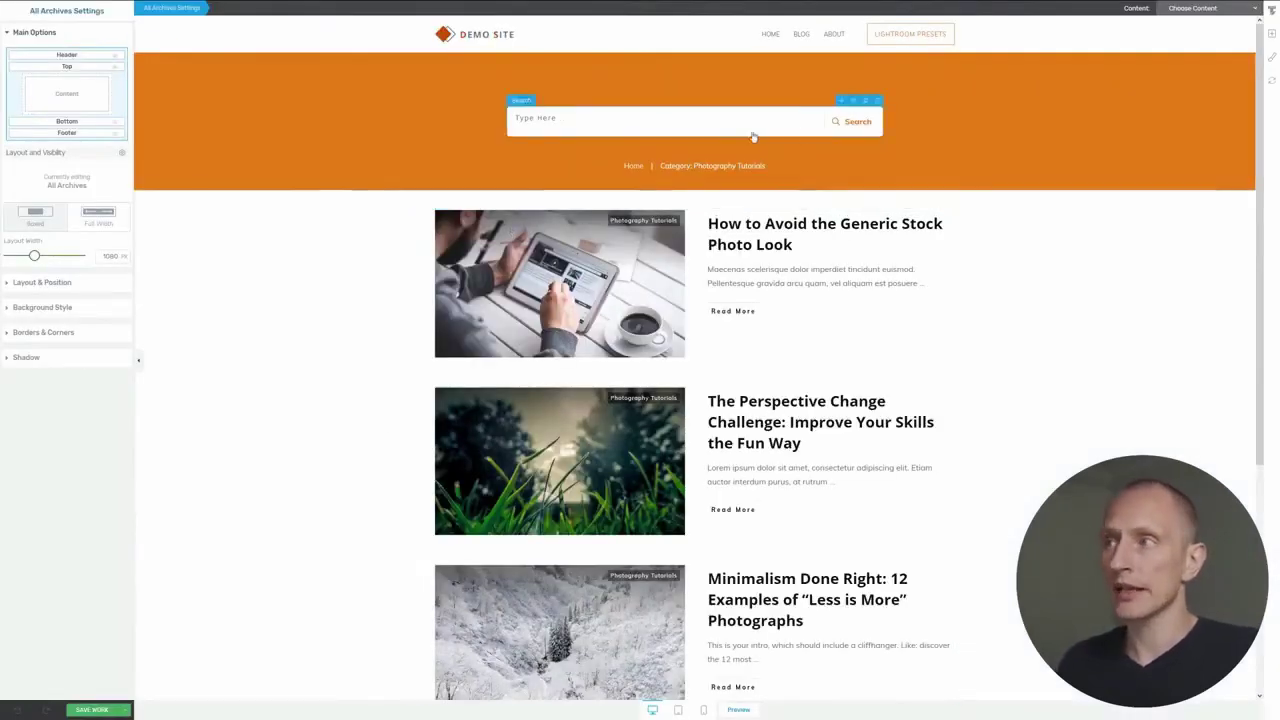
scroll(856, 150, "down", 2)
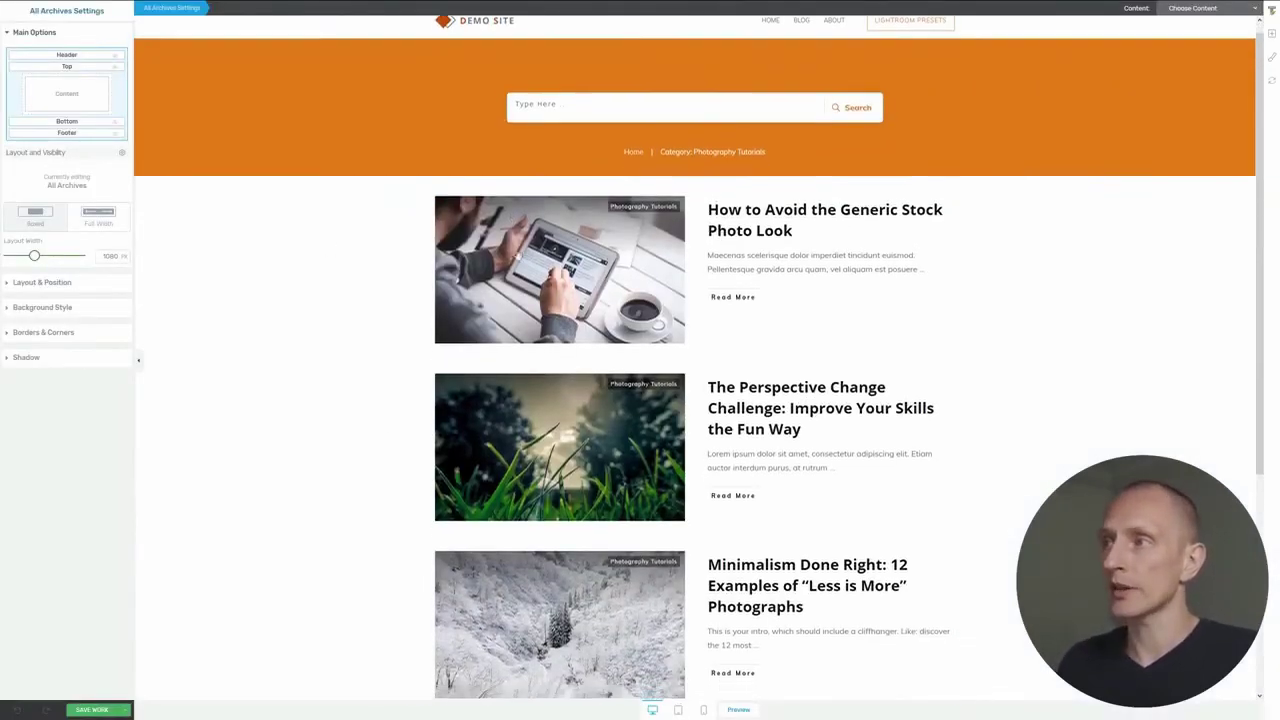
scroll(845, 443, "down", 3)
scroll(849, 453, "up", 4)
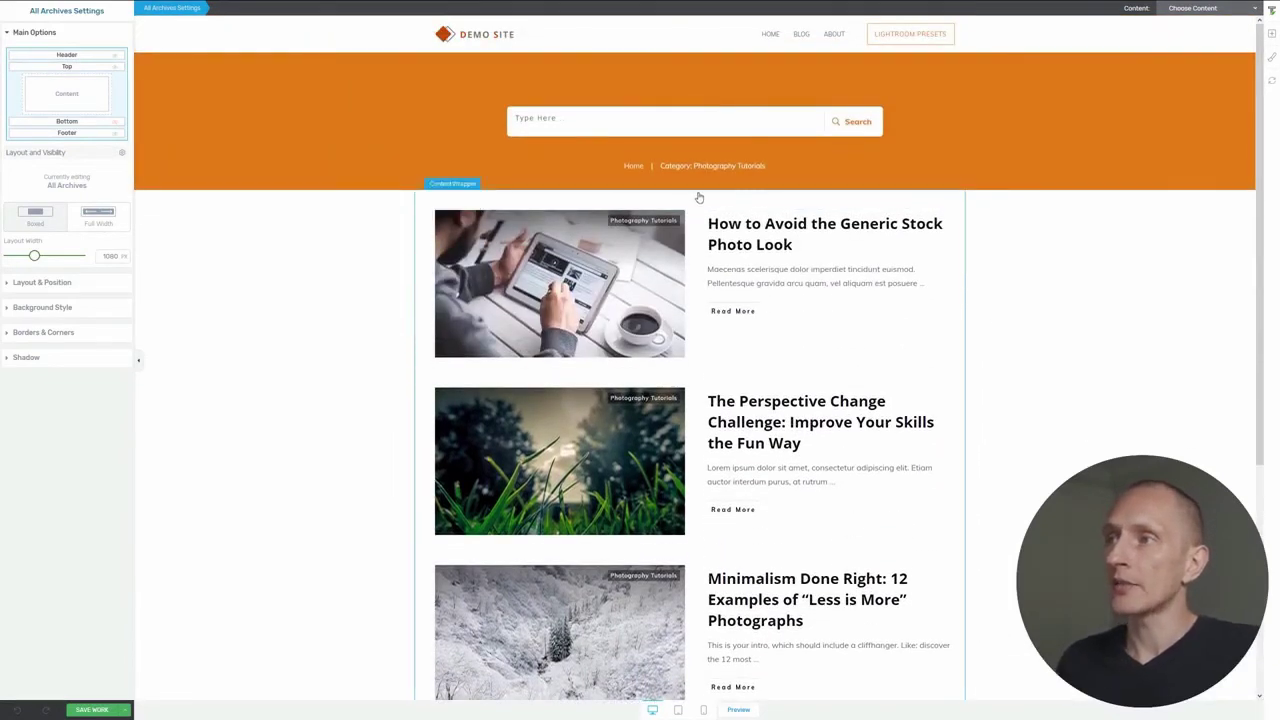
- Change the category list's post list template to Text Only 02
left_click(632, 128)
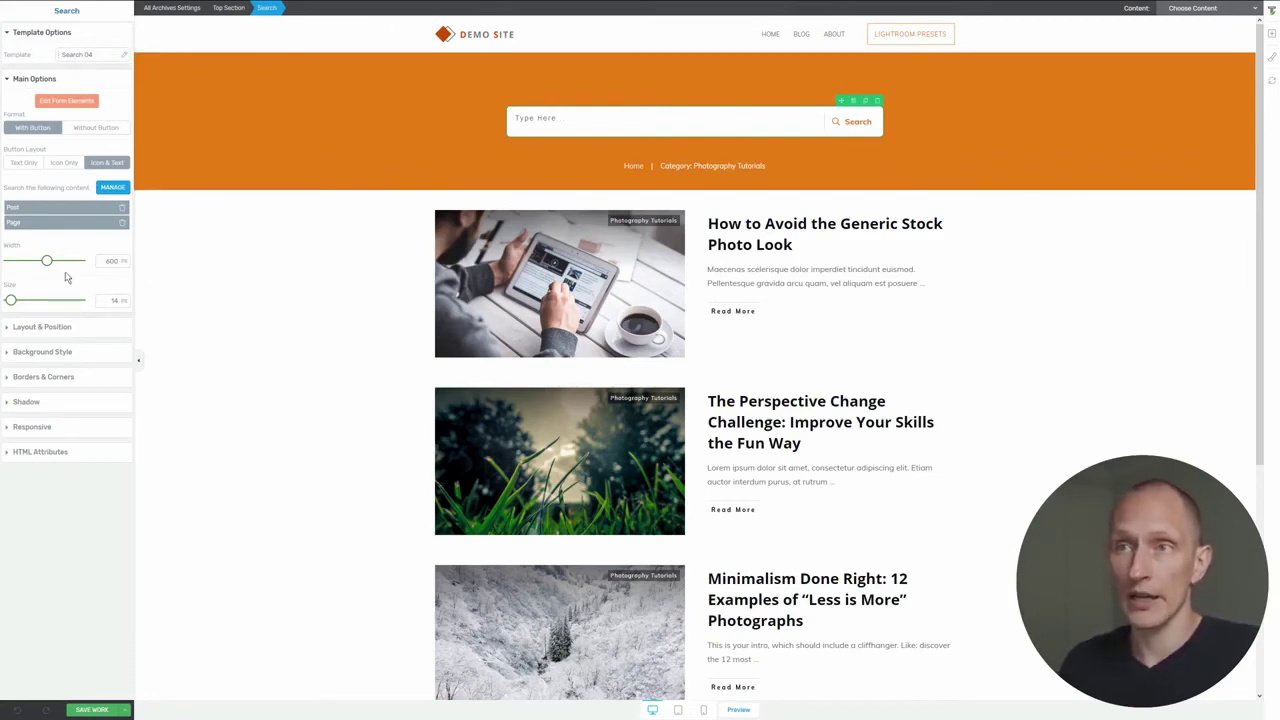
left_click(818, 282)
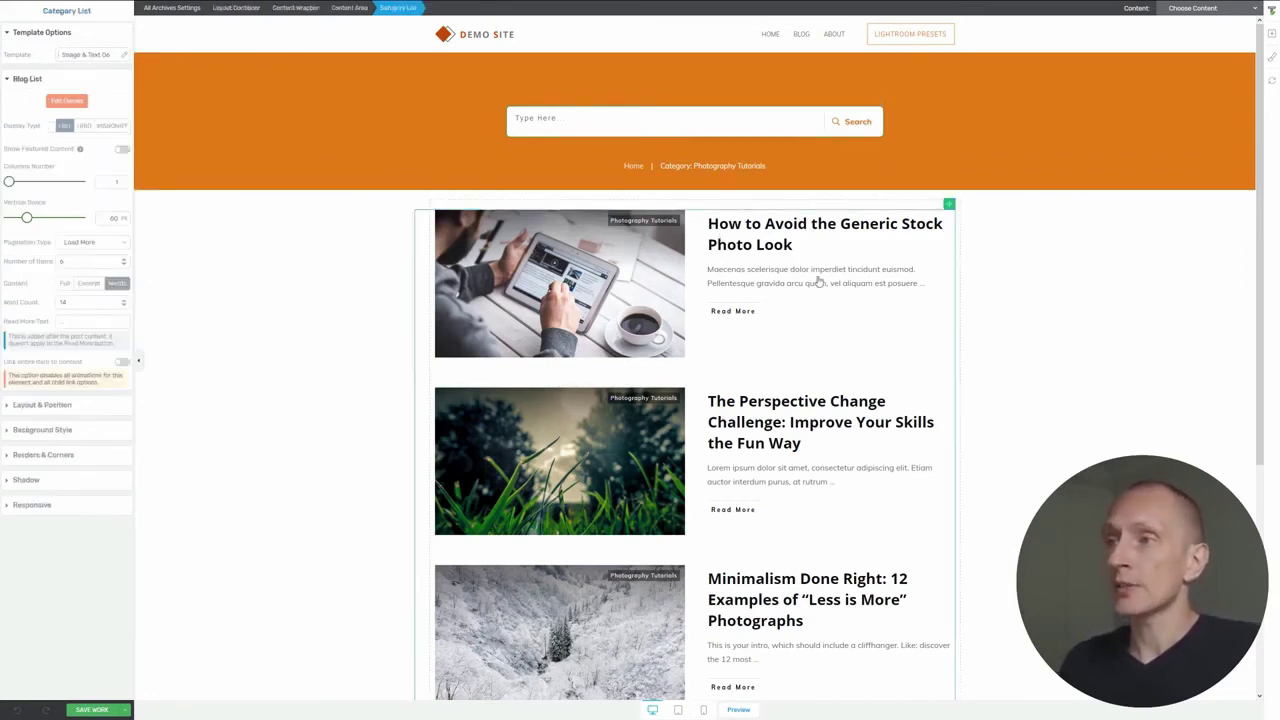
scroll(596, 449, "down", 3)
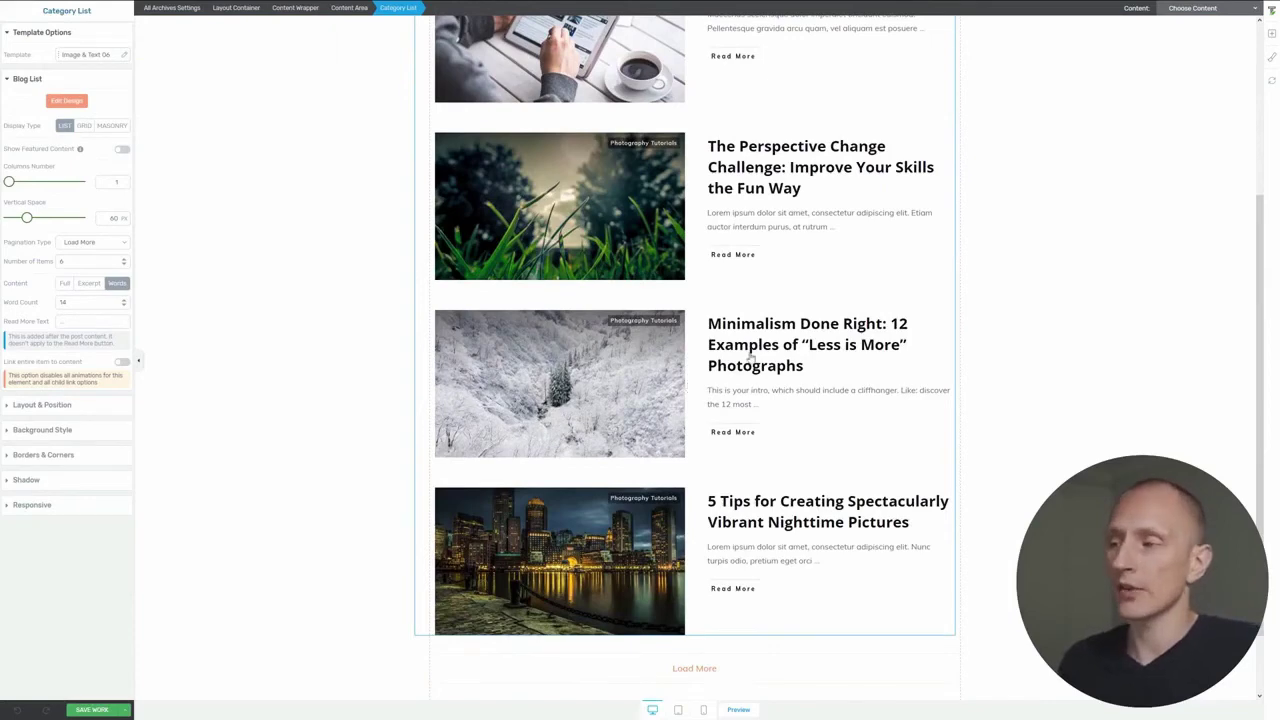
scroll(750, 358, "up", 3)
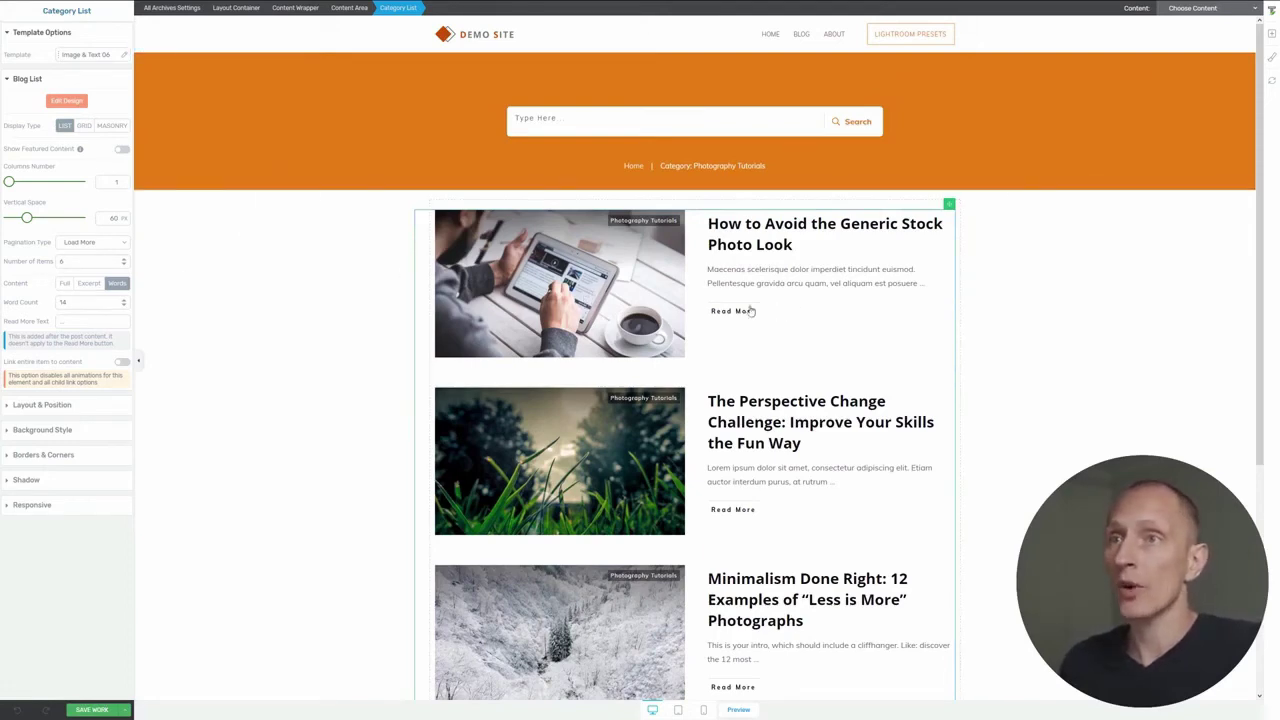
left_click(90, 56)
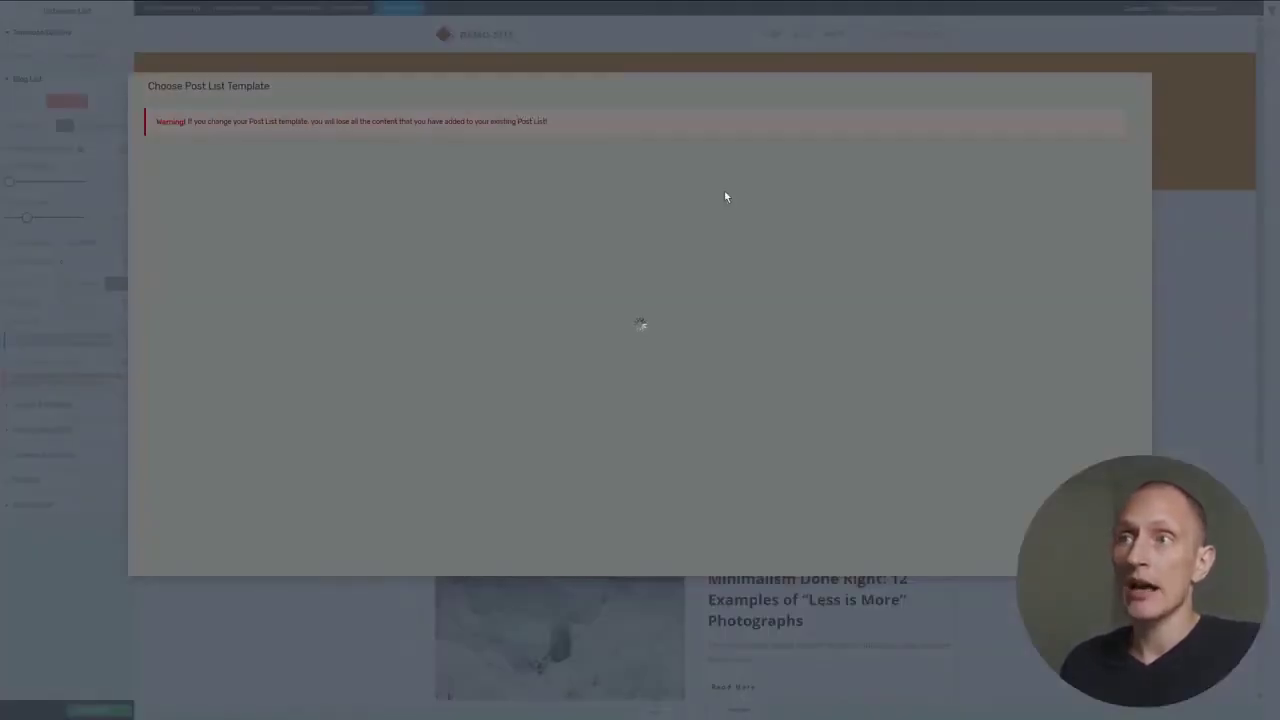
scroll(660, 230, "down", 5)
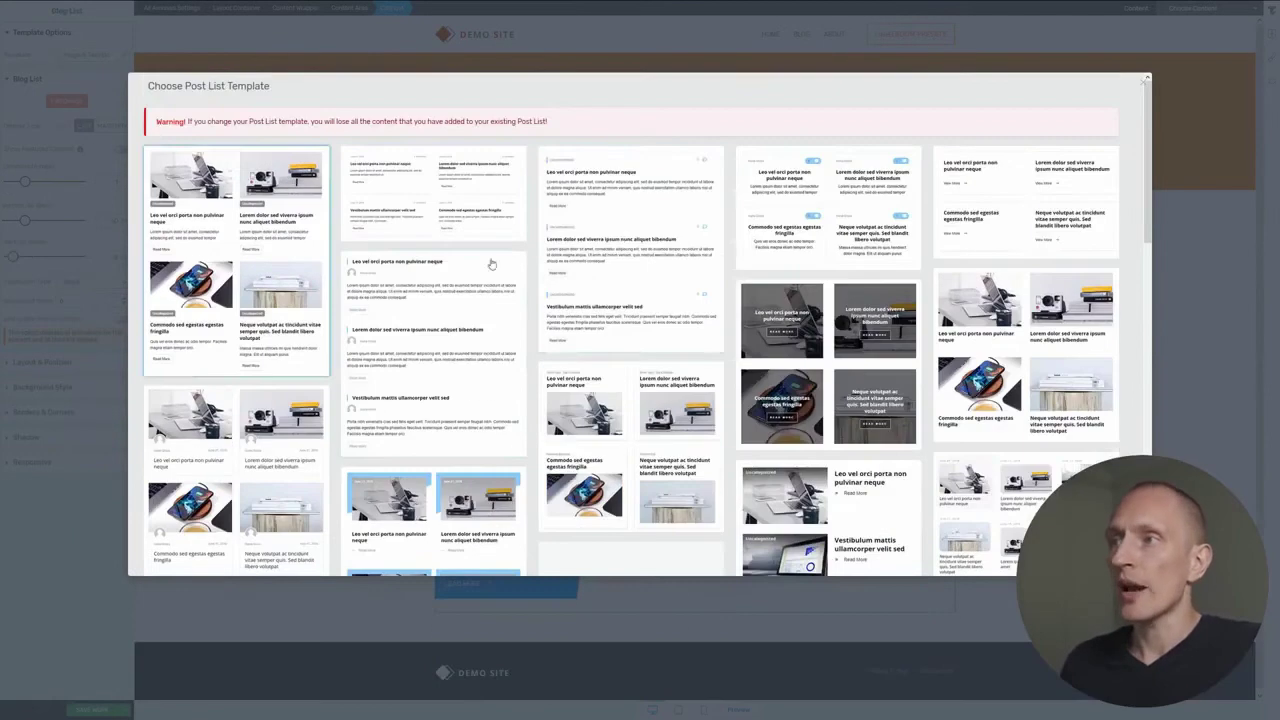
scroll(437, 257, "down", 5)
scroll(437, 257, "up", 5)
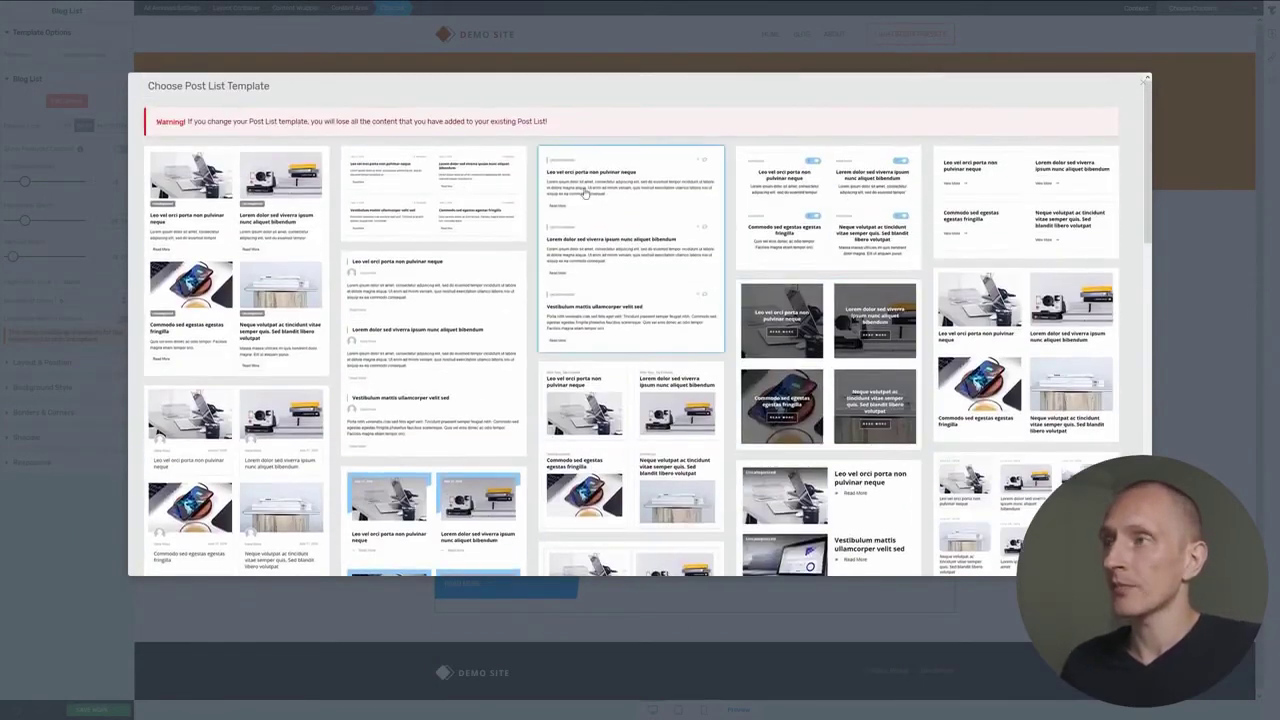
left_click(585, 193)
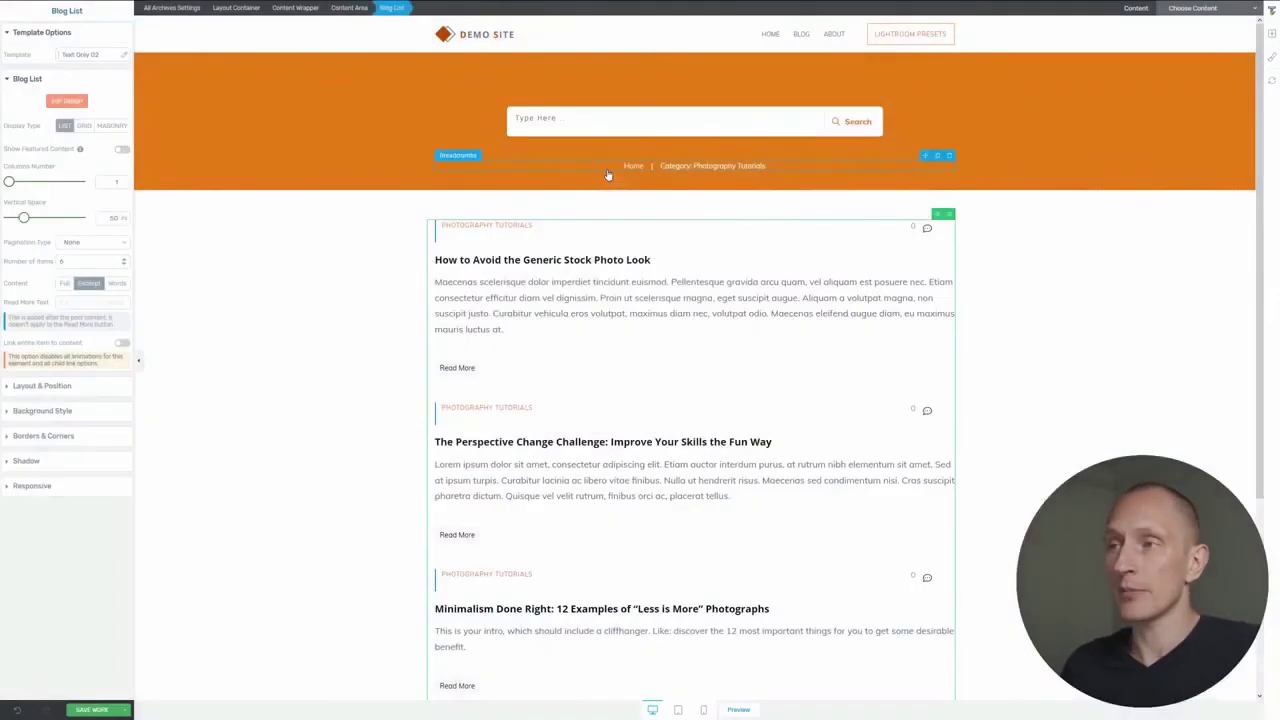
scroll(489, 500, "down", 3)
scroll(489, 497, "up", 3)
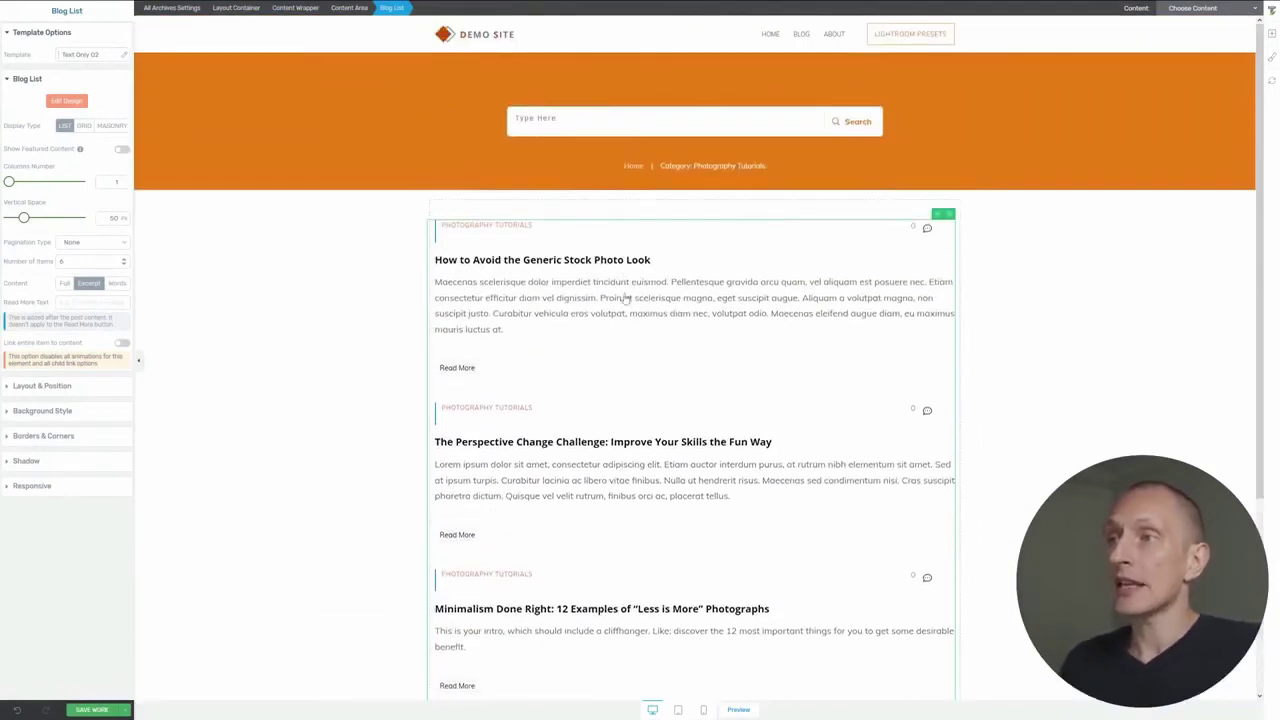
- Open the blog list's design for editing and add a Featured Image element between the category line and the post title
left_click(66, 103)
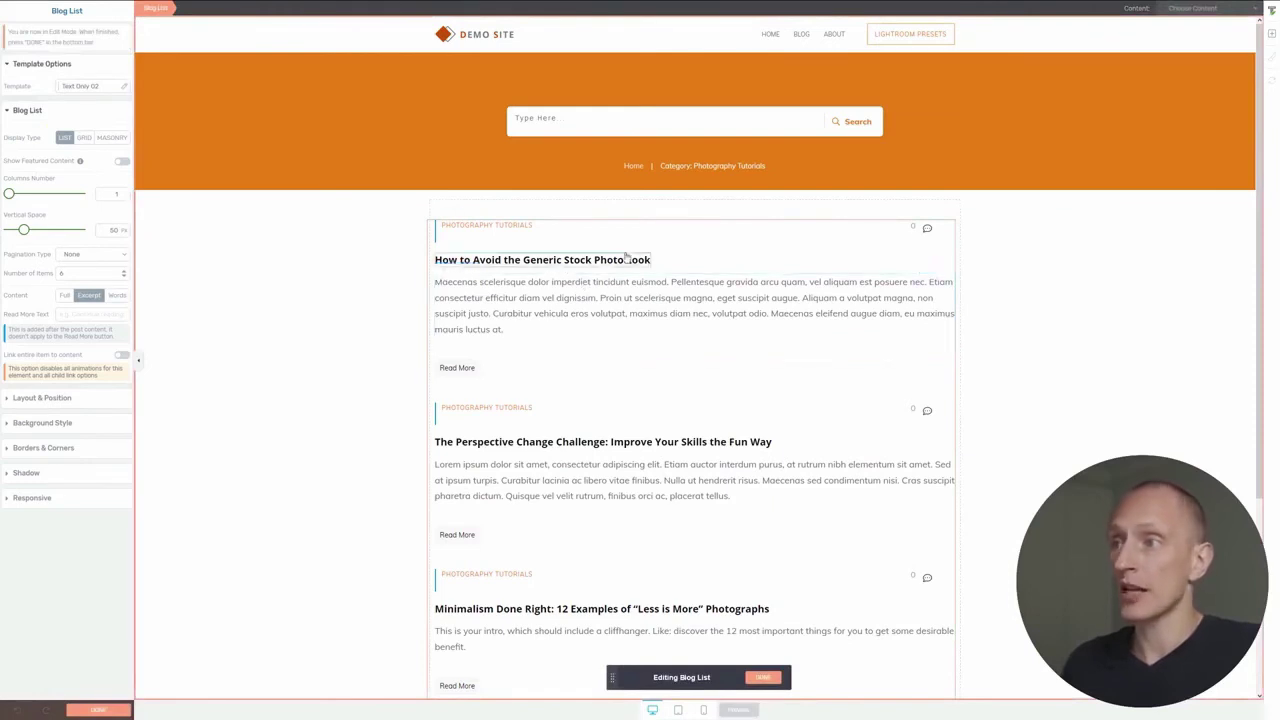
left_click(1272, 34)
left_click_drag(1233, 133, 469, 251)
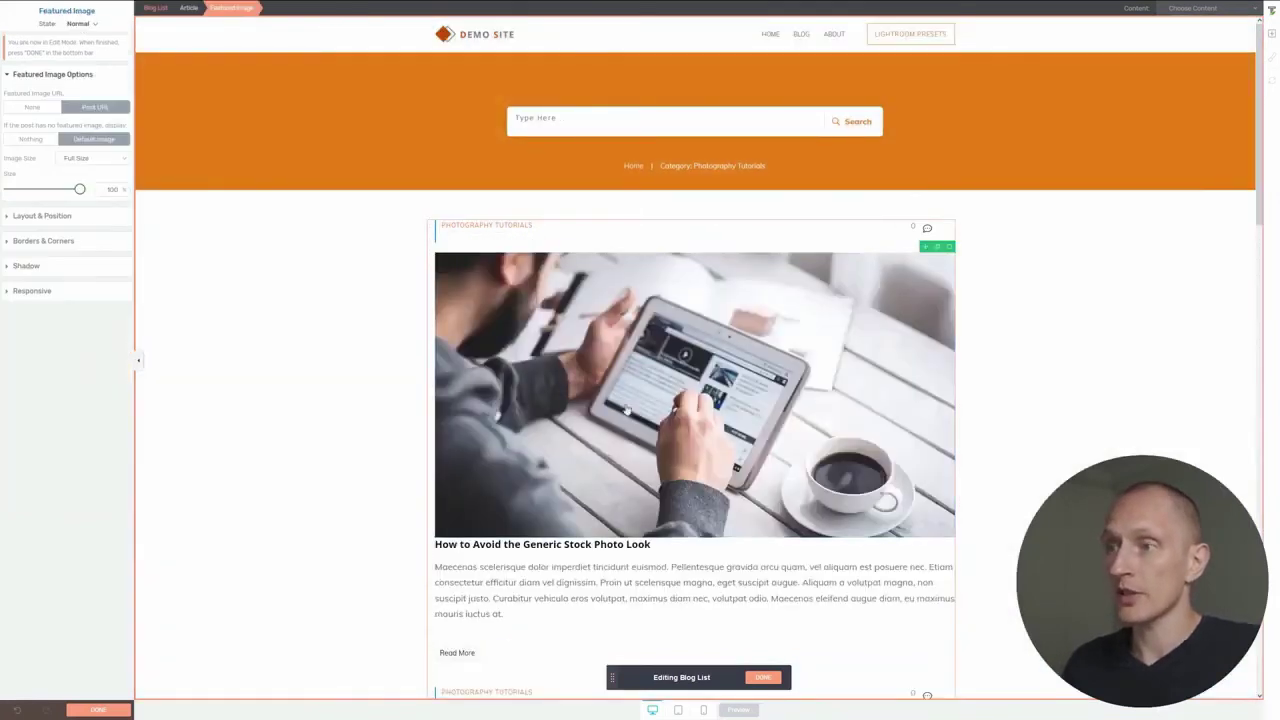
scroll(770, 390, "down", 8)
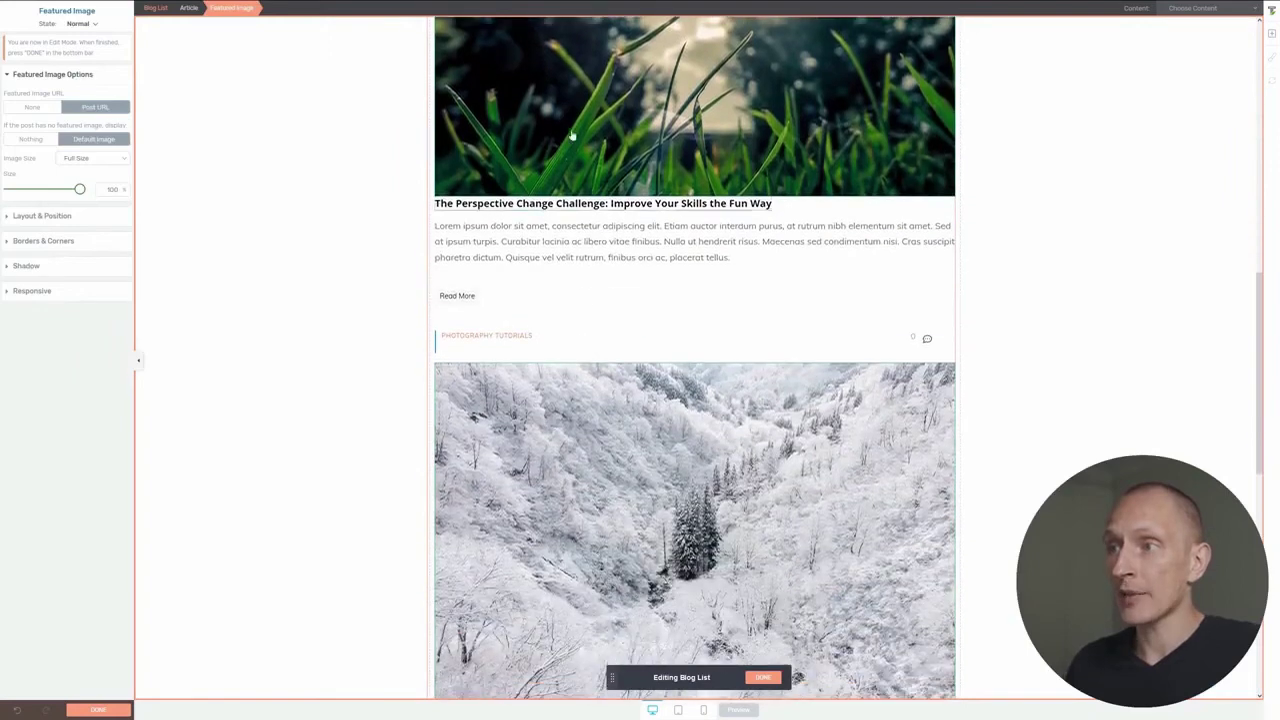
scroll(610, 300, "up", 10)
- Enlarge the post title's font size and give the title a top margin of about 25 px
scroll(616, 425, "down", 2)
double_click(620, 395)
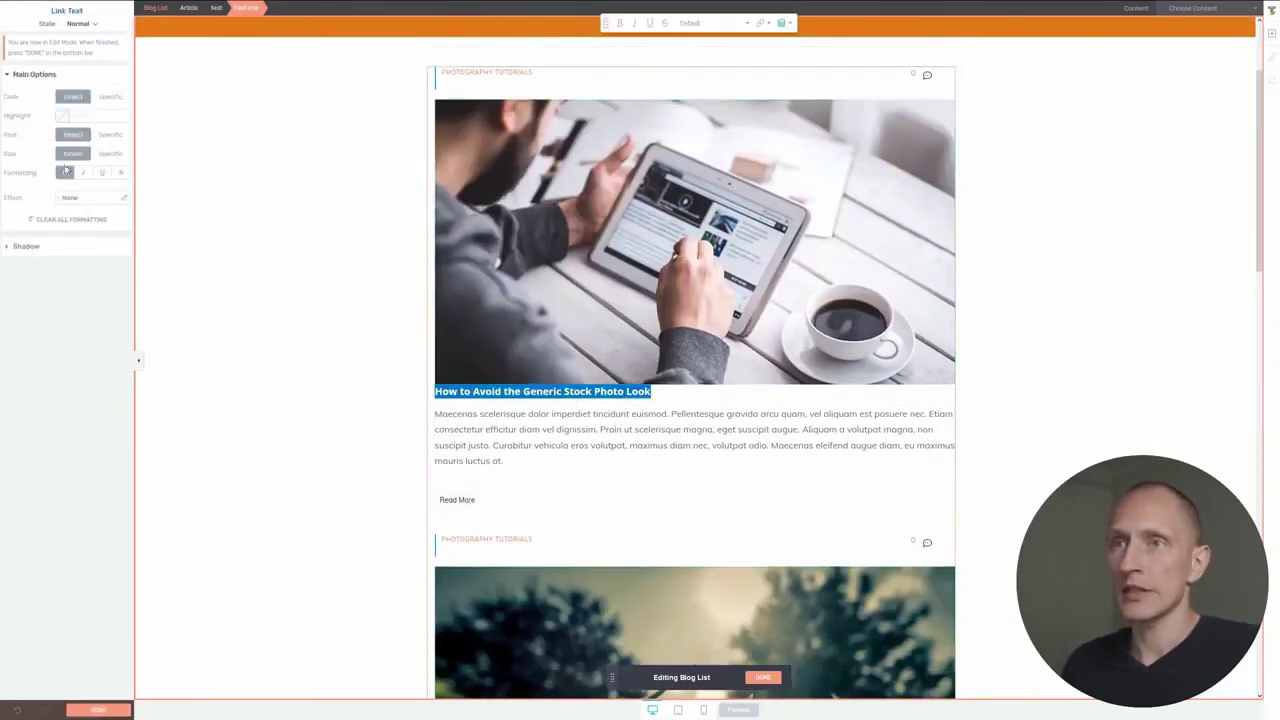
left_click(219, 11)
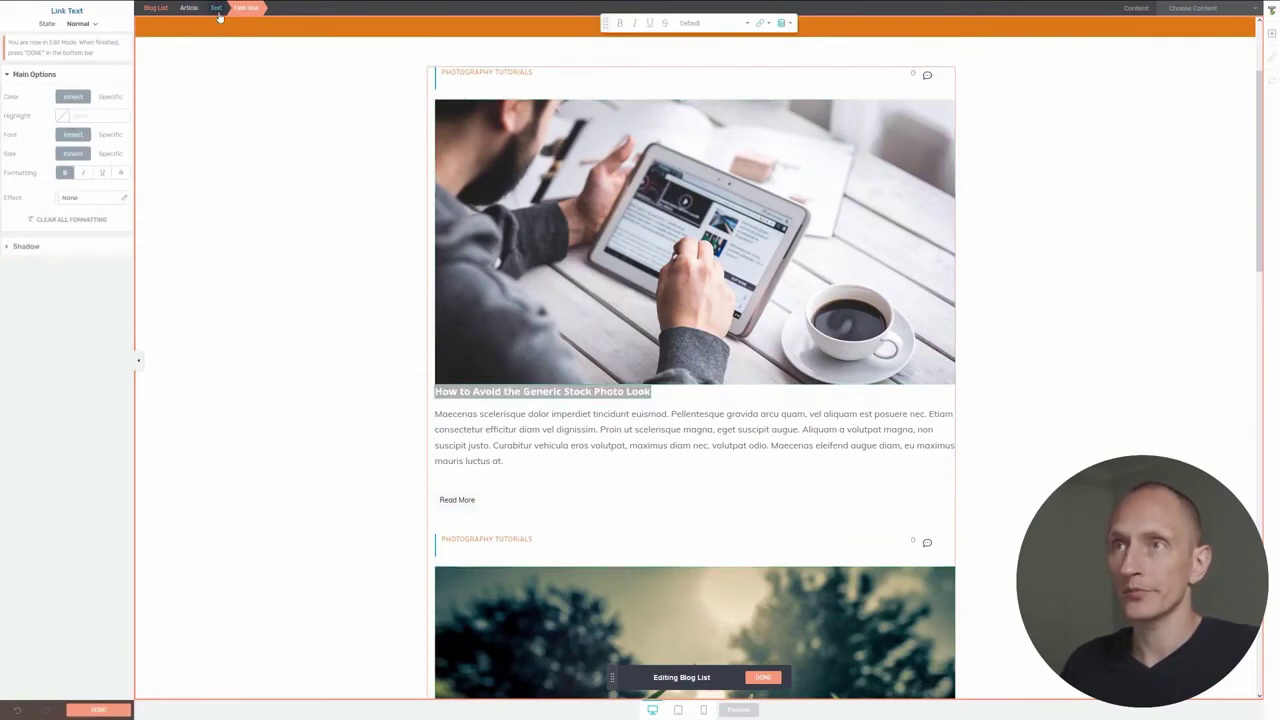
left_click_drag(22, 205, 35, 207)
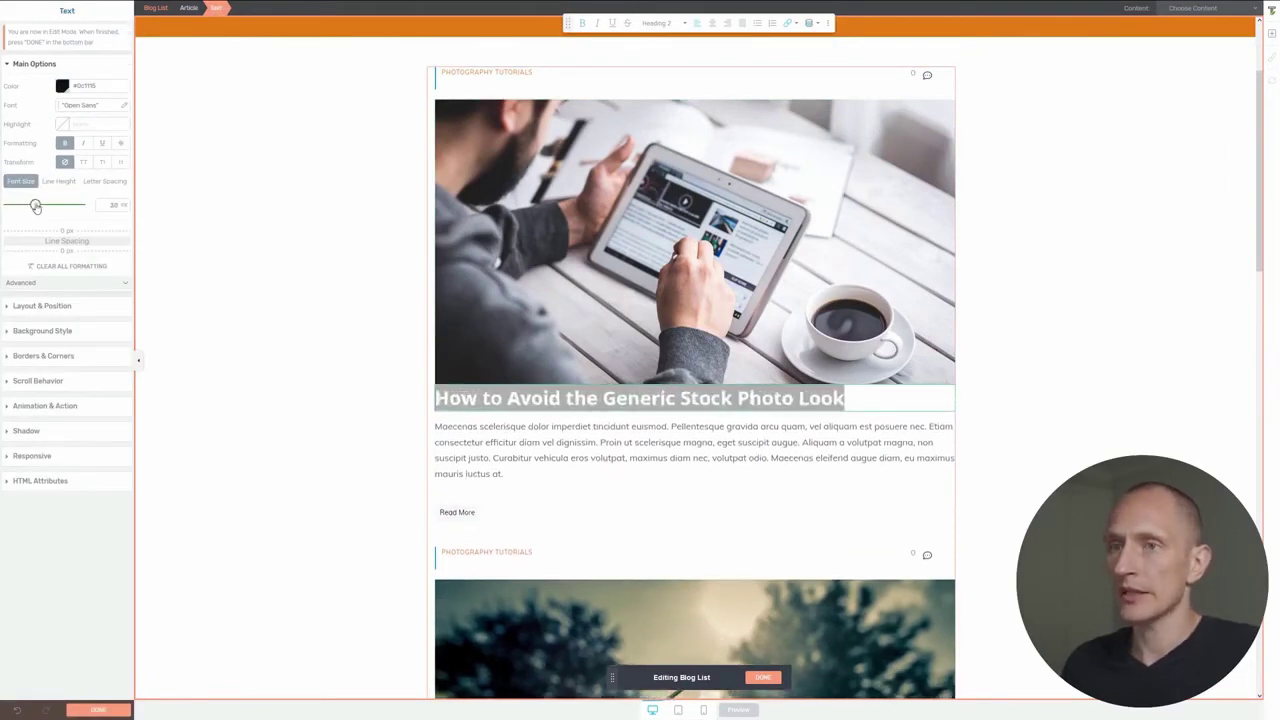
left_click(50, 305)
left_click_drag(68, 147, 68, 140)
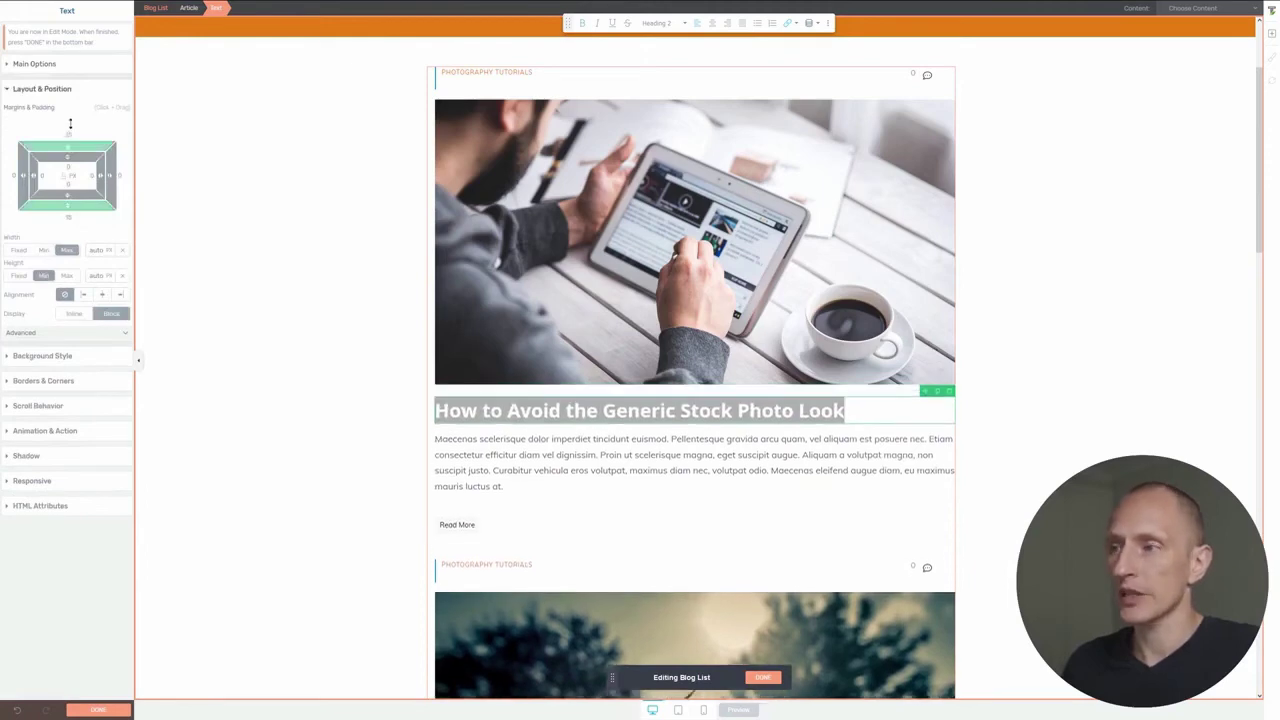
- Look through the restyled posts in the list and check the featured image's size and display options
scroll(785, 300, "down", 2)
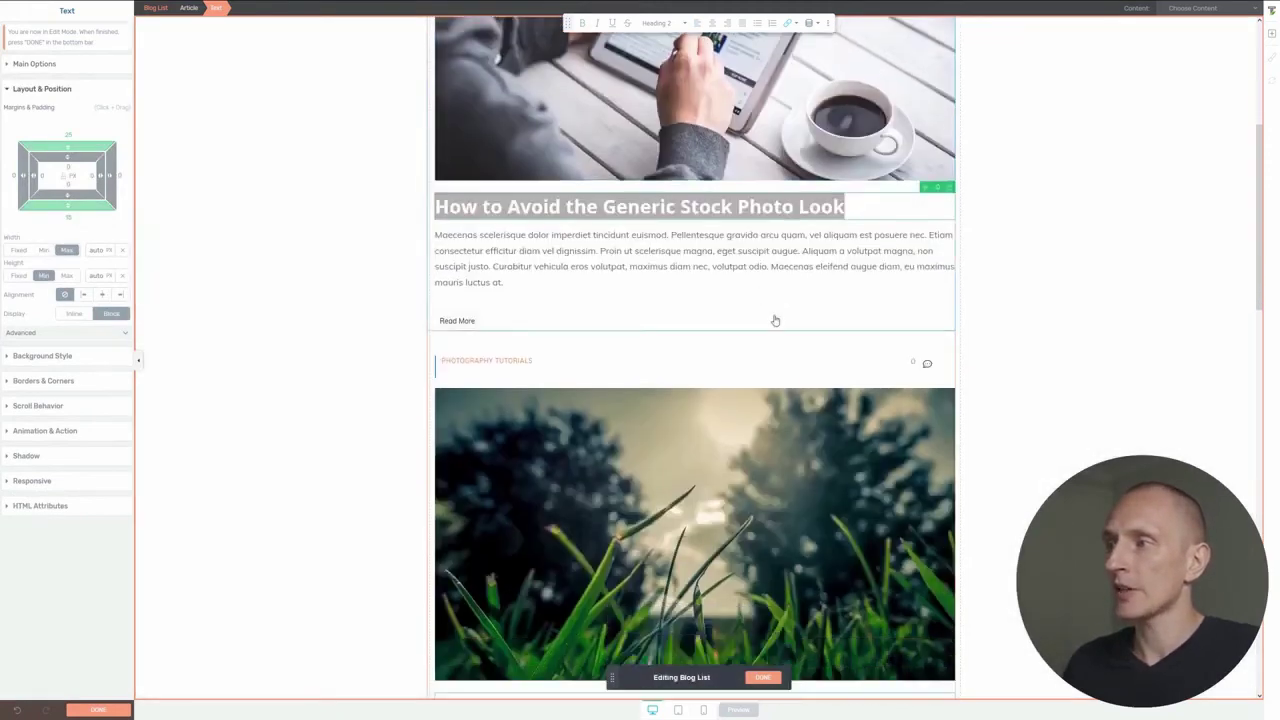
left_click(740, 250)
scroll(740, 260, "down", 6)
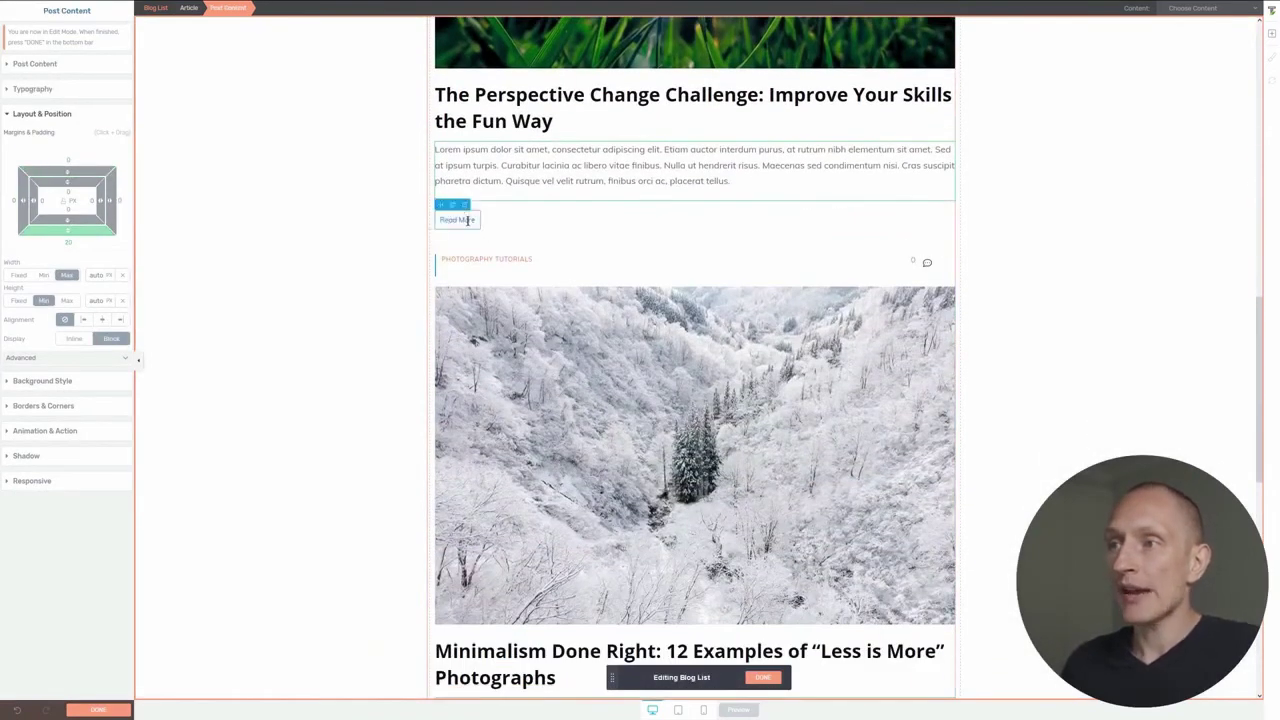
scroll(717, 234, "down", 2)
scroll(748, 260, "down", 4)
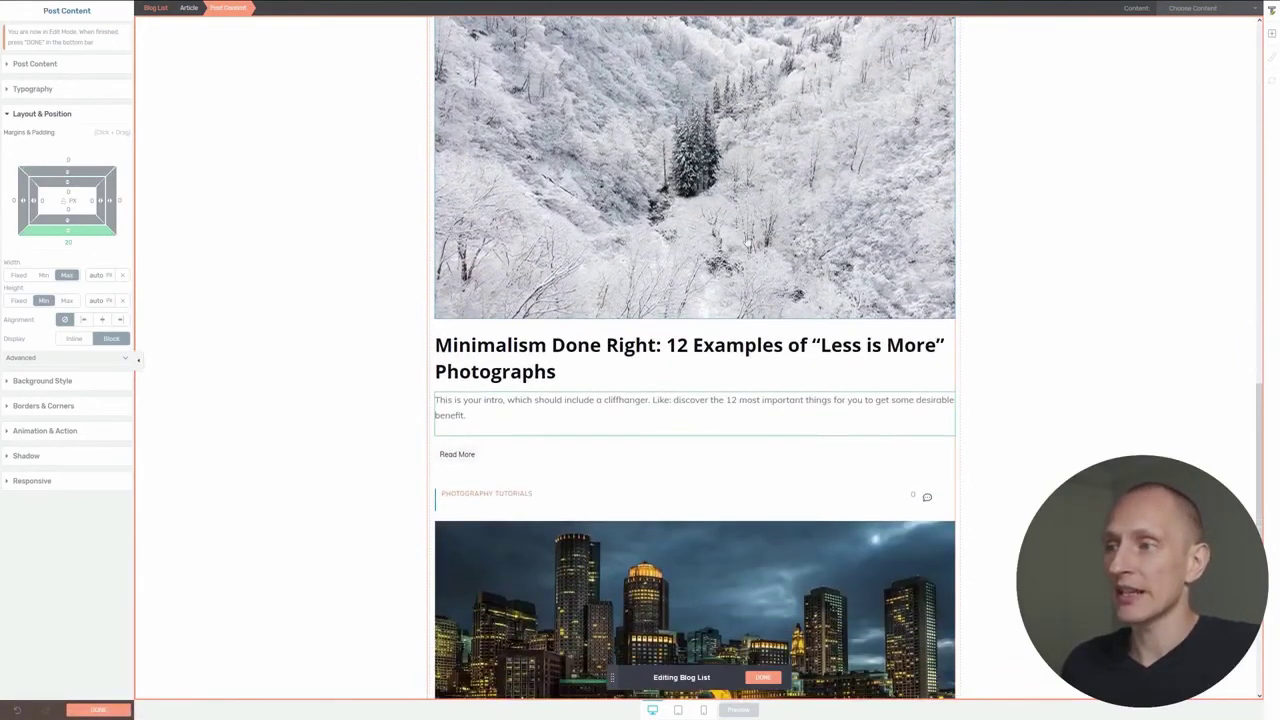
scroll(753, 330, "up", 6)
scroll(753, 330, "up", 10)
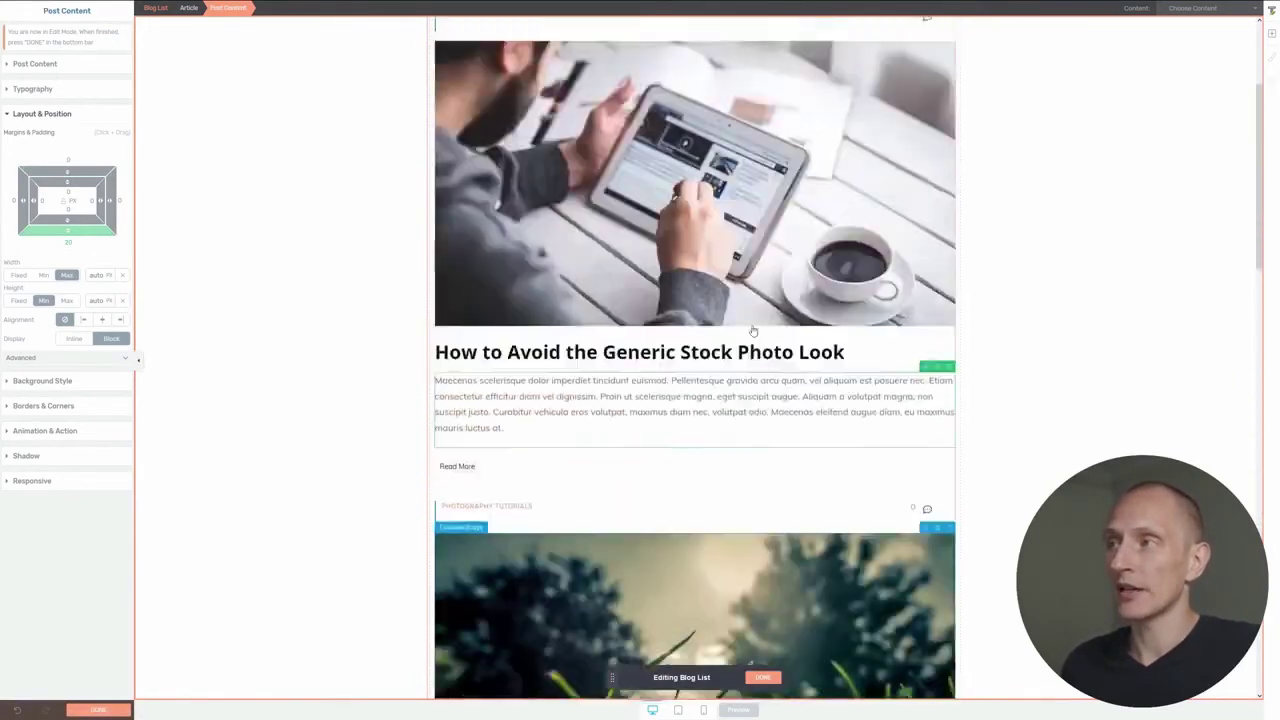
left_click(641, 316)
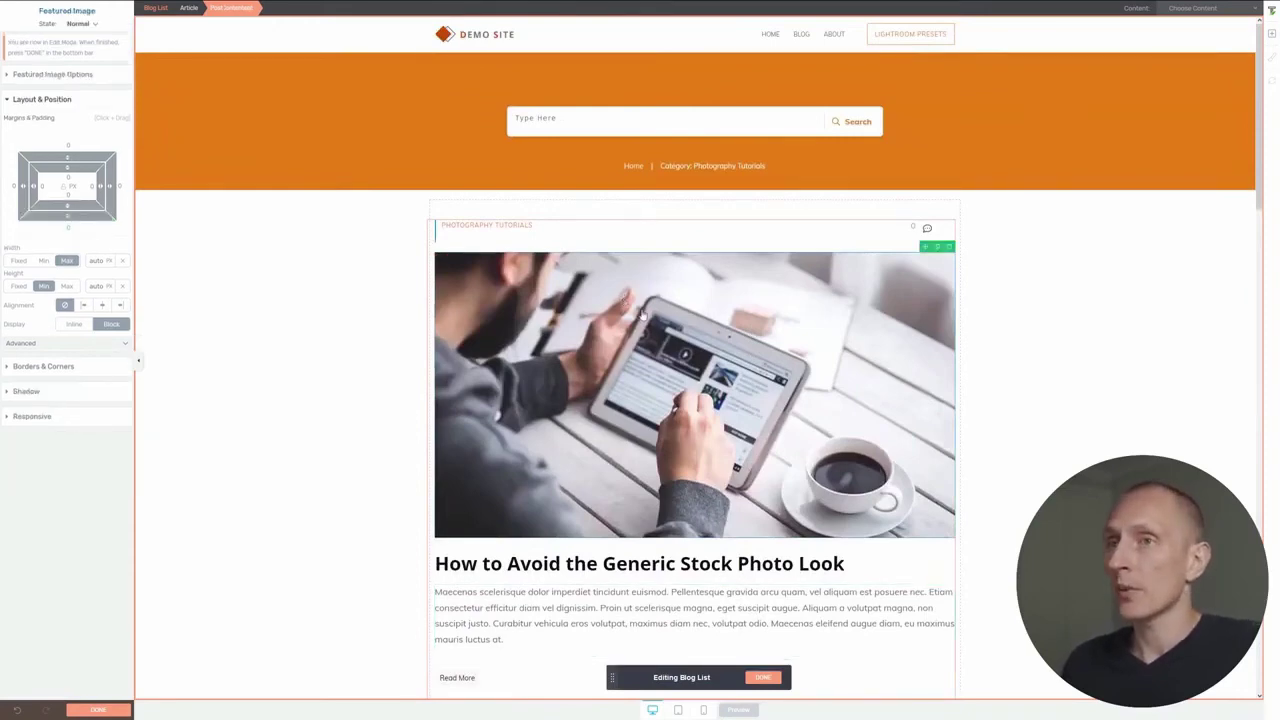
left_click(50, 76)
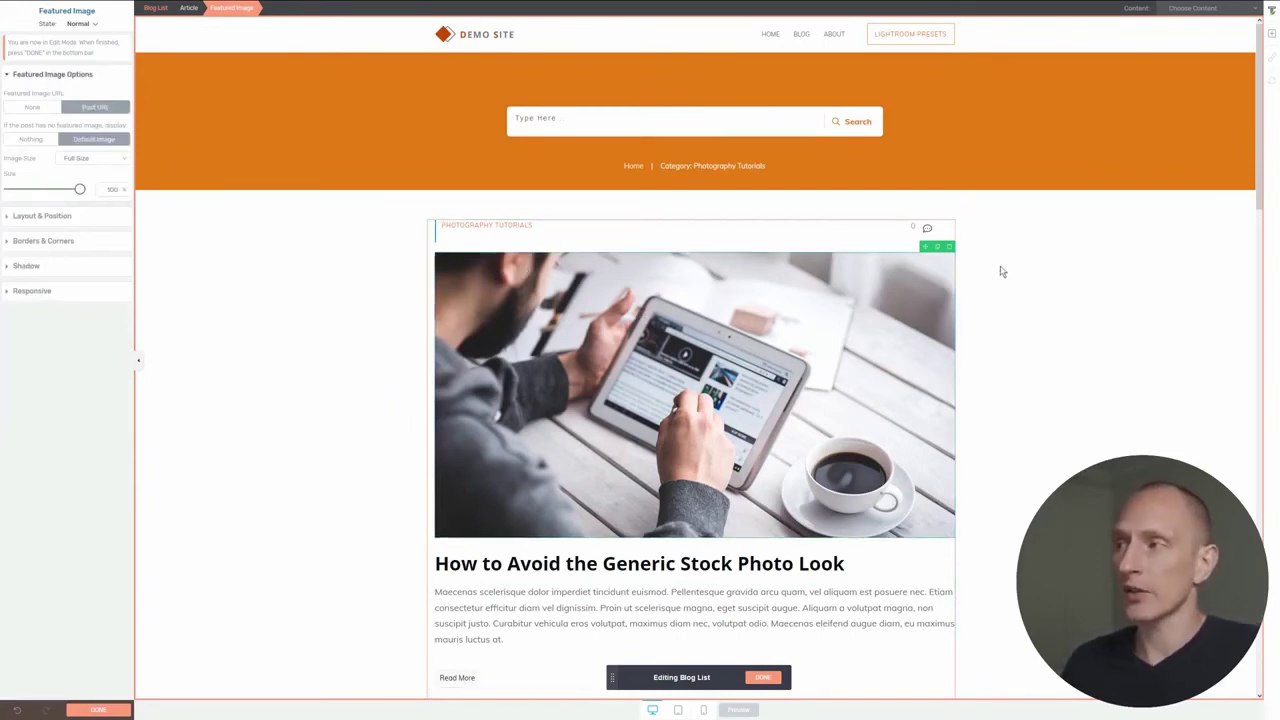
- Replace the featured image with a Content Box above the post title and set its minimum height to 177 px
left_click(949, 250)
left_click(1270, 33)
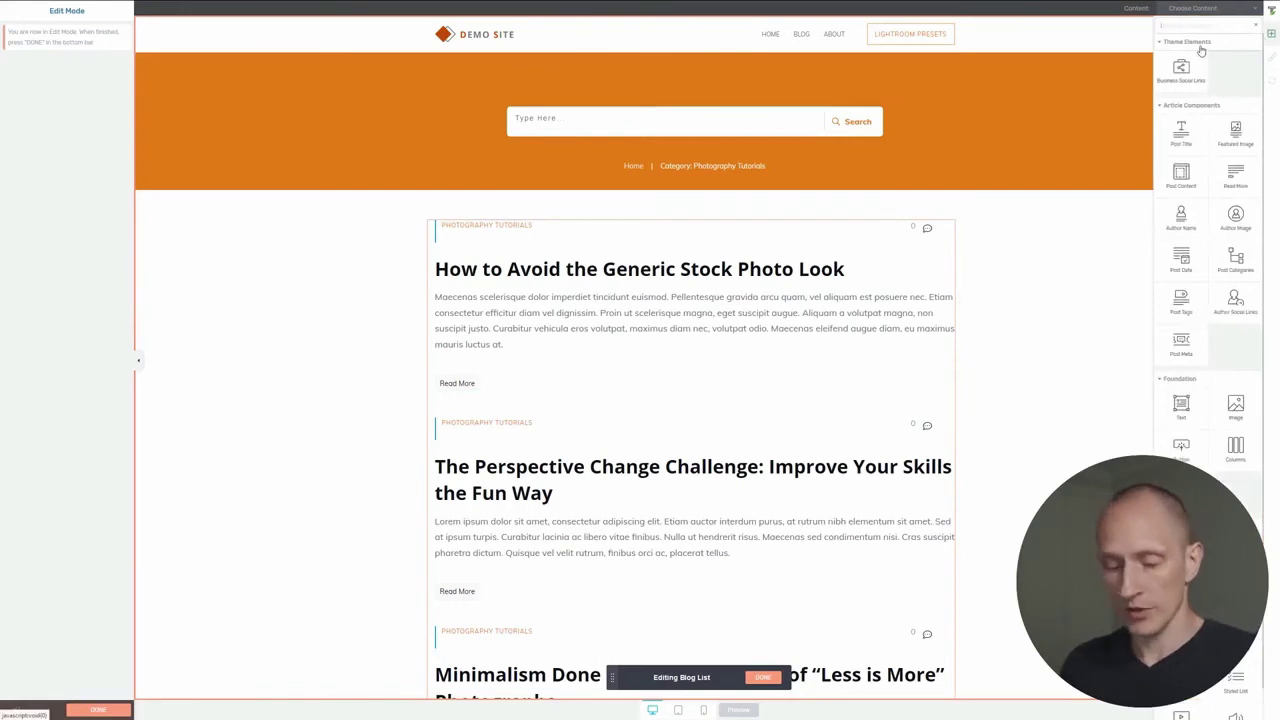
type("co")
left_click_drag(1236, 110, 730, 264)
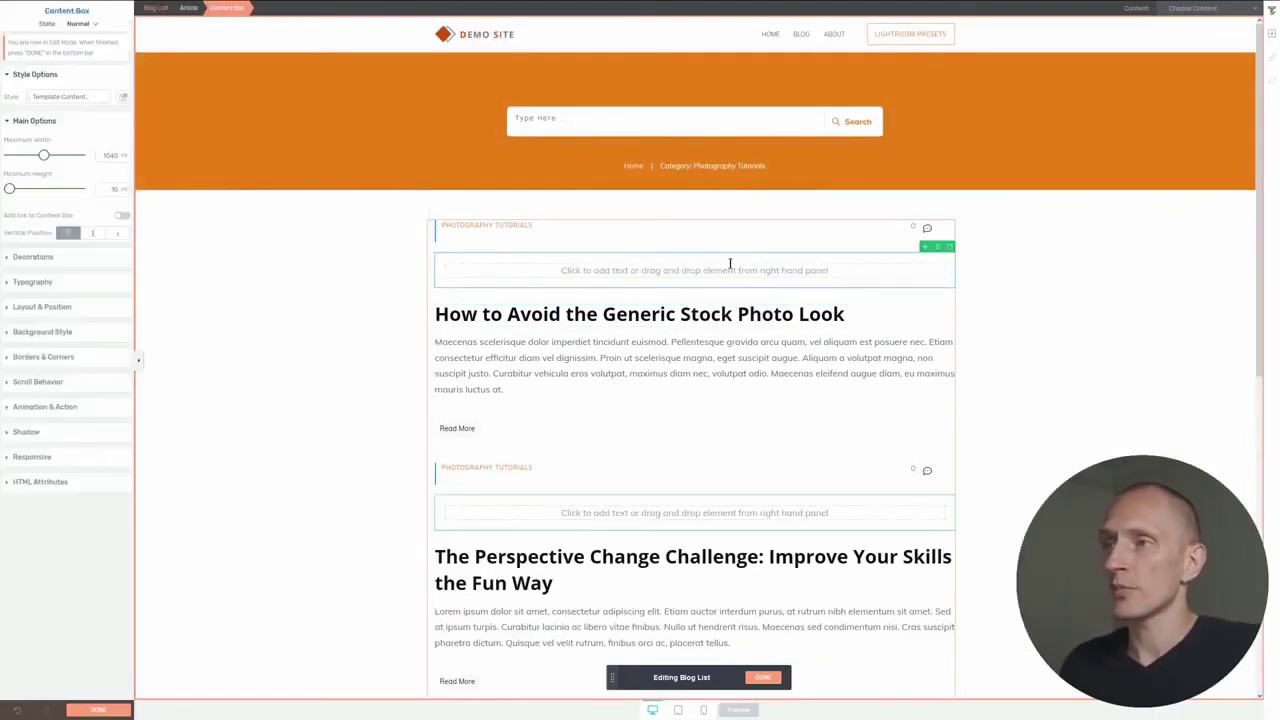
left_click_drag(10, 189, 22, 190)
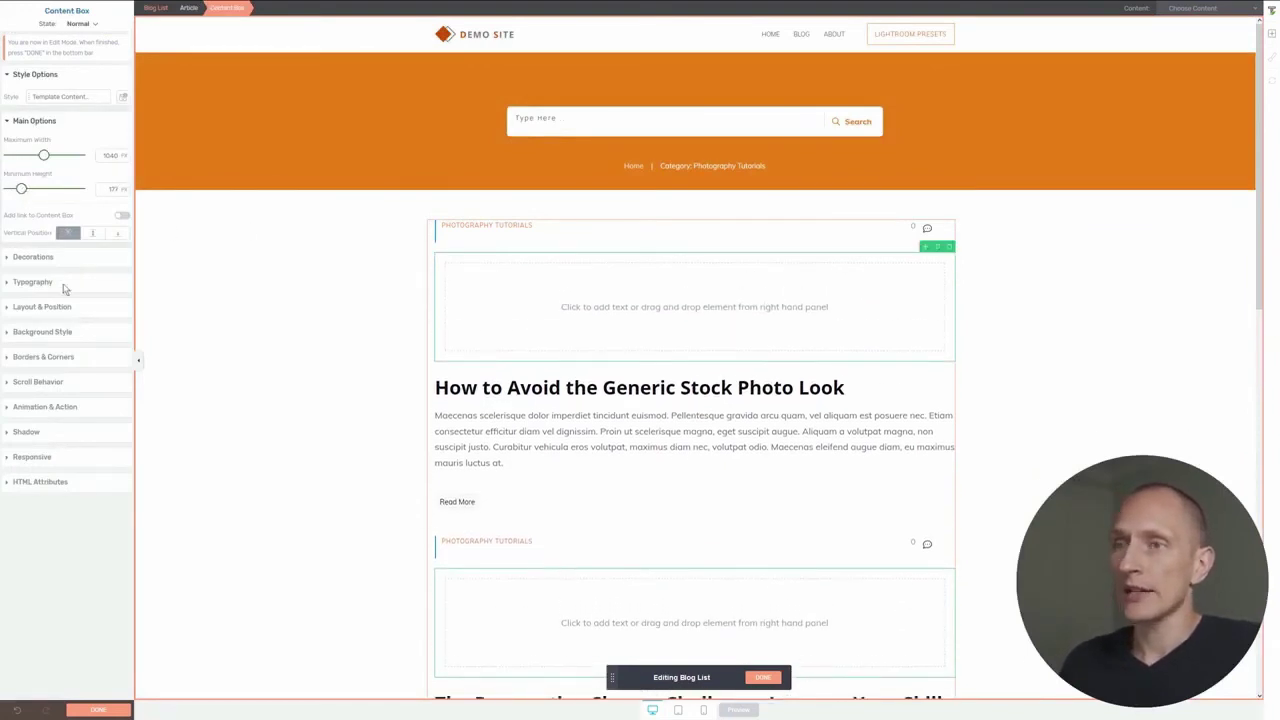
- Give the content box a dynamic background image that uses each post's Featured Image at Large size
left_click(34, 334)
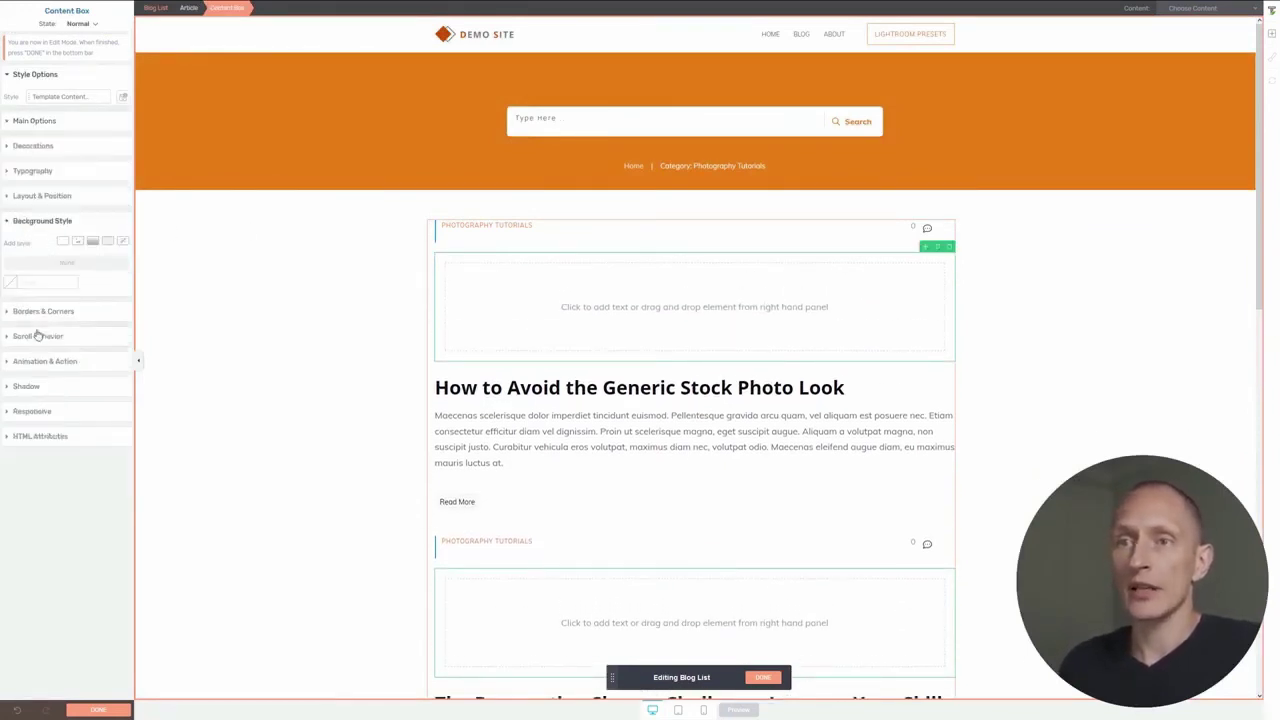
left_click(78, 244)
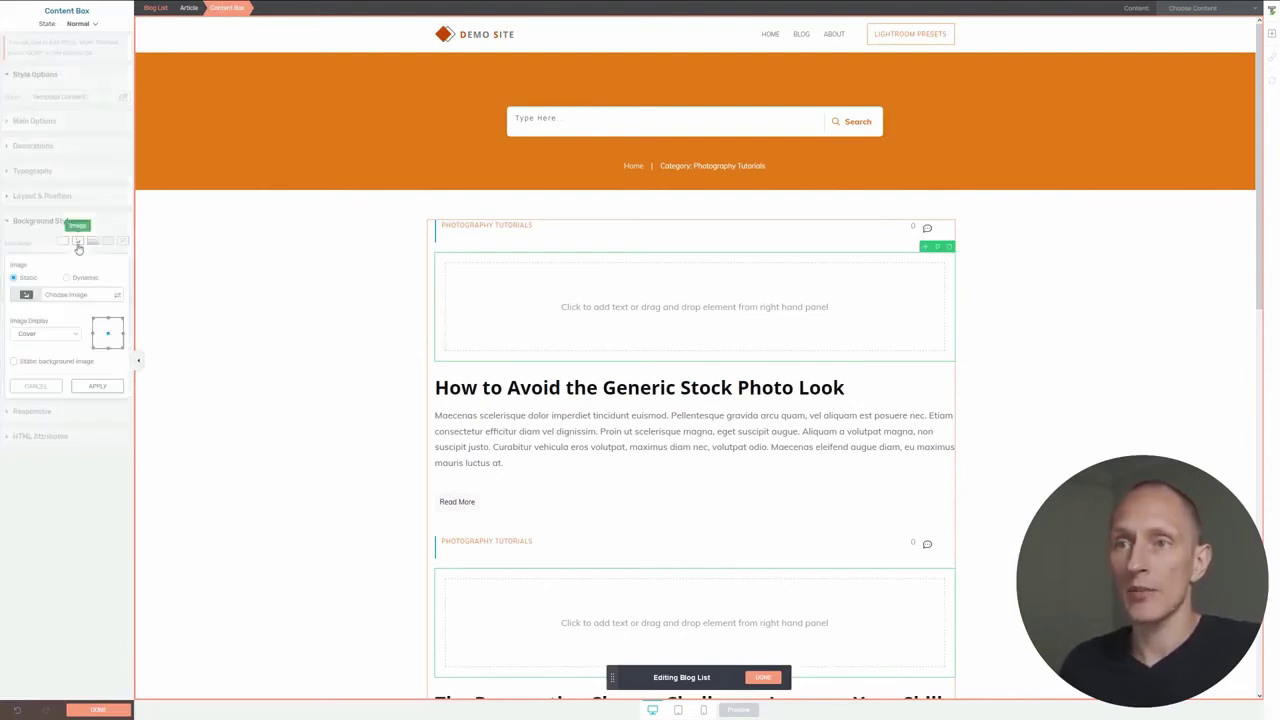
left_click(66, 278)
left_click(55, 294)
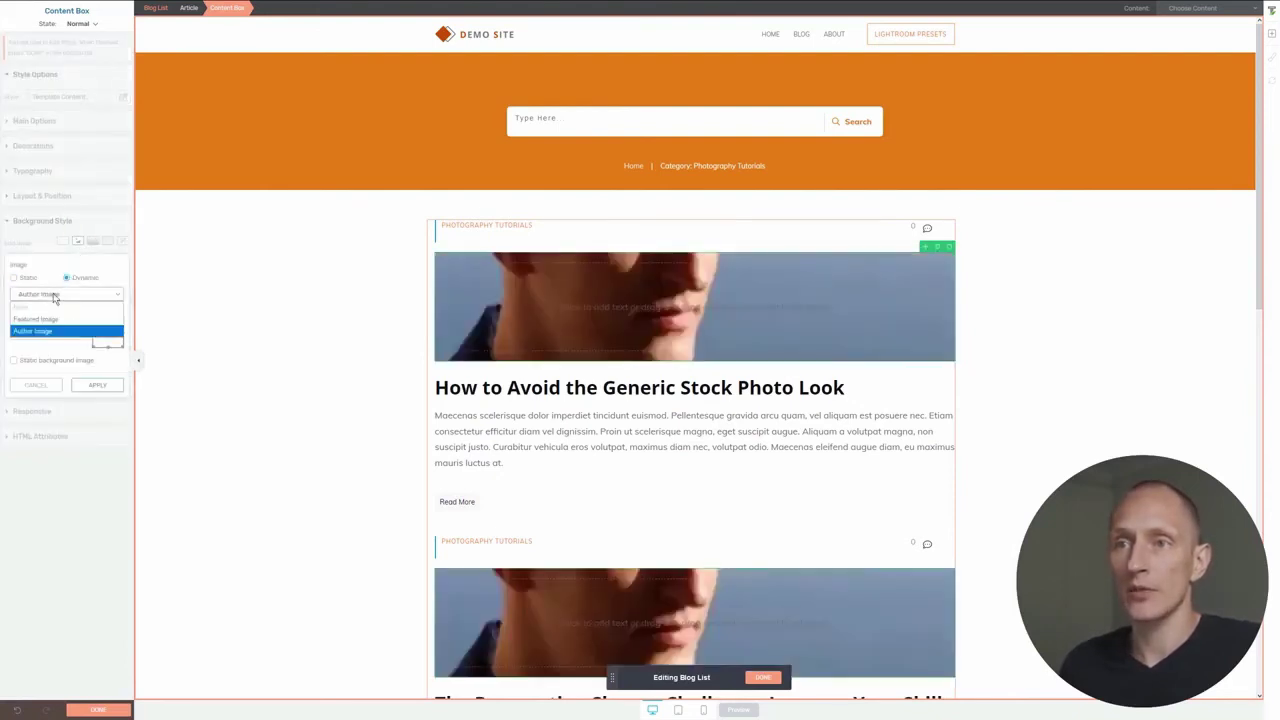
left_click(45, 323)
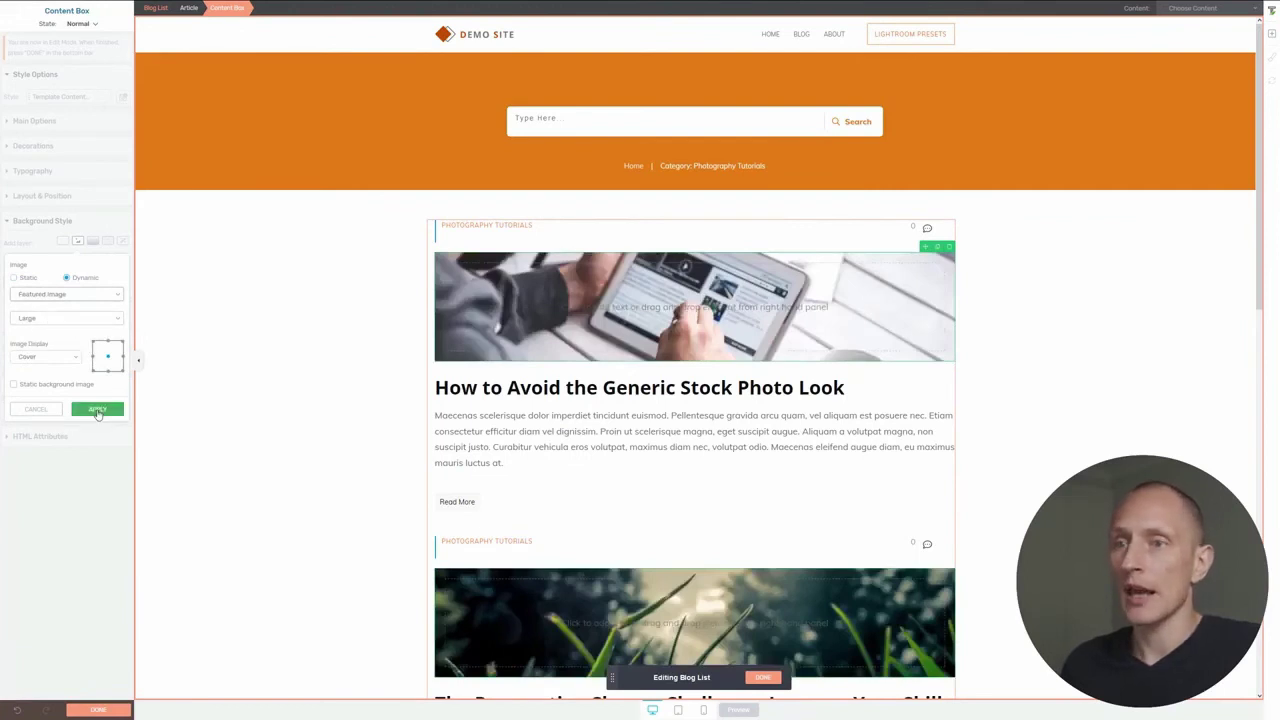
- Try several anchor positions for the background image, return it to the centre and apply the background
left_click(108, 342)
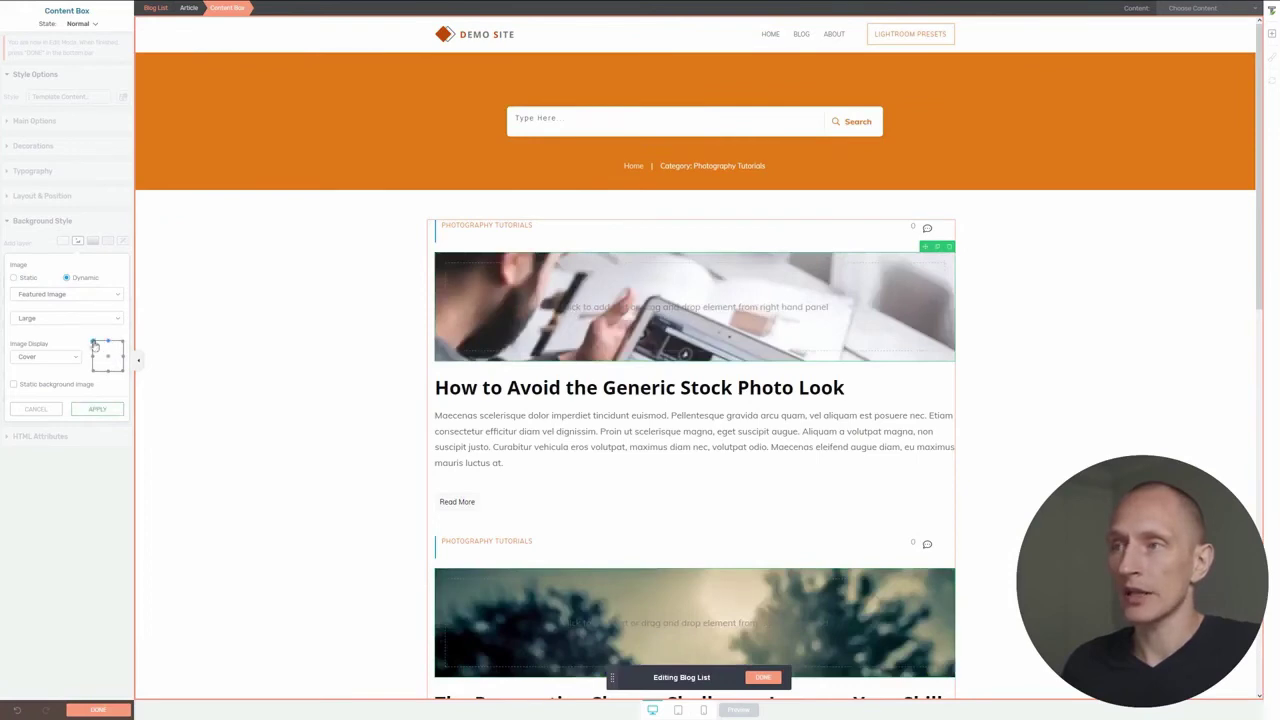
left_click(109, 358)
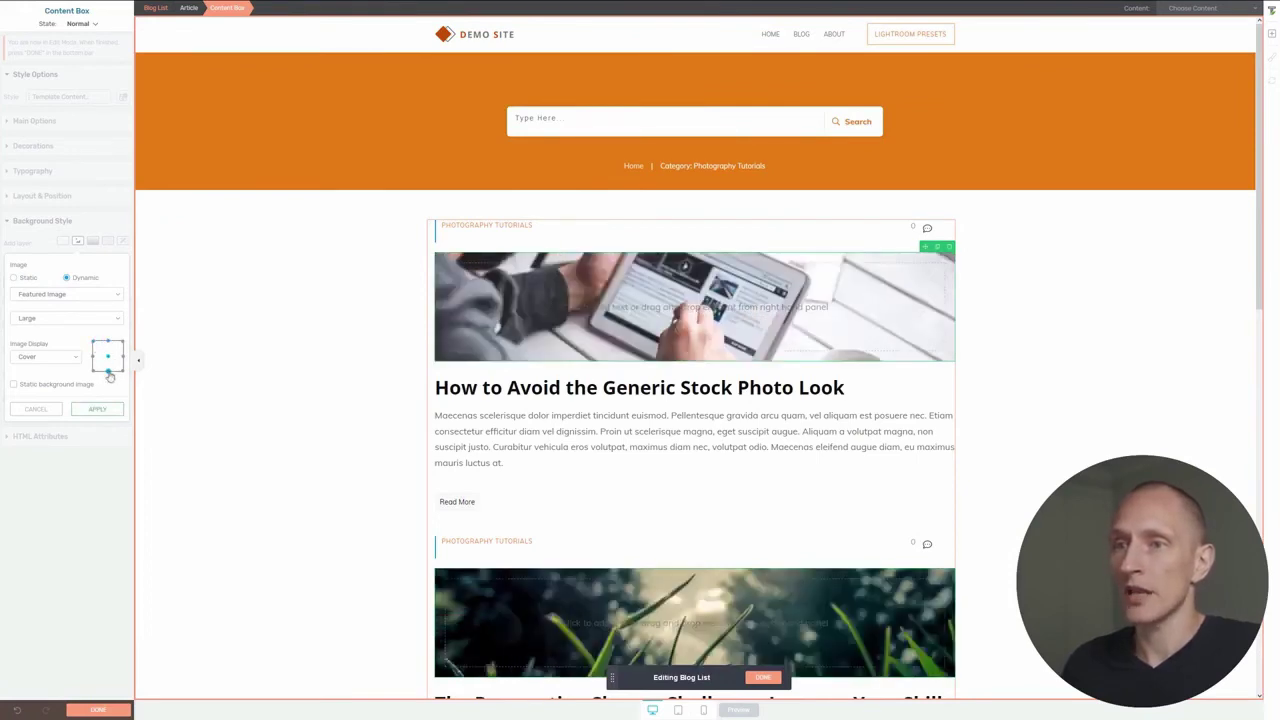
left_click(109, 369)
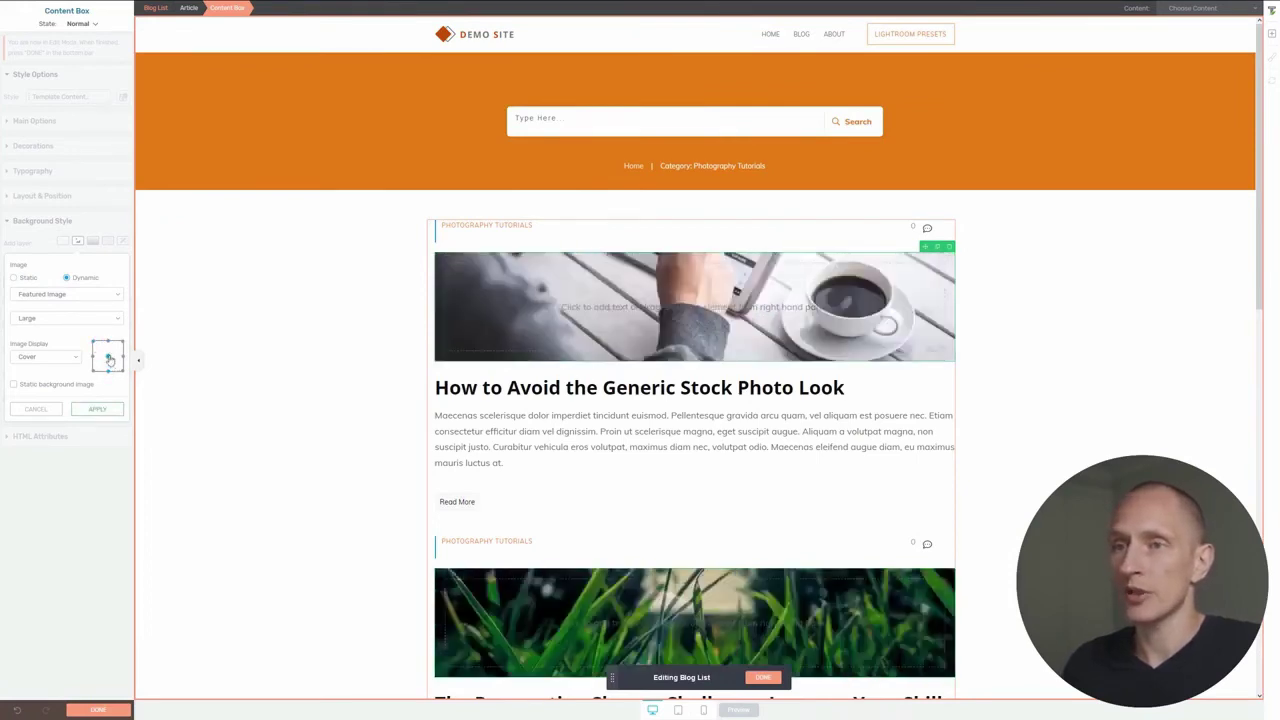
left_click(109, 358)
left_click(97, 409)
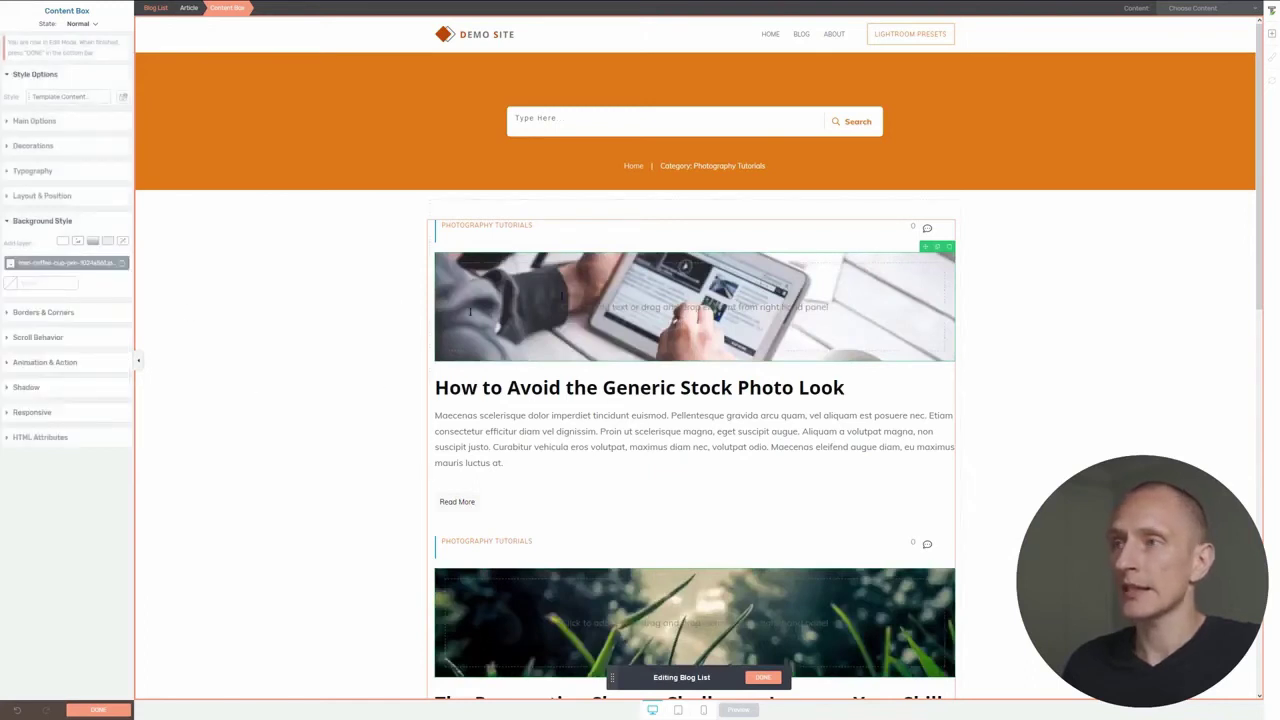
- Test the content box's minimum height, leaving it at 177 px, and review the cropped images down the post list
left_click(57, 121)
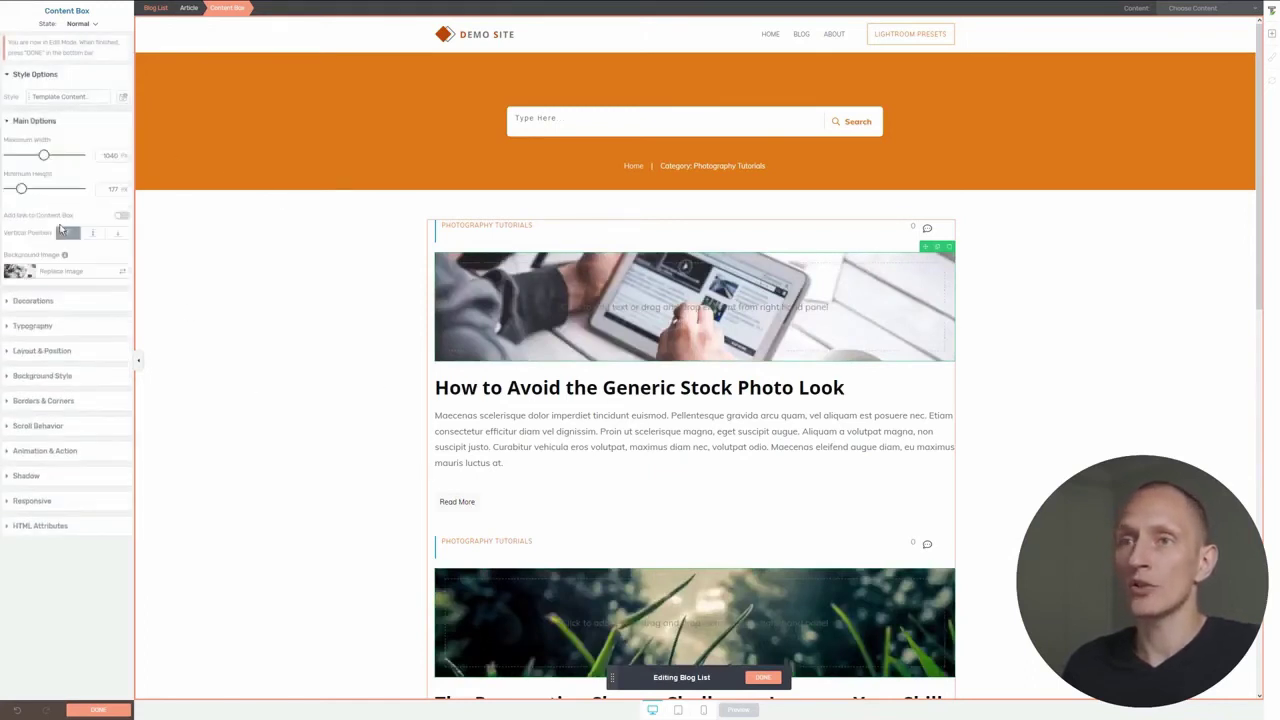
mouse_move(21, 189)
left_mouse_down()
mouse_move(43, 194)
mouse_move(22, 195)
left_mouse_up()
scroll(391, 298, "down", 8)
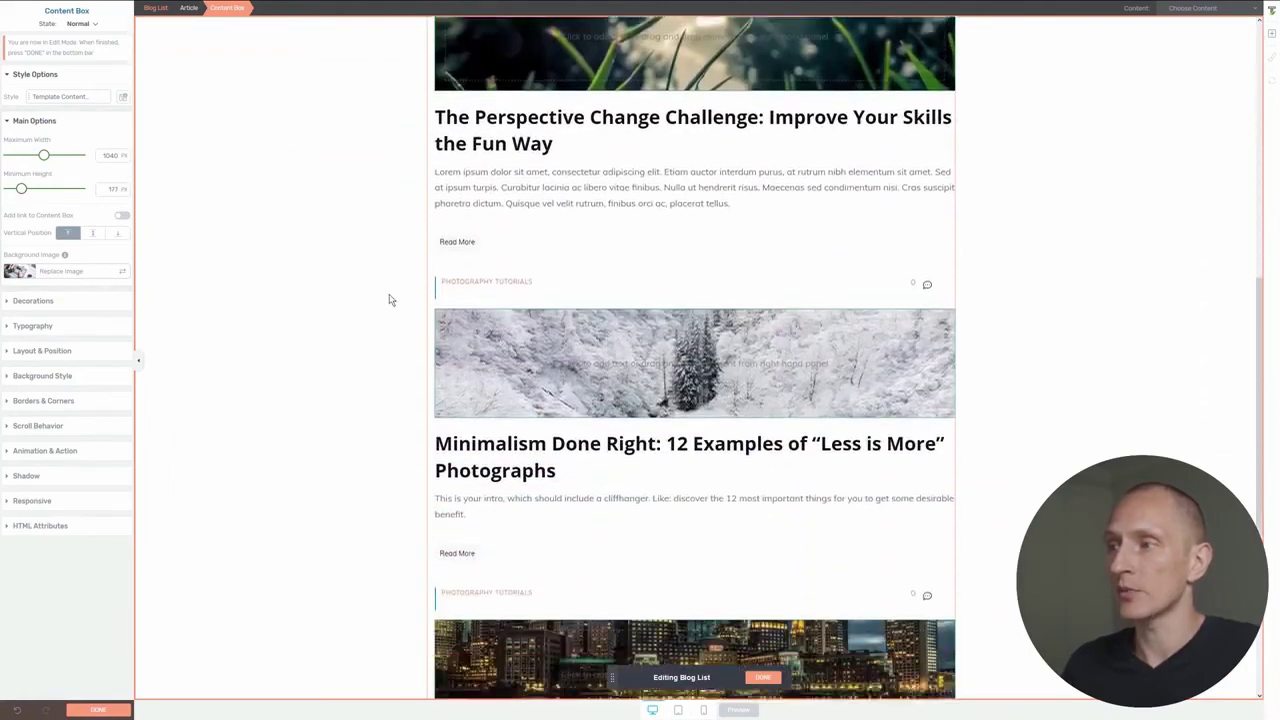
- Finish editing the archive post list and open the Generated Homepage landing page for editing
scroll(391, 297, "up", 10)
left_click(586, 455)
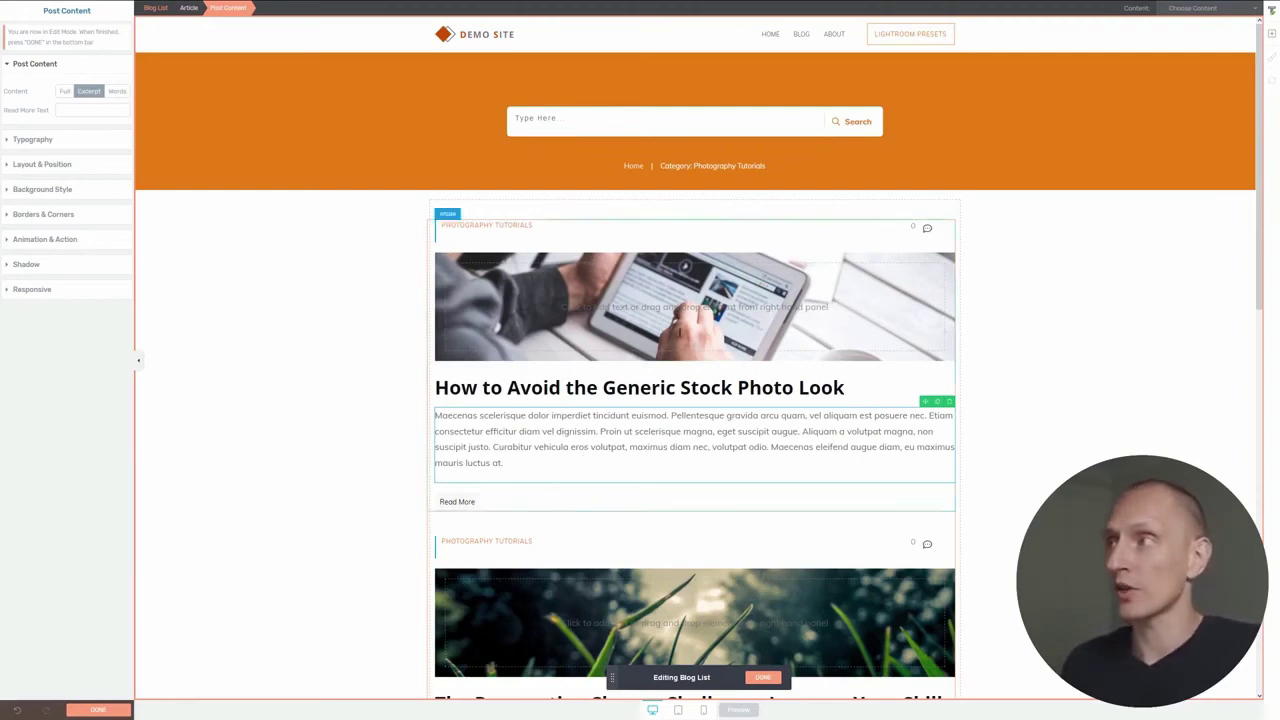
left_click(124, 711)
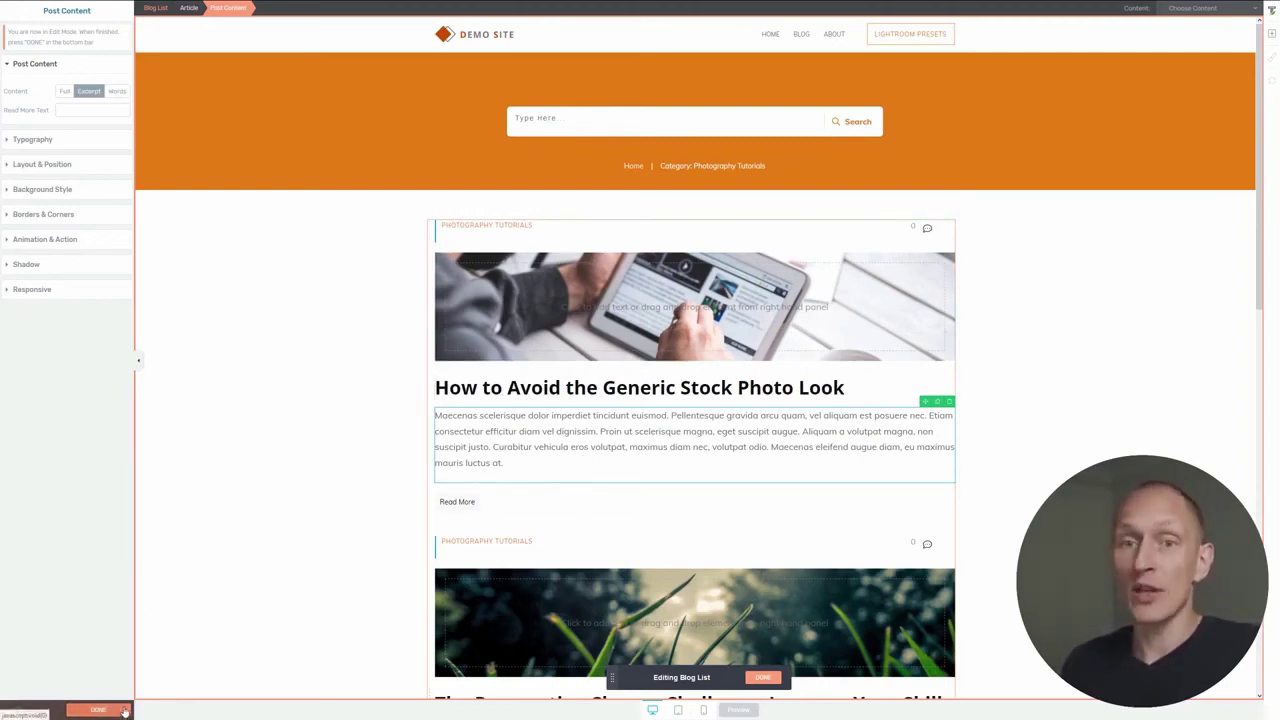
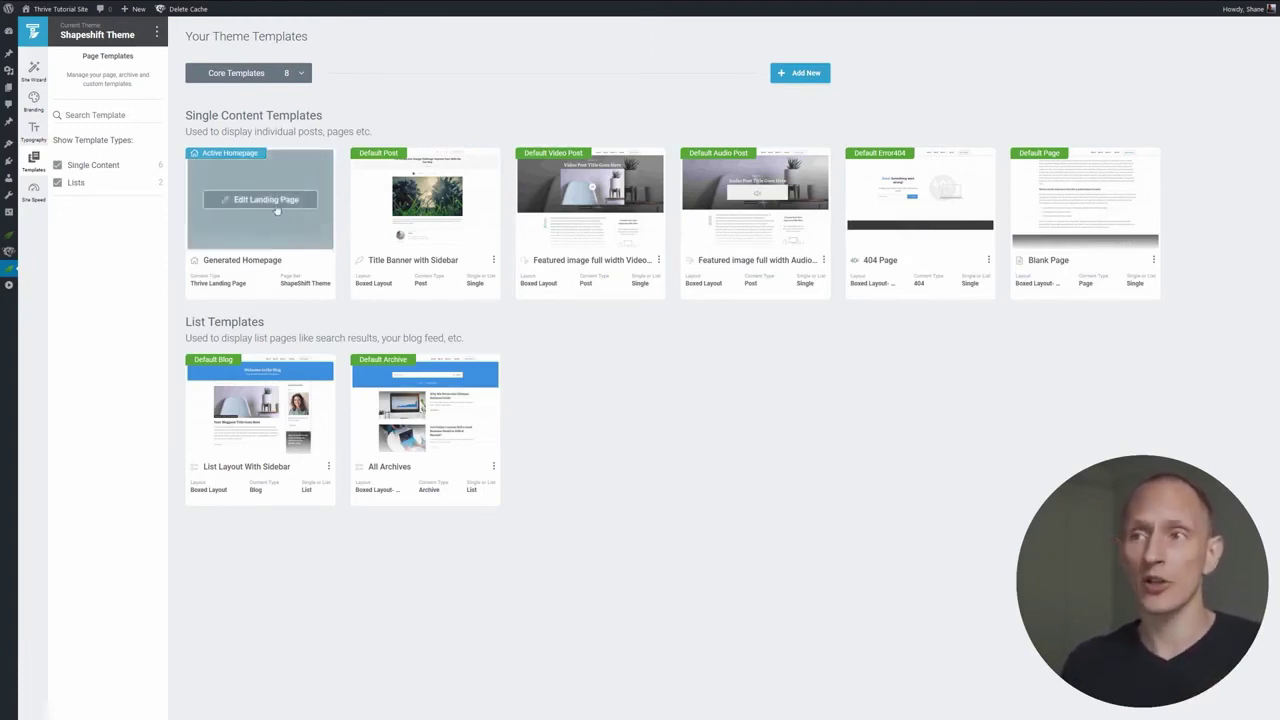
left_click(278, 207)
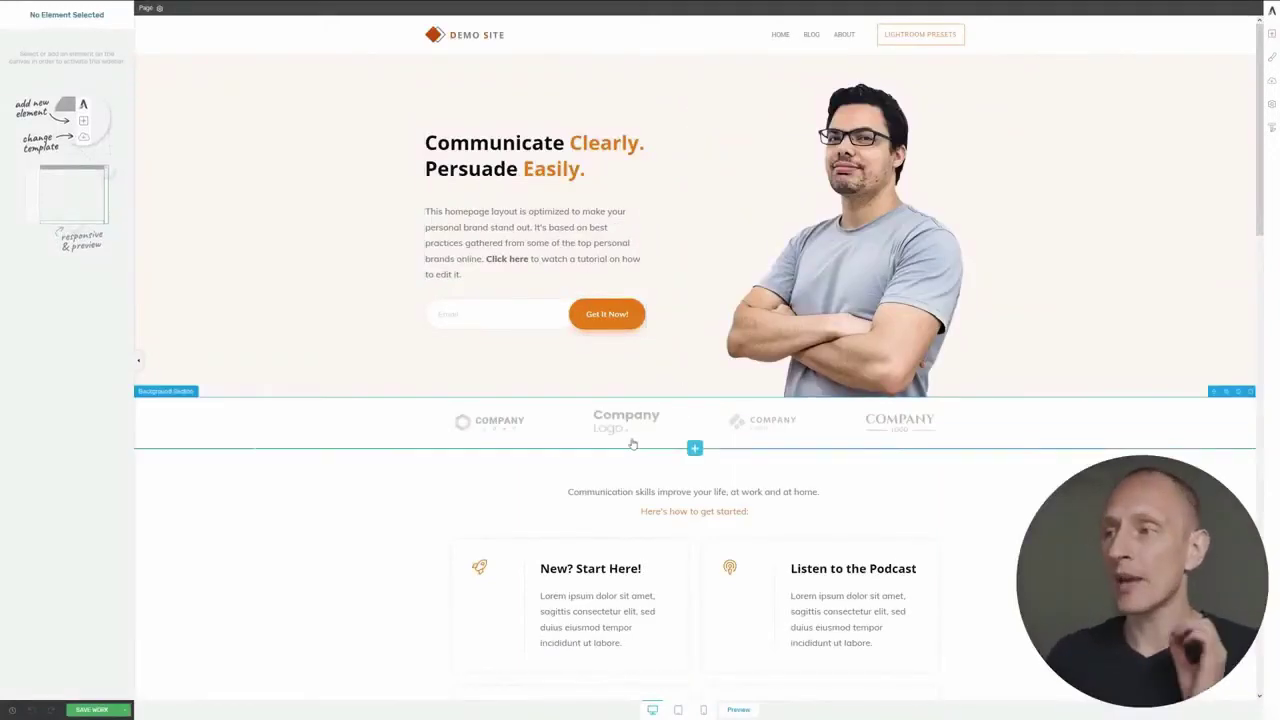
- Examine the homepage's hero text and image and the four feature boxes below them
left_click(418, 252)
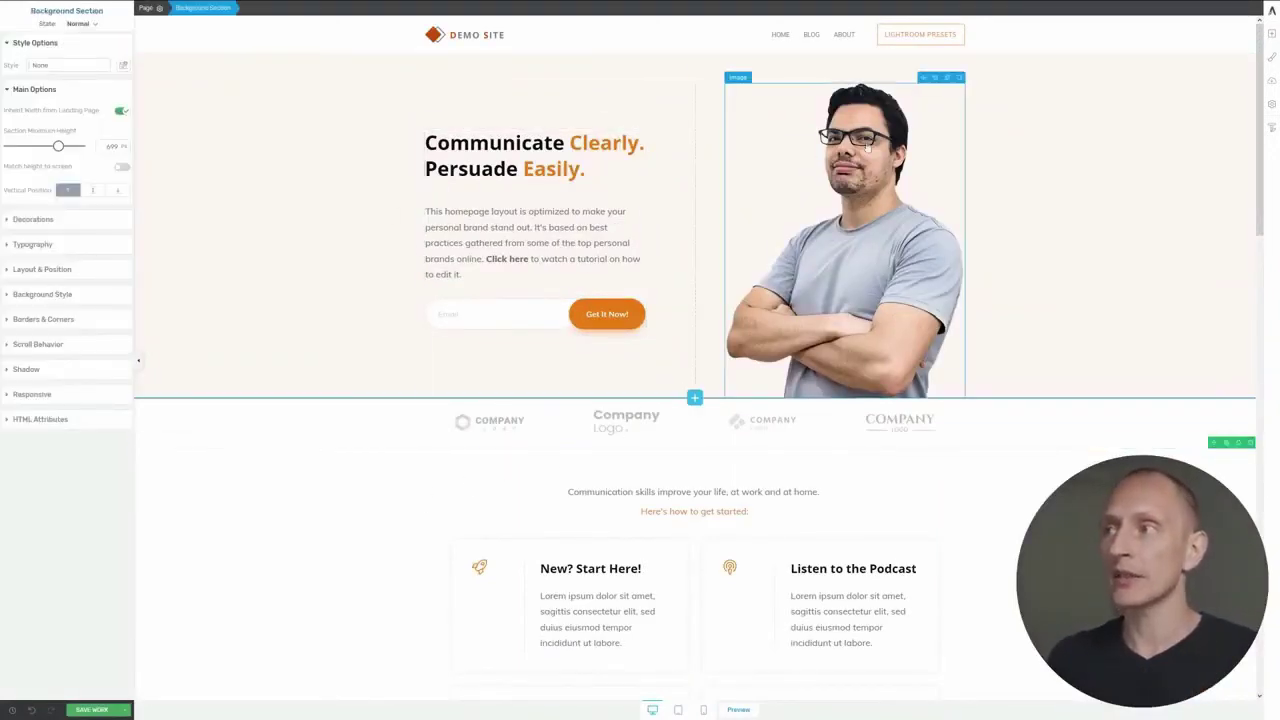
left_click(845, 250)
left_click(486, 228)
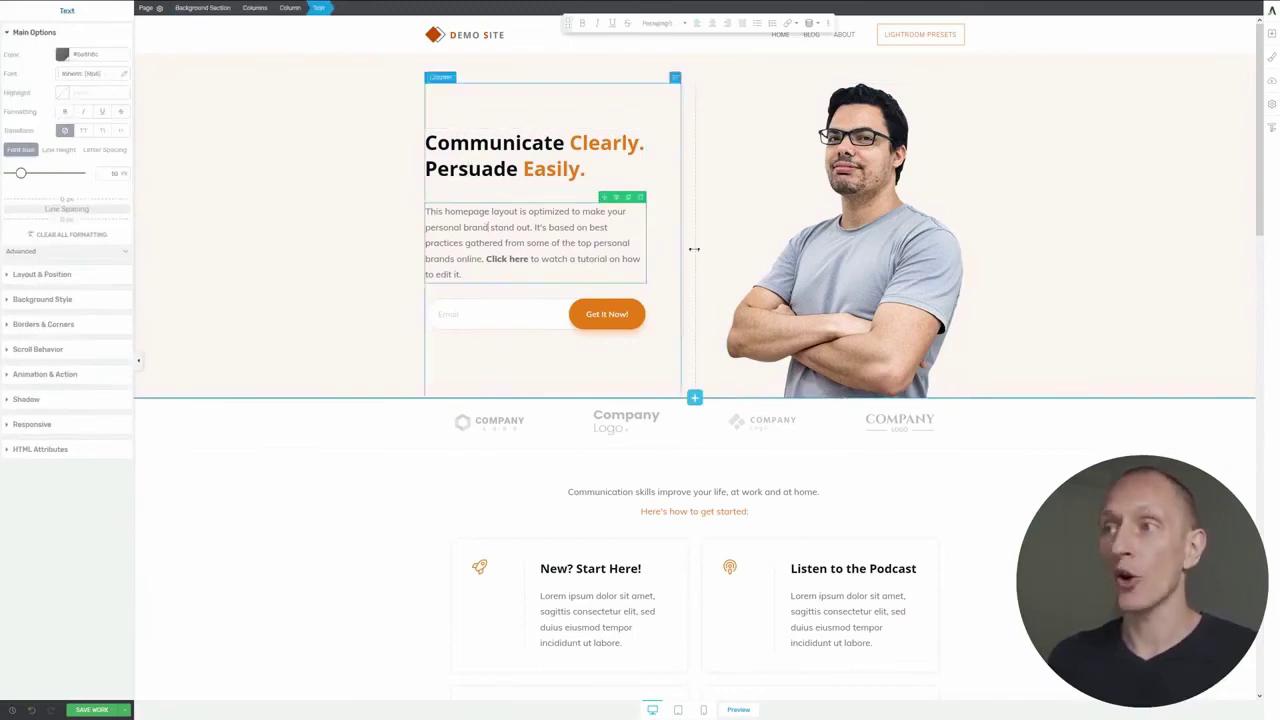
left_click(808, 214)
scroll(600, 260, "down", 5)
left_click(561, 283)
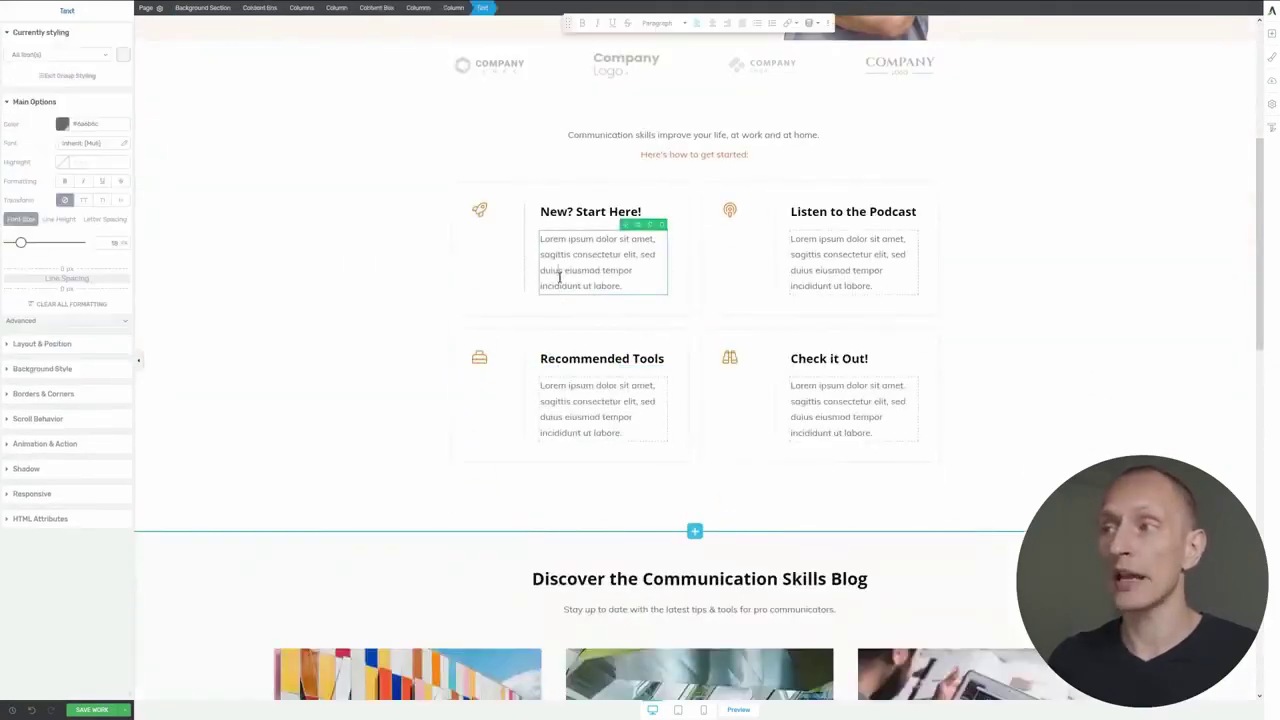
scroll(561, 278, "up", 5)
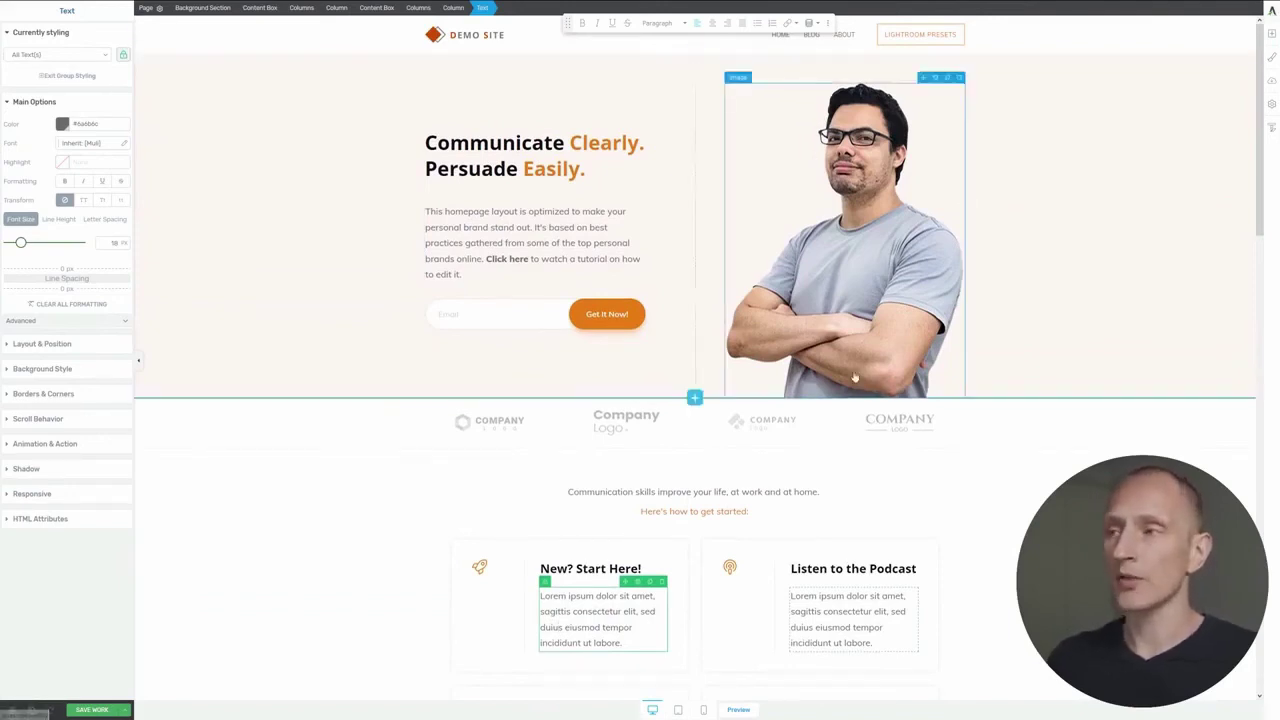
scroll(673, 486, "down", 1)
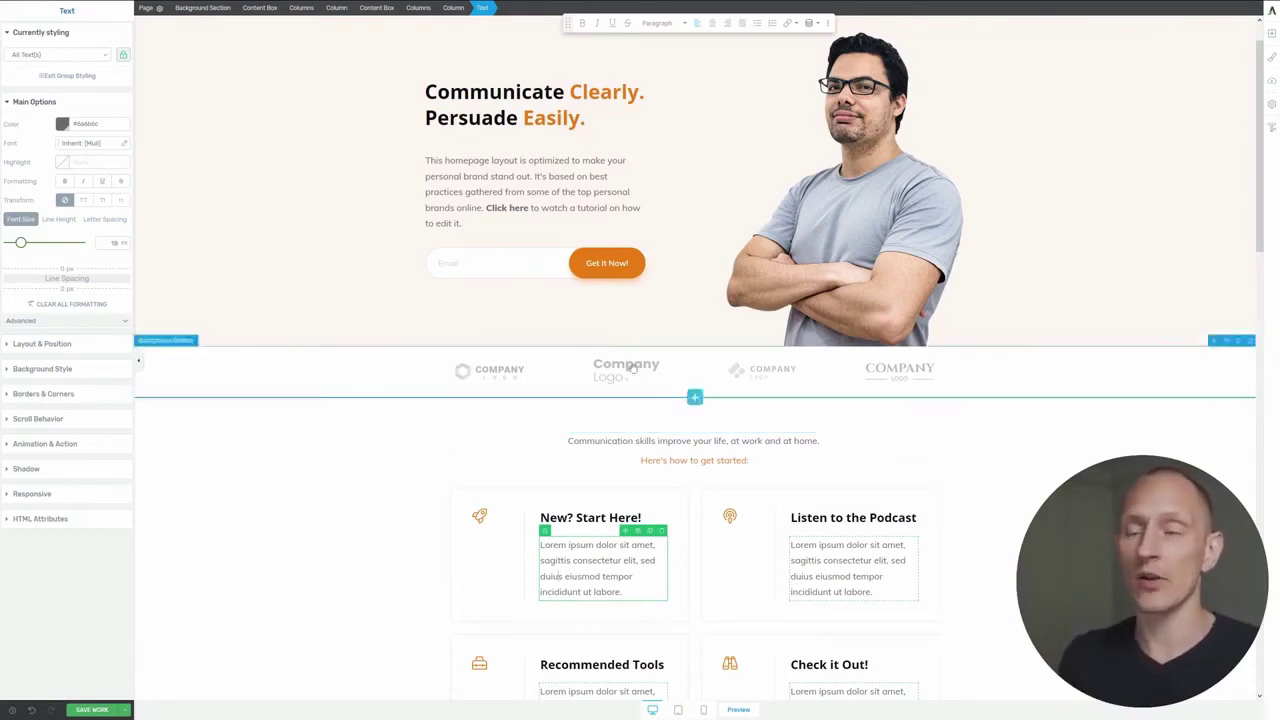
- Select the hero image and examine the rest of the homepage, through the blog, About Me, testimonial and subscriber sign-up sections
left_click(856, 224)
scroll(900, 388, "up", 1)
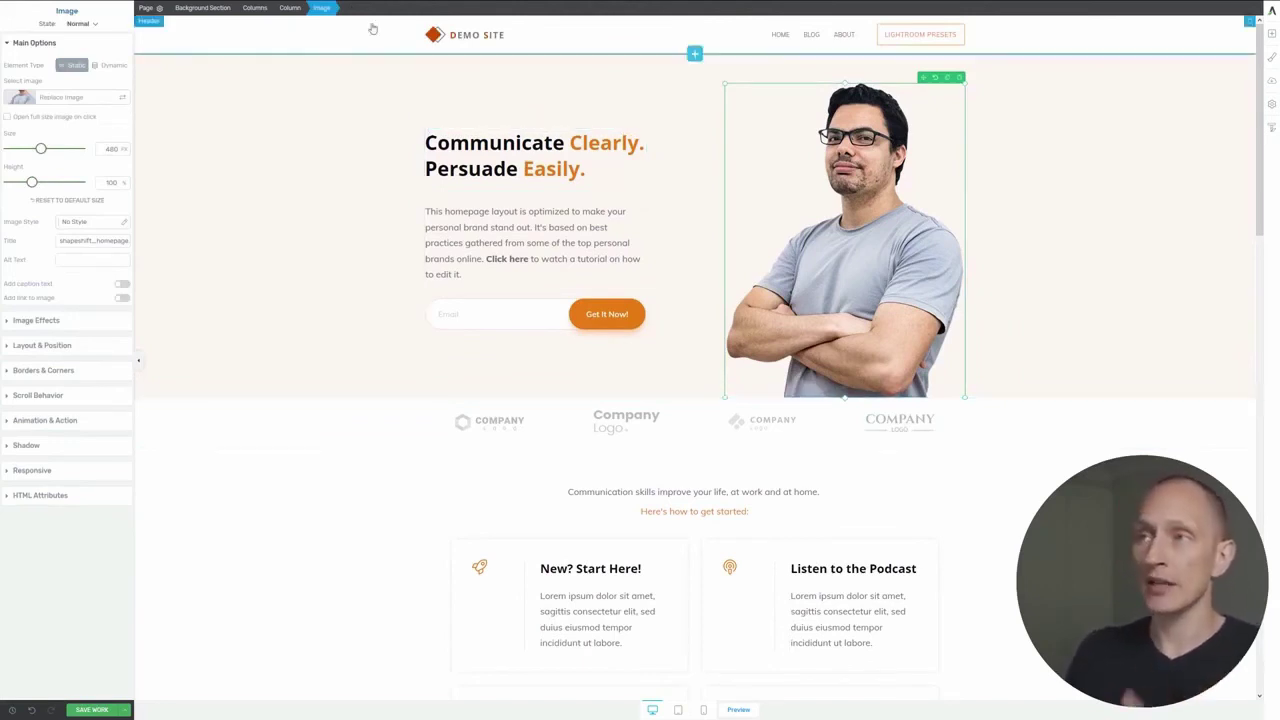
scroll(666, 183, "down", 10)
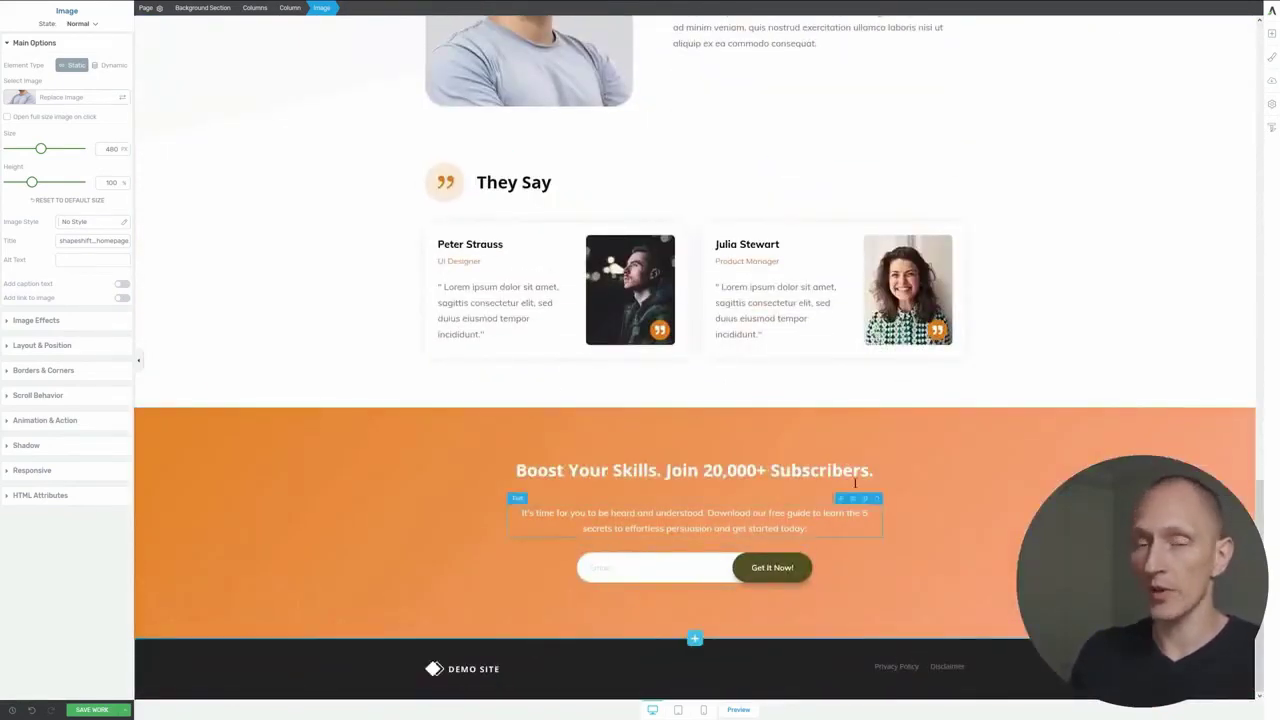
scroll(933, 480, "up", 1)
scroll(933, 481, "up", 15)
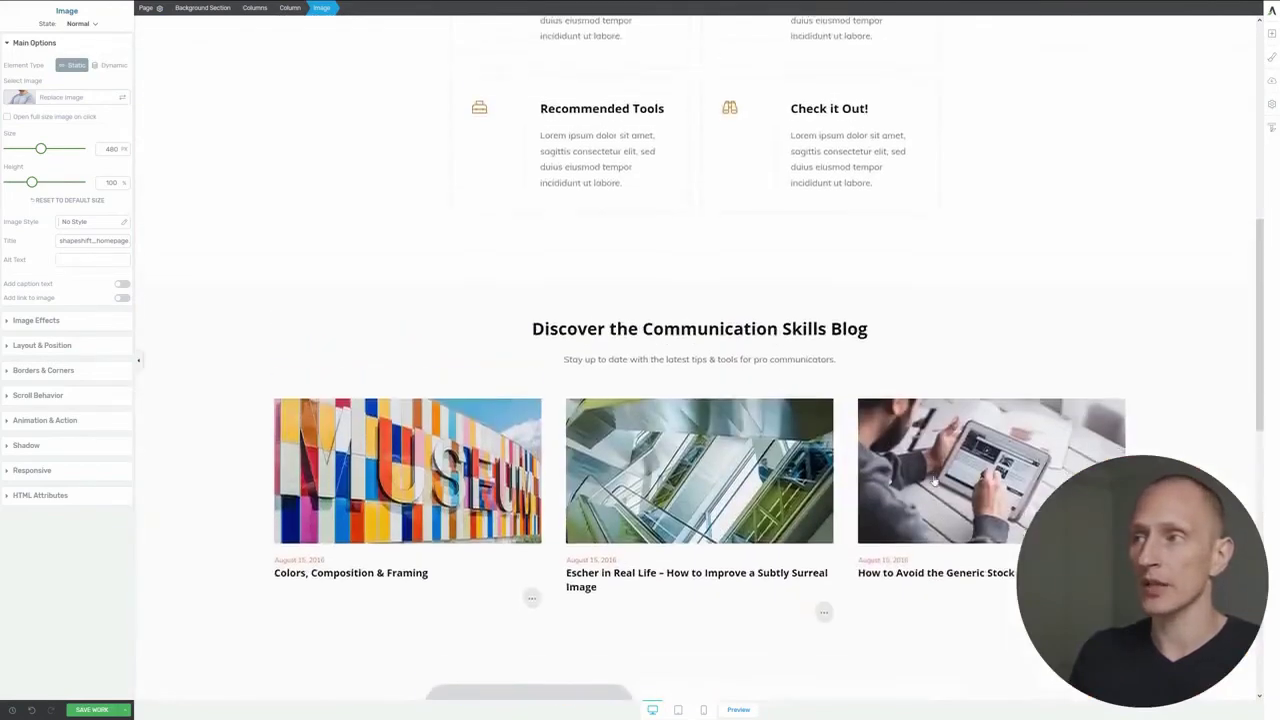
scroll(933, 481, "up", 2)
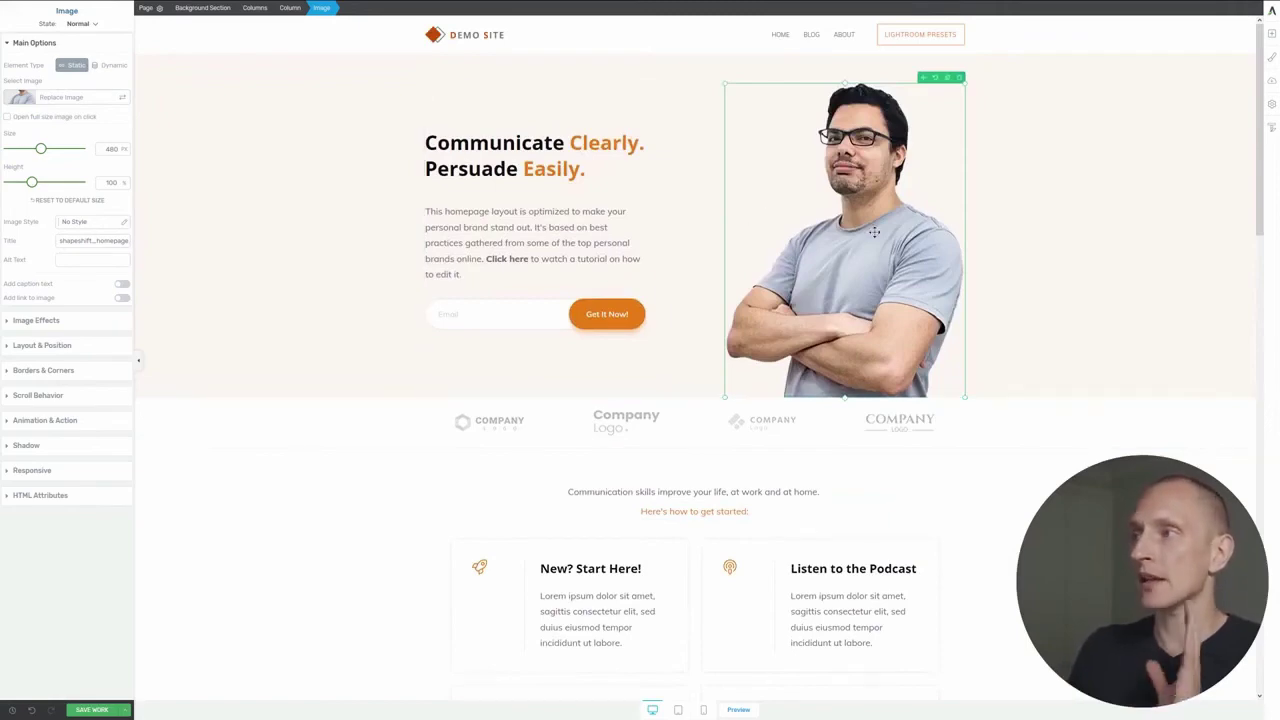
scroll(1046, 296, "down", 5)
scroll(1048, 302, "down", 8)
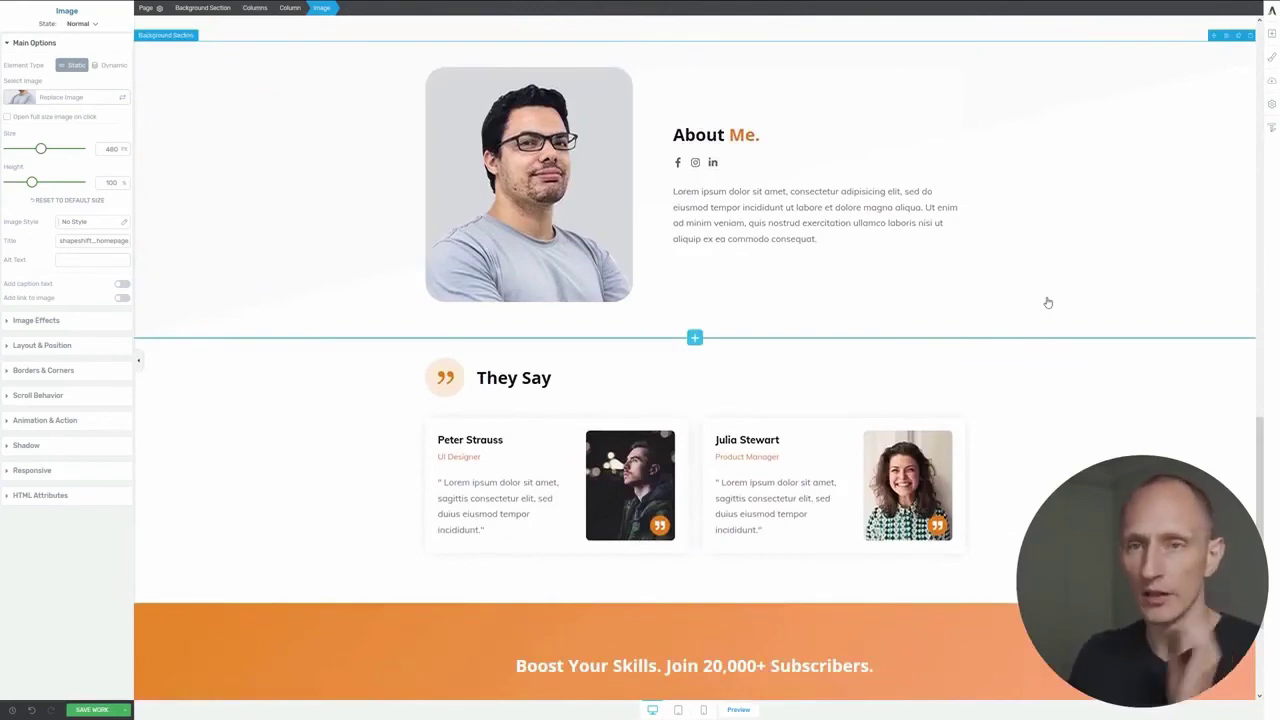
scroll(1048, 302, "up", 12)
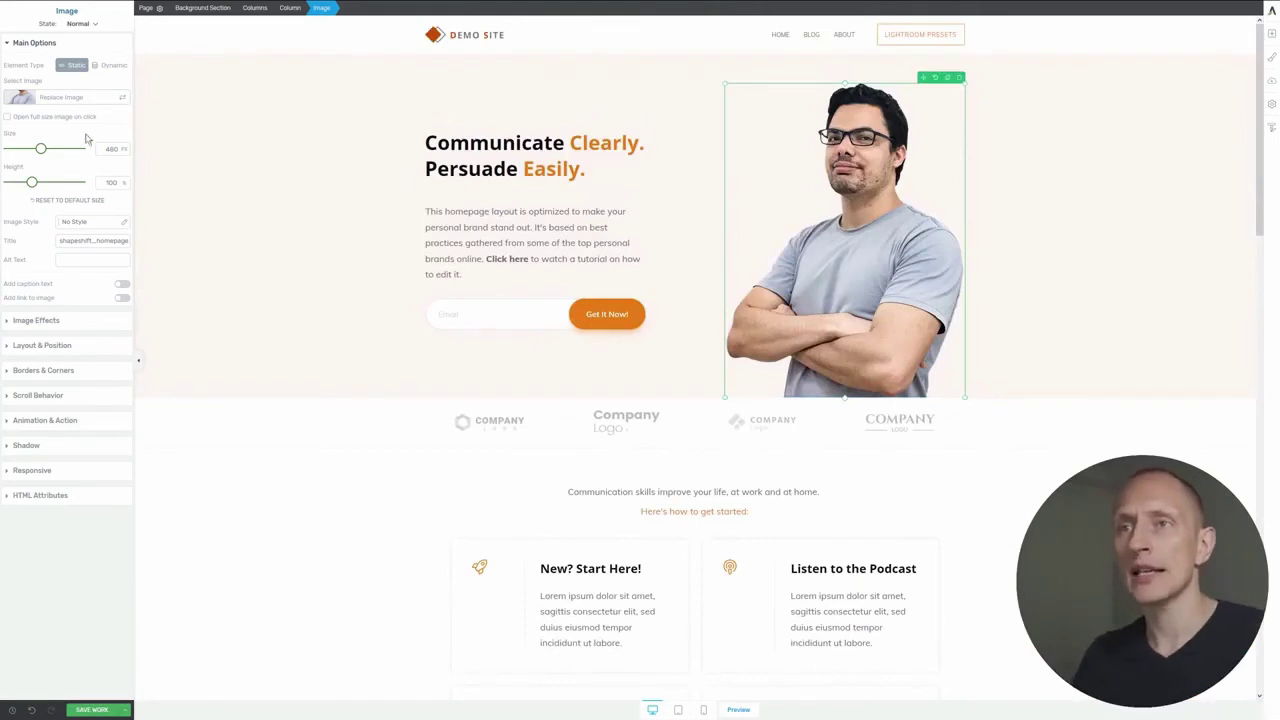
- Replace the hero image with the media library photo of the girl holding a camera and enlarge it to about 536 px
left_click(75, 98)
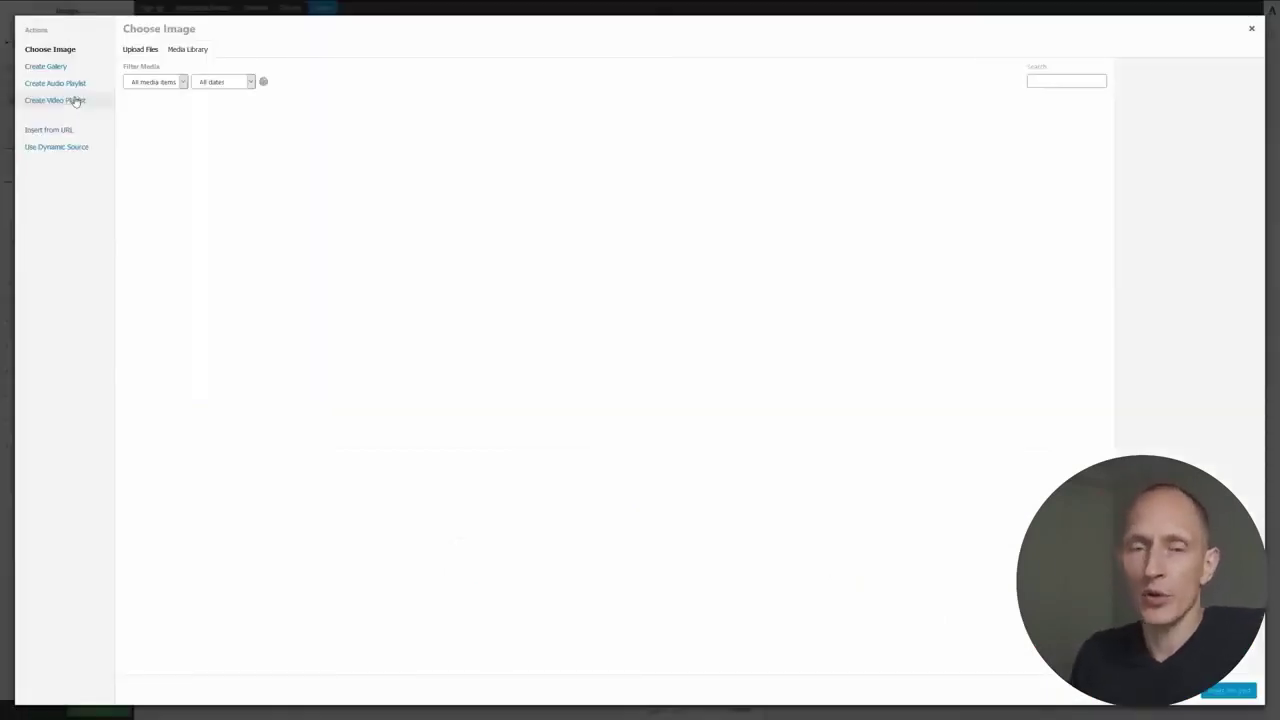
left_click(255, 142)
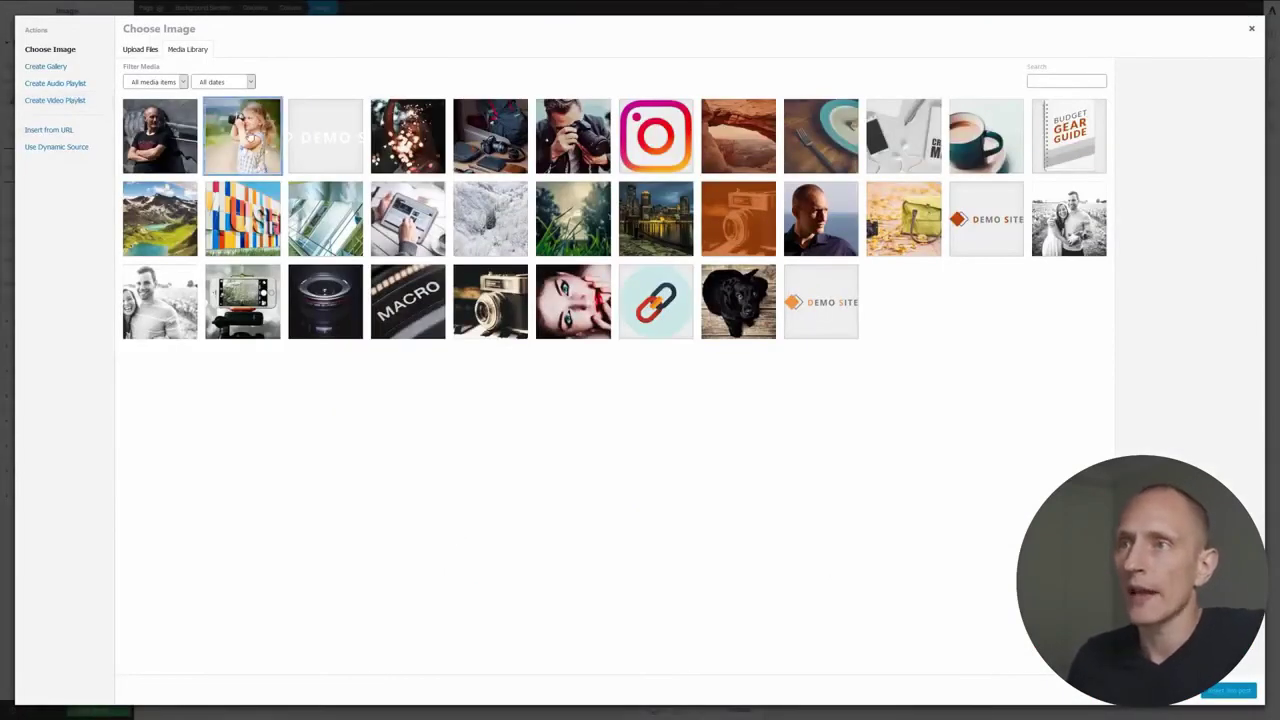
left_click(1227, 691)
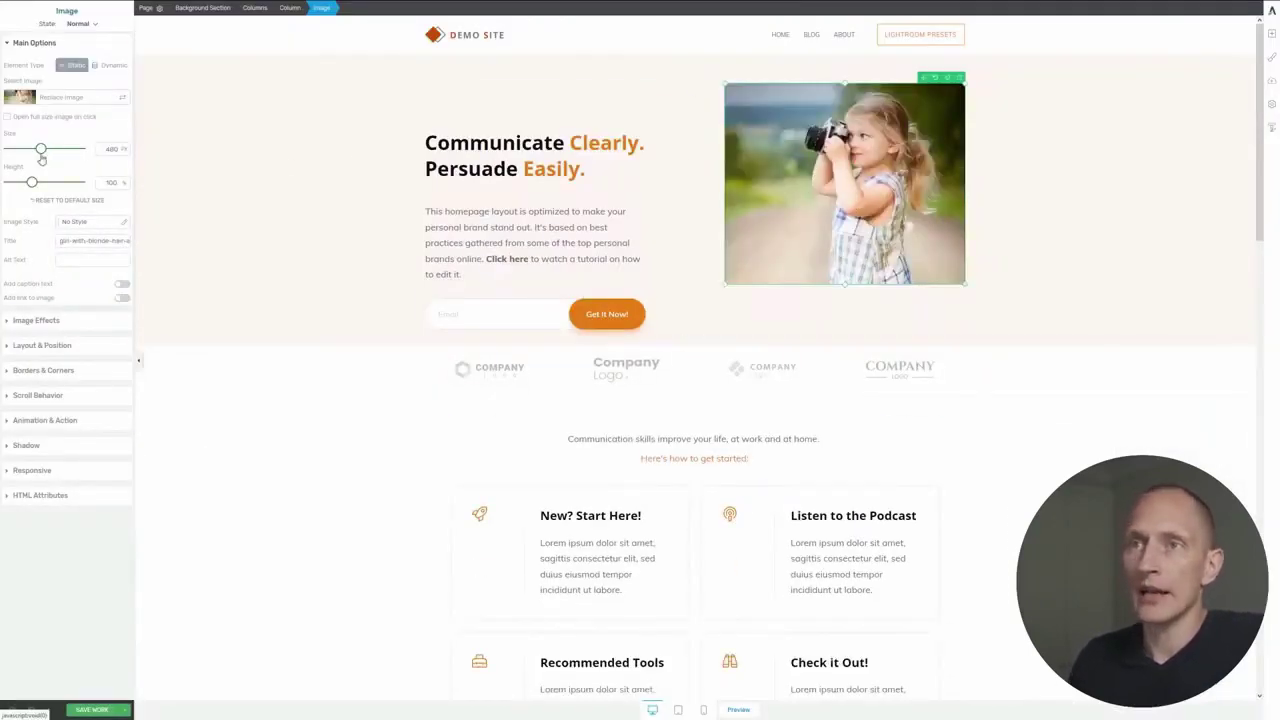
left_click_drag(40, 151, 44, 150)
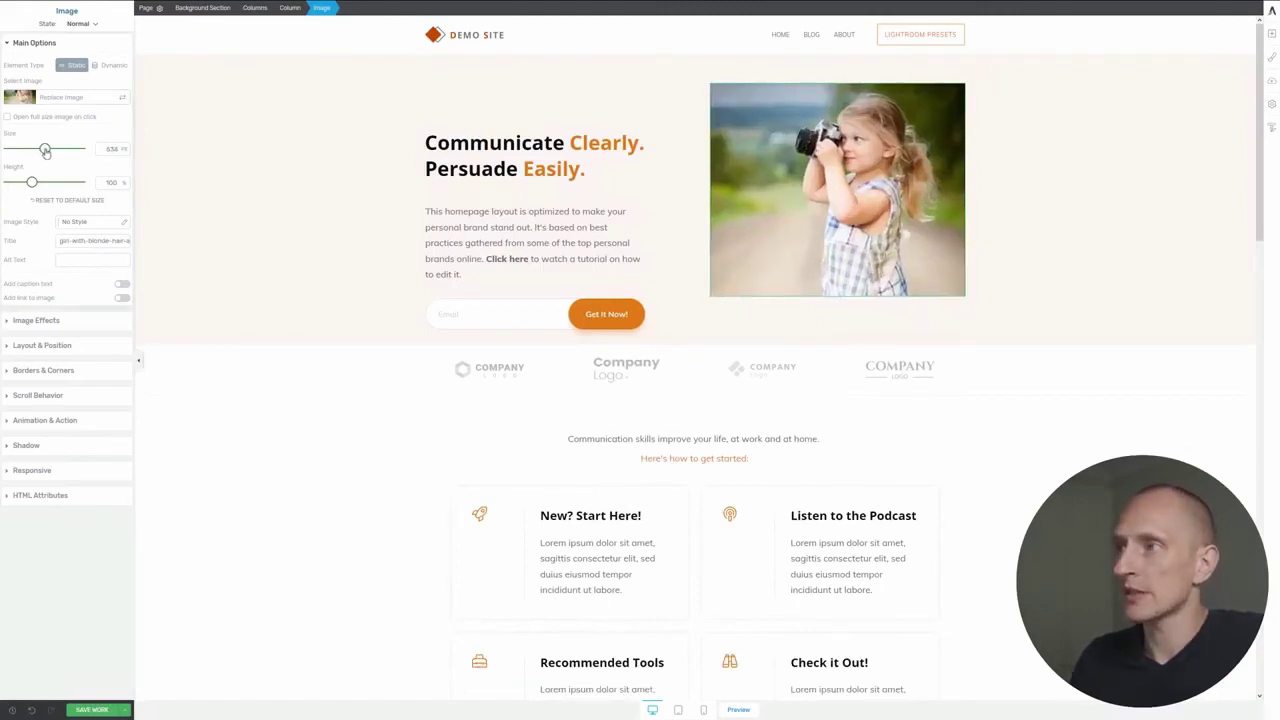
- Round all corners of the hero photo with a 20 px radius
left_click(43, 371)
left_click_drag(124, 199, 122, 190)
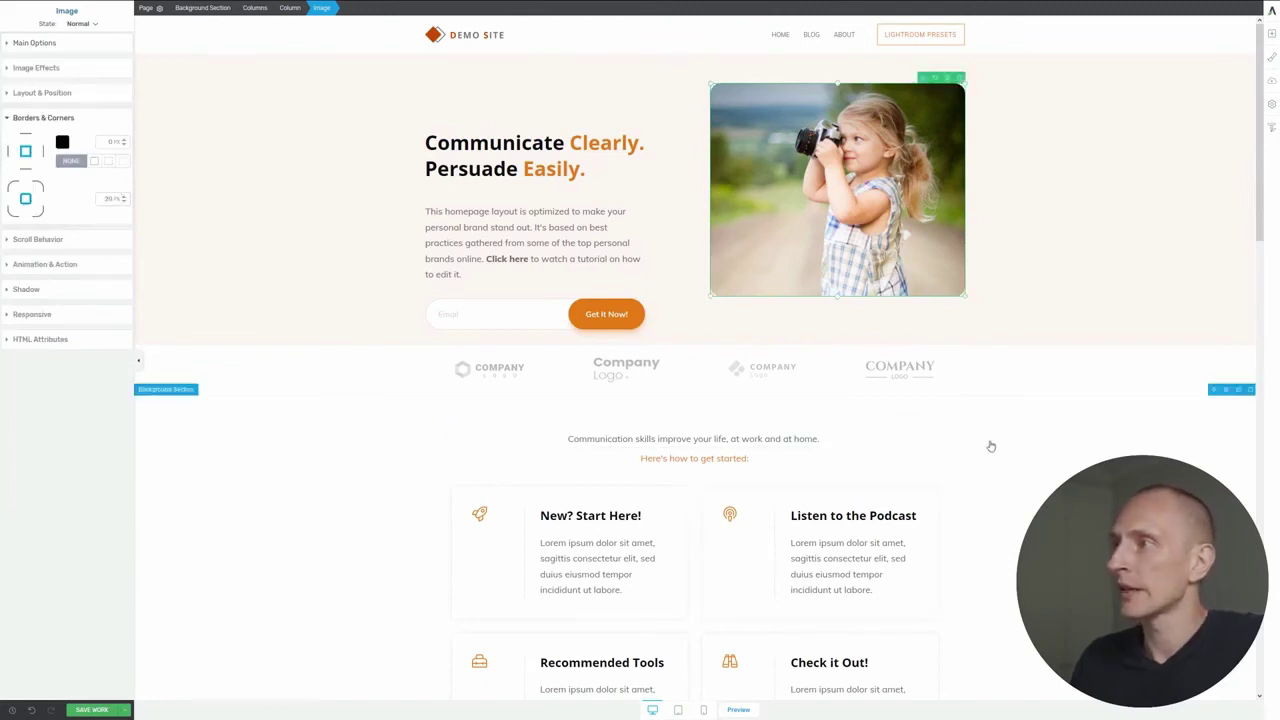
left_click(950, 385)
- Replace the hero heading with "Learn how to create kick-ass pictures - using cheap camera gear!"
left_click(478, 130)
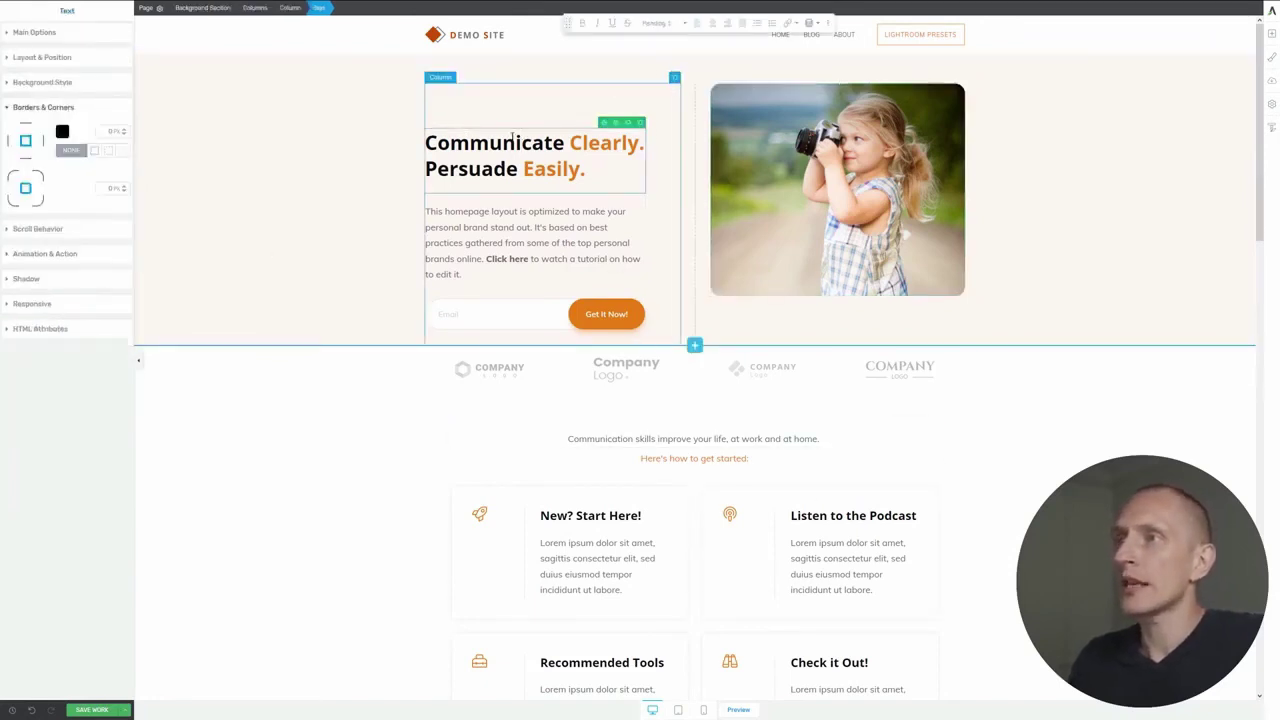
triple_click(507, 137)
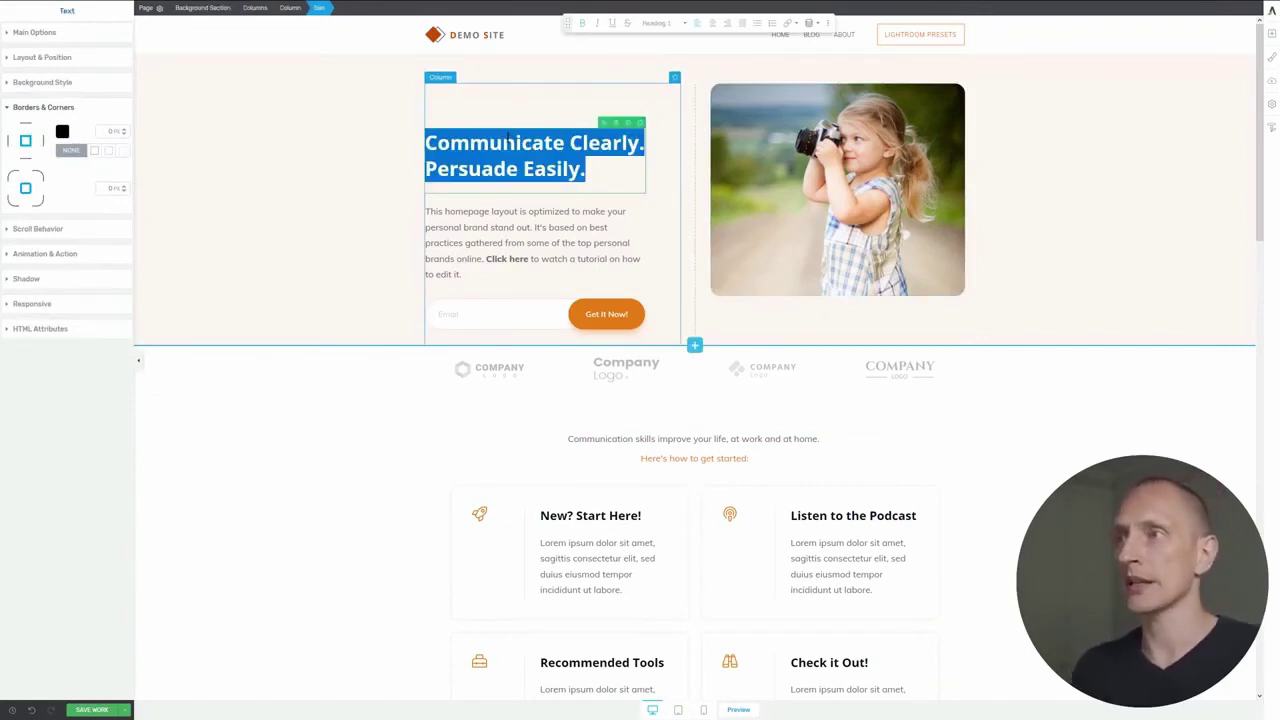
type("Learn how")
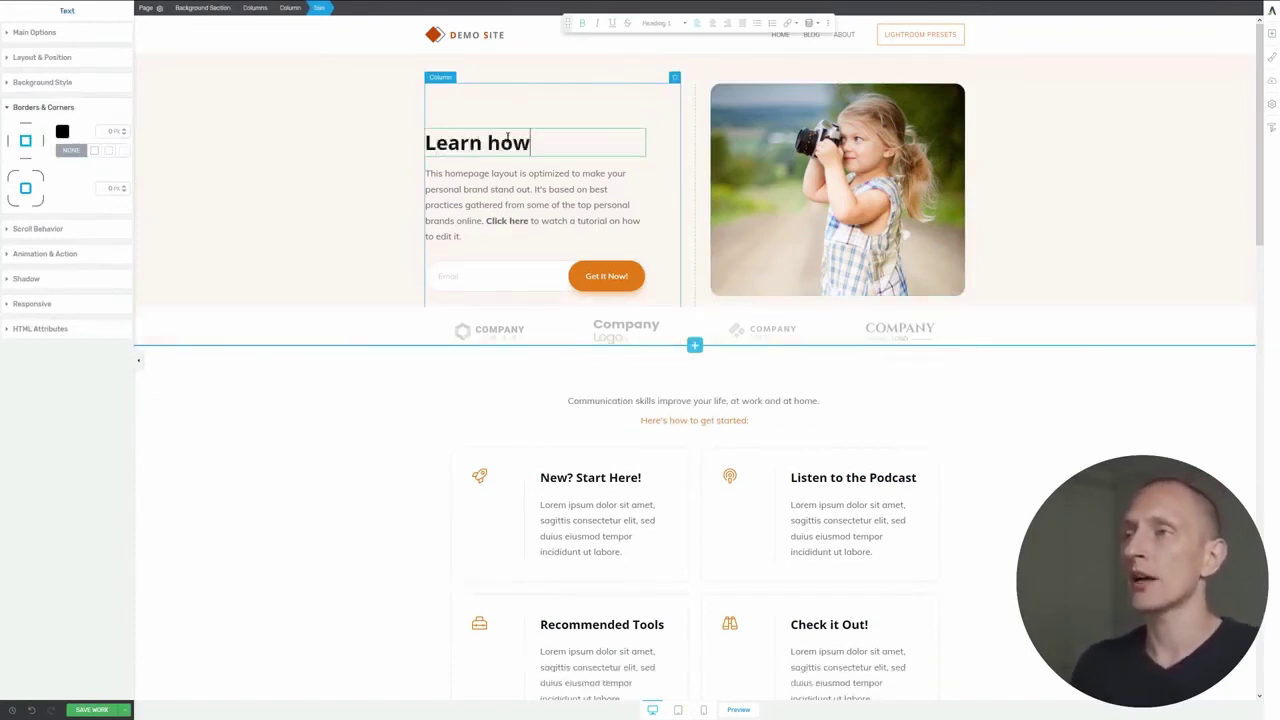
type(" to create kick-a")
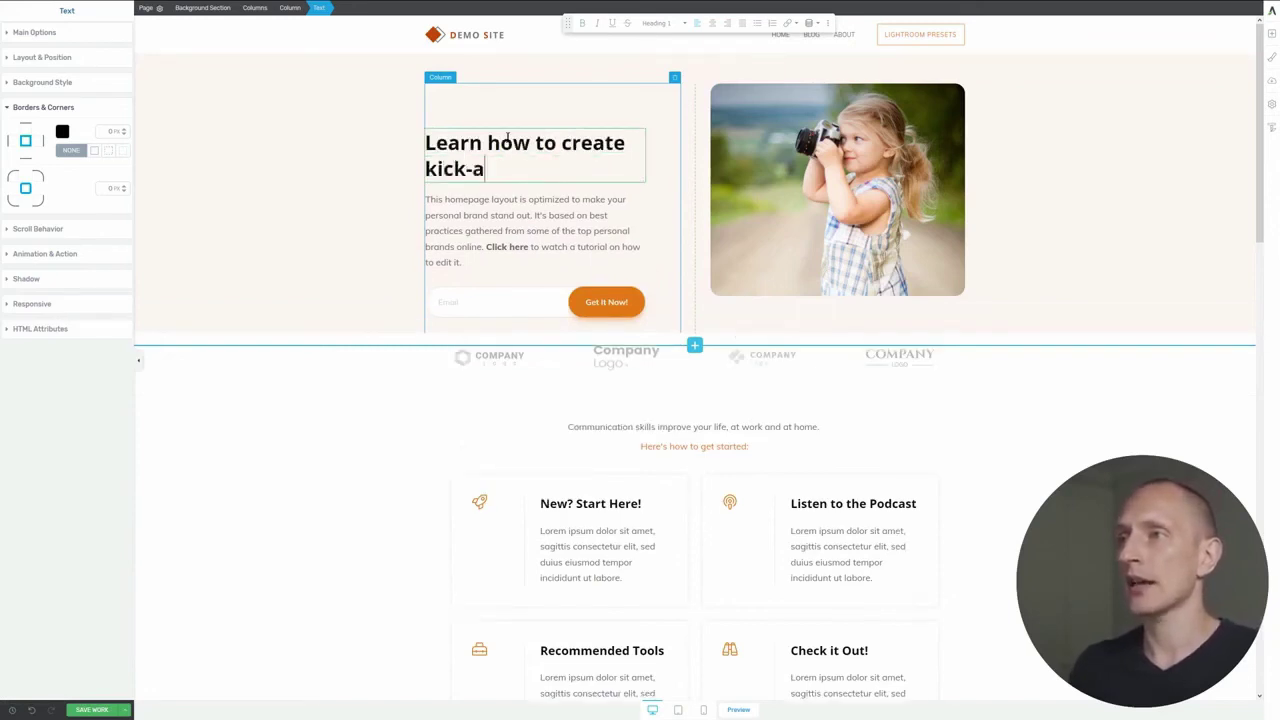
type("ss pictures - using che")
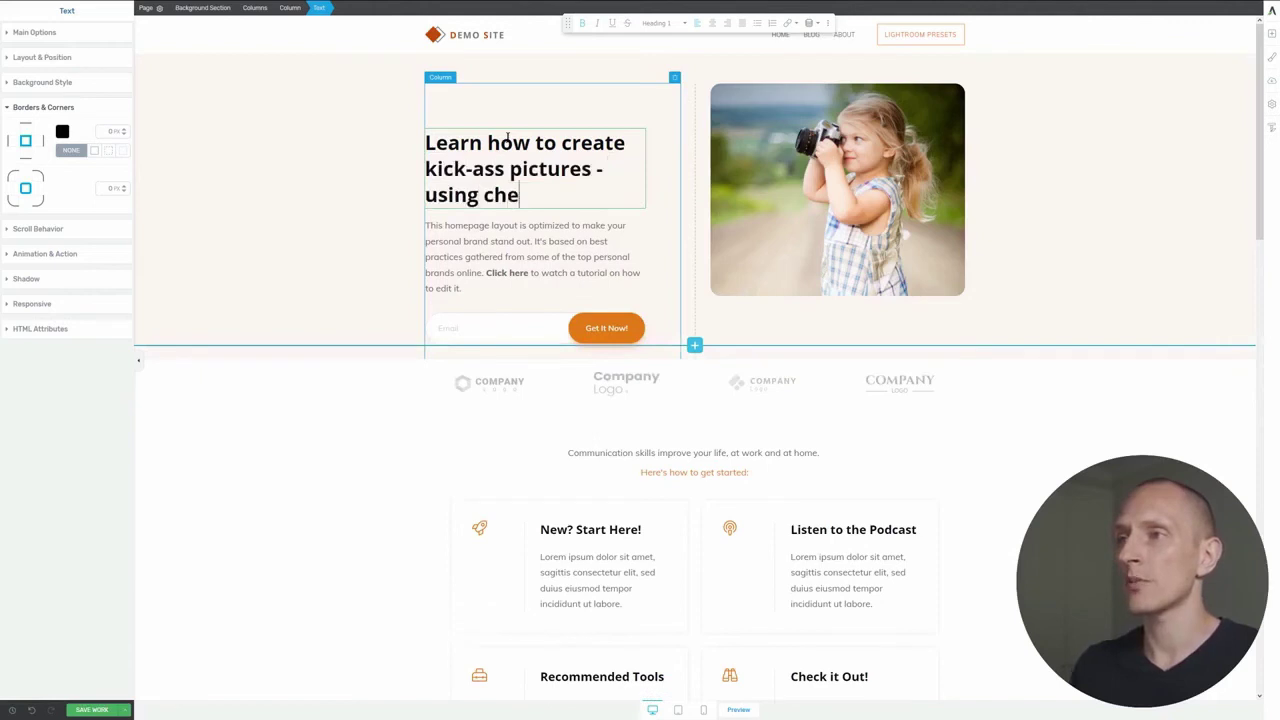
type("ap gamera gear!")
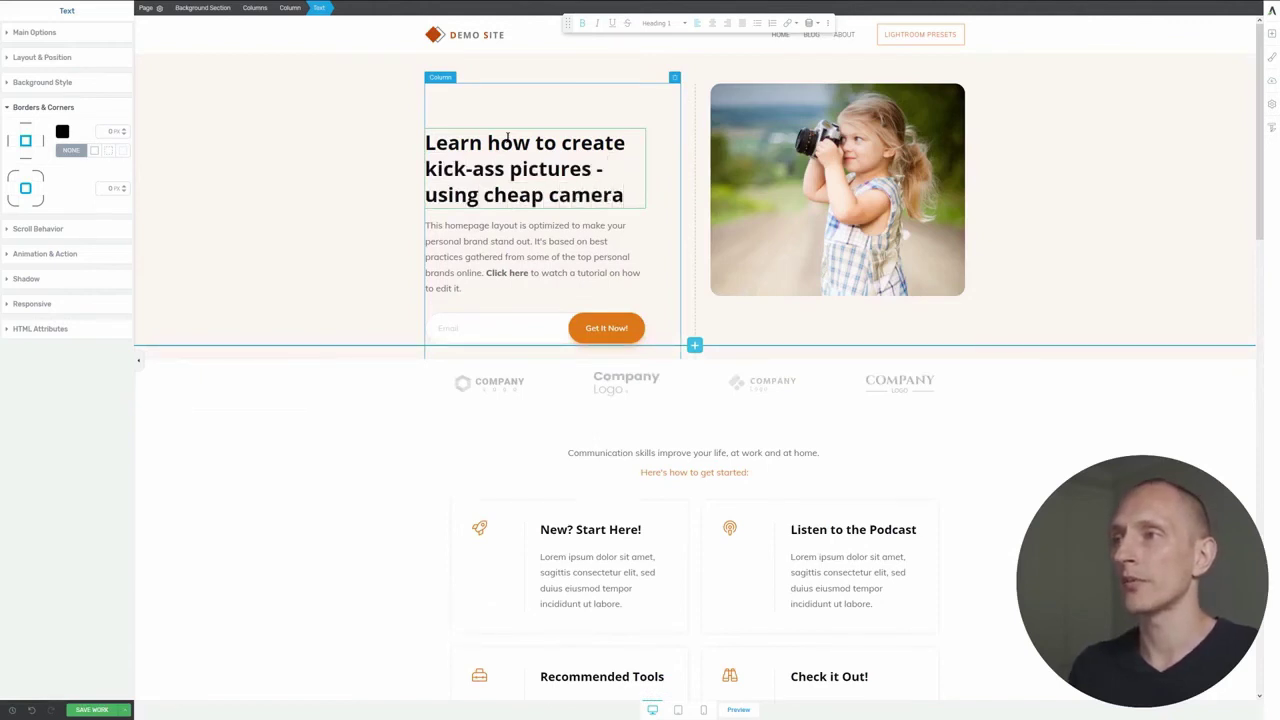
- Widen the hero's text column slightly and vertically centre the content of both columns
left_click_drag(694, 153, 710, 152)
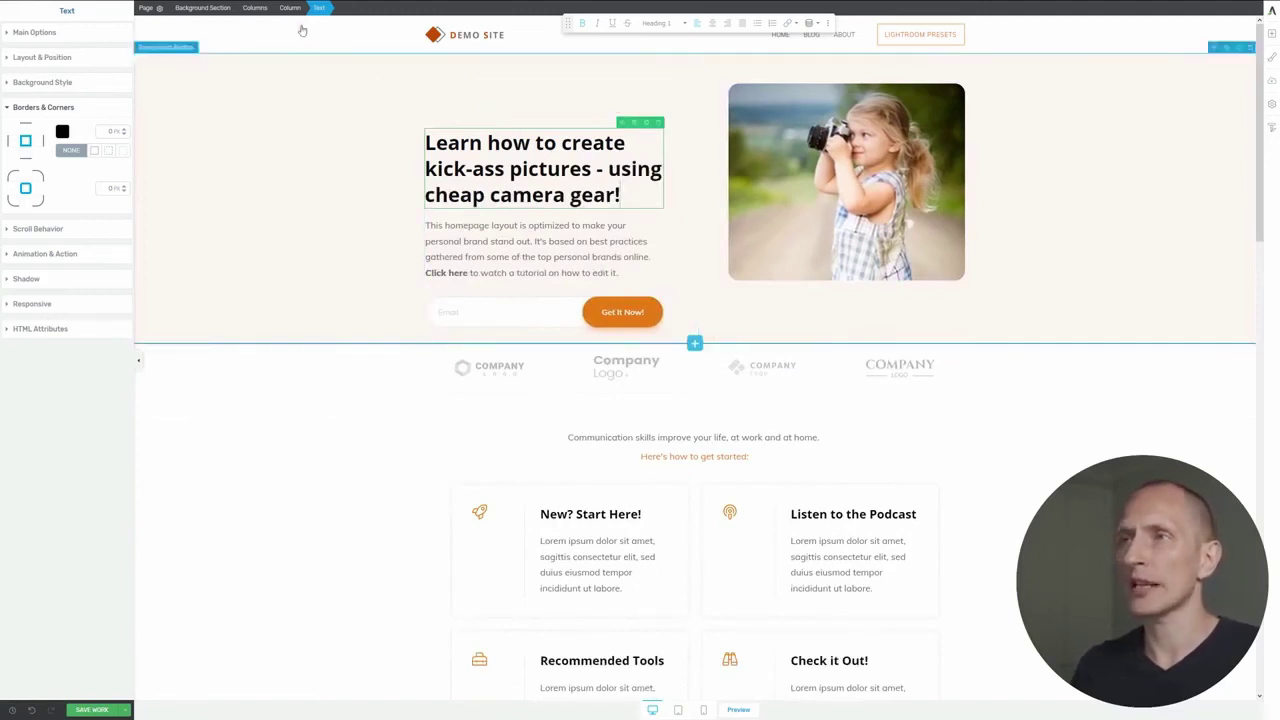
left_click(256, 8)
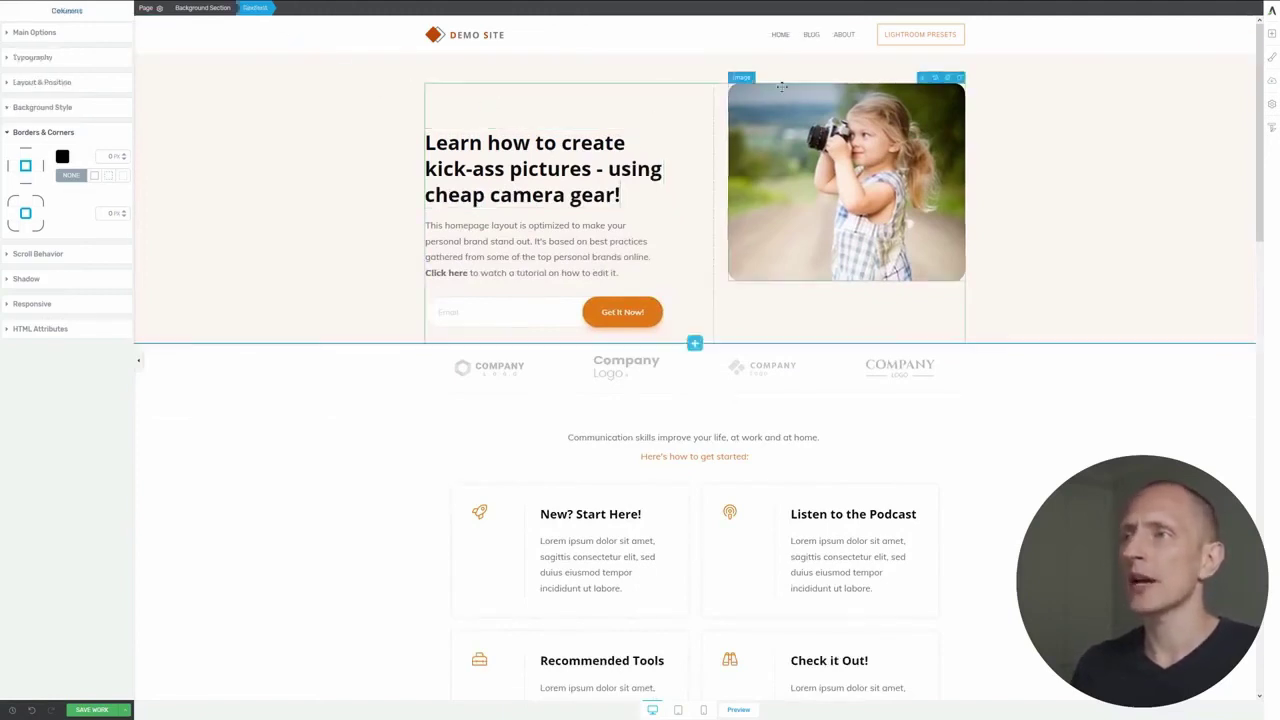
left_click(45, 32)
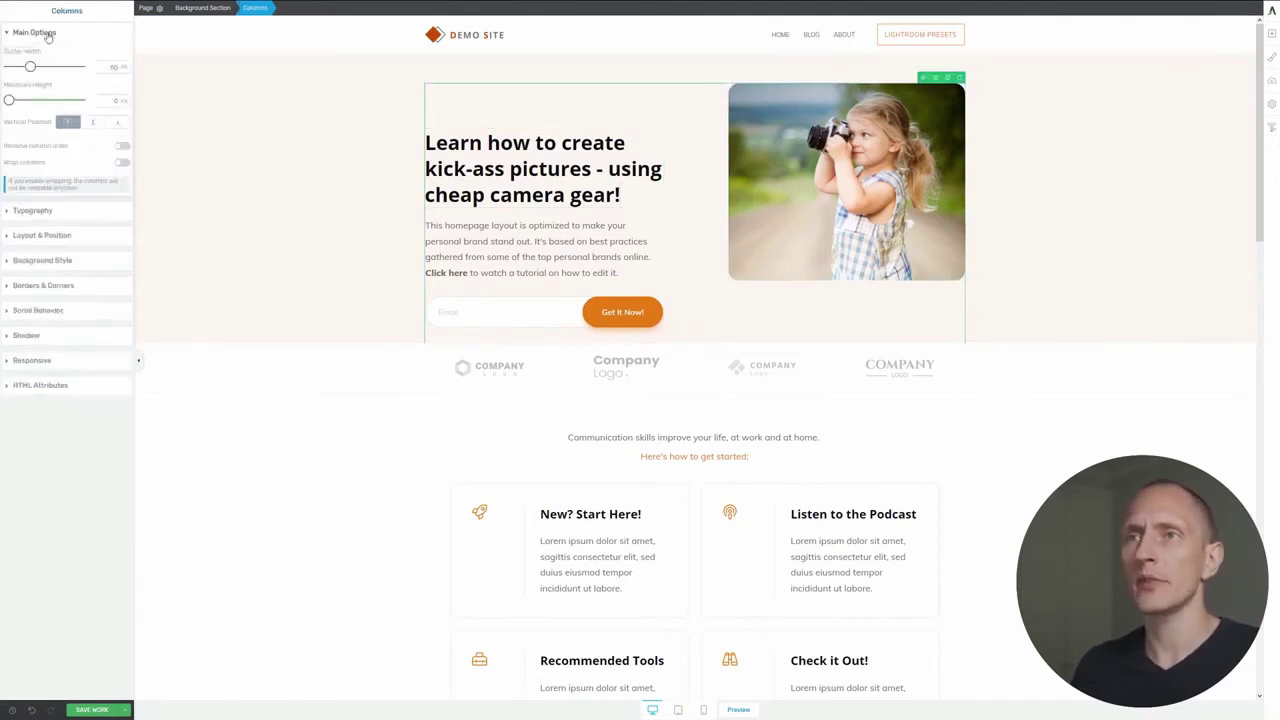
left_click(93, 124)
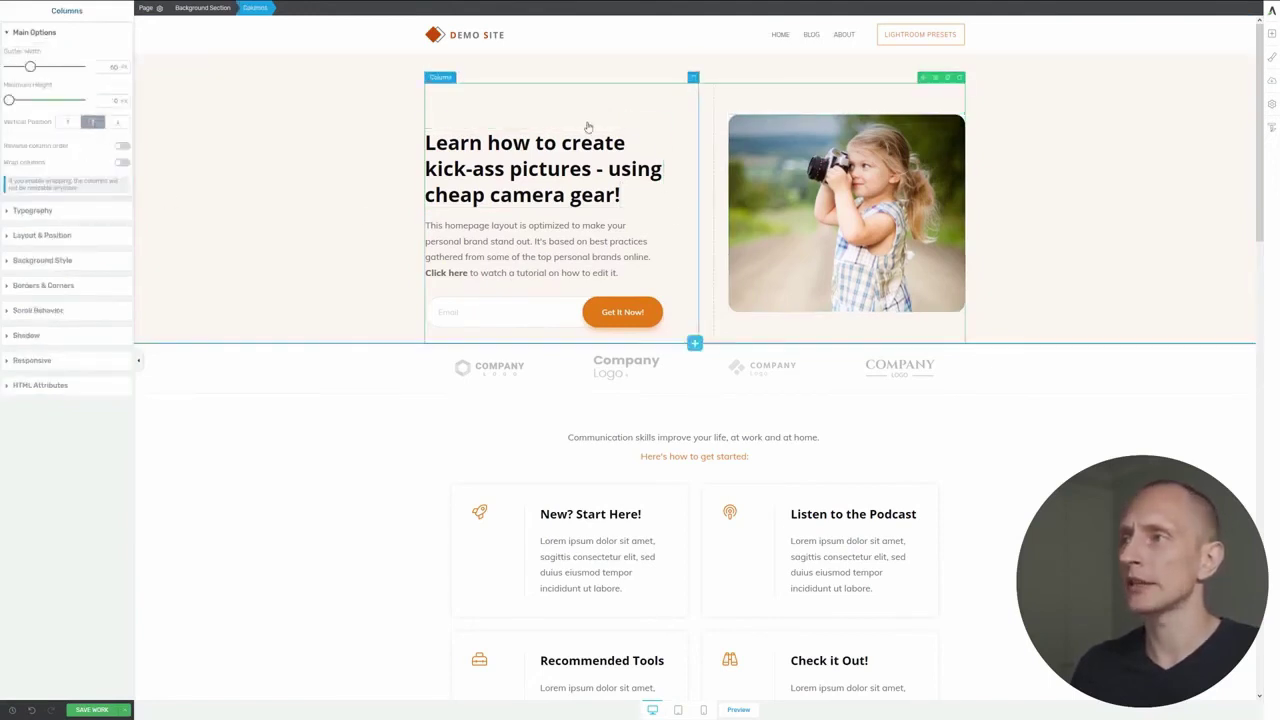
- Reduce the hero text column's top padding to about 20 px and set the hero background section's bottom padding to 36 px
left_click(560, 140)
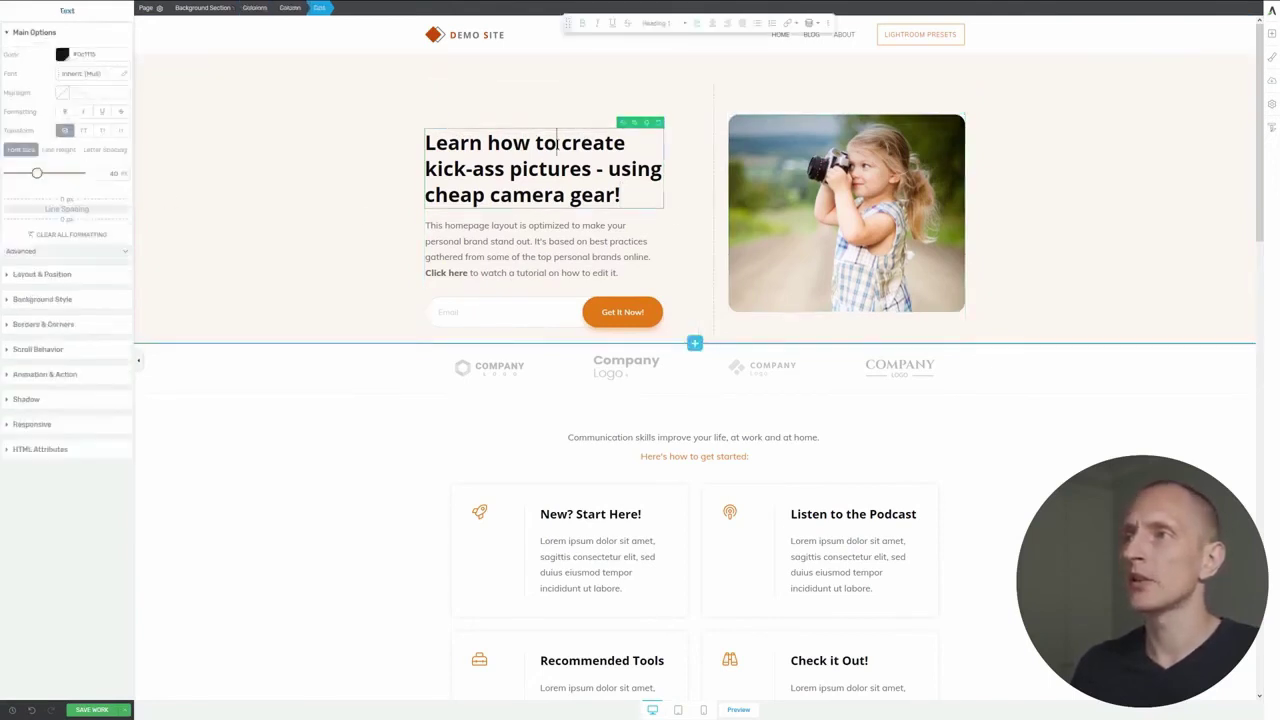
left_click(60, 275)
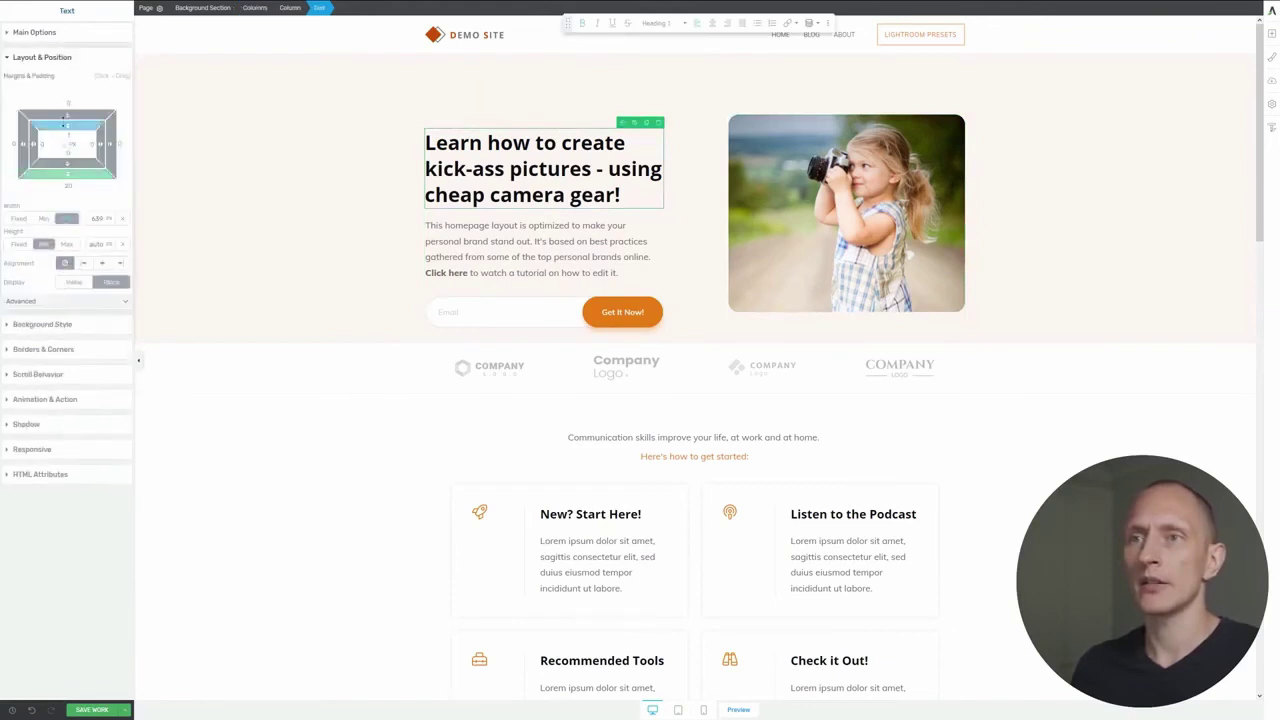
left_click(506, 120)
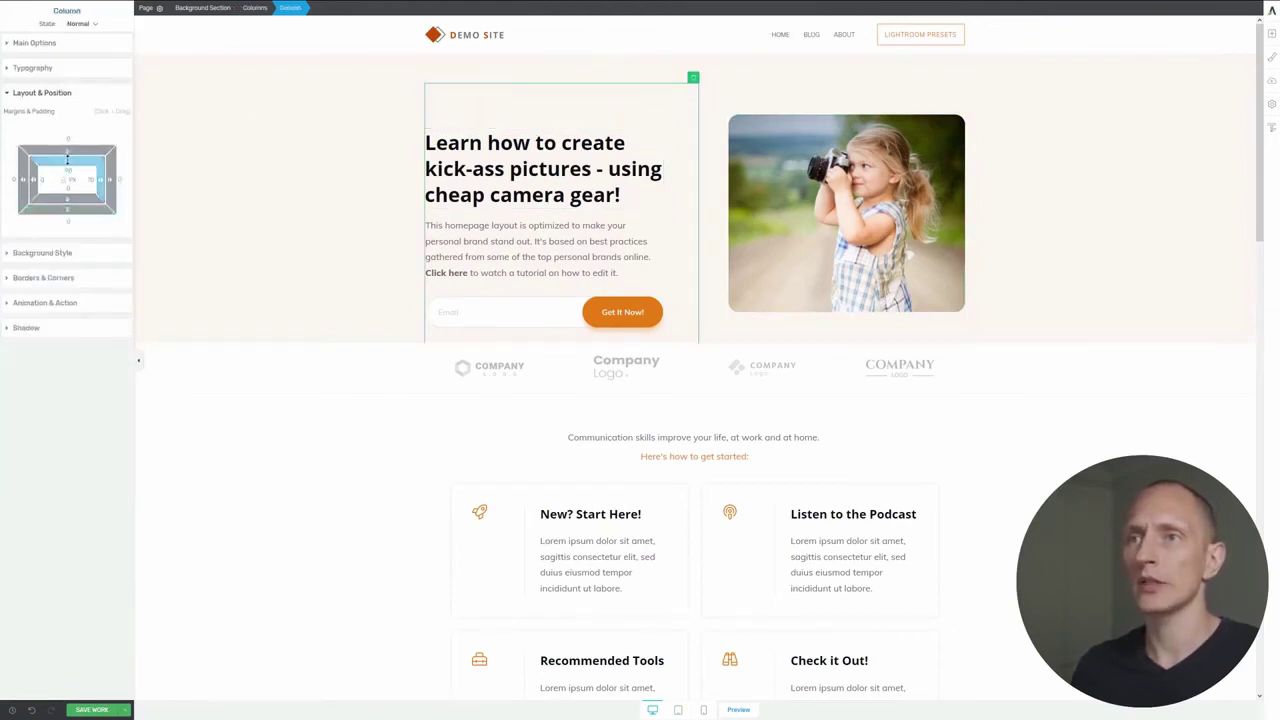
left_click_drag(67, 158, 62, 95)
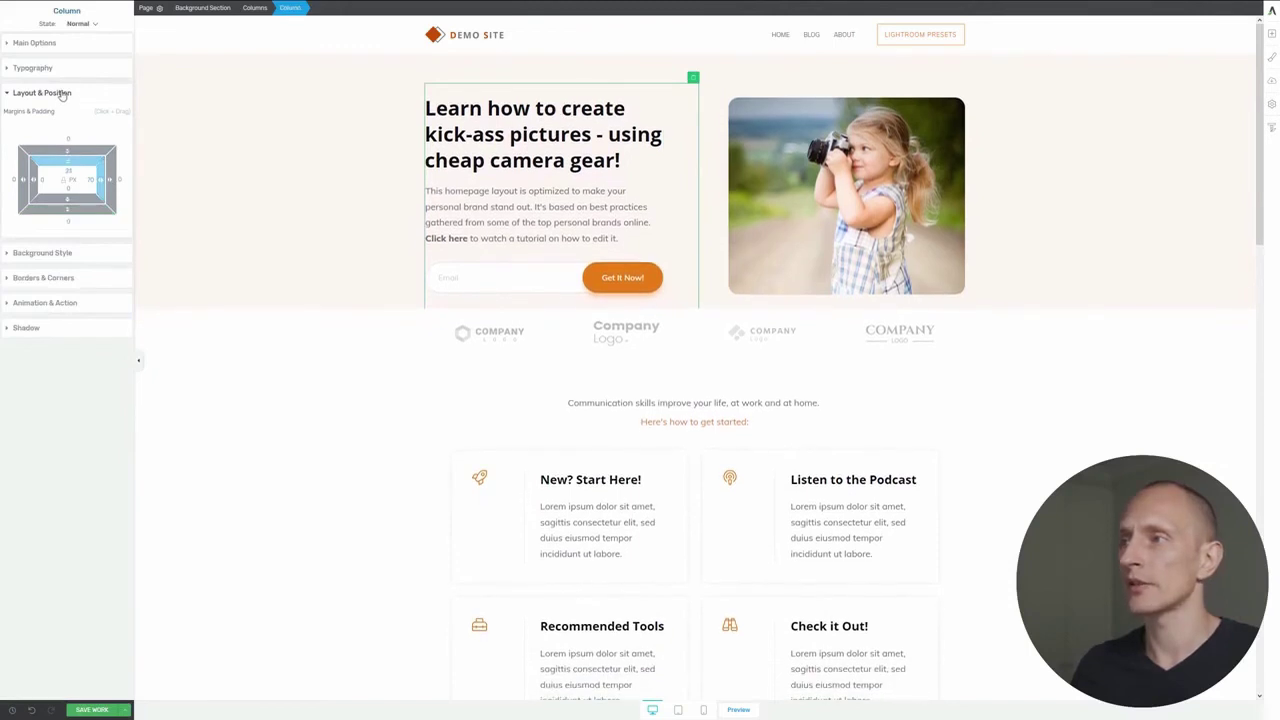
left_click(323, 209)
left_click_drag(72, 266, 61, 233)
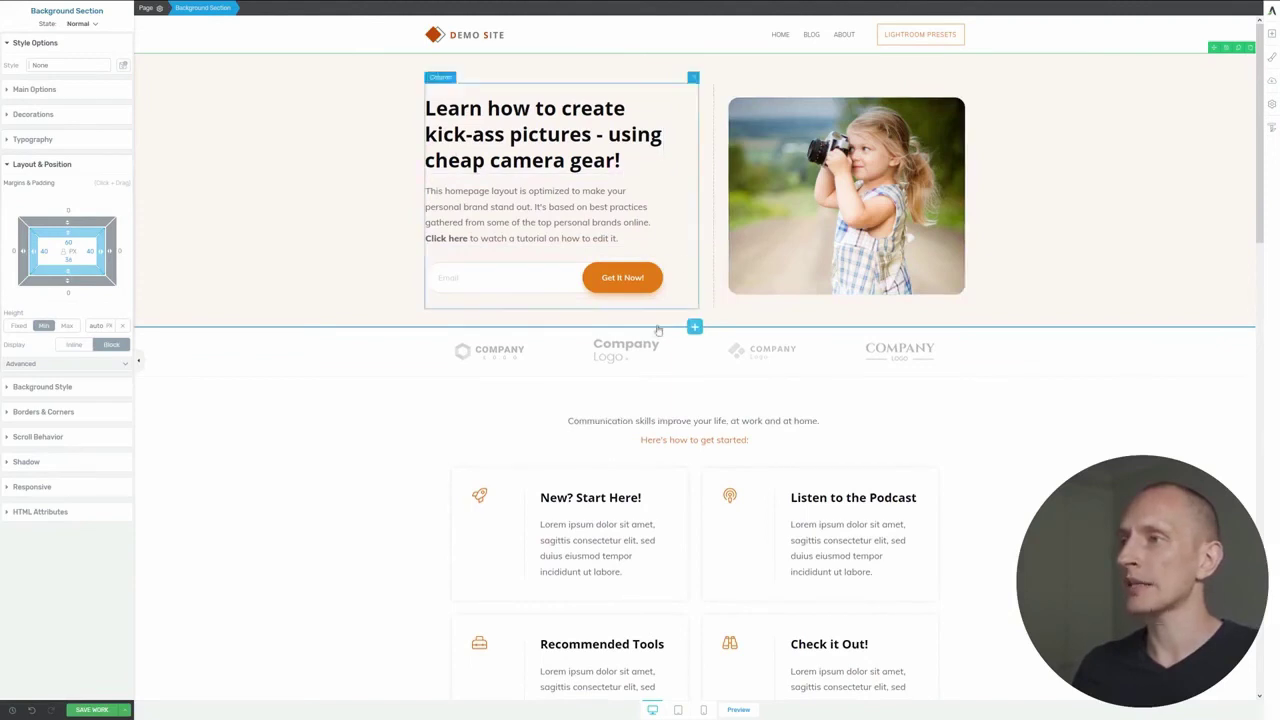
- Connect the hero's email sign-up form to Mailchimp through the API, using the BloggerSauce Newsletters mailing list with single opt-in
left_click(490, 282)
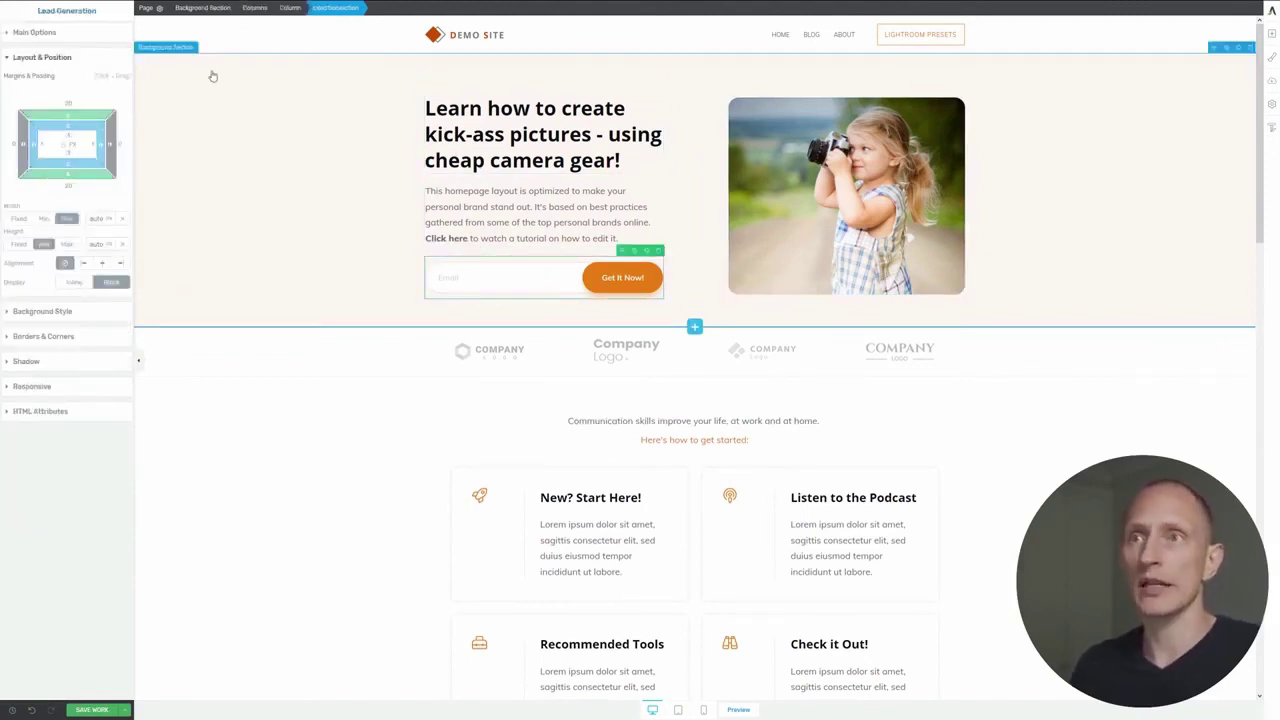
left_click(36, 32)
left_click(85, 96)
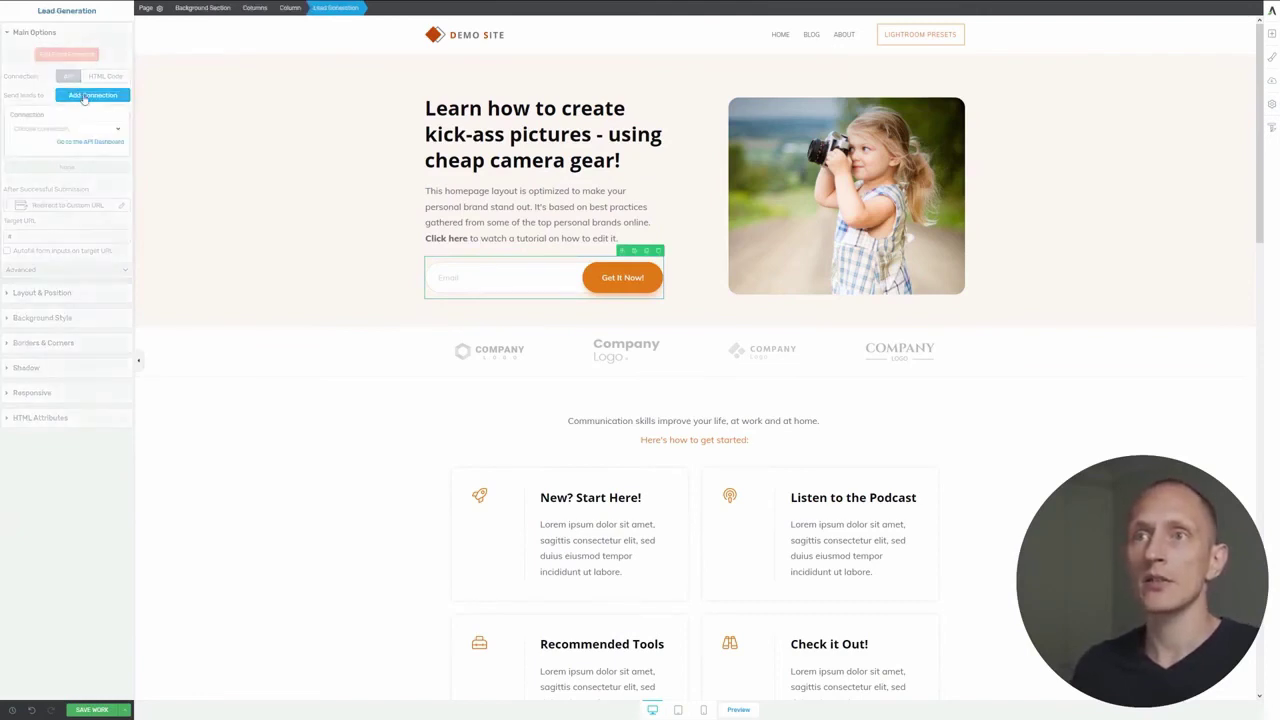
left_click(77, 128)
left_click(55, 170)
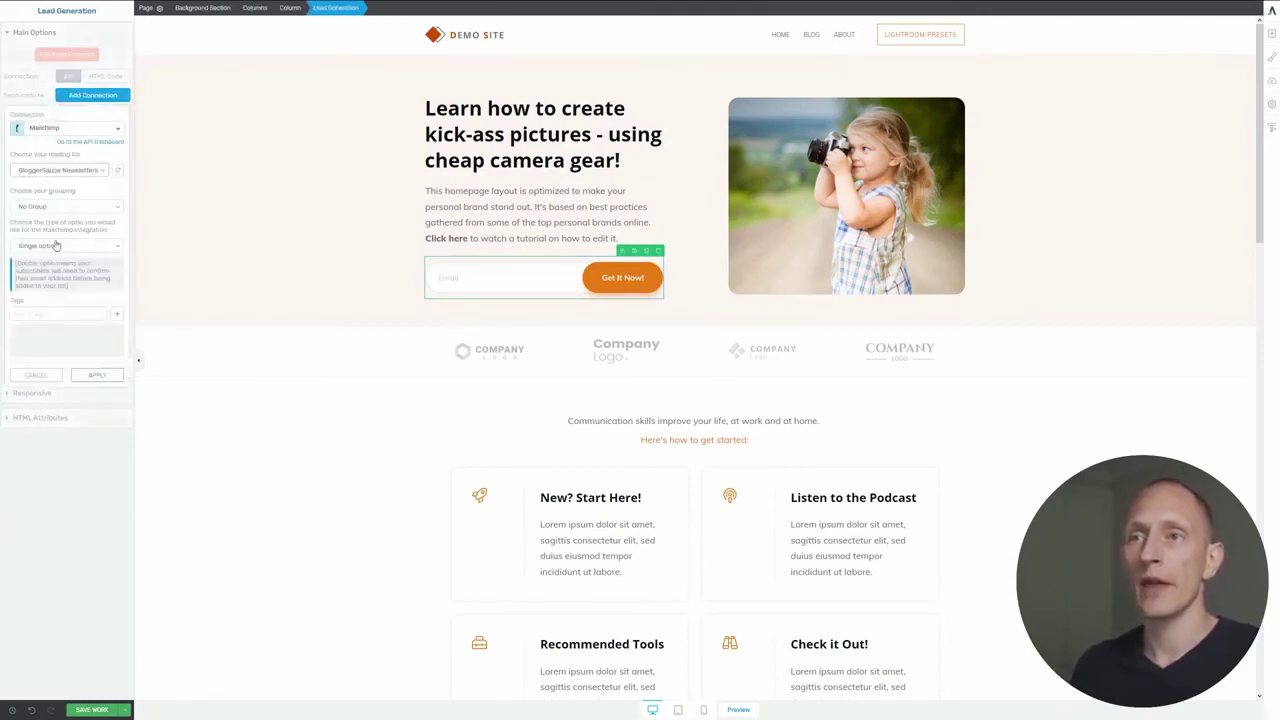
left_click(93, 376)
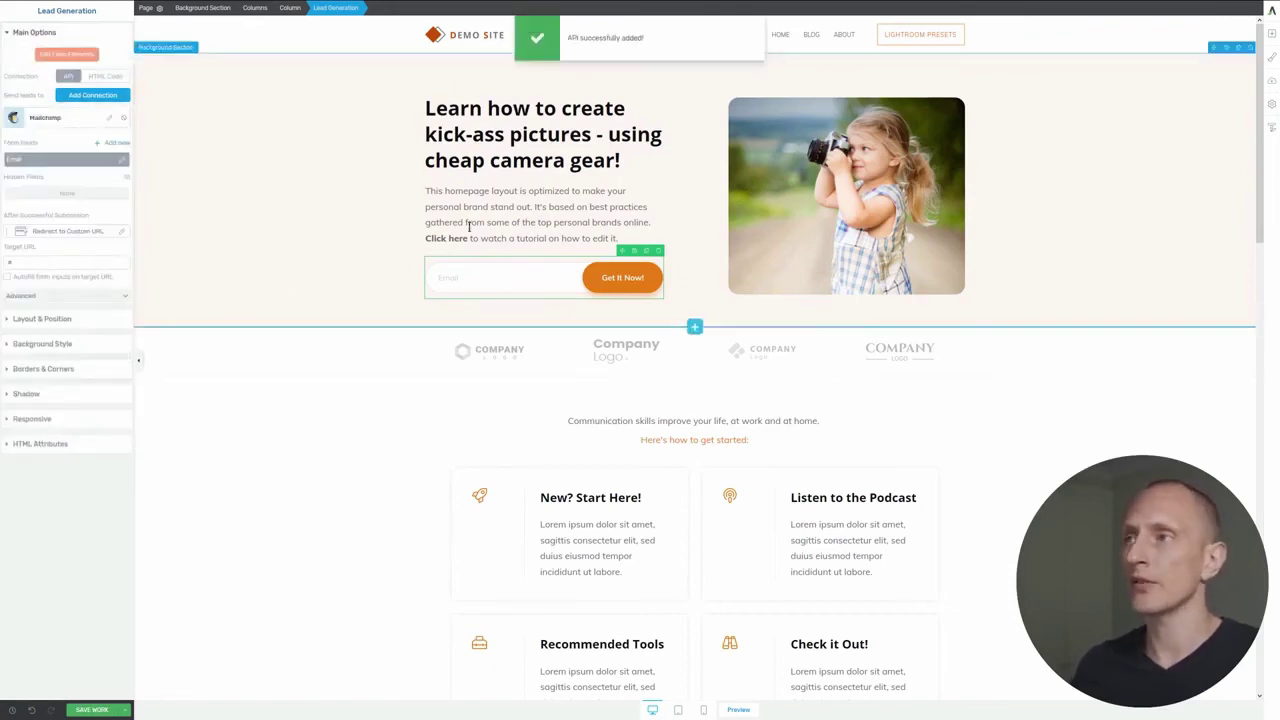
- Replace the About Me content box's background image with the media library photo of the man in a black T-shirt with folded arms
scroll(571, 322, "down", 2)
scroll(571, 322, "down", 10)
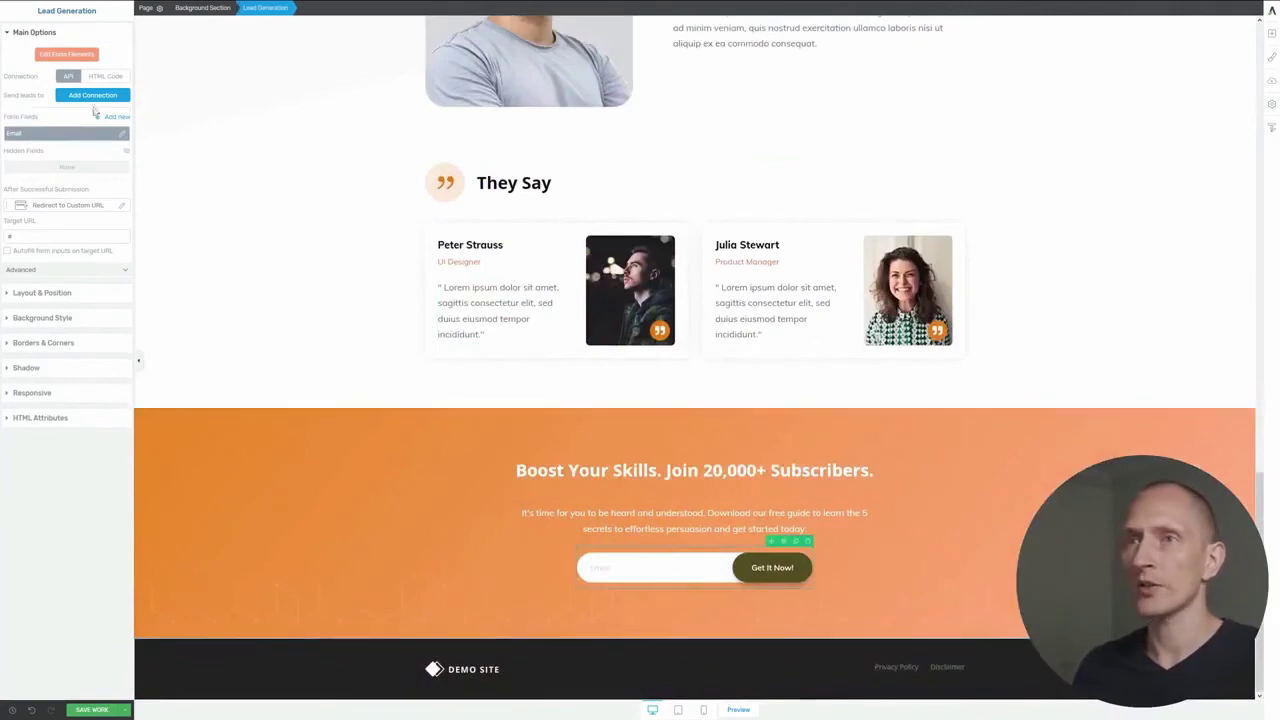
left_click(334, 283)
scroll(336, 284, "up", 4)
scroll(337, 283, "up", 5)
scroll(337, 283, "down", 4)
scroll(337, 283, "down", 2)
left_click(497, 250)
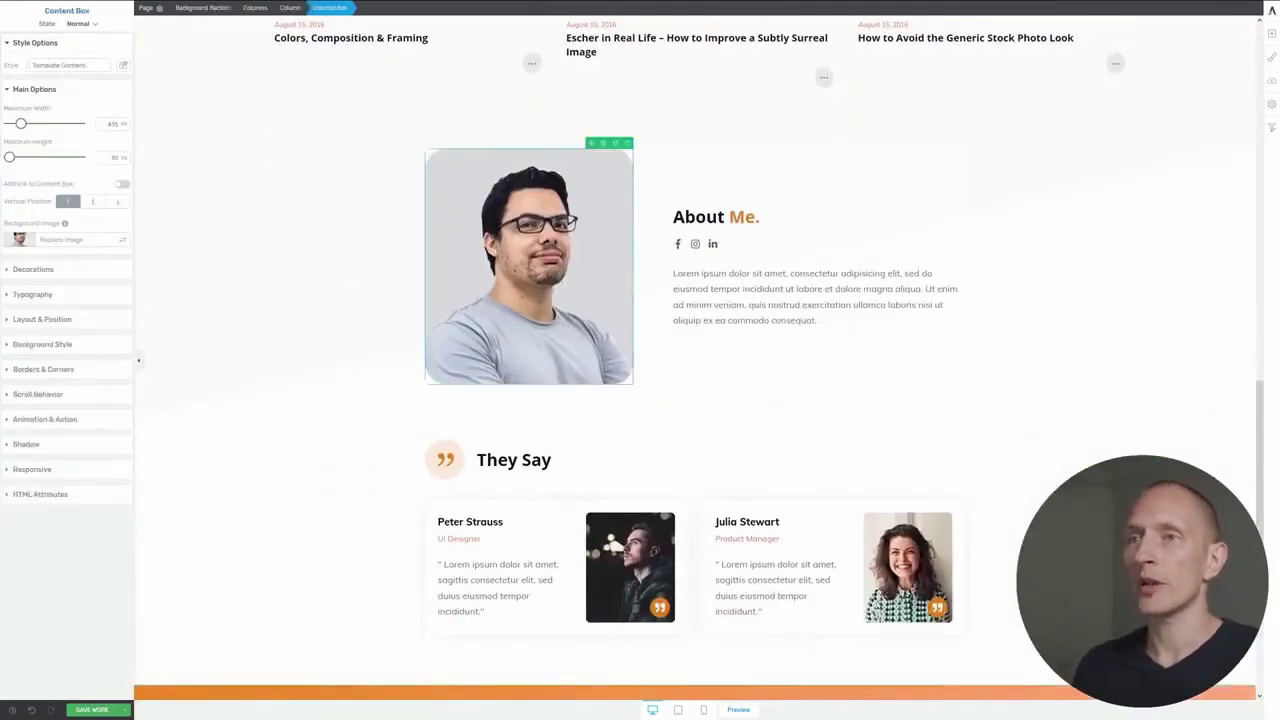
left_click(63, 242)
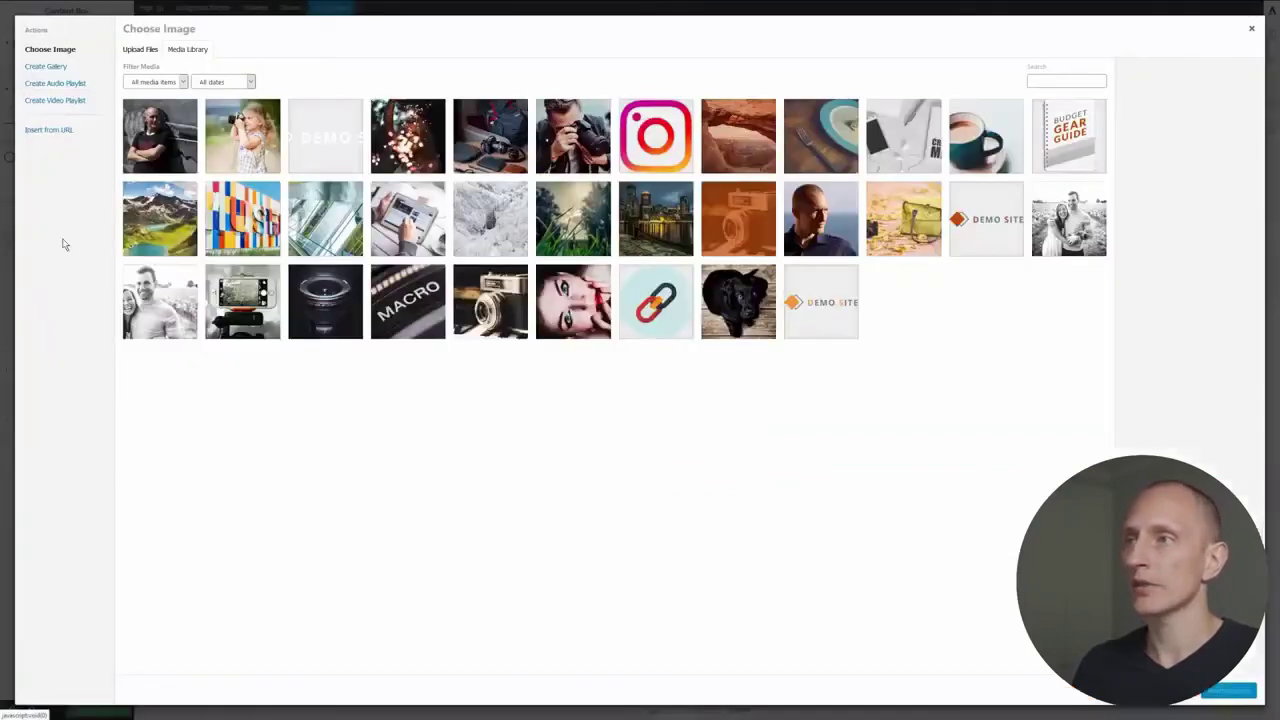
left_click(183, 148)
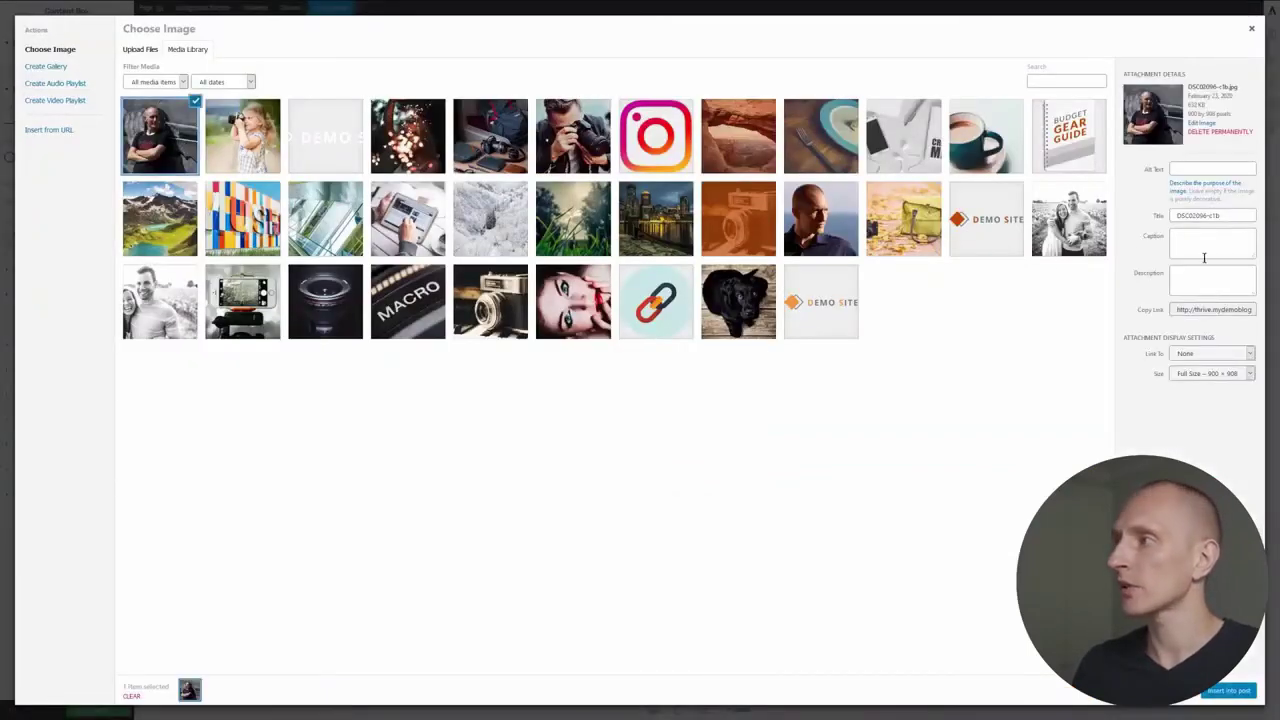
left_click(1228, 690)
- Insert the Product Features page block with the ebook cover, from the Product Highlight category, directly above the blog posts section
scroll(869, 449, "up", 6)
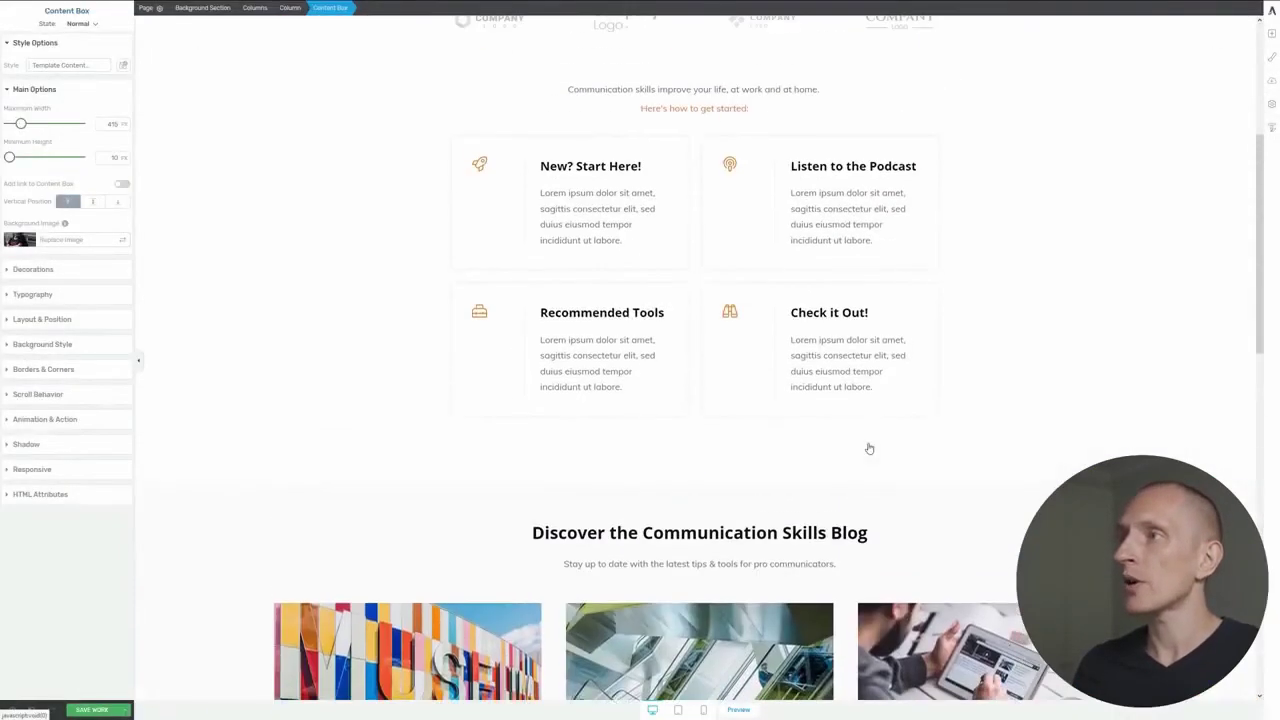
scroll(705, 445, "up", 4)
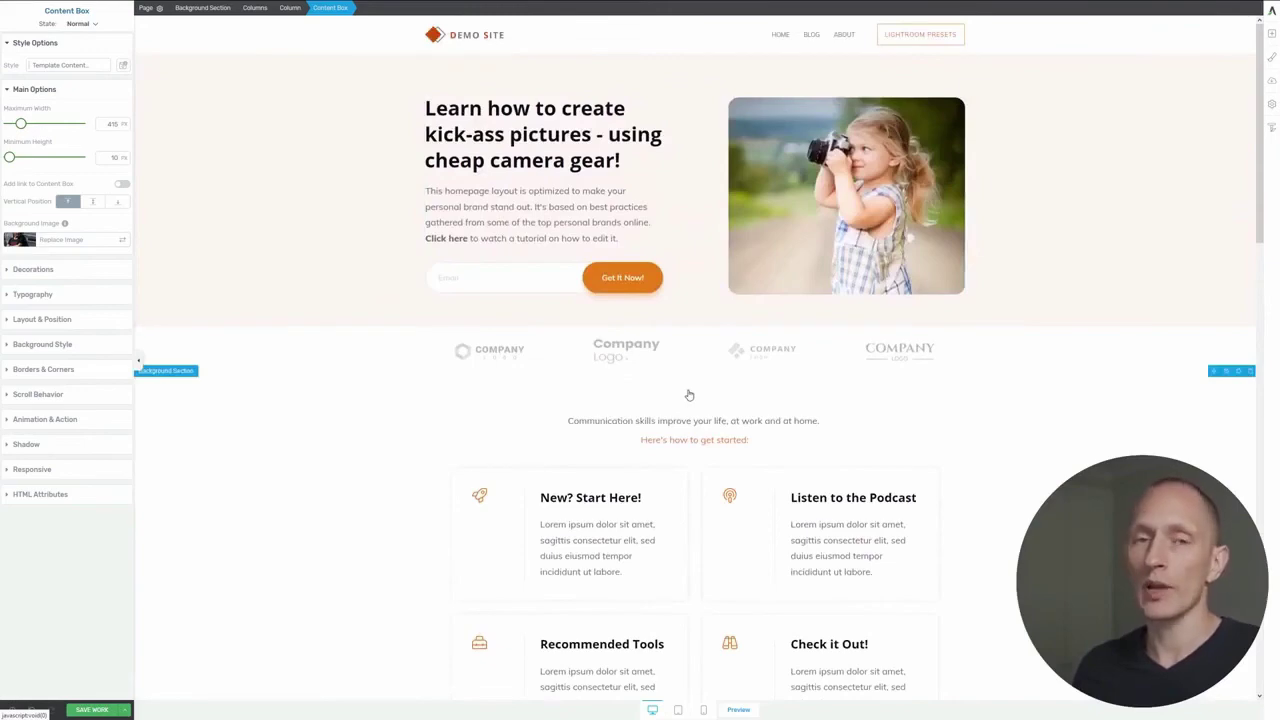
scroll(689, 395, "down", 4)
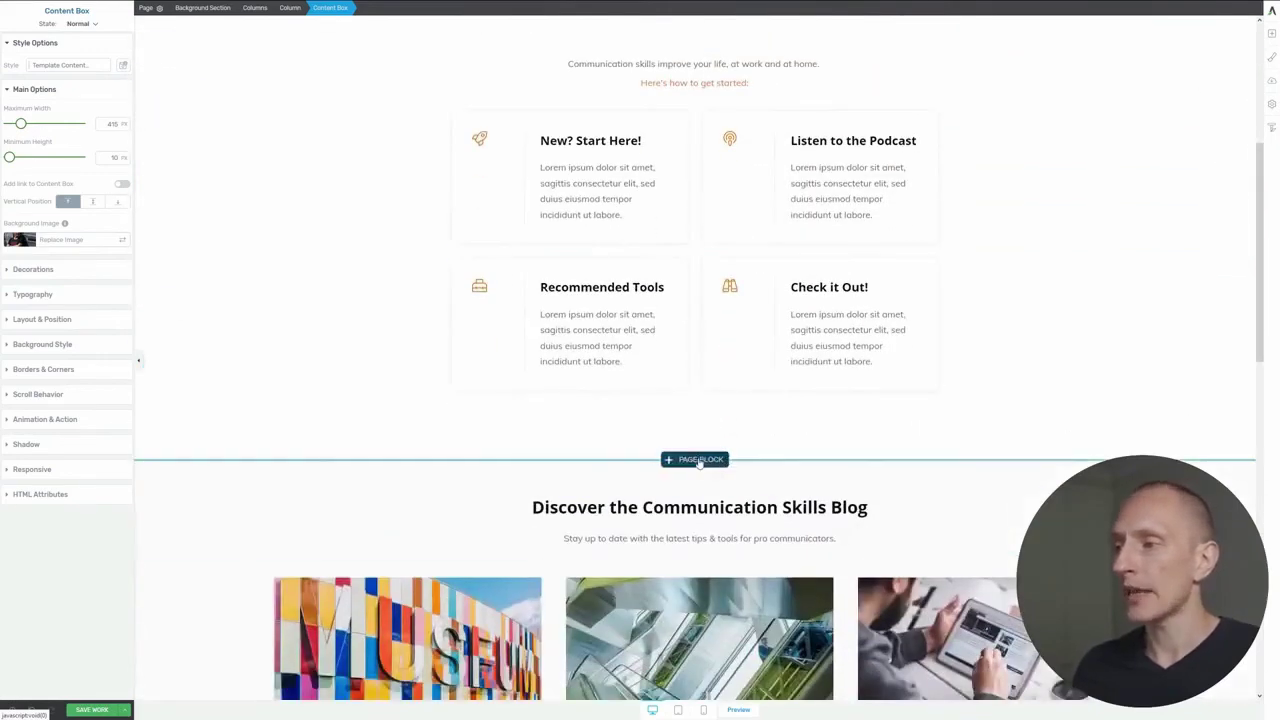
scroll(698, 460, "up", 2)
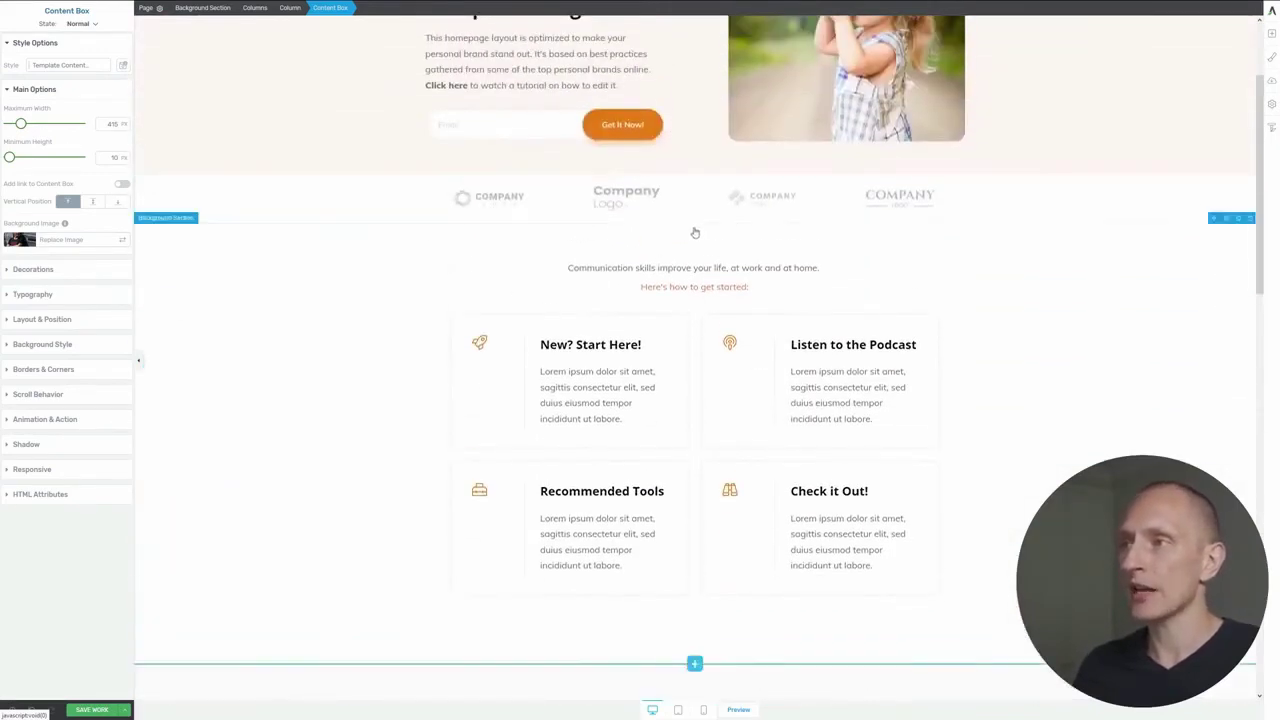
left_click(700, 664)
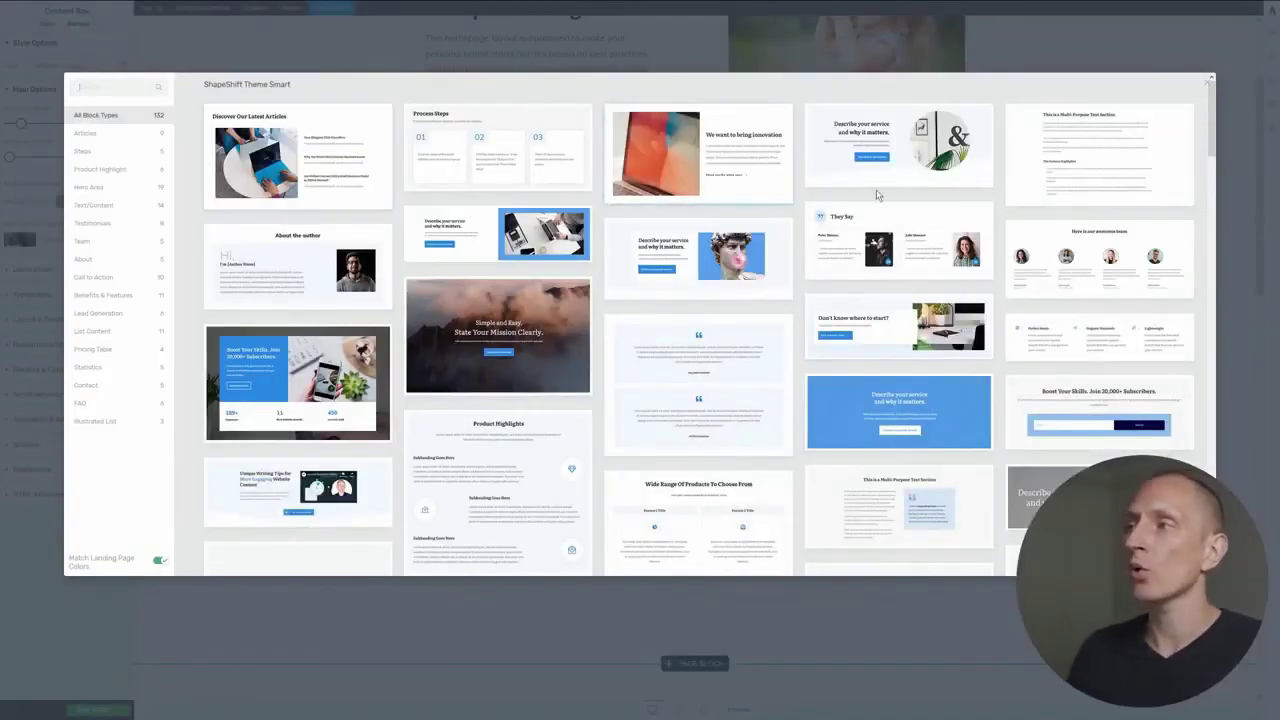
scroll(878, 192, "down", 3)
scroll(878, 193, "down", 10)
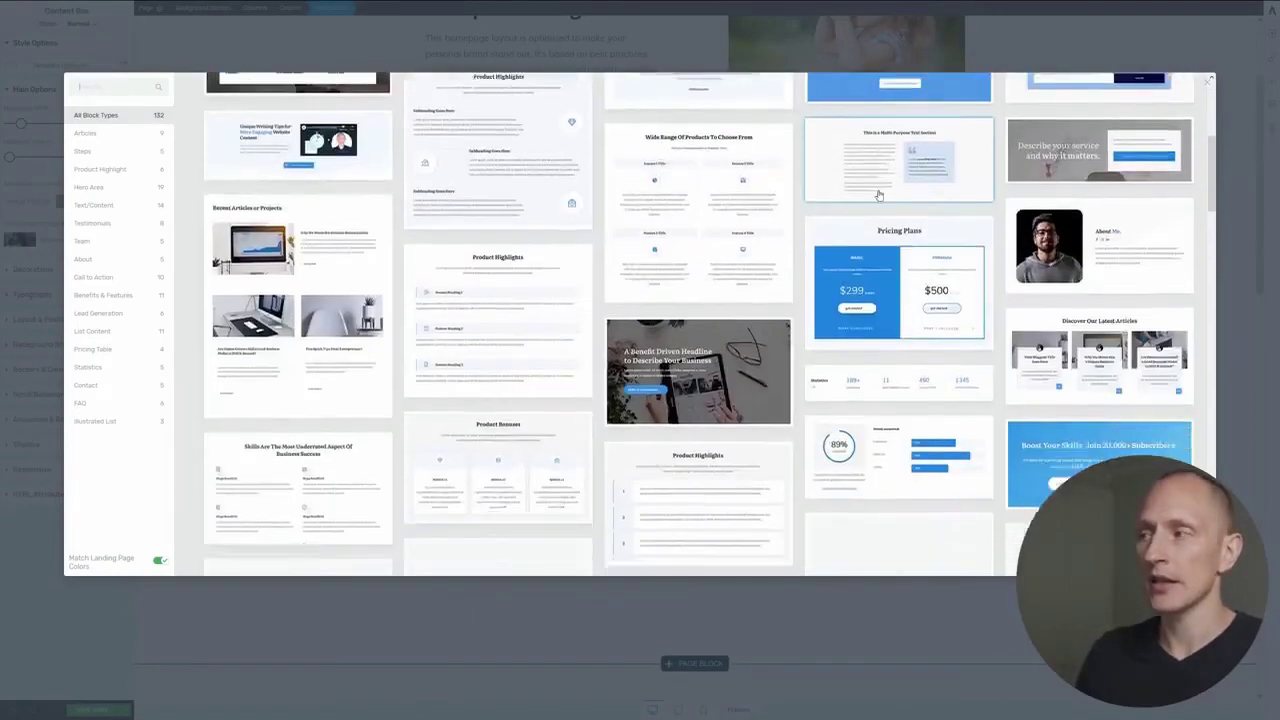
scroll(878, 193, "down", 2)
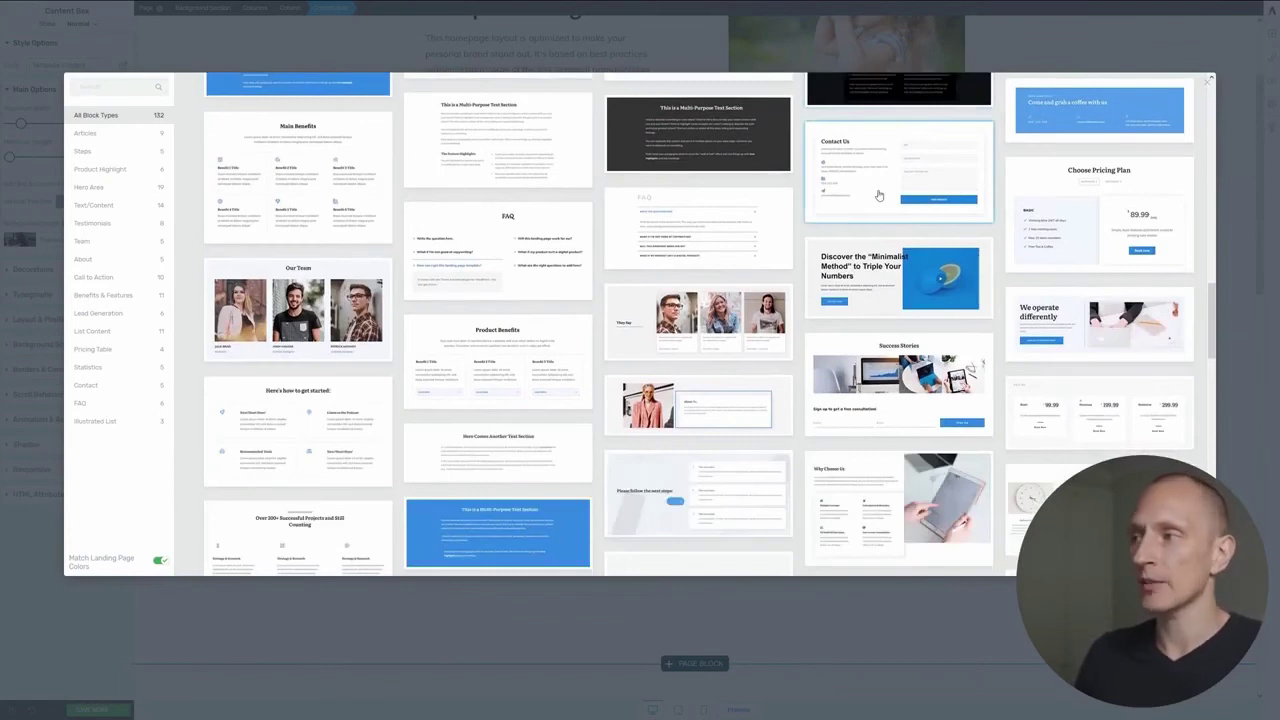
scroll(480, 180, "up", 5)
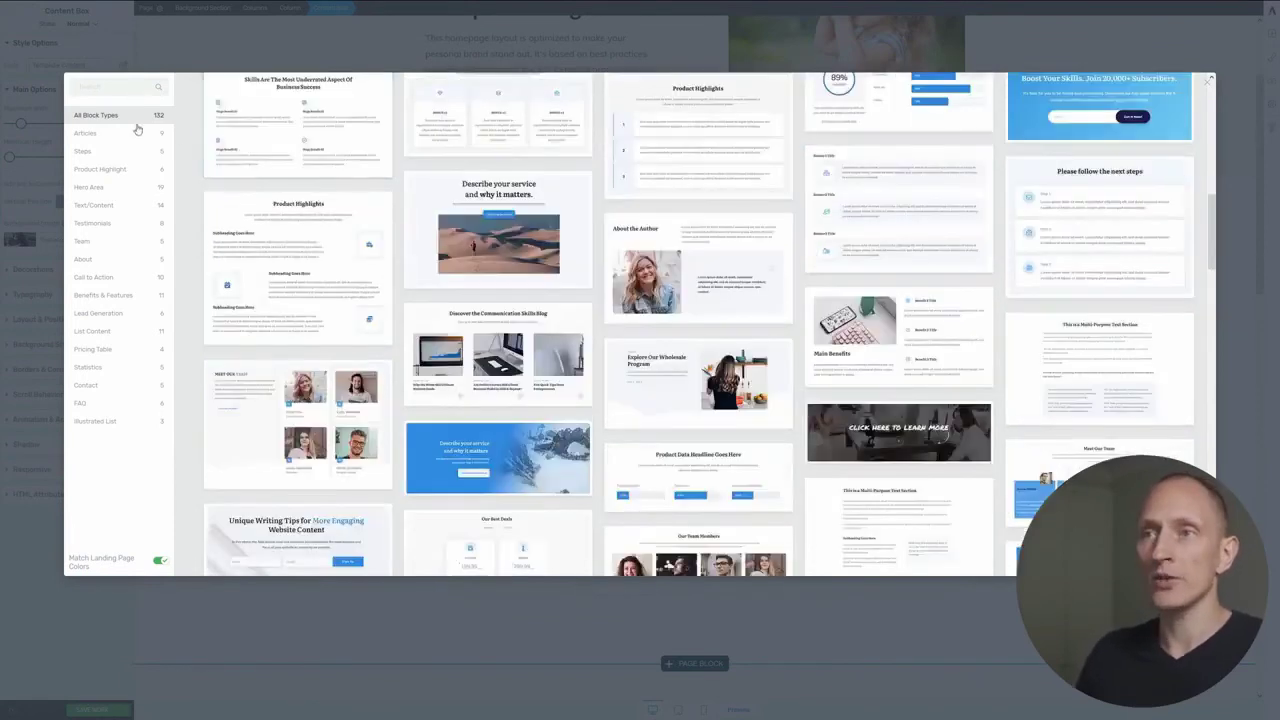
left_click(100, 169)
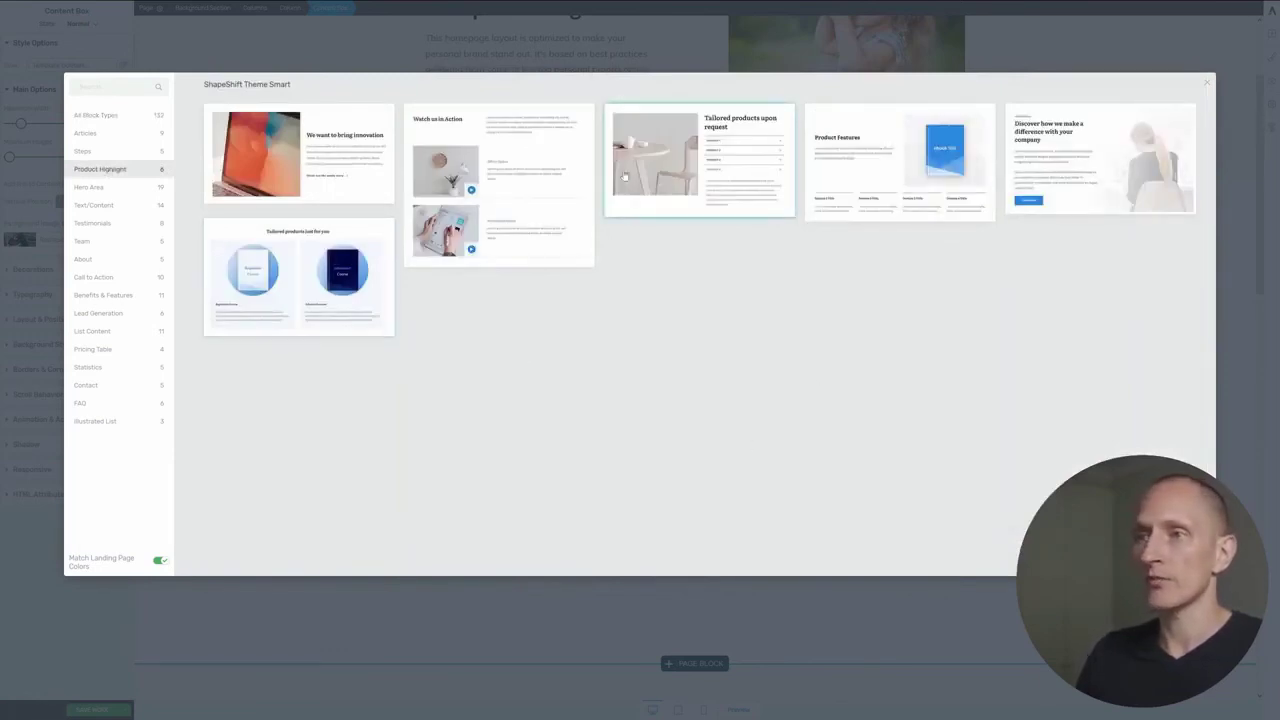
left_click(886, 152)
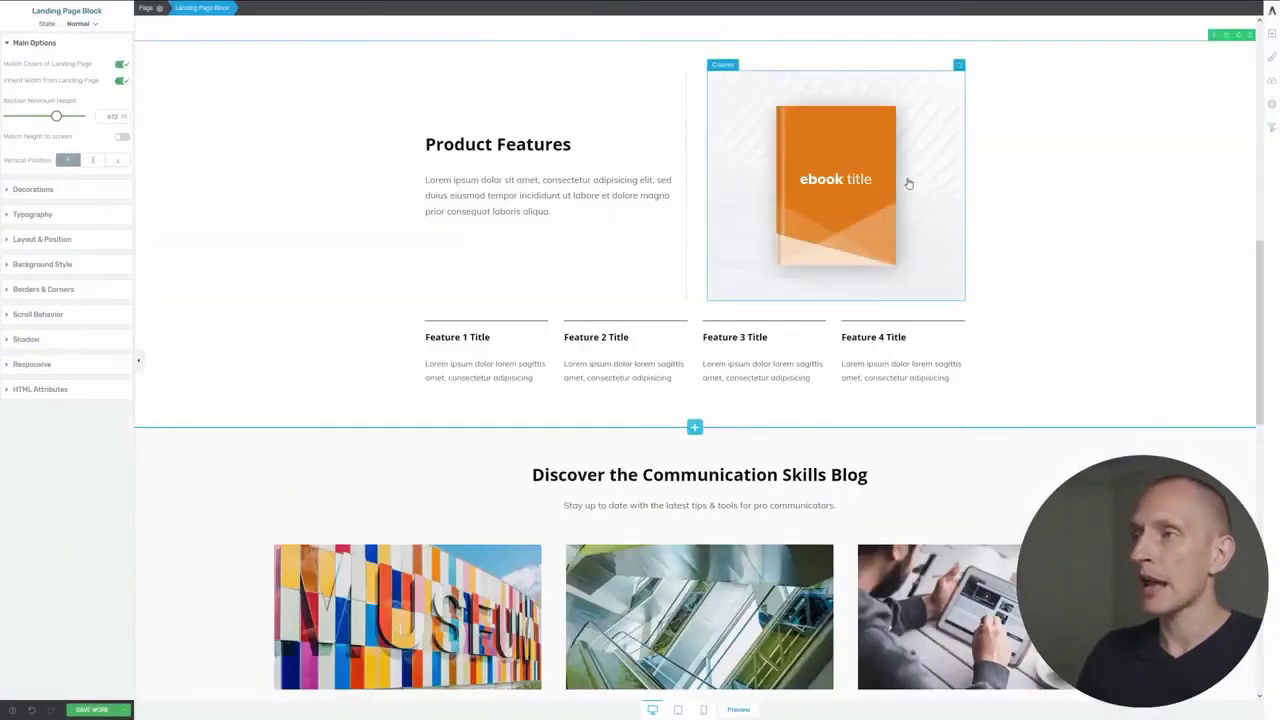
- Examine the Product Features block's ebook title and feature titles, plus the heading of the subscriber section above the footer
scroll(1038, 209, "up", 2)
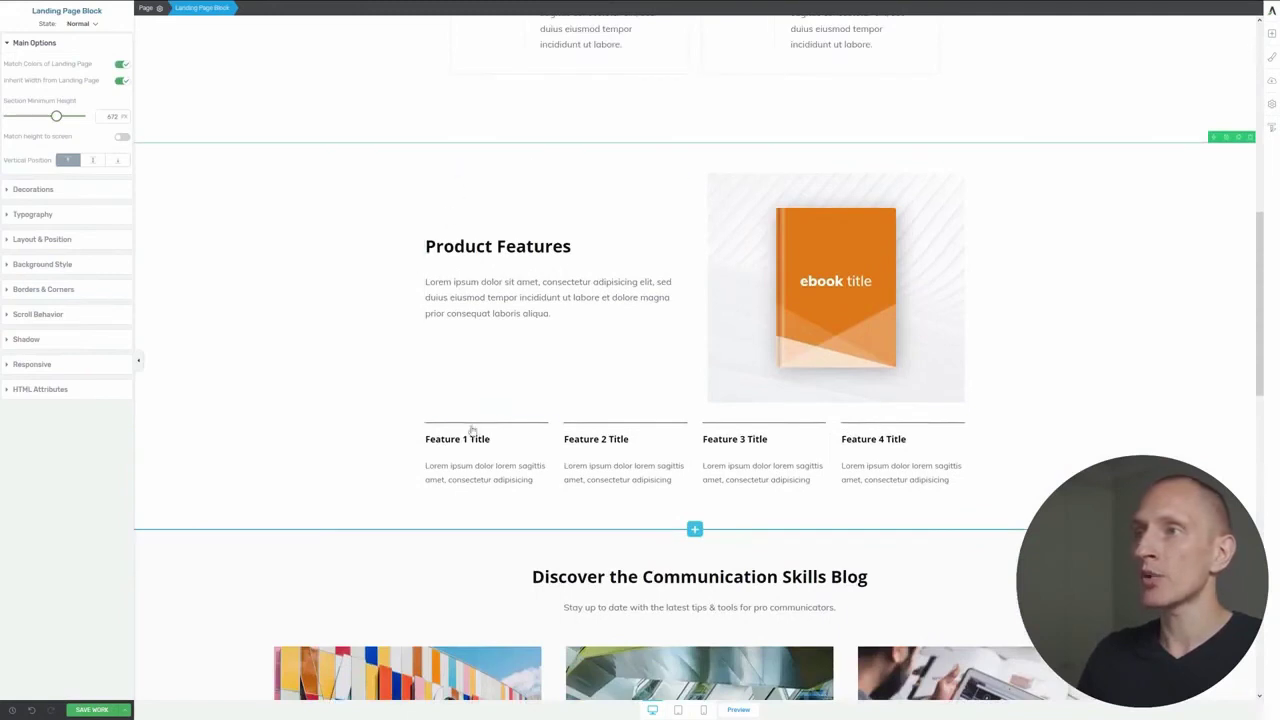
left_click(830, 228)
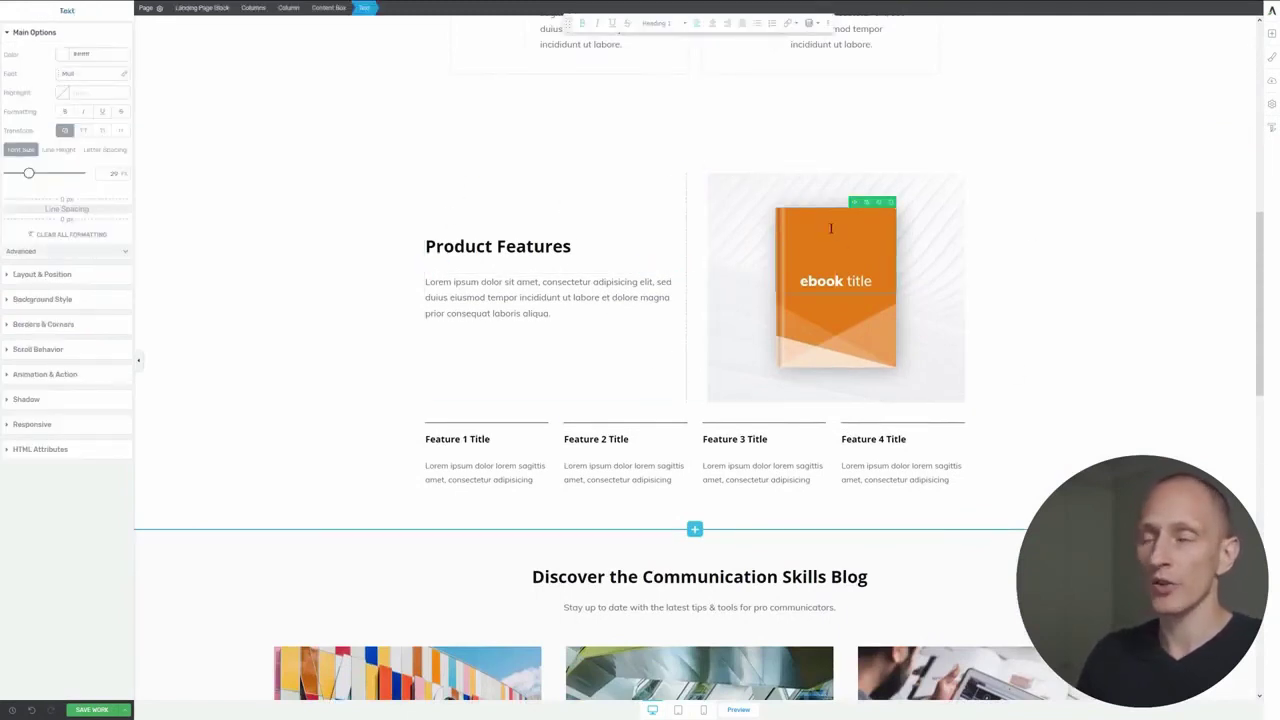
left_click(730, 445)
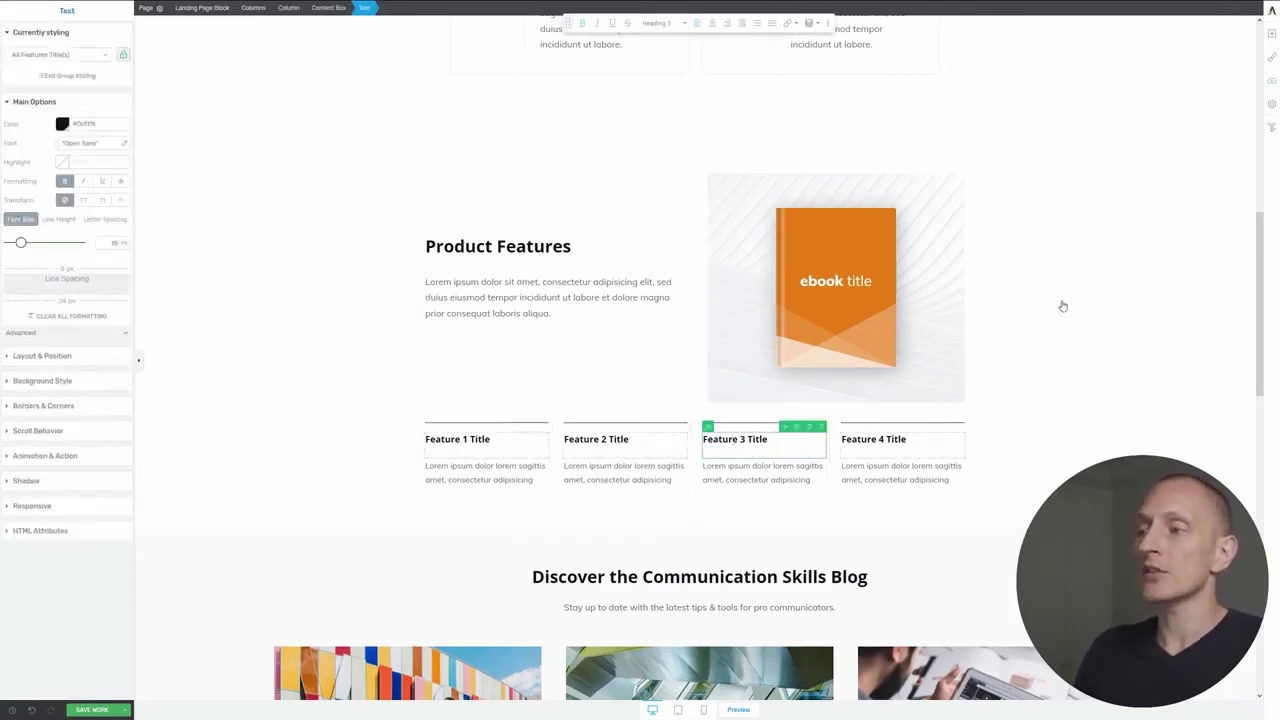
scroll(1063, 306, "down", 10)
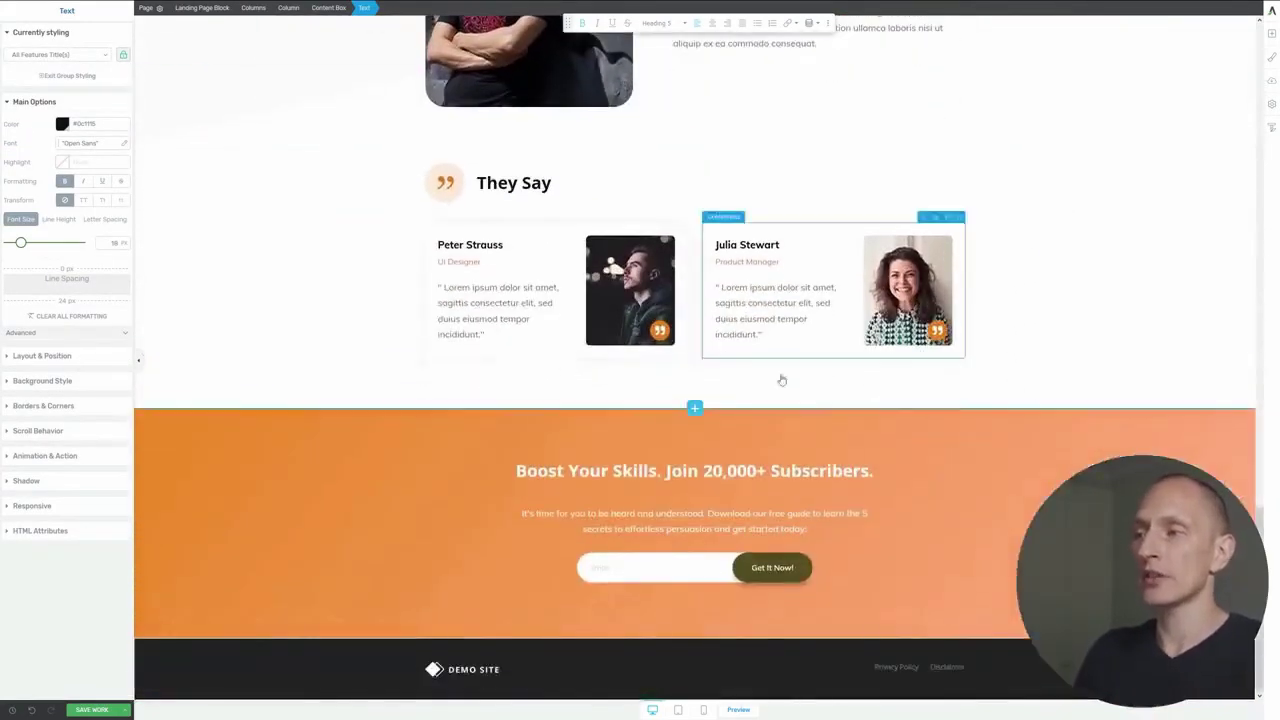
left_click(667, 476)
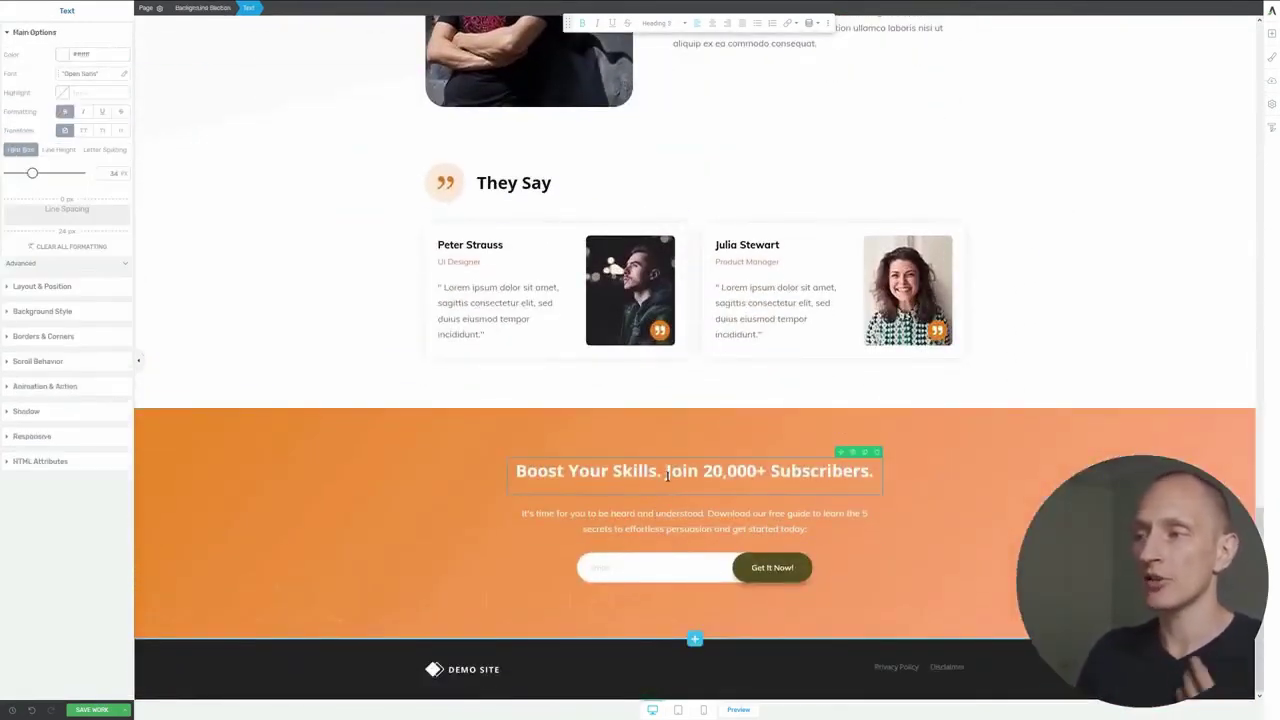
scroll(767, 507, "up", 10)
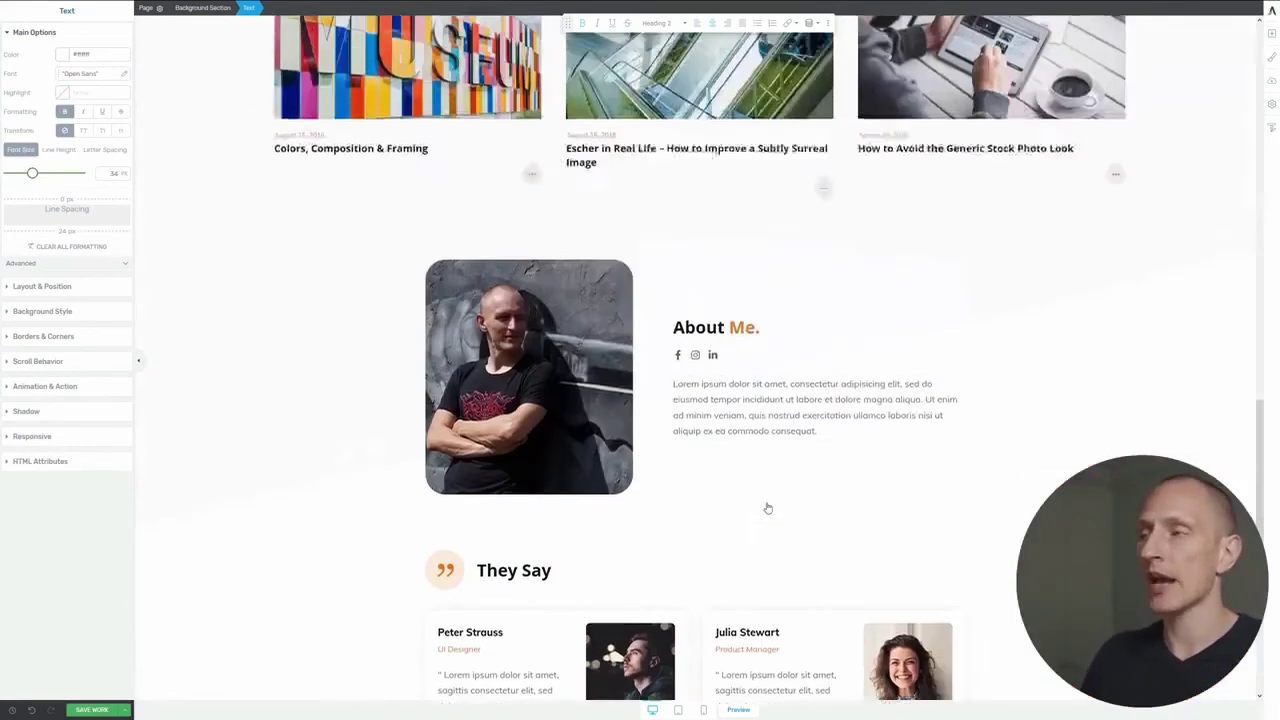
scroll(768, 509, "up", 4)
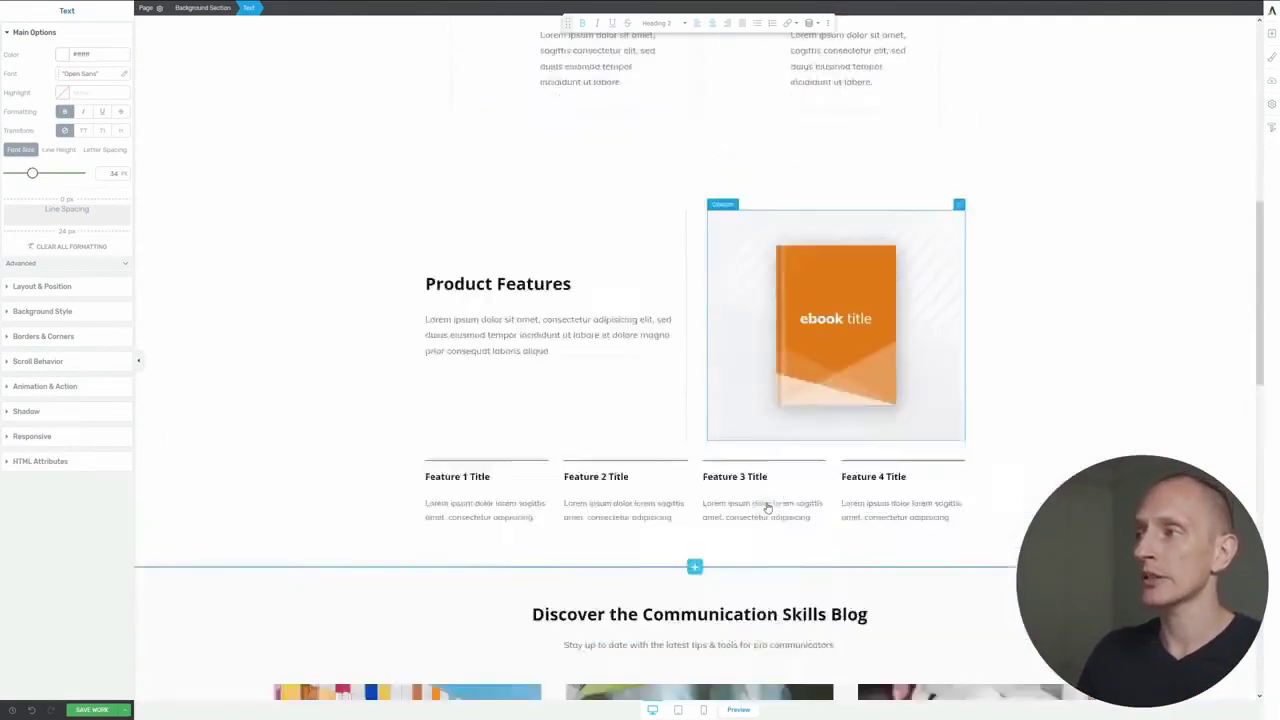
- Filter the blog section's post list with a category rule that displays posts belonging to Photography Tutorials, and save the query
scroll(600, 505, "down", 3)
scroll(600, 505, "down", 3)
left_click(380, 352)
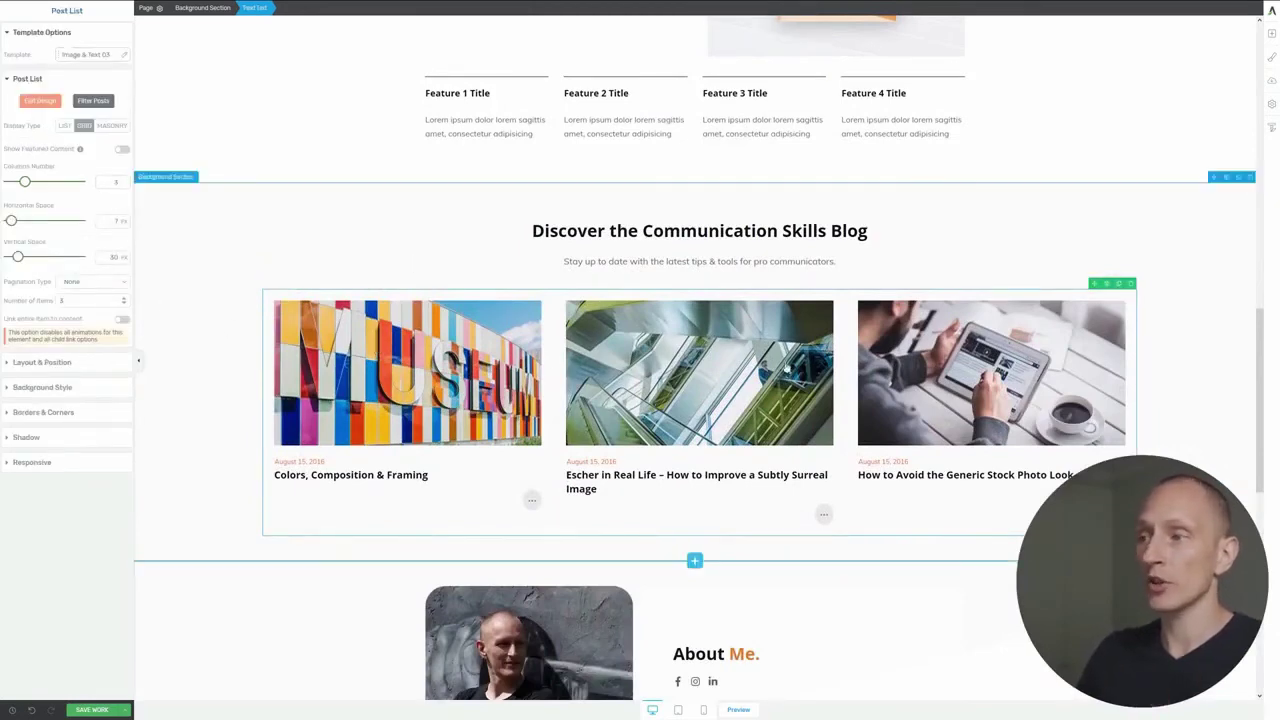
left_click(93, 102)
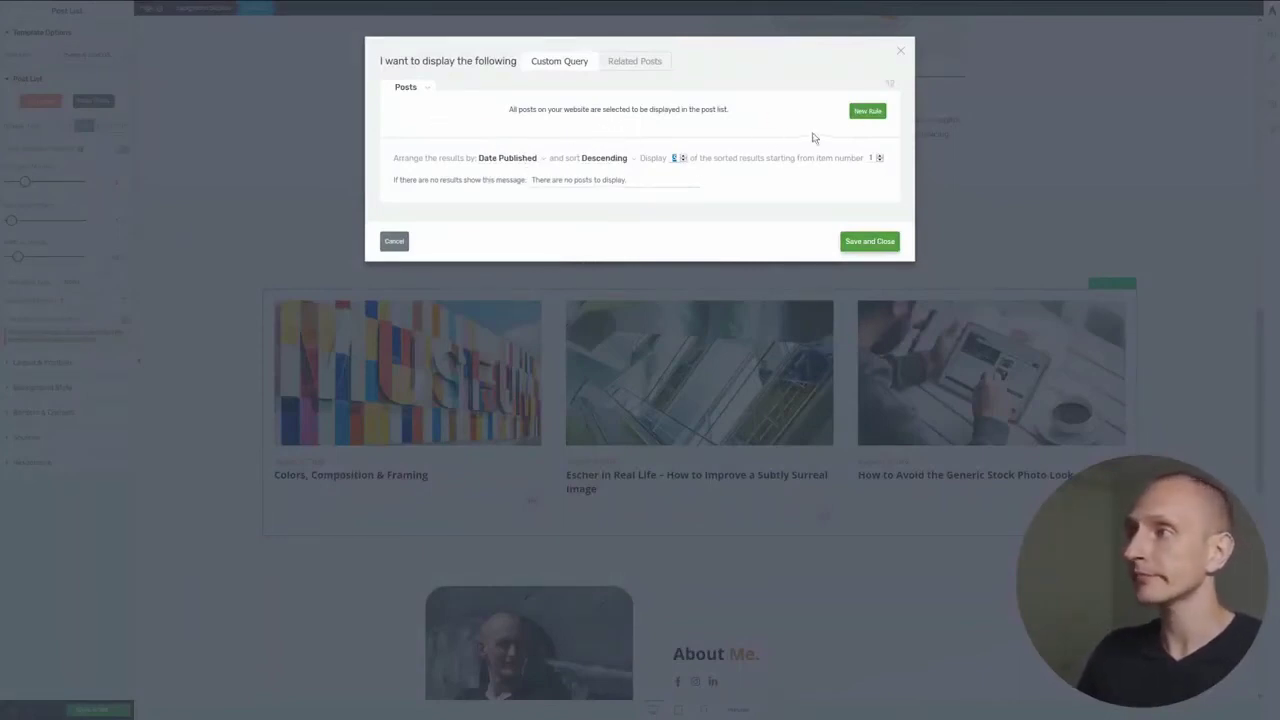
left_click(866, 112)
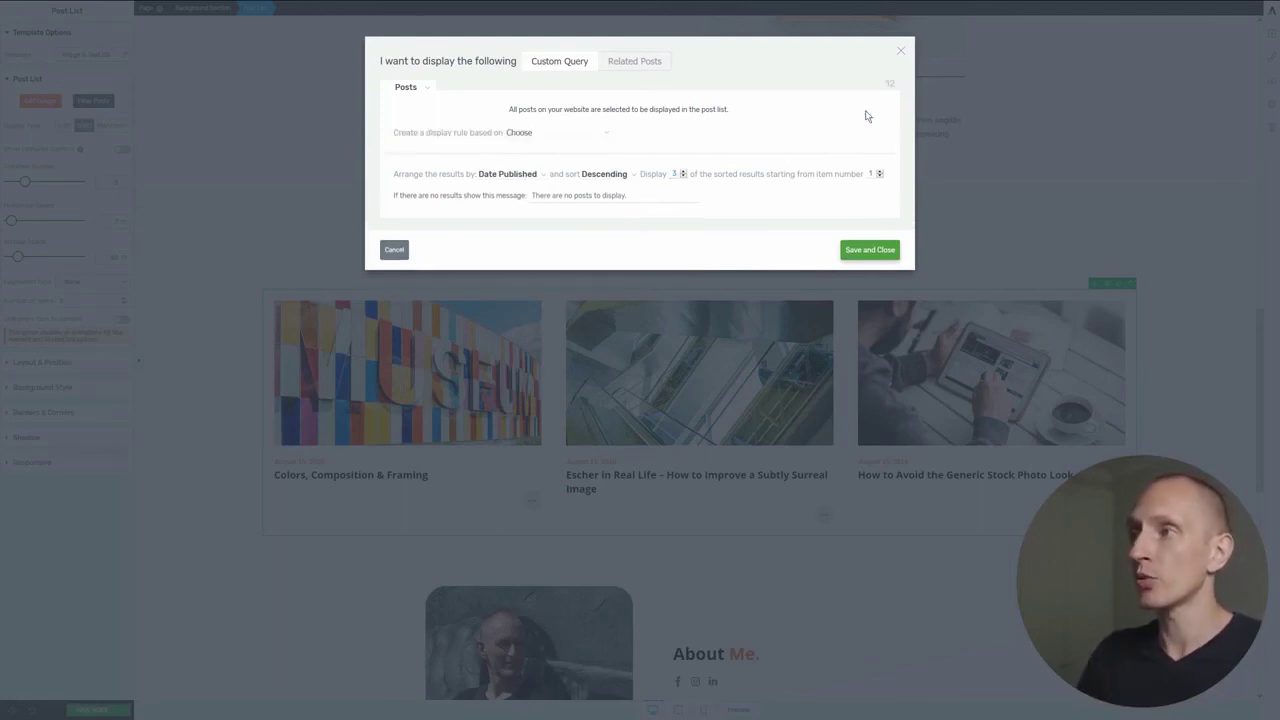
left_click(574, 134)
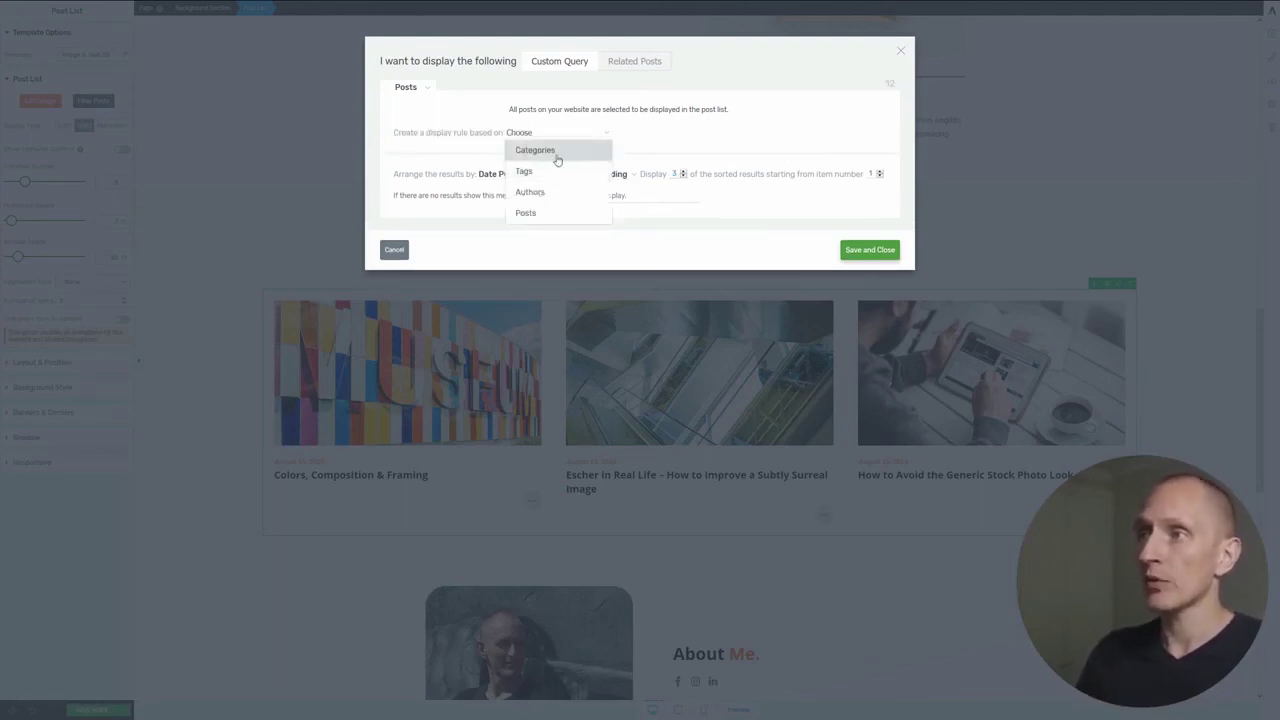
left_click(557, 152)
left_click(675, 115)
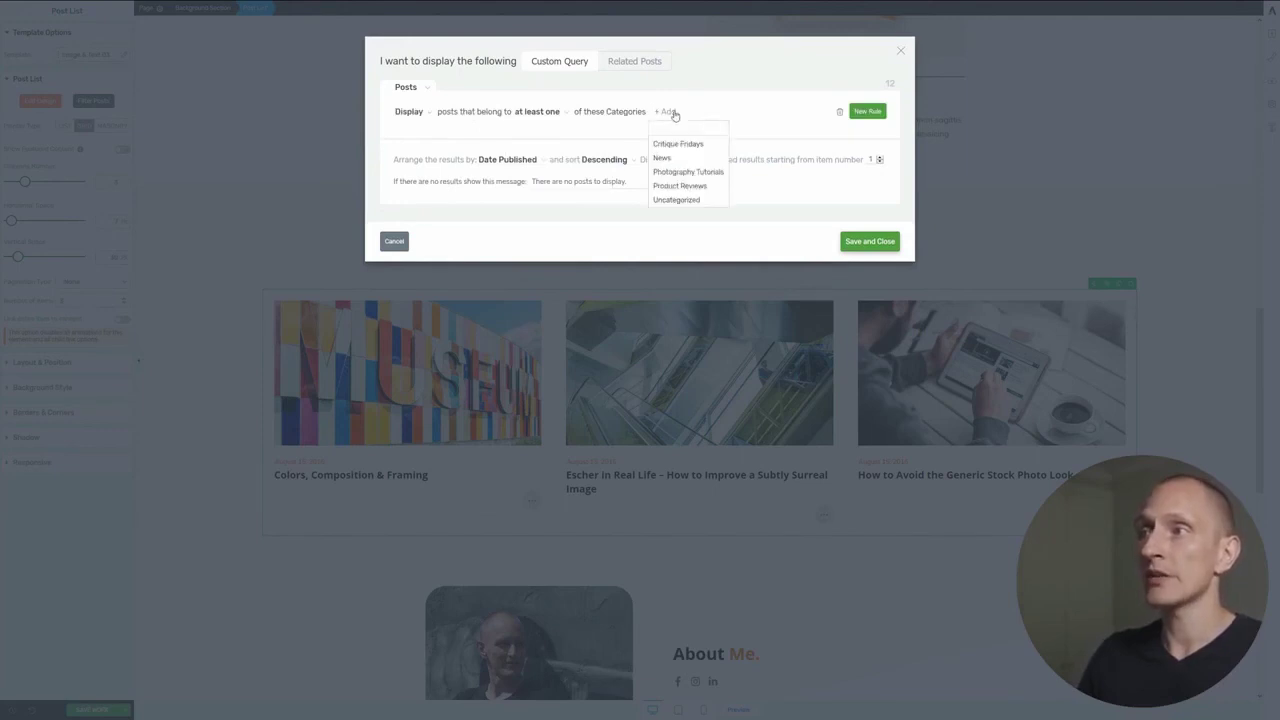
left_click(705, 173)
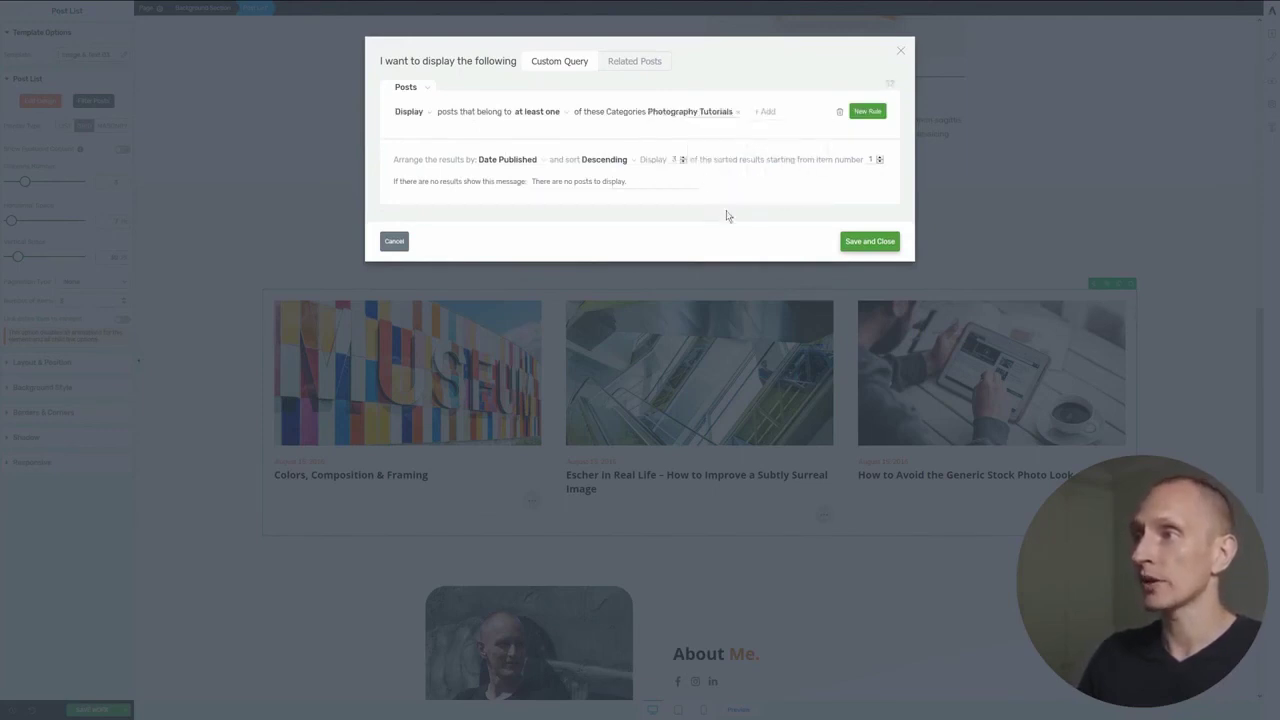
left_click(861, 243)
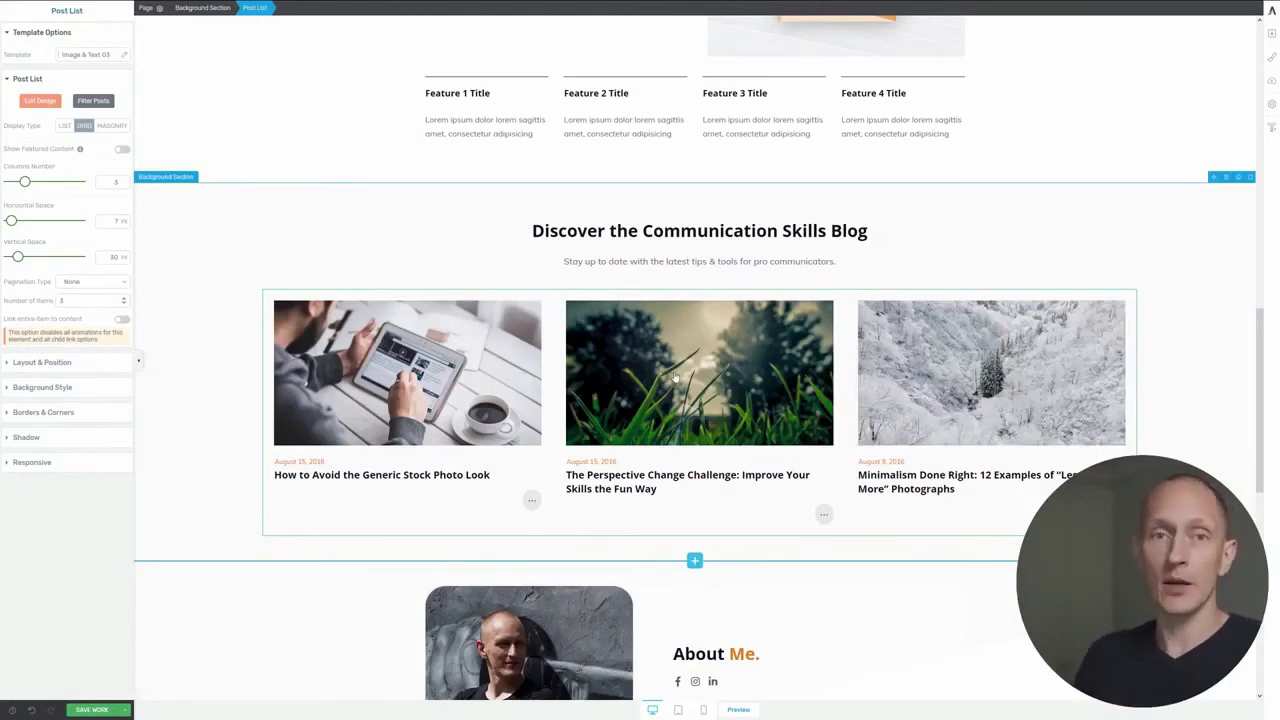
- Delete the background section containing the four get-started boxes beneath the company logos
scroll(675, 377, "up", 10)
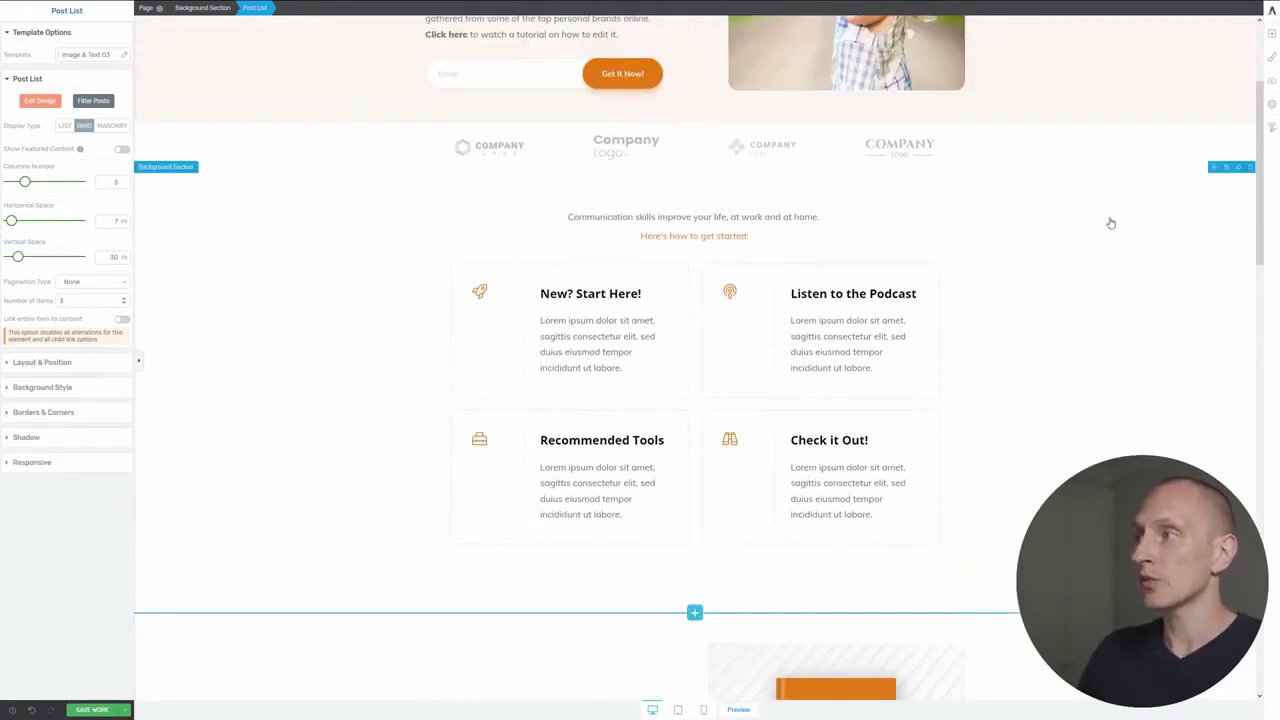
left_click(1108, 223)
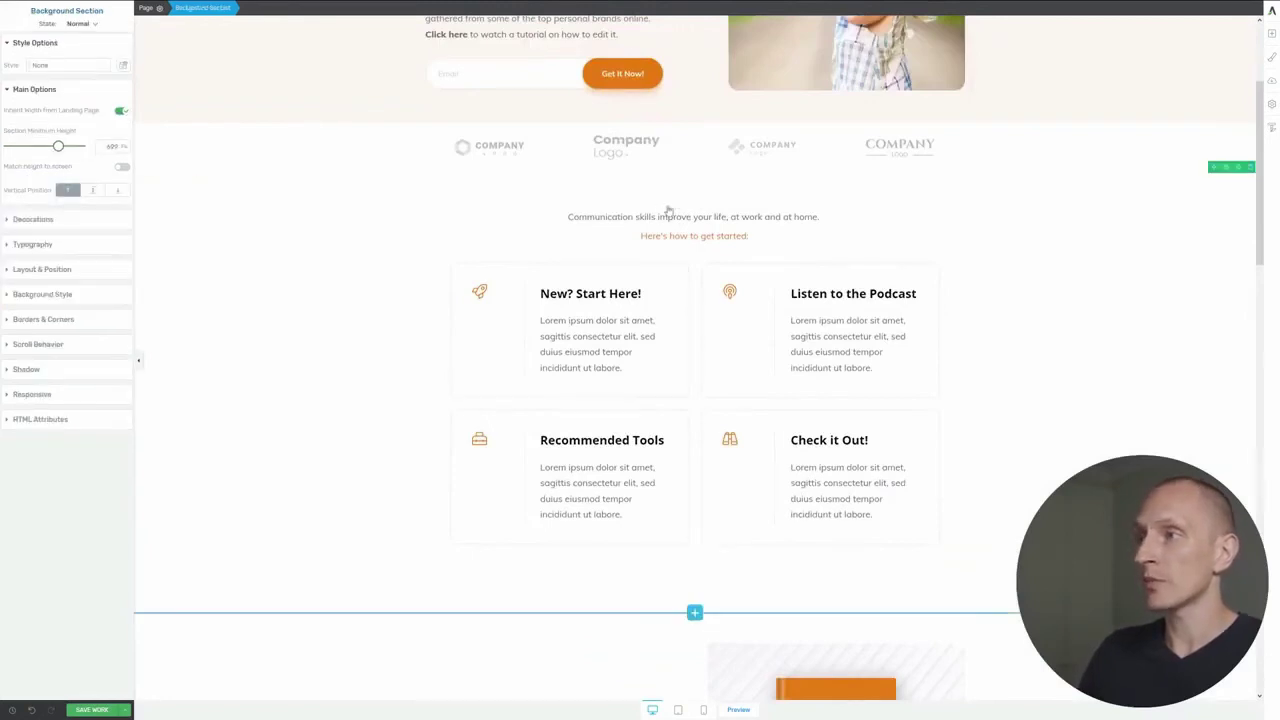
left_click(1250, 167)
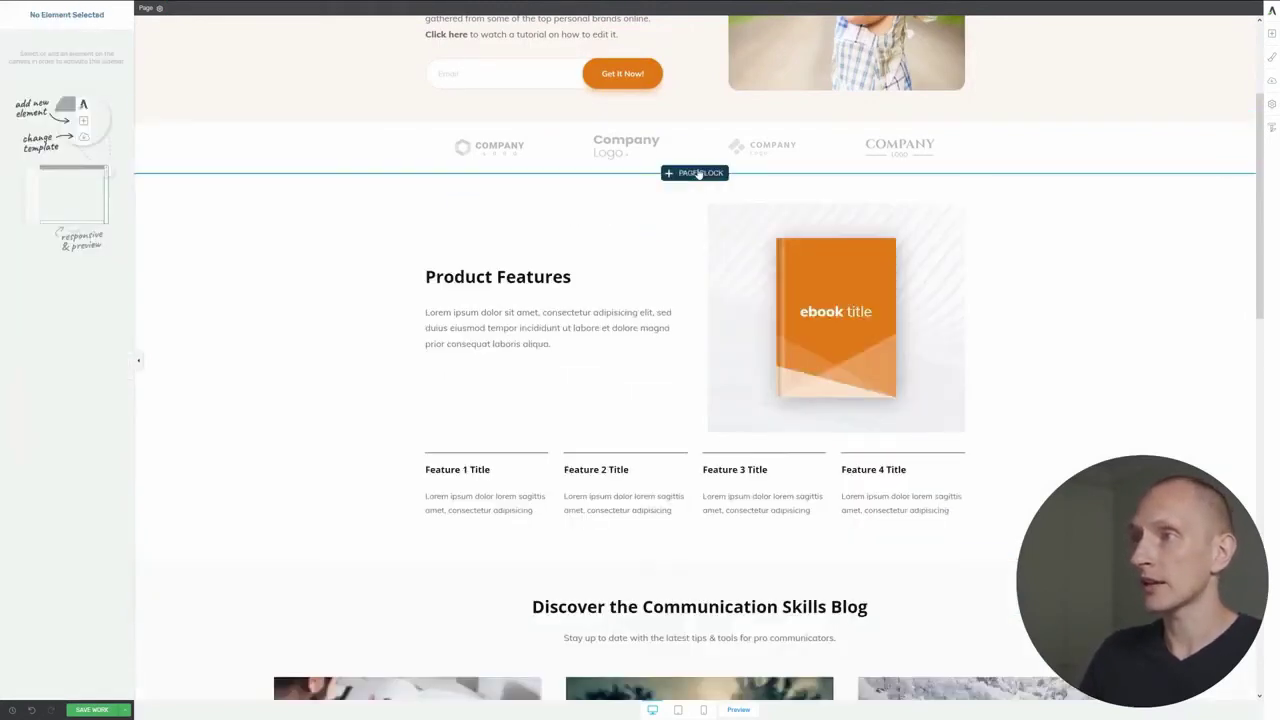
- Insert the Recent Articles or Projects page block between the company logos and the Product Features section, and save the page
left_click(695, 173)
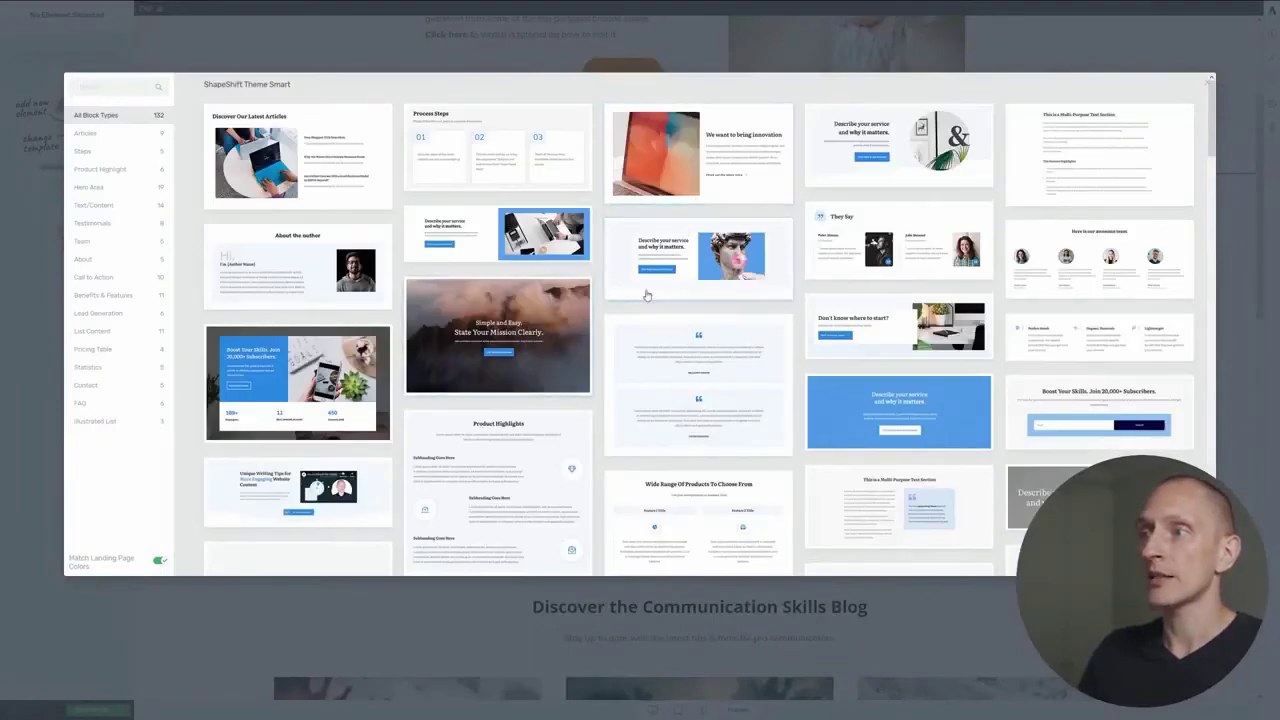
scroll(735, 338, "down", 3)
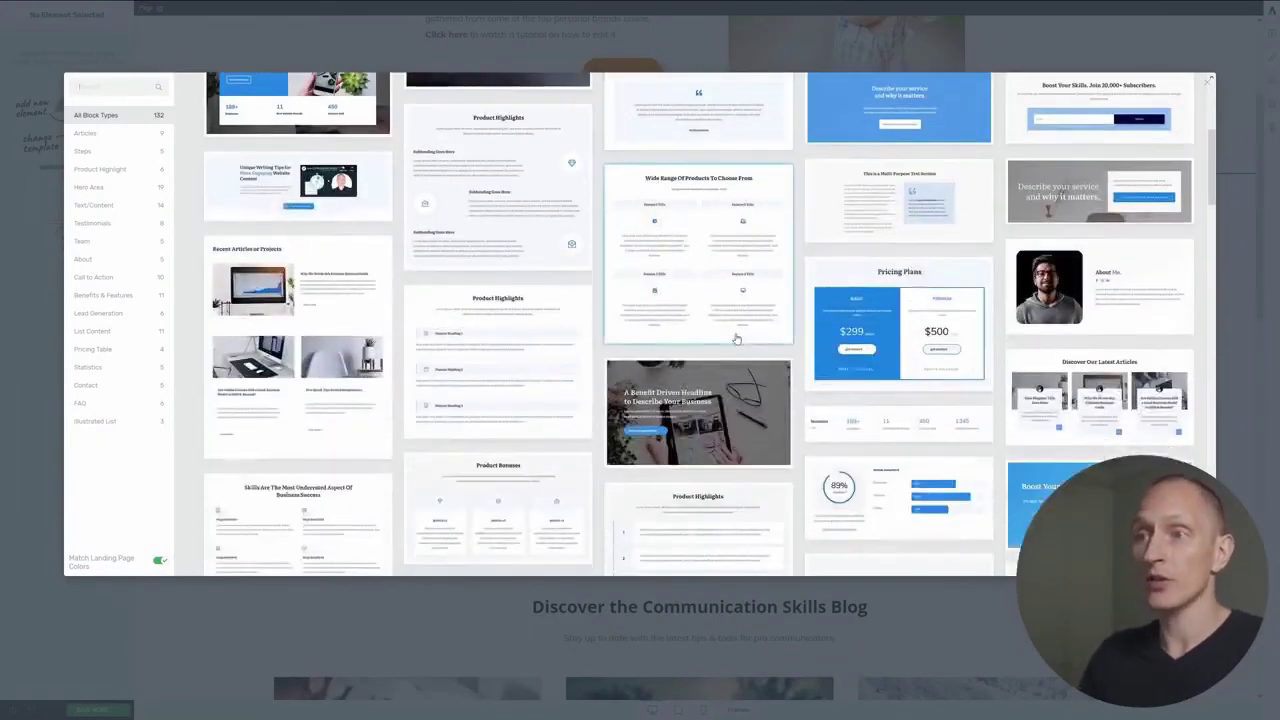
scroll(735, 338, "down", 1)
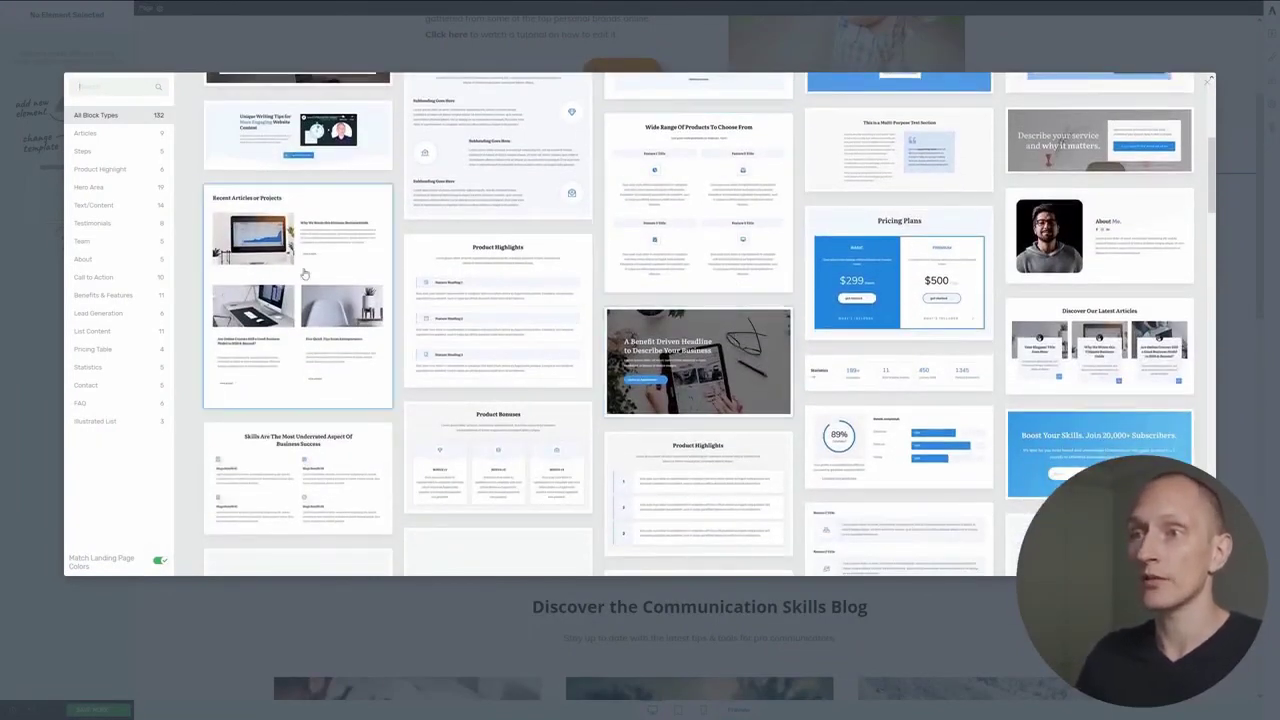
left_click(305, 273)
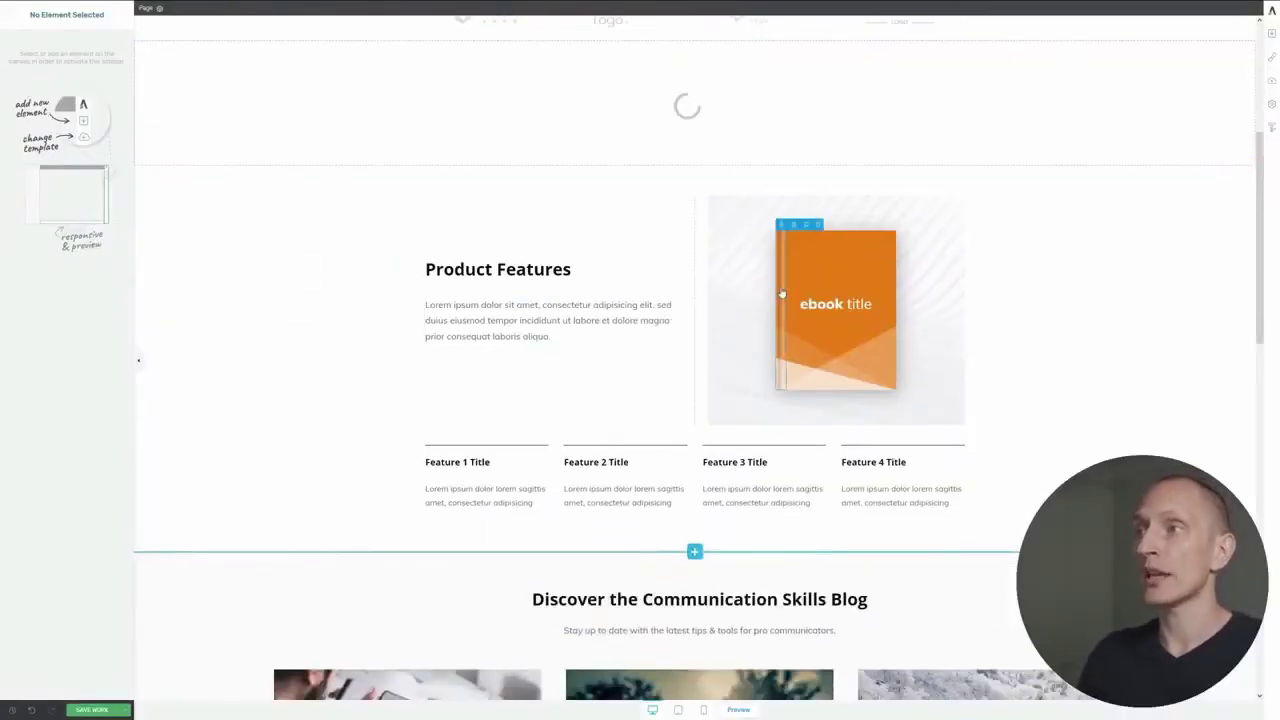
scroll(782, 293, "up", 2)
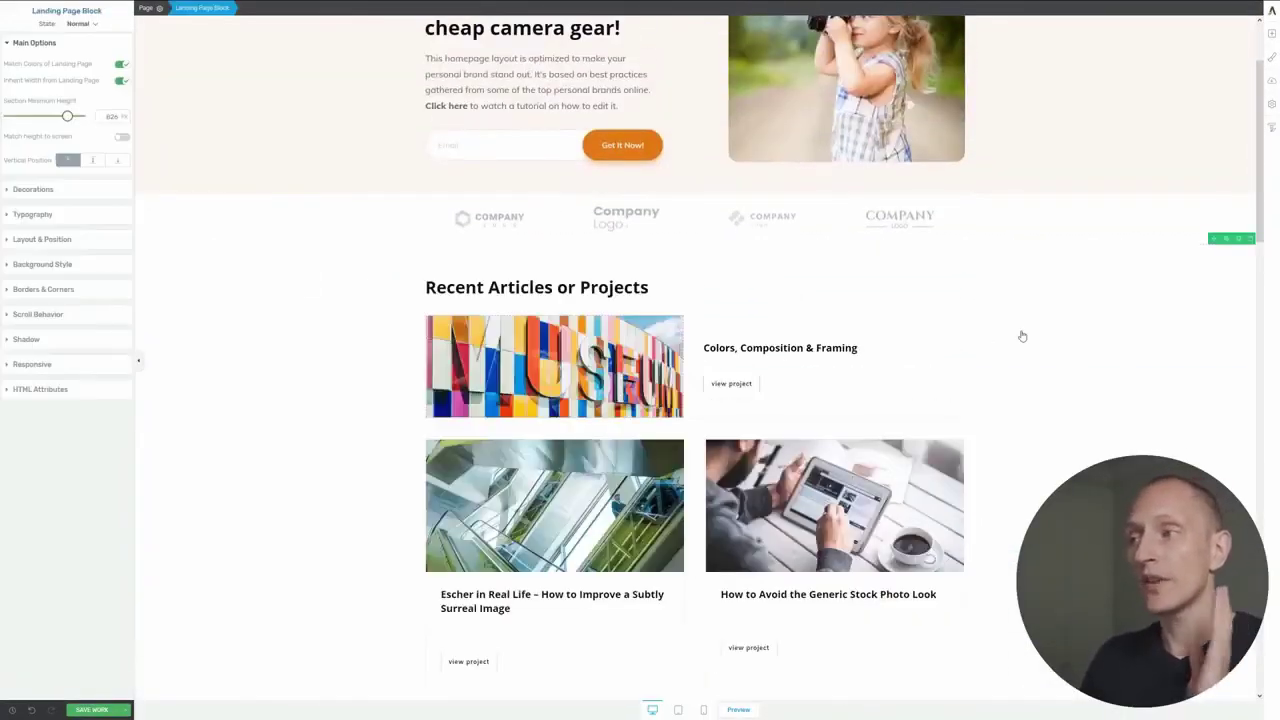
scroll(1043, 387, "down", 3)
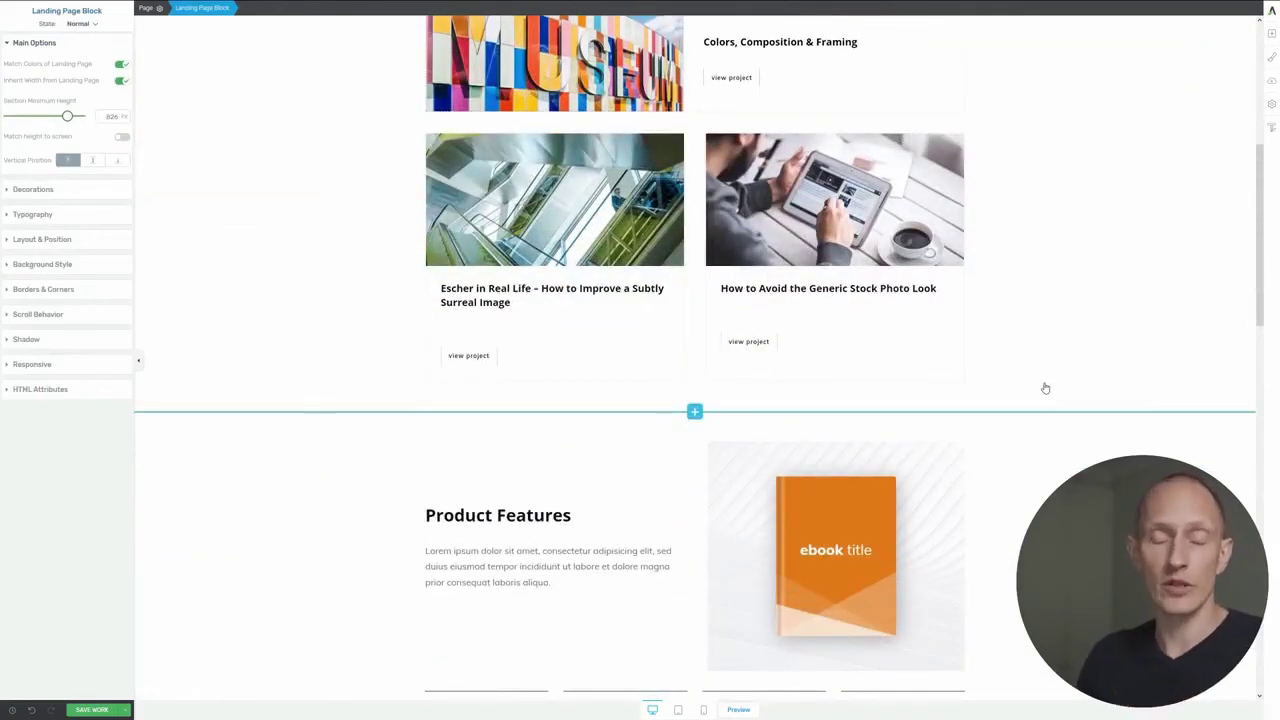
scroll(1045, 388, "up", 5)
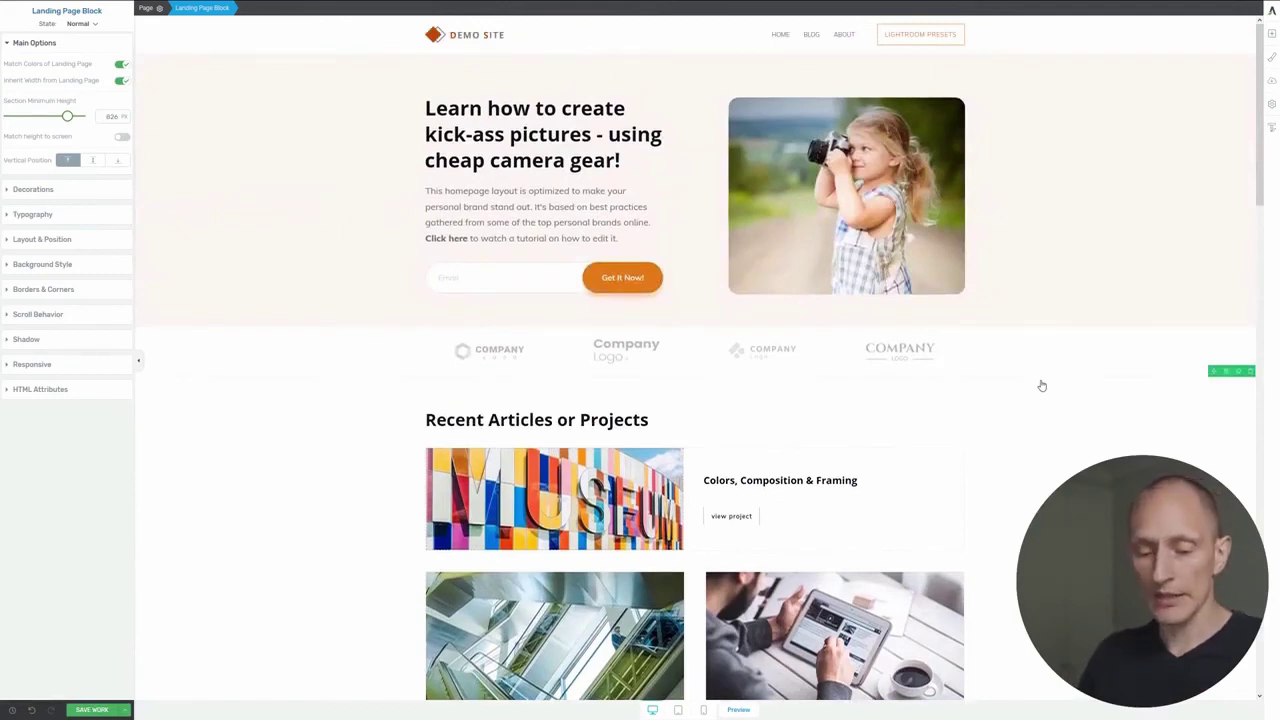
key("ctrl+s")
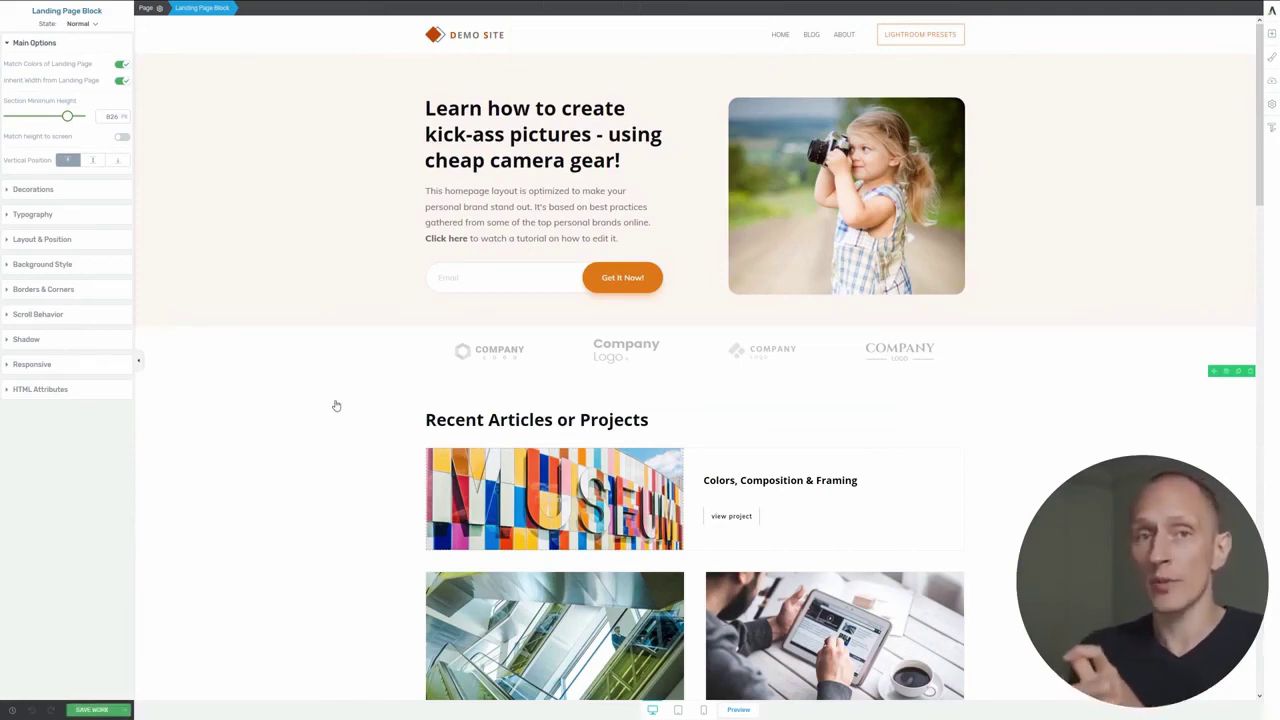
- Examine the homepage's headline, hero image, email form, recent articles list and Product Features section
left_click(460, 108)
left_click_drag(460, 108, 532, 162)
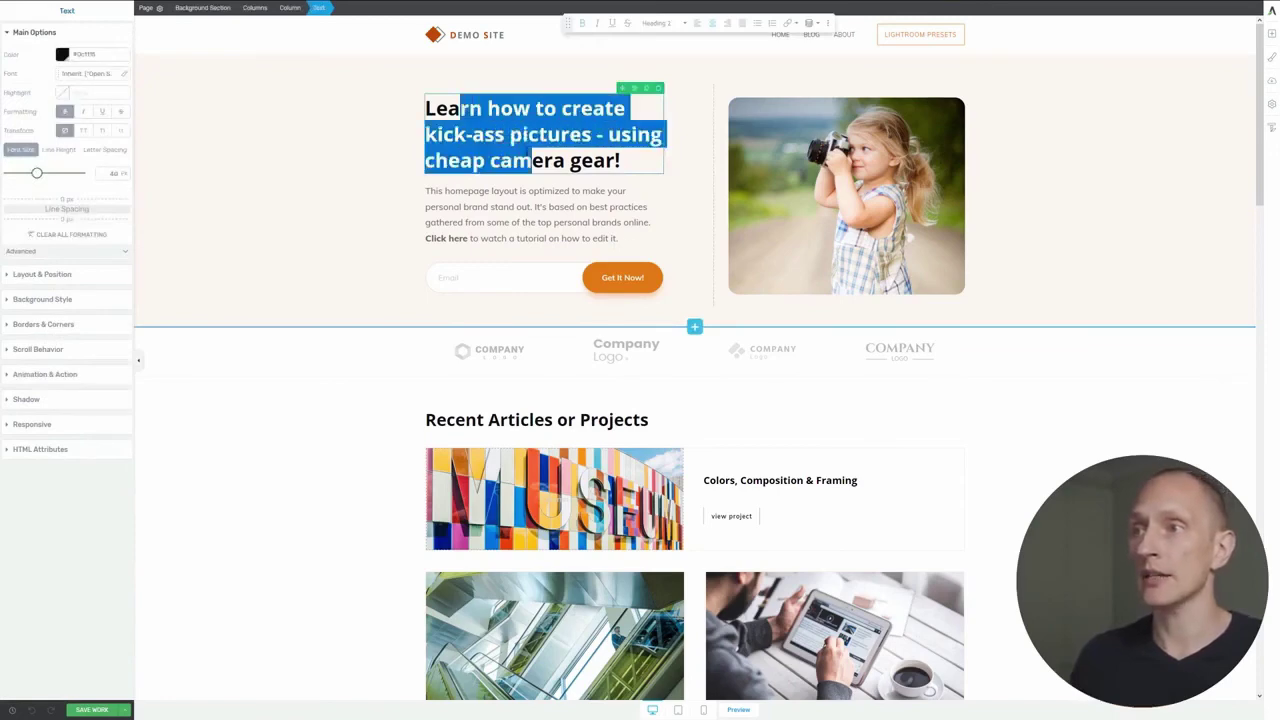
left_click(785, 183)
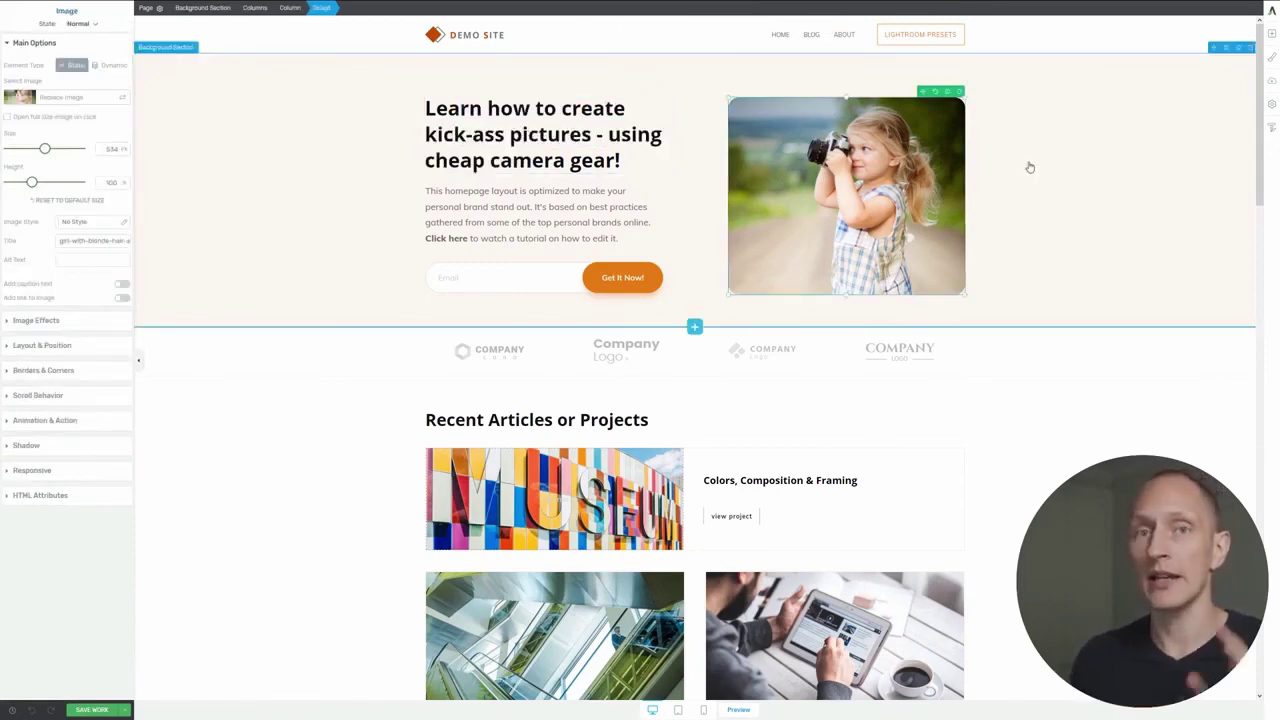
left_click(528, 287)
scroll(580, 400, "down", 5)
scroll(580, 400, "up", 2)
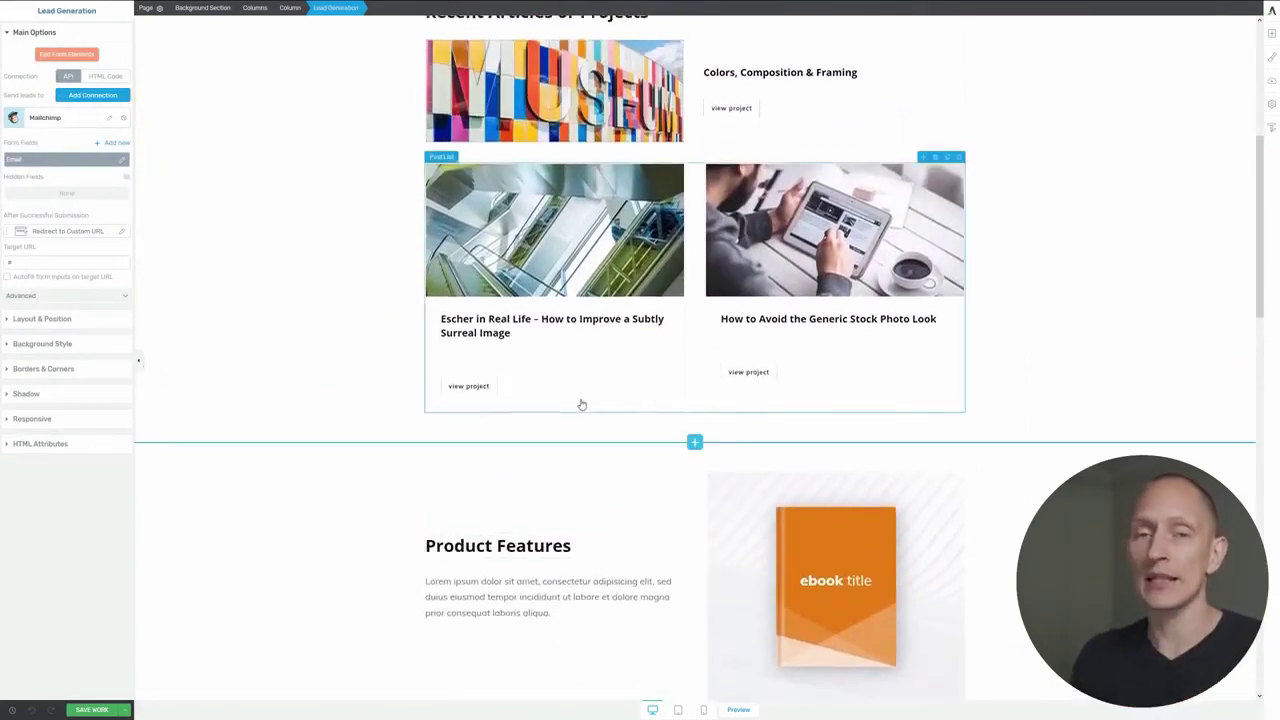
scroll(583, 403, "up", 1)
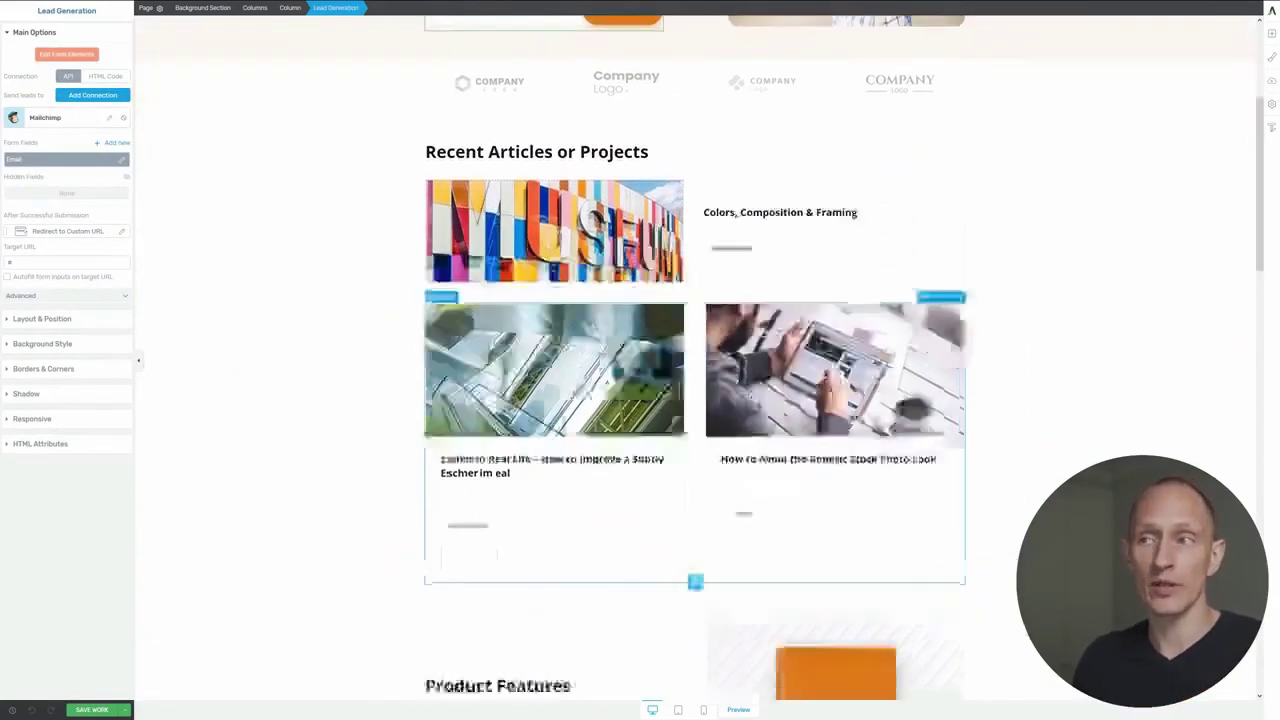
scroll(597, 326, "down", 3)
scroll(650, 250, "up", 1)
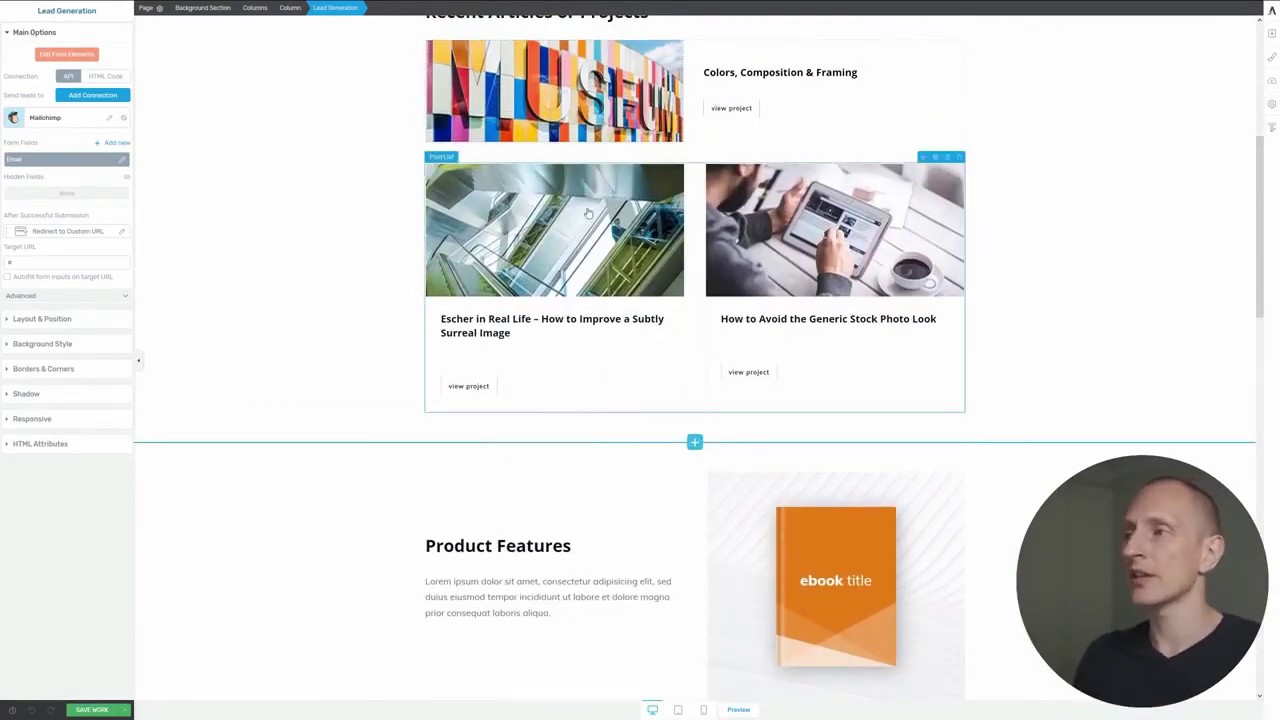
scroll(590, 214, "up", 2)
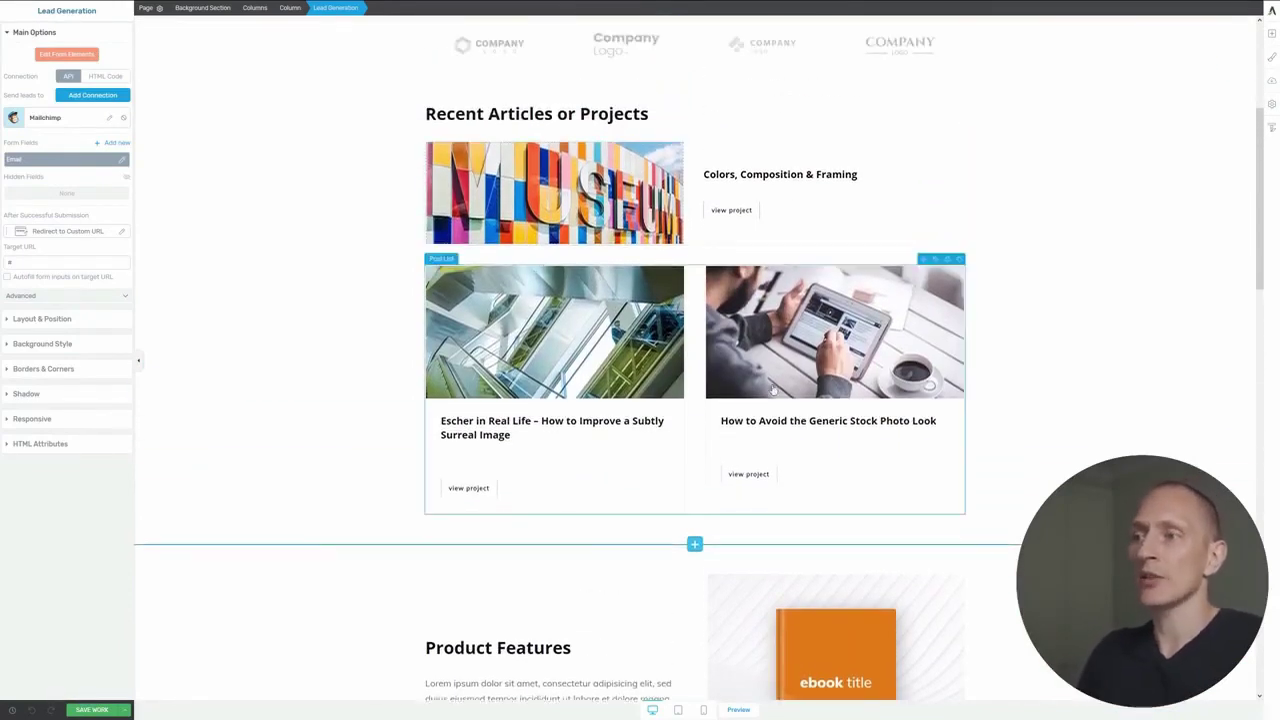
scroll(778, 410, "down", 2)
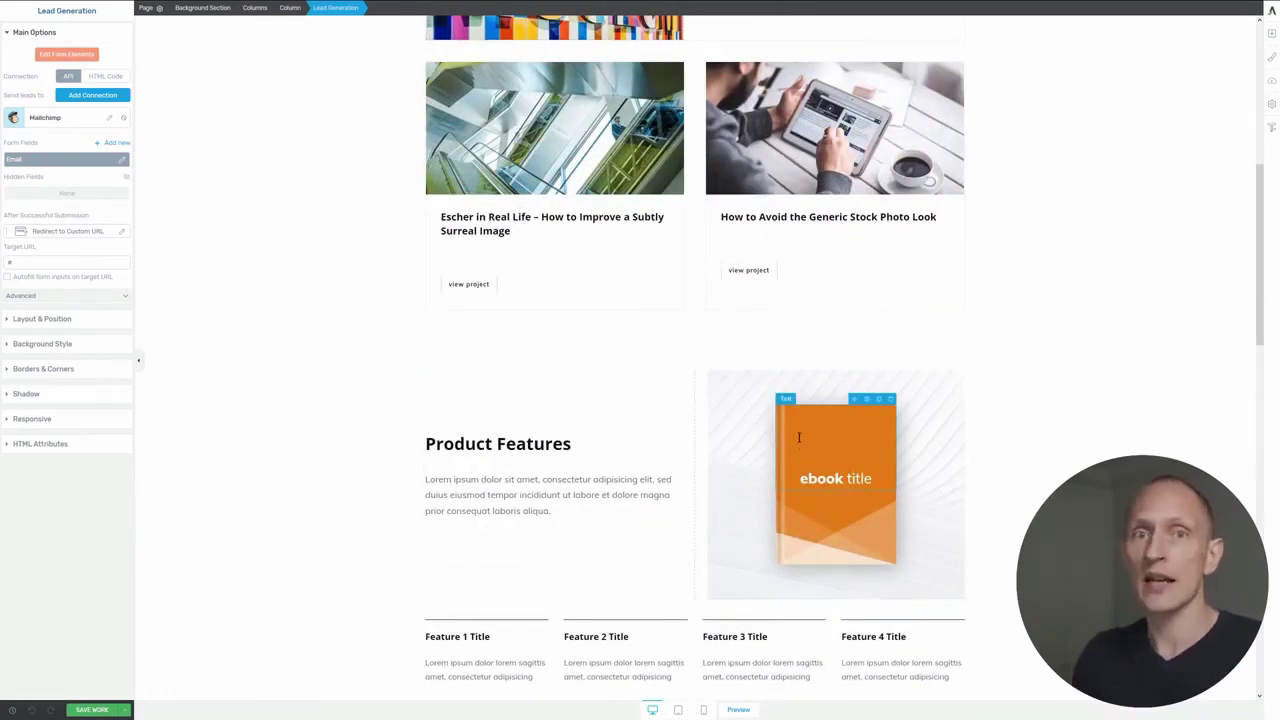
scroll(708, 381, "up", 4)
scroll(708, 381, "up", 1)
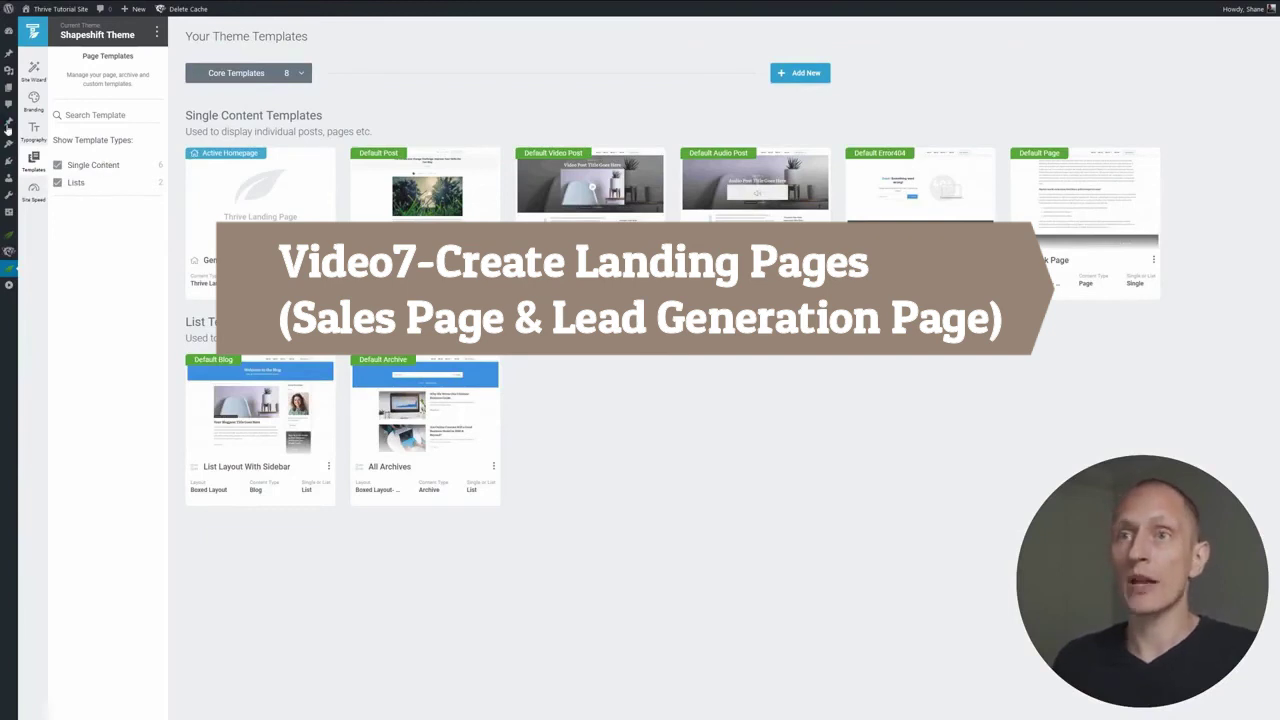
- Open the Sales Page from the site's page list for editing with Thrive Architect
mouse_move(17, 58)
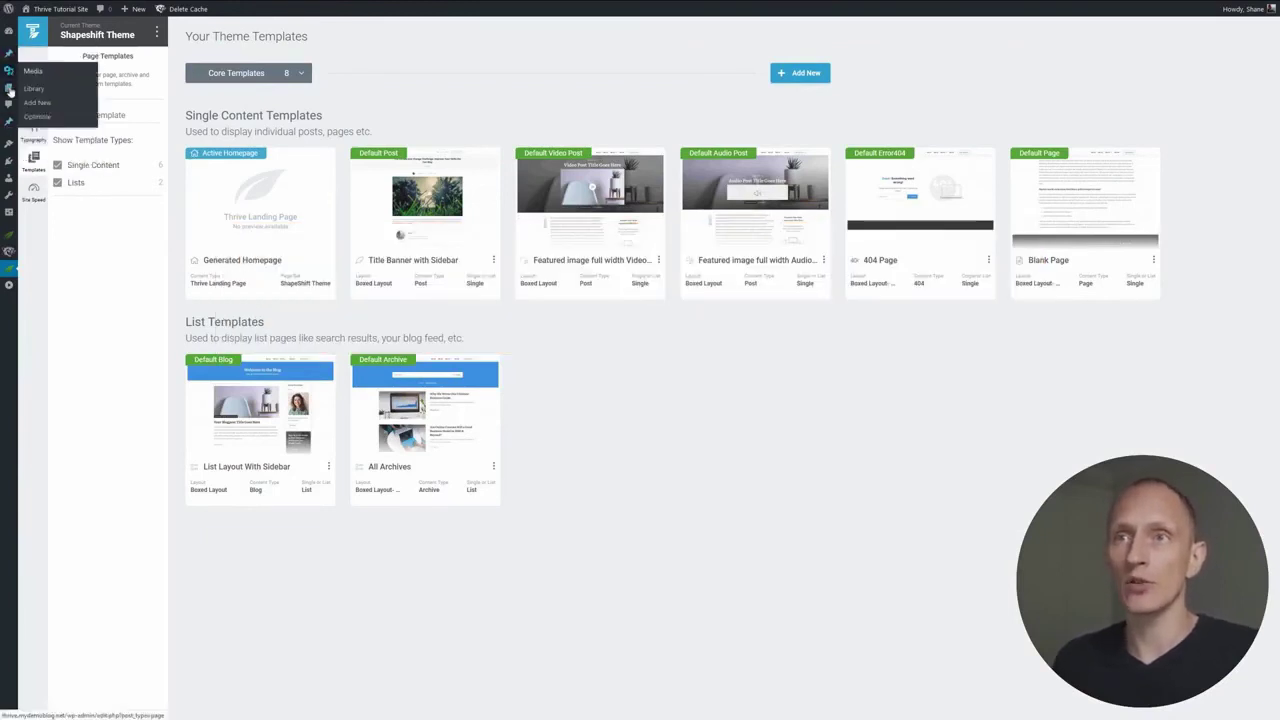
left_click(33, 92)
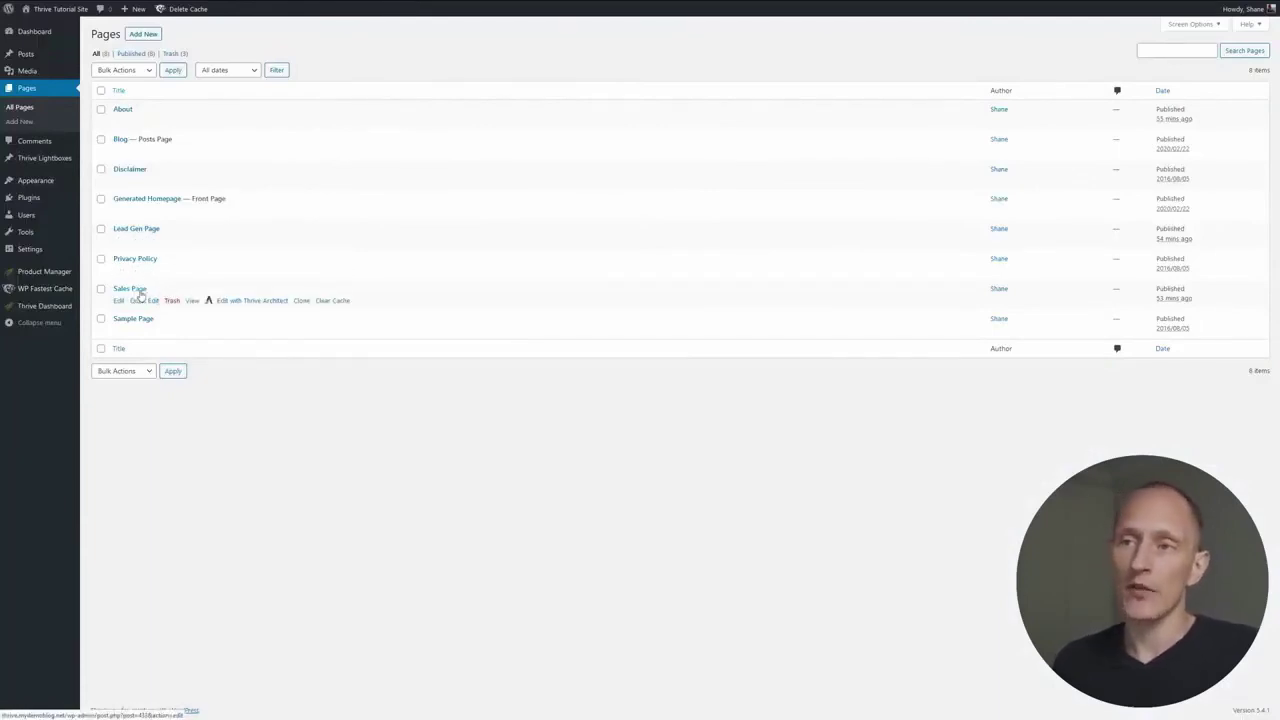
left_click(265, 303)
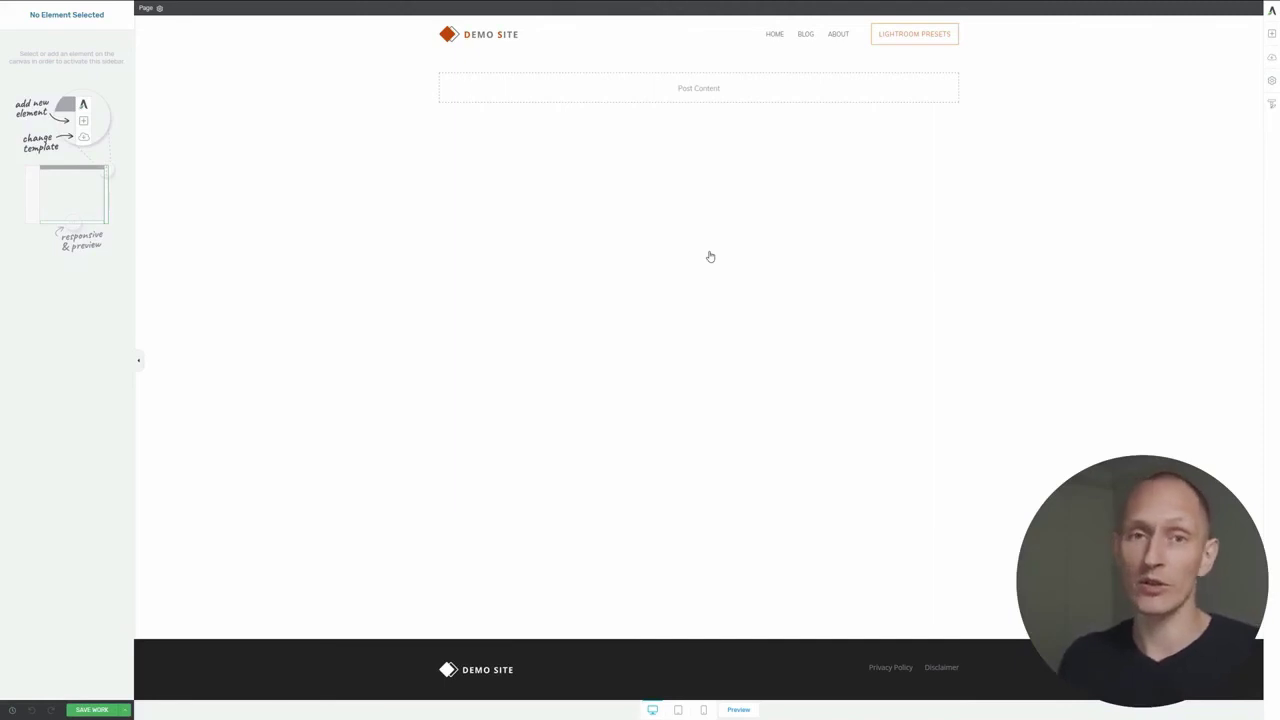
- Open the landing page template library and look through the ShapeShift Theme set and the other template sets
left_click(1272, 60)
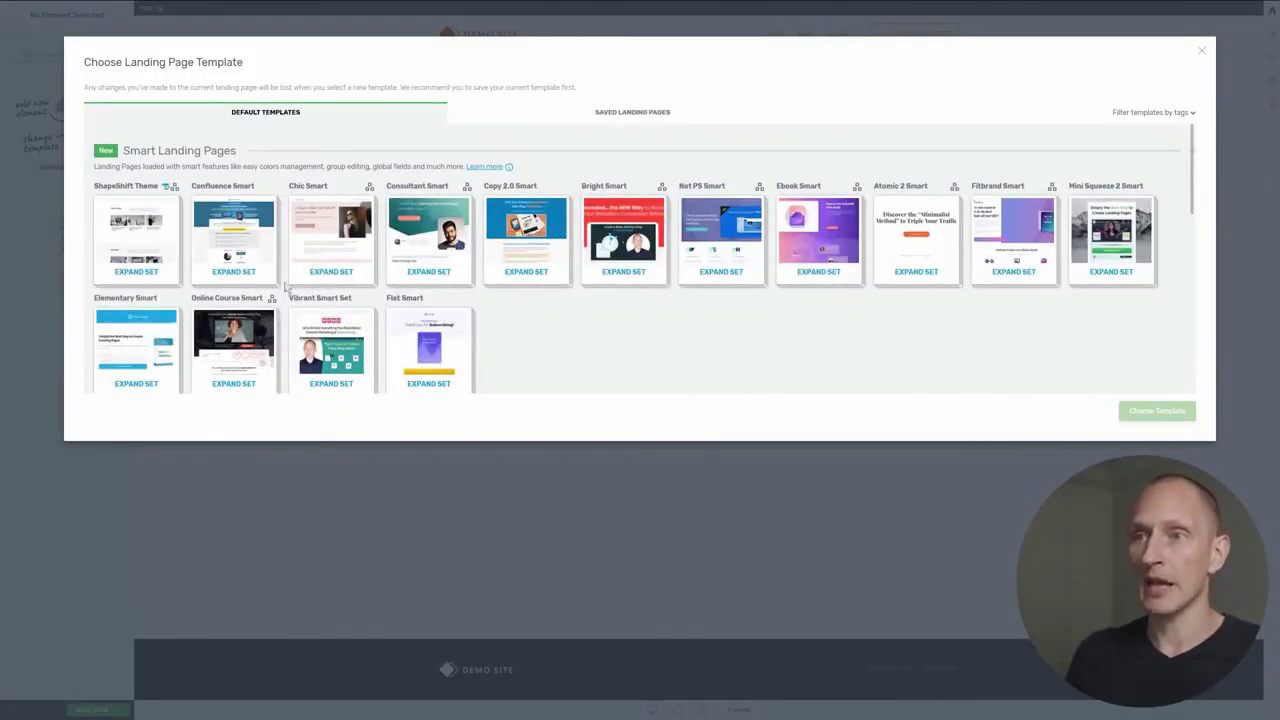
left_click(137, 273)
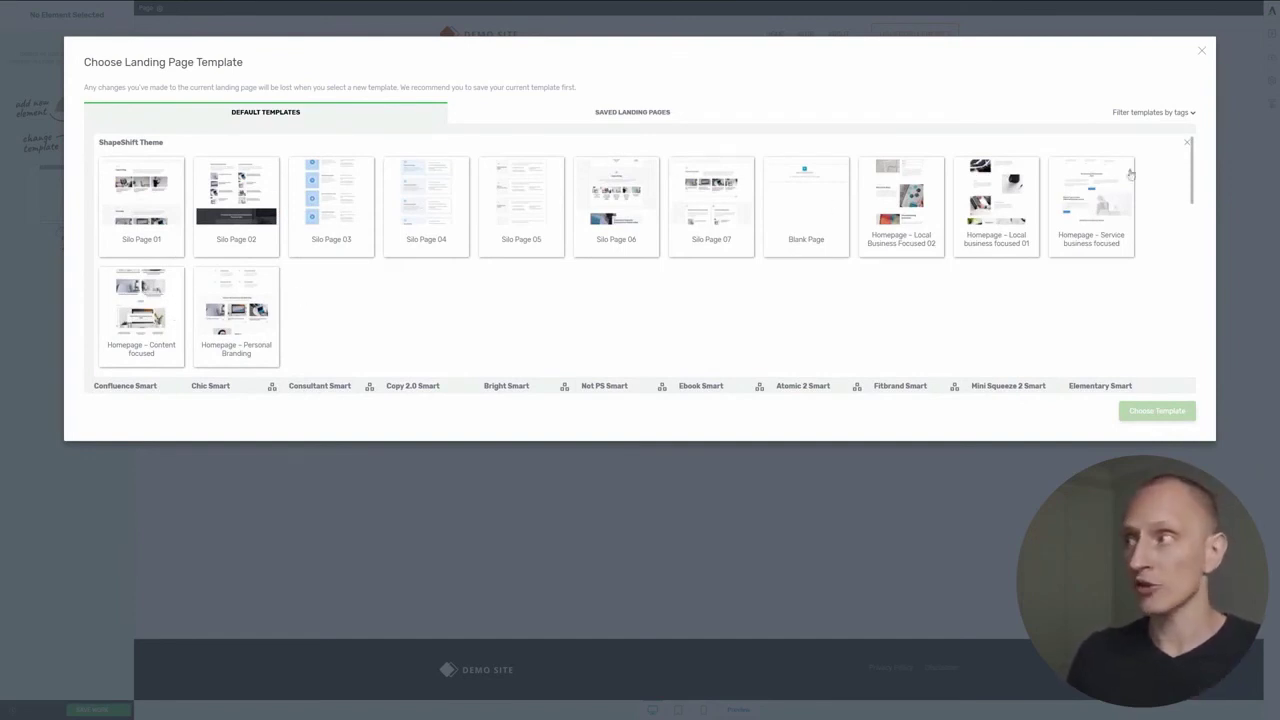
left_click(1187, 143)
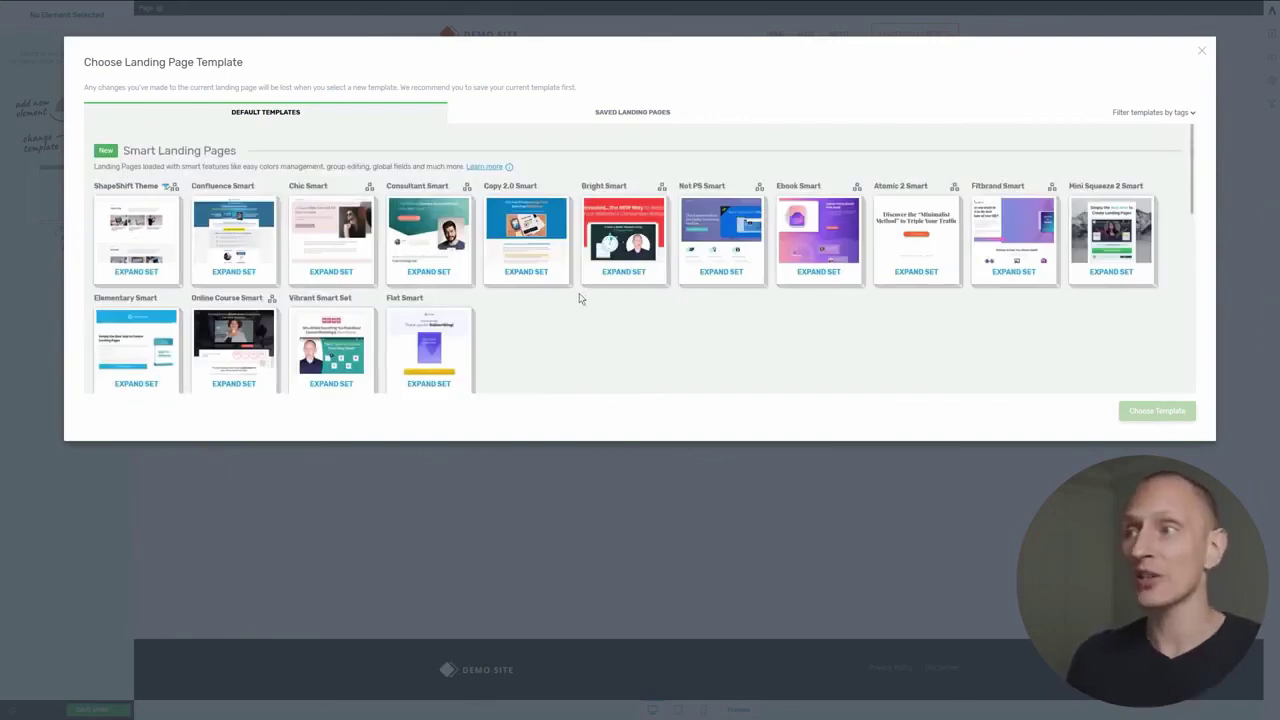
scroll(579, 298, "down", 1)
left_click(169, 208)
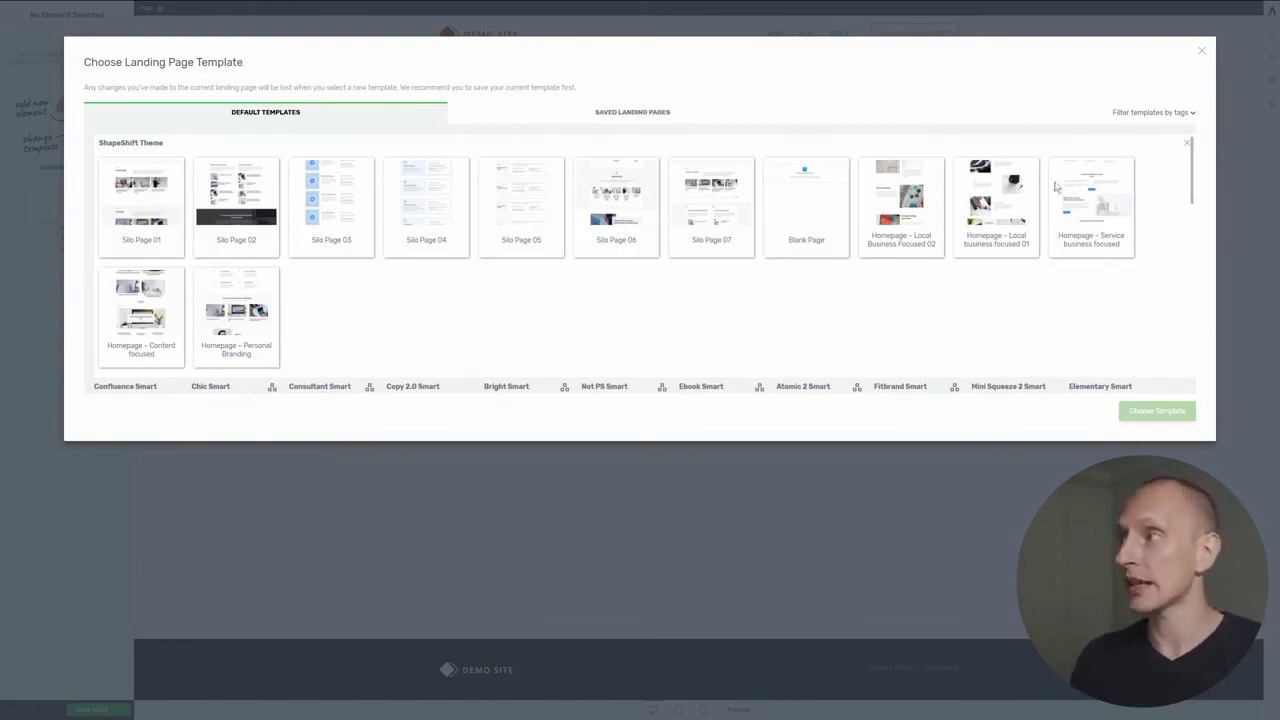
left_click(1188, 147)
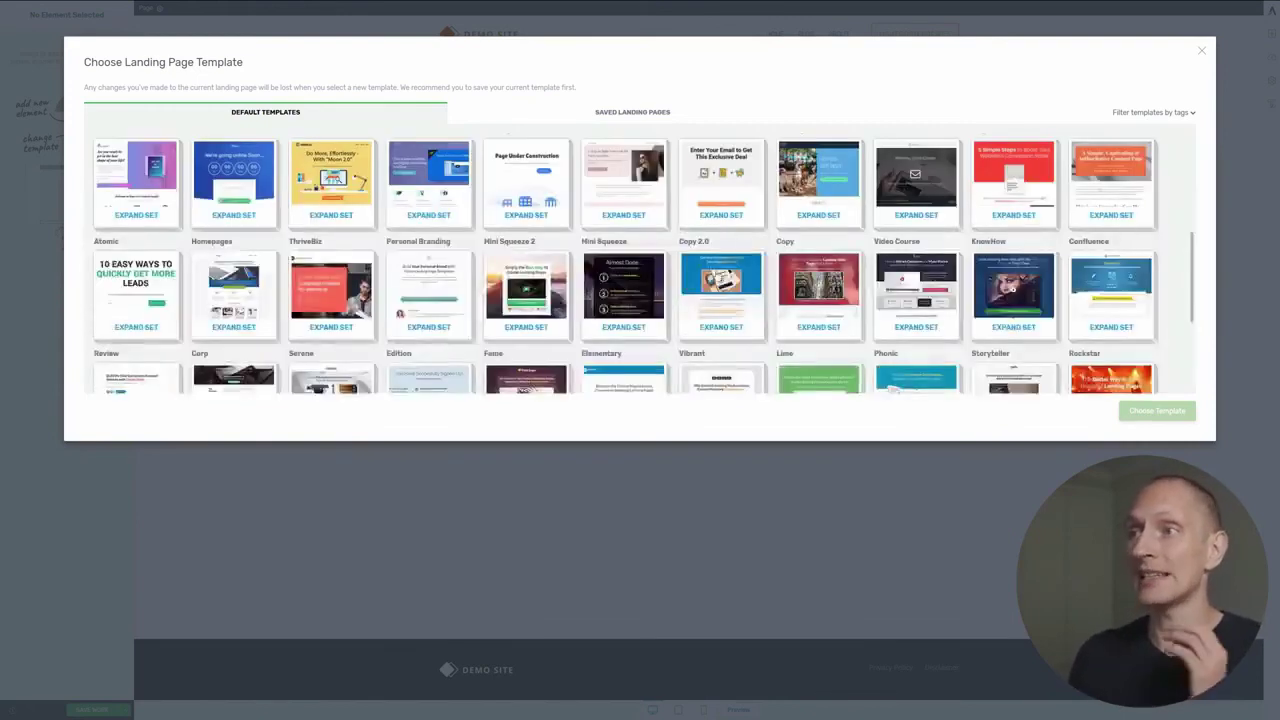
scroll(588, 262, "up", 5)
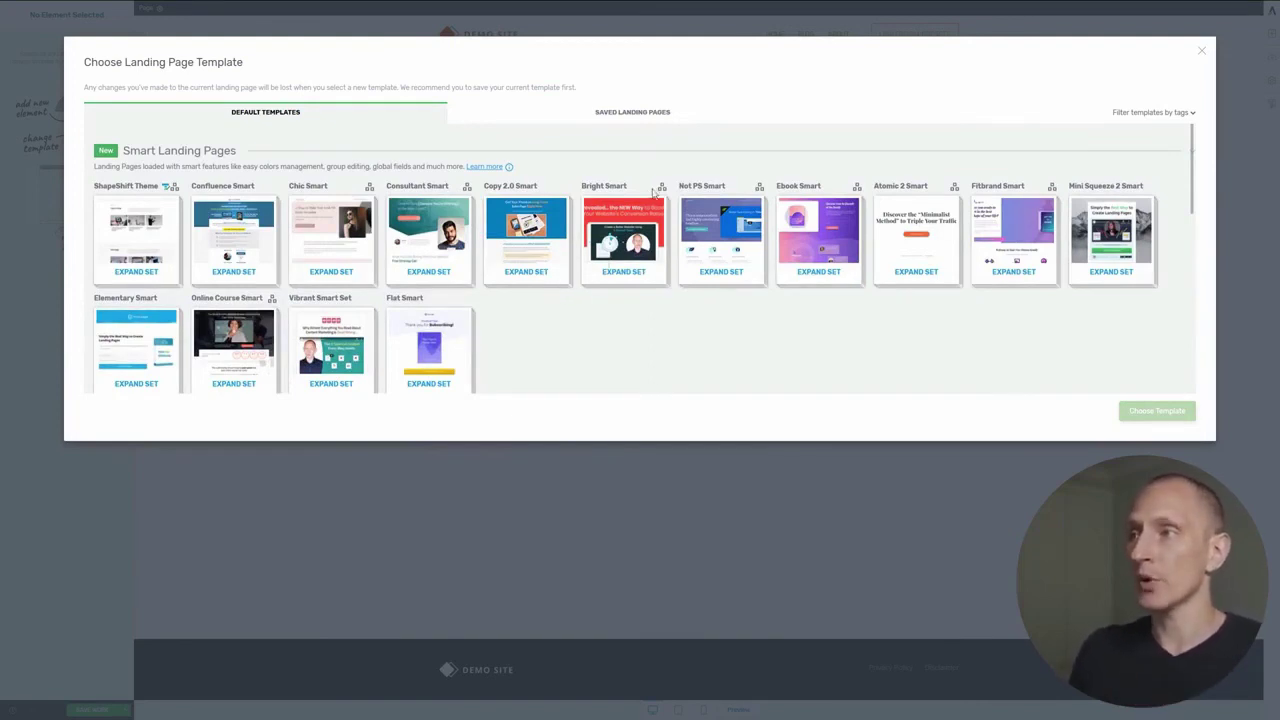
- Load the Bright Smart Sales Page template from the Bright Smart set onto the page
mouse_move(662, 189)
left_click(638, 245)
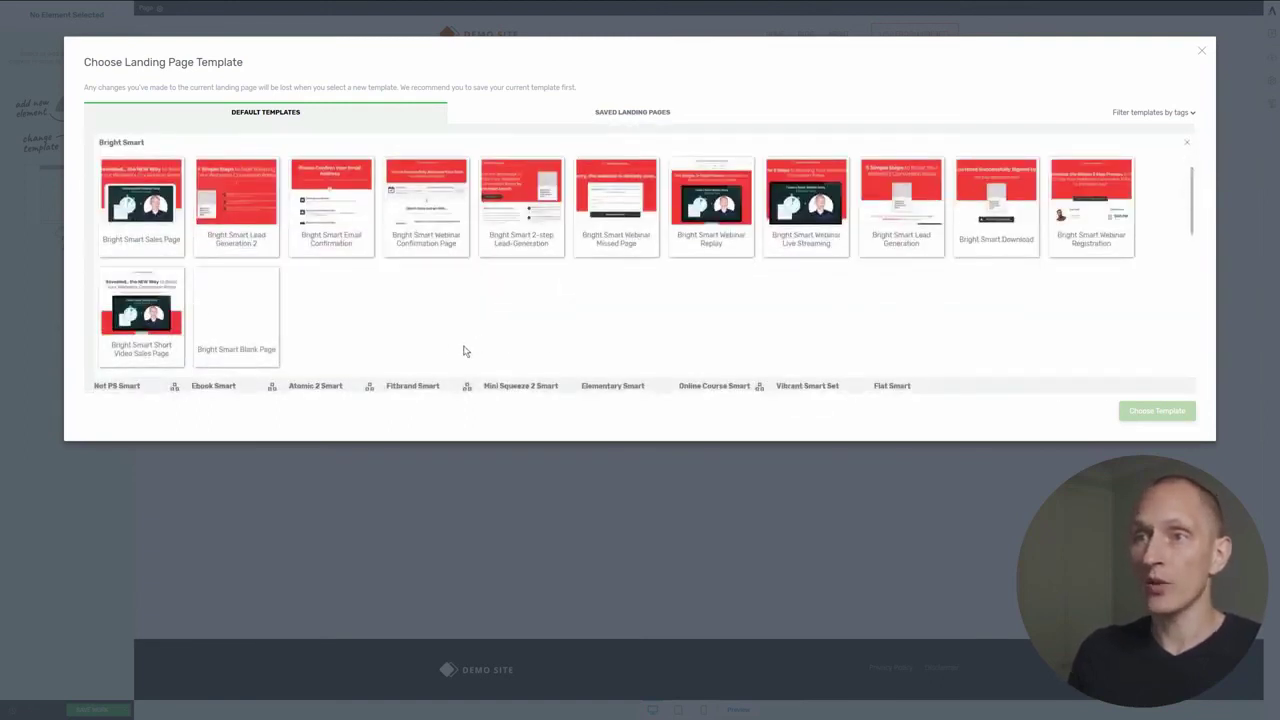
left_click(160, 215)
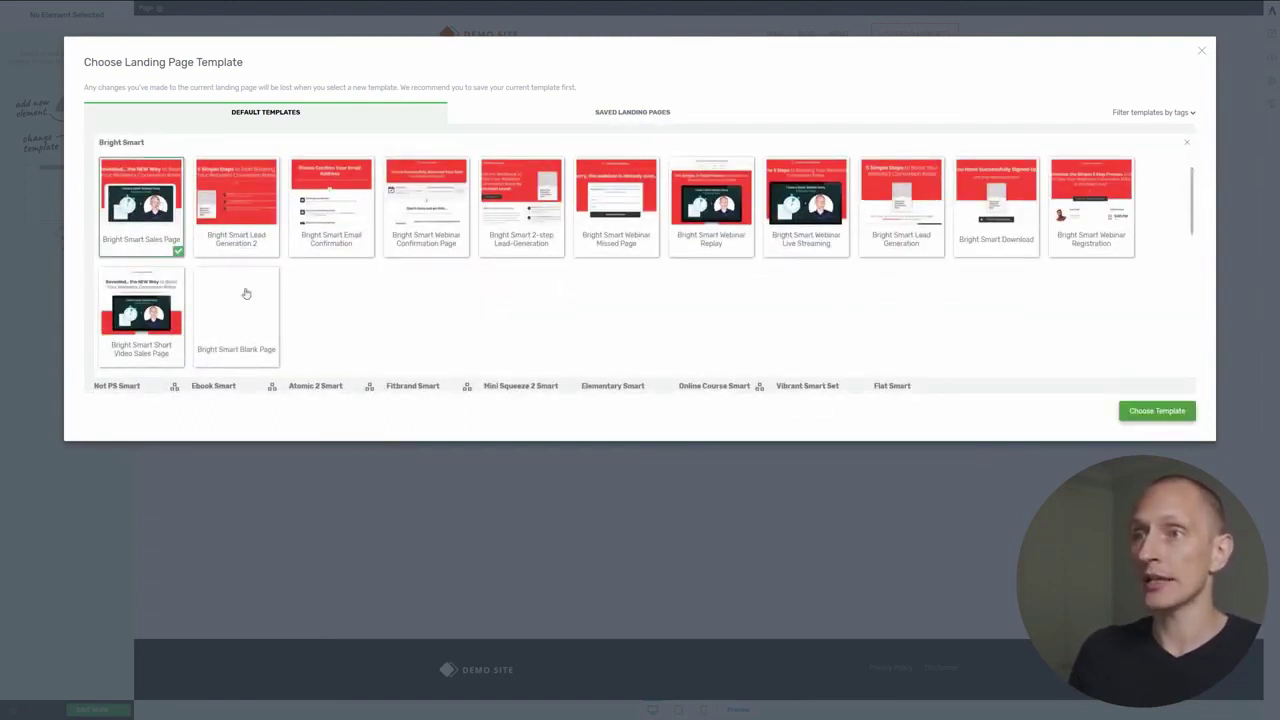
left_click(1168, 412)
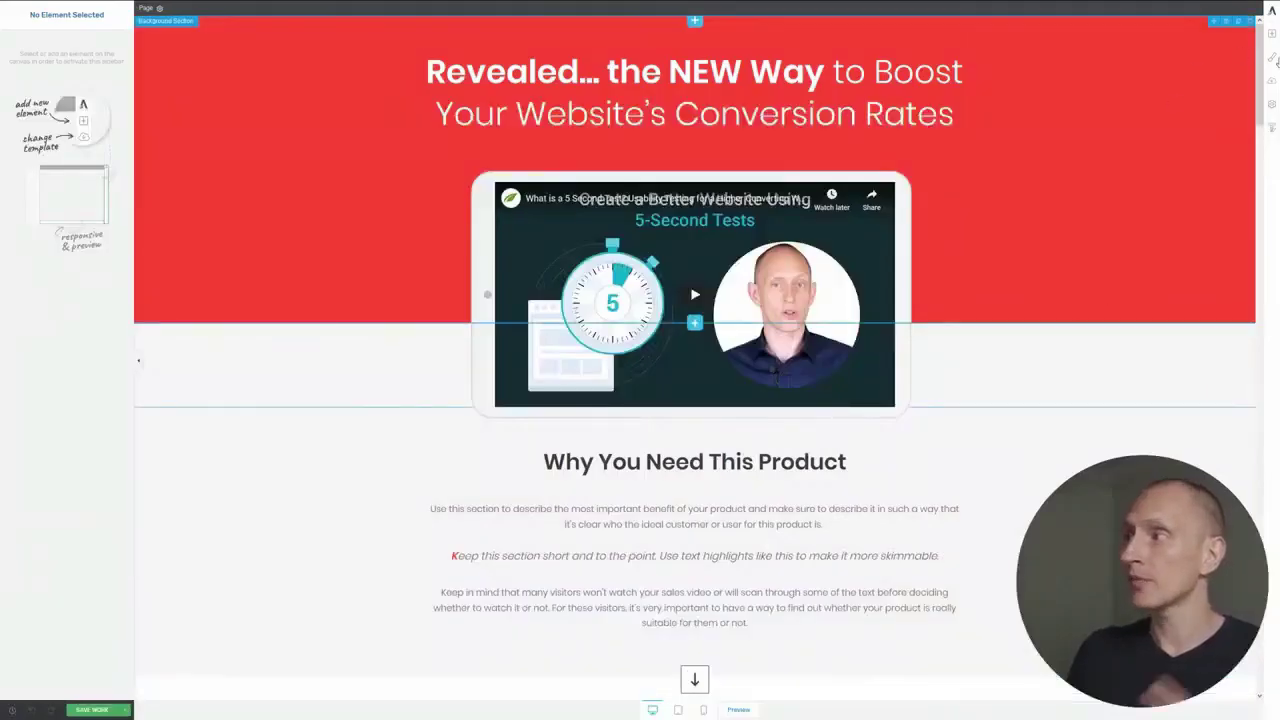
- Change the template's Main Accent color to the saved dark orange from My Colors and apply it
left_click(1273, 58)
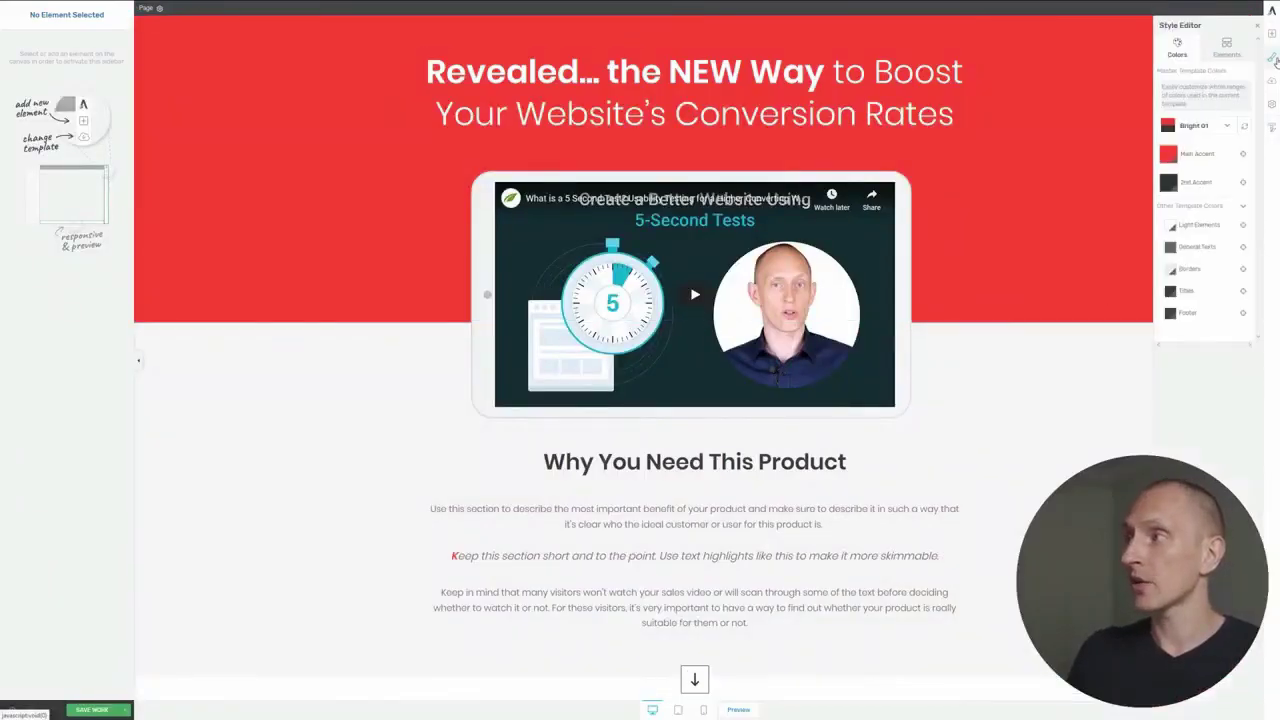
left_click(1168, 155)
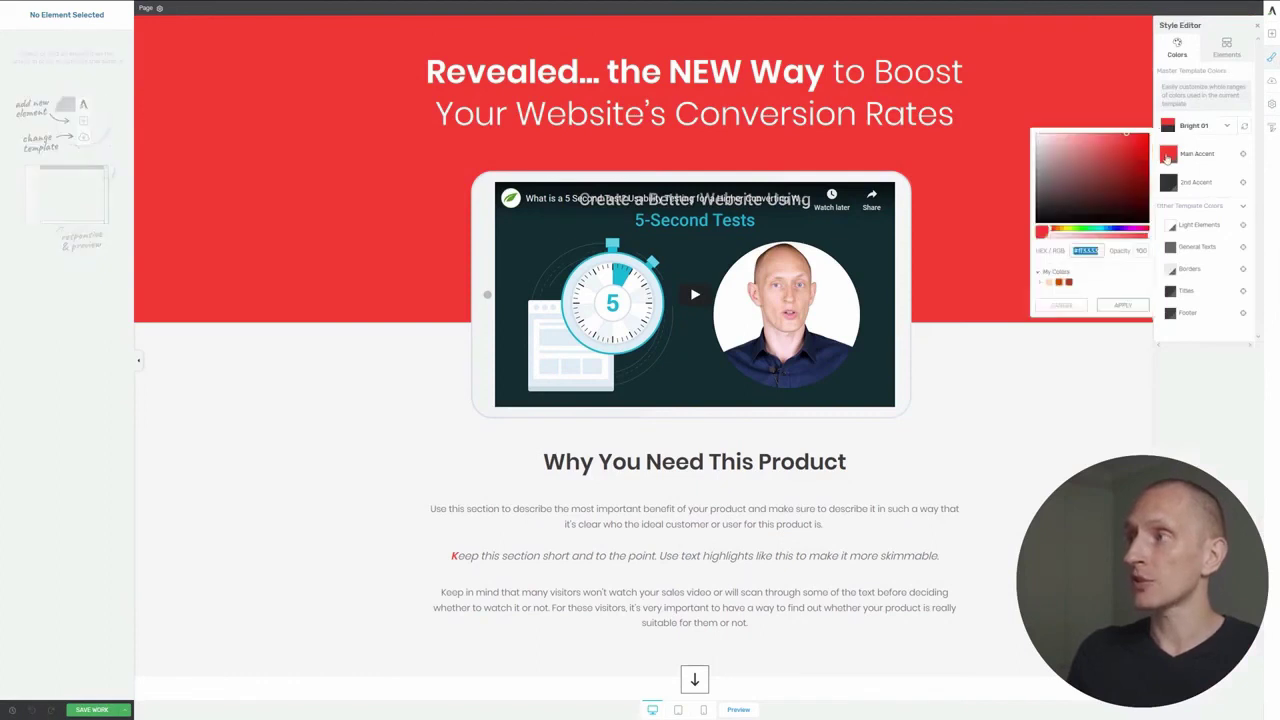
left_click(1059, 283)
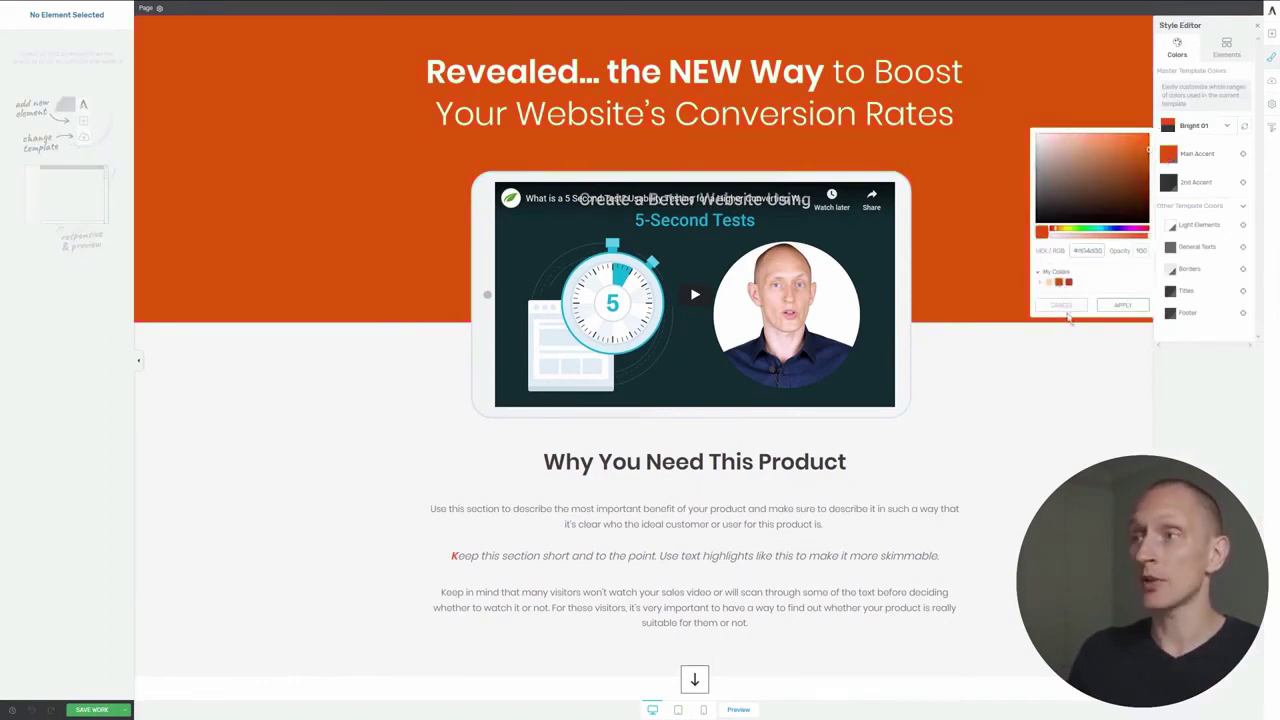
left_click(1122, 305)
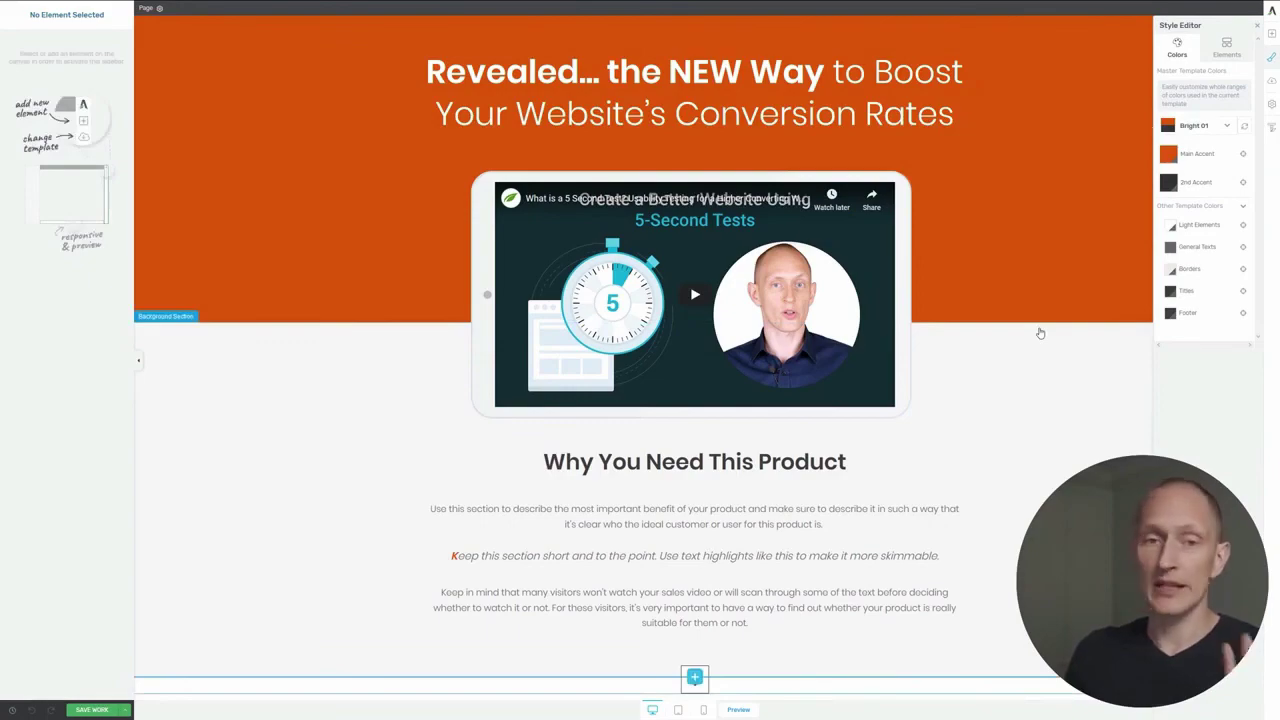
- Look through the sections of the recolored sales page, from the video headline down to the second group of customer testimonials
scroll(1040, 333, "down", 15)
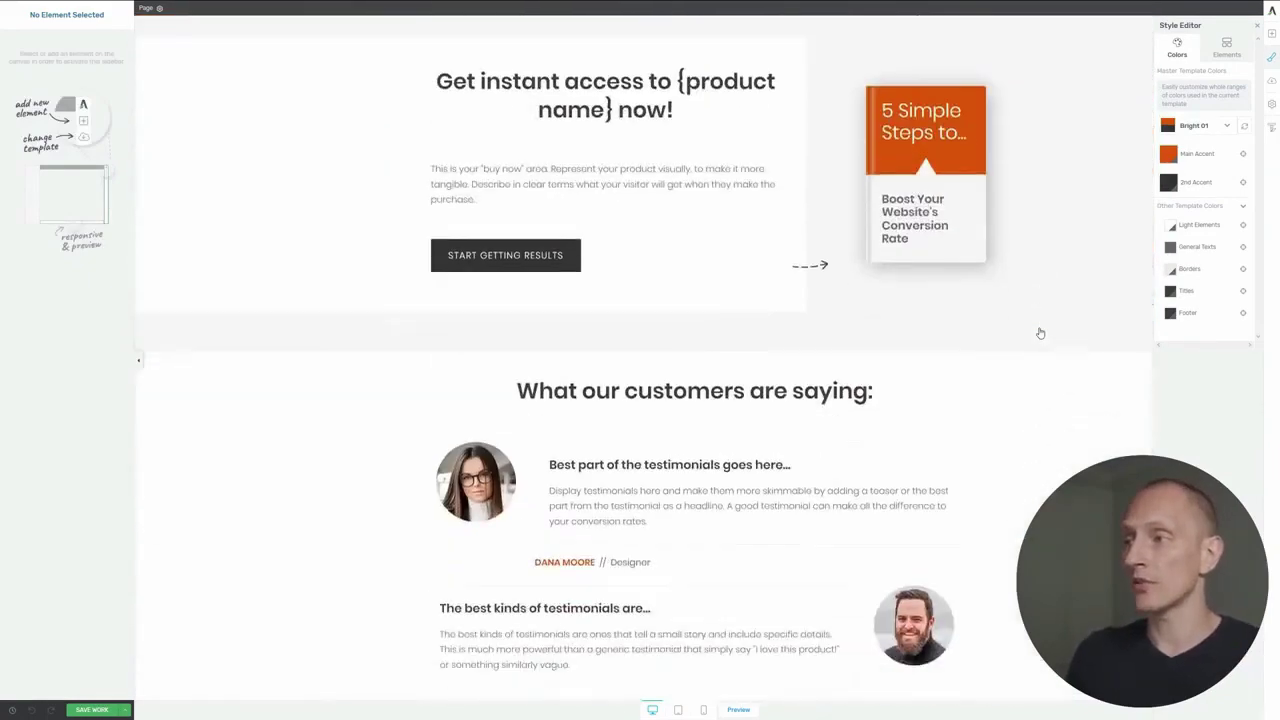
scroll(1040, 333, "up", 15)
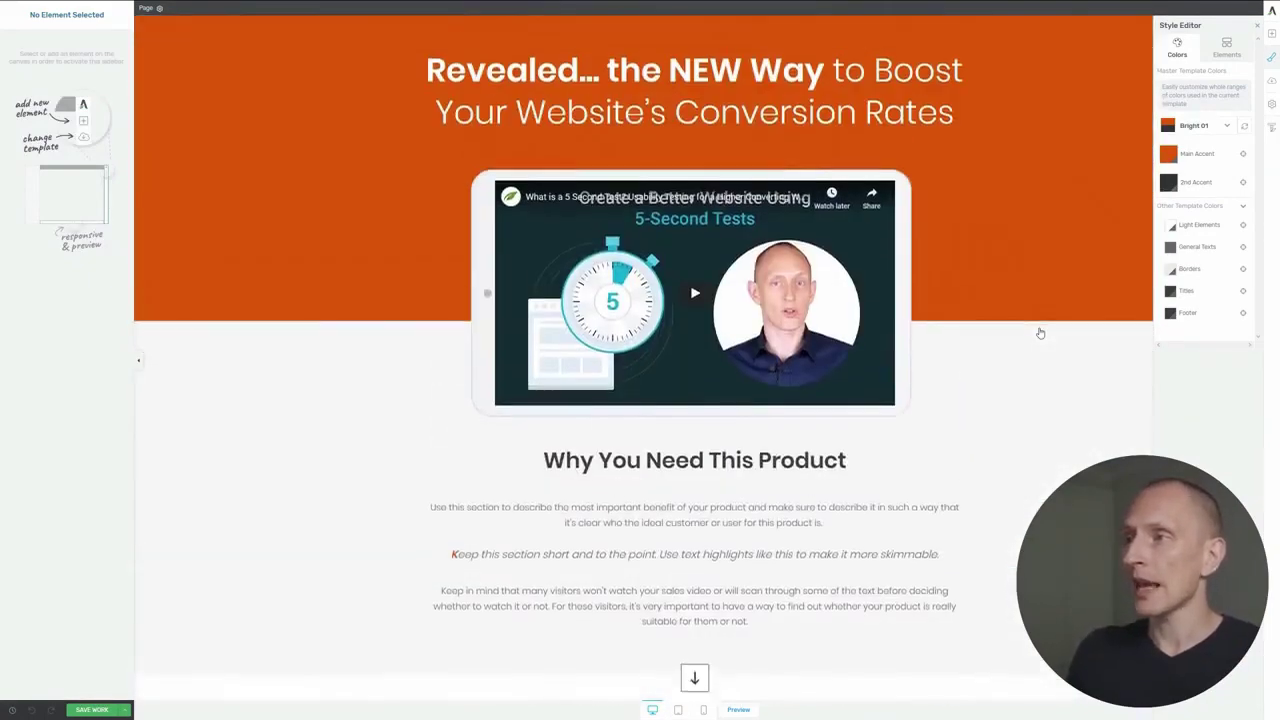
scroll(938, 234, "down", 4)
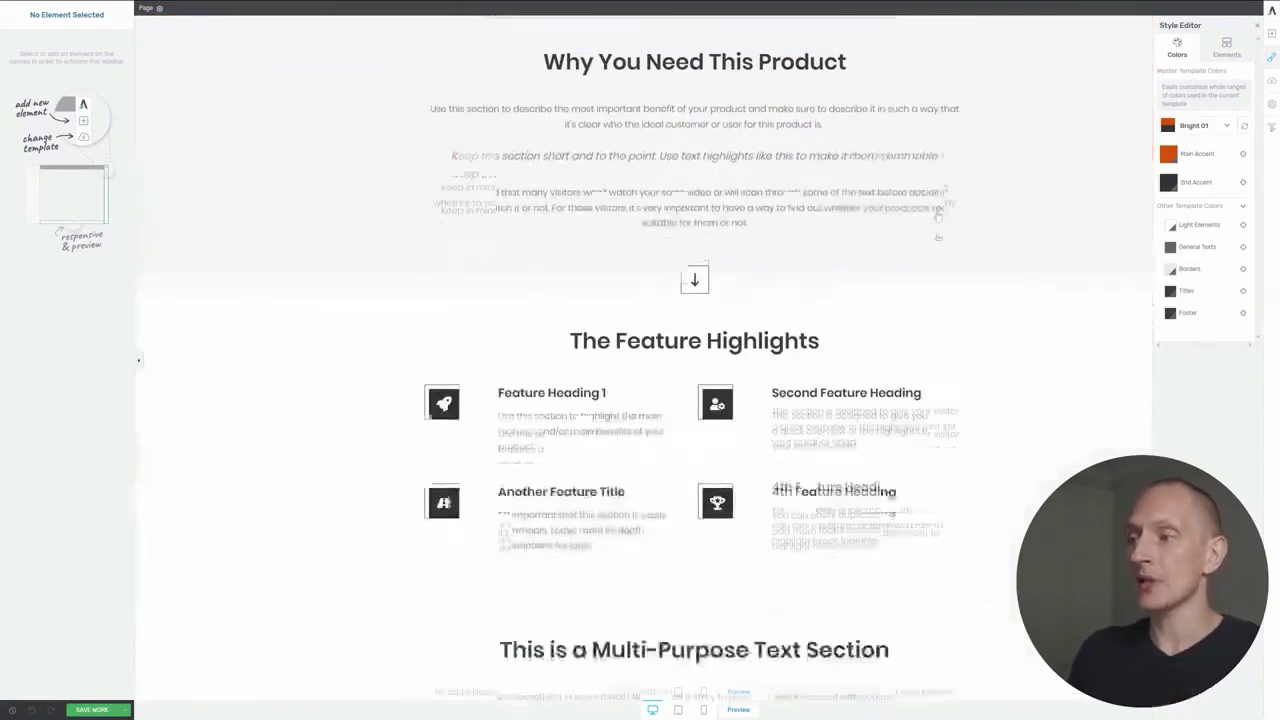
scroll(938, 234, "up", 4)
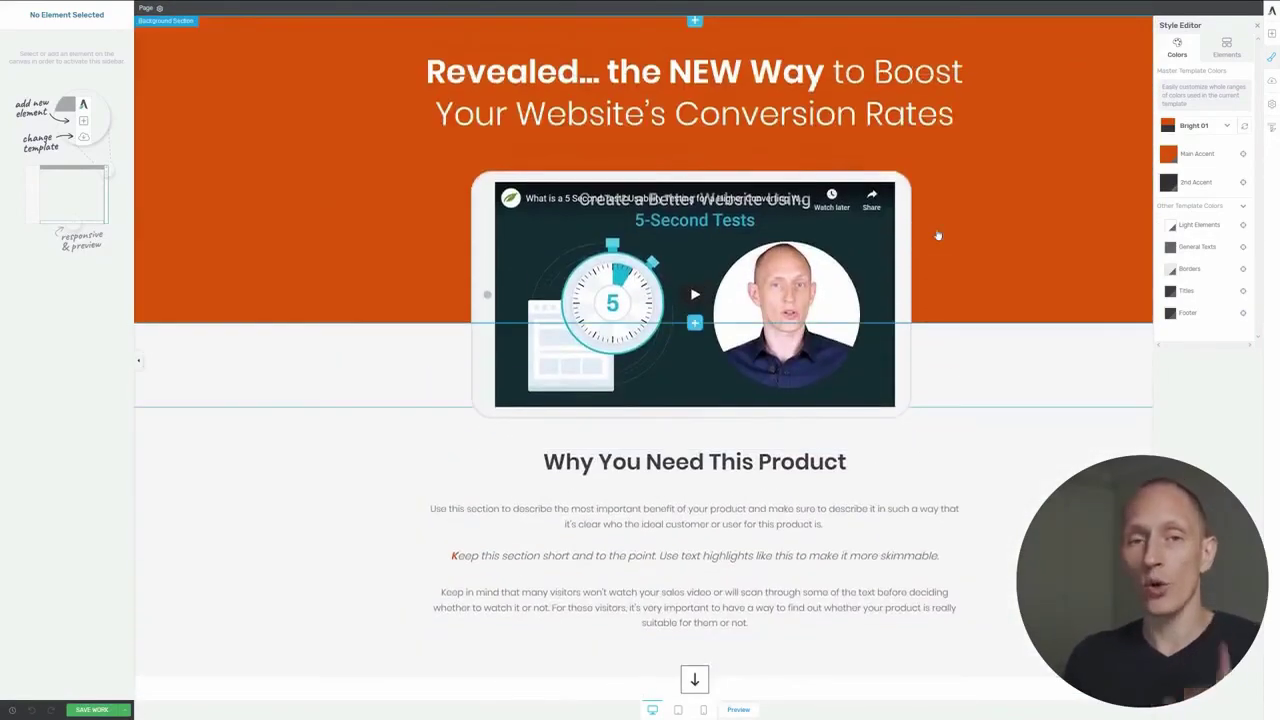
scroll(680, 178, "down", 2)
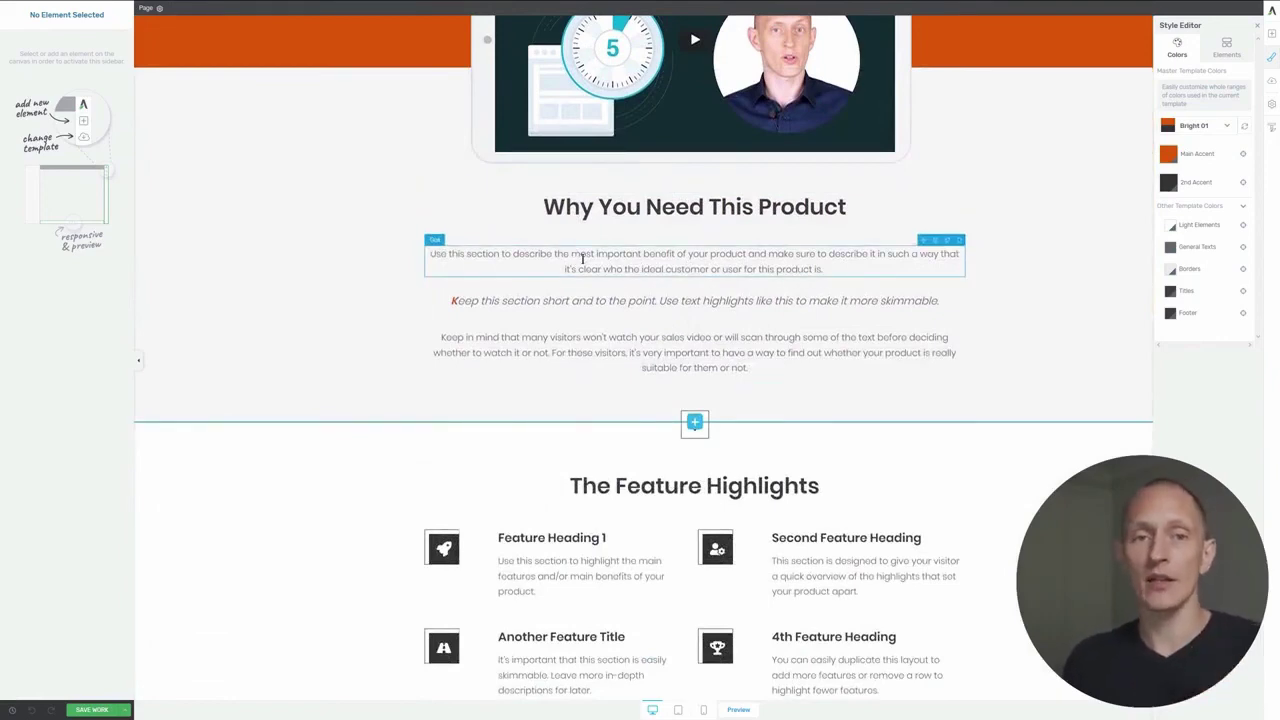
scroll(583, 258, "down", 3)
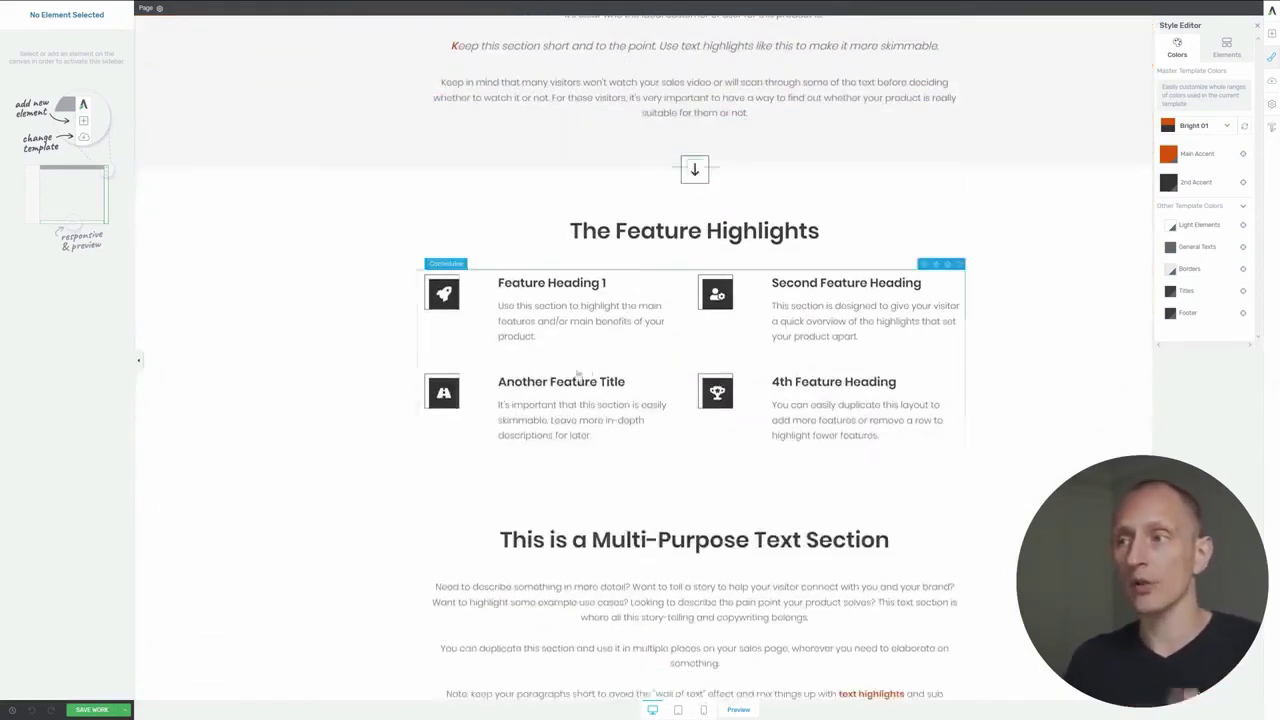
scroll(690, 365, "down", 3)
scroll(842, 373, "down", 9)
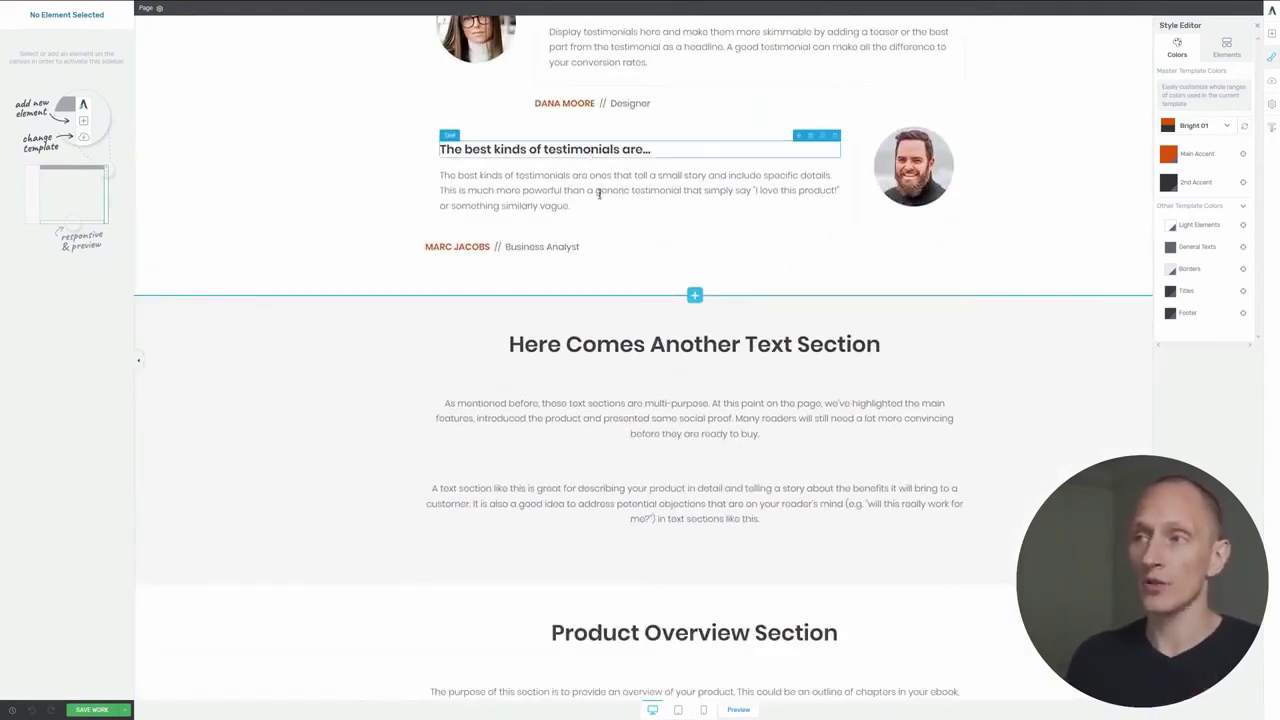
scroll(590, 150, "down", 6)
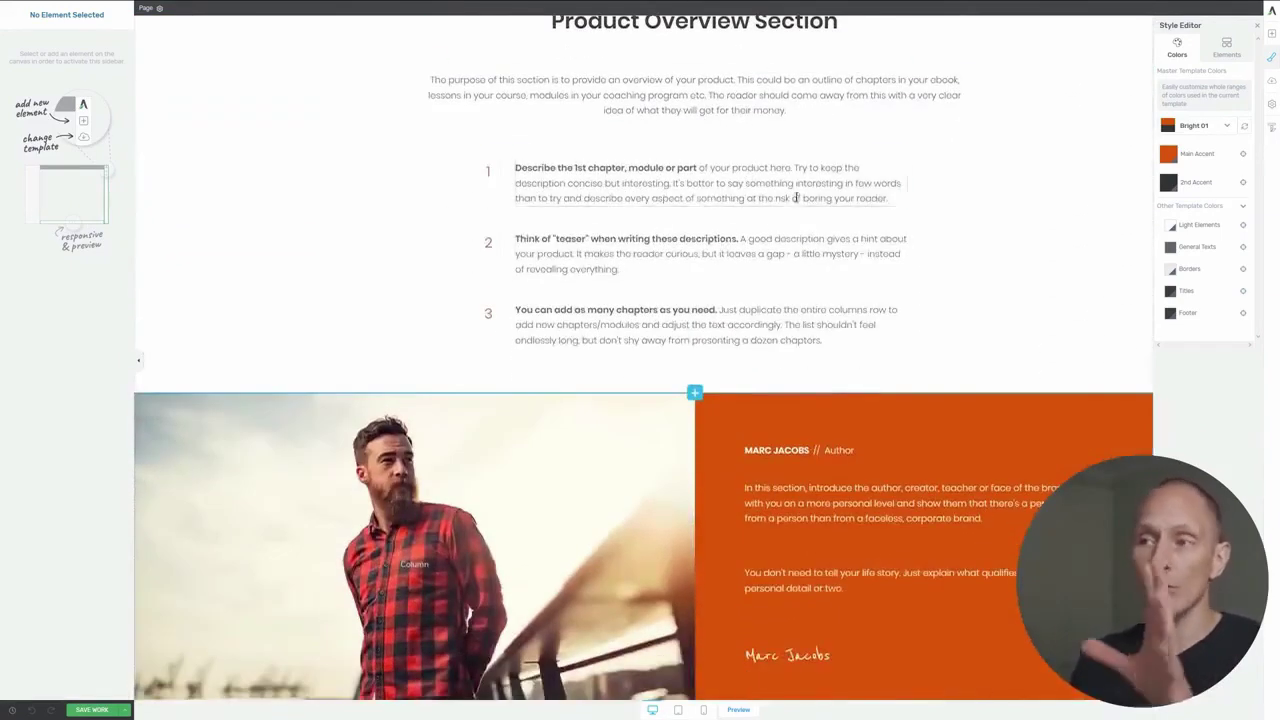
scroll(790, 240, "down", 5)
scroll(811, 286, "down", 1)
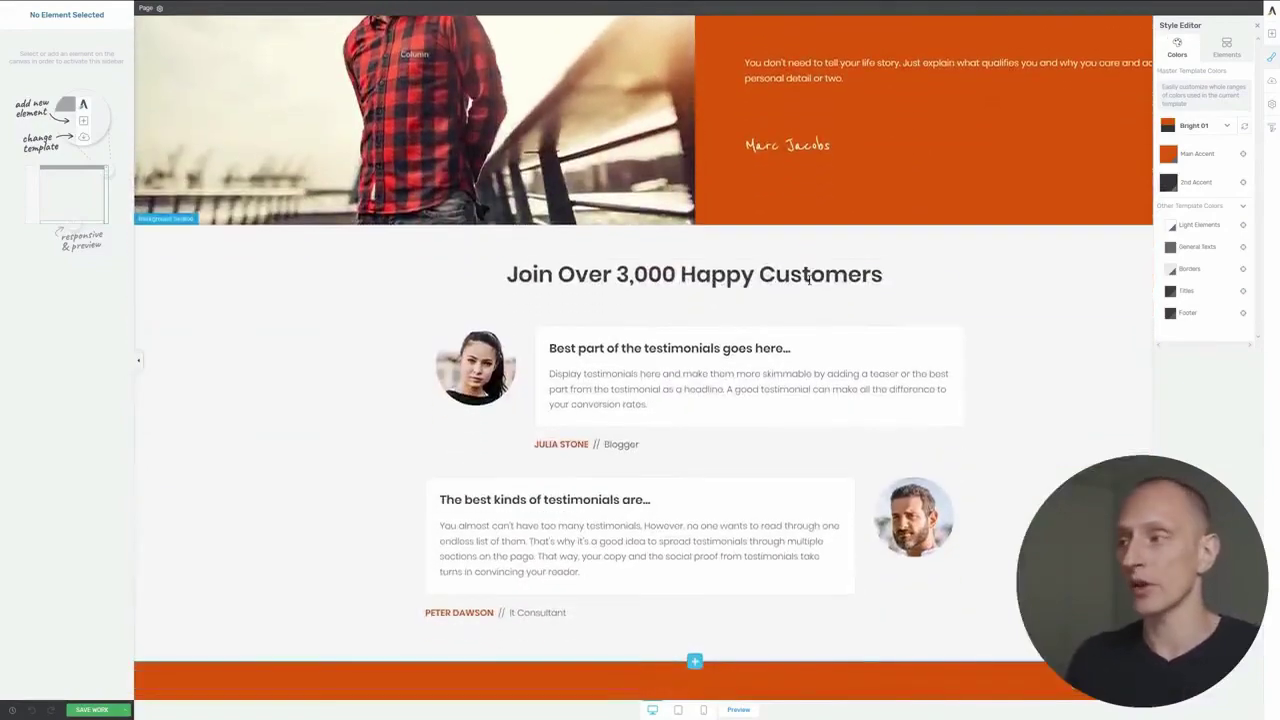
scroll(810, 280, "up", 10)
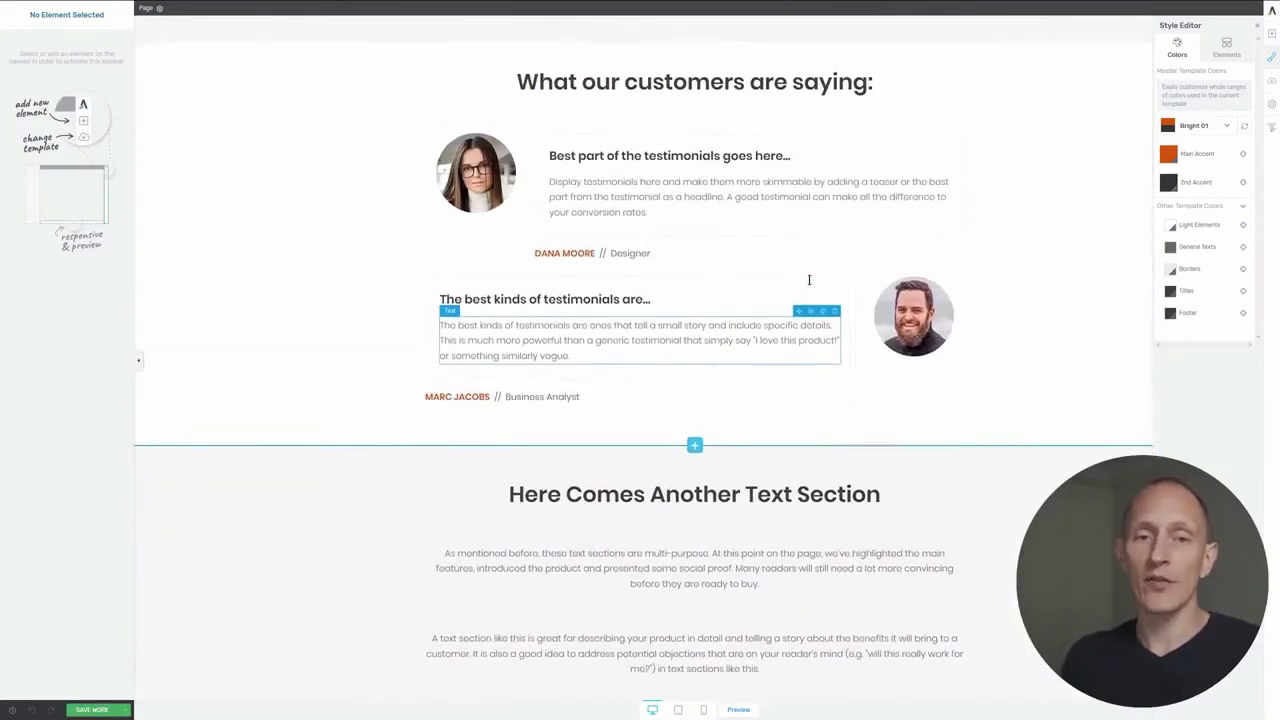
scroll(810, 280, "up", 6)
scroll(810, 280, "up", 10)
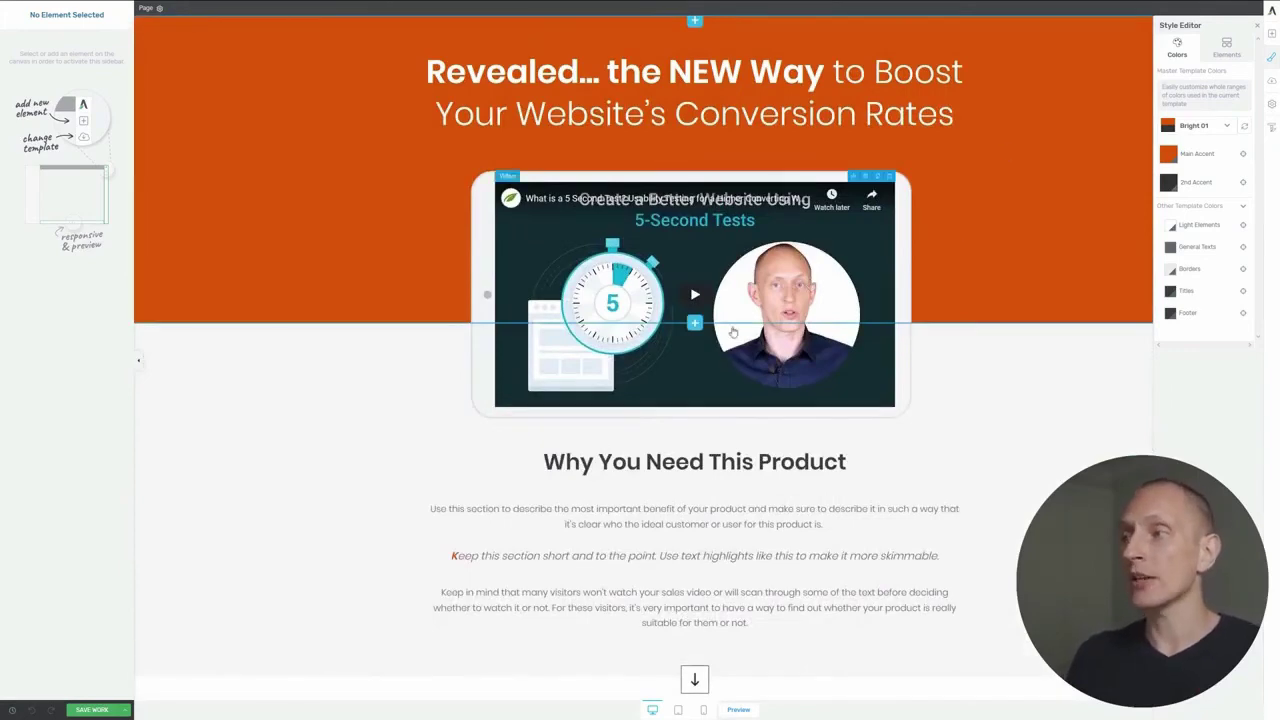
- Insert the Product Data Headline block with progress bars from the Bright Smart page blocks between the buy-now section and the customer testimonials
scroll(752, 387, "down", 4)
scroll(752, 387, "down", 8)
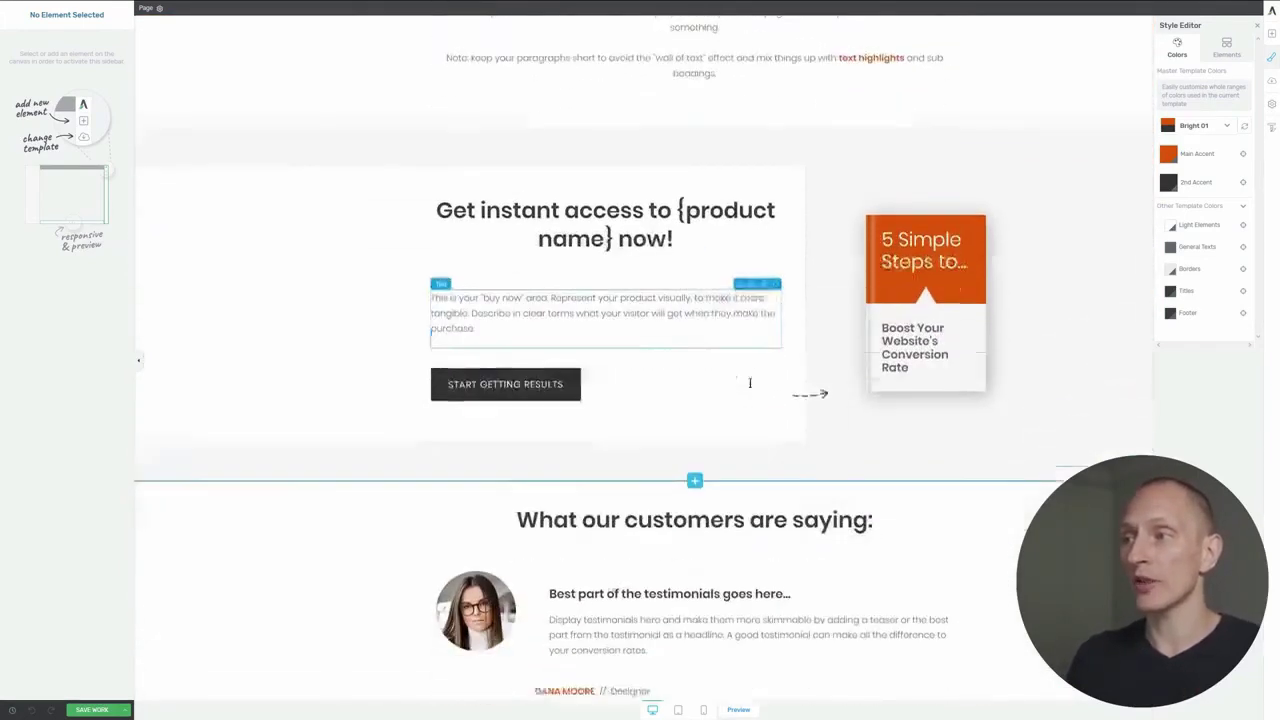
scroll(754, 312, "up", 2)
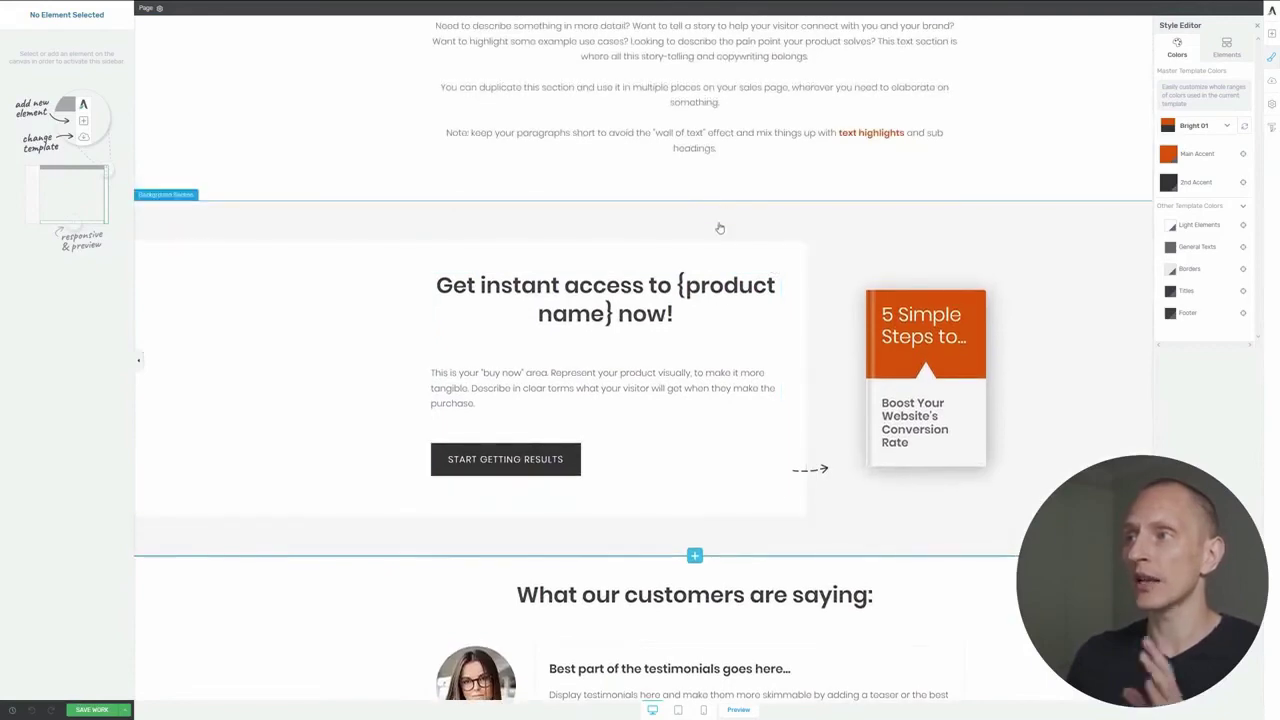
left_click(691, 562)
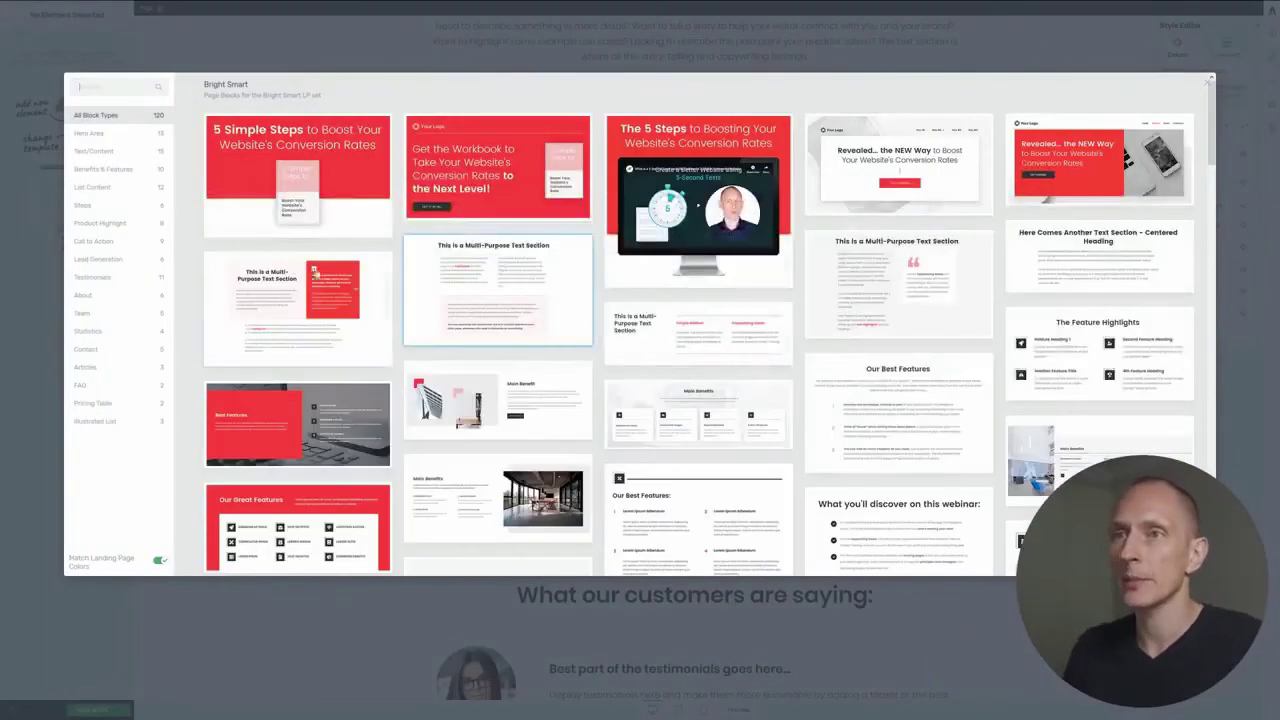
scroll(350, 260, "down", 10)
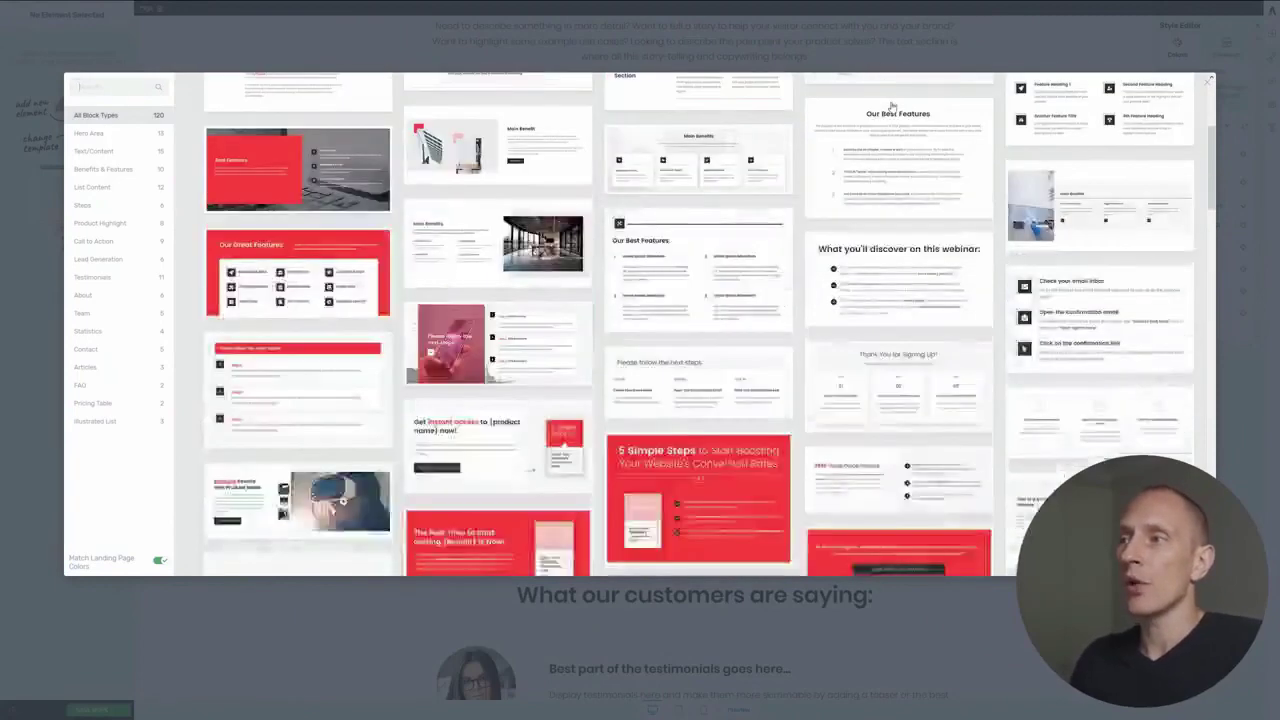
scroll(350, 262, "down", 5)
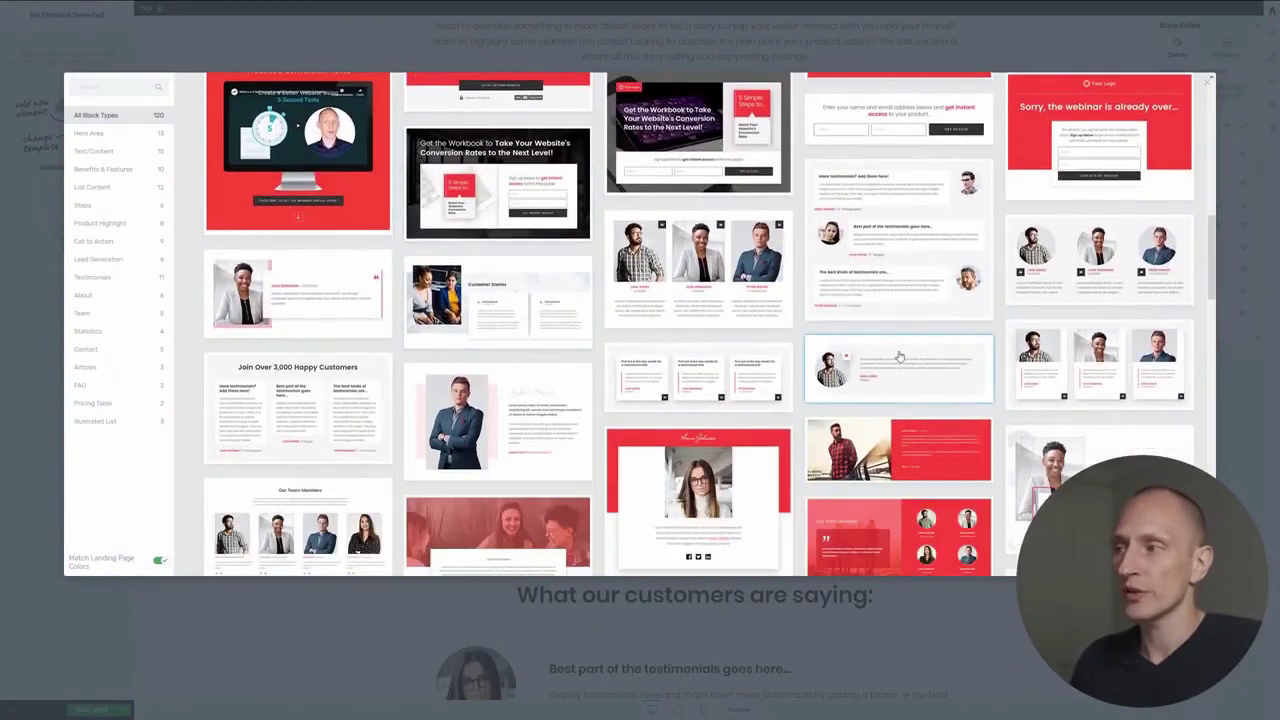
scroll(899, 358, "down", 5)
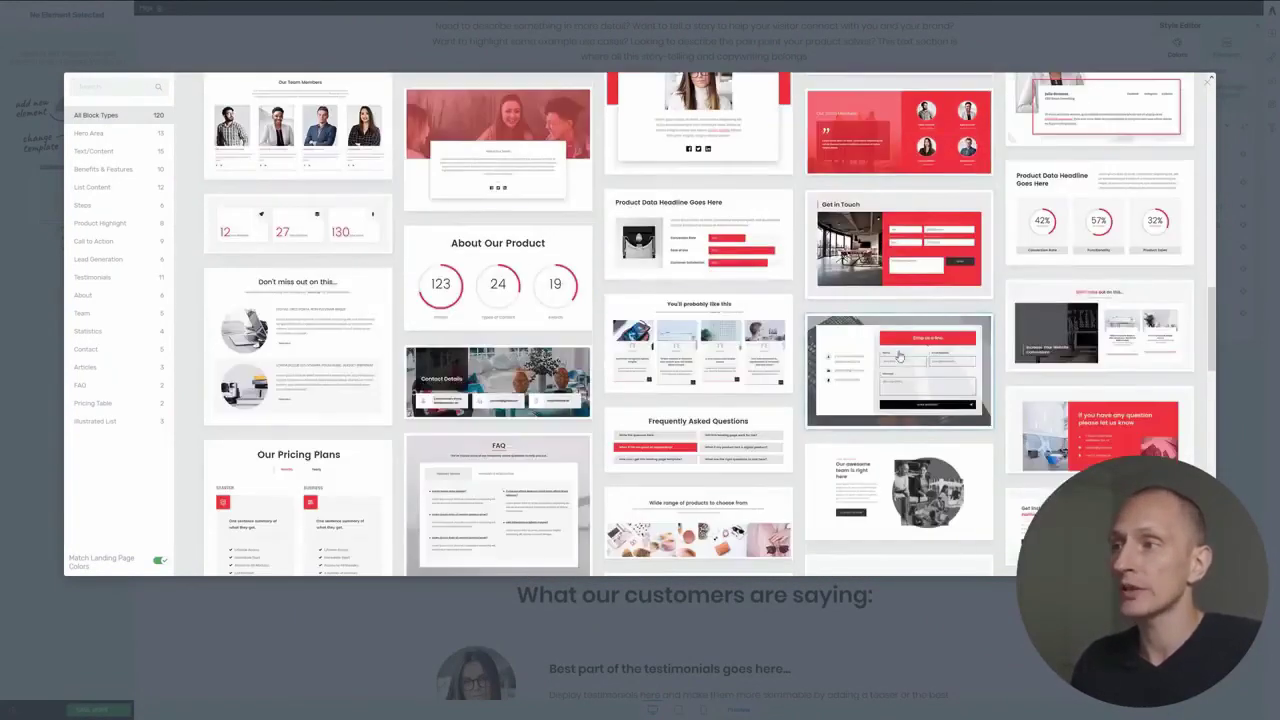
left_click(686, 216)
- Examine how the inserted product data block fits in with the neighbouring sections of the sales page
scroll(860, 369, "down", 4)
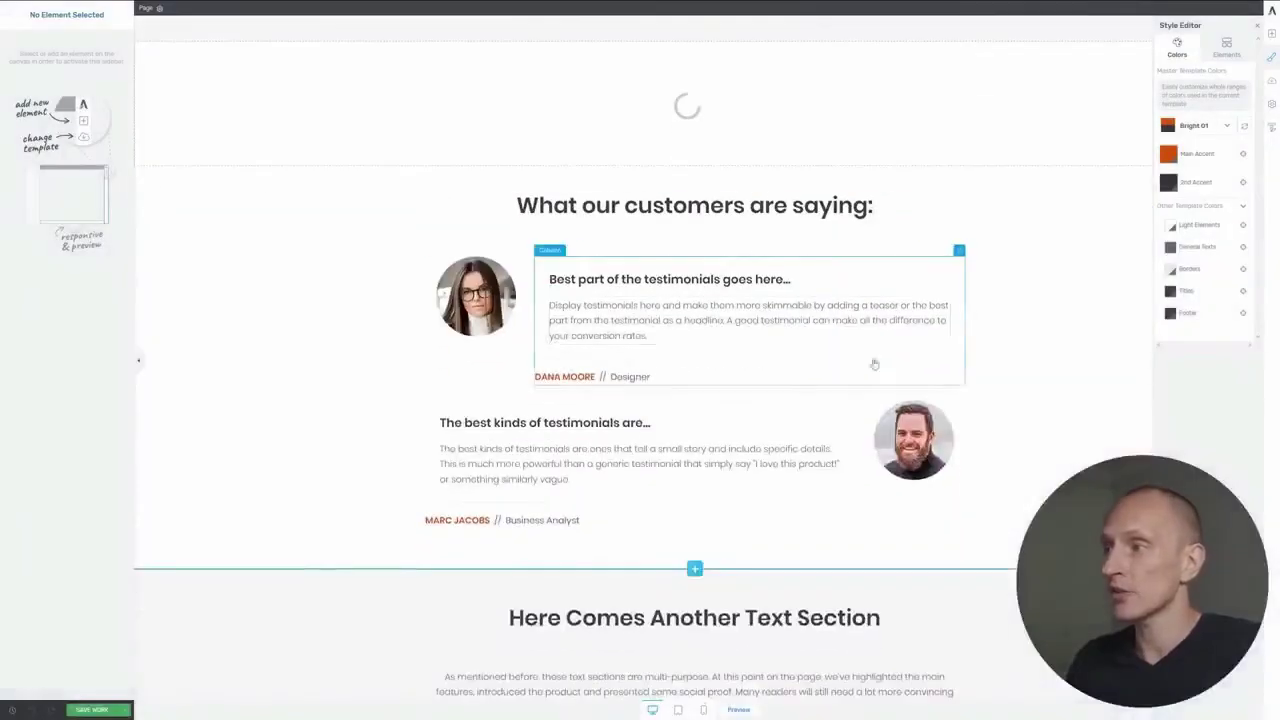
scroll(975, 331, "up", 2)
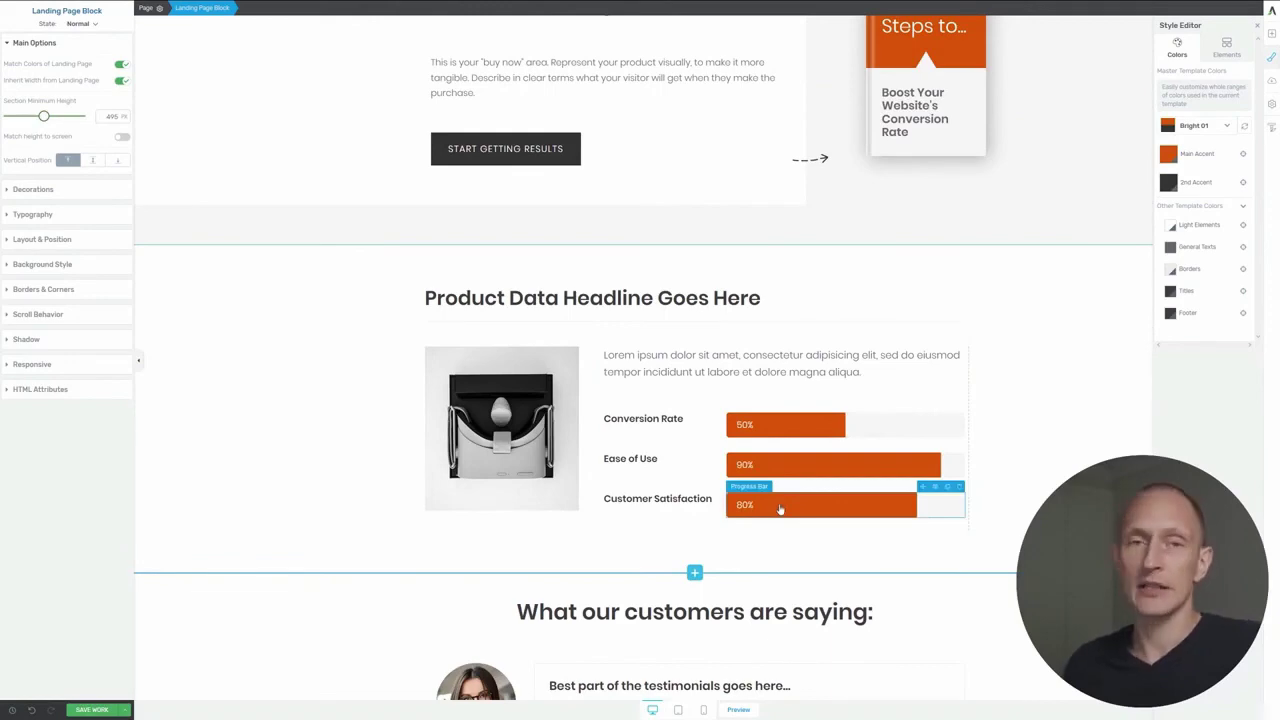
scroll(645, 369, "up", 2)
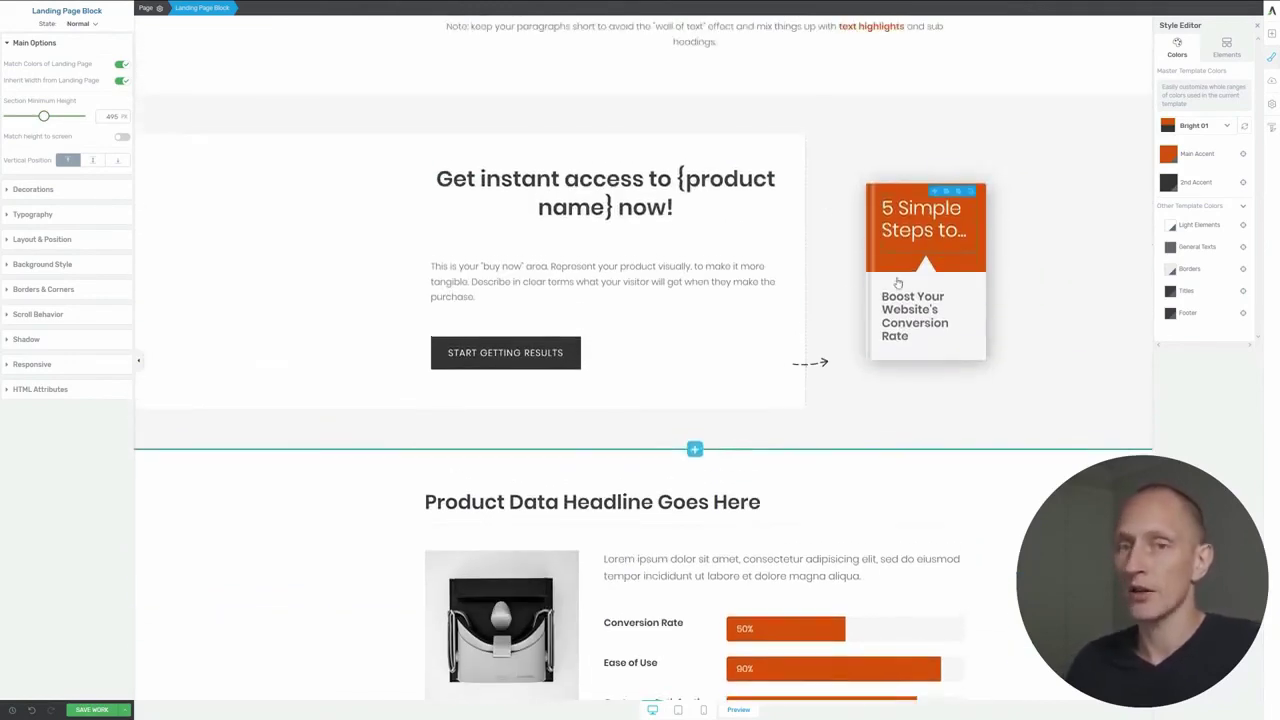
scroll(897, 267, "down", 3)
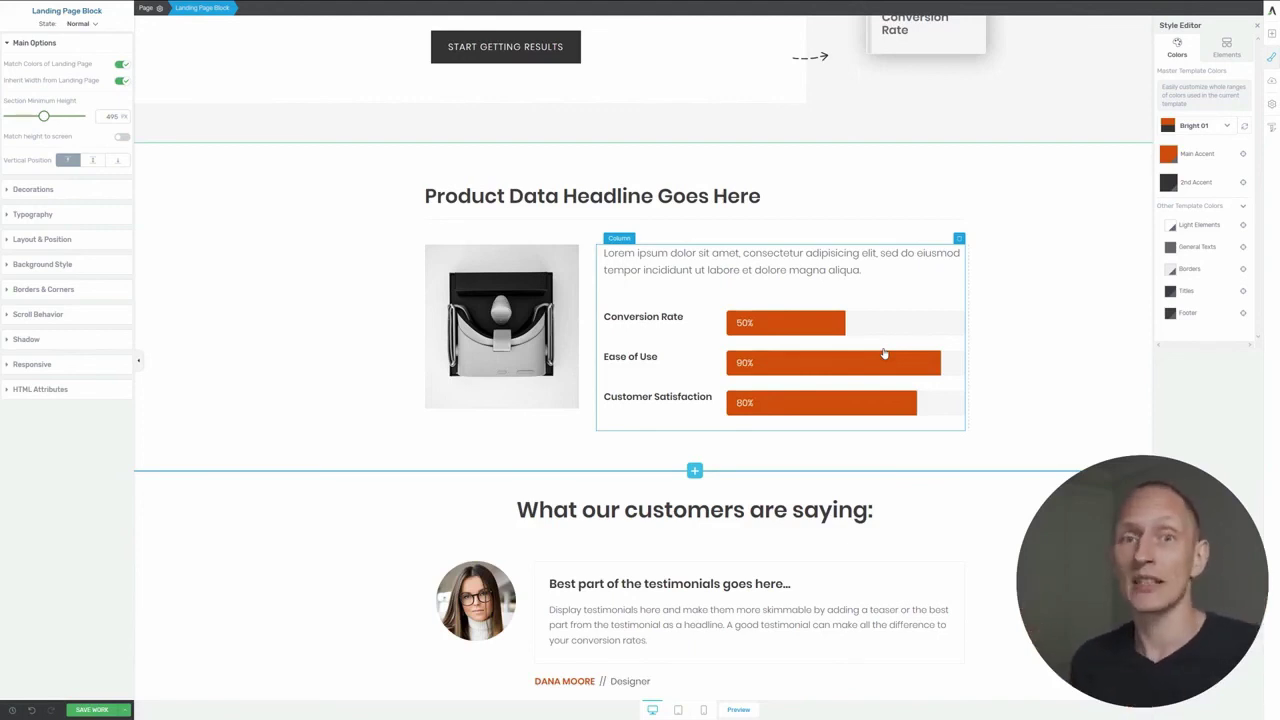
scroll(860, 380, "down", 2)
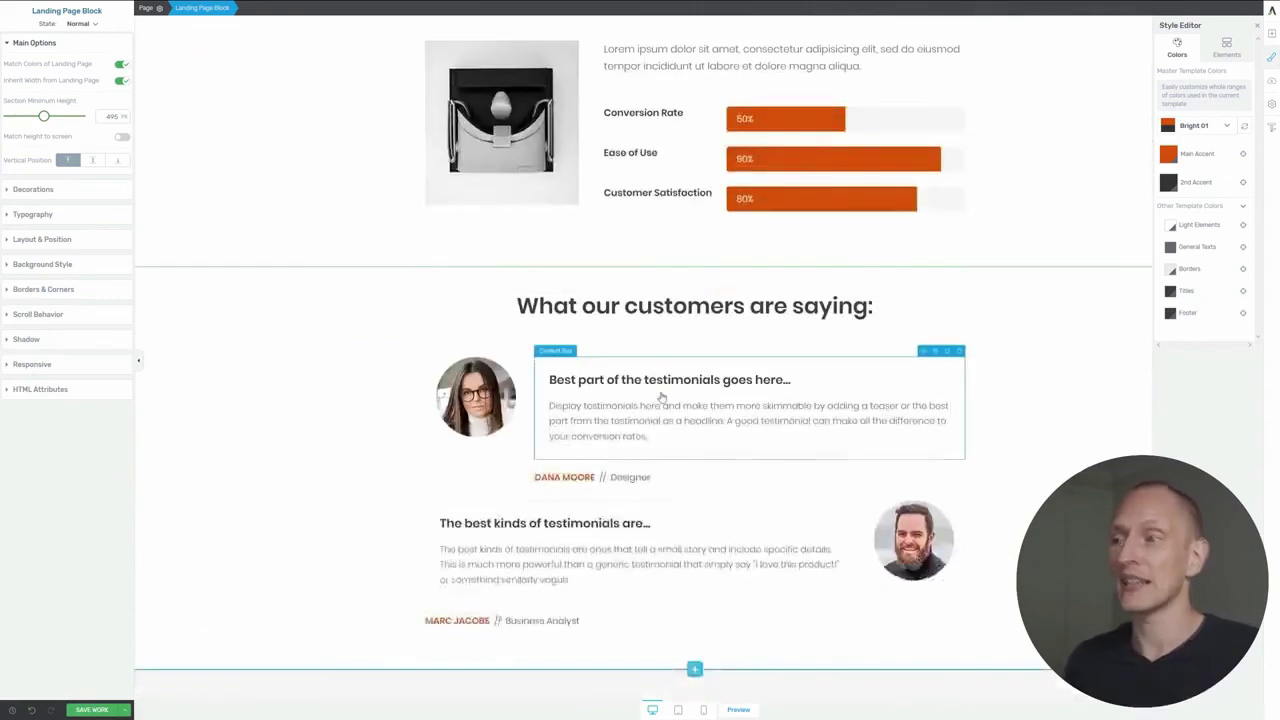
scroll(670, 453, "down", 3)
scroll(700, 420, "up", 12)
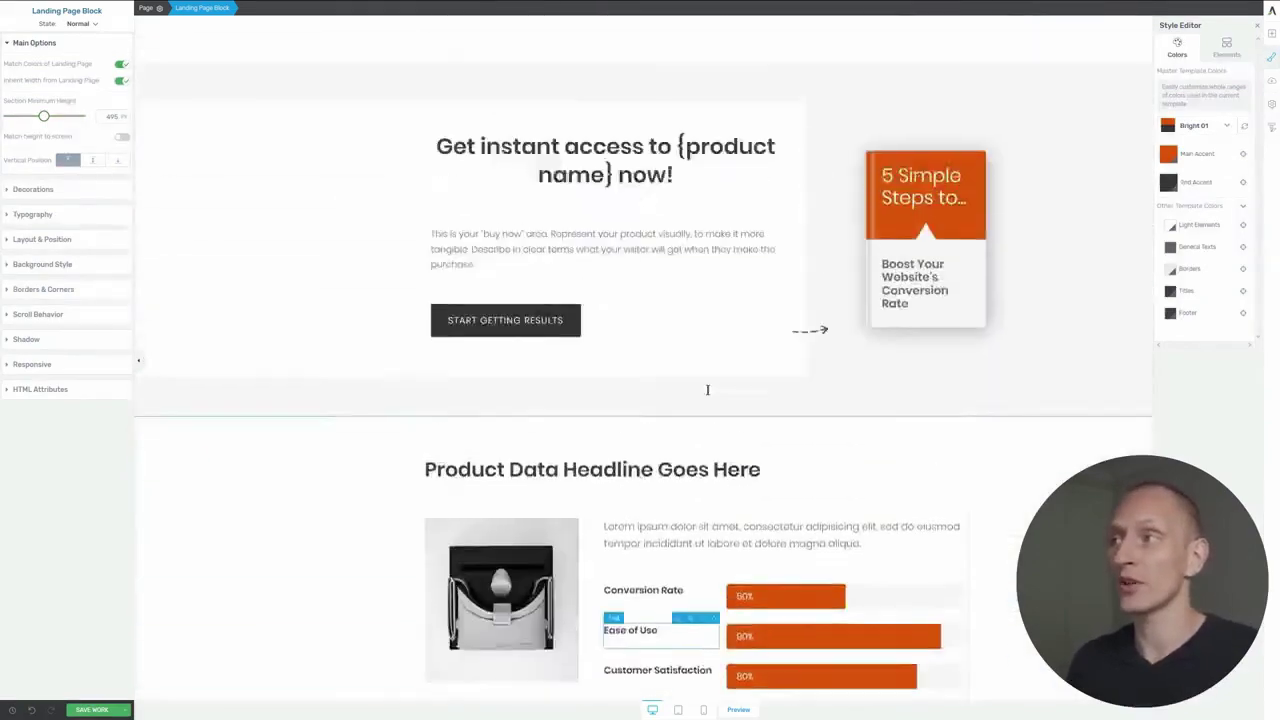
scroll(710, 388, "up", 8)
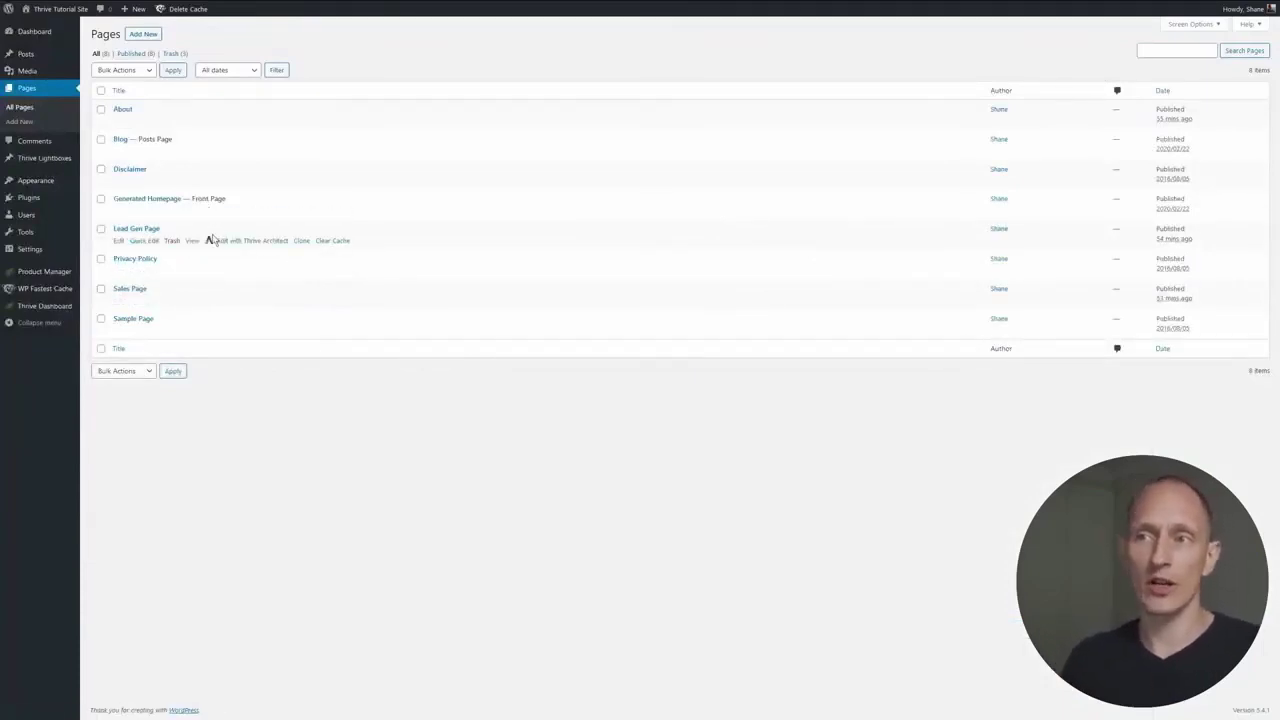
- Open the Lead Gen Page with Thrive Architect and load the Blank Page template from the ShapeShift Theme set
left_click(245, 241)
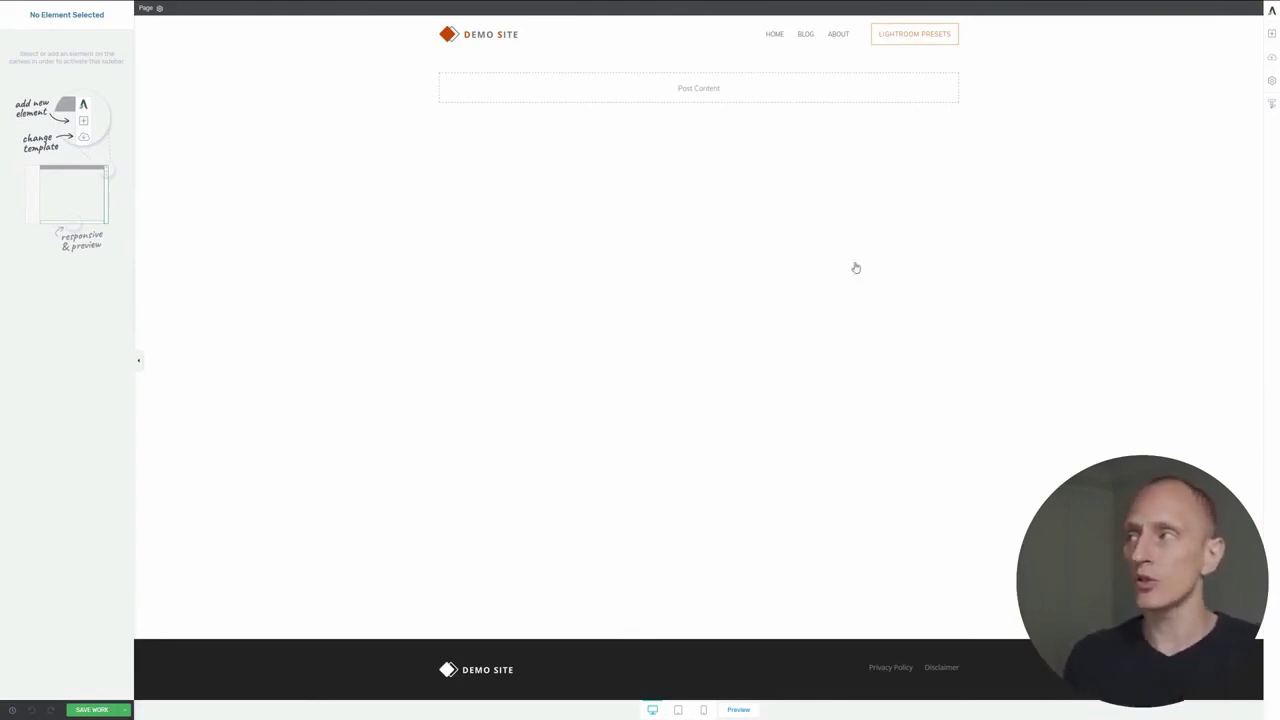
left_click(1270, 61)
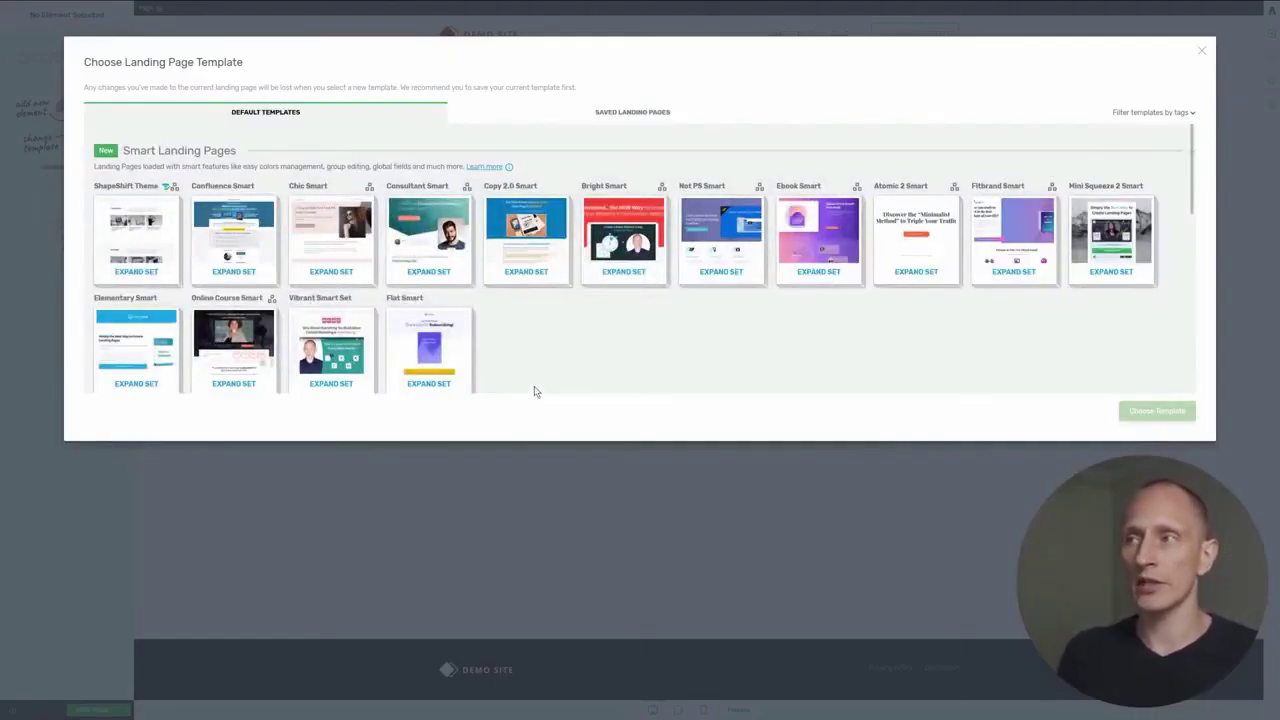
left_click(142, 236)
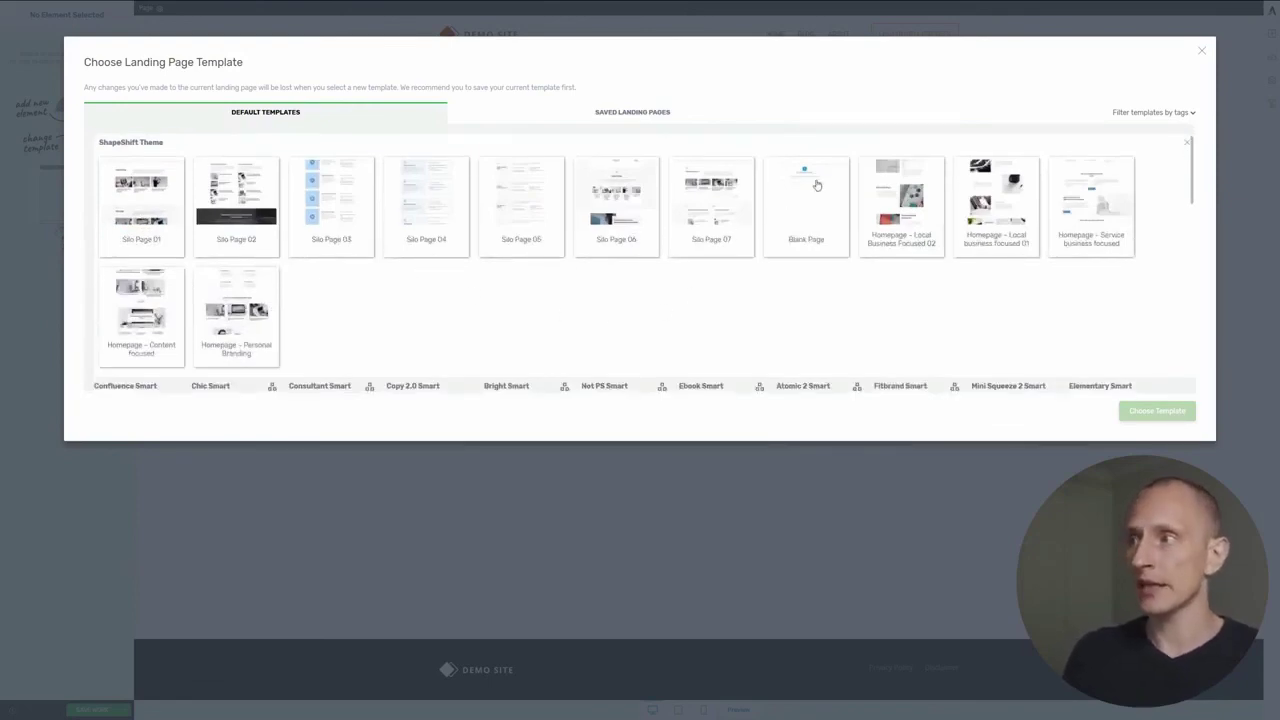
left_click(817, 185)
left_click(1157, 410)
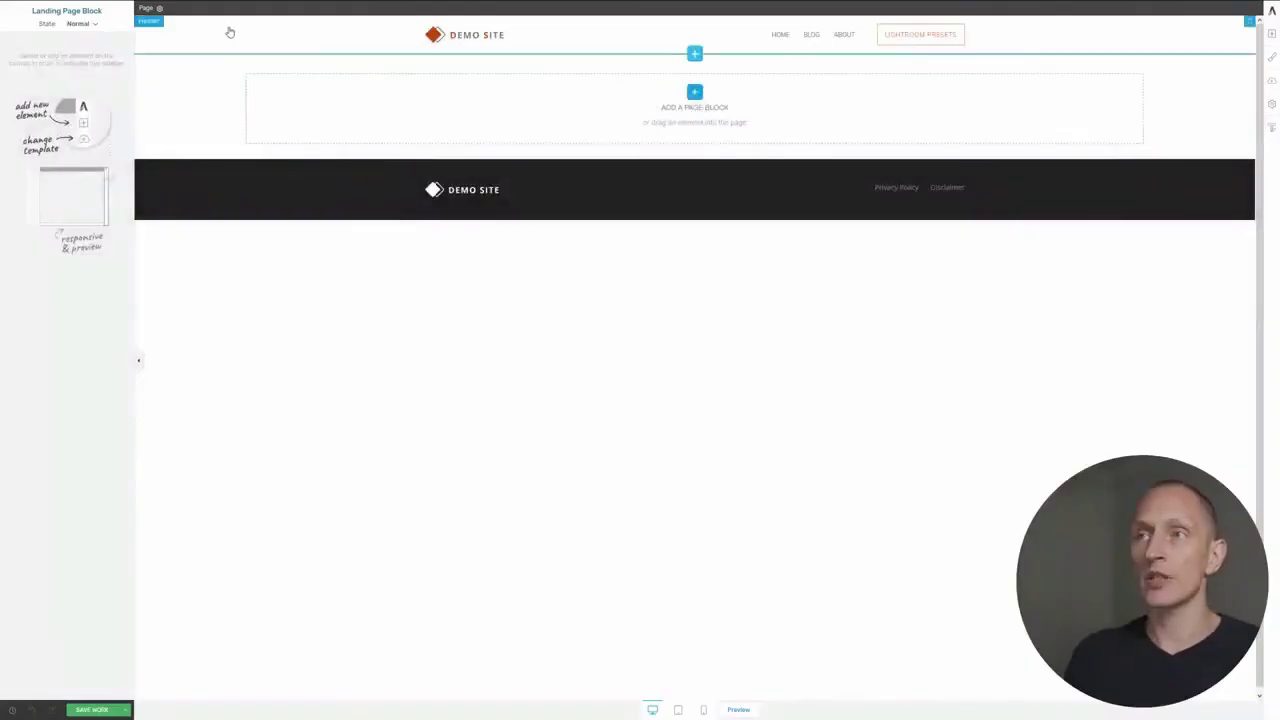
- Hide the page's header and insert the Explore Our Wholesale Program block from the Hero Area page blocks
left_click(231, 37)
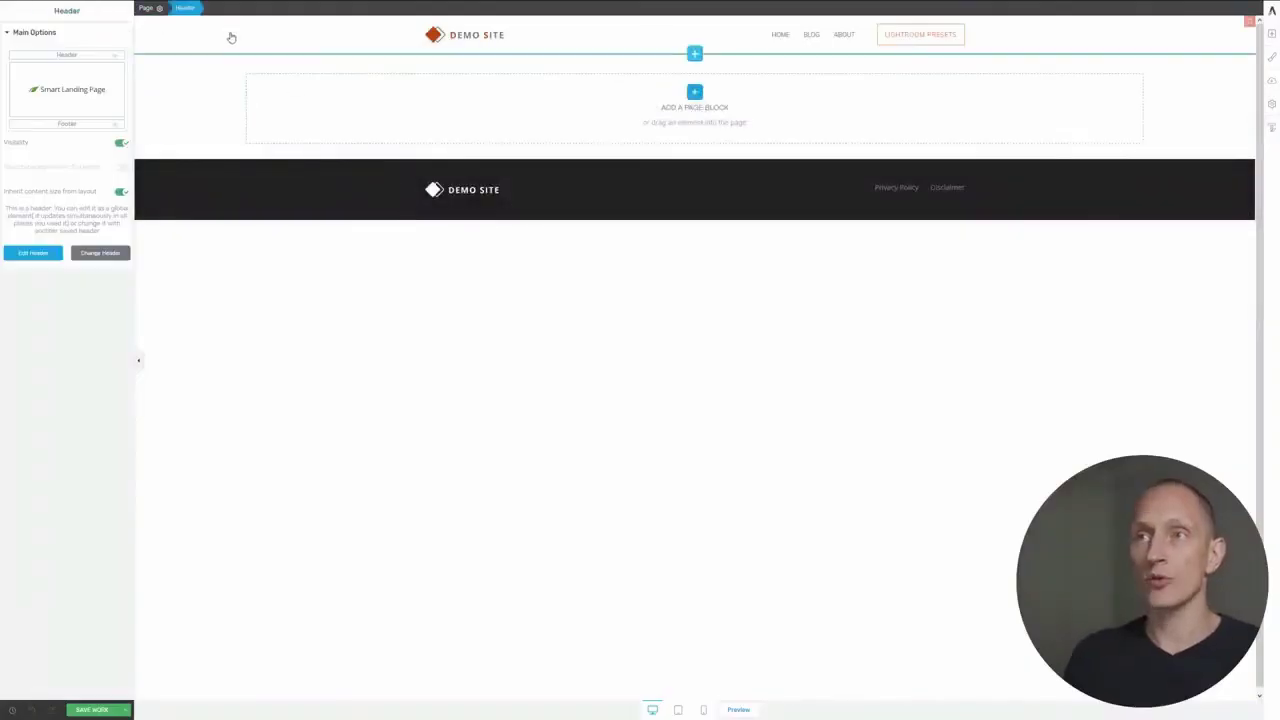
left_click(115, 57)
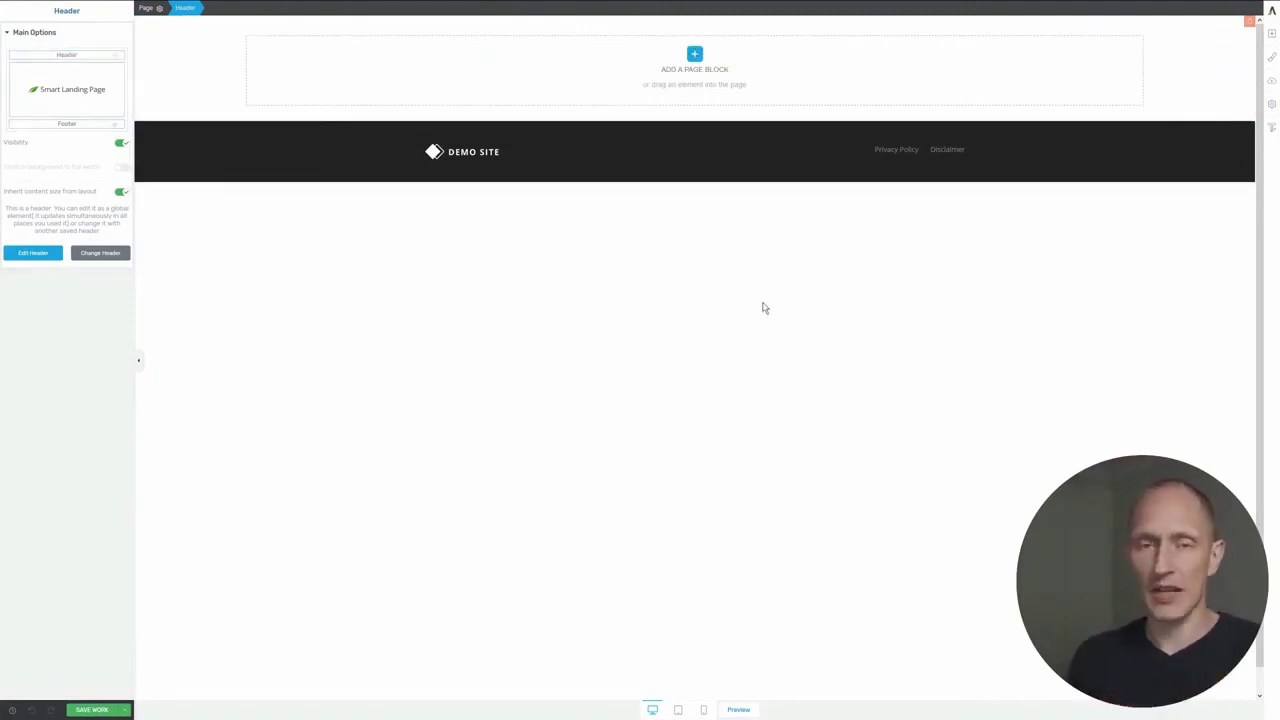
left_click(695, 57)
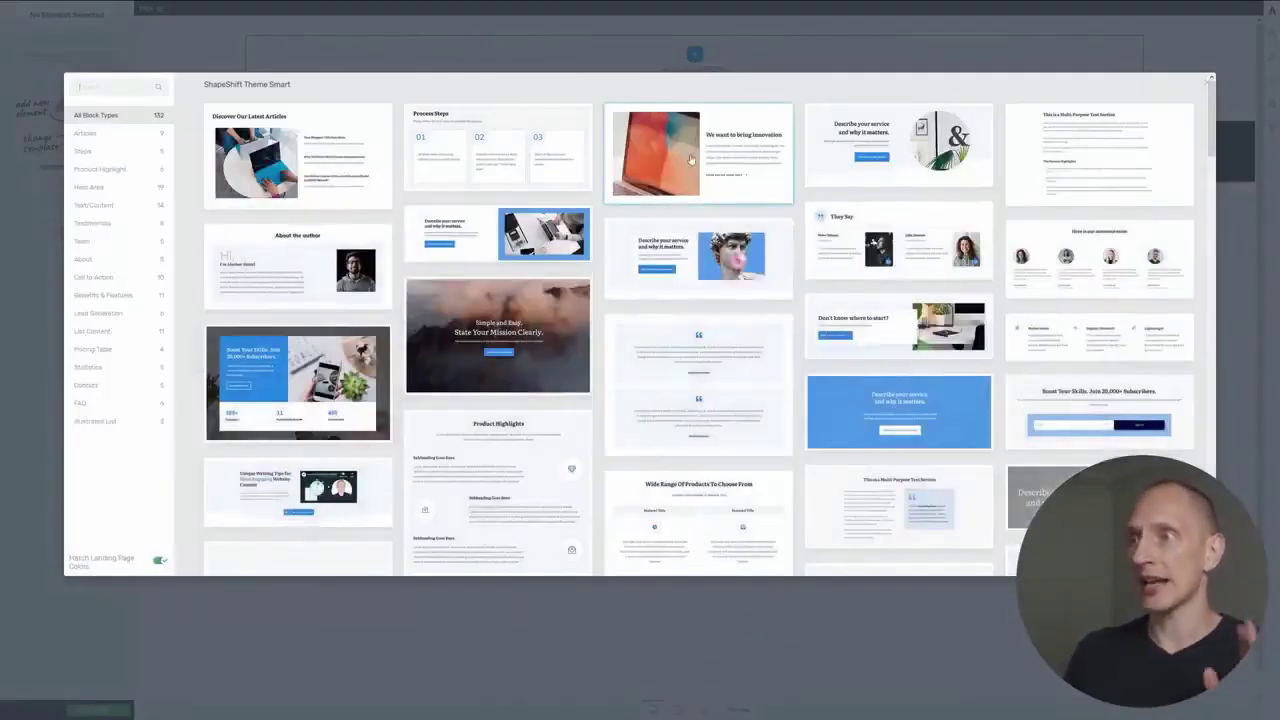
left_click(104, 189)
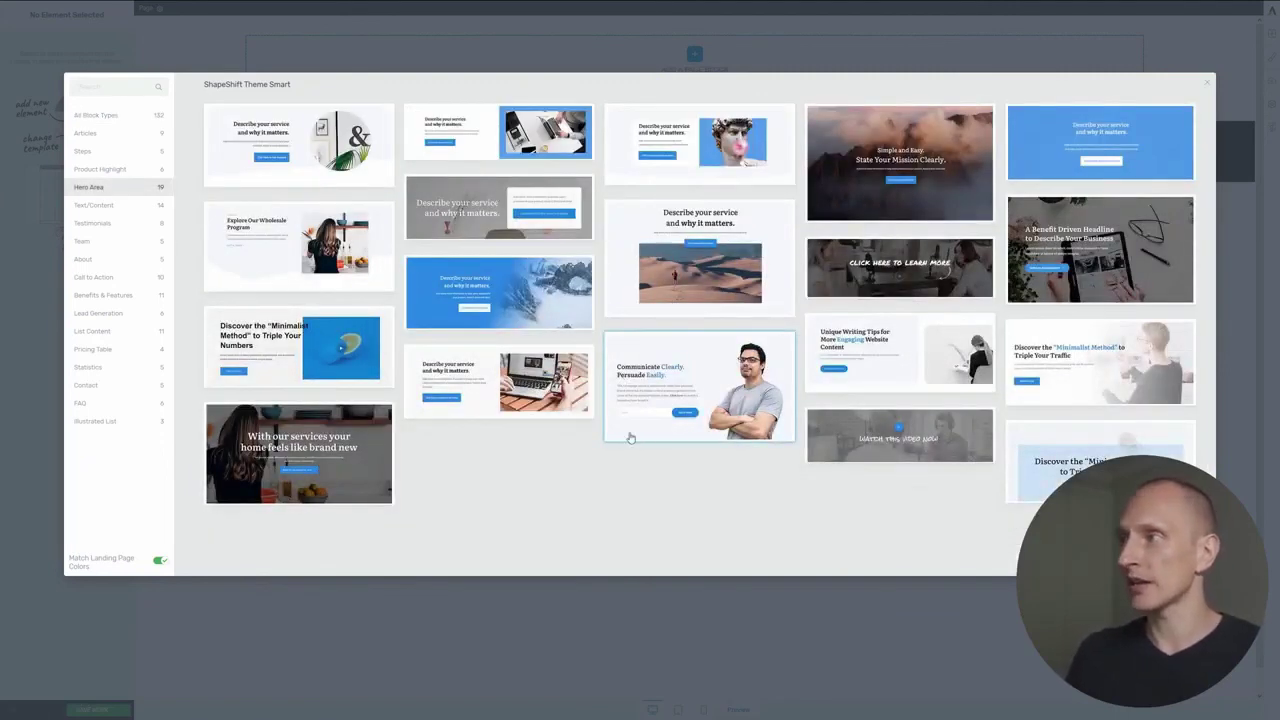
left_click(282, 240)
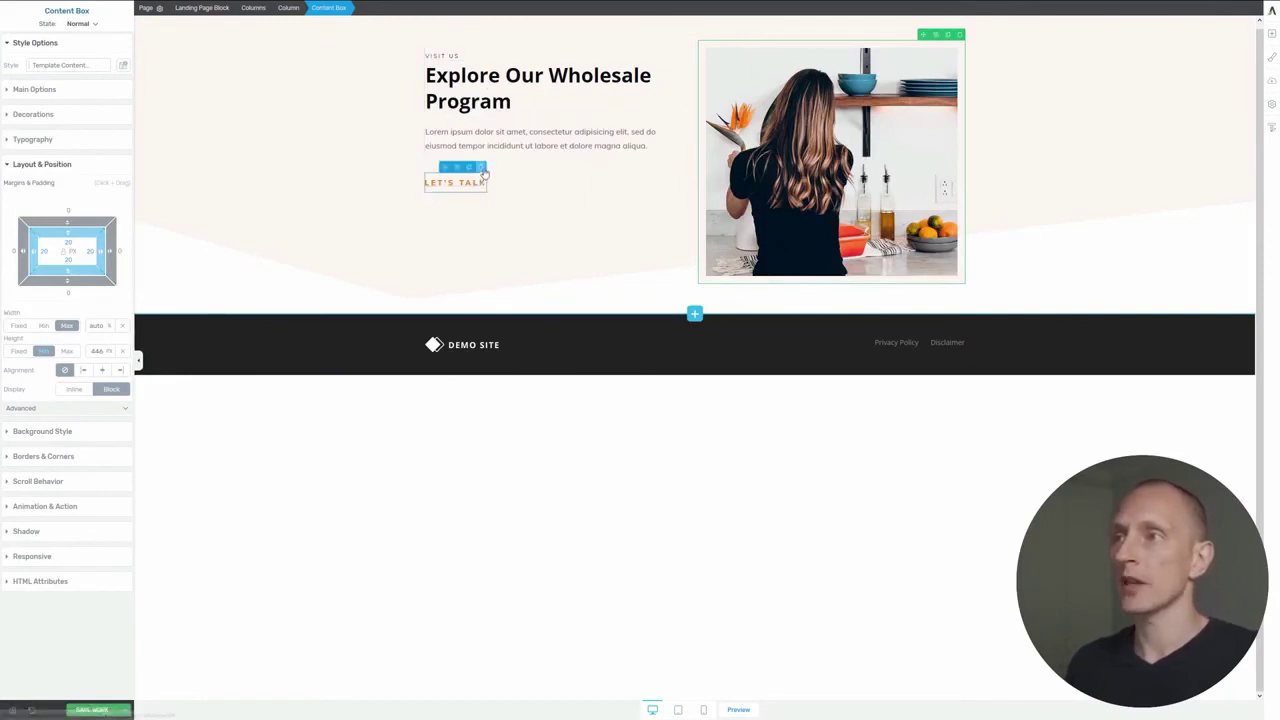
- Delete the "Let's Talk" link below the text of the Explore Our Wholesale Program section
left_click(482, 168)
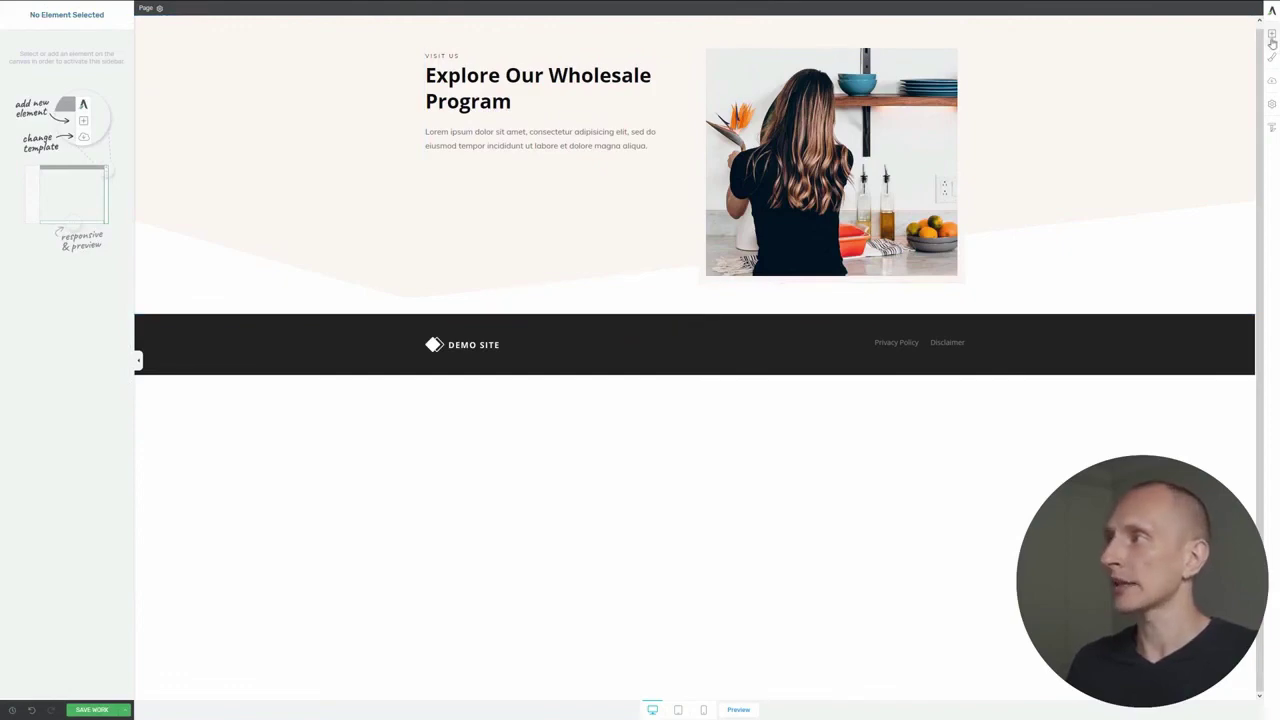
- Insert the "Boost Your Skills. Join 20,000+ Subscribers" block from the Lead Generation page blocks below the hero section and remove its grey background
left_click(694, 315)
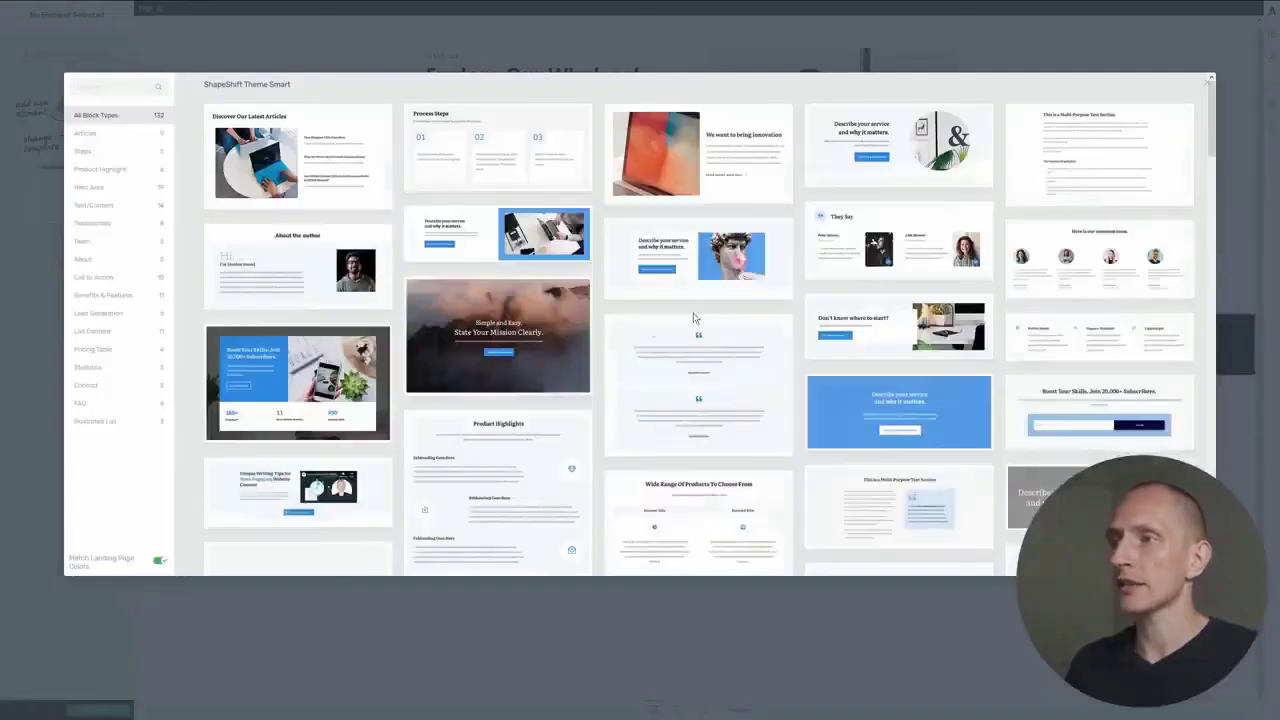
left_click(98, 314)
left_click(310, 148)
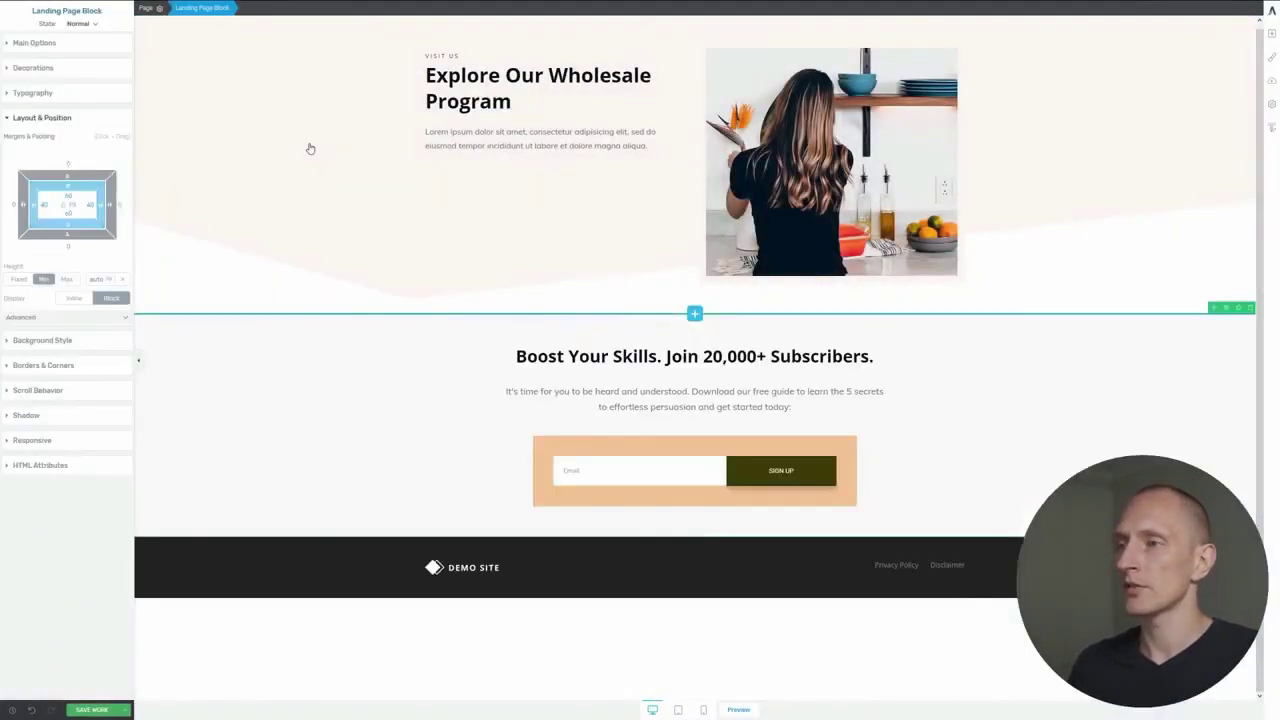
left_click(68, 341)
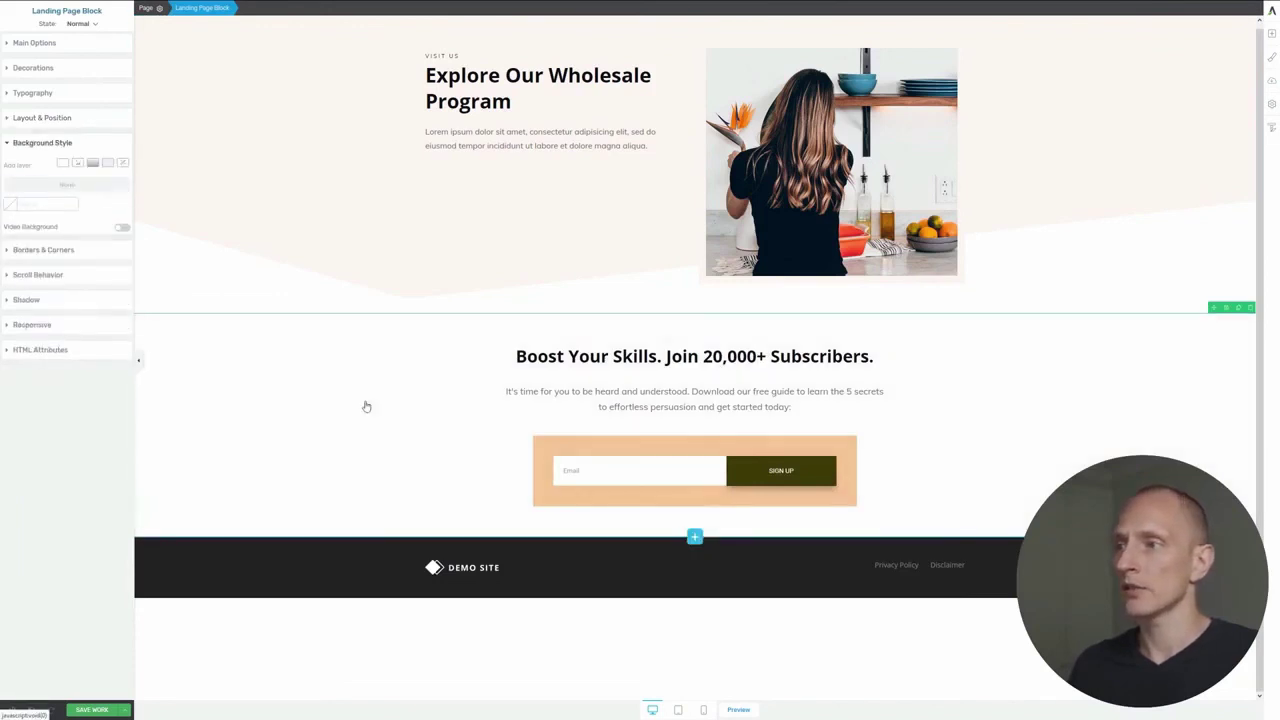
- Change the hero section's bottom fancy divider to Rounded Corner and reduce its height to about 200 px
left_click(499, 260)
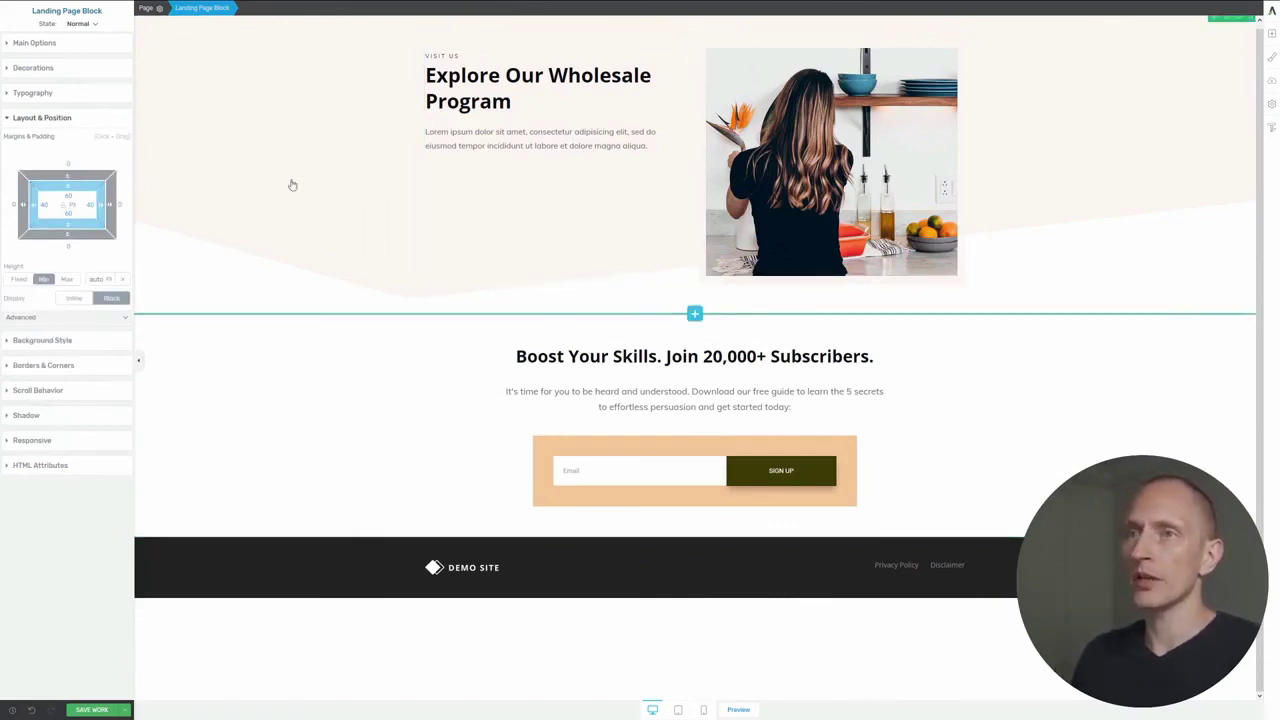
left_click(40, 43)
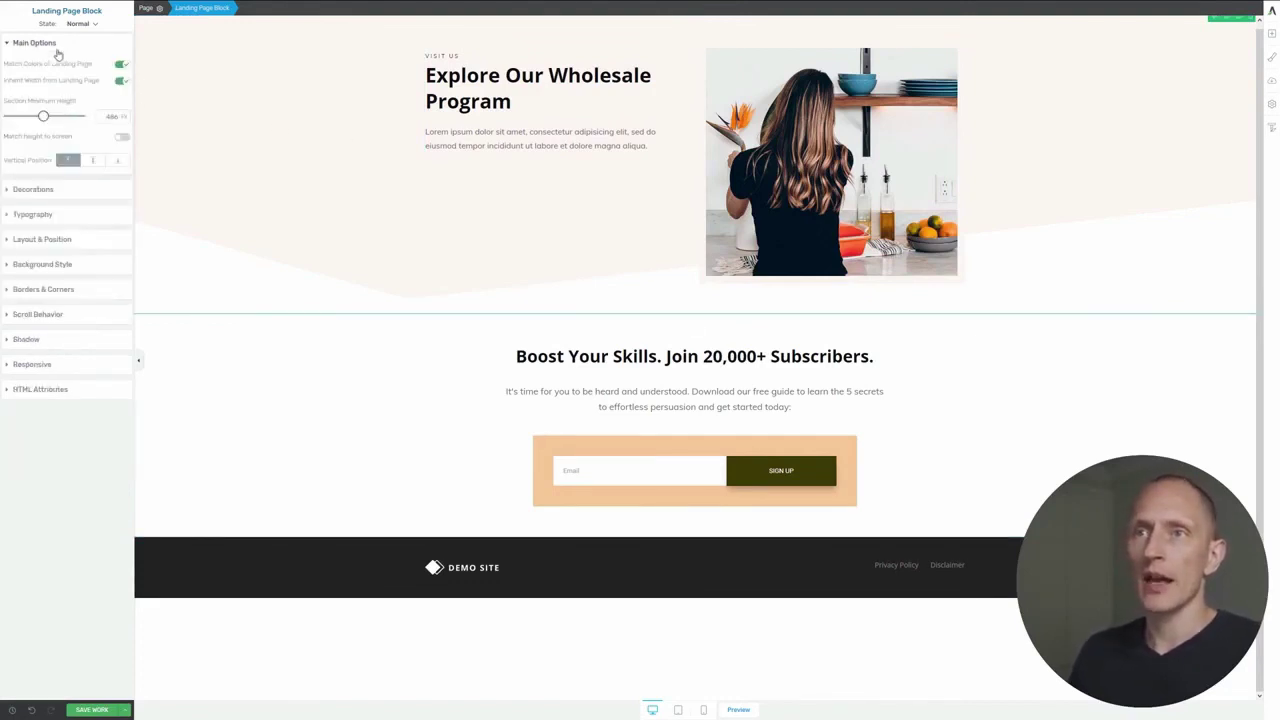
left_click(33, 189)
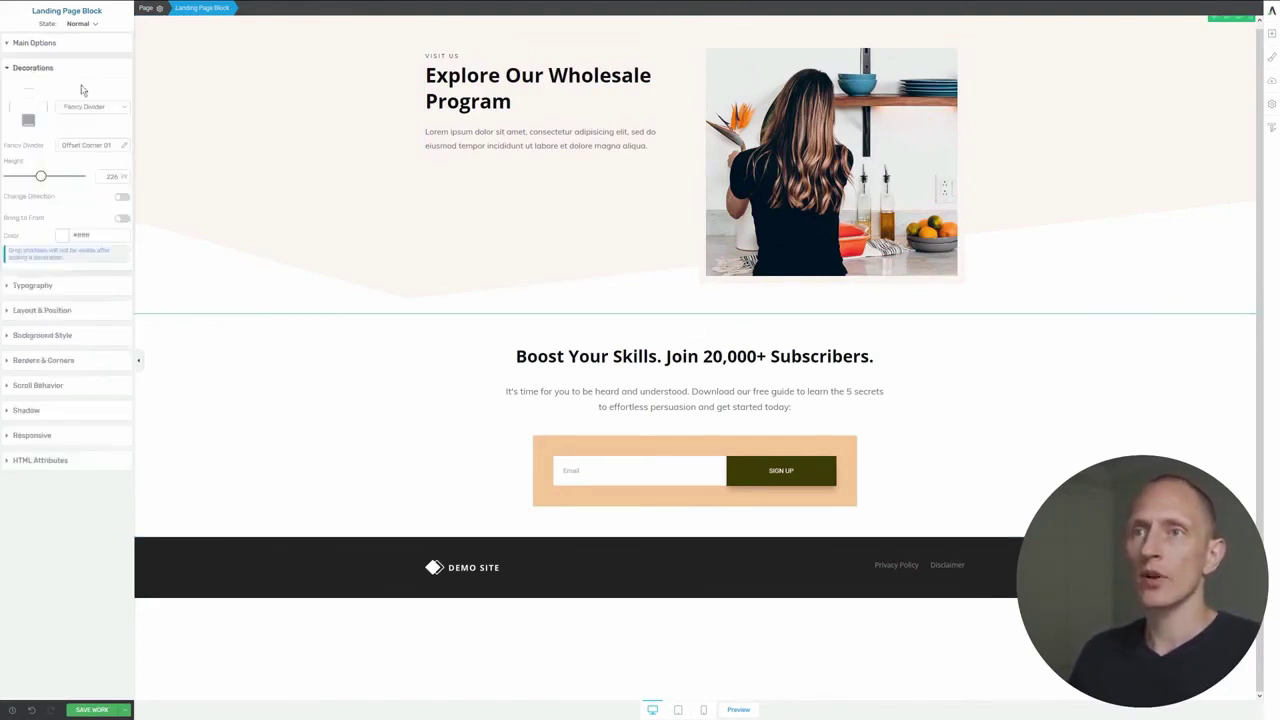
left_click(97, 145)
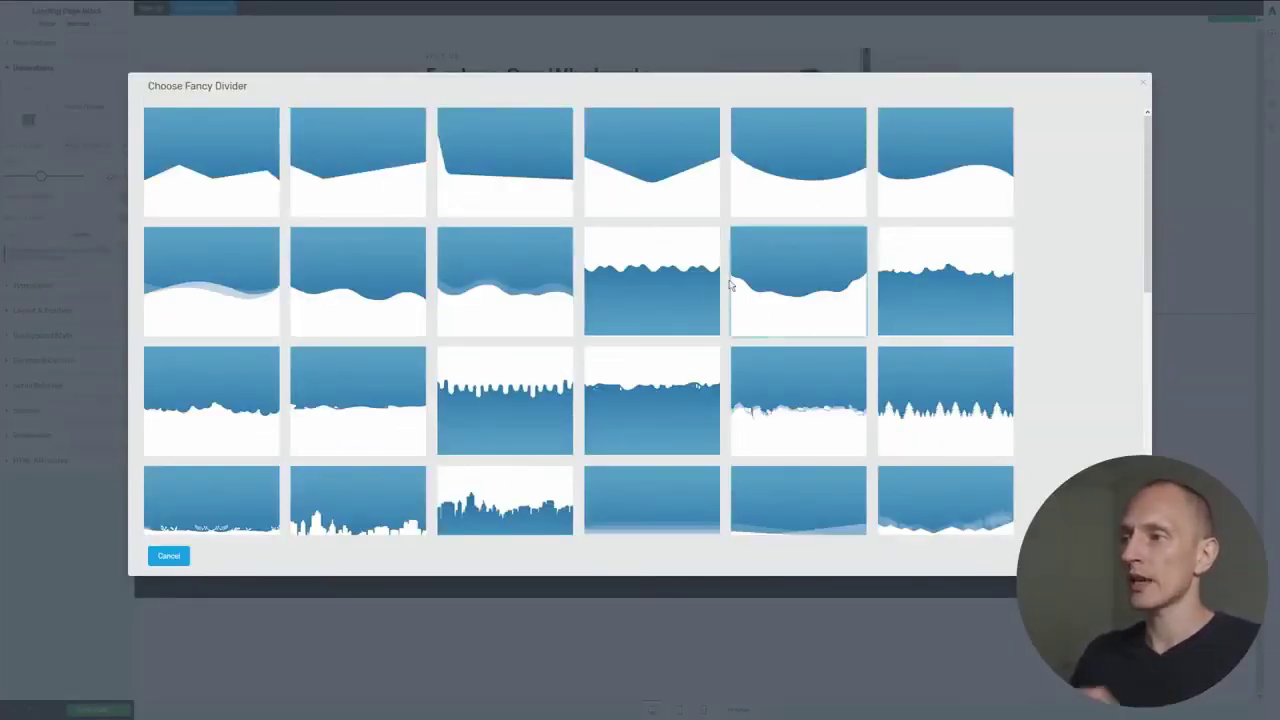
scroll(732, 286, "down", 2)
scroll(731, 283, "down", 3)
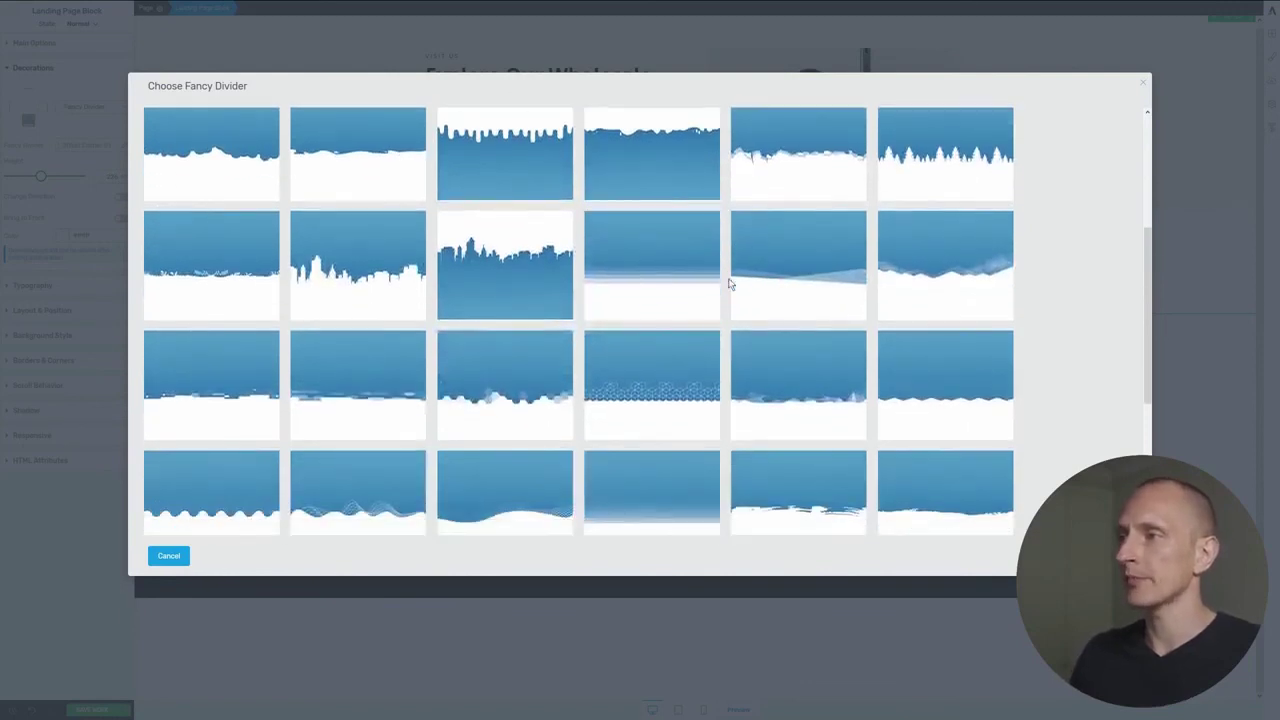
scroll(523, 277, "up", 5)
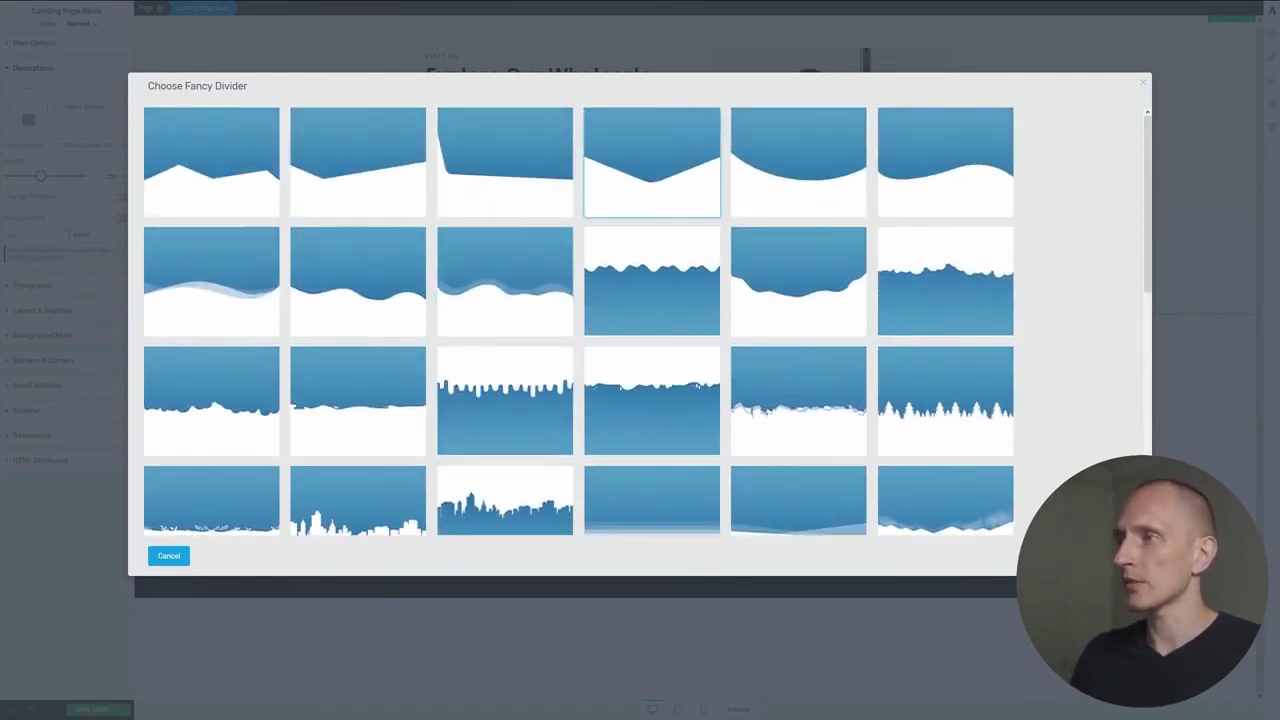
left_click(637, 325)
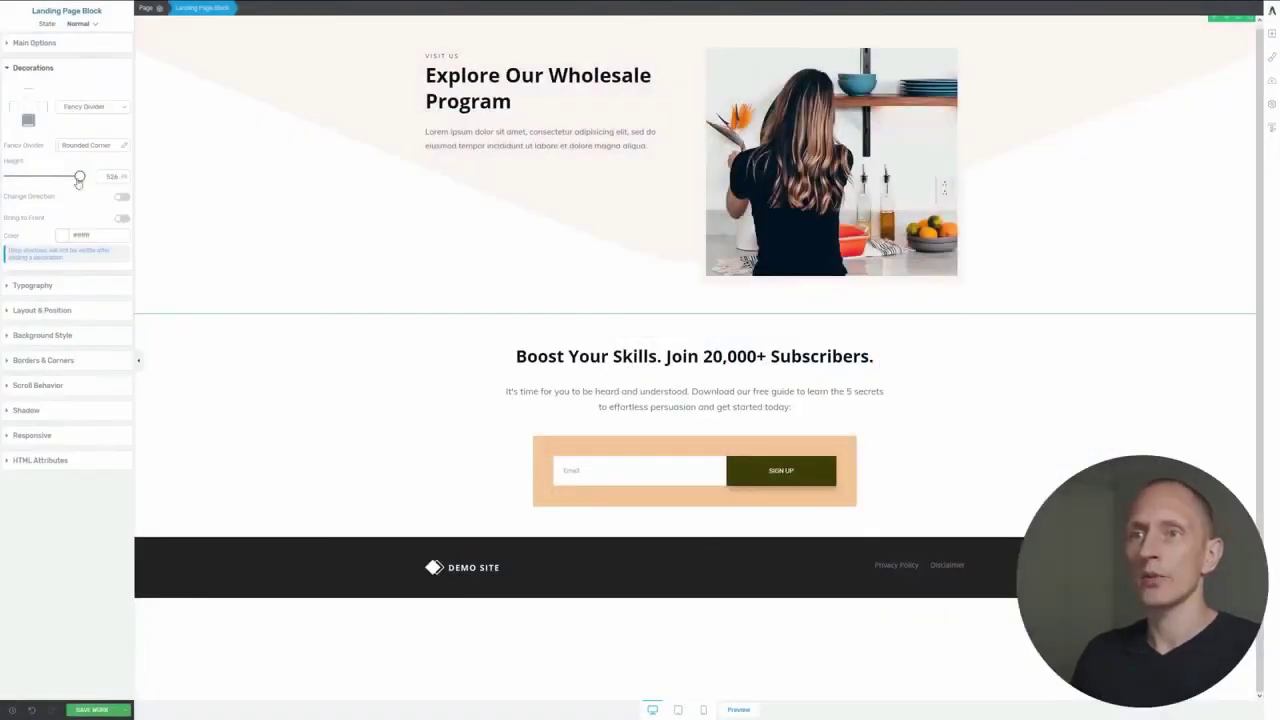
left_click_drag(79, 181, 41, 179)
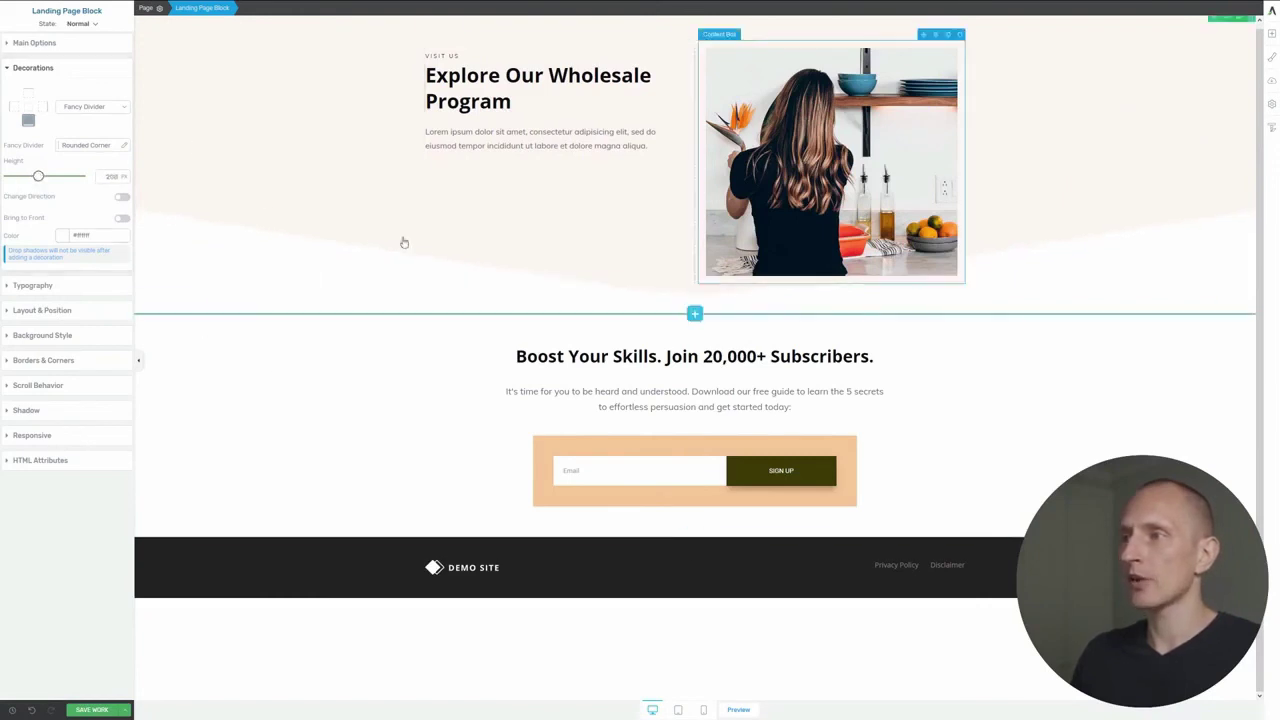
- Review the sign-up form's lead generation options and save the page
left_click(386, 455)
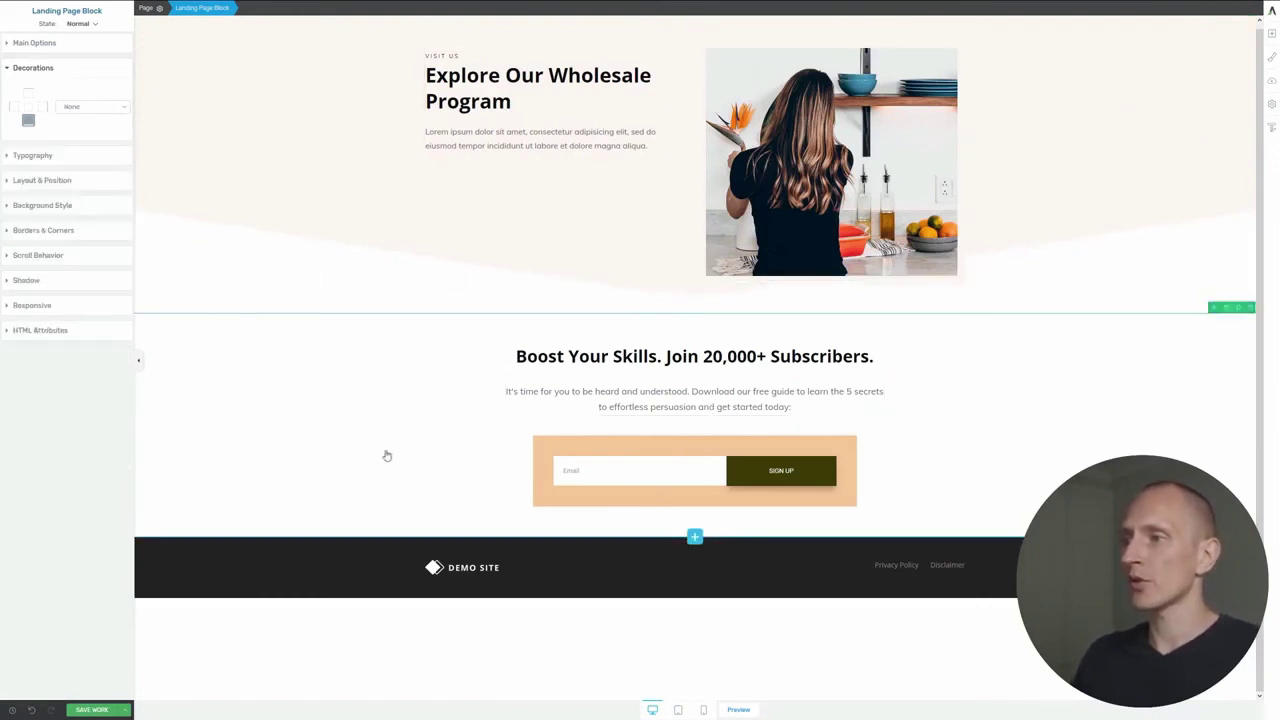
left_click(766, 452)
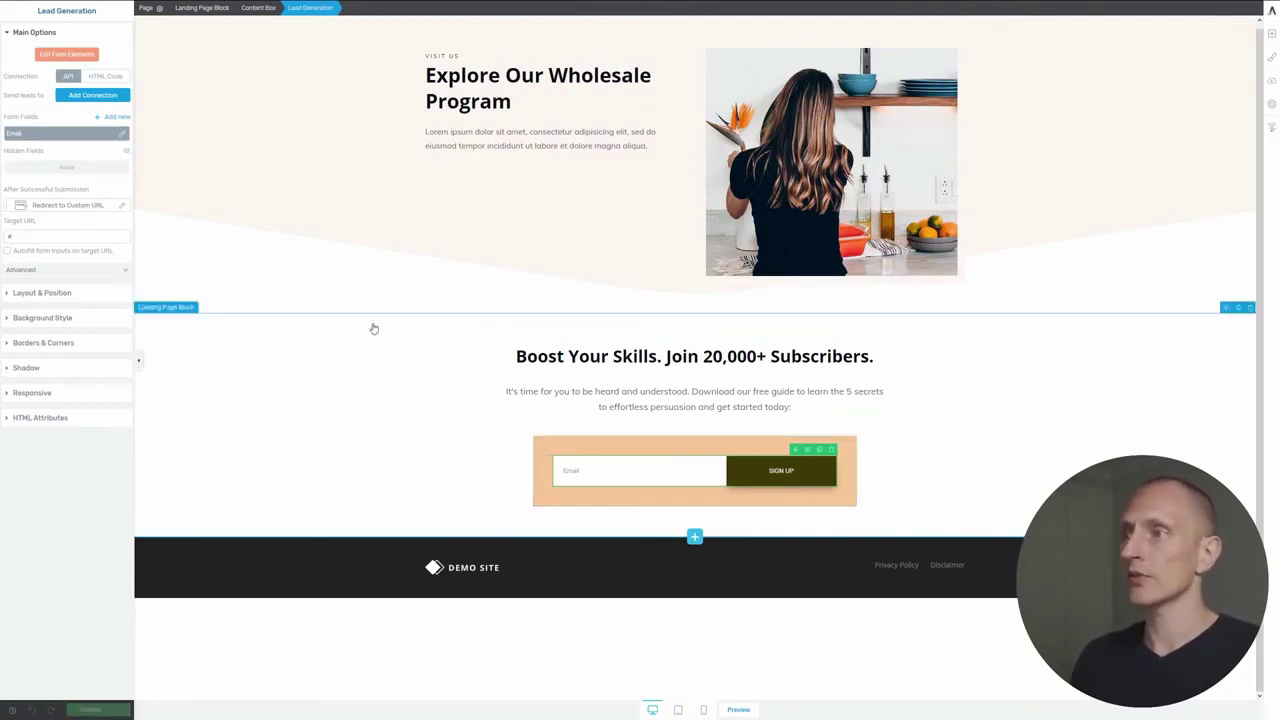
left_click(389, 412)
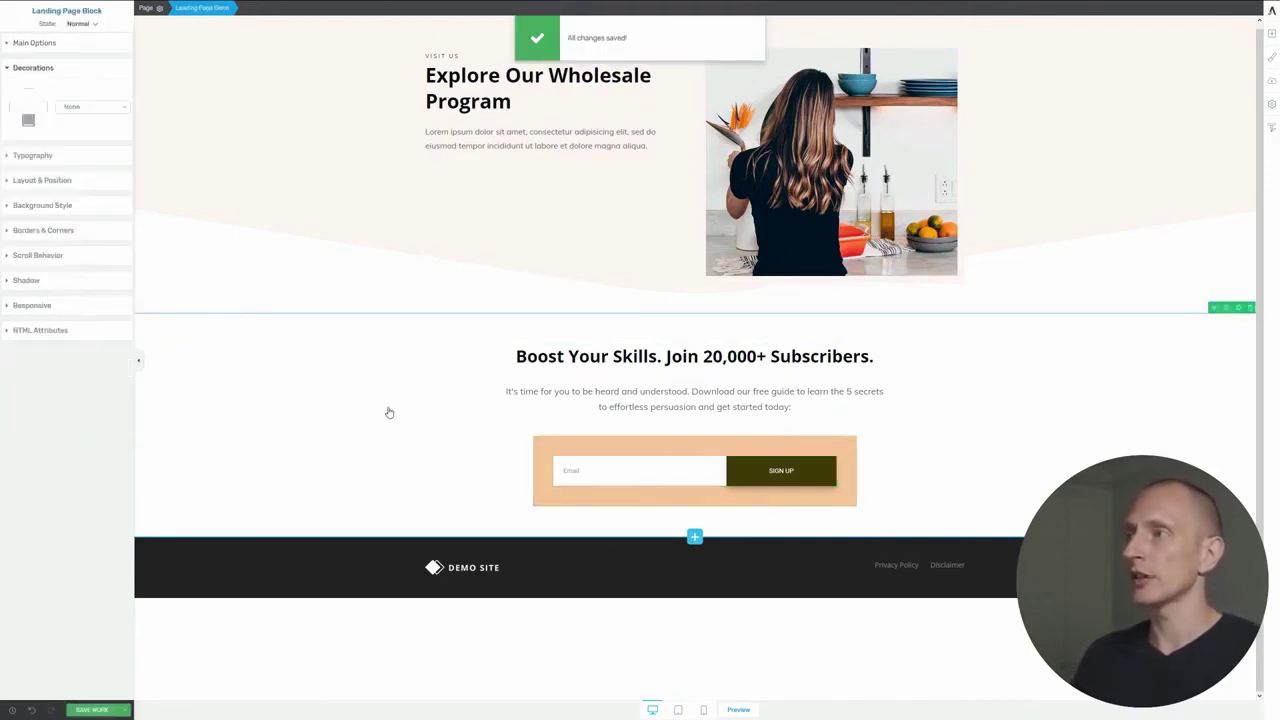